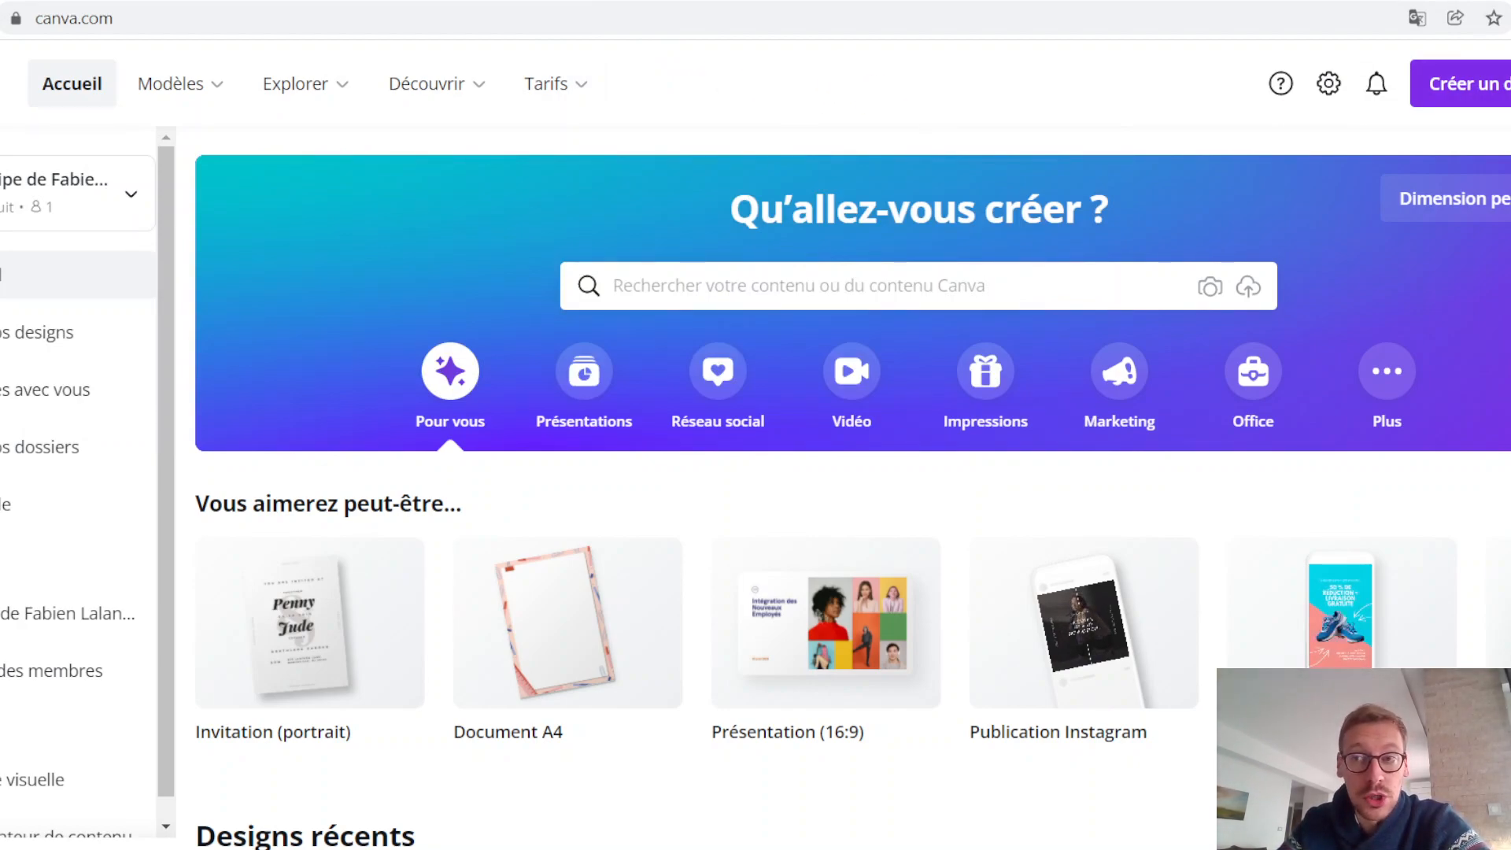
scroll(775, 72, down, 1)
scroll(775, 67, down, 2)
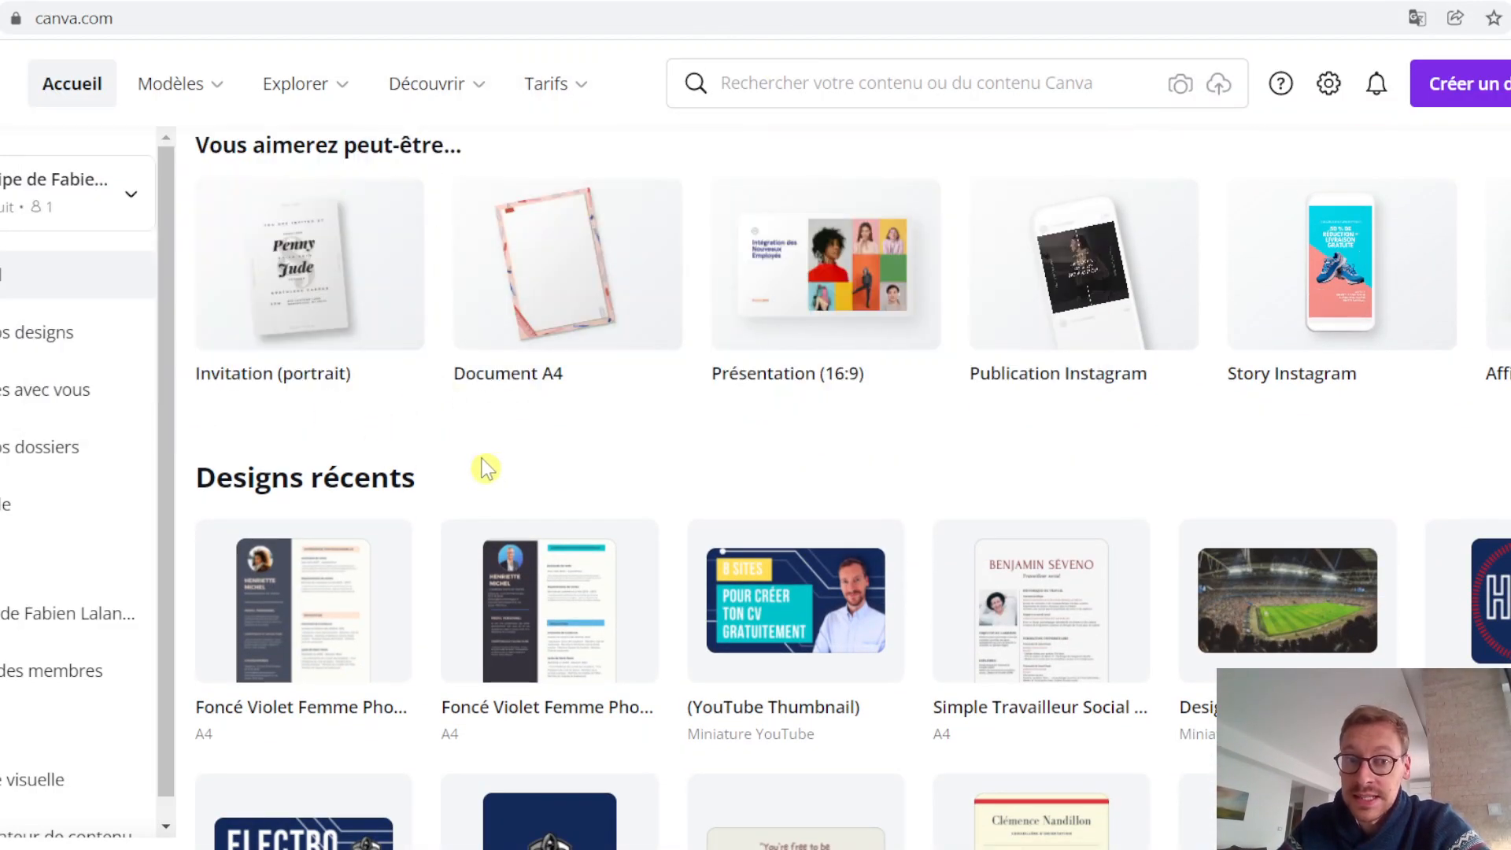
scroll(627, 469, up, 2)
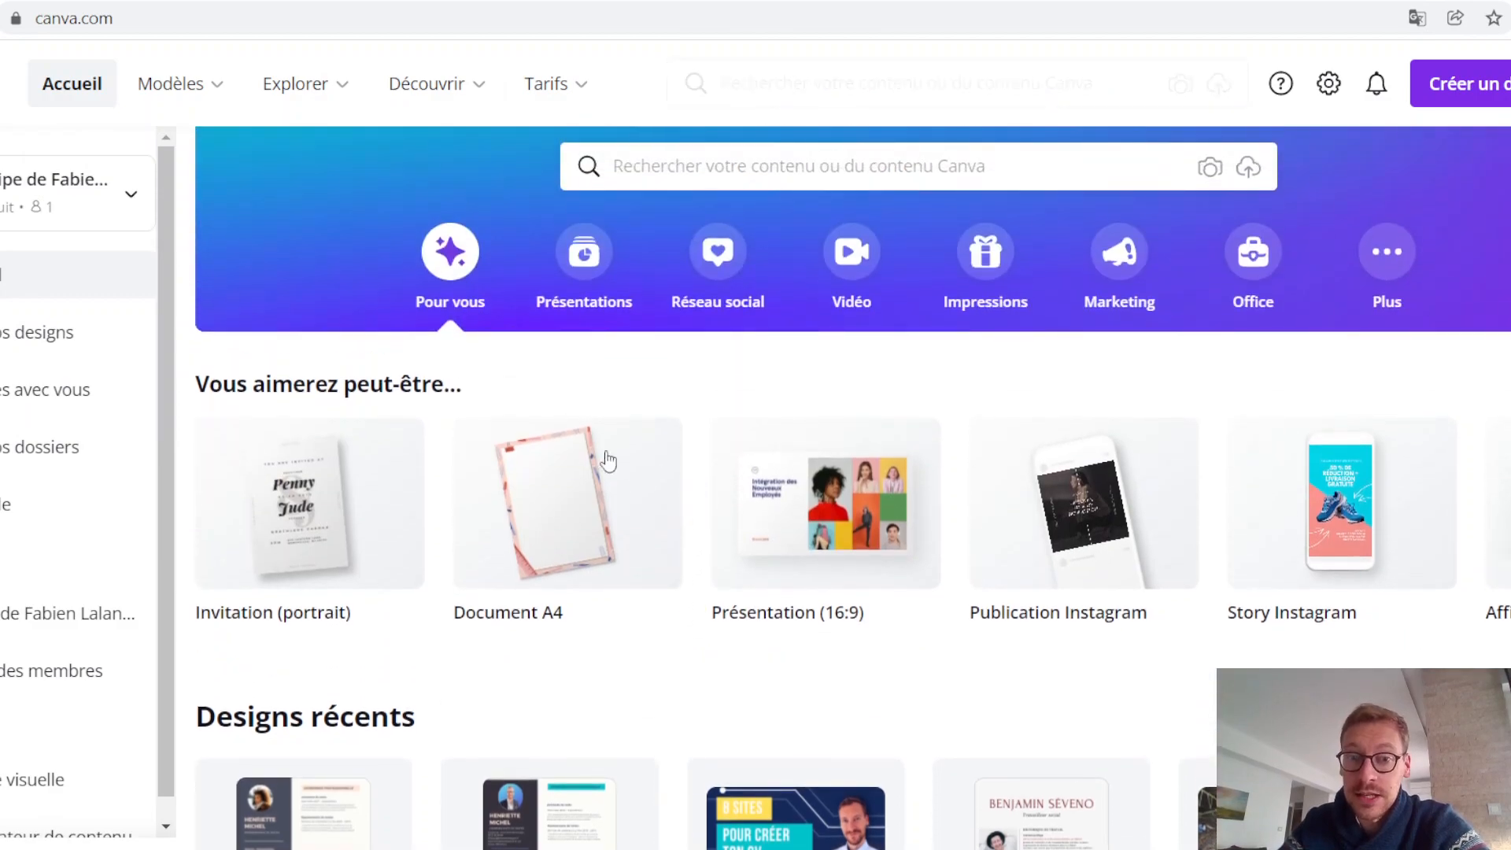
scroll(627, 469, down, 2)
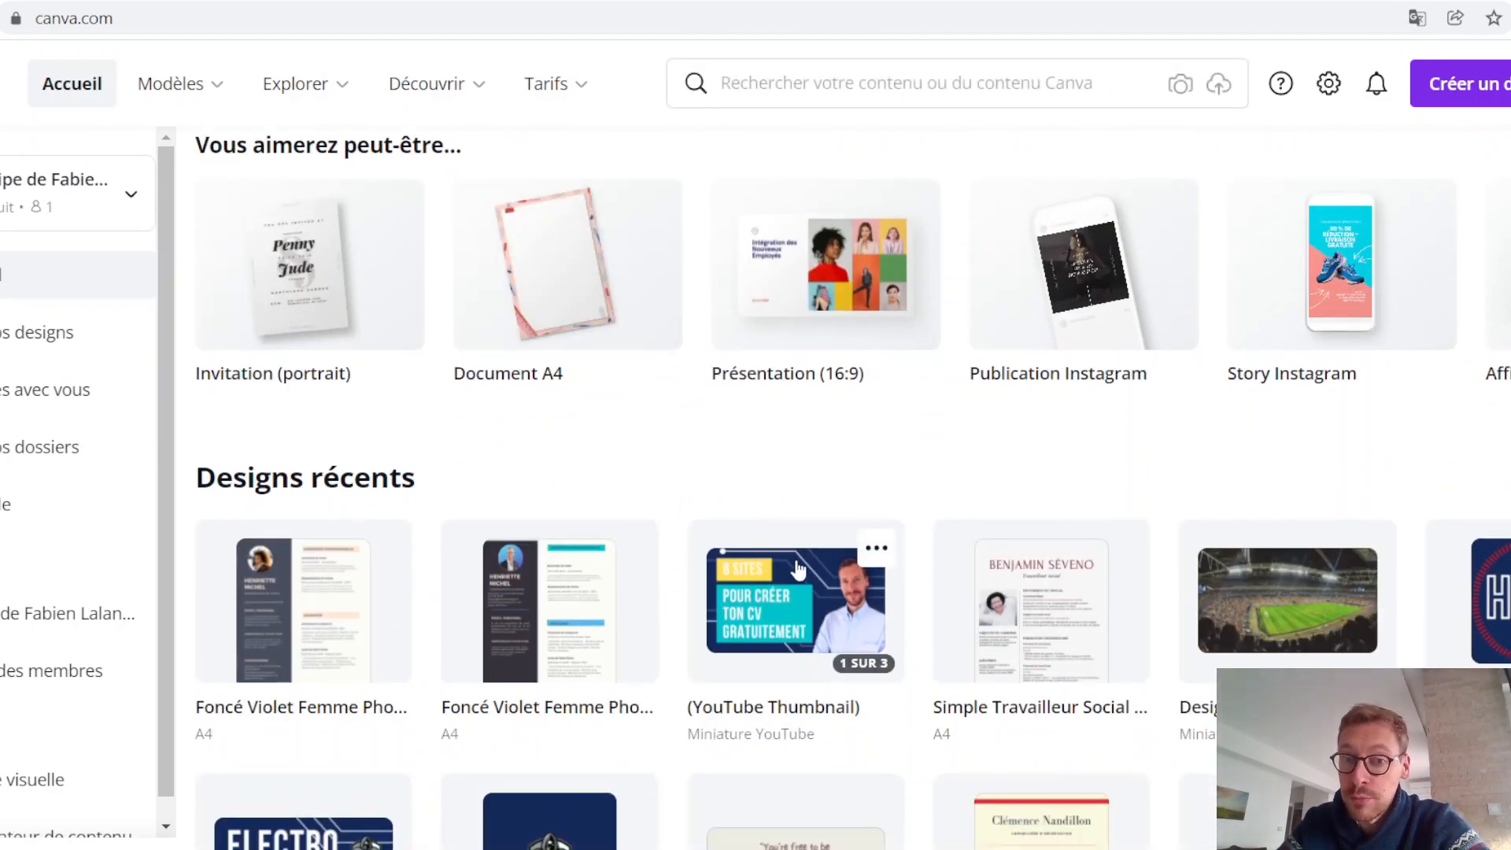
scroll(798, 568, up, 3)
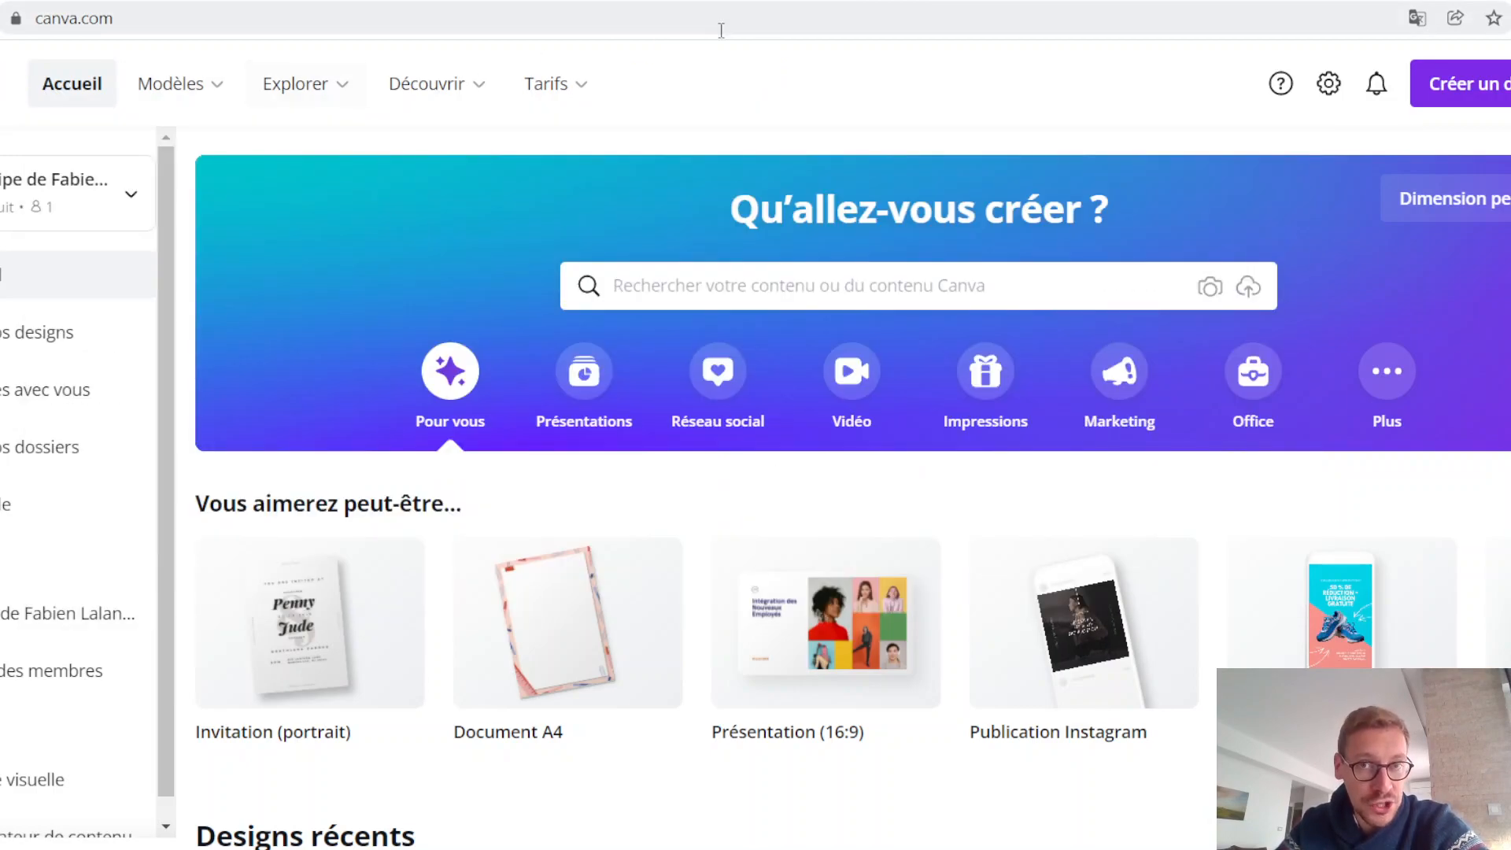
Step: Open the gallery of free CV templates and browse the available designs
mouse_move(189, 84)
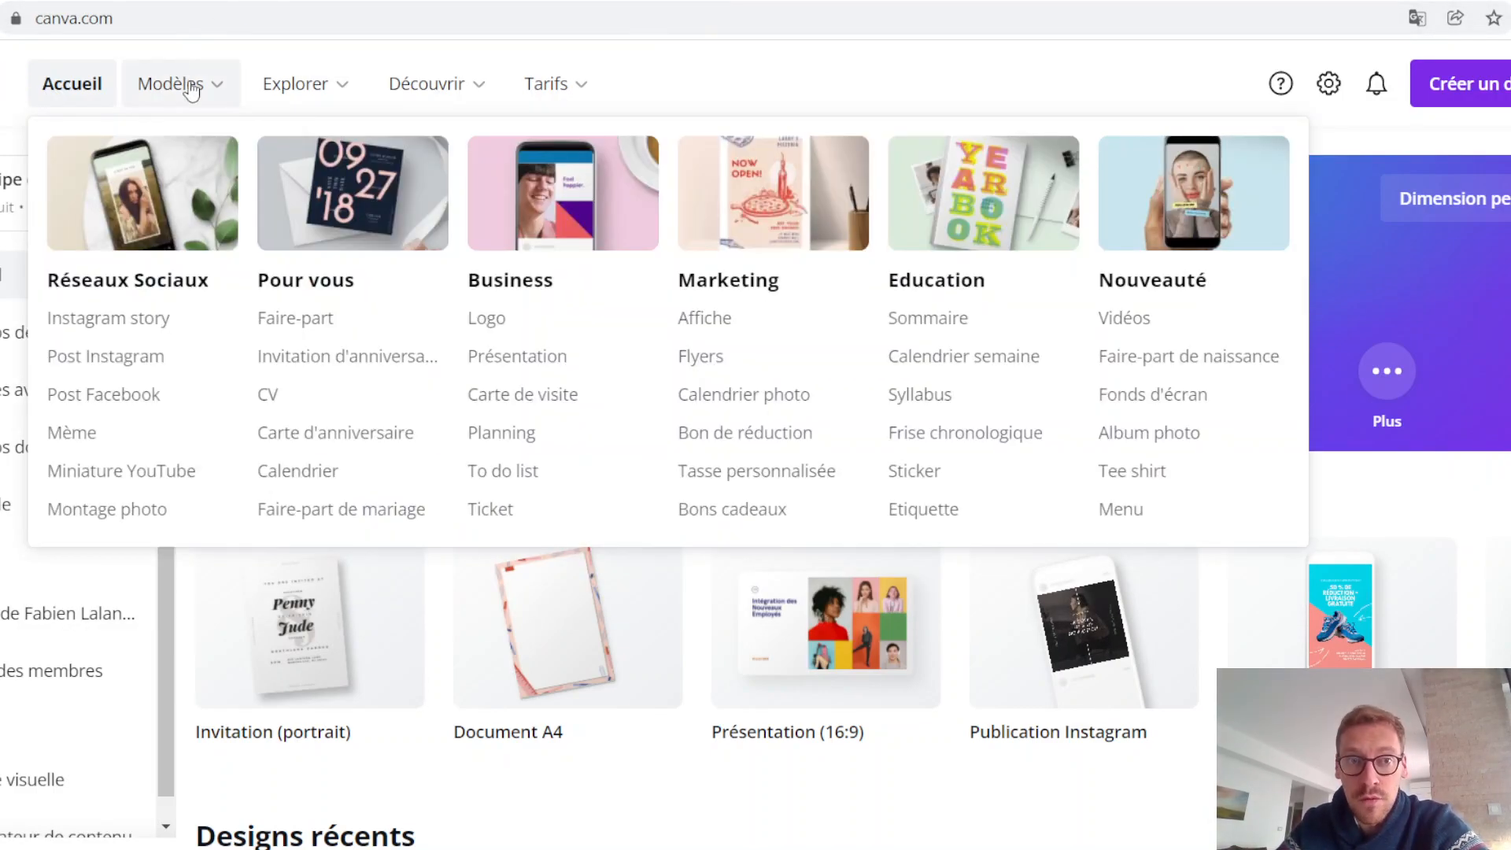
click(278, 400)
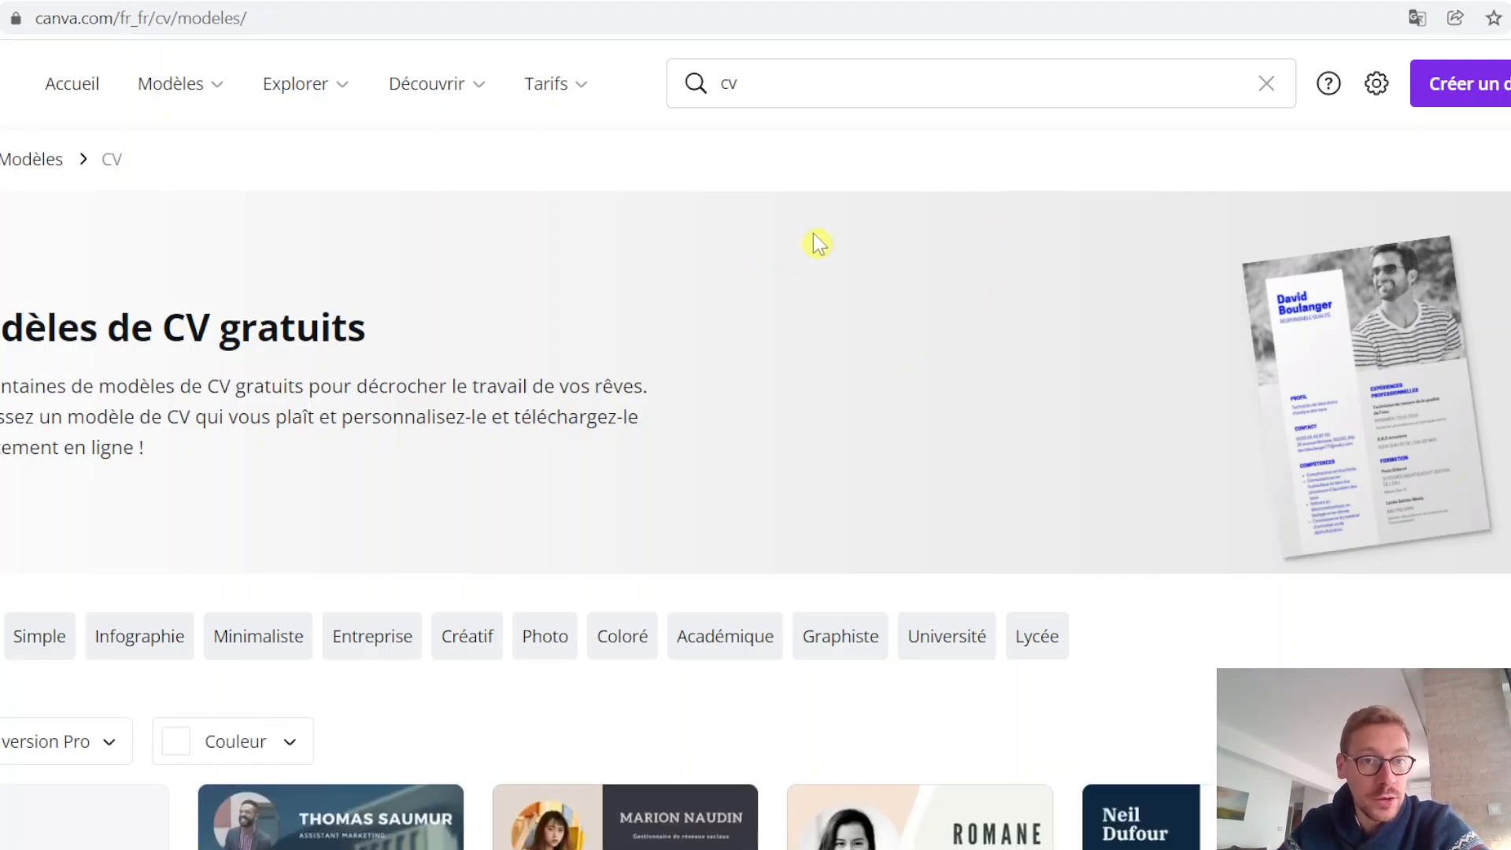
scroll(836, 229, down, 2)
scroll(836, 229, down, 2)
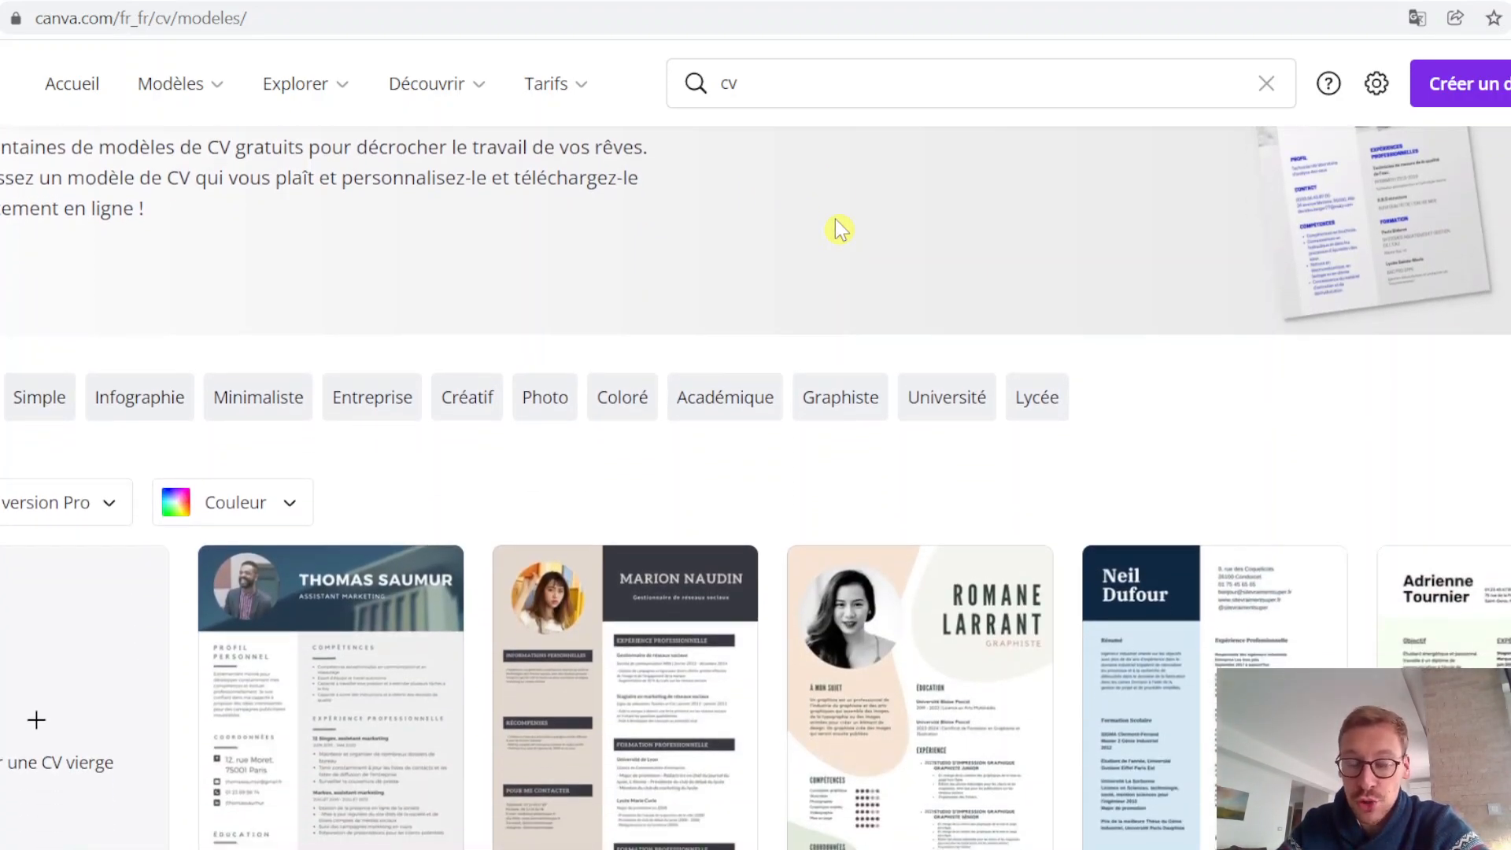
scroll(815, 211, down, 2)
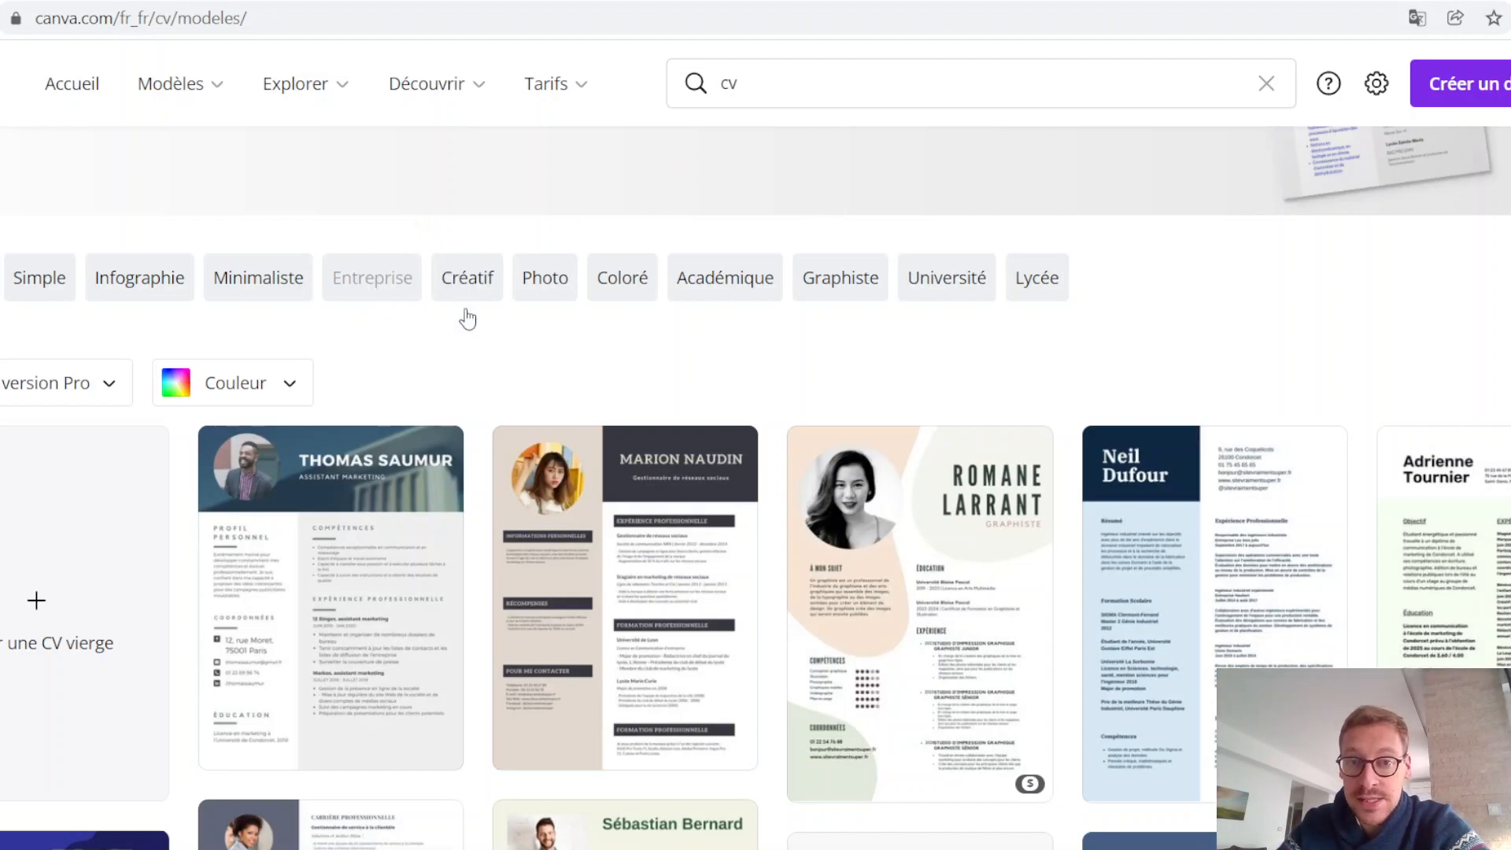
scroll(370, 272, down, 1)
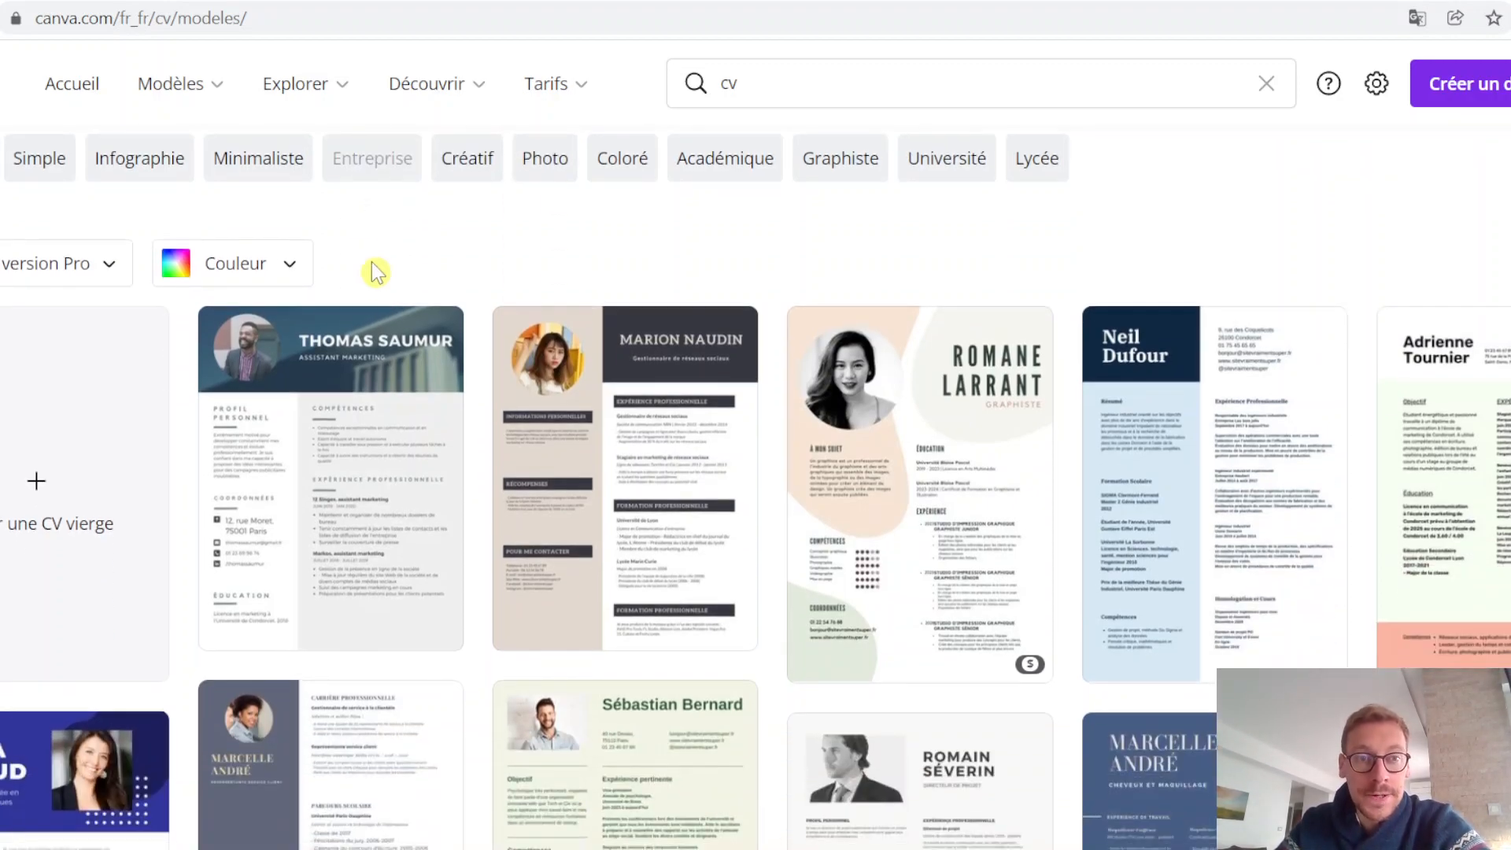
Step: Narrow the CV templates to the Minimaliste category
click(108, 272)
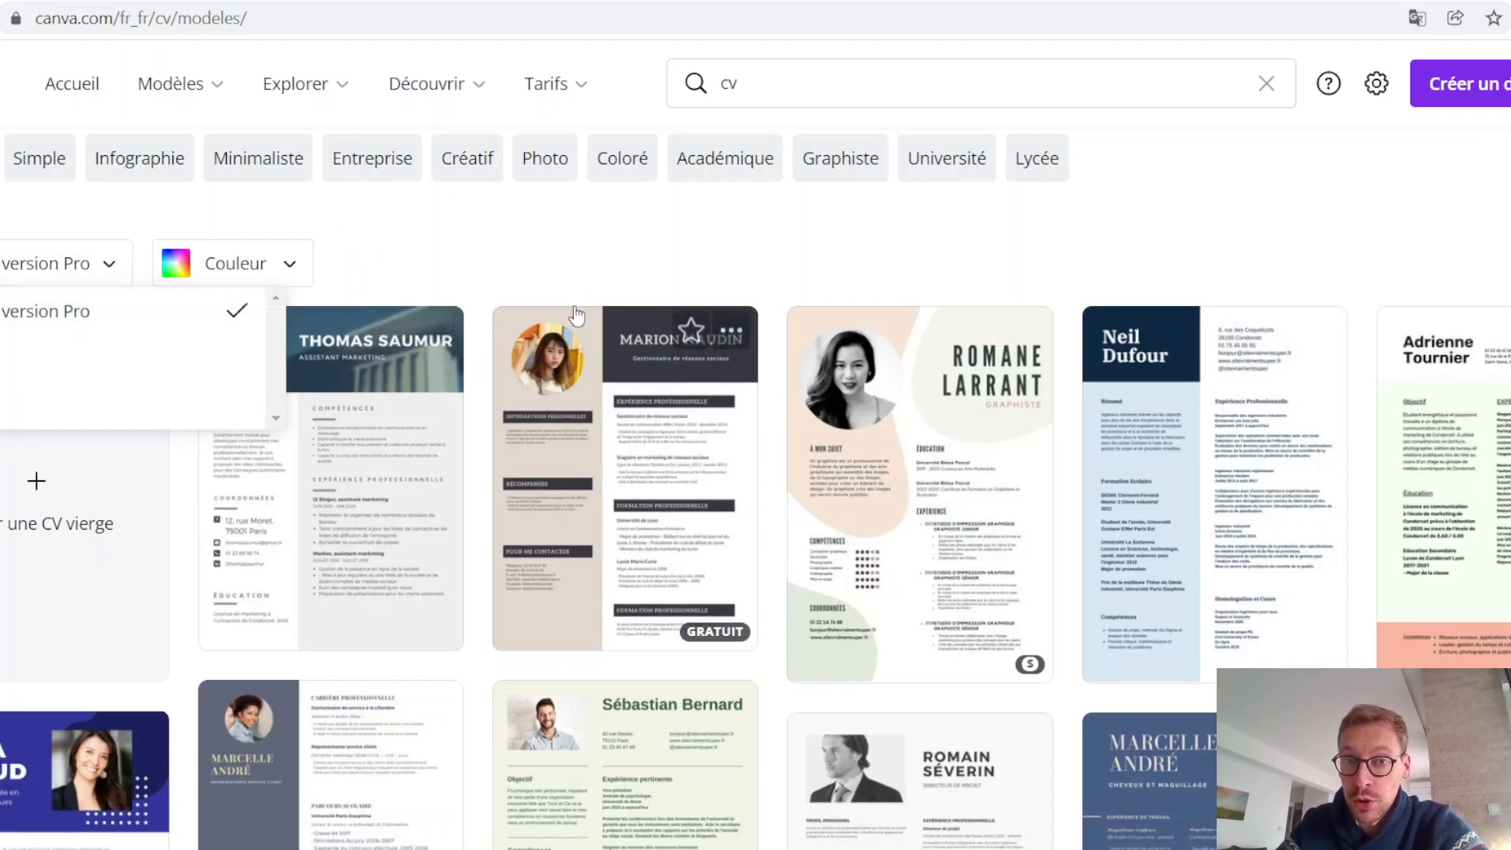
click(616, 253)
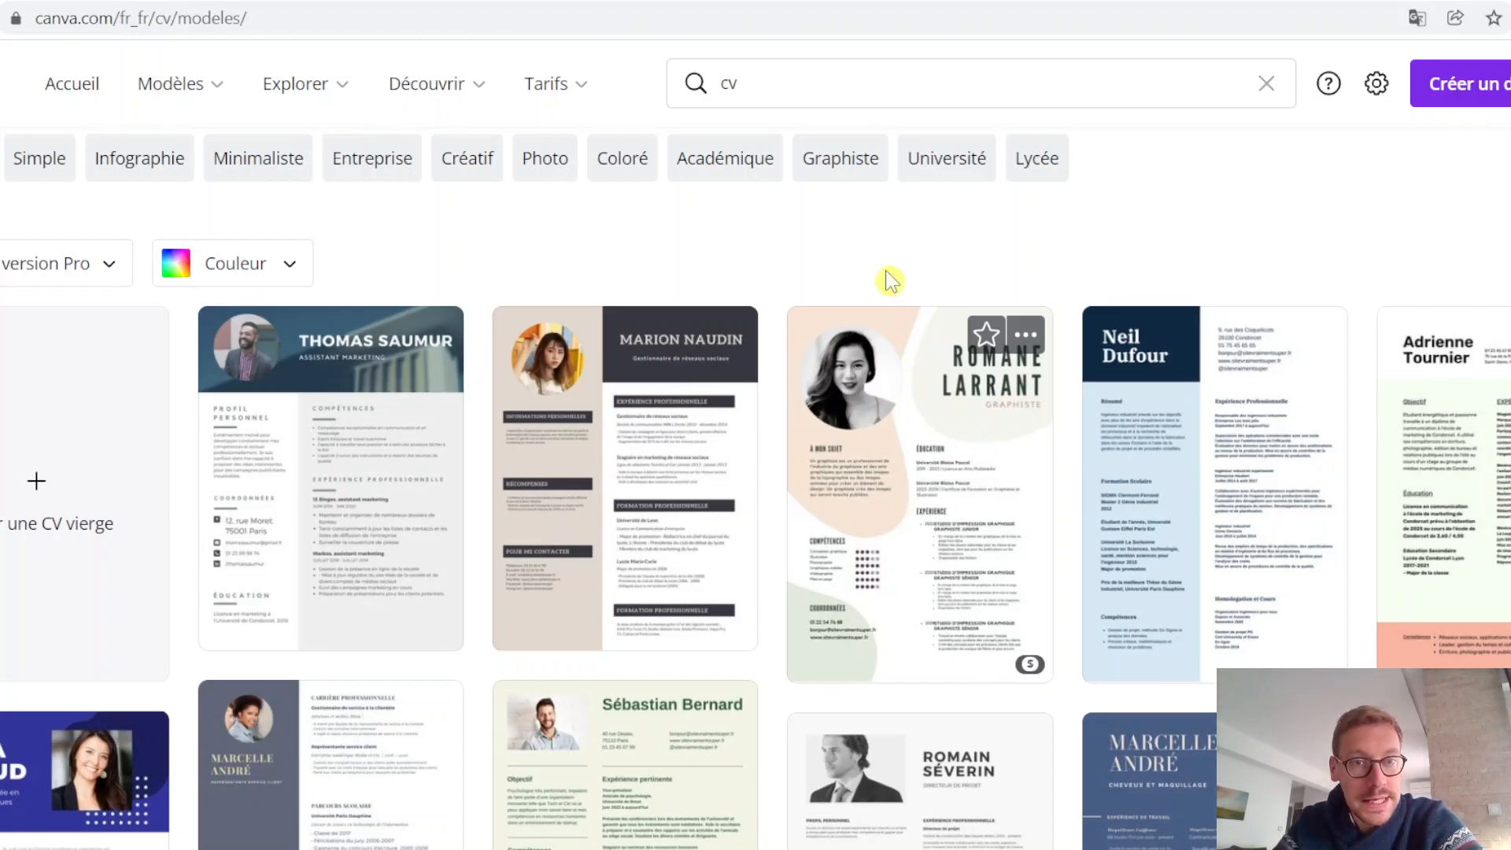
scroll(840, 284, up, 3)
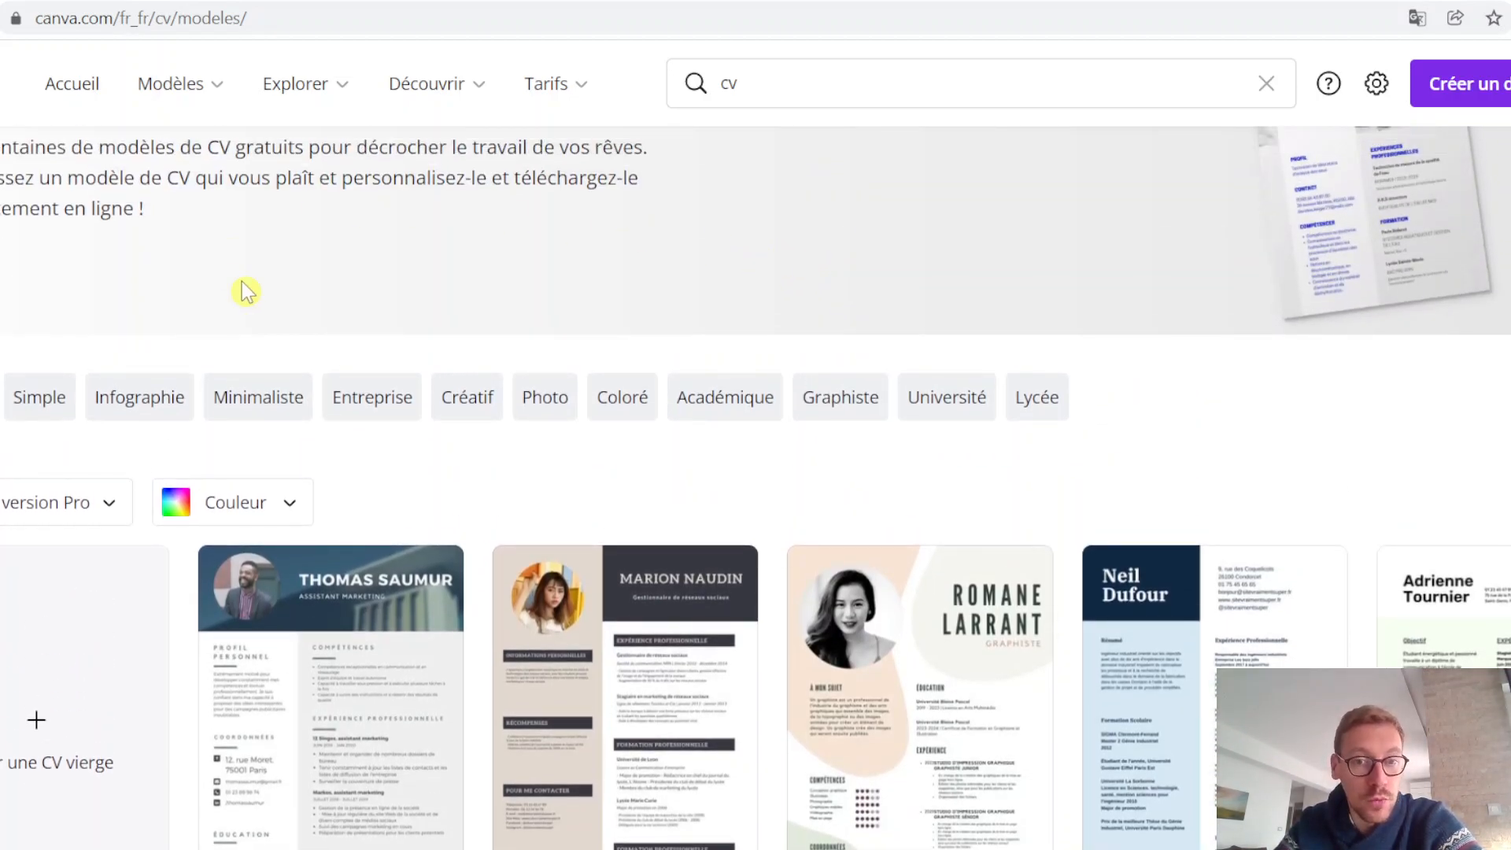
click(250, 399)
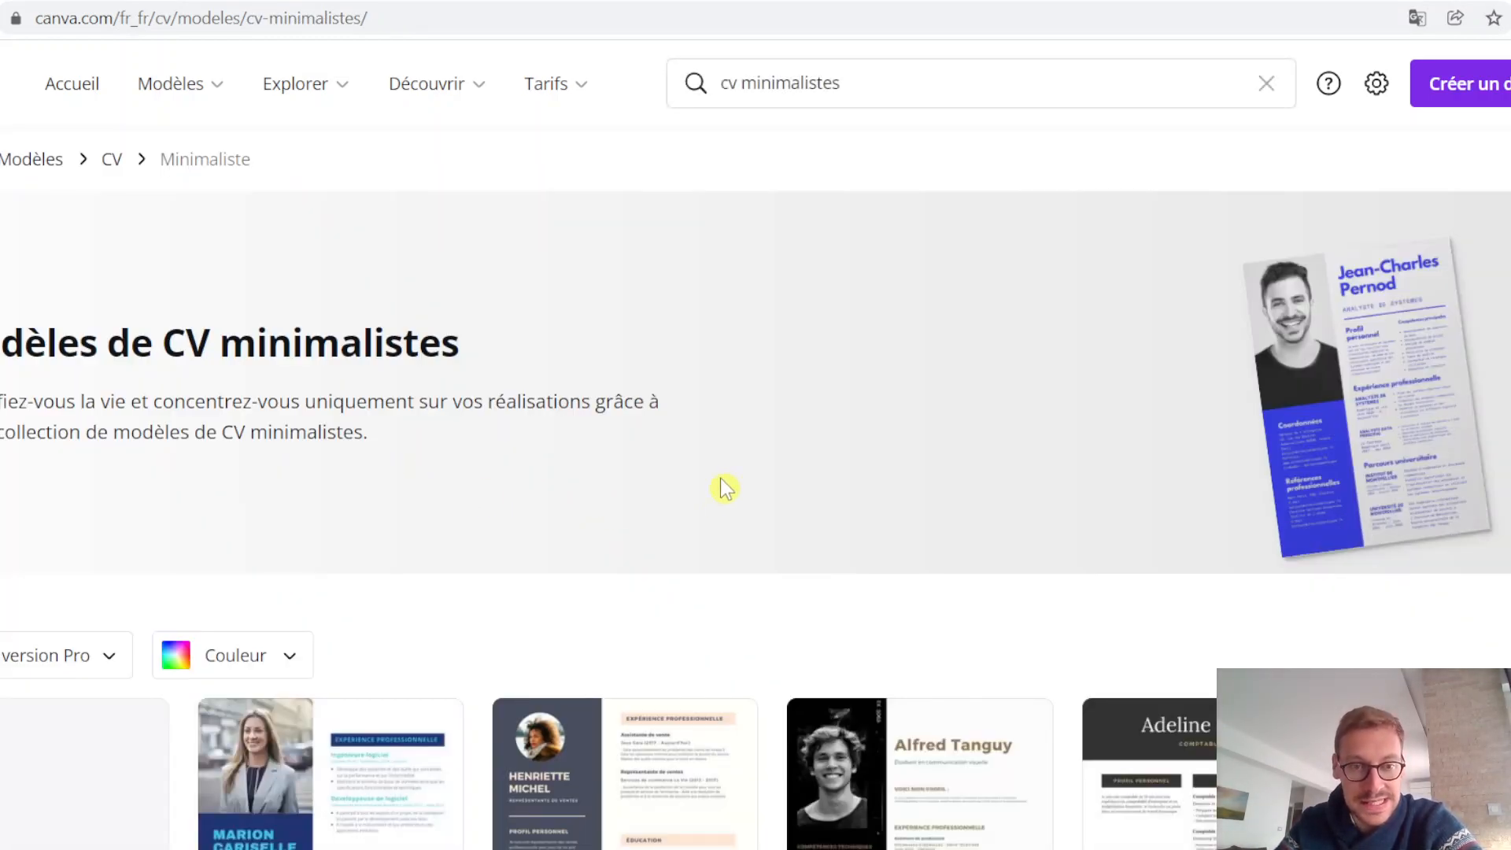
Step: Choose the minimalist CV template "Foncé Violet Femme Photo Service à la clientèle C.V" and open it for customization
scroll(721, 475, down, 3)
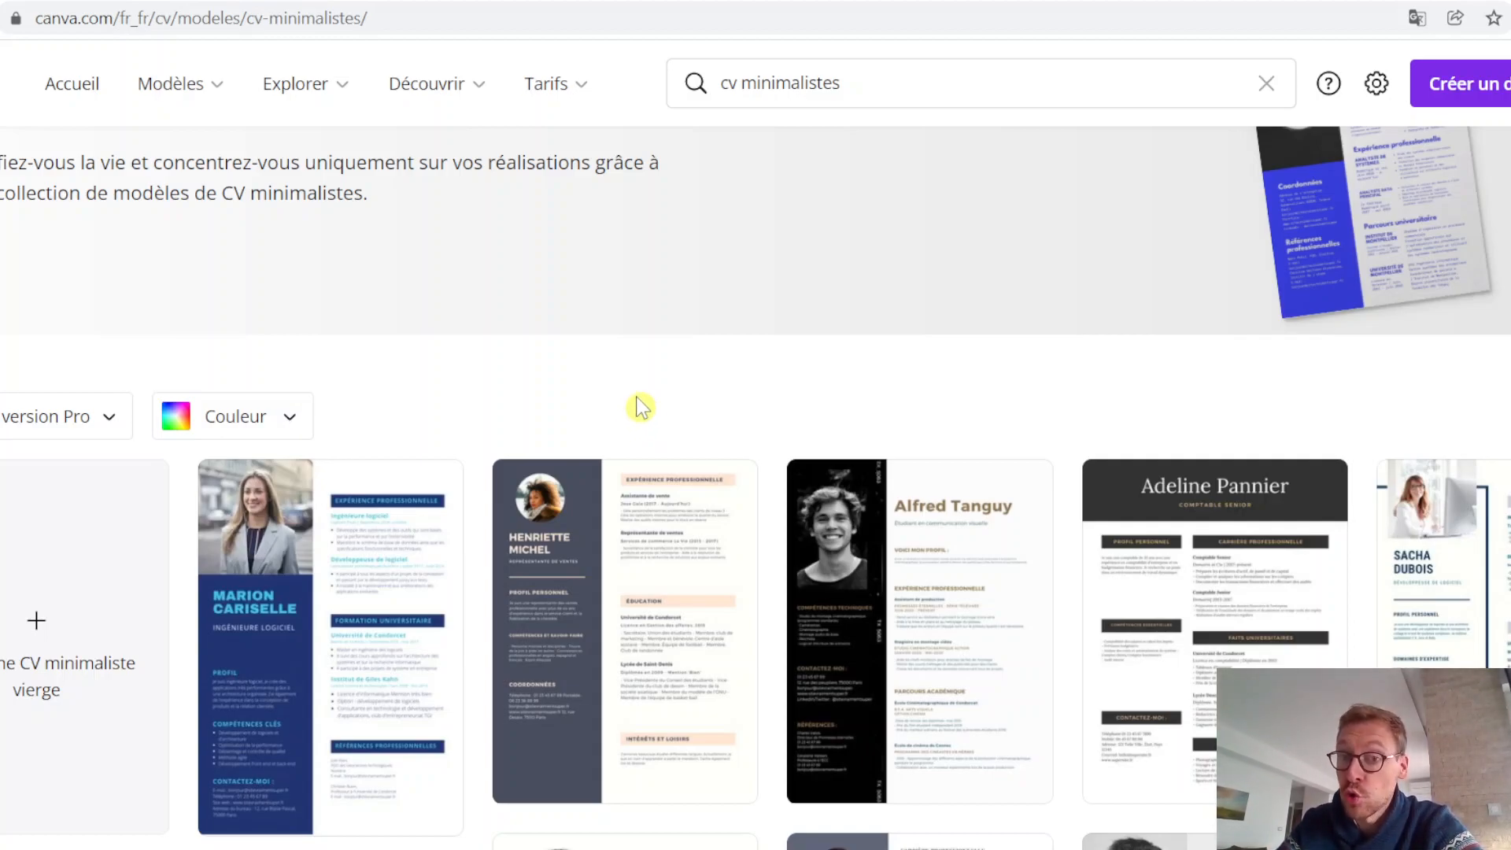
scroll(659, 408, down, 2)
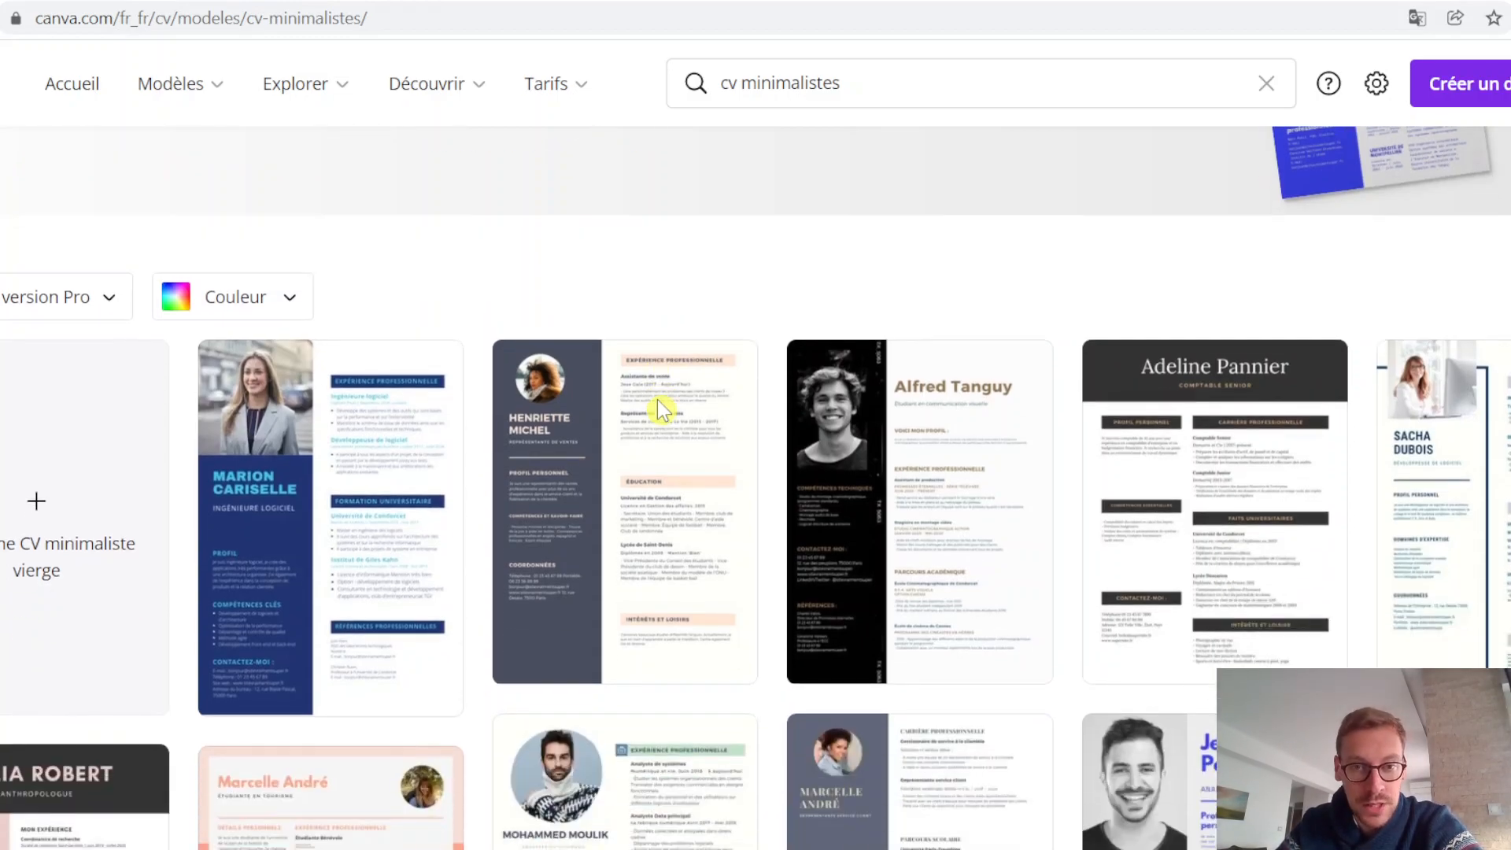
click(659, 540)
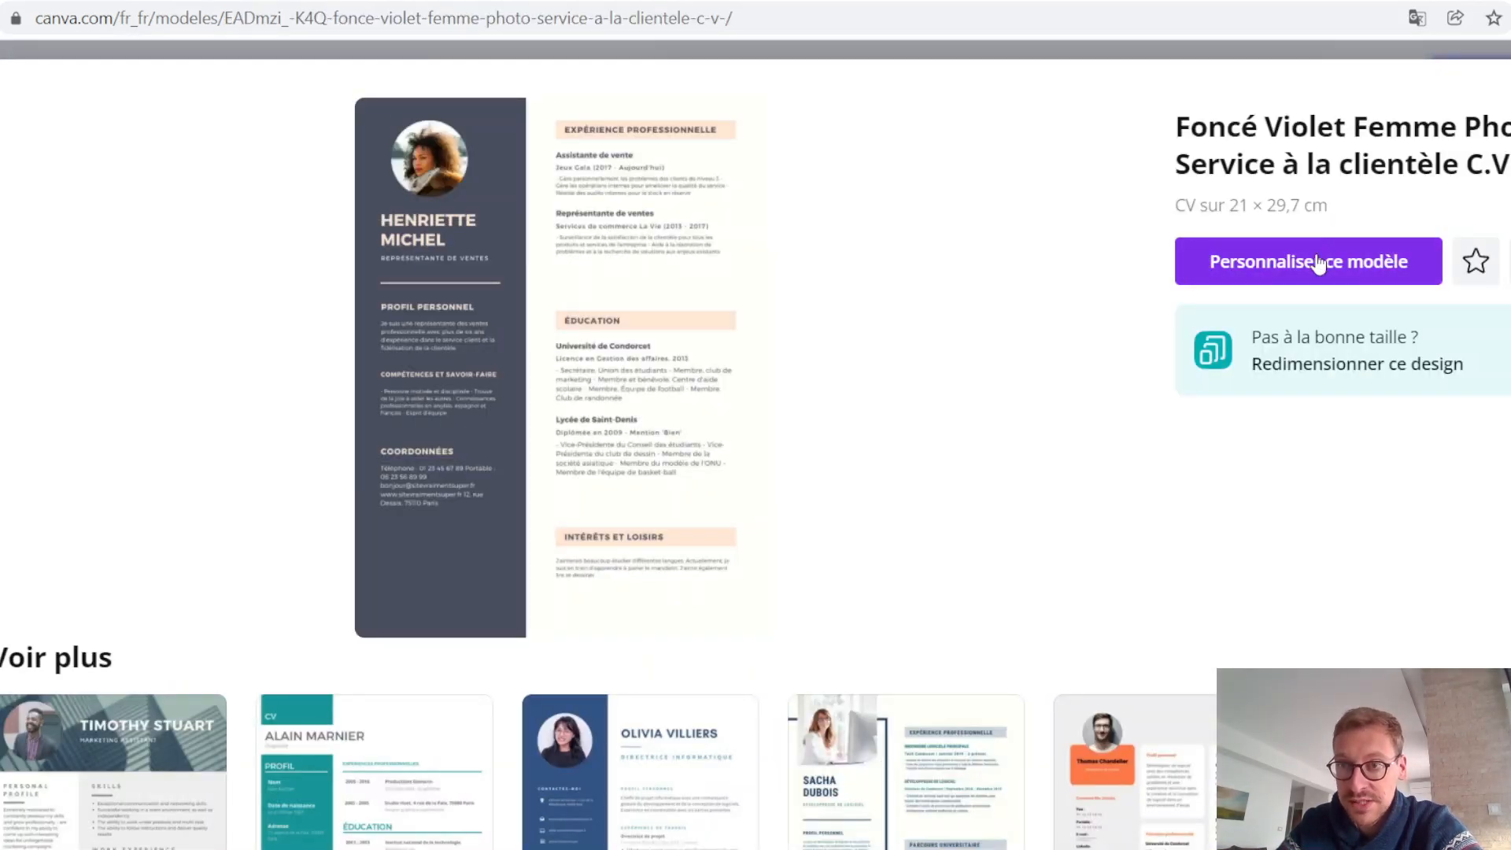
click(1318, 264)
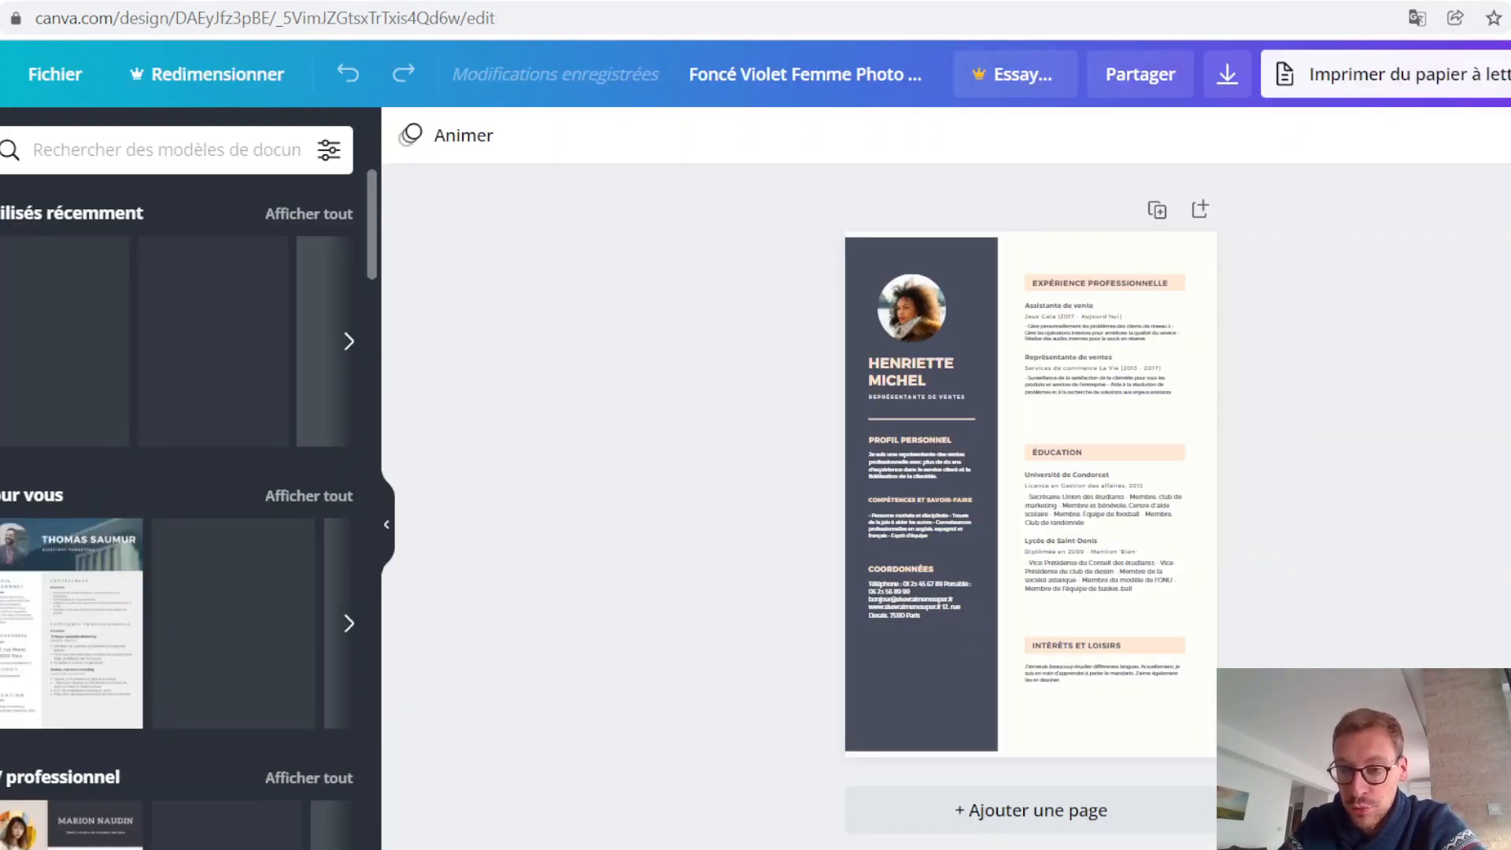
Step: Examine the CV template's sections, from photo, profile, skills and contact details to experience, education and interests
scroll(1262, 561, up, 5)
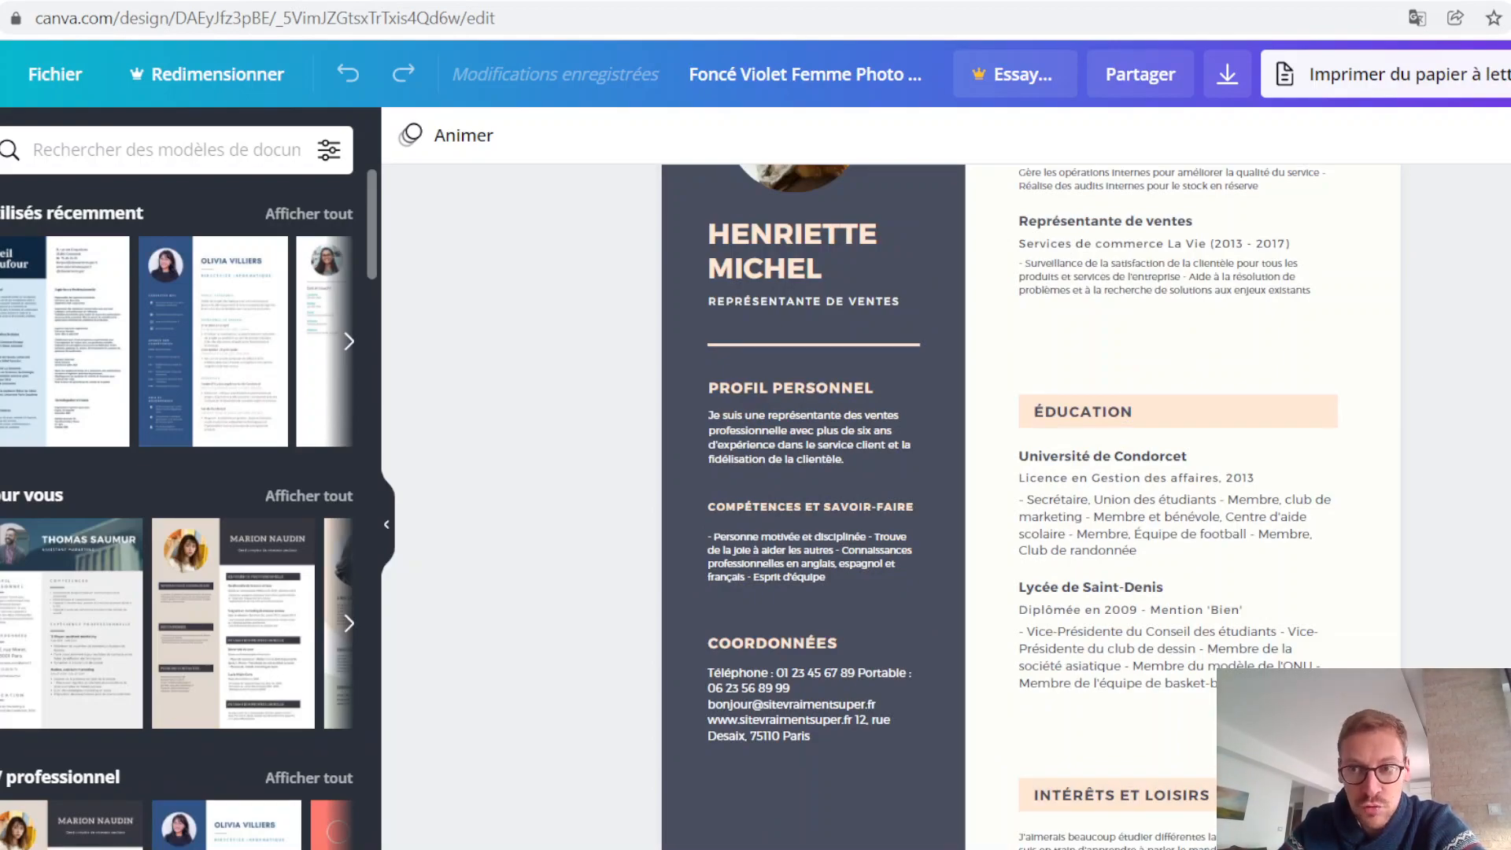
scroll(1030, 503, up, 3)
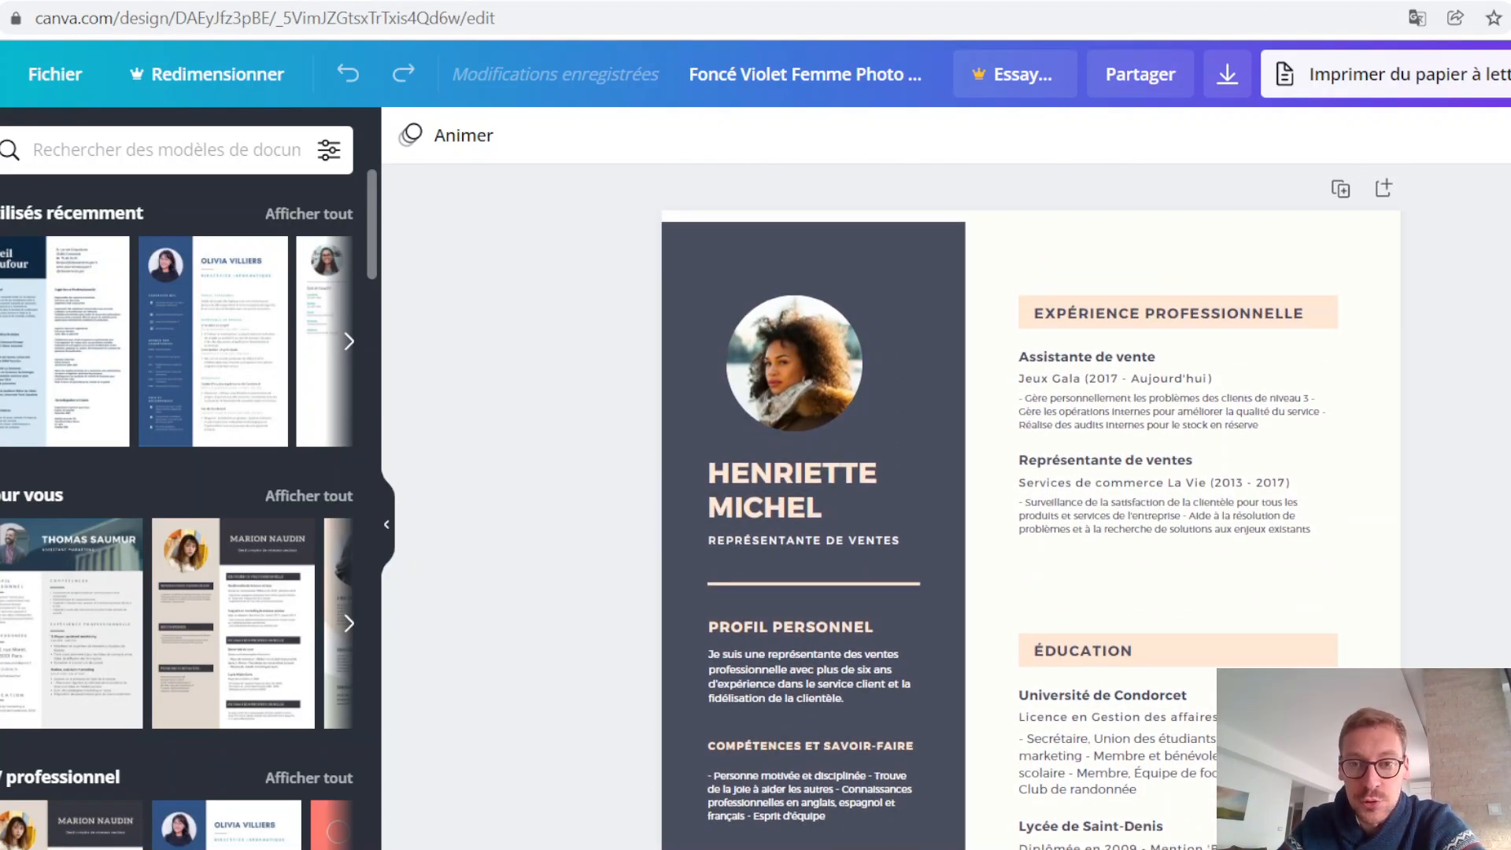
scroll(1116, 466, down, 3)
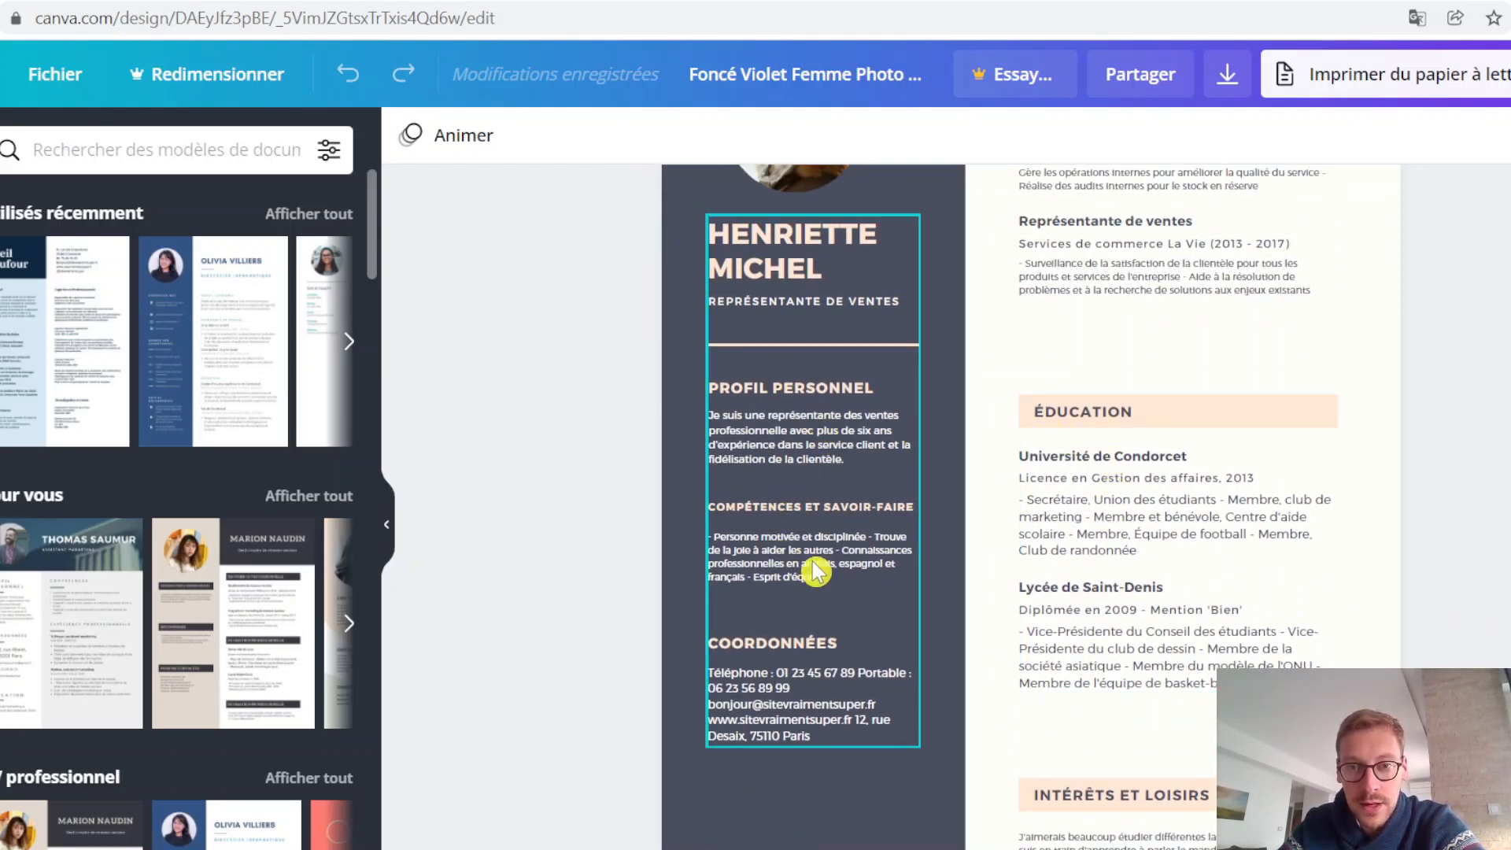
scroll(1393, 614, up, 1)
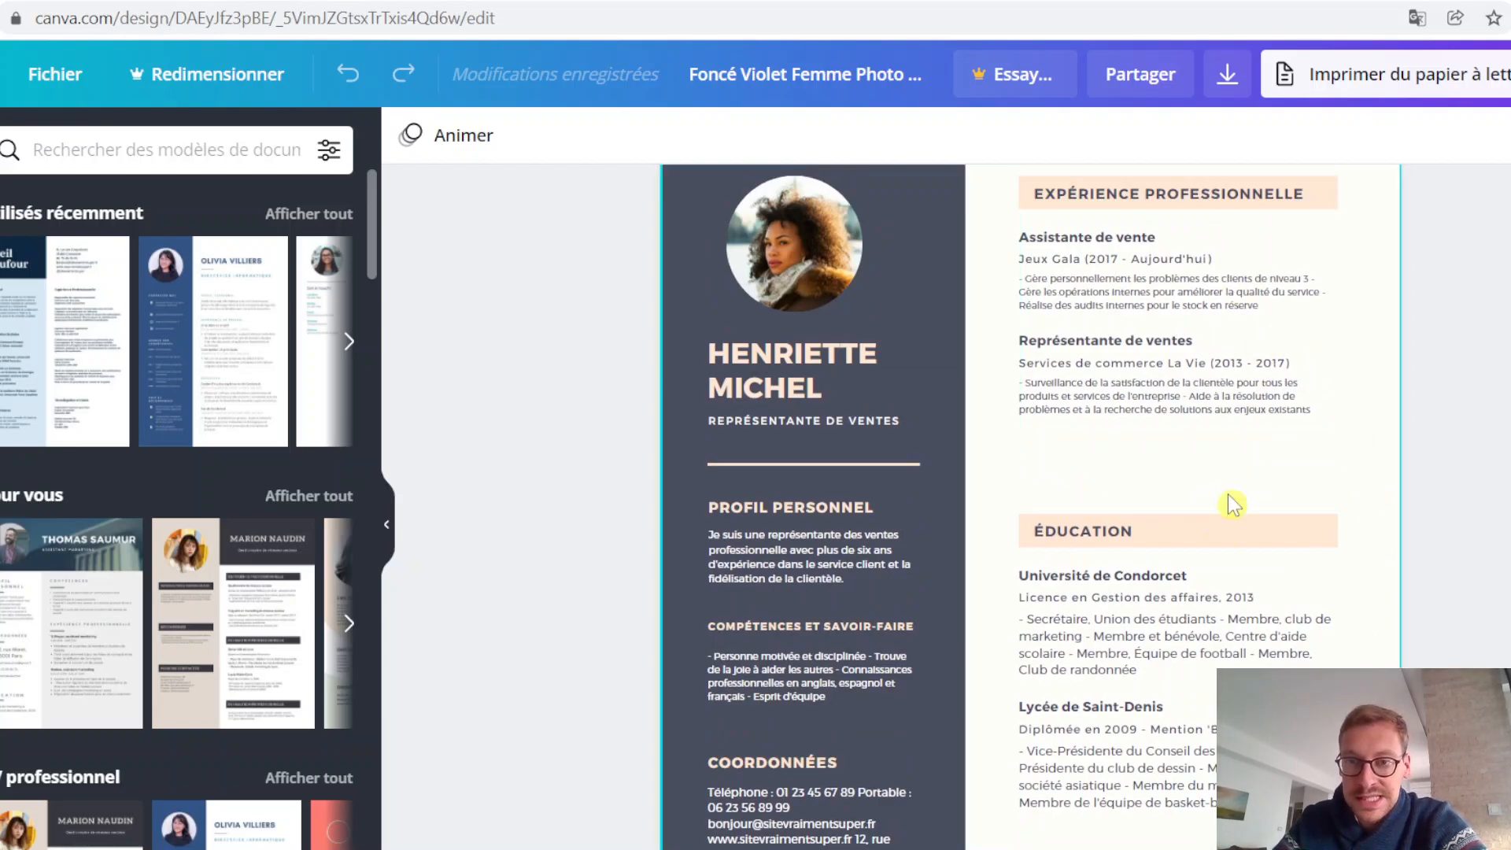
scroll(1310, 528, down, 1)
scroll(1182, 432, down, 2)
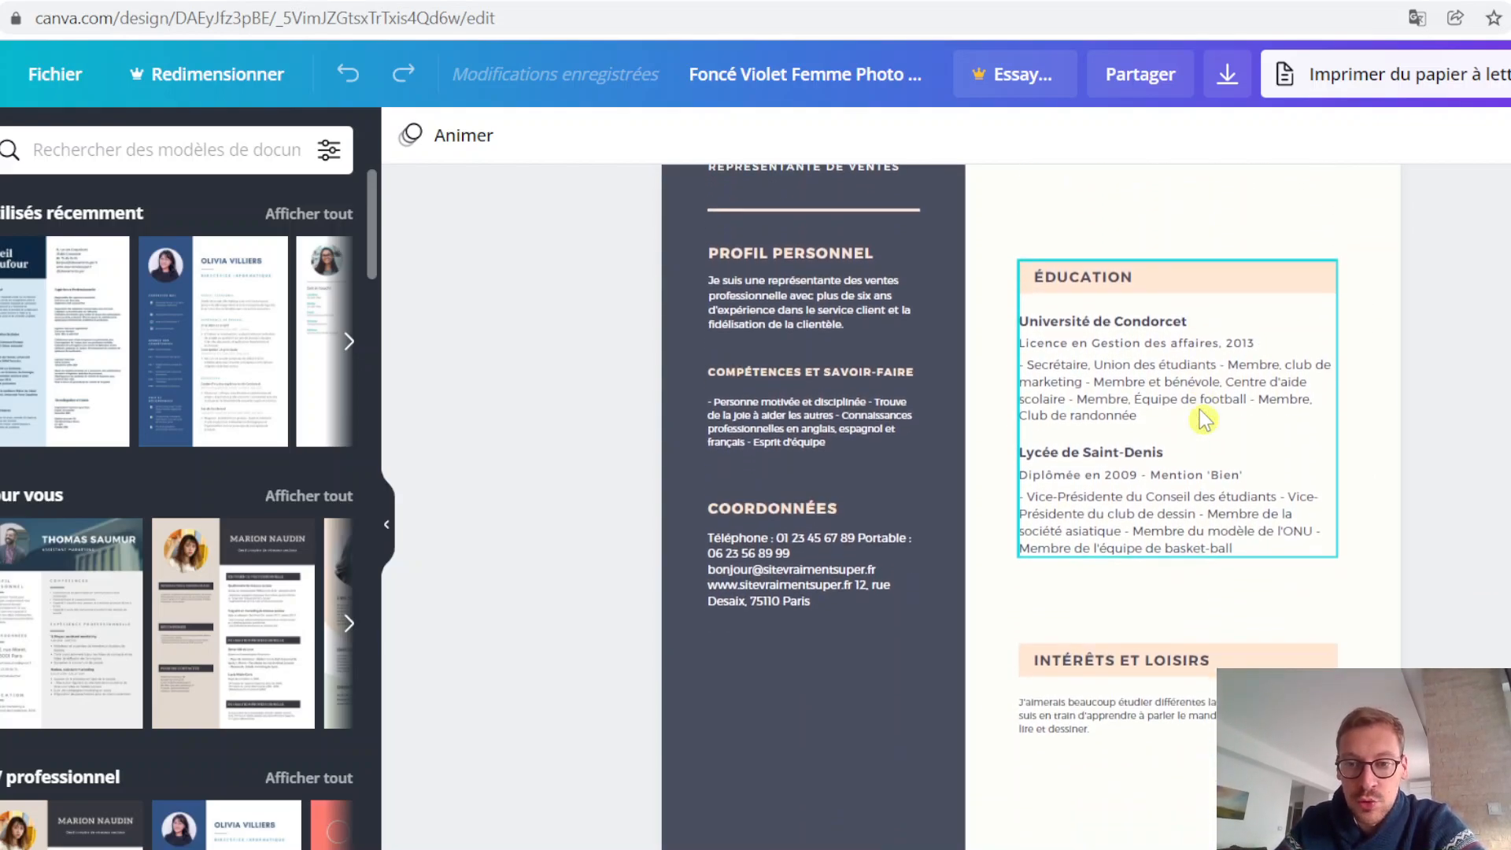
scroll(1259, 630, up, 1)
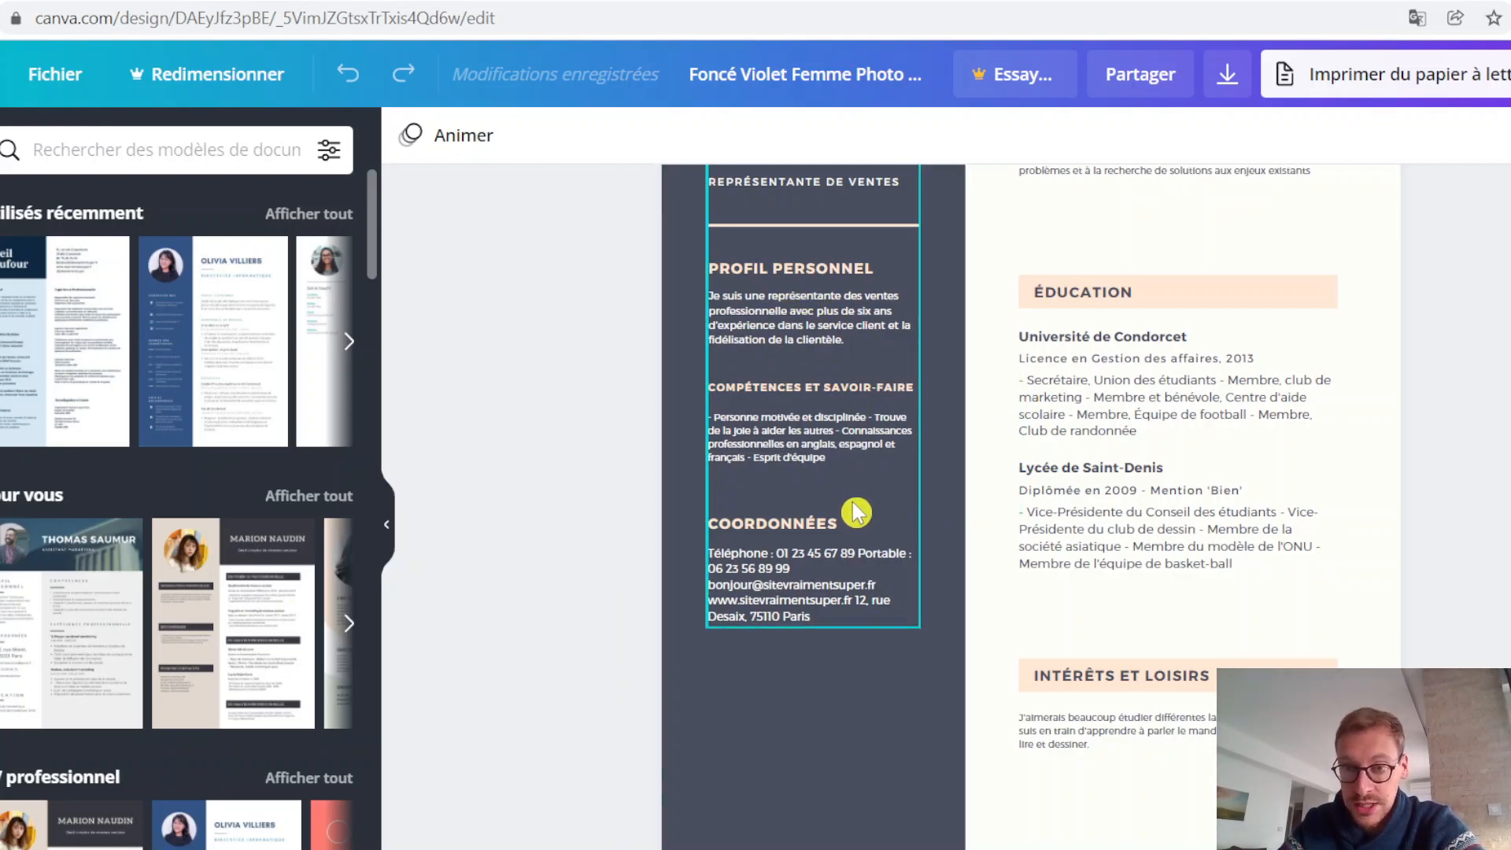
scroll(1032, 443, up, 4)
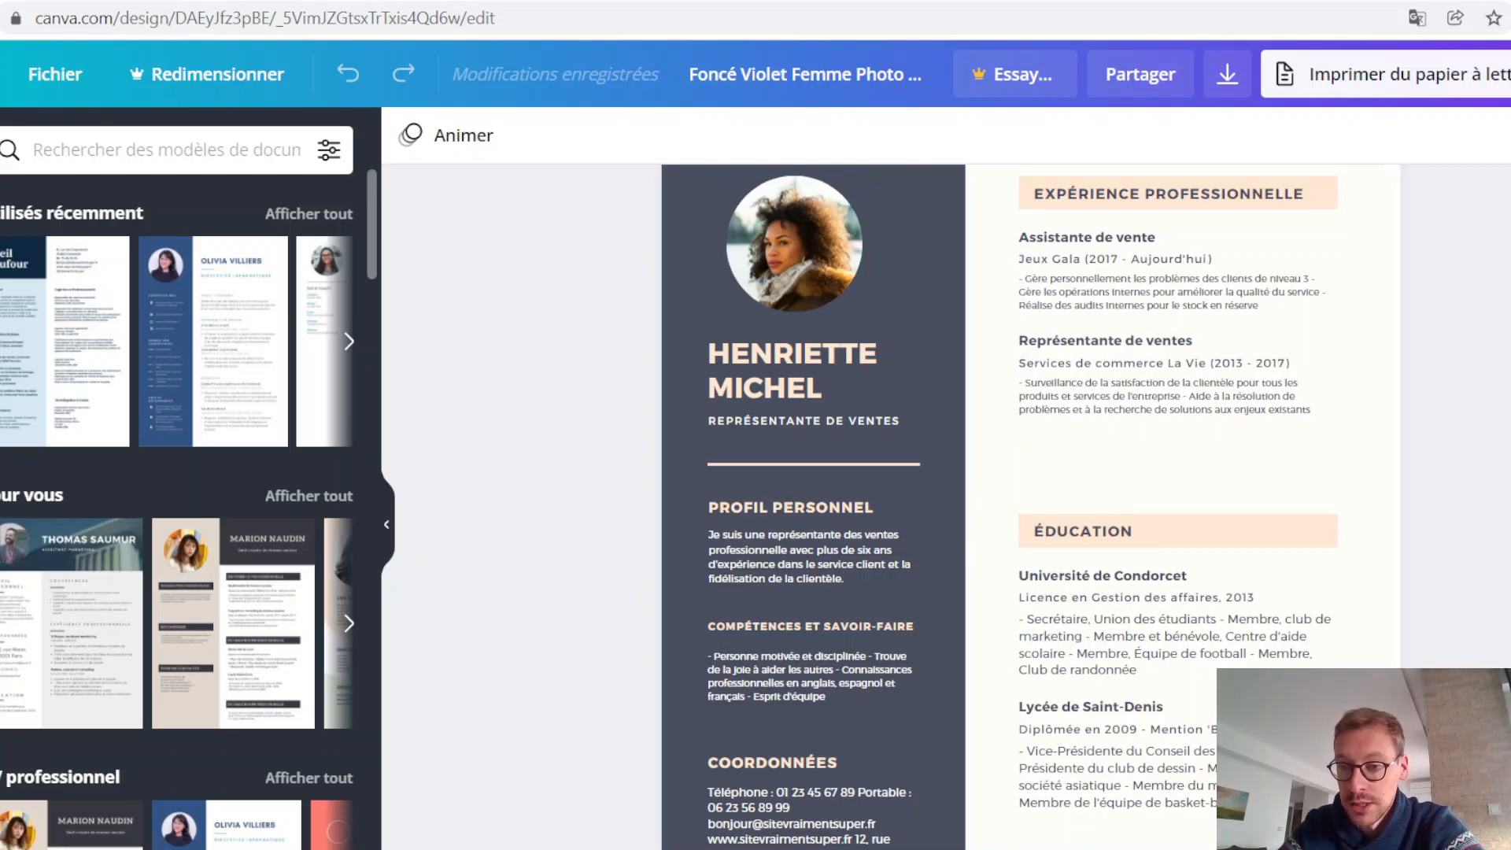
key(ctrl+plus)
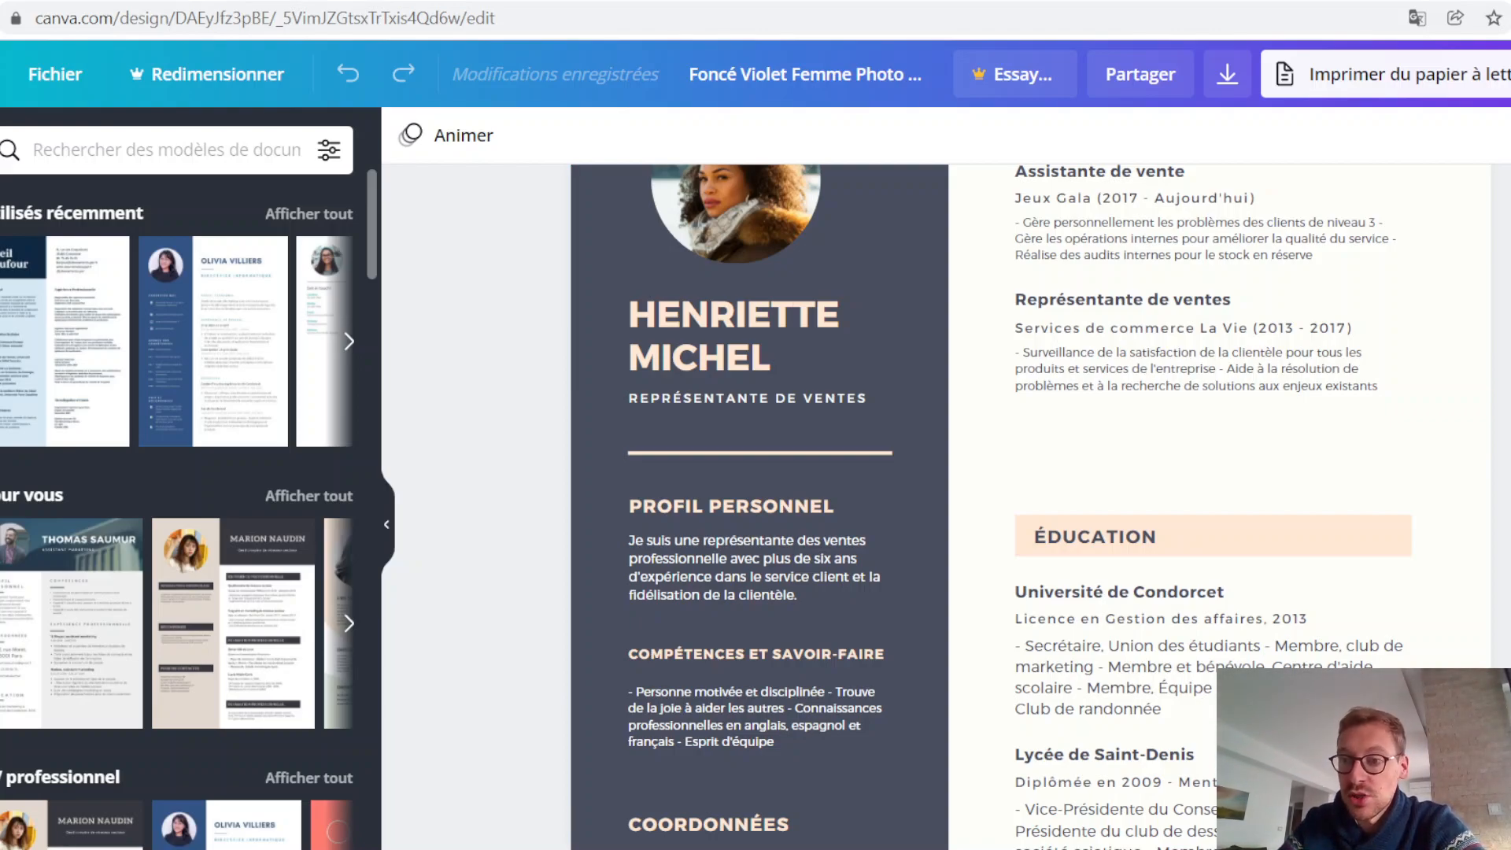
scroll(1018, 500, up, 2)
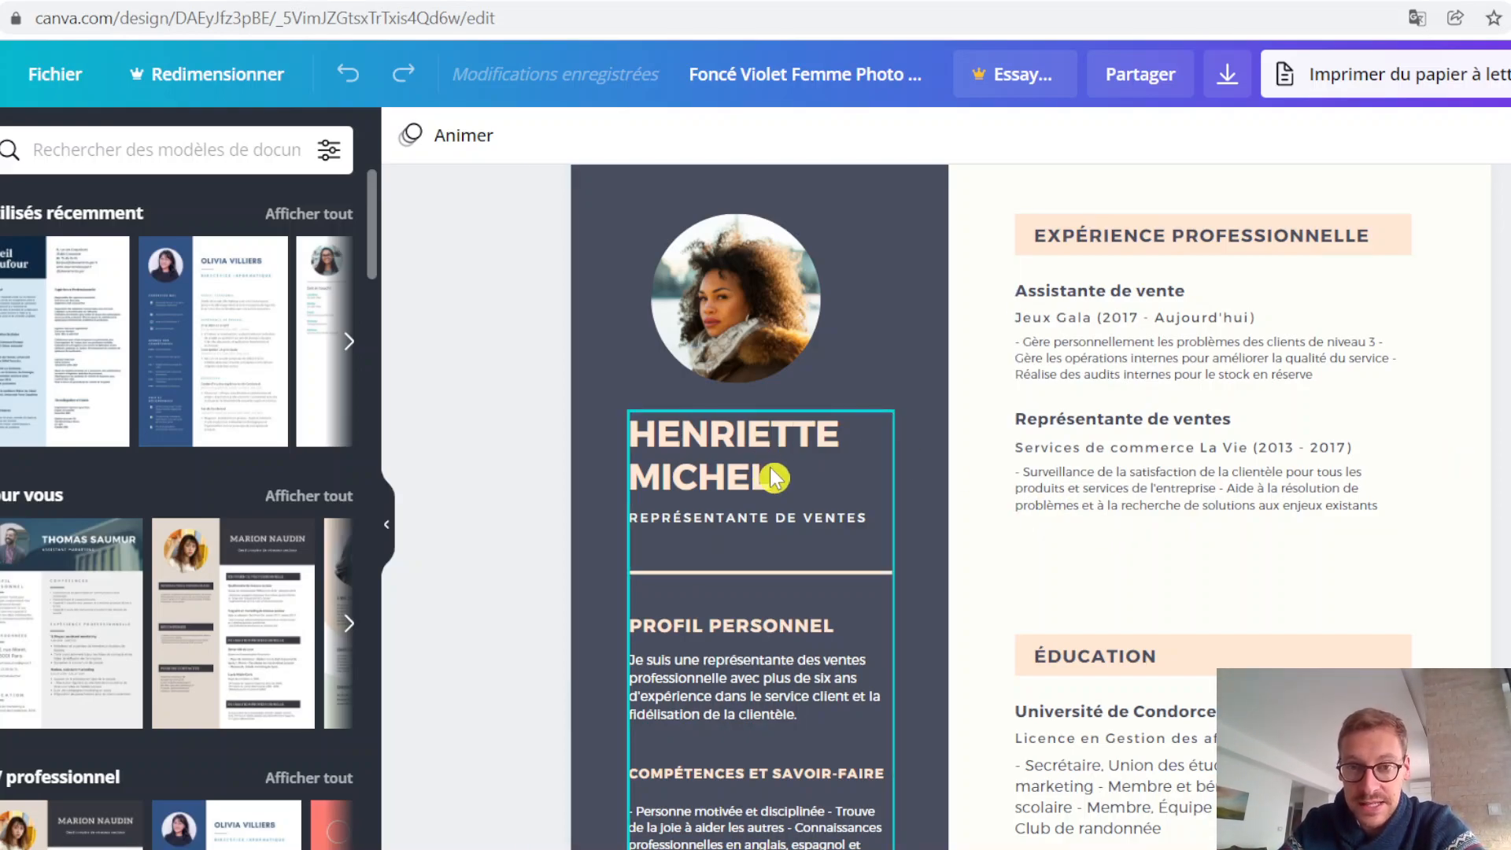
Step: Move the portrait photo up and centre it in the dark sidebar, and shift the sidebar text block up beneath it
scroll(782, 338, down, 5)
scroll(772, 442, up, 6)
drag(768, 434, 798, 375)
click(728, 570)
drag(730, 563, 730, 493)
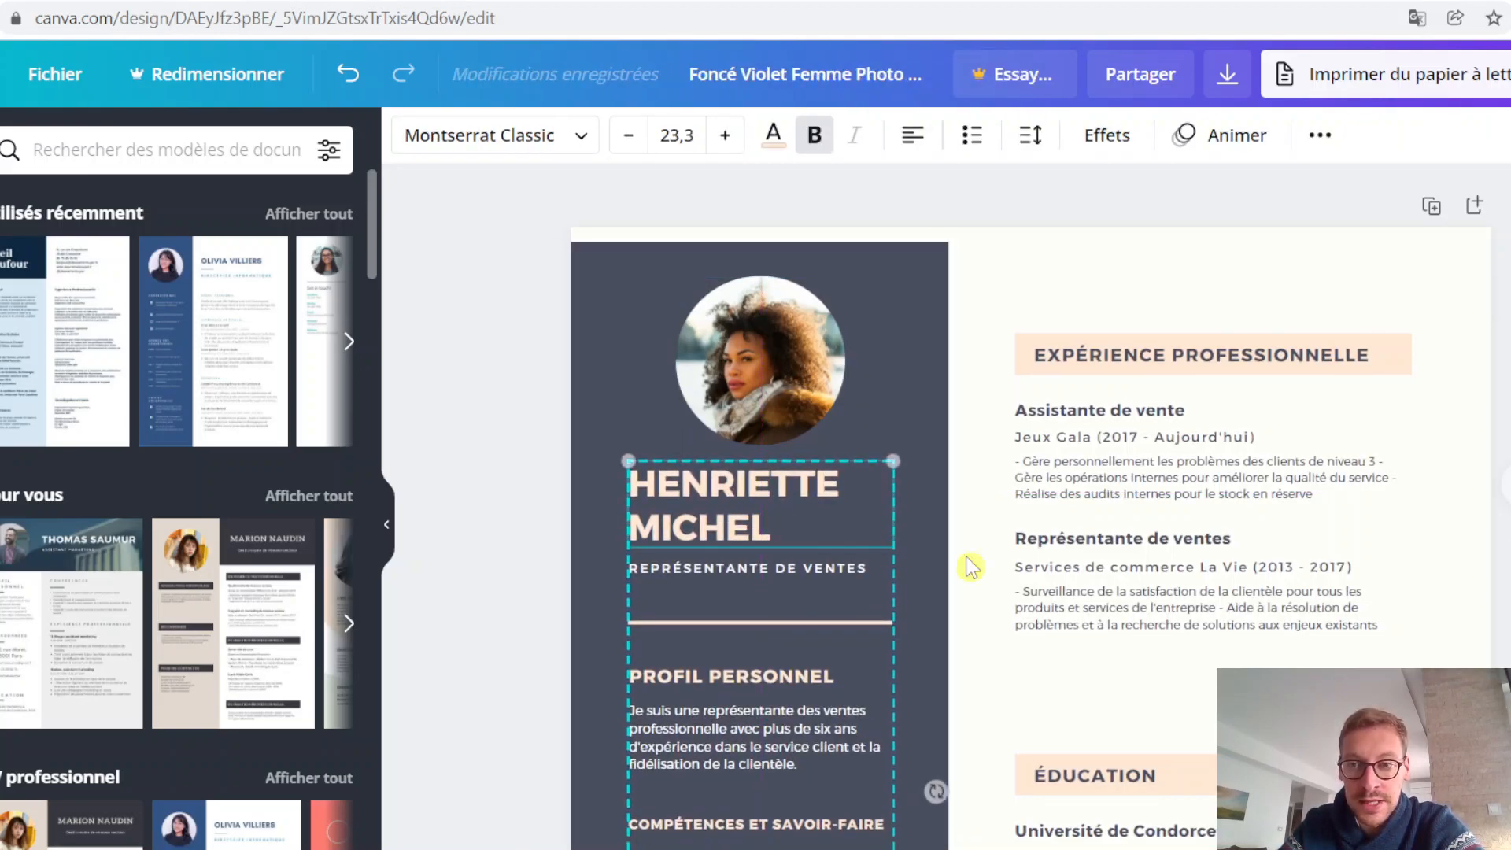
Step: Replace the sample name heading under the photo with the CV owner's full name in capitals
scroll(893, 550, down, 5)
scroll(769, 409, up, 4)
double_click(771, 408)
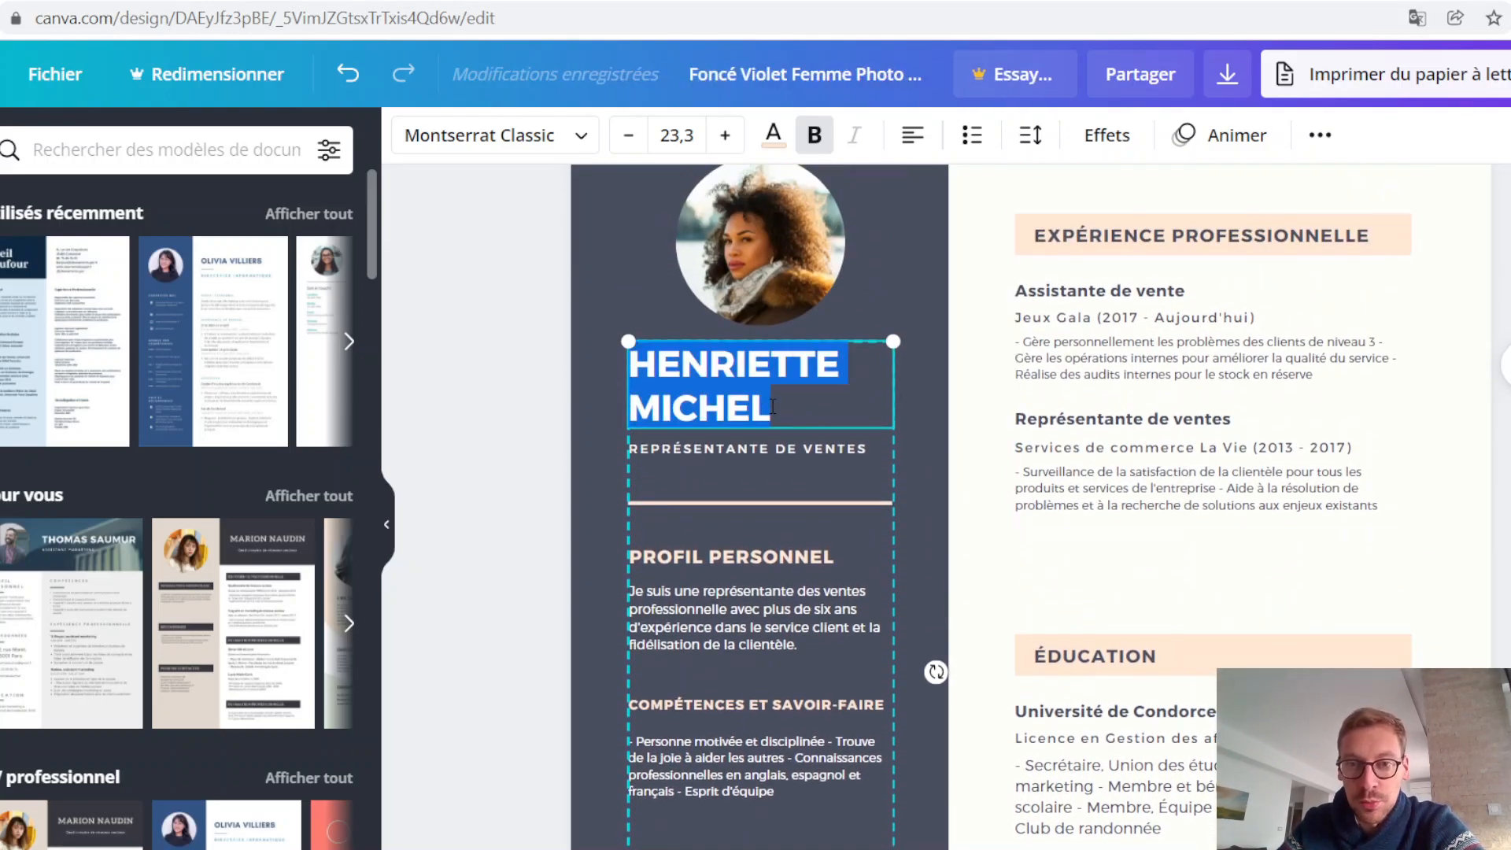
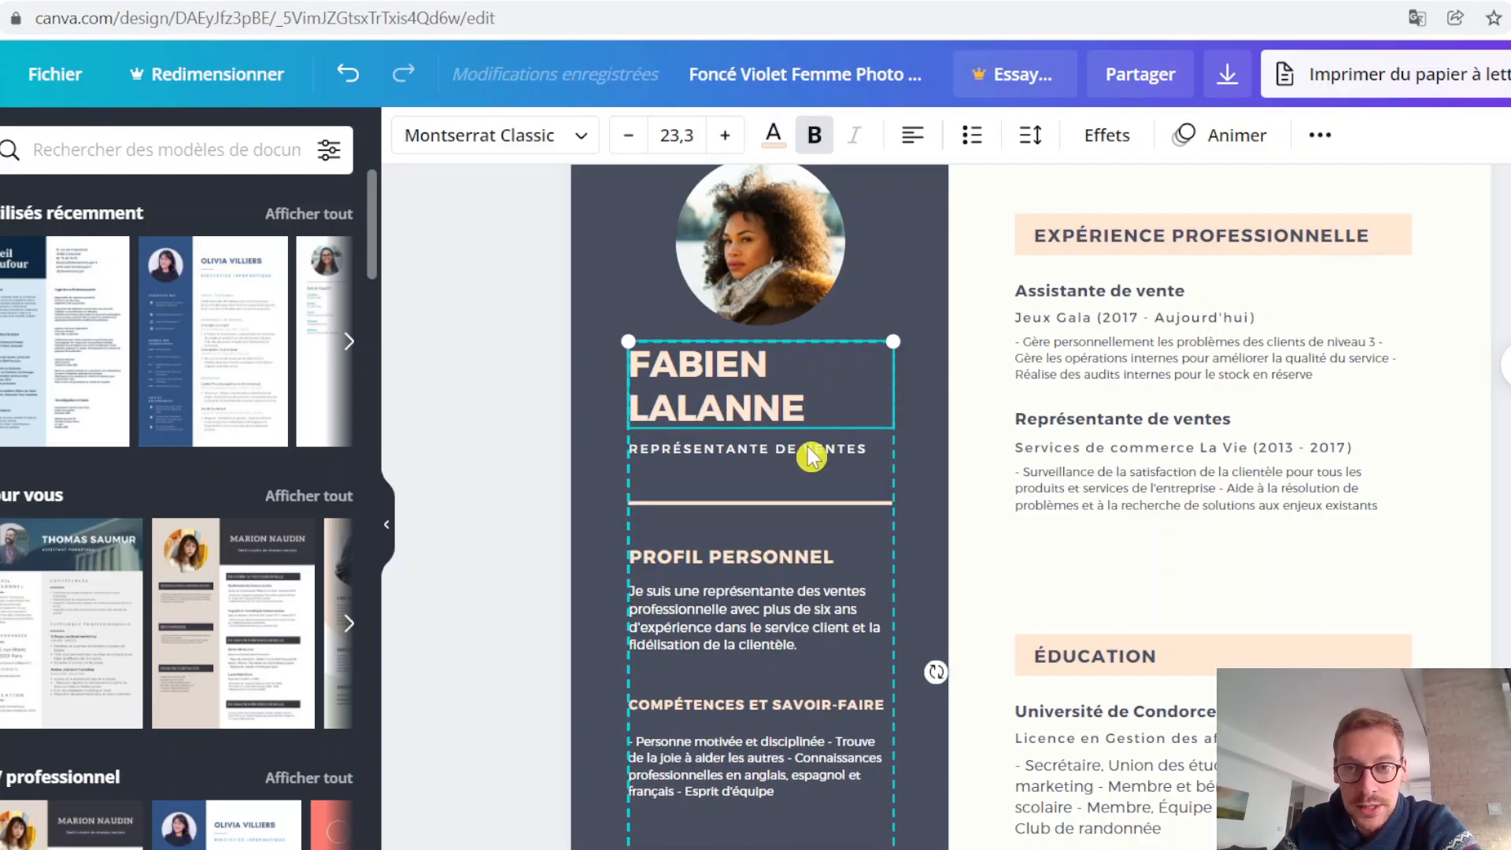
Step: Replace the job title under the name with "CONSULTANT RECRUTEMENT"
double_click(809, 447)
text(C)
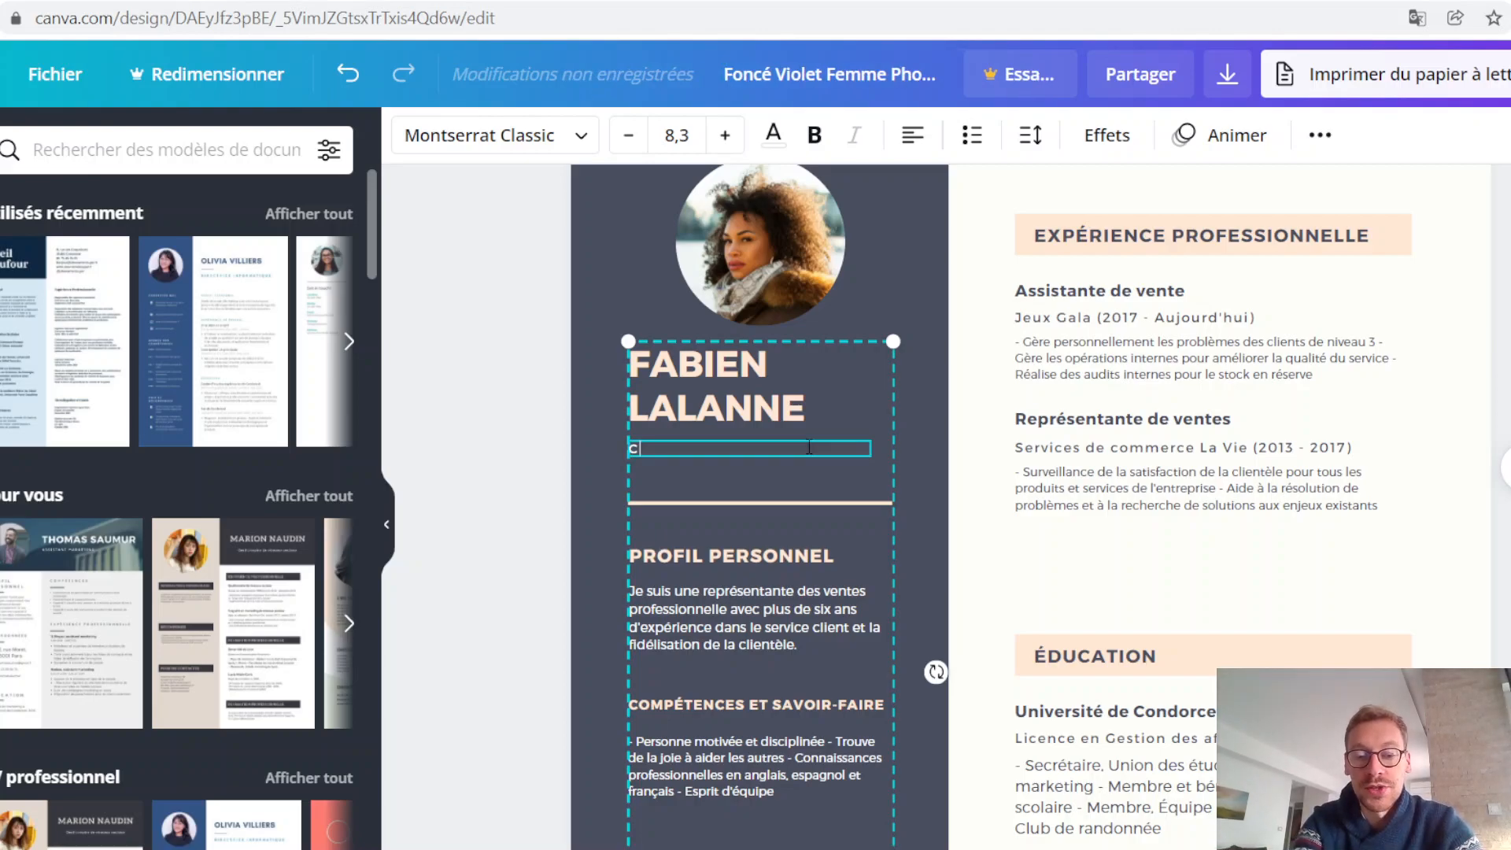
text(ONSULTZ)
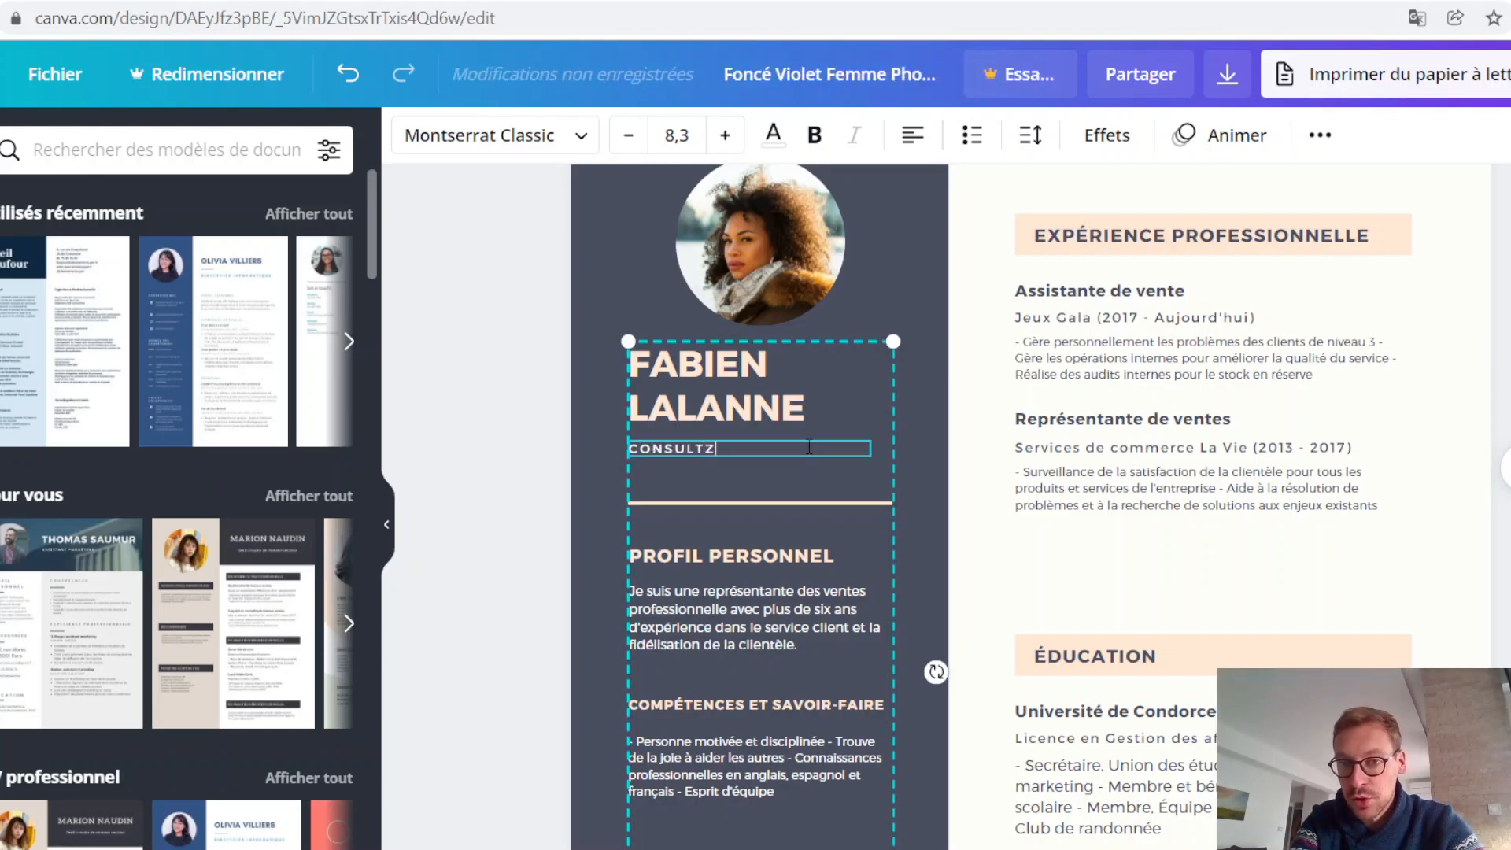
key(BackSpace)
text(ANT RECRUTEMENT)
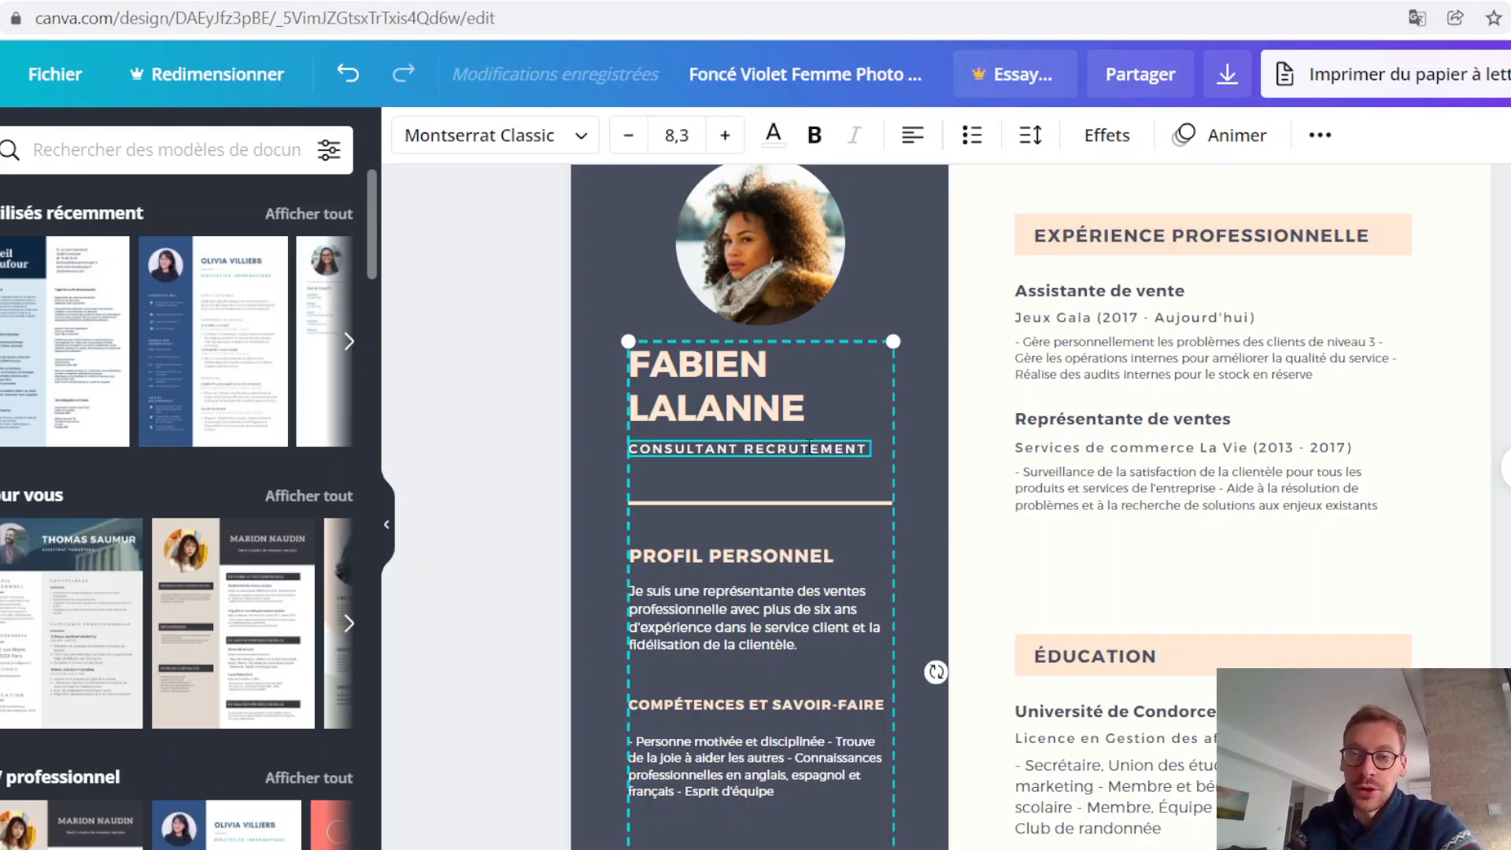
click(1506, 467)
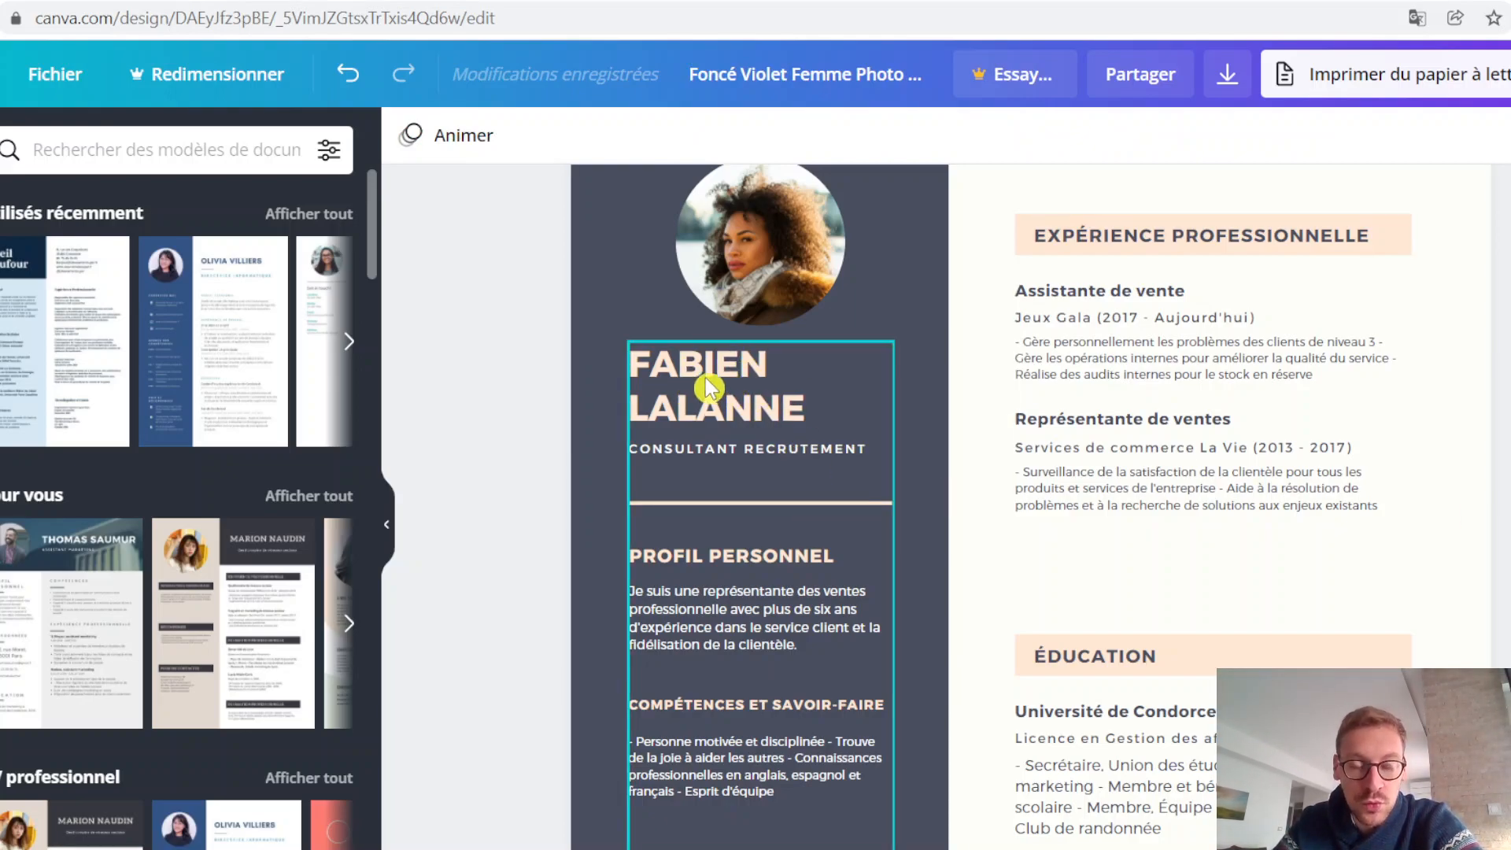
Step: Reduce the font size of the name heading under the photo to 11,3
click(727, 406)
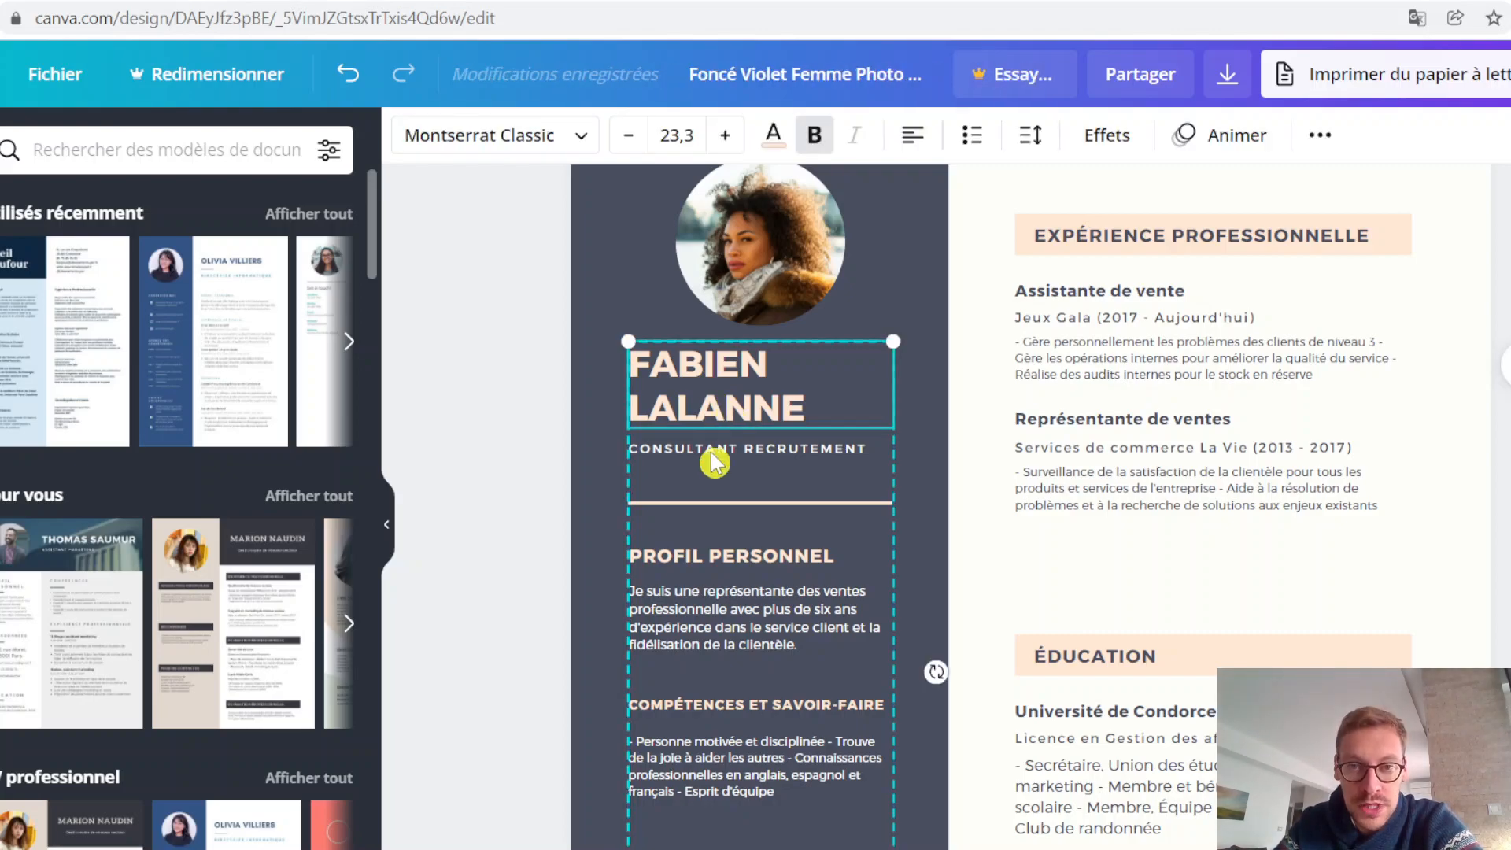
click(767, 450)
click(775, 414)
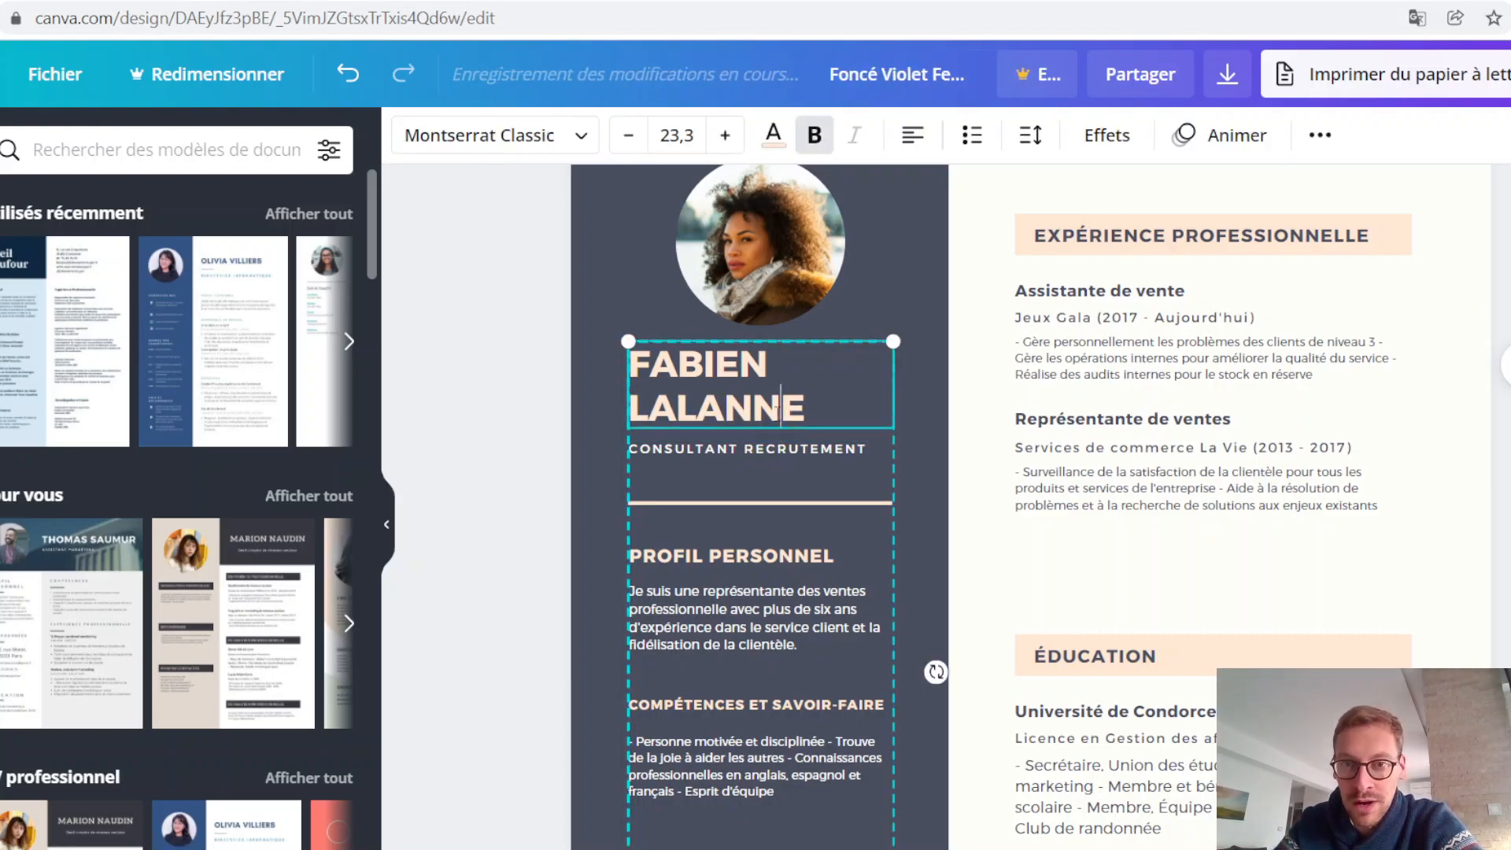
drag(808, 409, 650, 366)
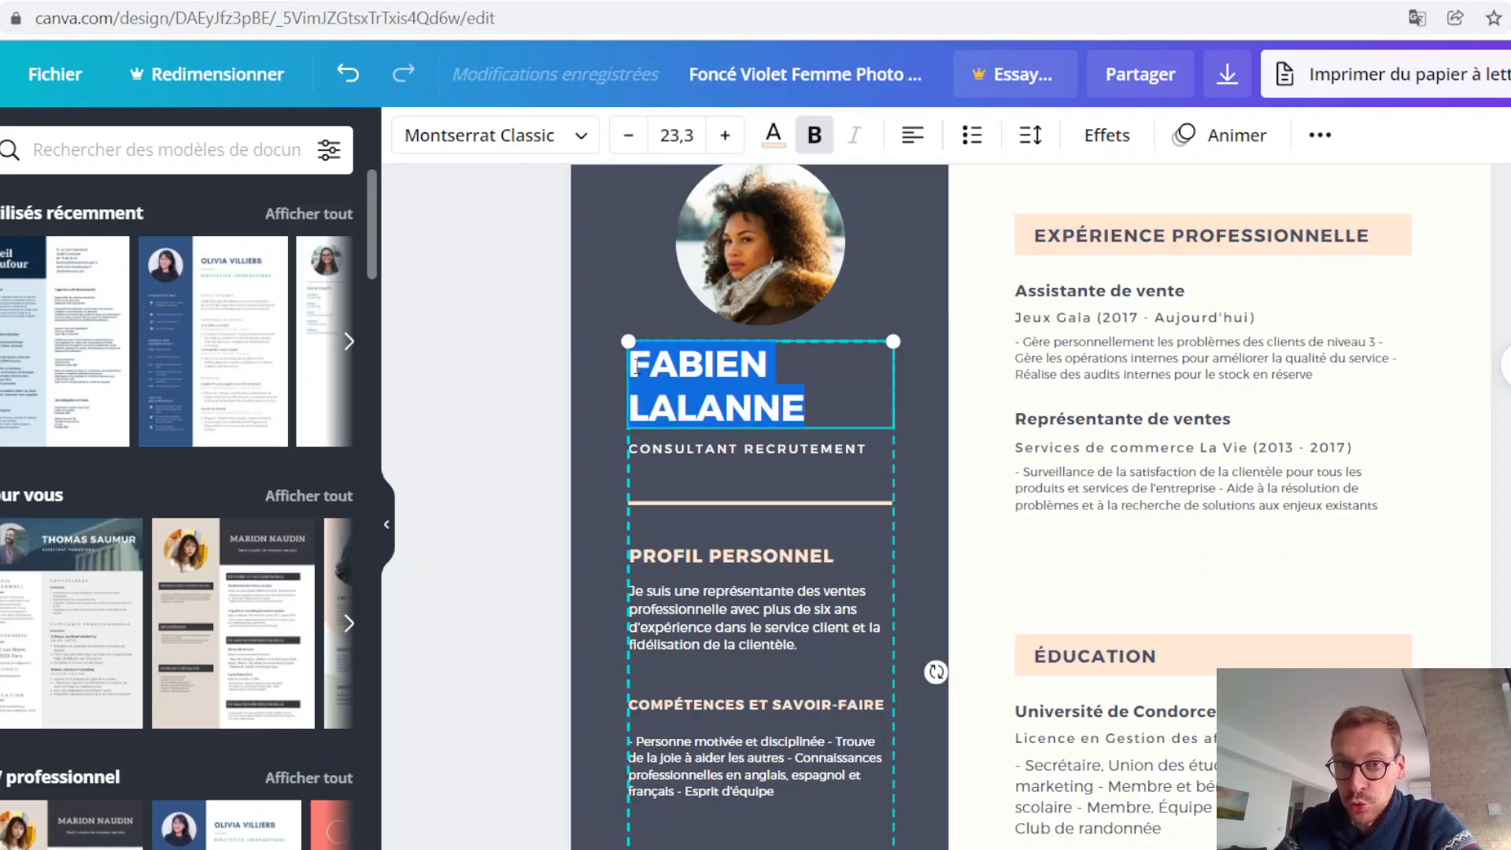
click(628, 146)
click(628, 145)
click(628, 146)
click(628, 145)
click(629, 147)
click(629, 147)
click(629, 147)
click(629, 147)
click(629, 147)
click(629, 147)
click(629, 148)
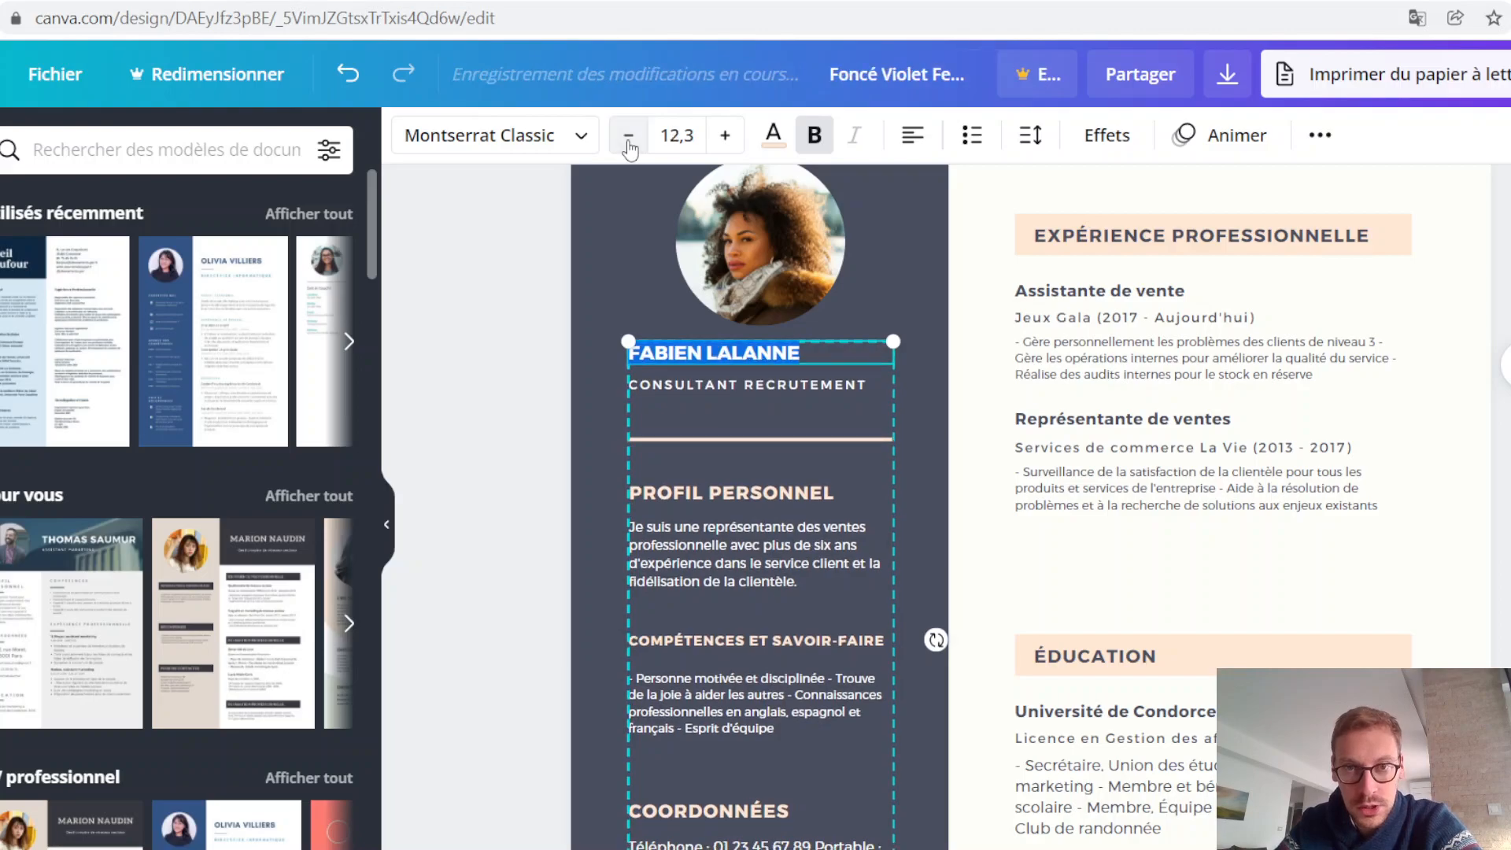
click(629, 148)
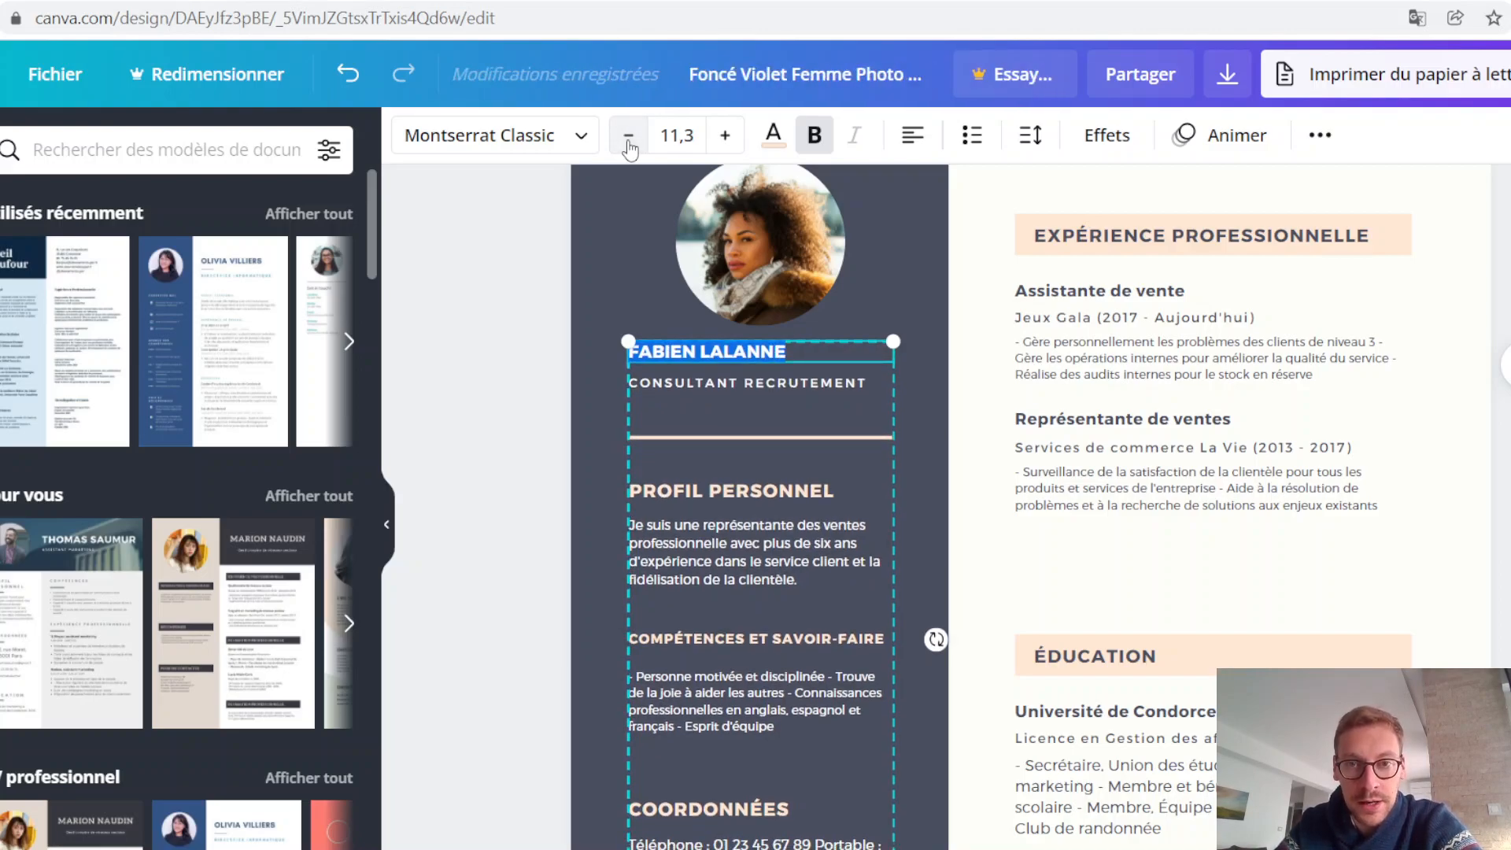
Step: Increase the font size of the "CONSULTANT RECRUTEMENT" job title to 14,3
triple_click(749, 382)
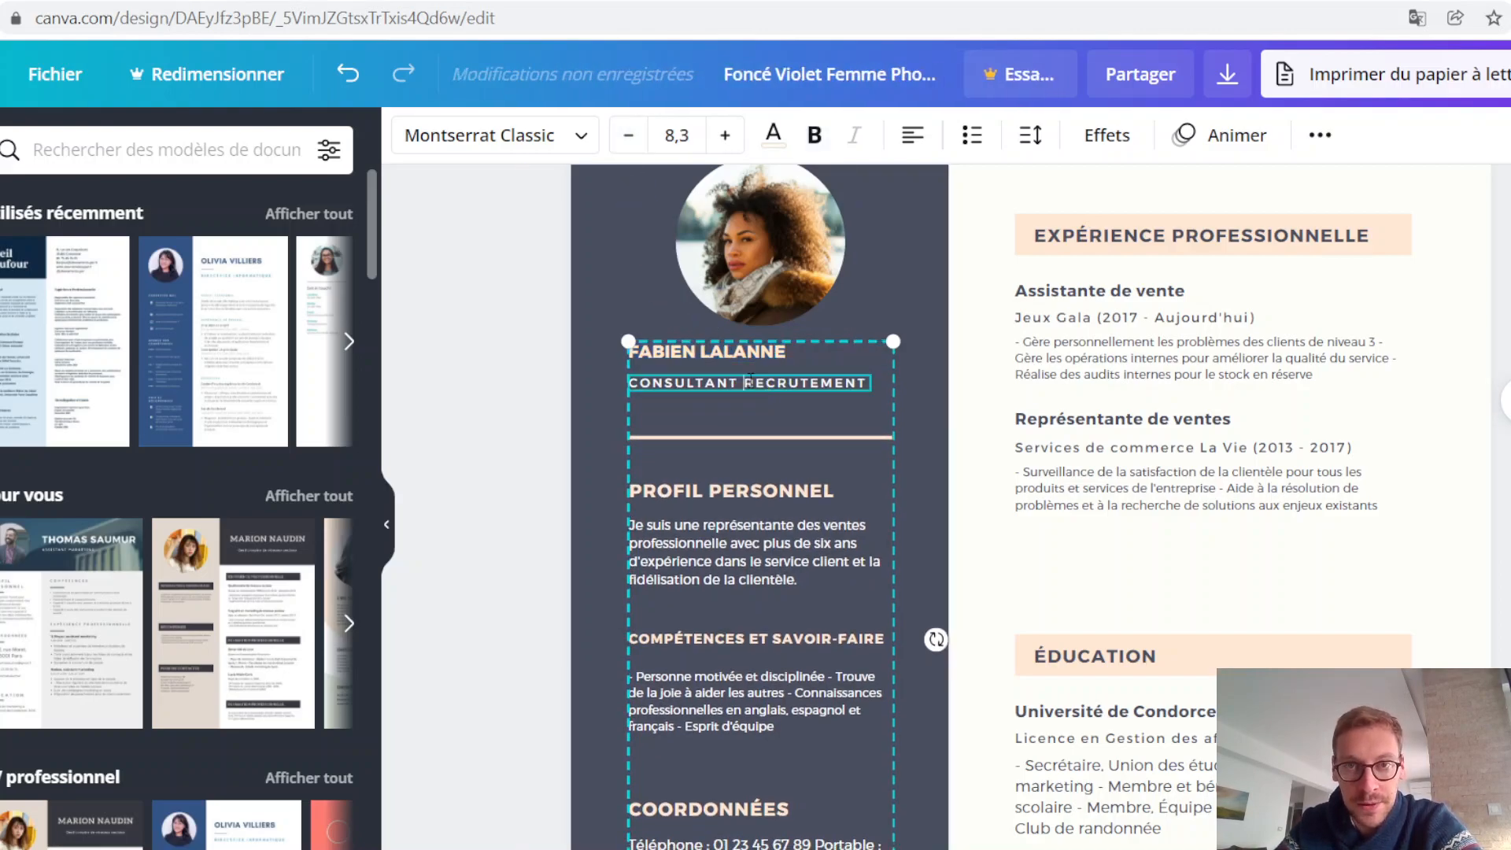
click(724, 136)
click(724, 136)
click(725, 136)
click(724, 136)
click(725, 135)
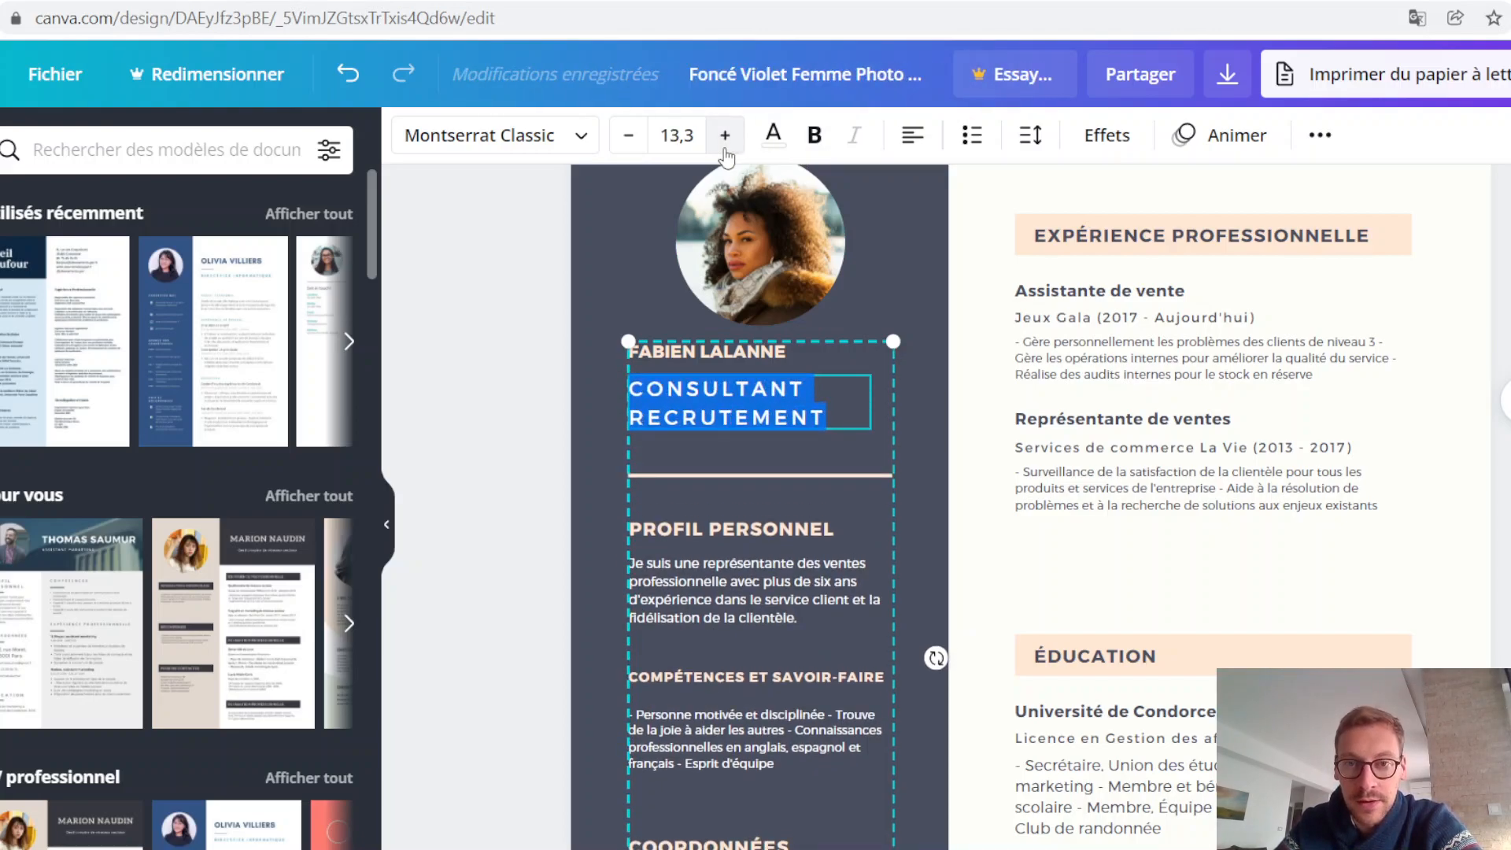
click(725, 135)
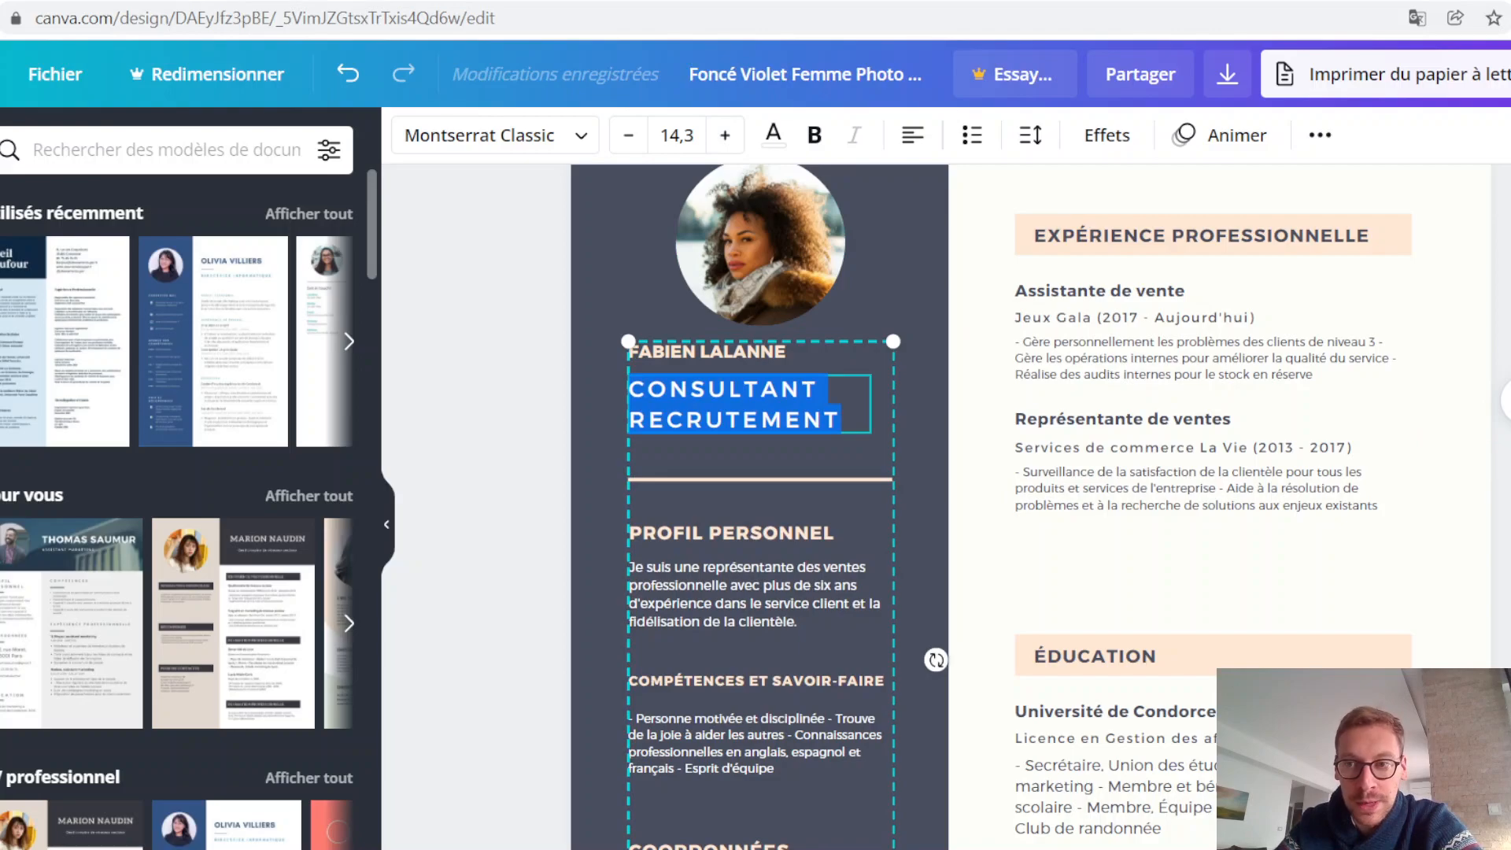
key(Escape)
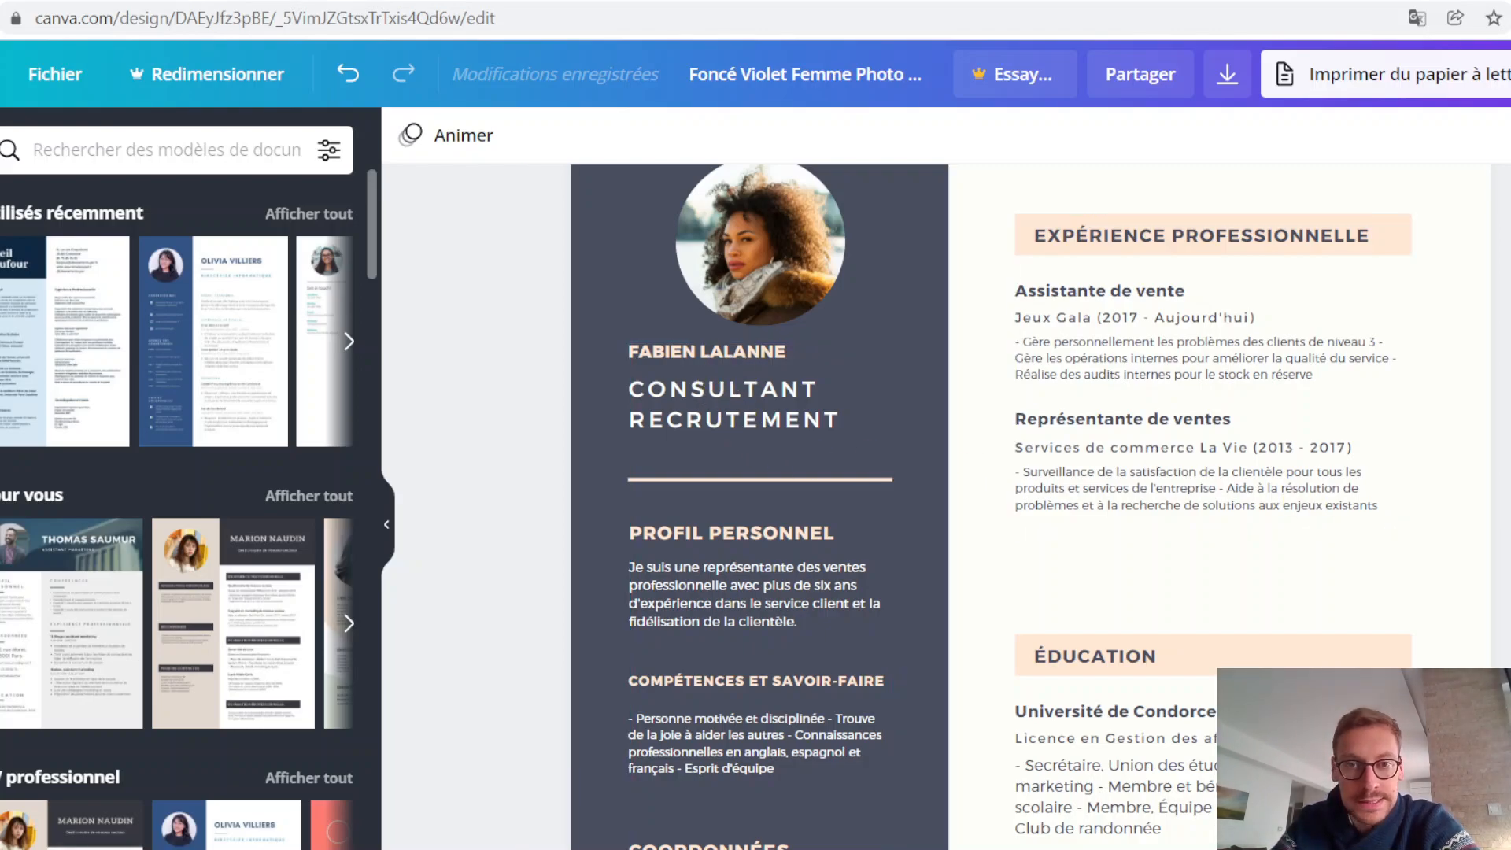
scroll(1023, 504, down, 3)
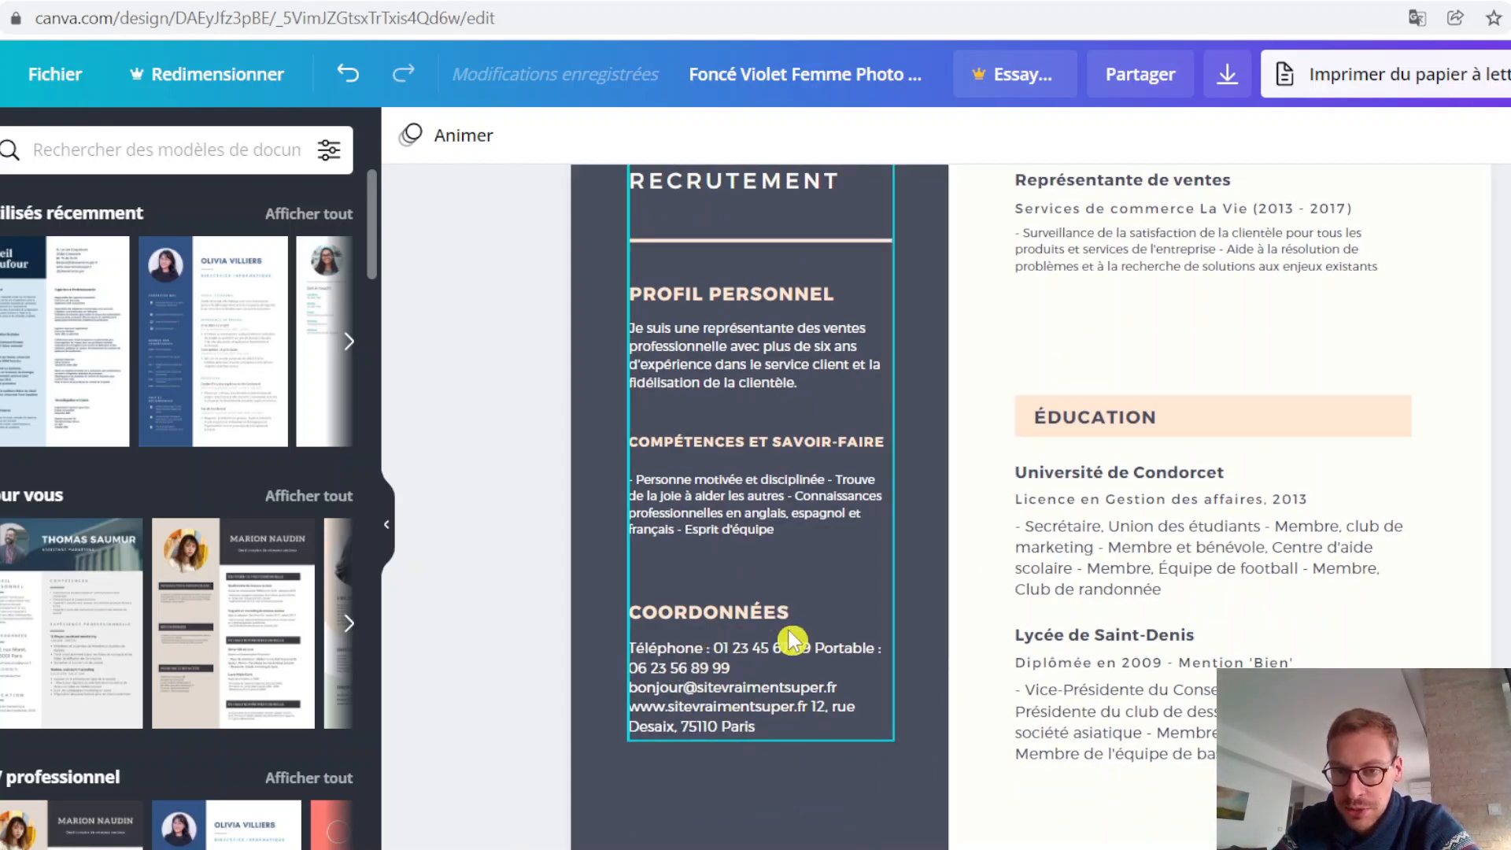
scroll(799, 586, up, 3)
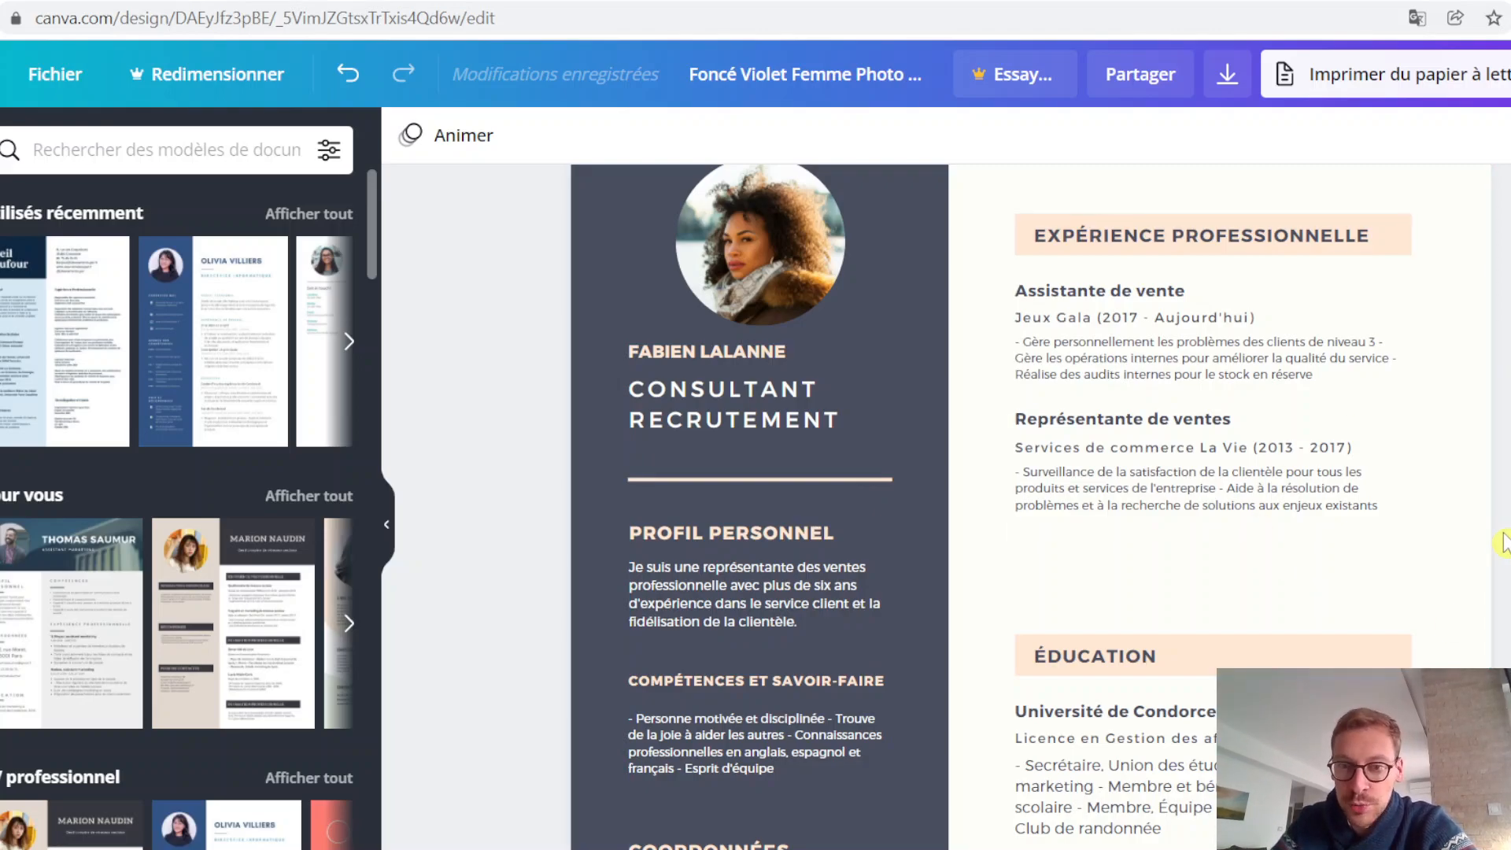
scroll(1505, 540, down, 3)
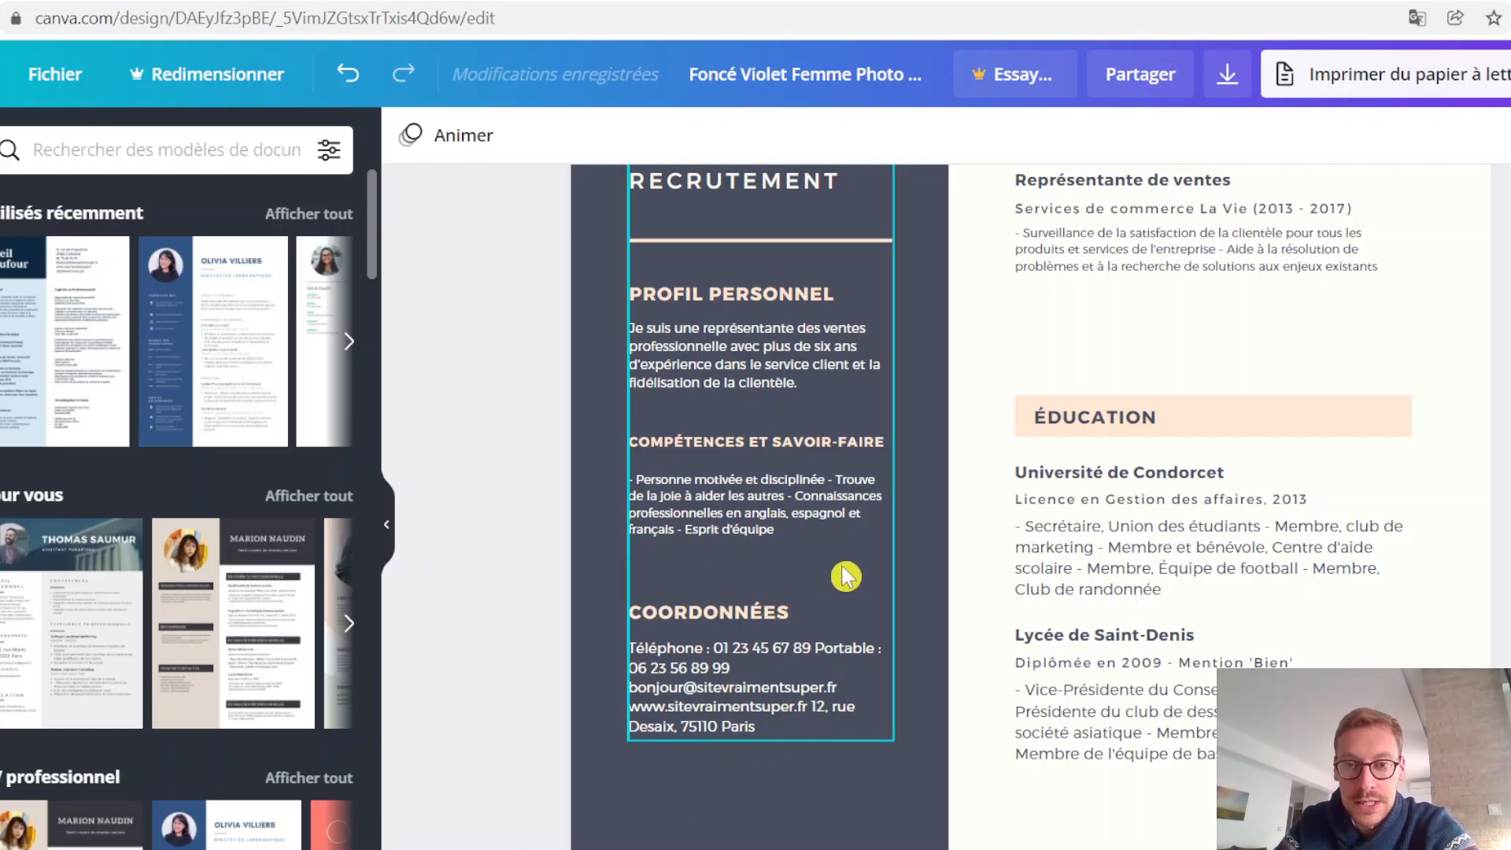
scroll(1212, 511, up, 2)
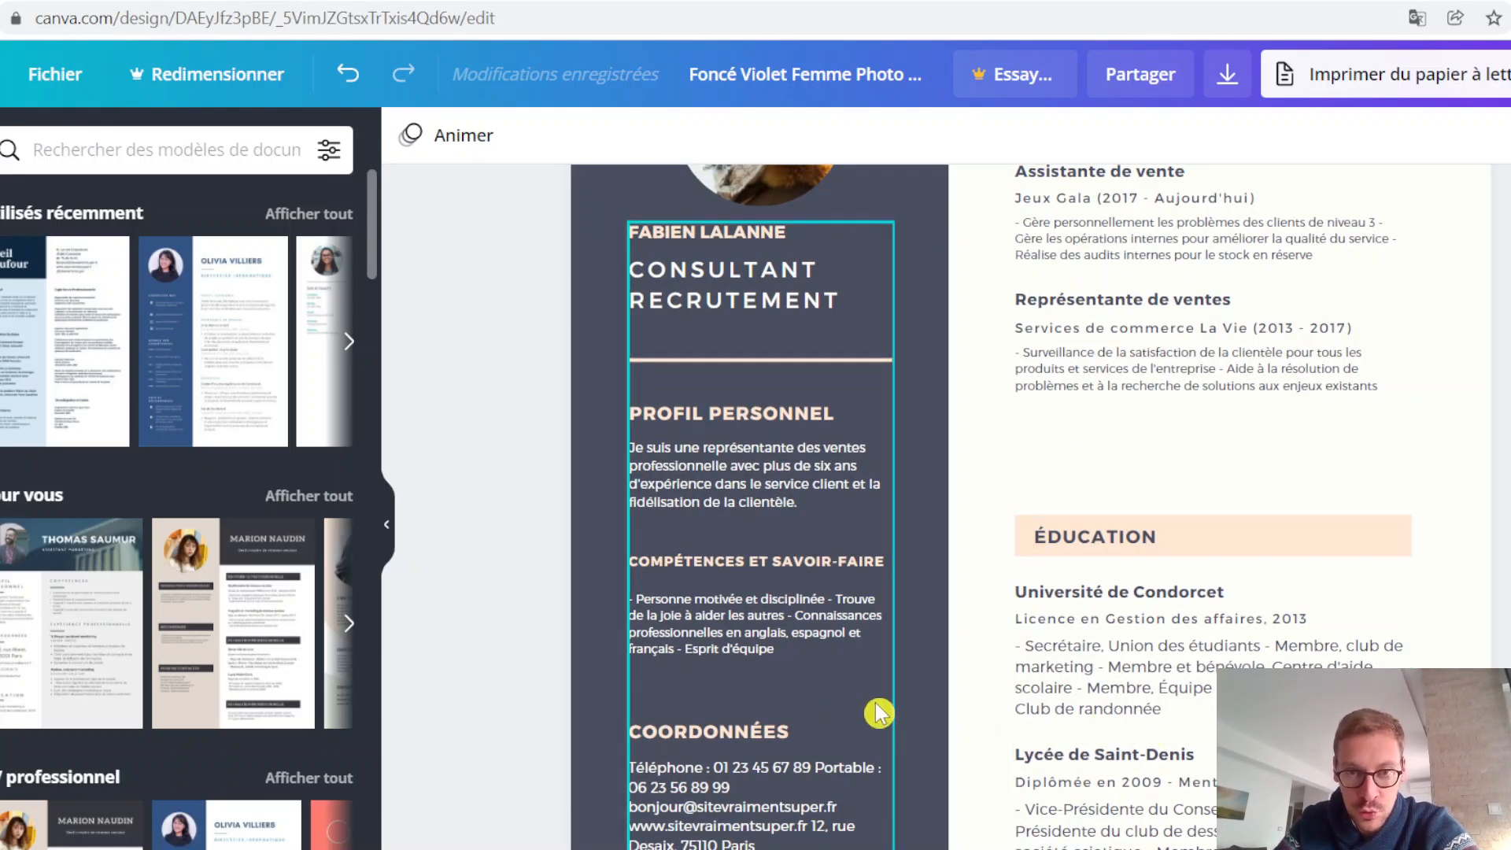
drag(871, 685, 997, 668)
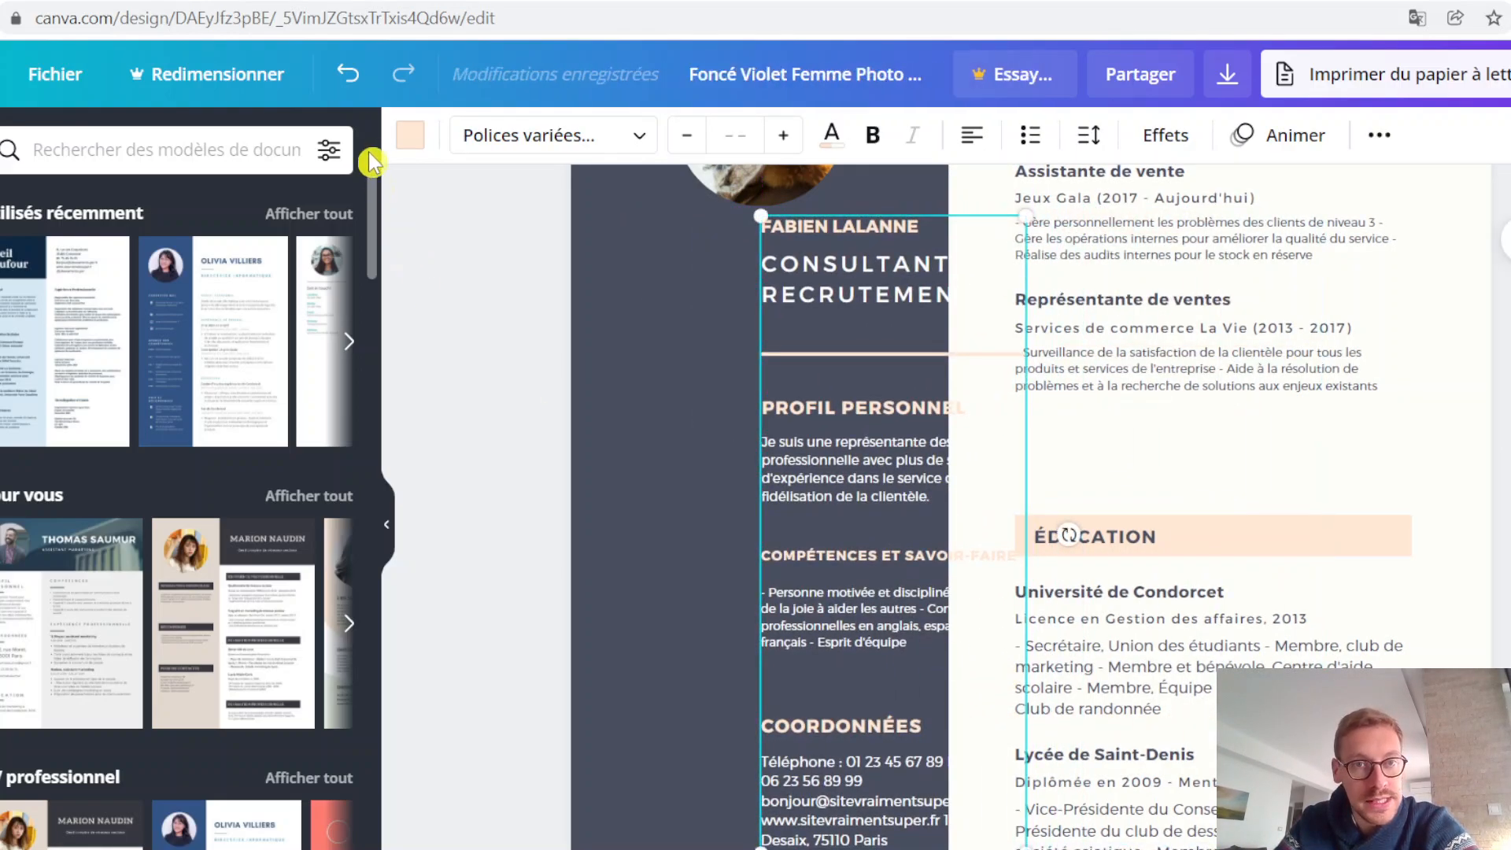
click(348, 74)
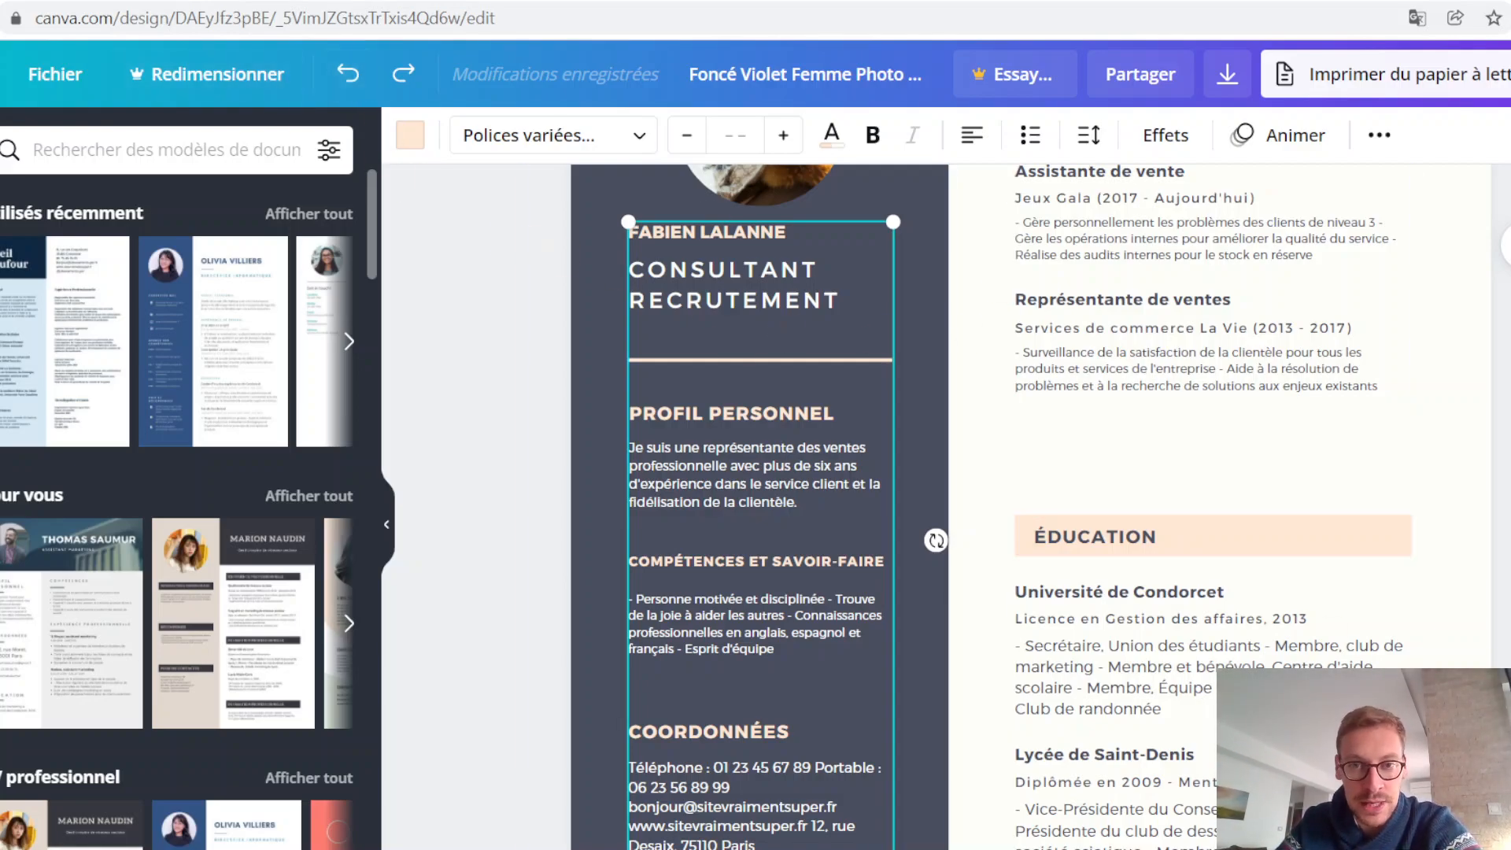
Step: Ungroup the sidebar text block so that its headings, paragraphs and divider line are separate elements
click(607, 570)
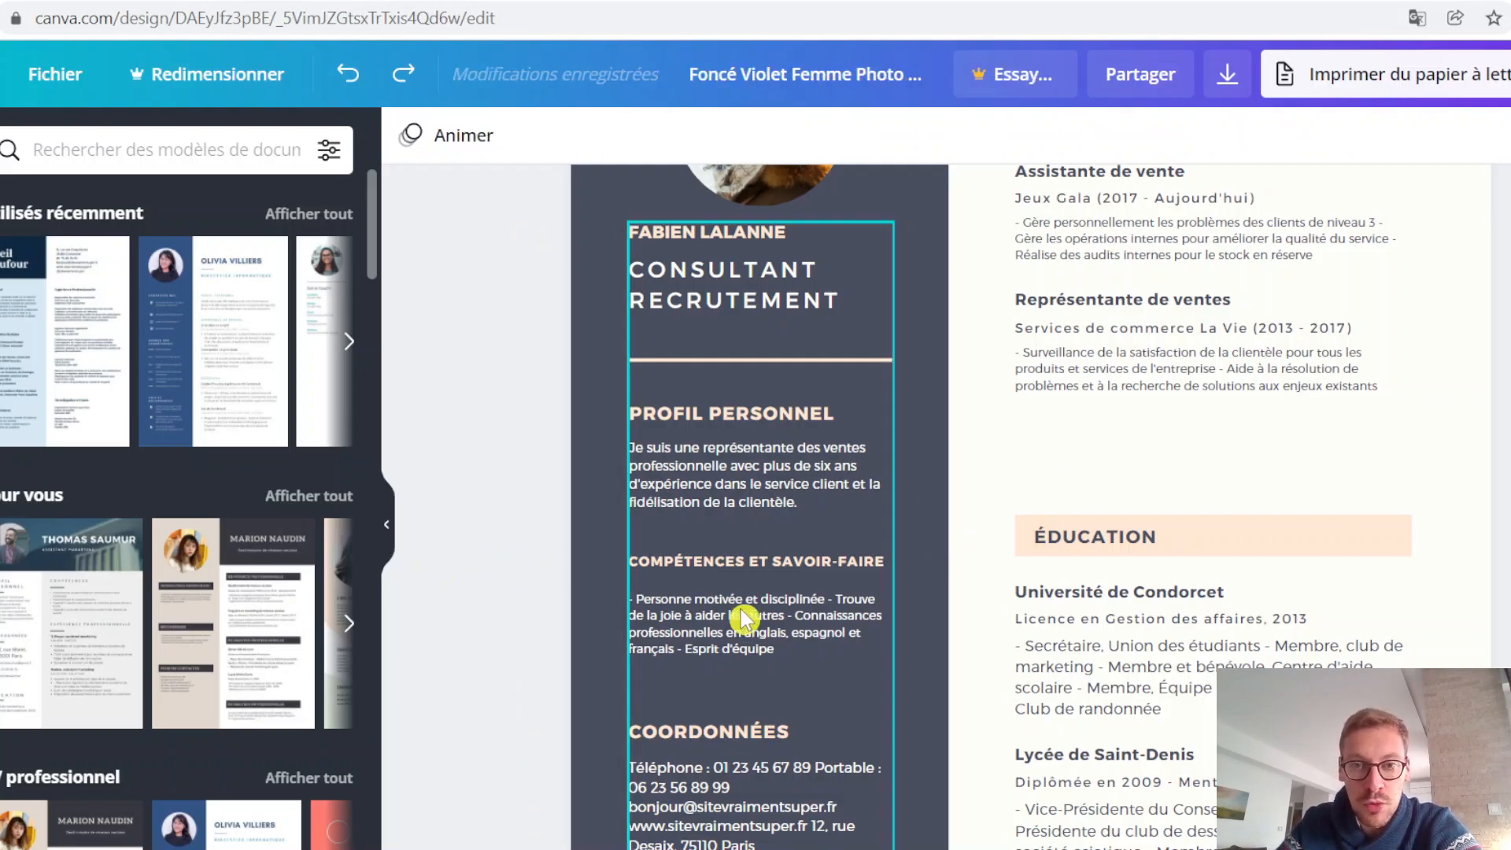
click(848, 644)
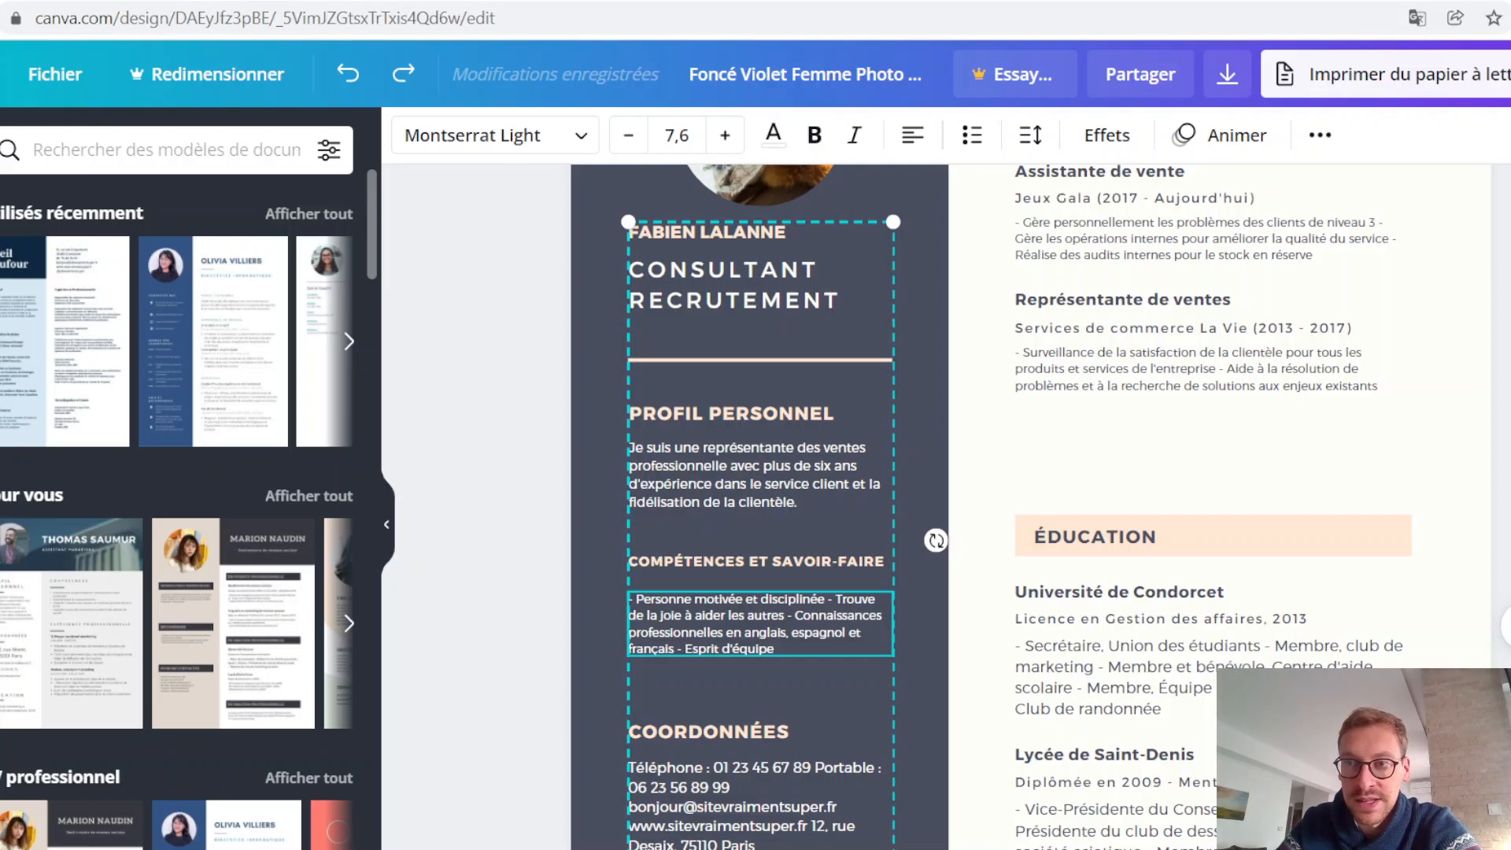
key(ctrl+shift+g)
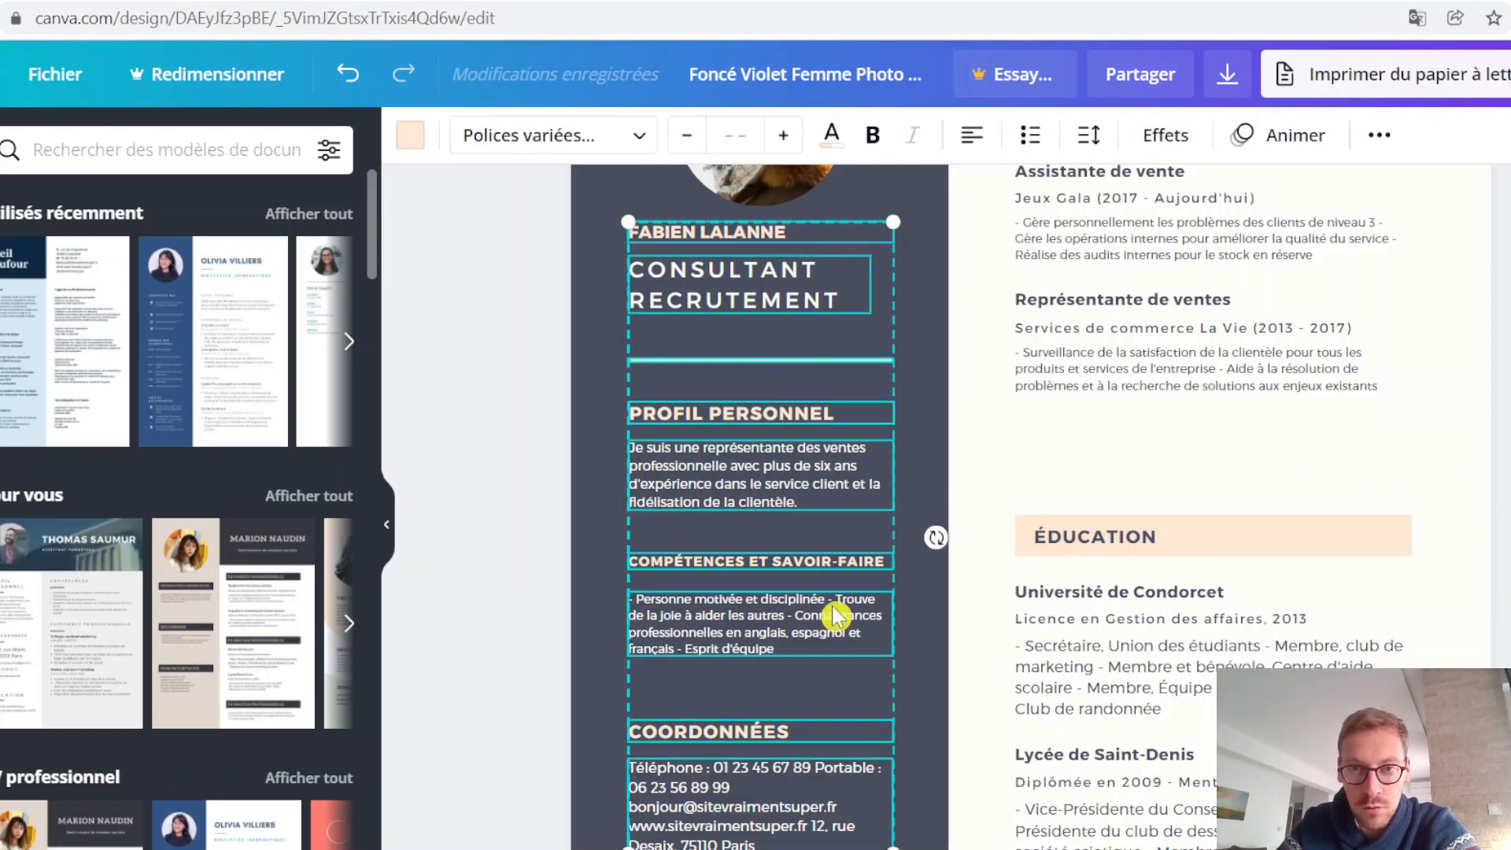
key(Escape)
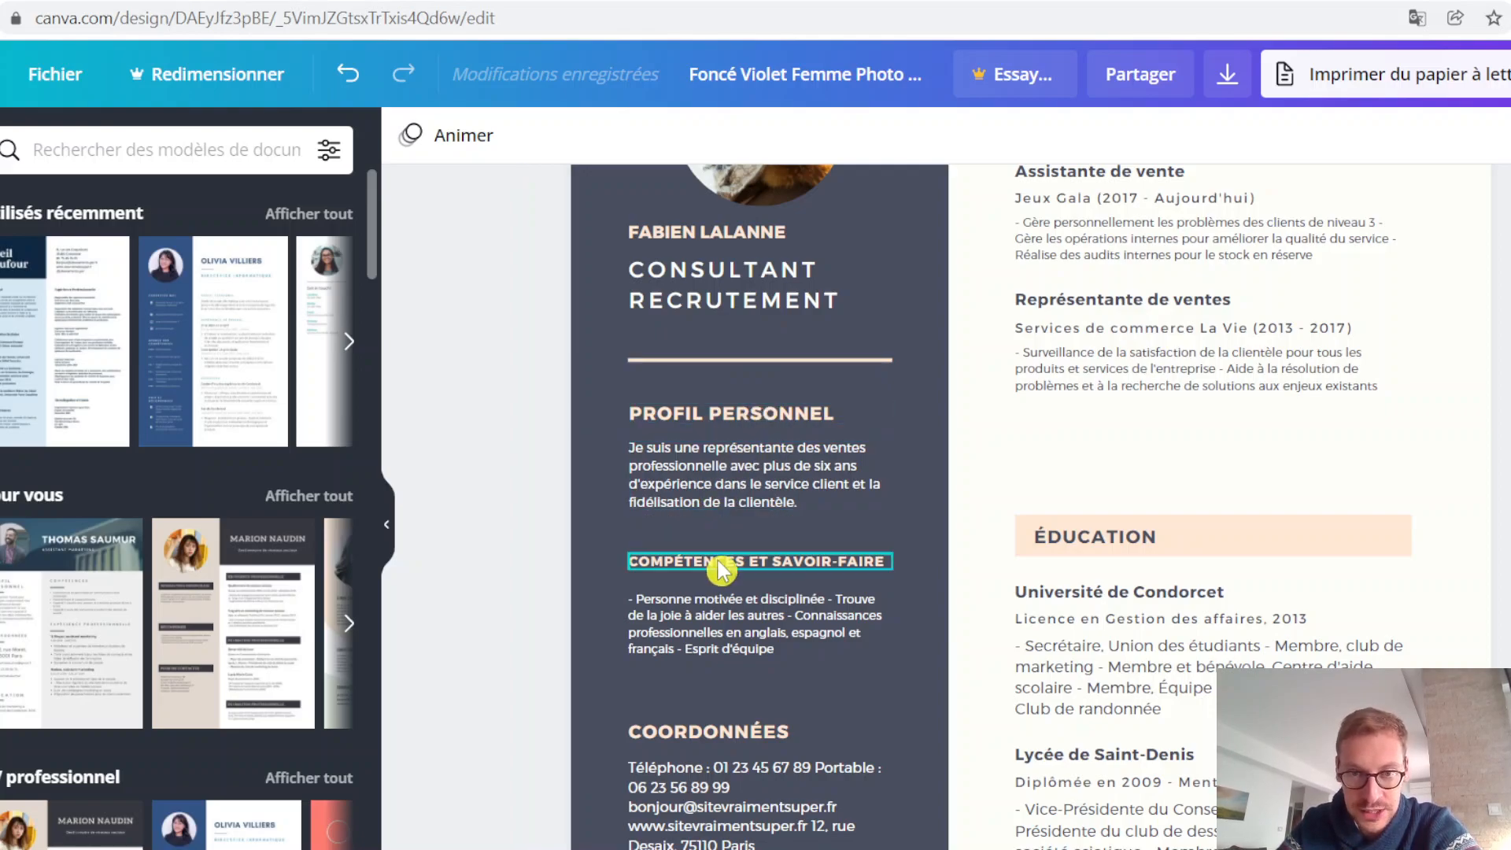
Step: Copy the contact details text box at the bottom of the sidebar and delete its "COORDONNÉES" heading
scroll(1027, 580, down, 2)
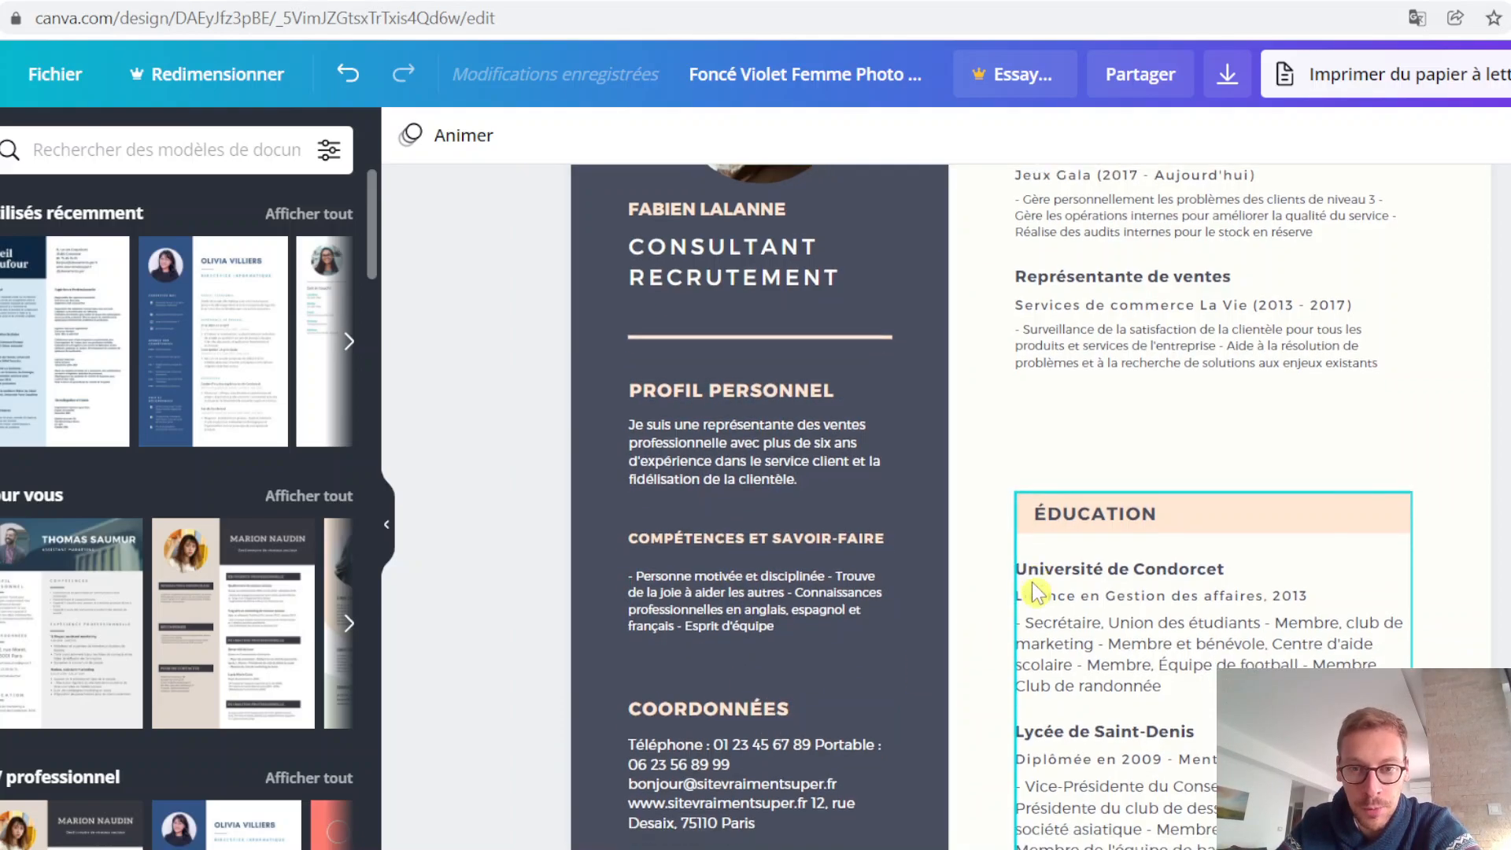
scroll(984, 735, down, 1)
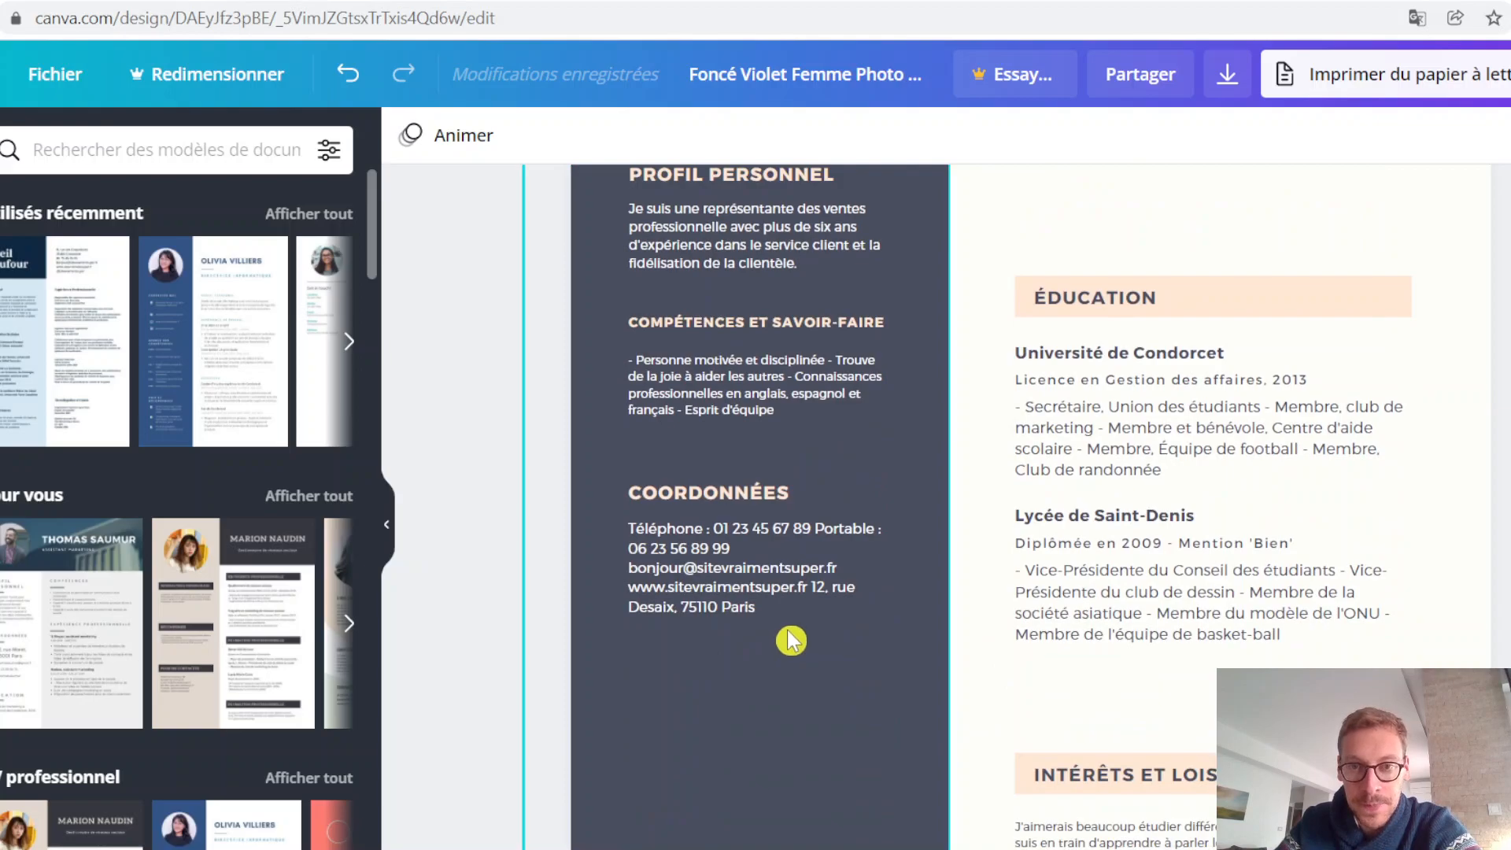
click(787, 591)
right_click(785, 591)
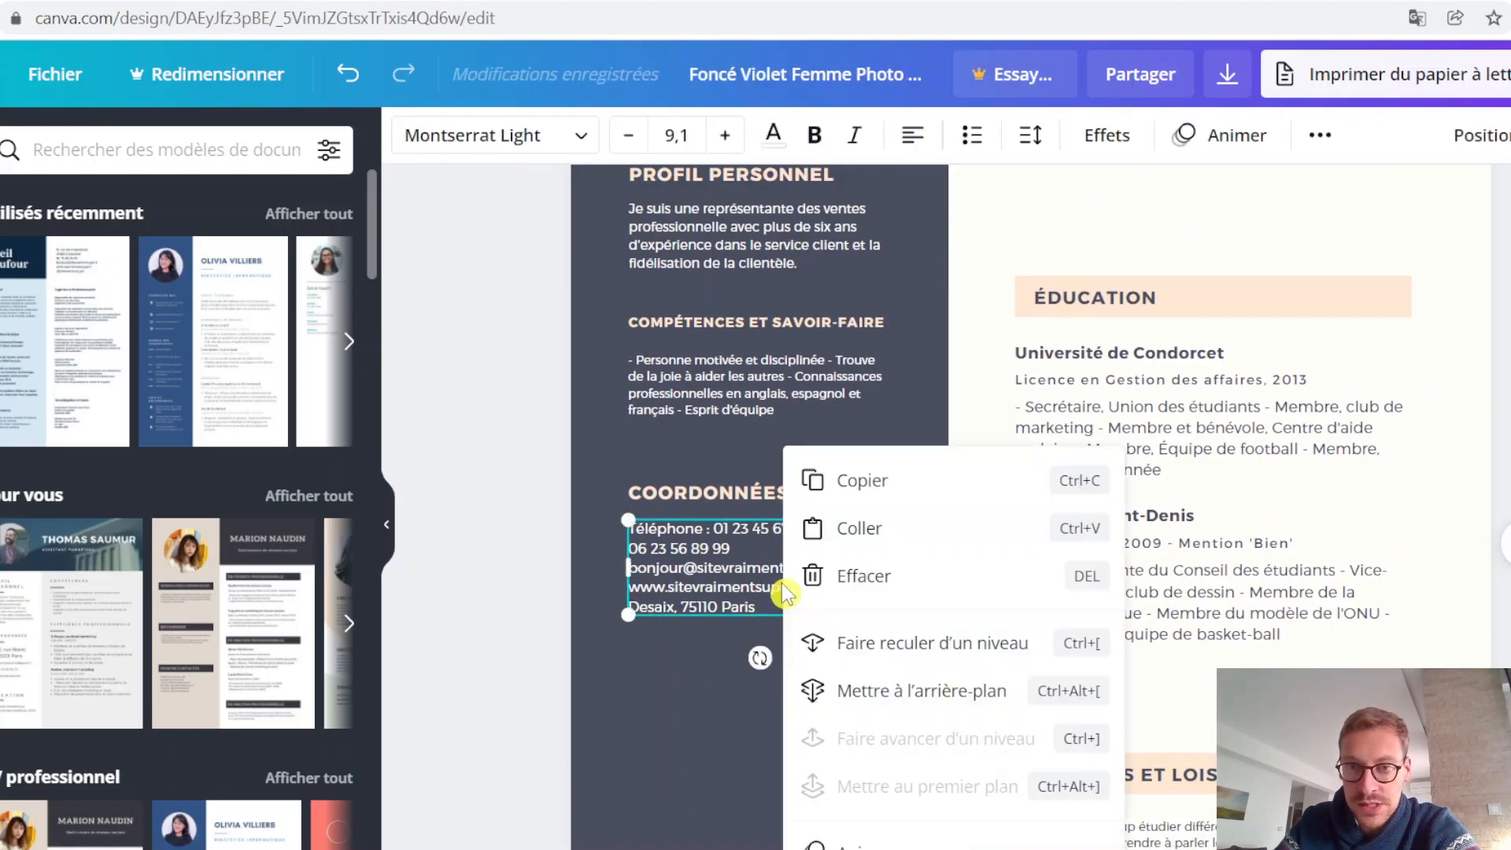
click(892, 494)
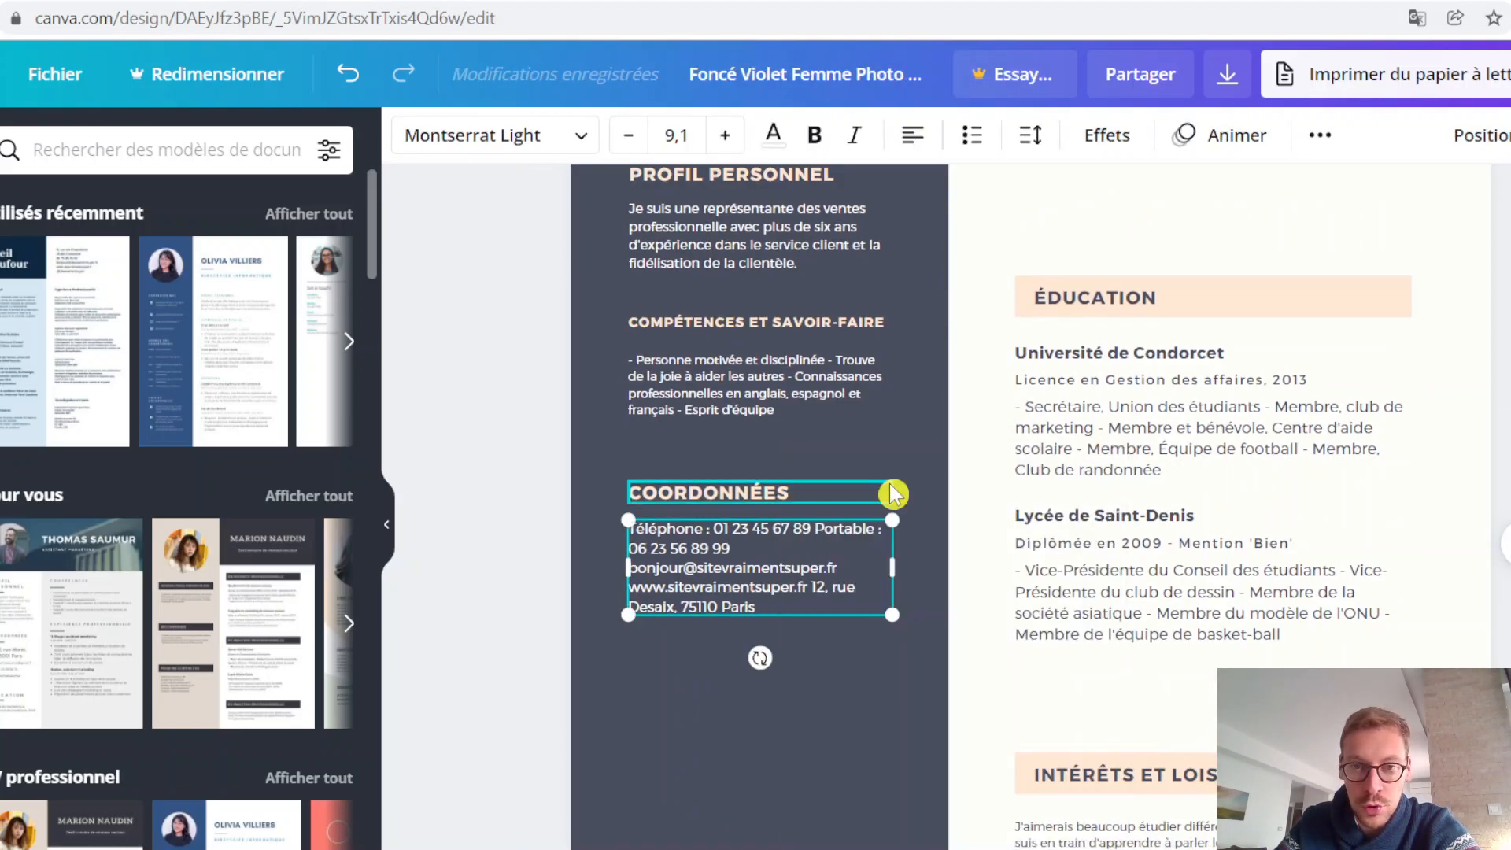
click(783, 494)
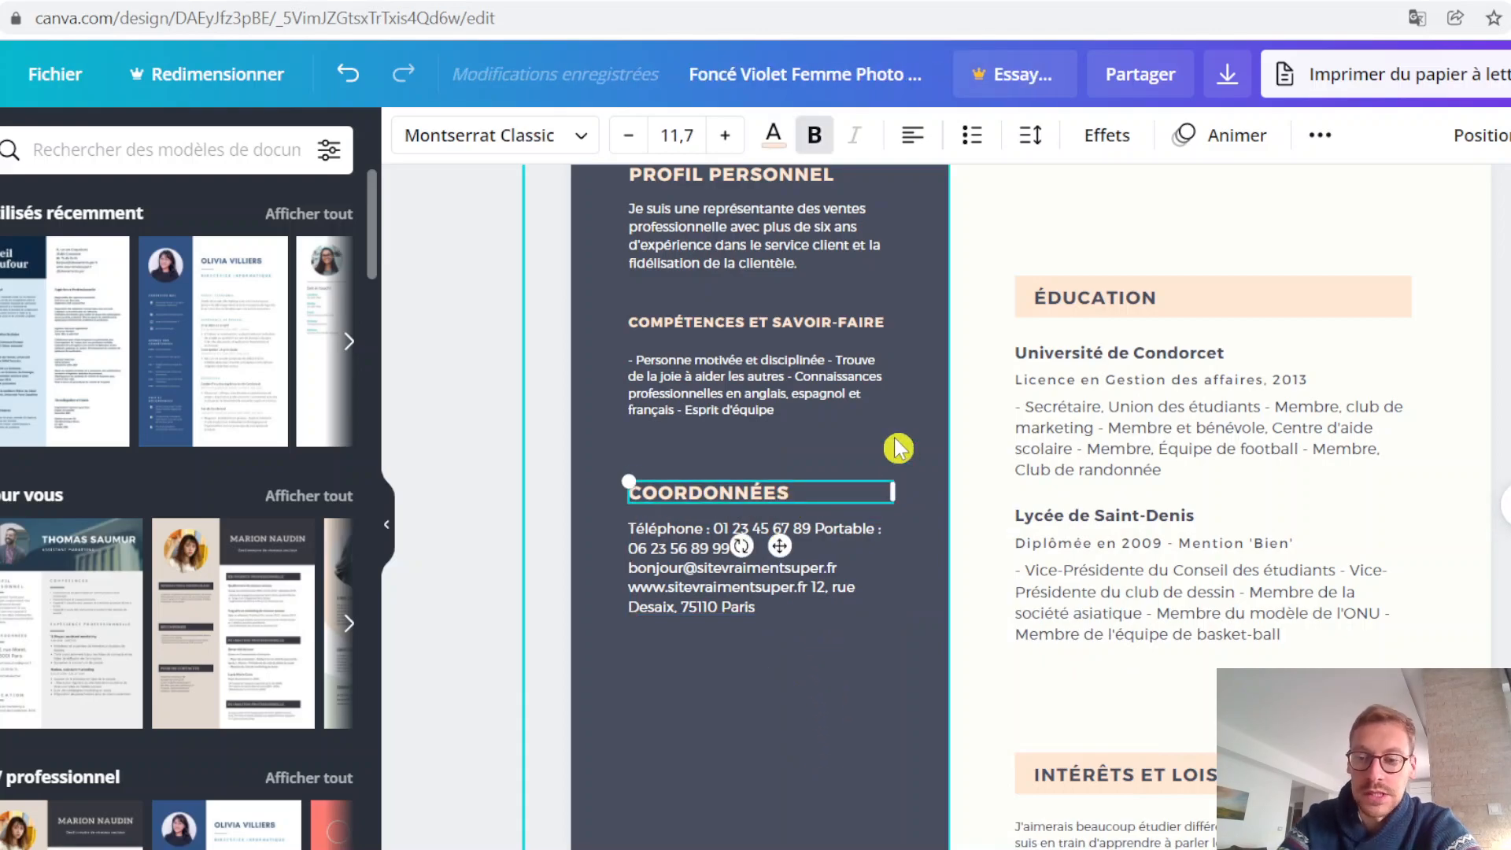
click(897, 447)
scroll(857, 617, up, 3)
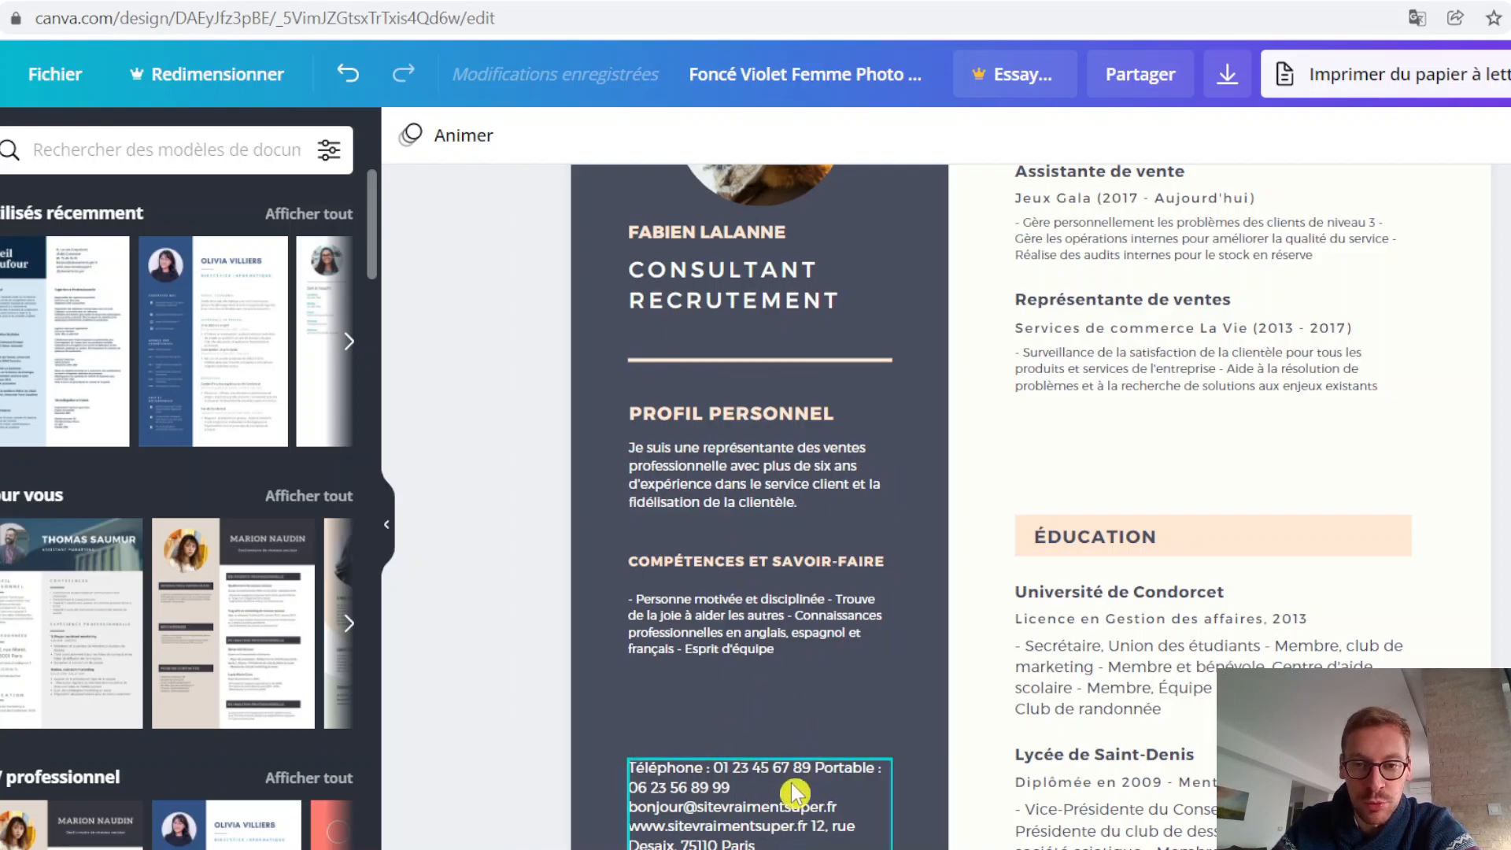
Step: Paste the copied contact details over the job title area and delete the original contact text box lower in the sidebar
scroll(806, 791, up, 2)
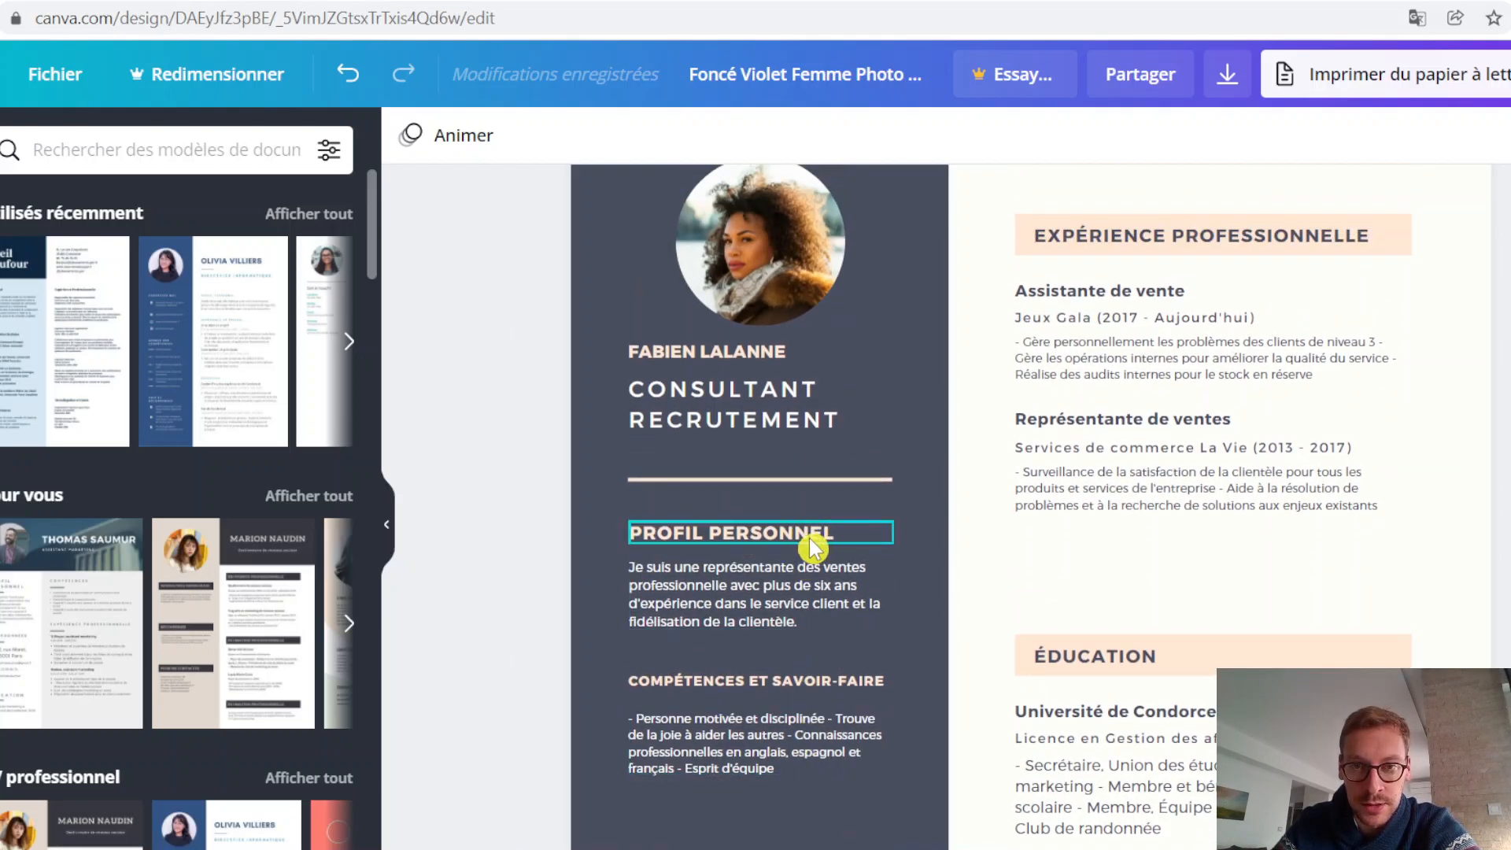
click(736, 455)
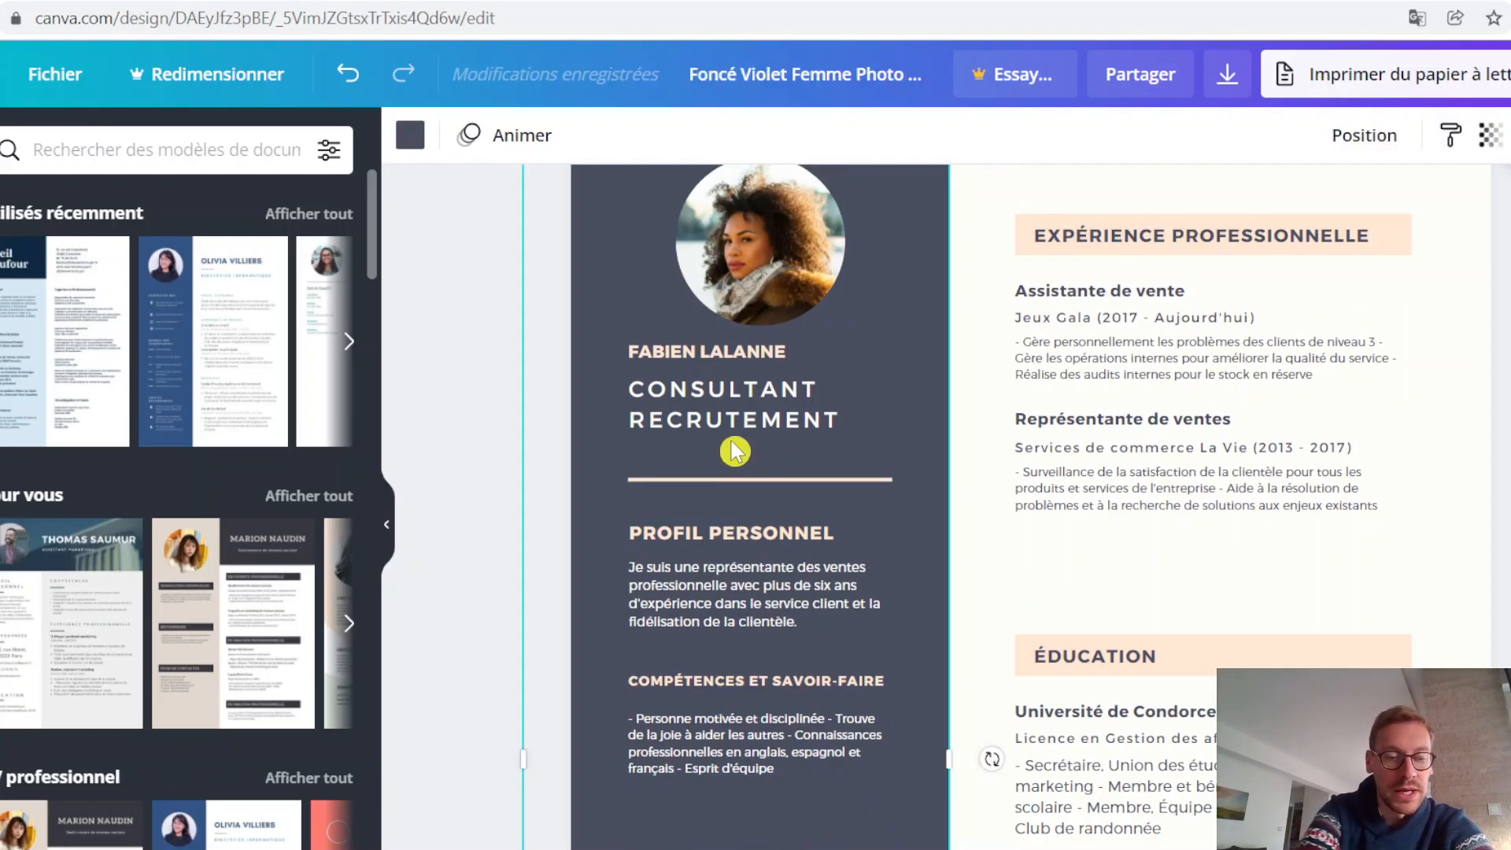
key(ctrl+v)
drag(1062, 617, 807, 503)
scroll(806, 504, down, 3)
click(767, 669)
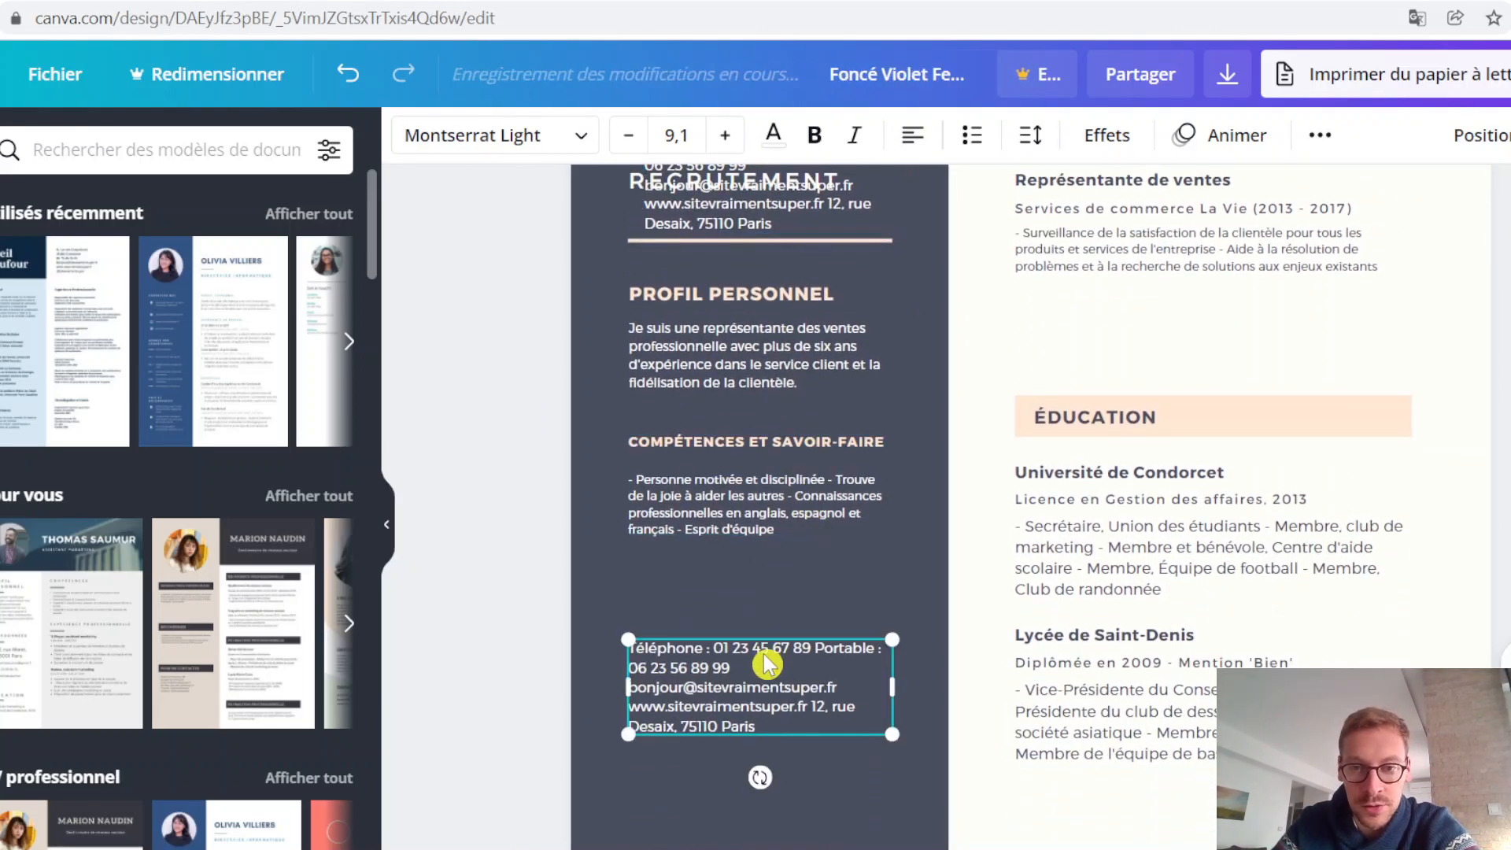
key(Delete)
Step: Move the "COMPÉTENCES ET SAVOIR-FAIRE" and "PROFIL PERSONNEL" headings and their paragraphs down the sidebar to free space below the divider line
drag(803, 513, 799, 741)
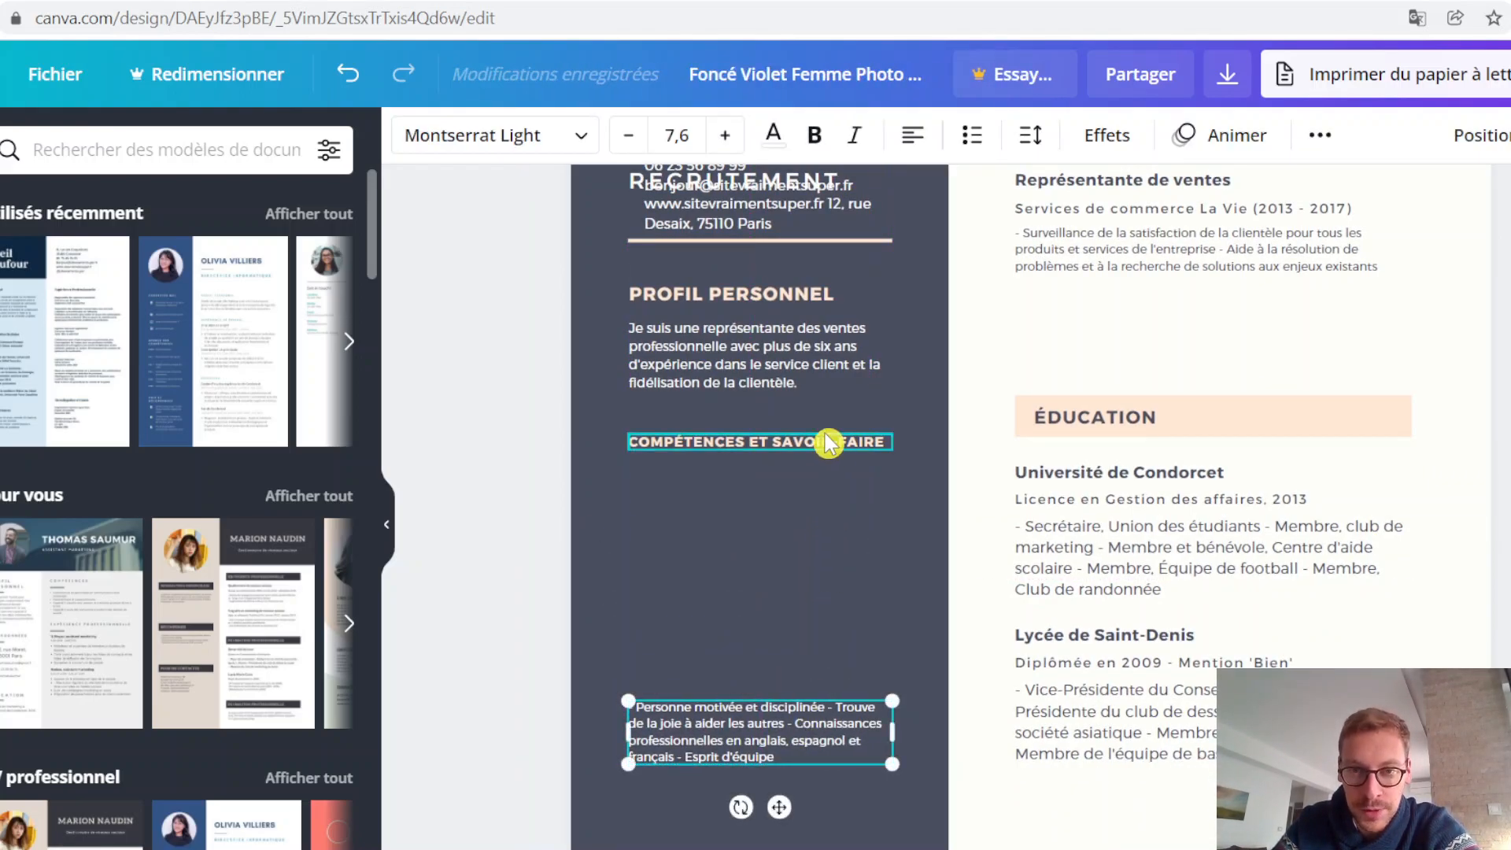
drag(815, 445, 818, 663)
scroll(806, 668, up, 1)
scroll(807, 642, down, 1)
scroll(819, 661, up, 1)
drag(820, 502, 804, 710)
click(810, 456)
drag(801, 462, 790, 631)
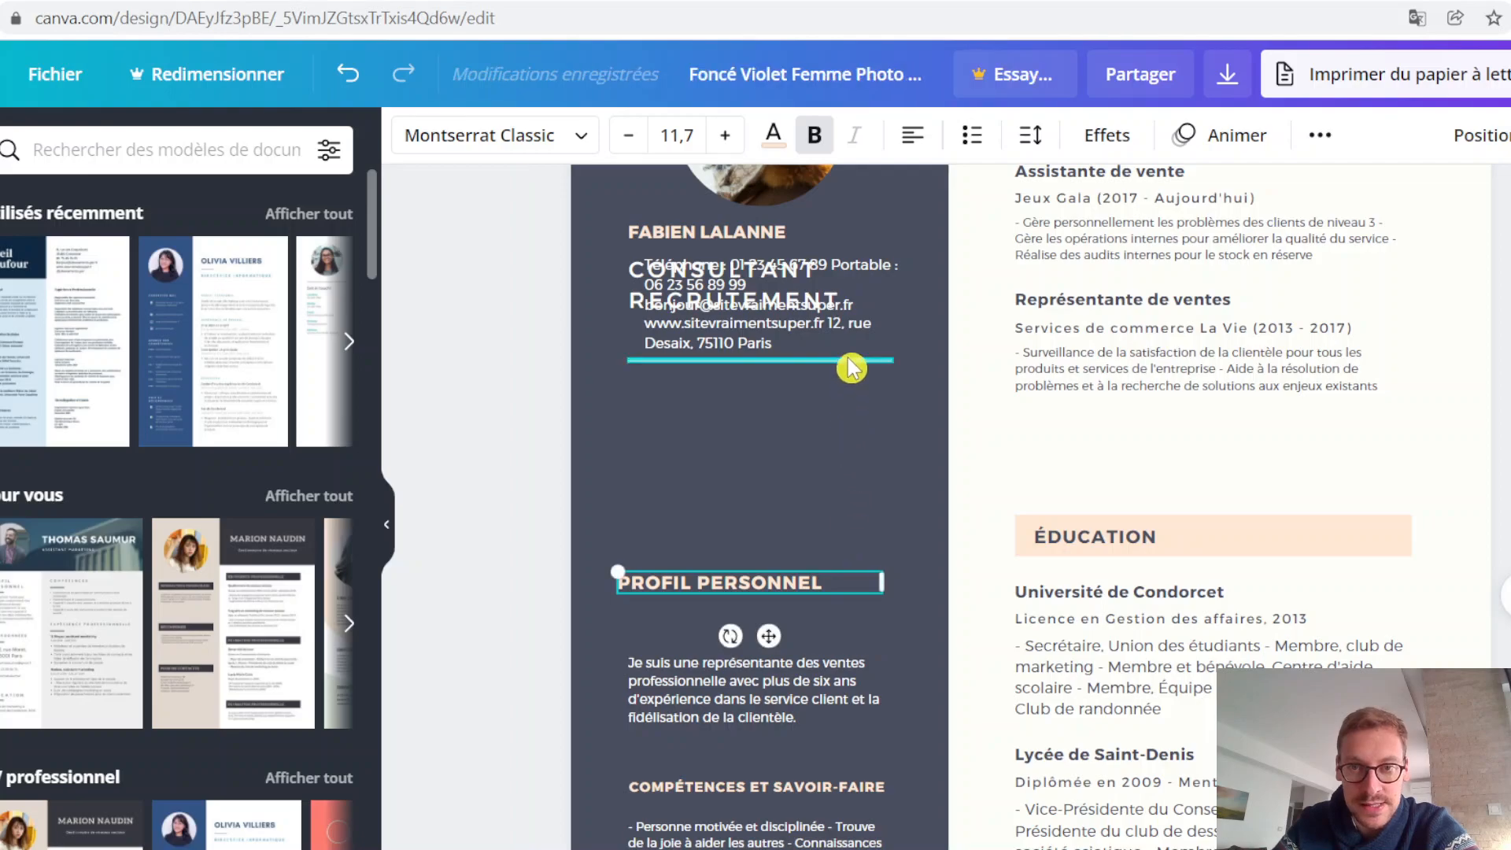
Step: Lower the divider line and place the contact details between the job title and the line, aligned with the name
click(823, 361)
drag(823, 361, 836, 452)
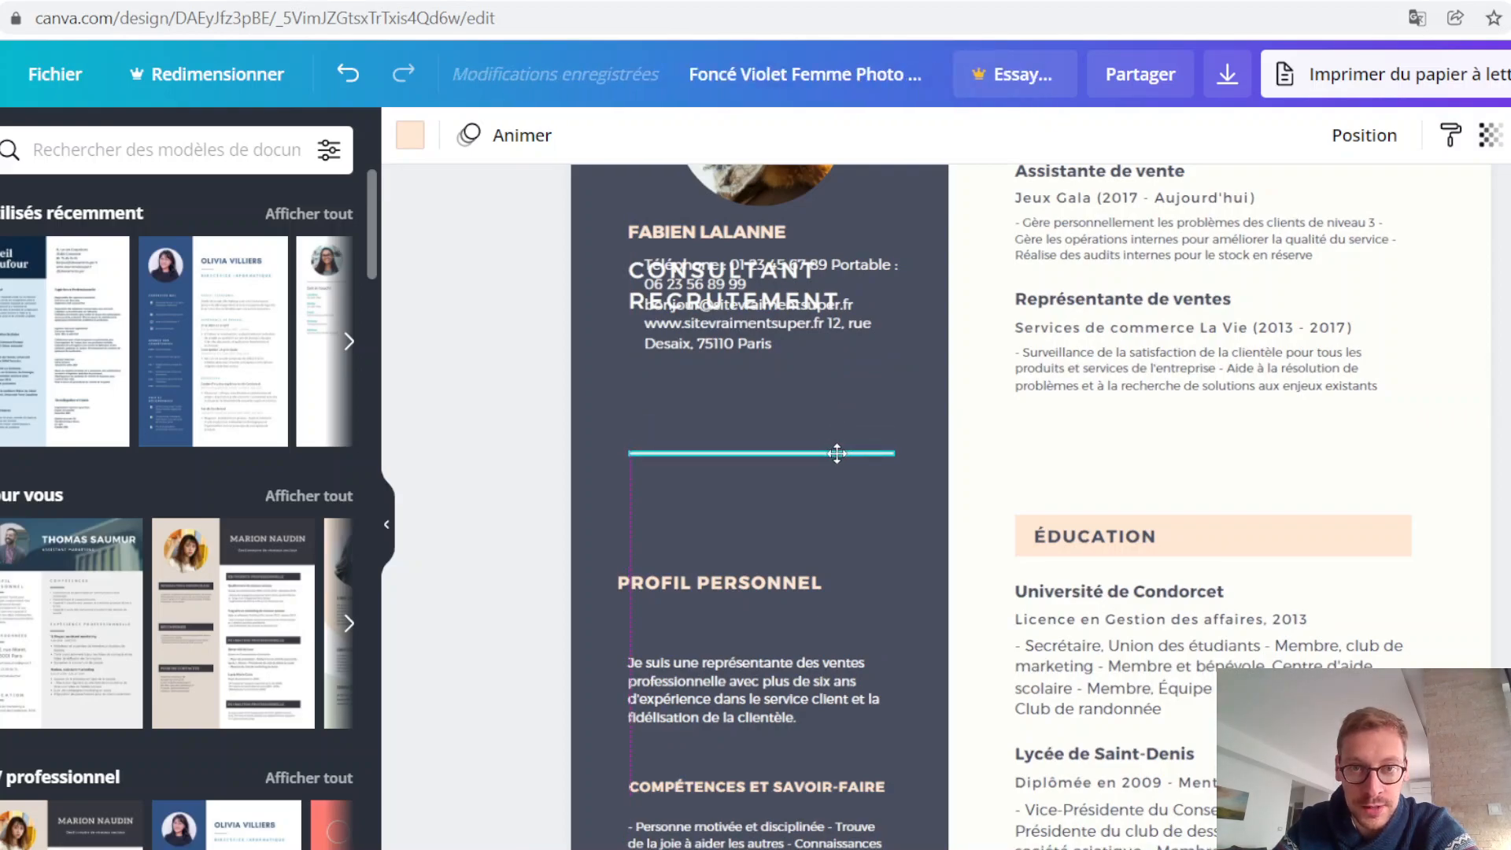
drag(795, 333, 780, 408)
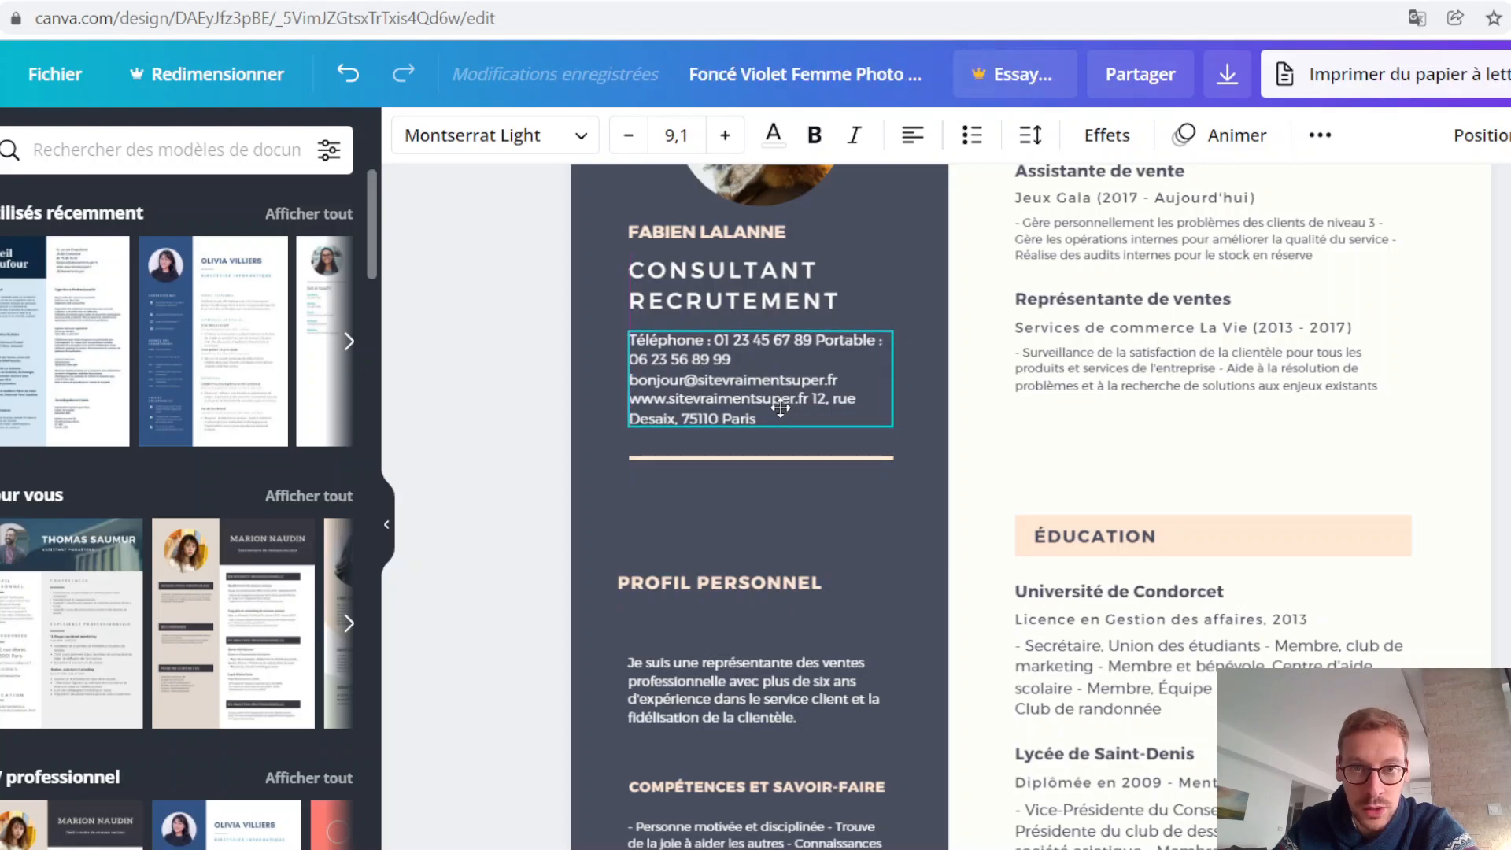
click(761, 469)
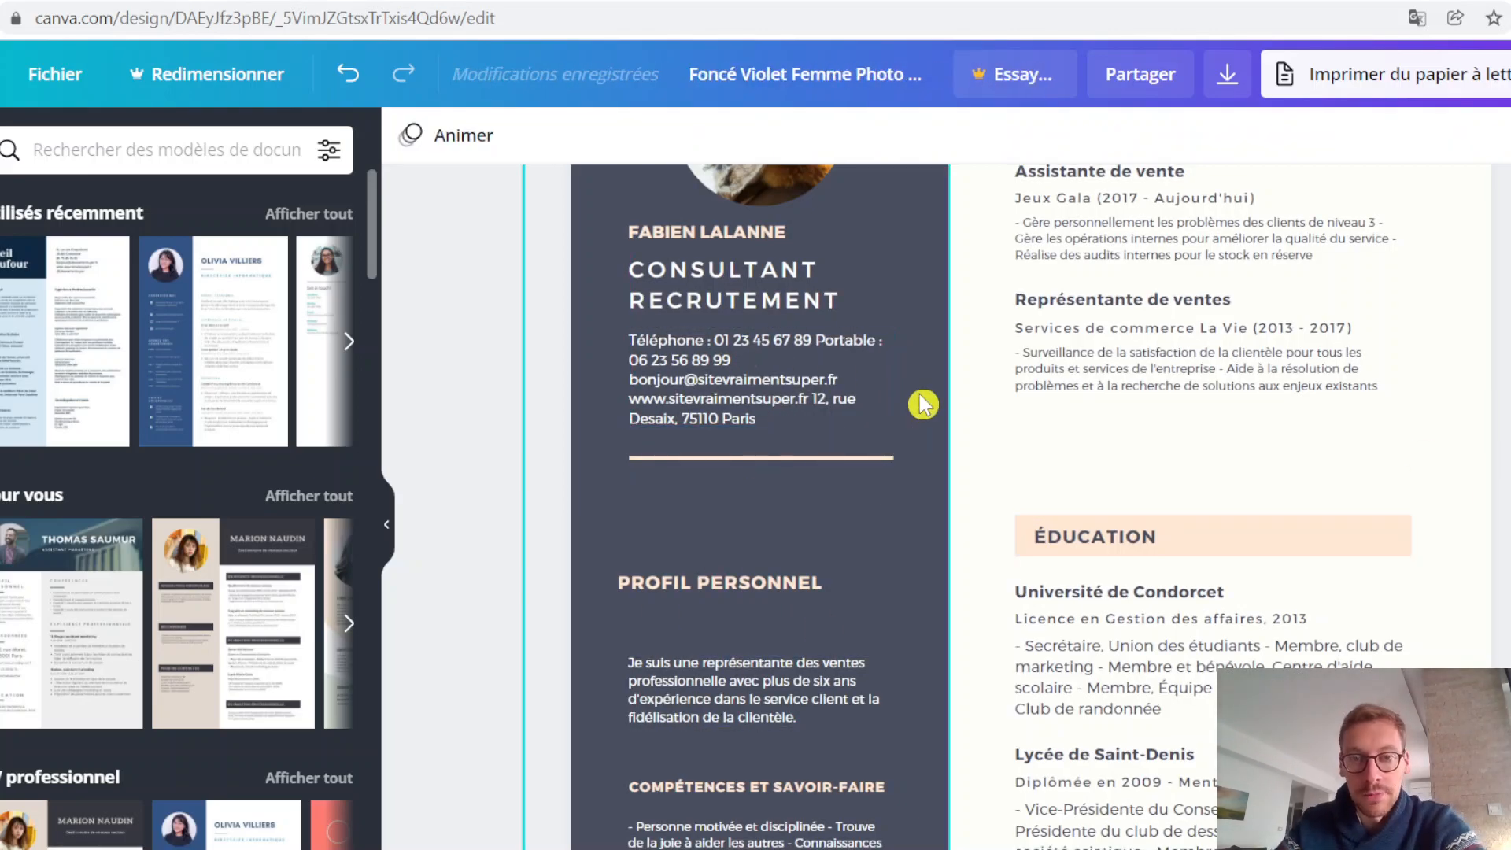
Step: Delete the mobile number and sample e-mail from the sidebar contact details and update the remaining "Téléphone" number
scroll(850, 511, down, 5)
click(1218, 651)
scroll(1216, 645, up, 7)
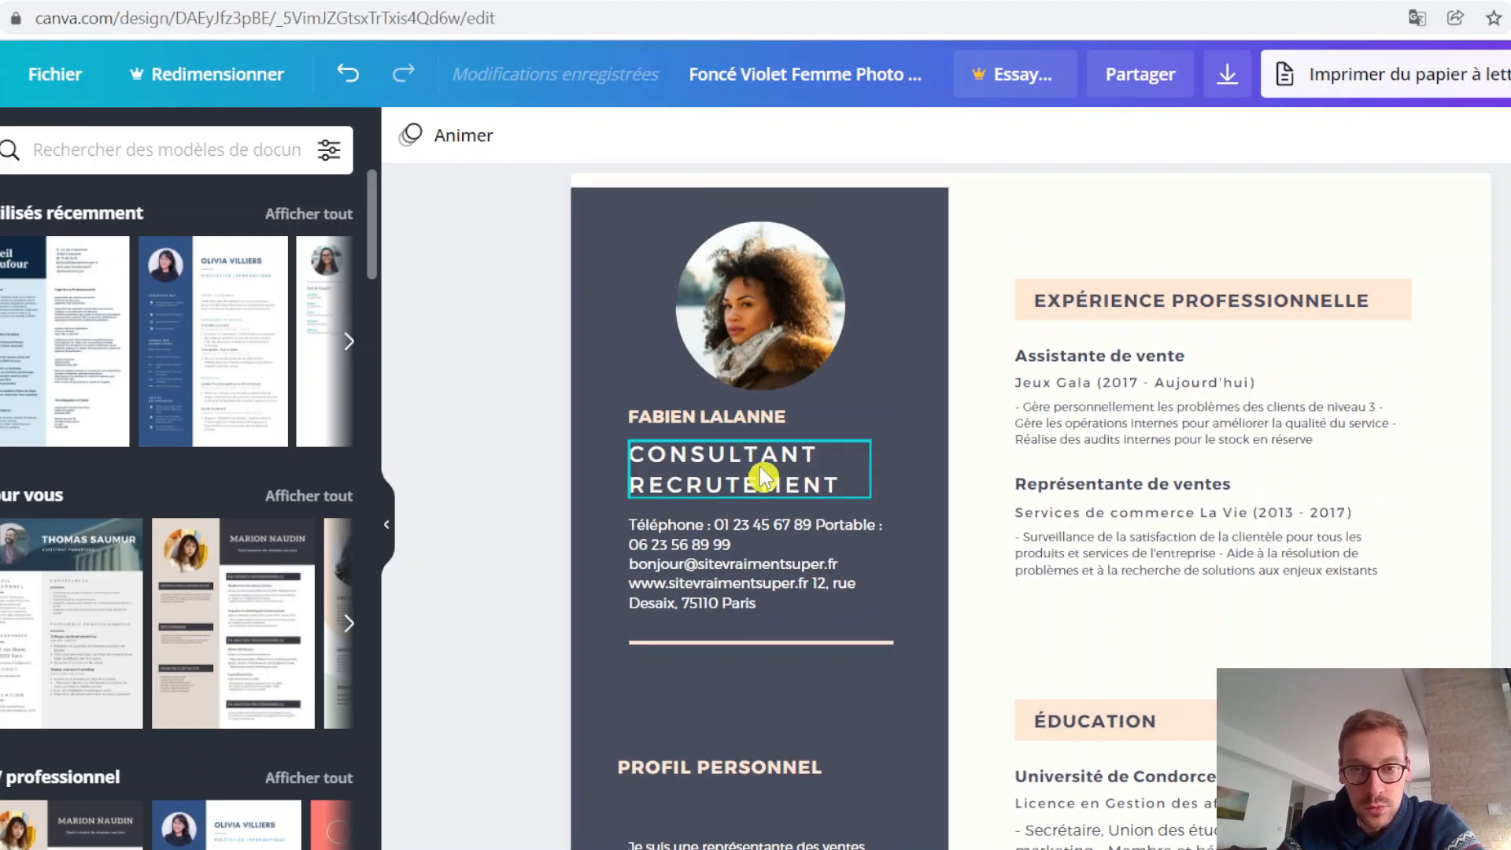
double_click(784, 543)
click(790, 531)
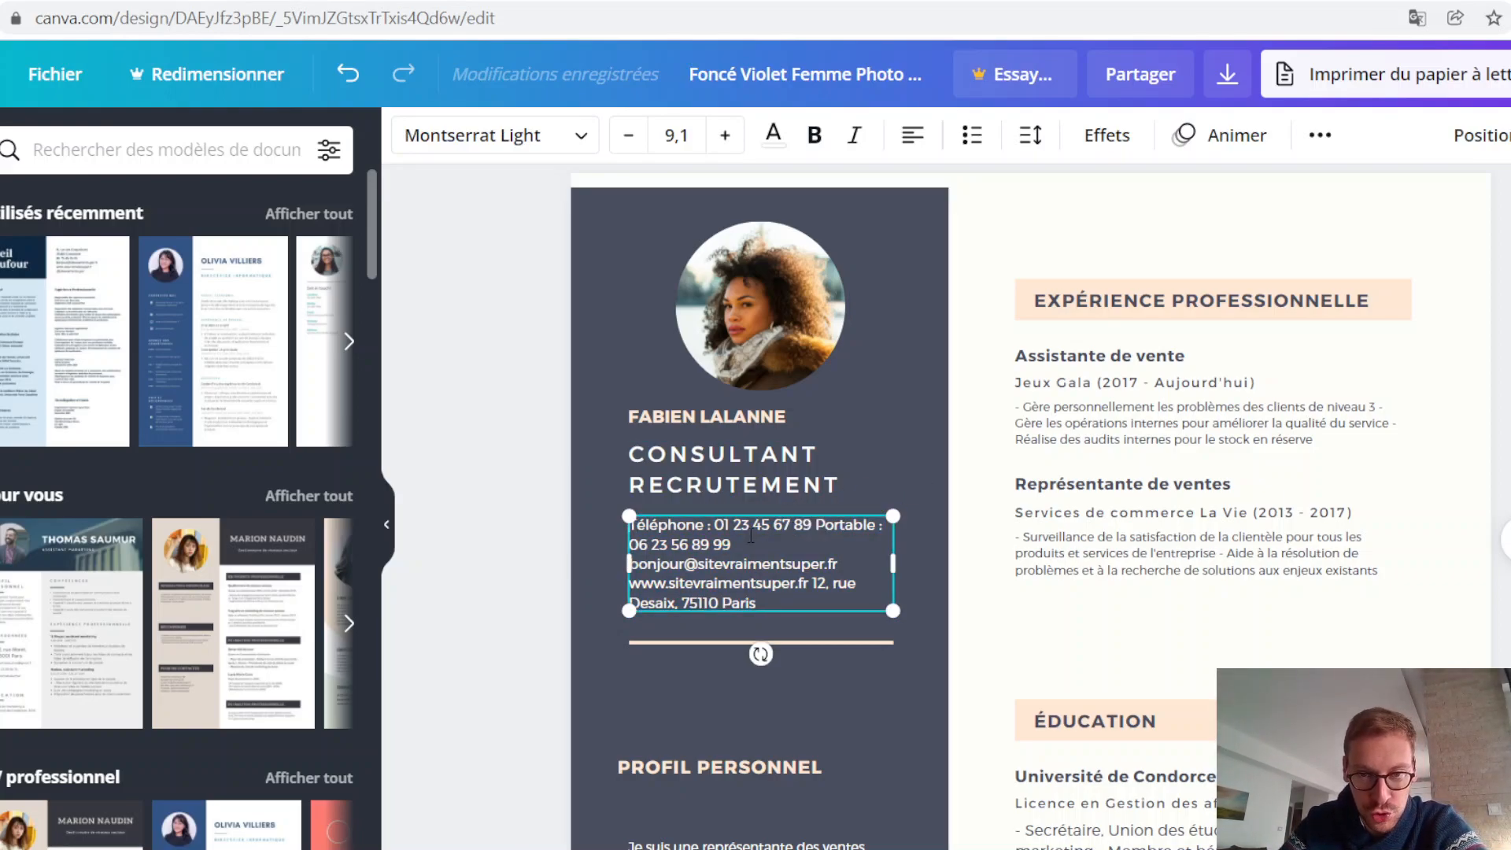
key(BackSpace)
key(BackSpace)
key(BackSpace)
key(BackSpace)
key(BackSpace)
key(BackSpace)
key(BackSpace)
key(BackSpace)
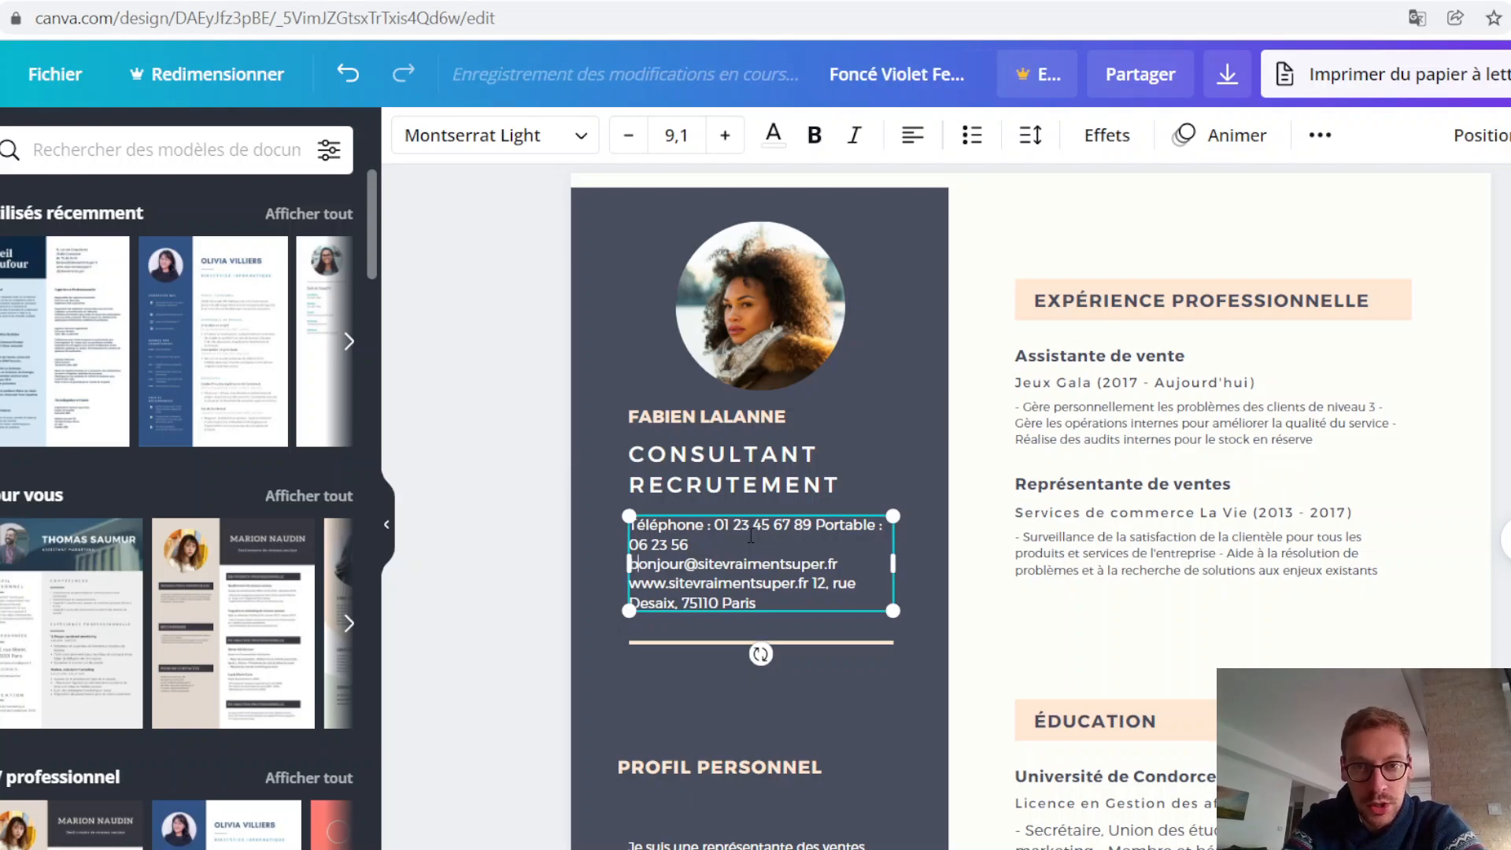
key(BackSpace)
key(BackSpace)
key(BackSpace)
key(BackSpace)
key(BackSpace)
key(BackSpace)
key(BackSpace)
key(BackSpace)
key(BackSpace)
key(BackSpace)
key(BackSpace)
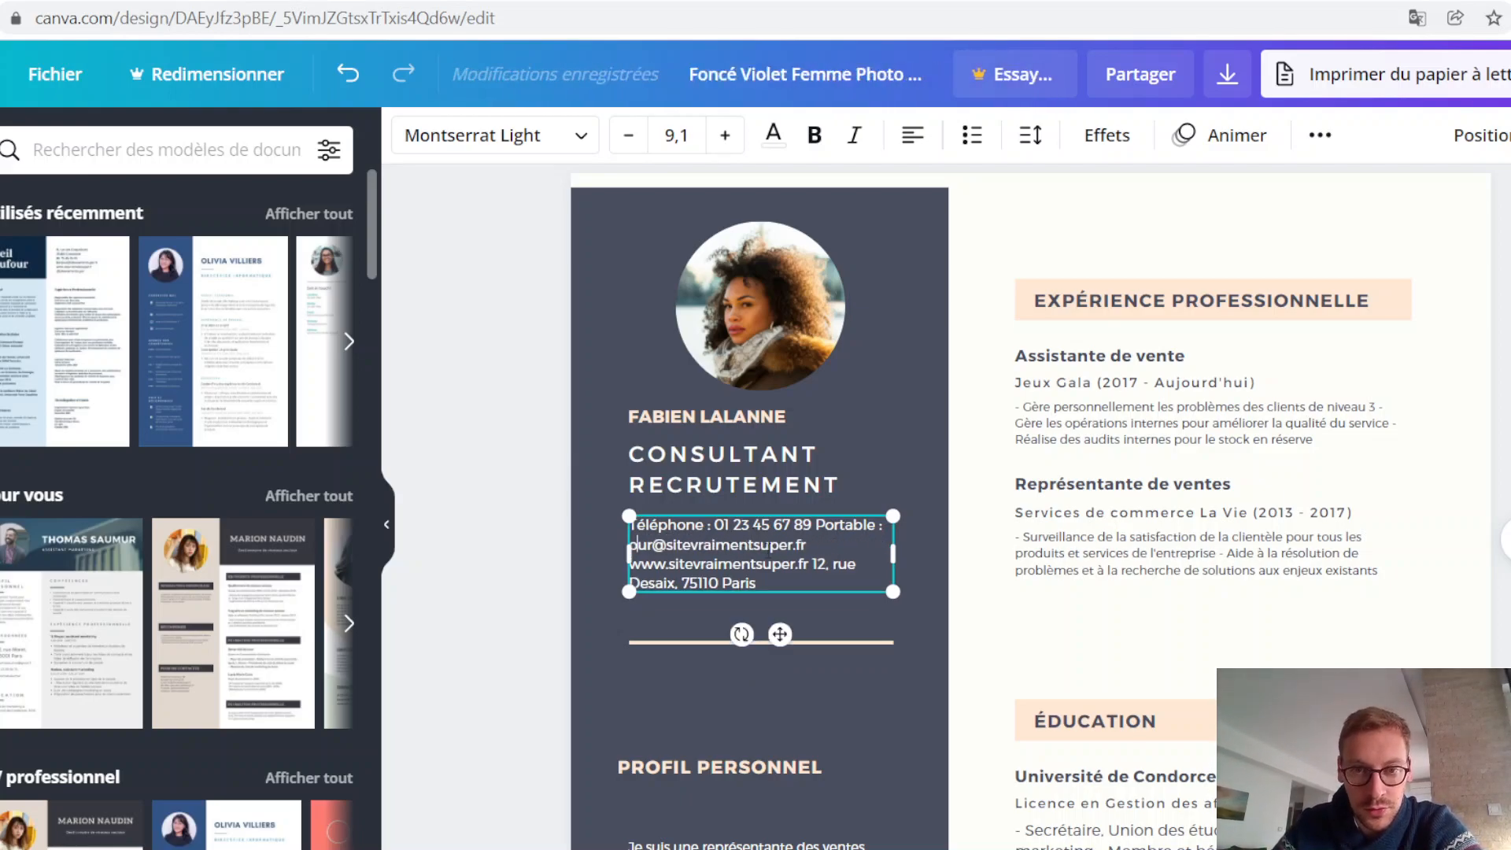
drag(873, 536, 878, 536)
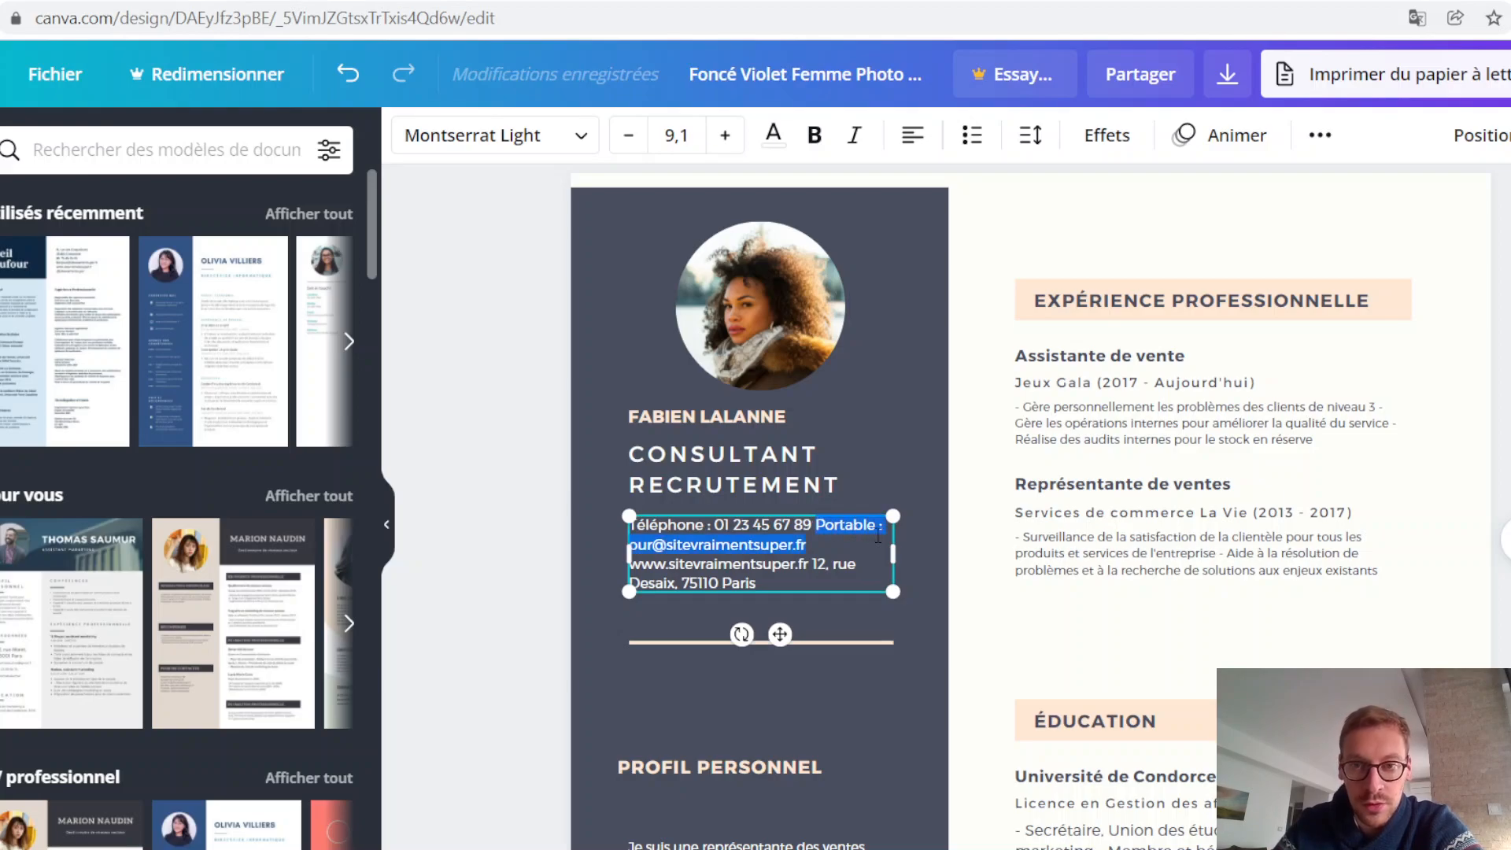
key(BackSpace)
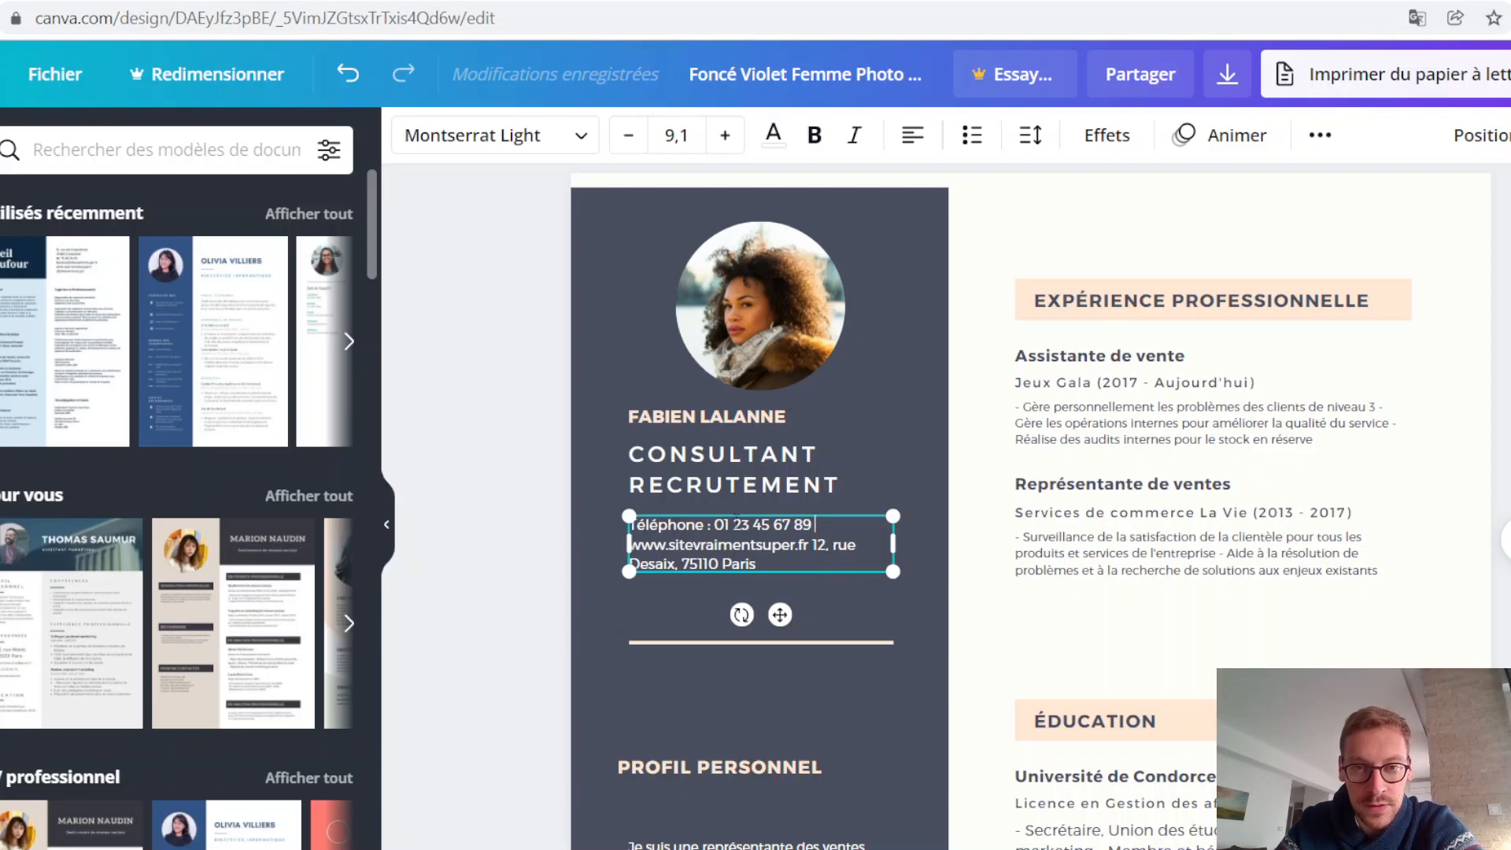
key(BackSpace)
text(67 89 )
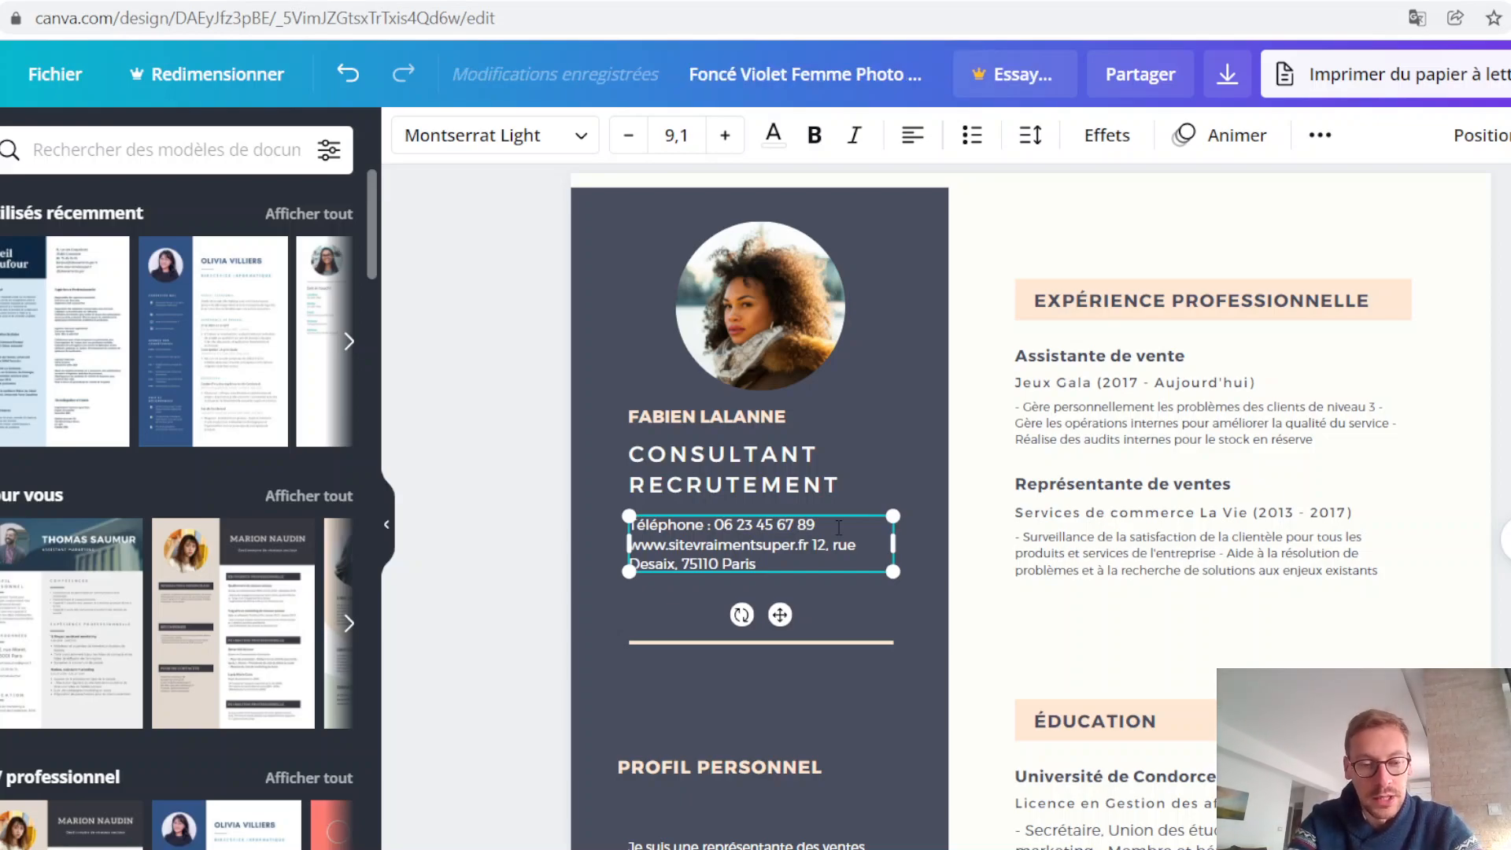
text(Mail)
text( :)
Step: Add a "Mail :" entry below the phone number with the candidate's e-mail address
key(Return)
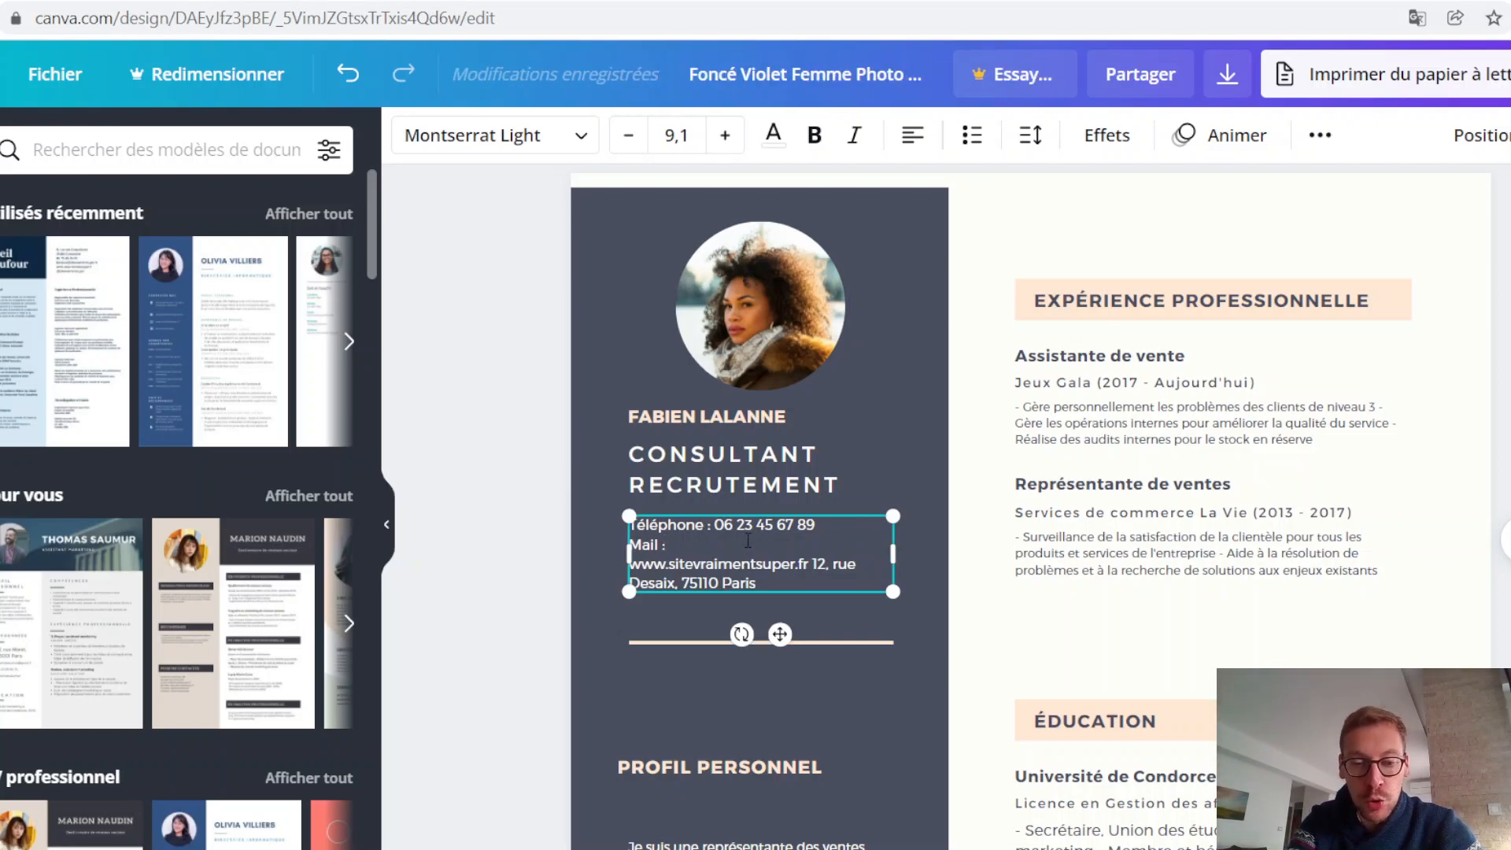
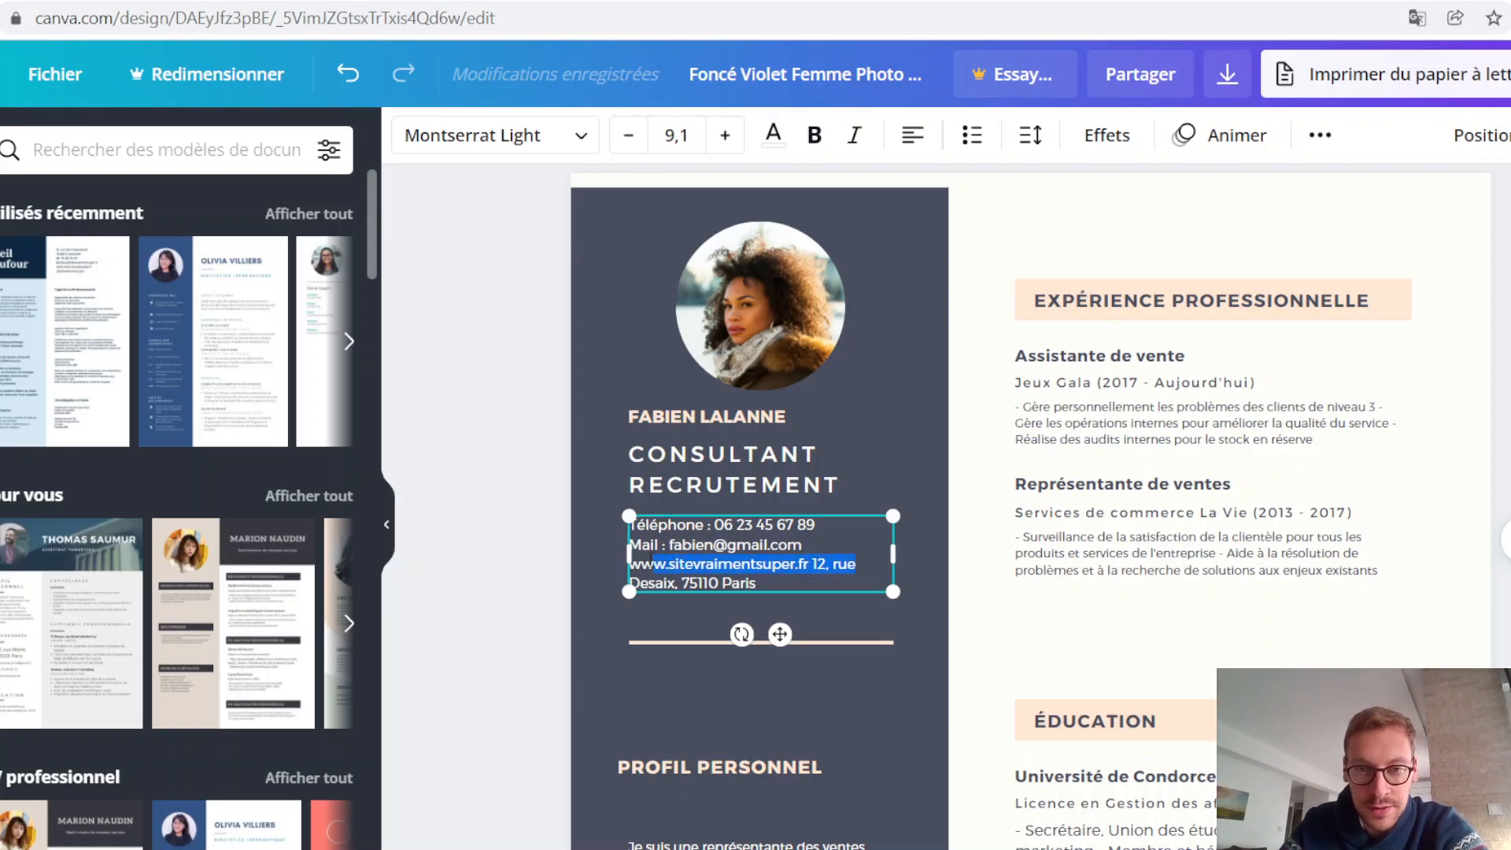
Step: Remove the website and street from the contact details, leaving only the city with an updated postcode
key(BackSpace)
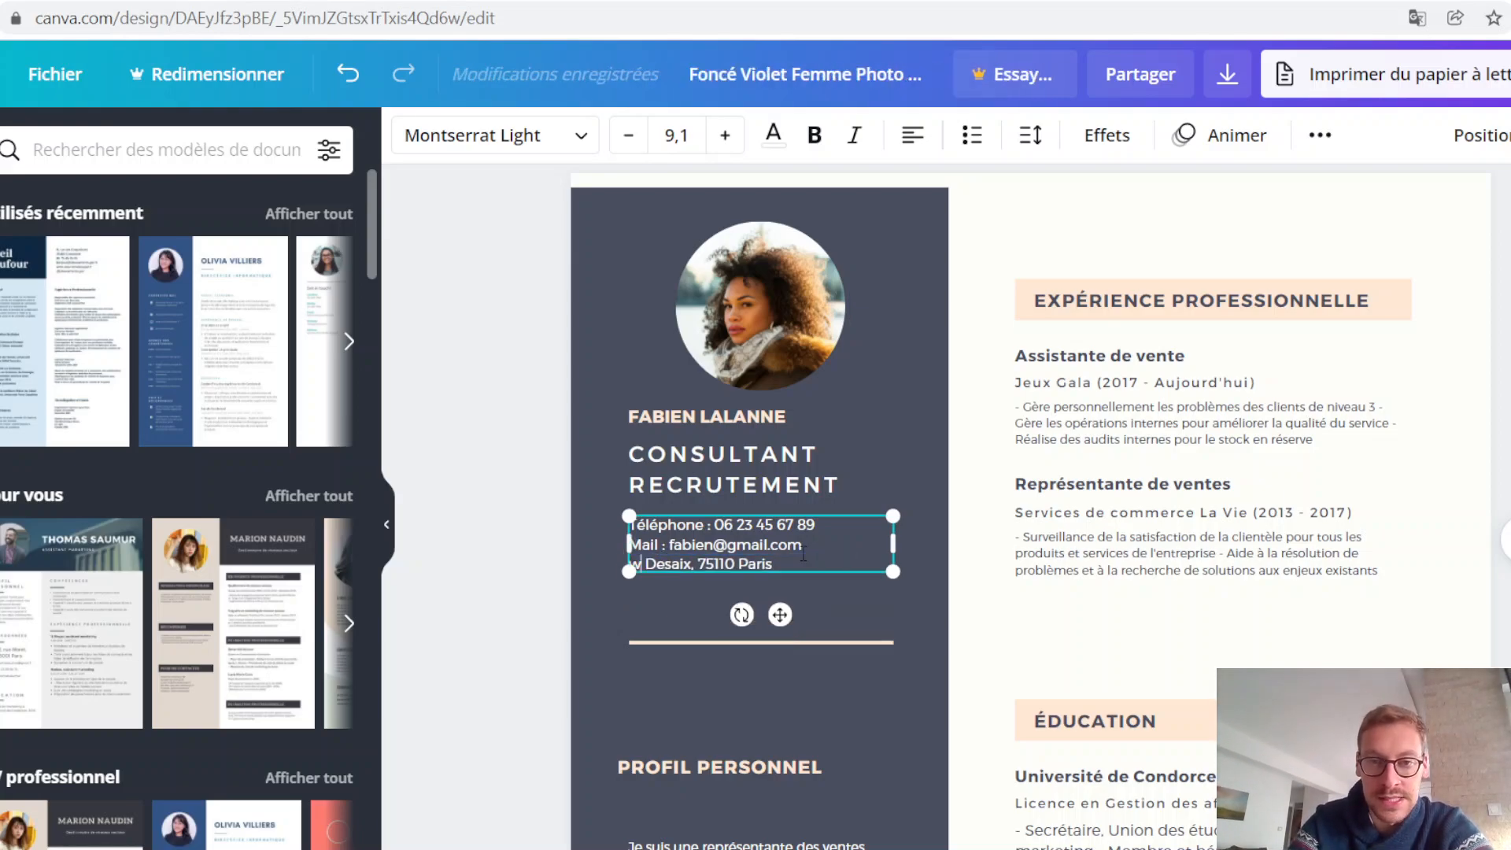
key(Delete)
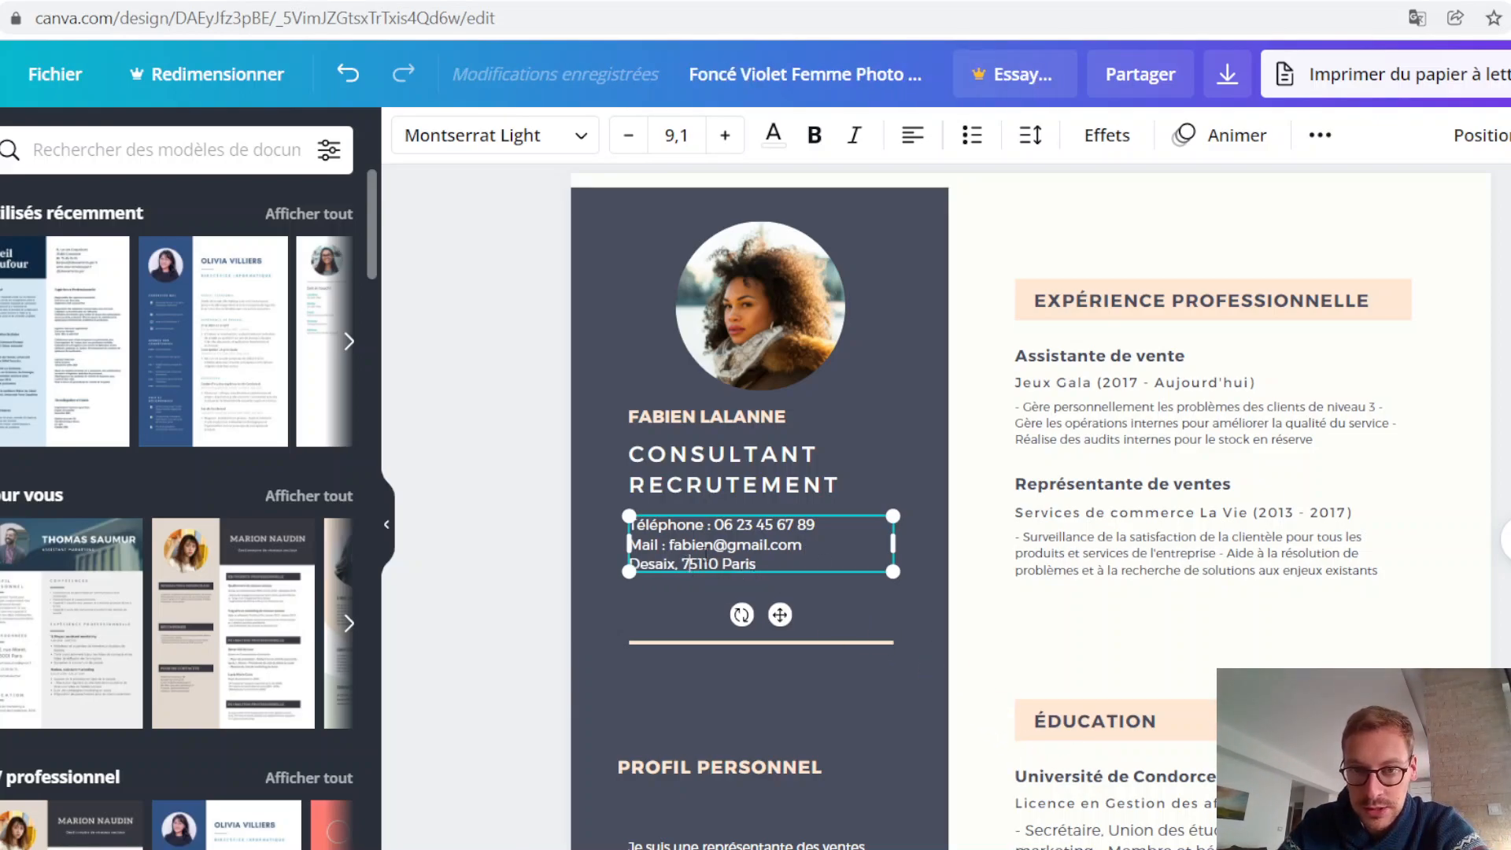
key(BackSpace)
key(BackSpace)
key(BackSpace)
key(BackSpace)
key(Delete)
key(BackSpace)
key(BackSpace)
key(Delete)
key(BackSpace)
key(Delete)
key(BackSpace)
text(750)
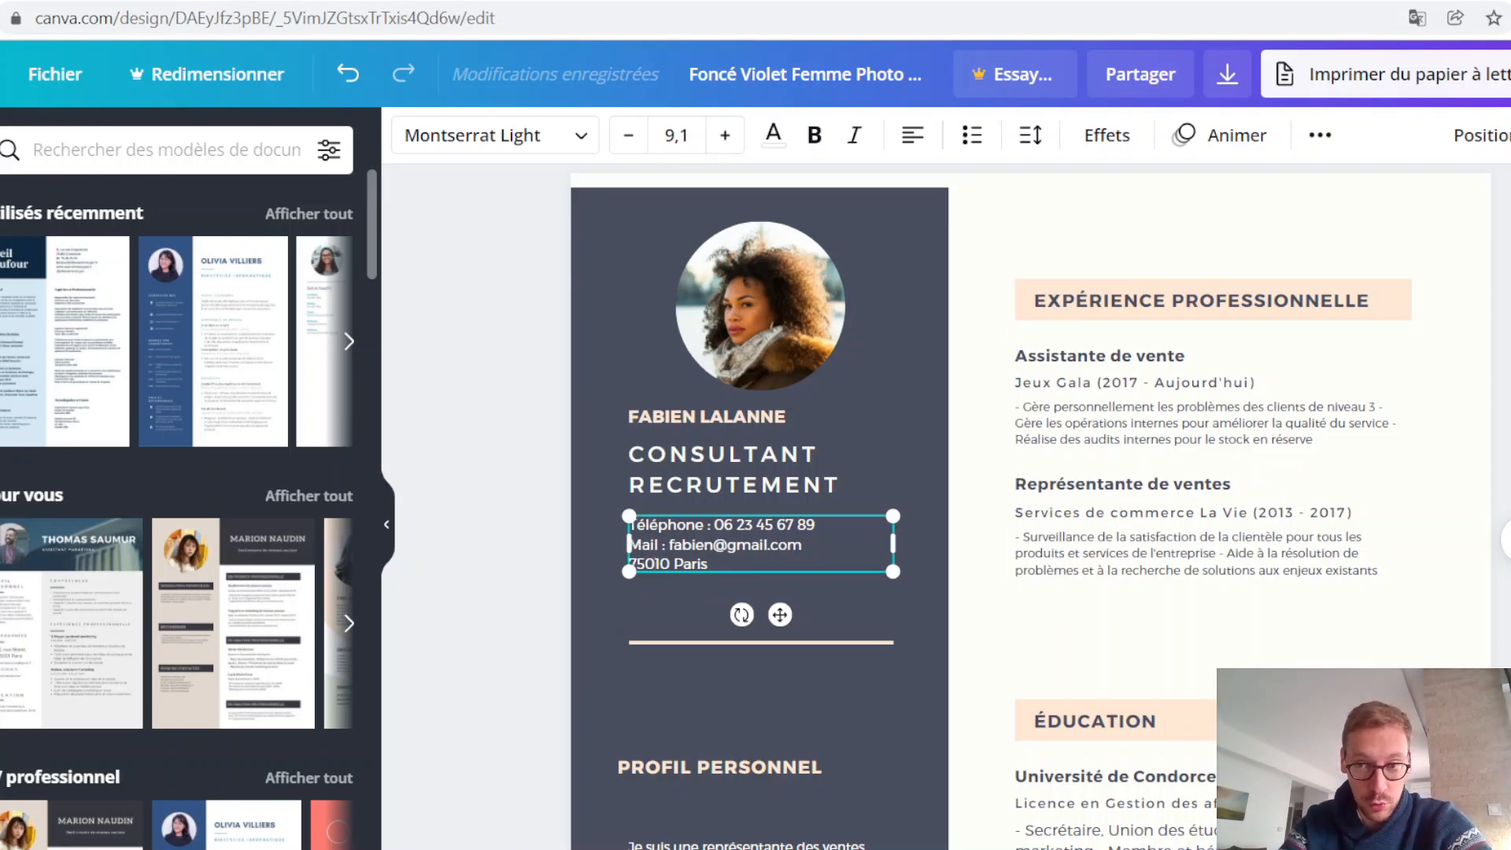
click(1492, 394)
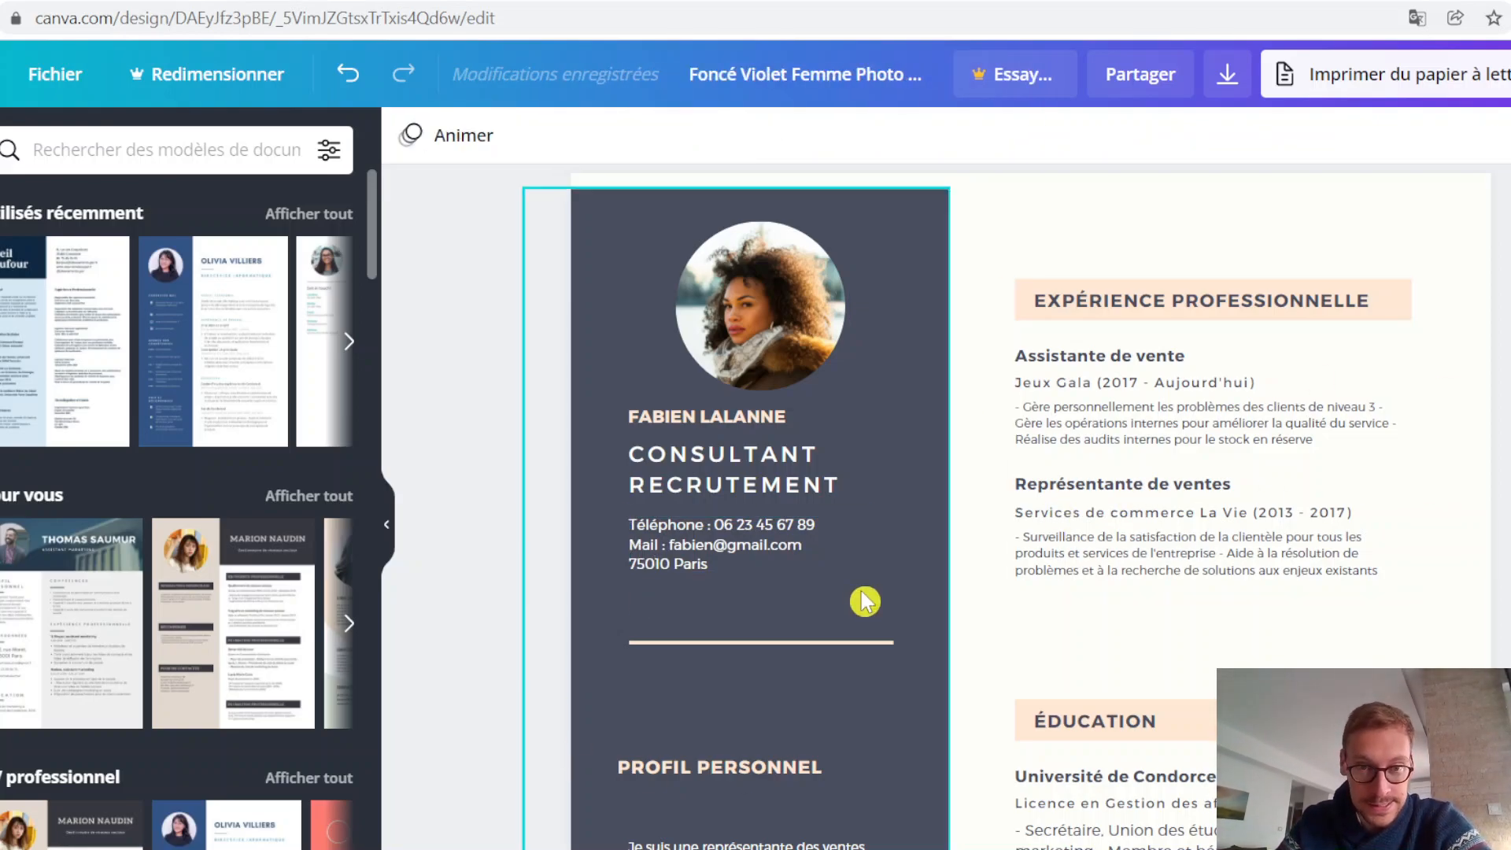
Step: Add a "Linkedin :" line below the city with the candidate's profile handle preceded by @
click(716, 571)
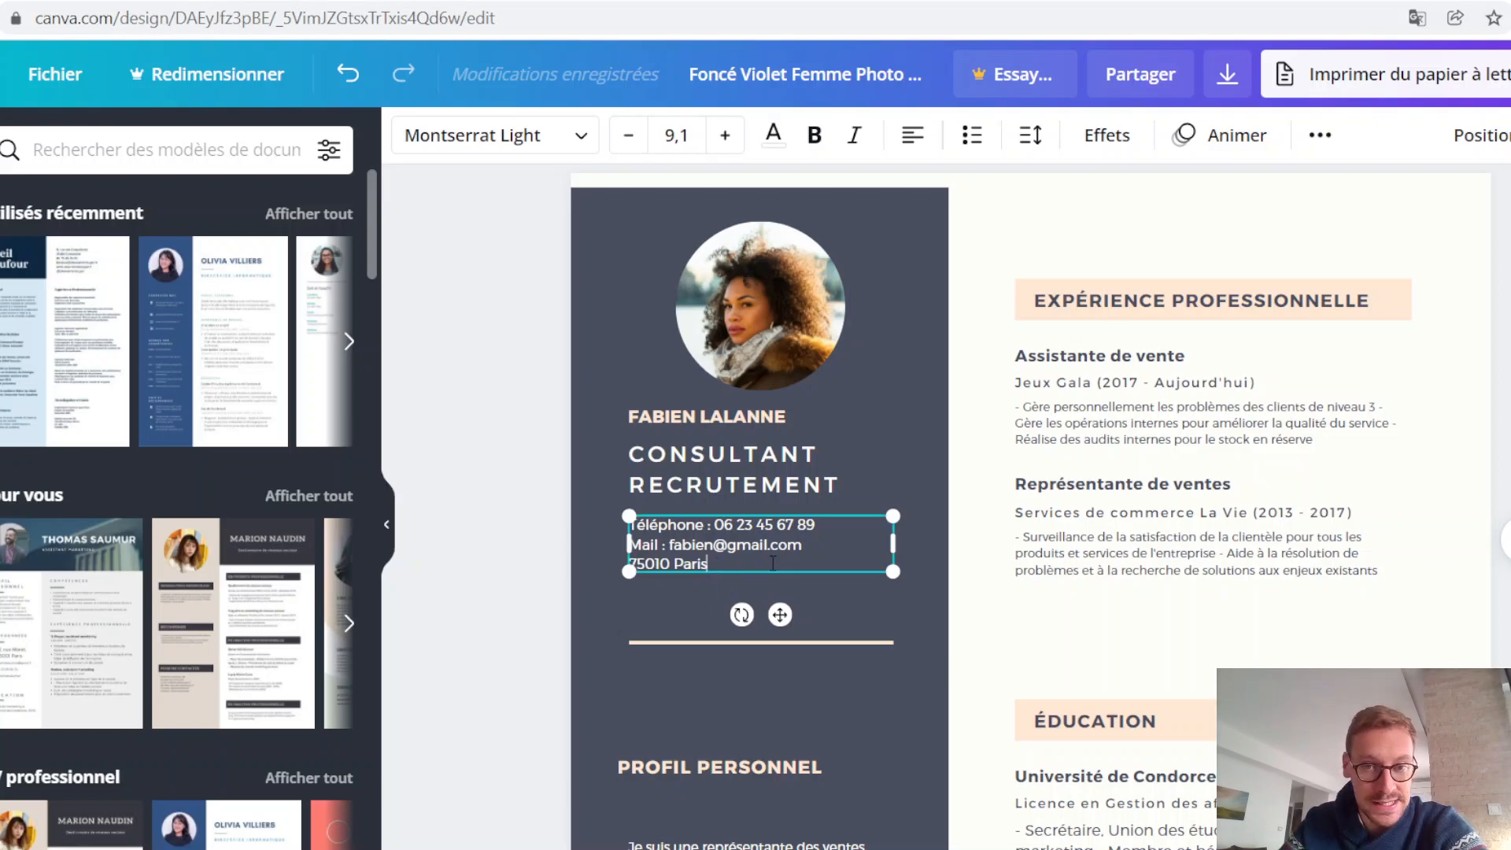
key(Return)
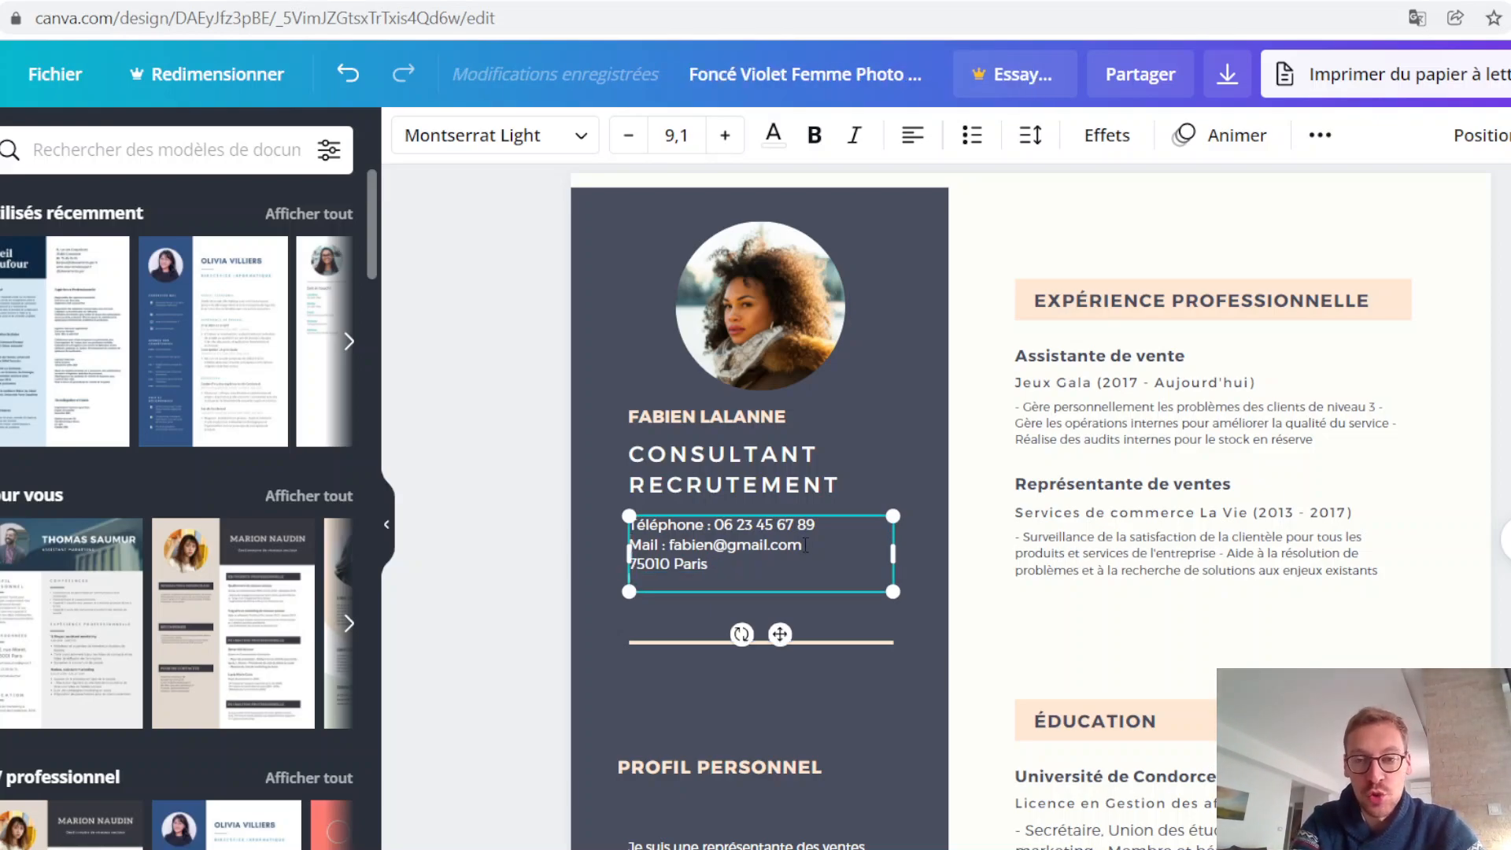
text(Link)
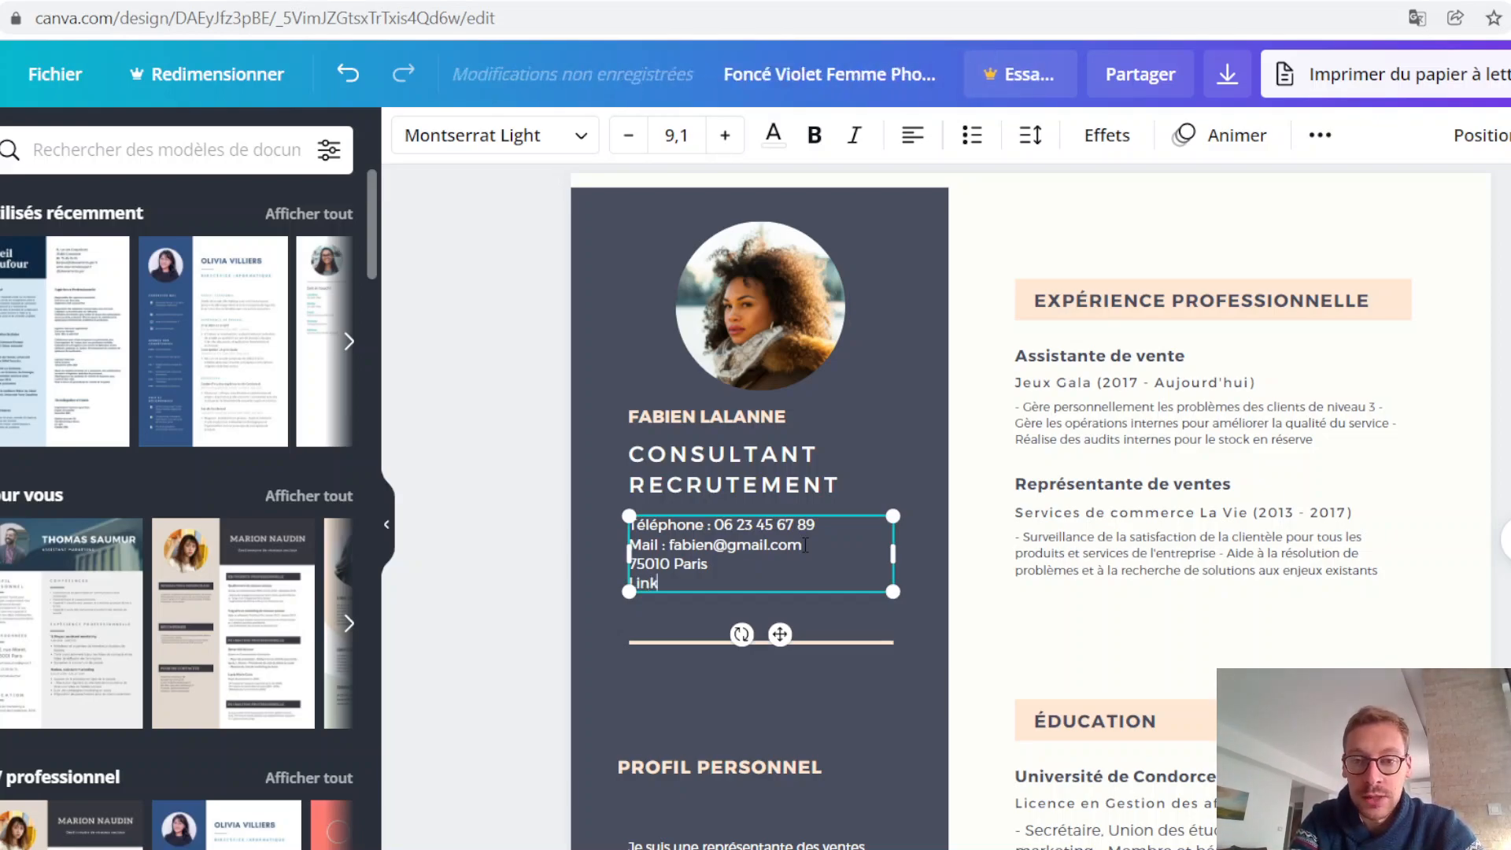
text(edi)
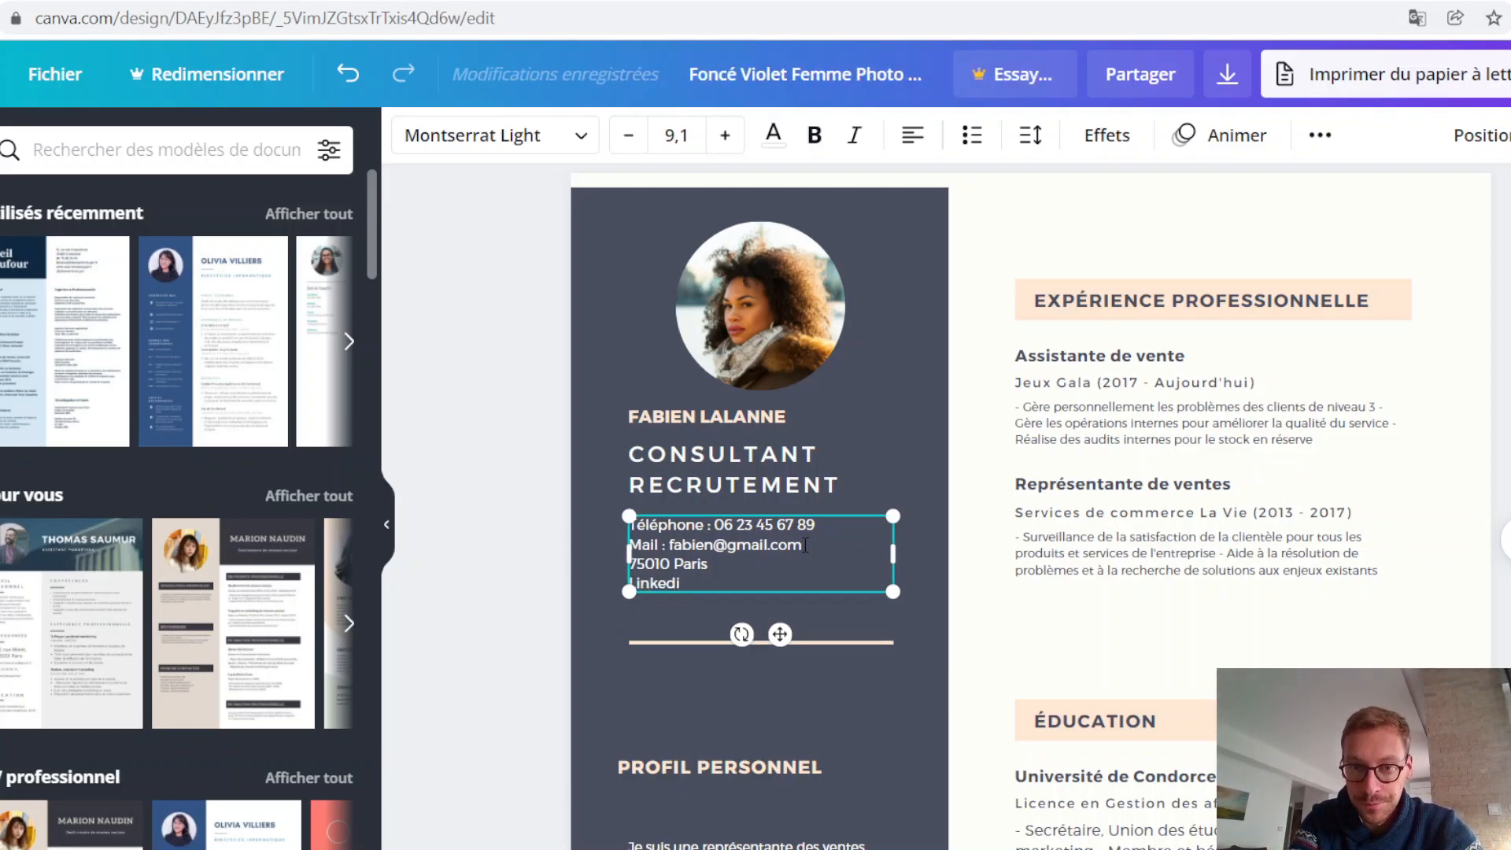
text(n :)
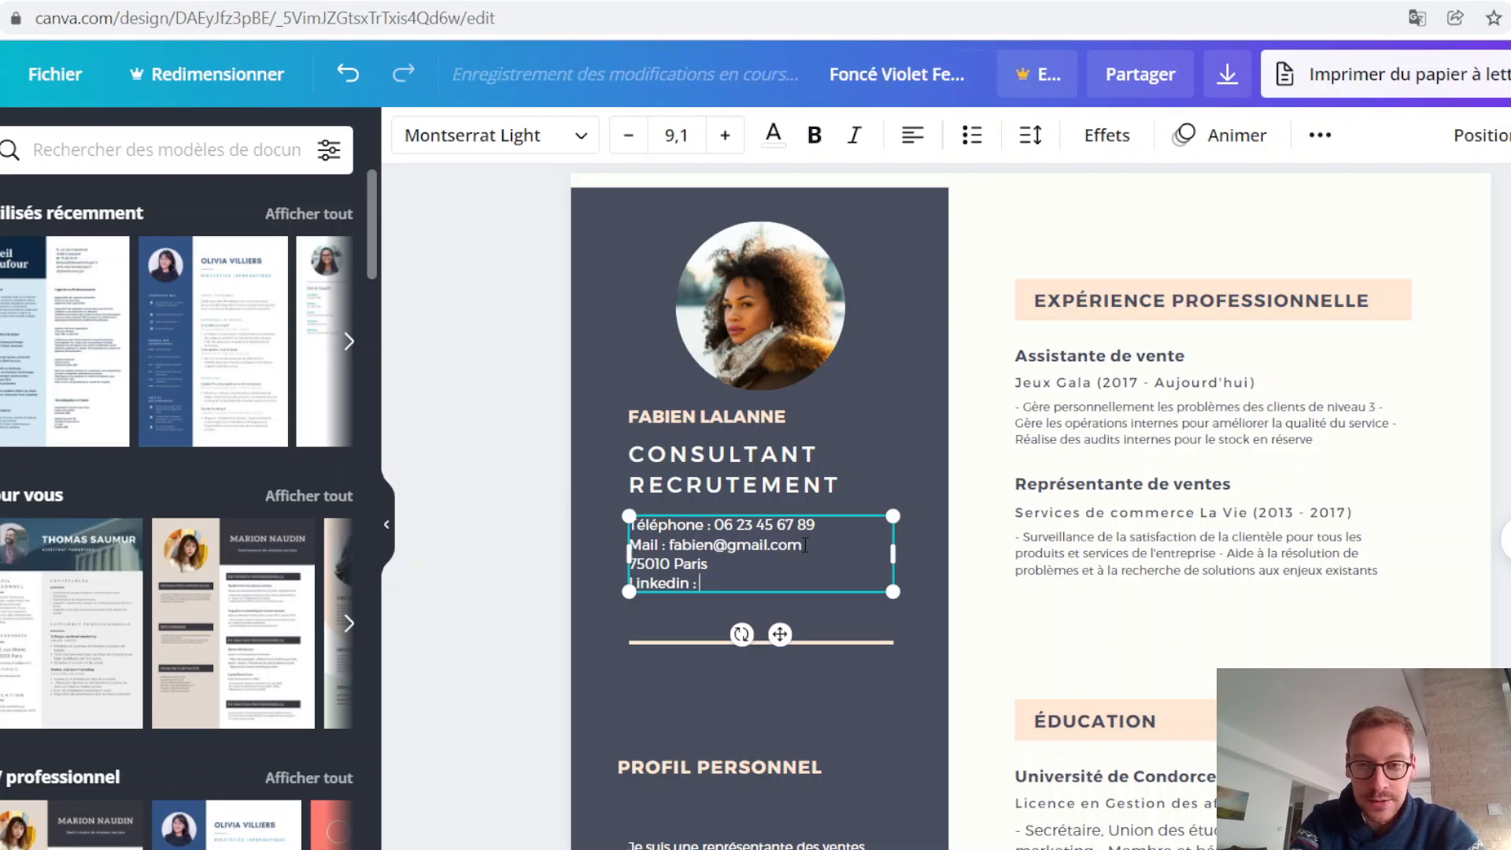
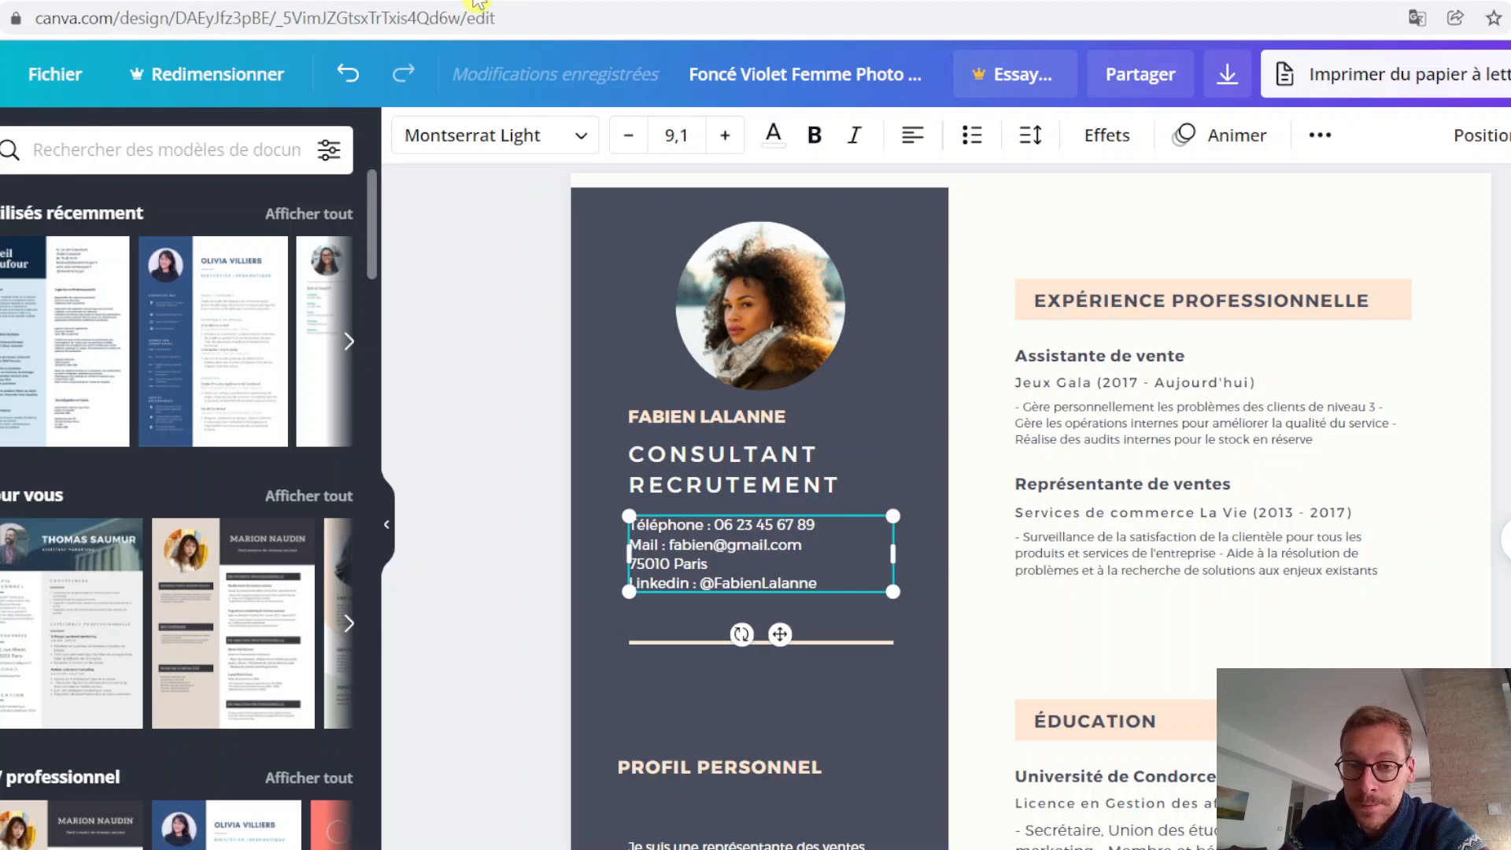
Step: Switch to LinkedIn in the browser, open the account's own profile page and copy its URL
click(478, 4)
text(lin)
key(Return)
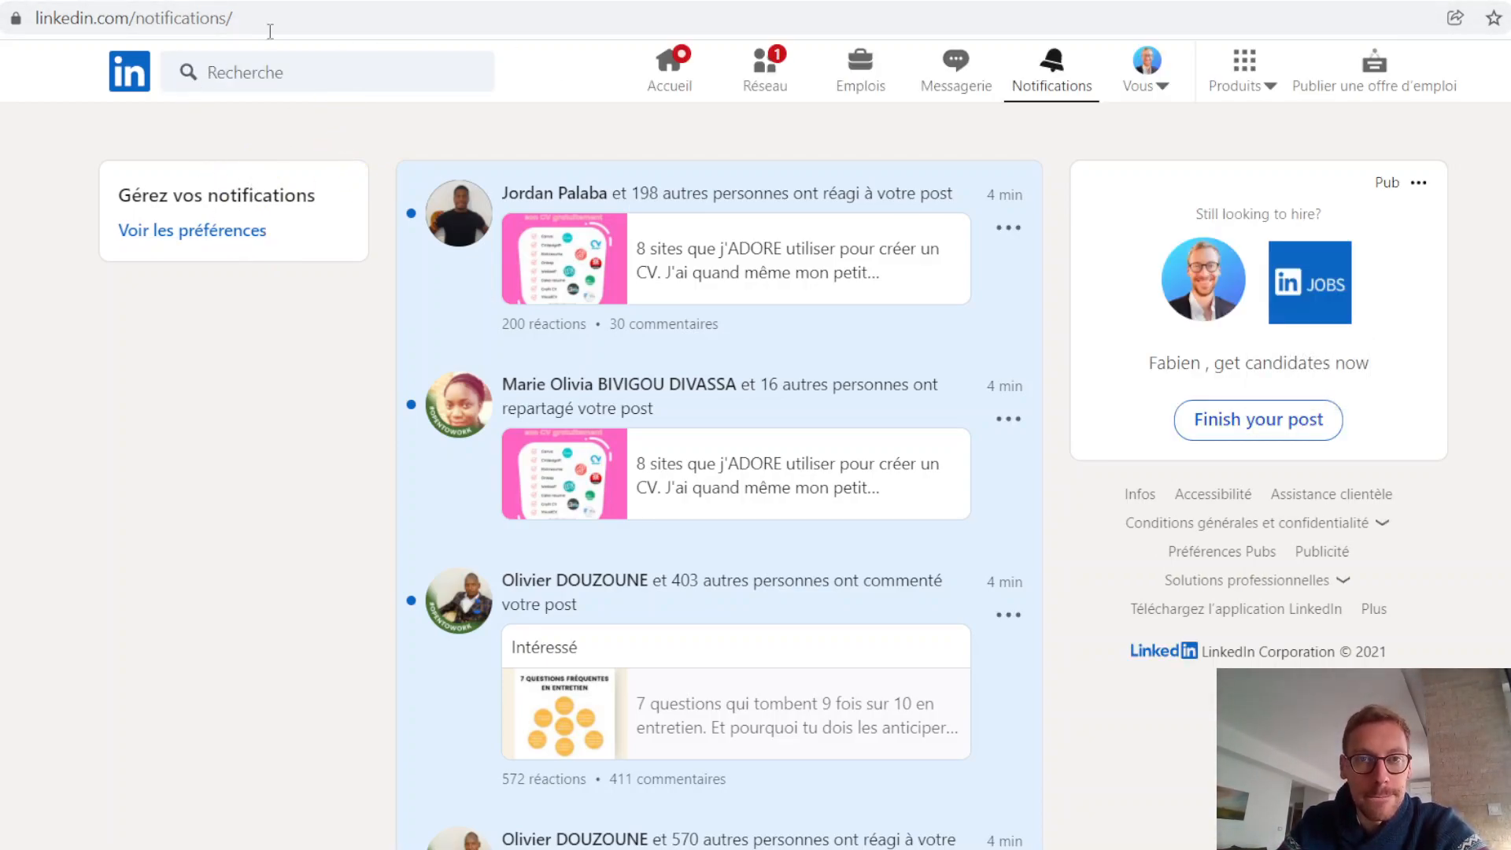
click(1172, 89)
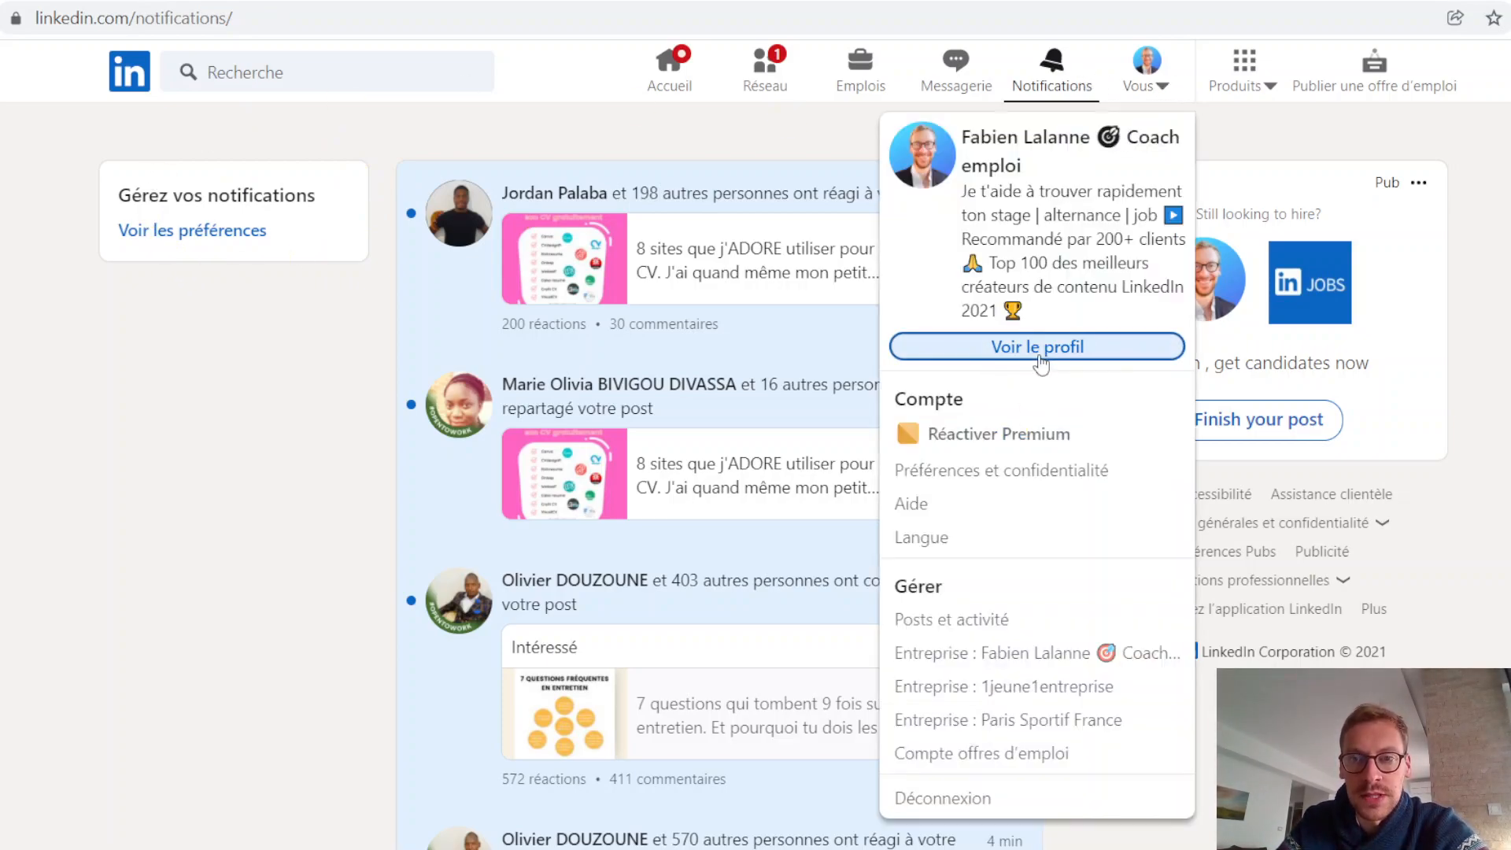
click(311, 18)
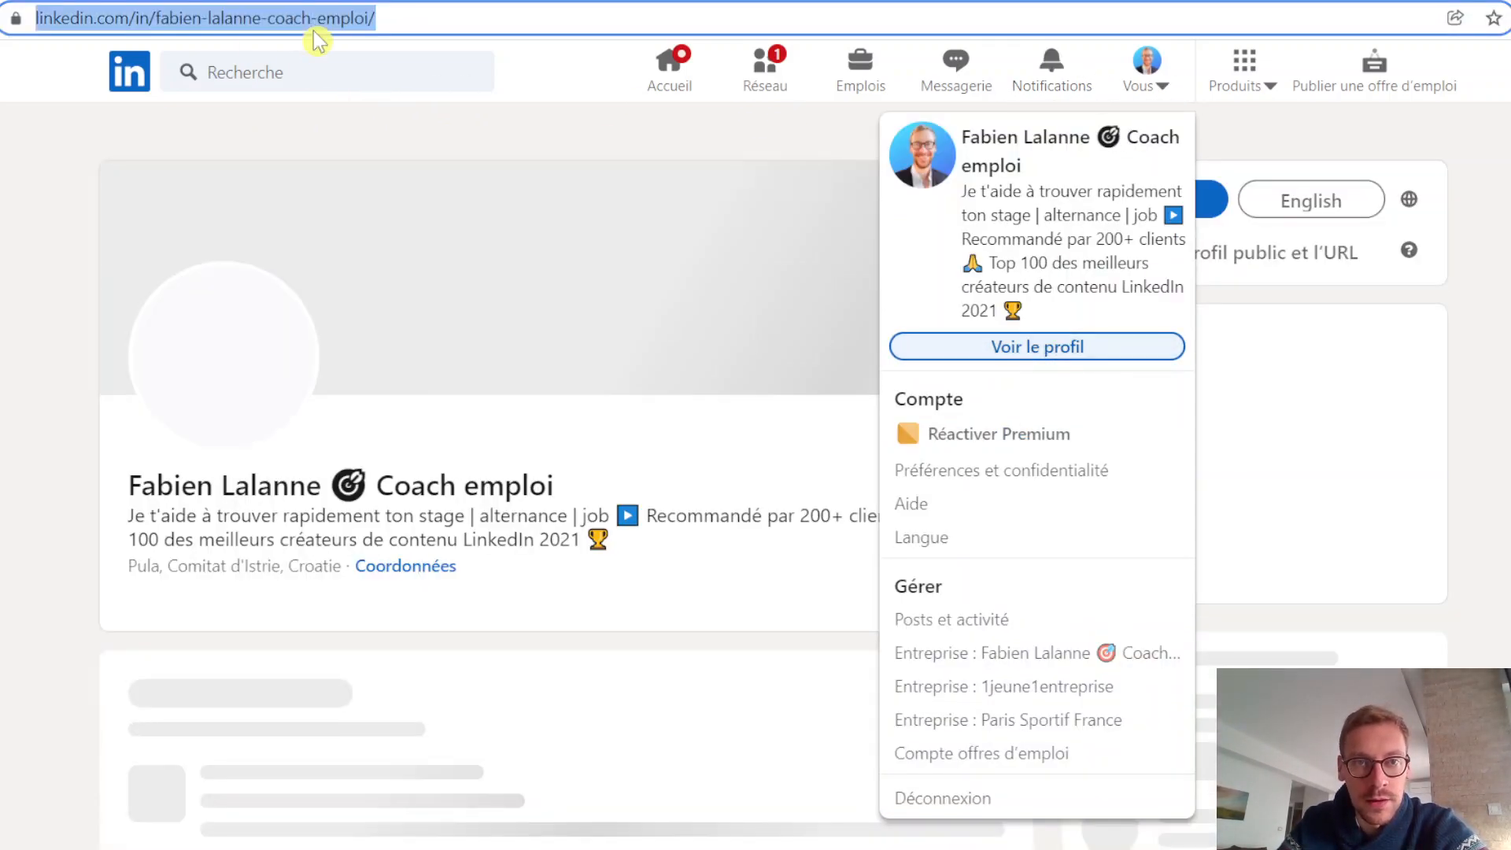
right_click(315, 20)
click(415, 199)
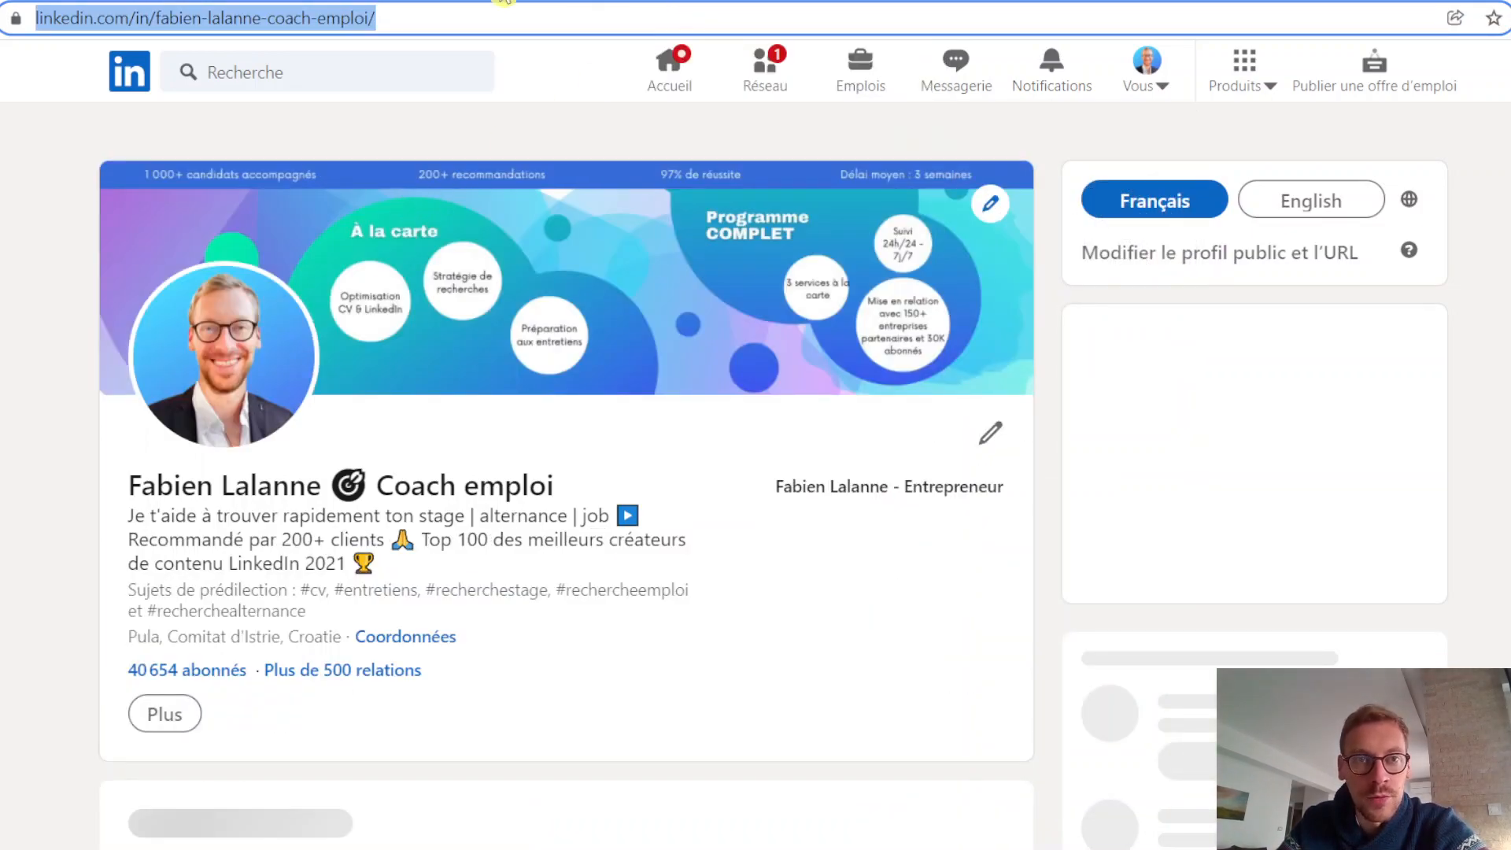
Step: Return to the CV in Canva and link the LinkedIn handle, without the @, to the copied profile URL
click(560, 1)
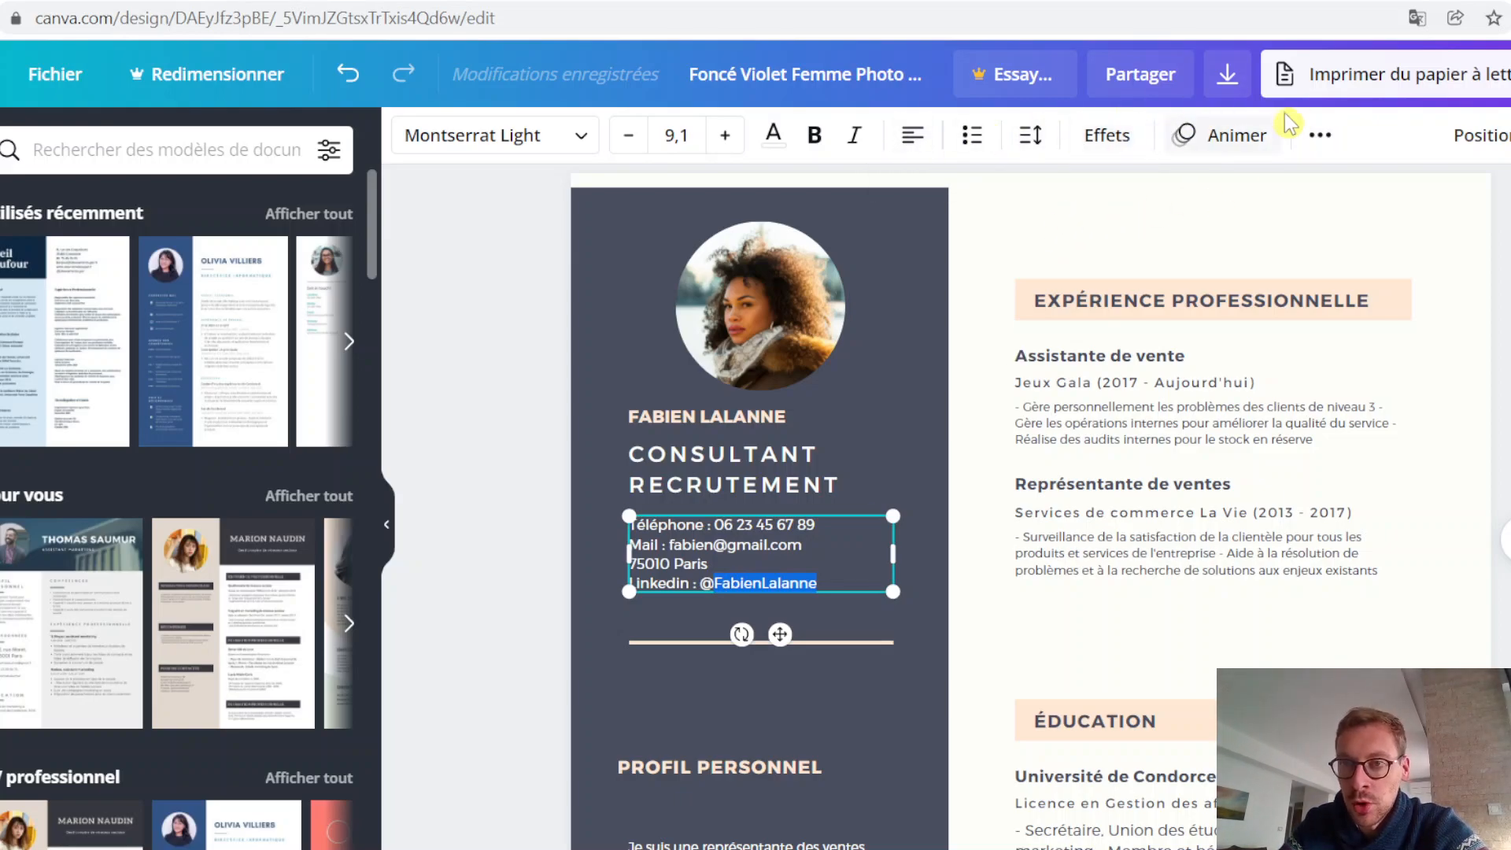
click(1319, 140)
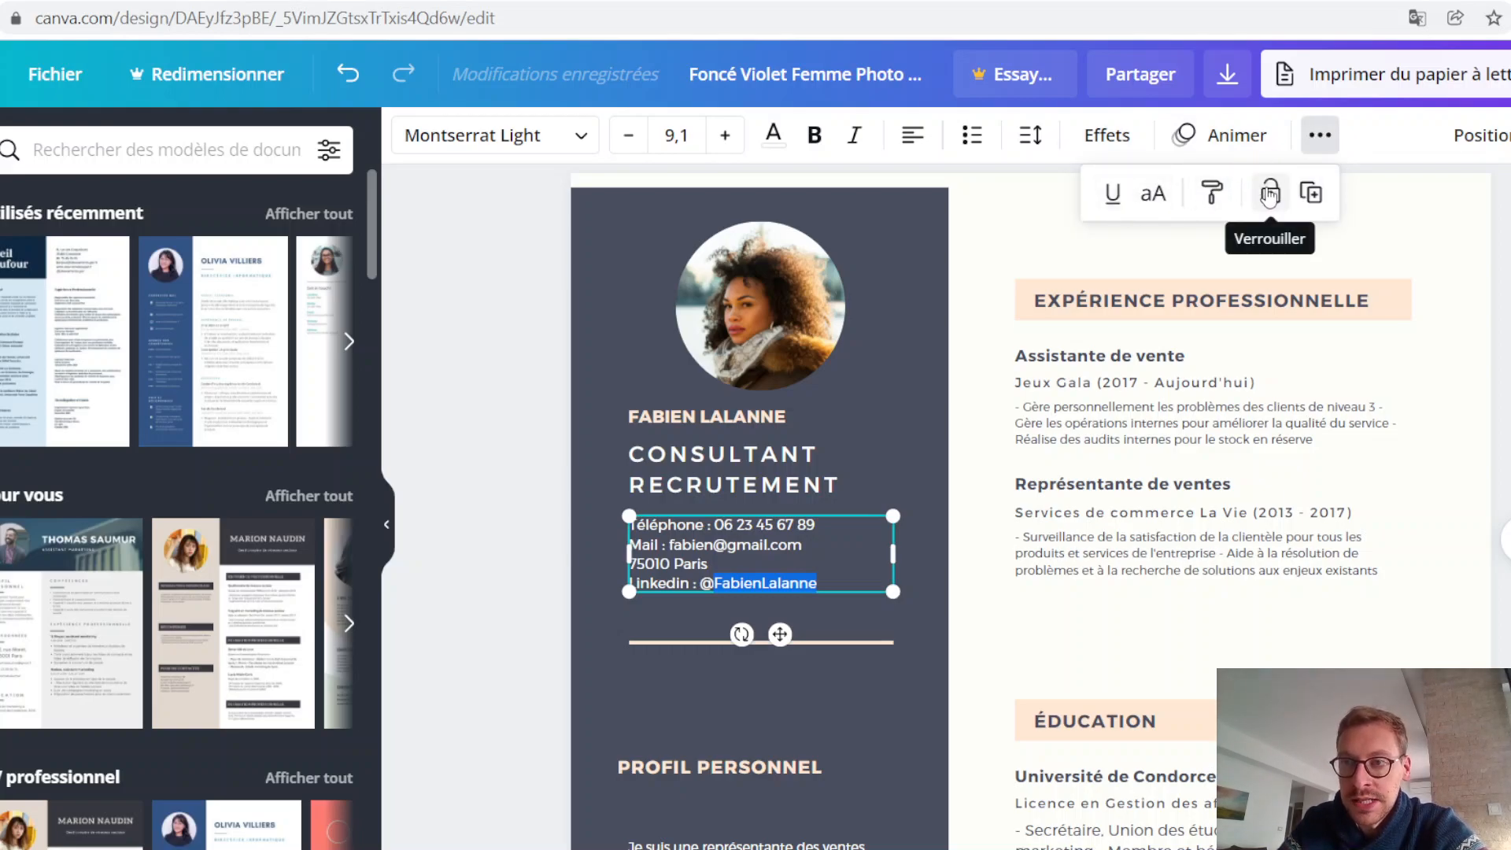
click(1396, 135)
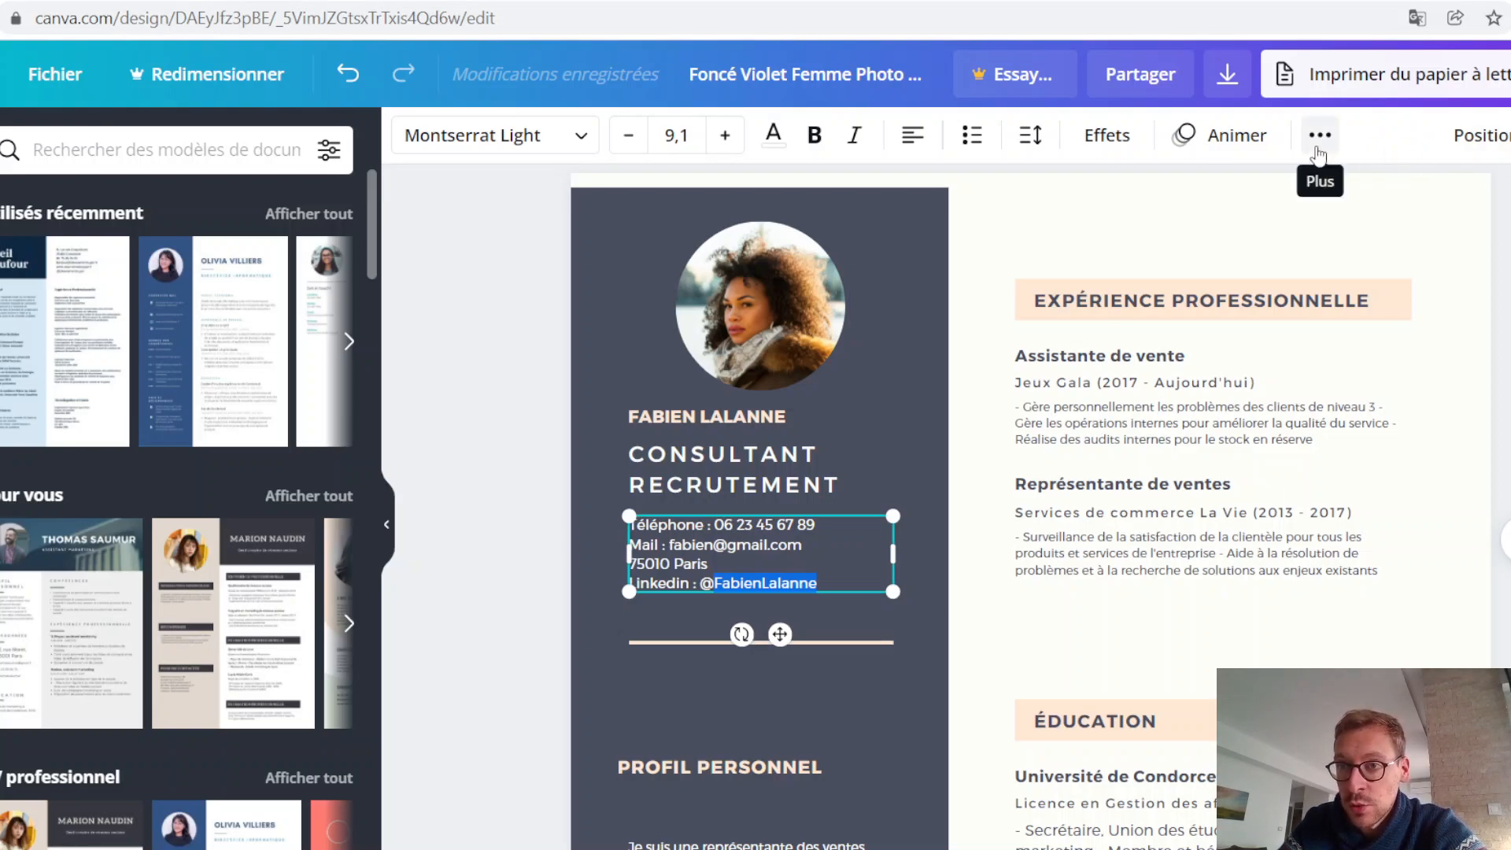
click(1320, 135)
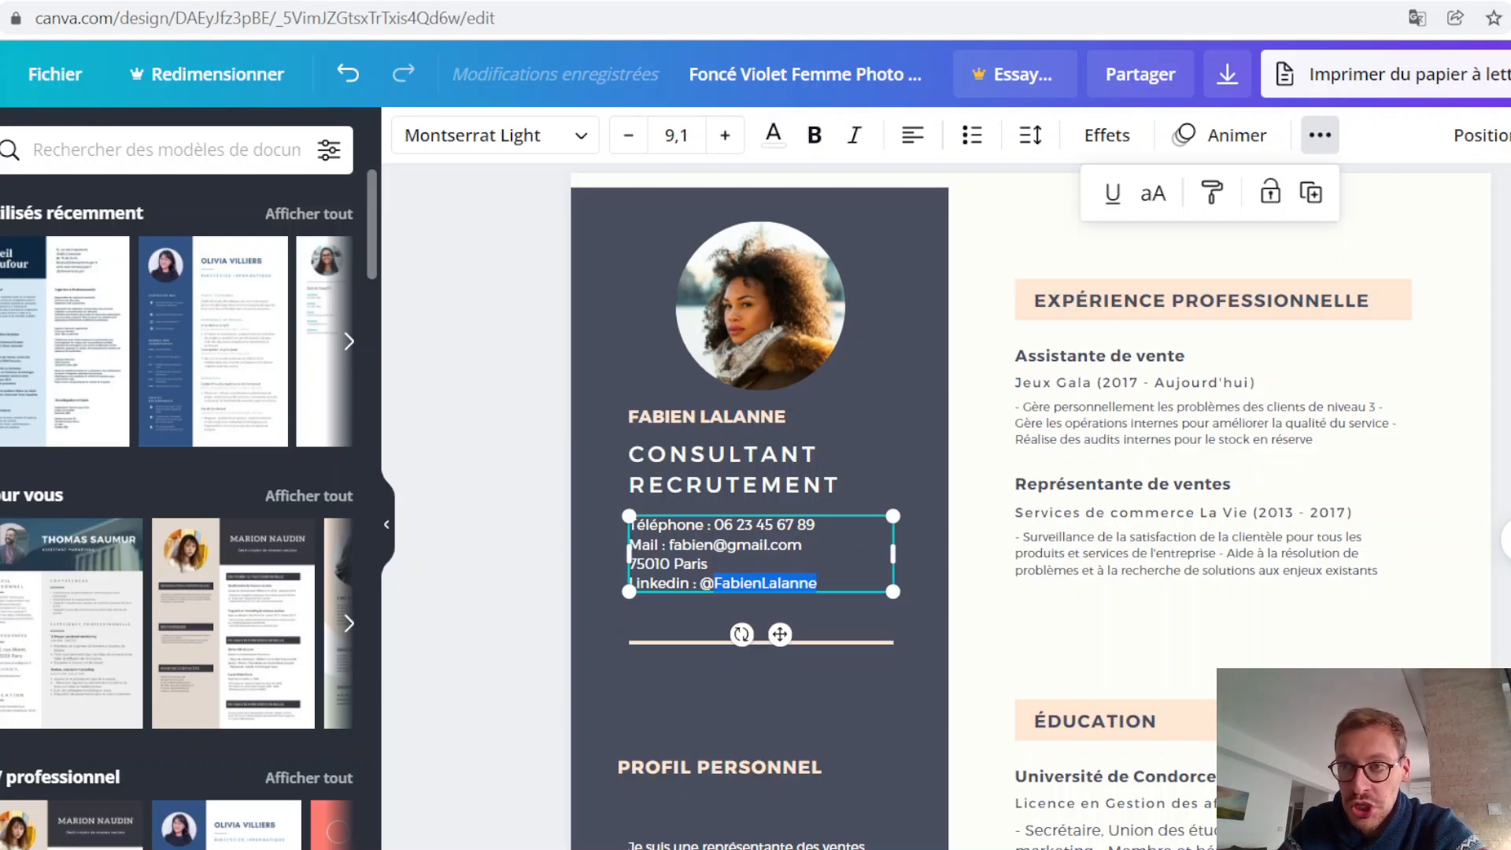
key(ctrl+k)
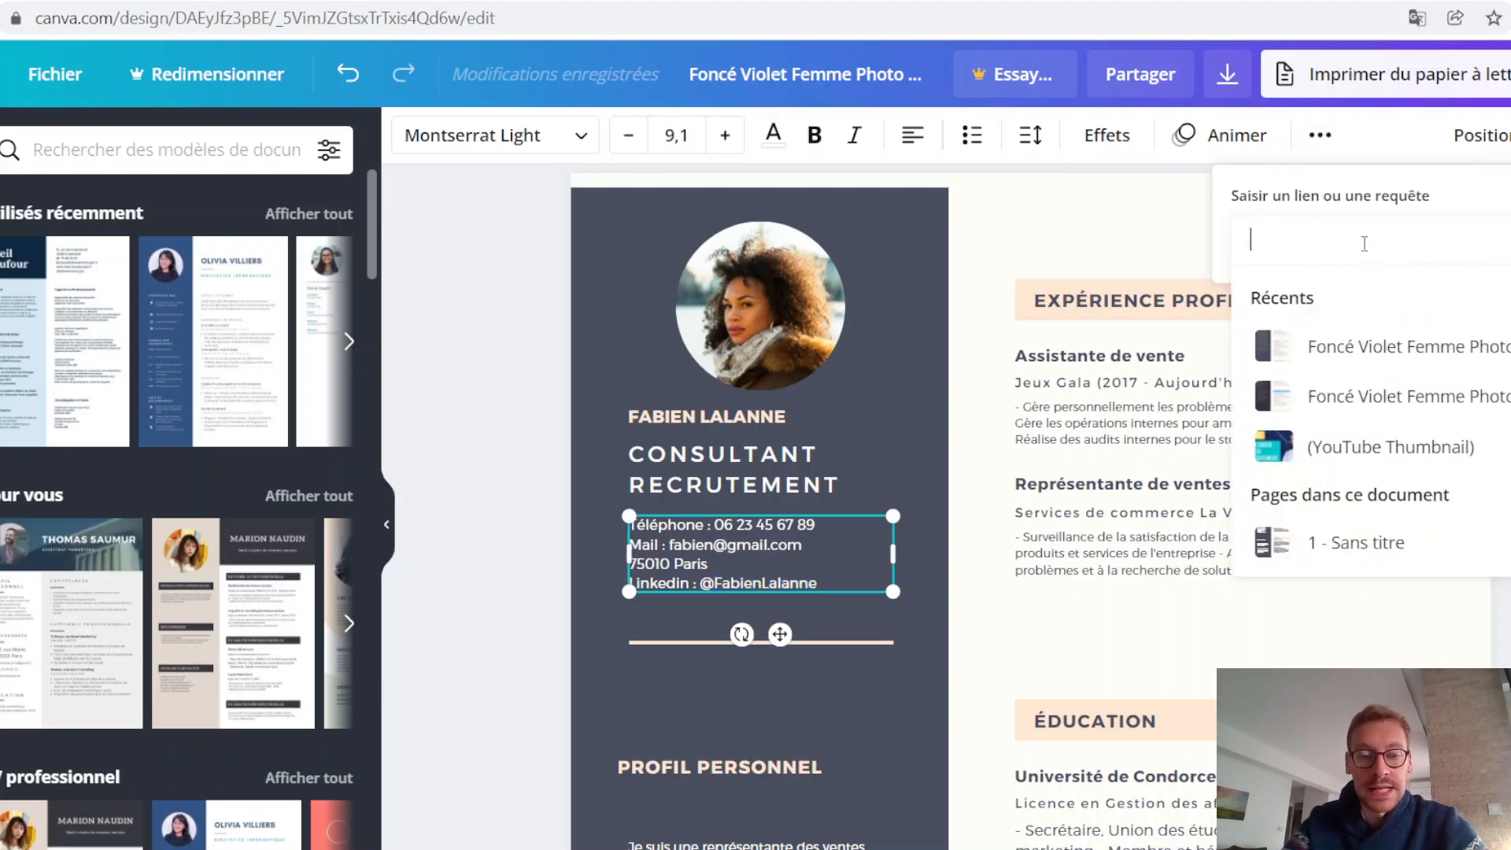
key(ctrl+v)
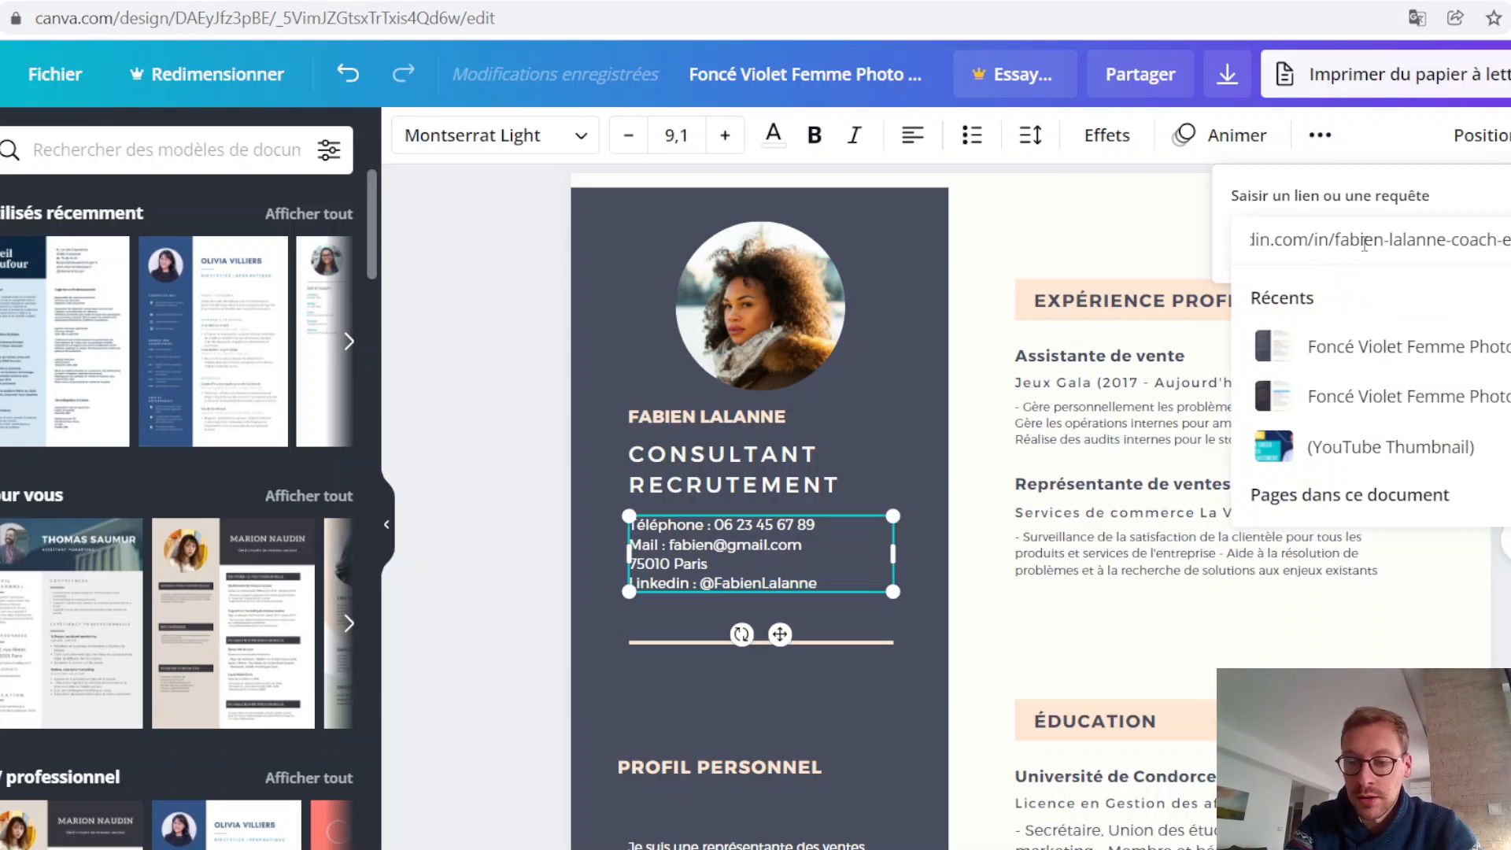
key(Return)
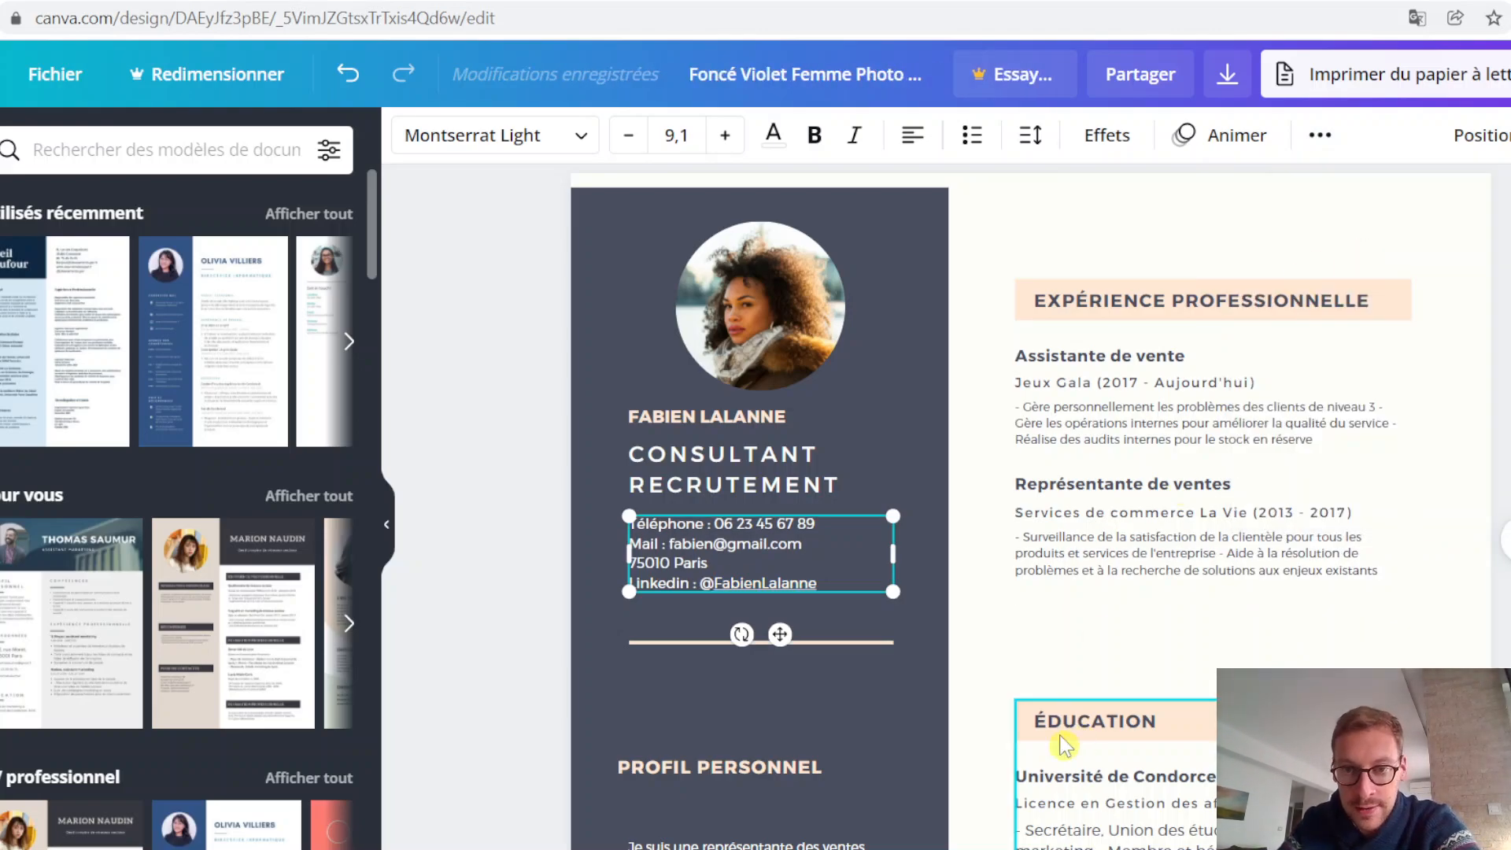
Step: Move the PROFIL PERSONNEL heading up beneath the sidebar's divider line, left-aligned with it, and place its paragraph just below
click(848, 708)
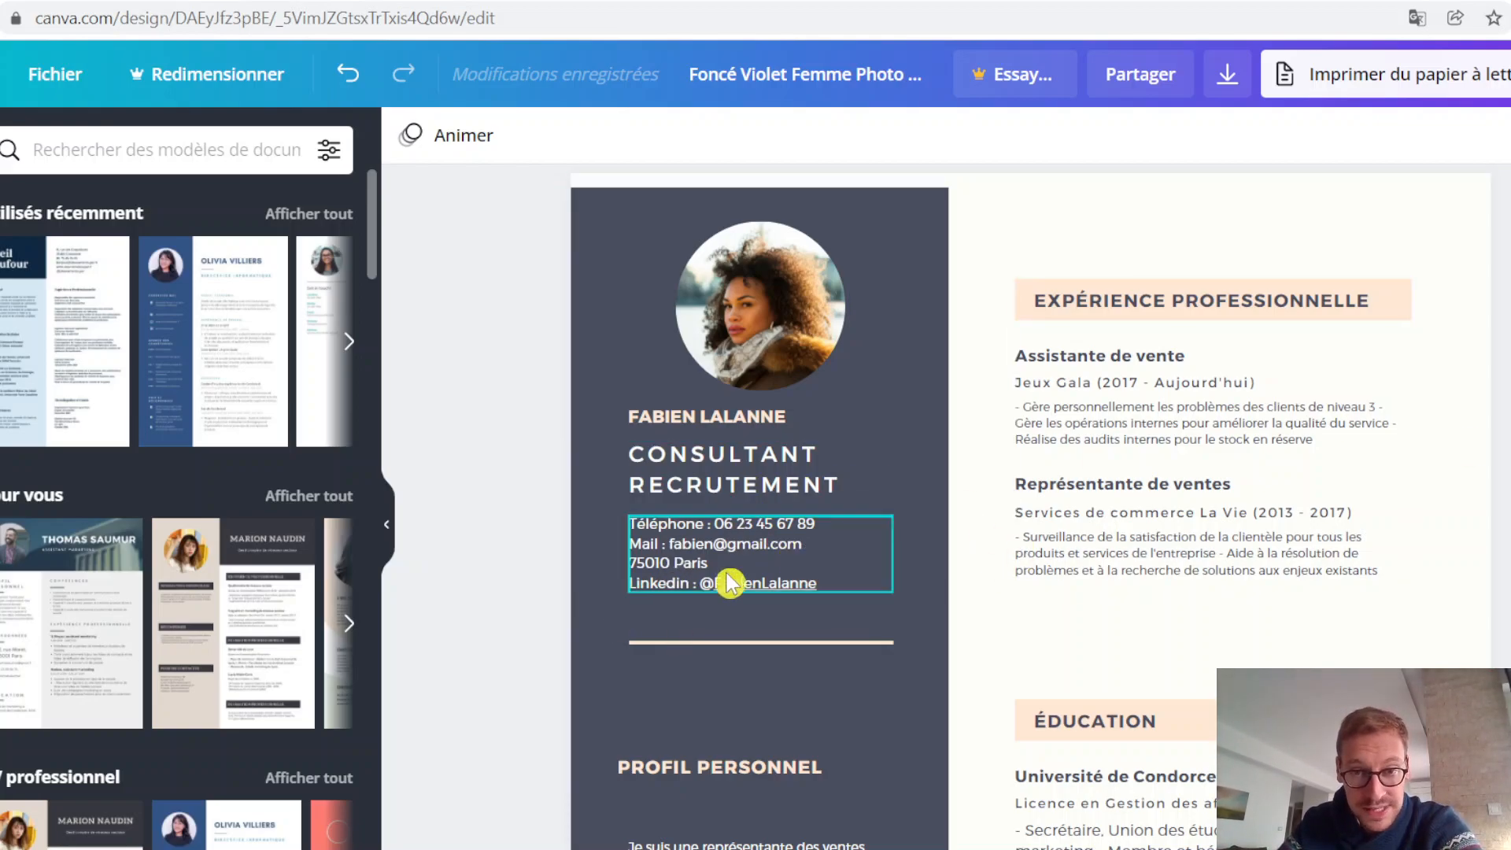
click(826, 647)
click(824, 643)
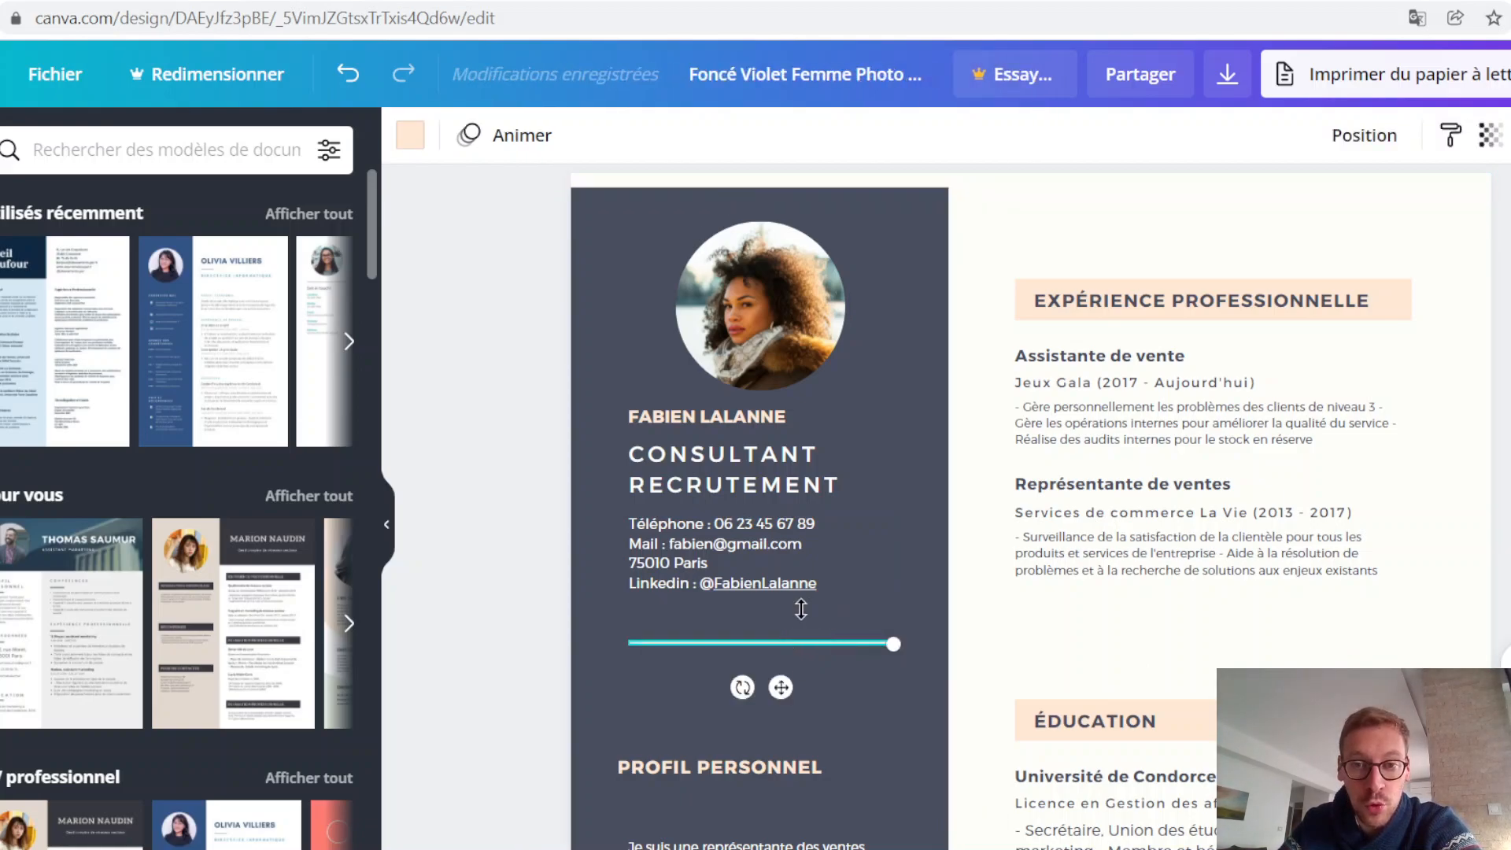
click(1503, 606)
scroll(1023, 661, down, 1)
drag(775, 642, 816, 577)
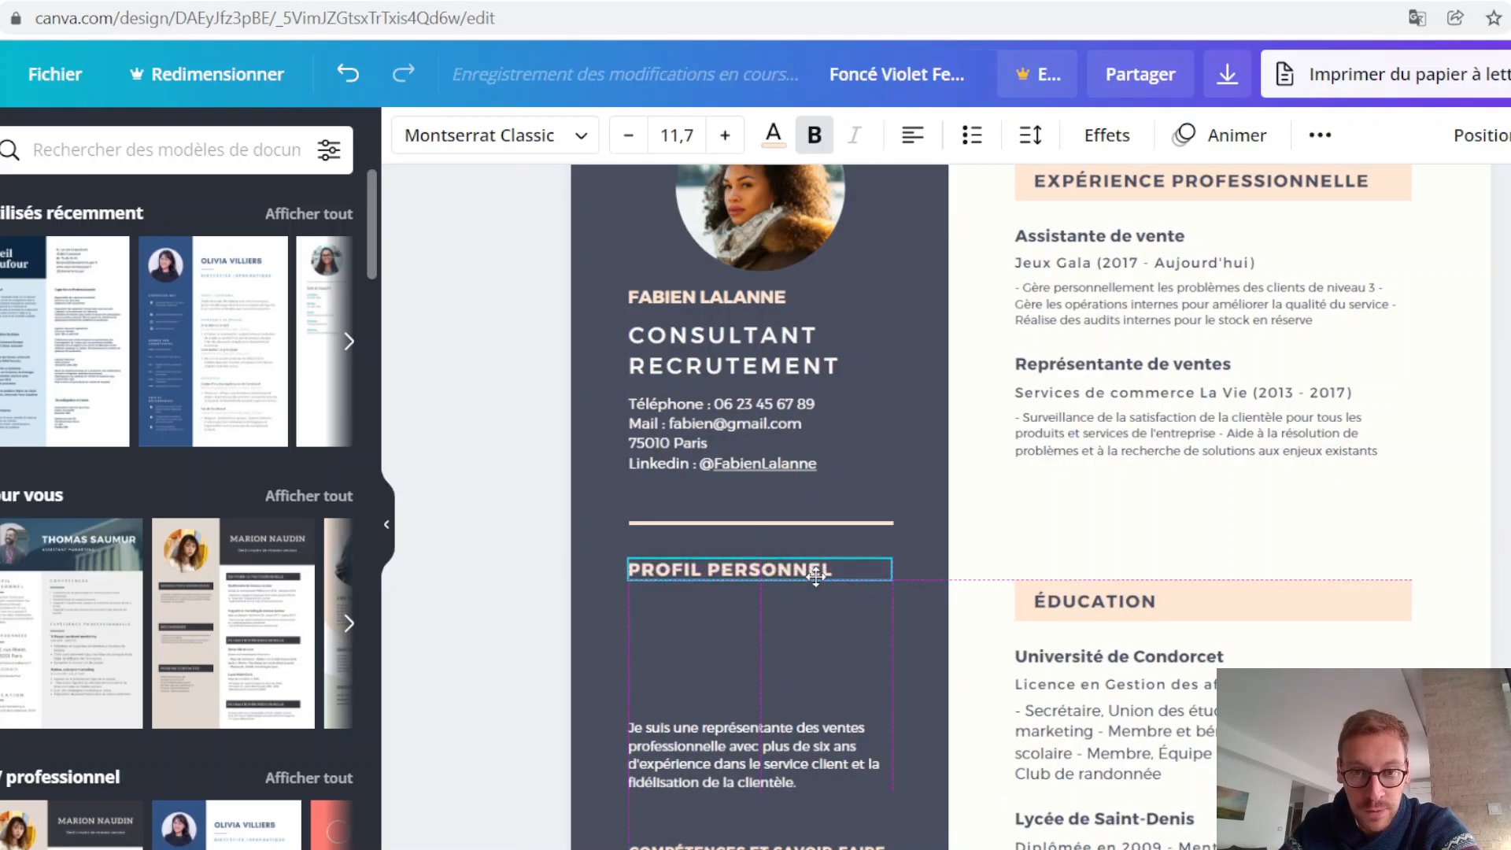
click(758, 757)
drag(759, 738, 758, 619)
Step: Move the COMPÉTENCES ET SAVOIR-FAIRE heading and its skills text up below the profile paragraph
scroll(769, 634, down, 1)
scroll(787, 551, down, 2)
drag(832, 492, 829, 377)
click(746, 539)
drag(746, 539, 749, 439)
click(1507, 637)
Step: Justify the paragraph under PROFIL PERSONNEL
scroll(1506, 637, up, 1)
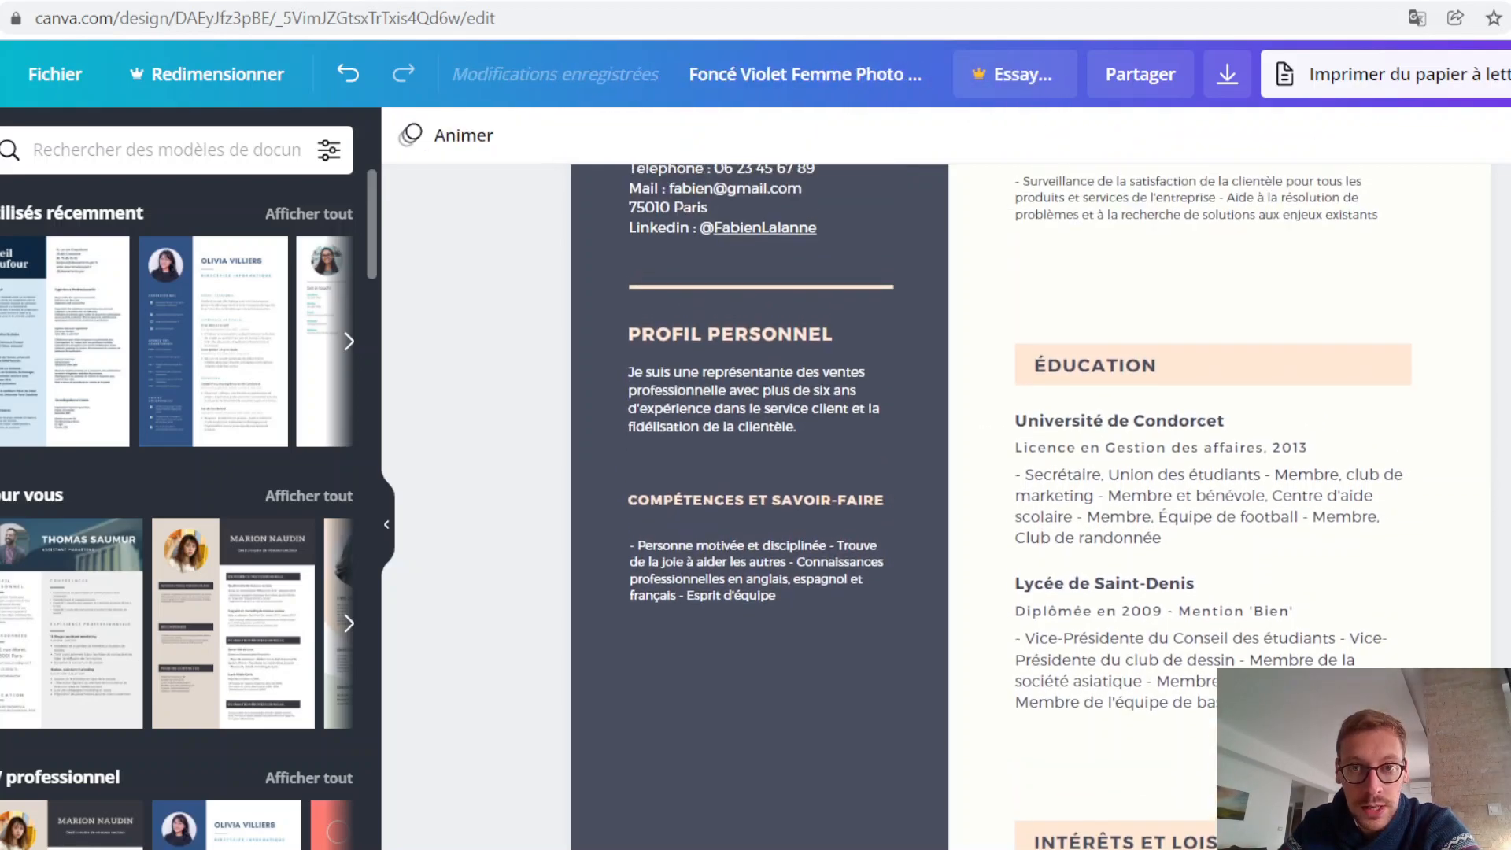
scroll(1506, 638, up, 2)
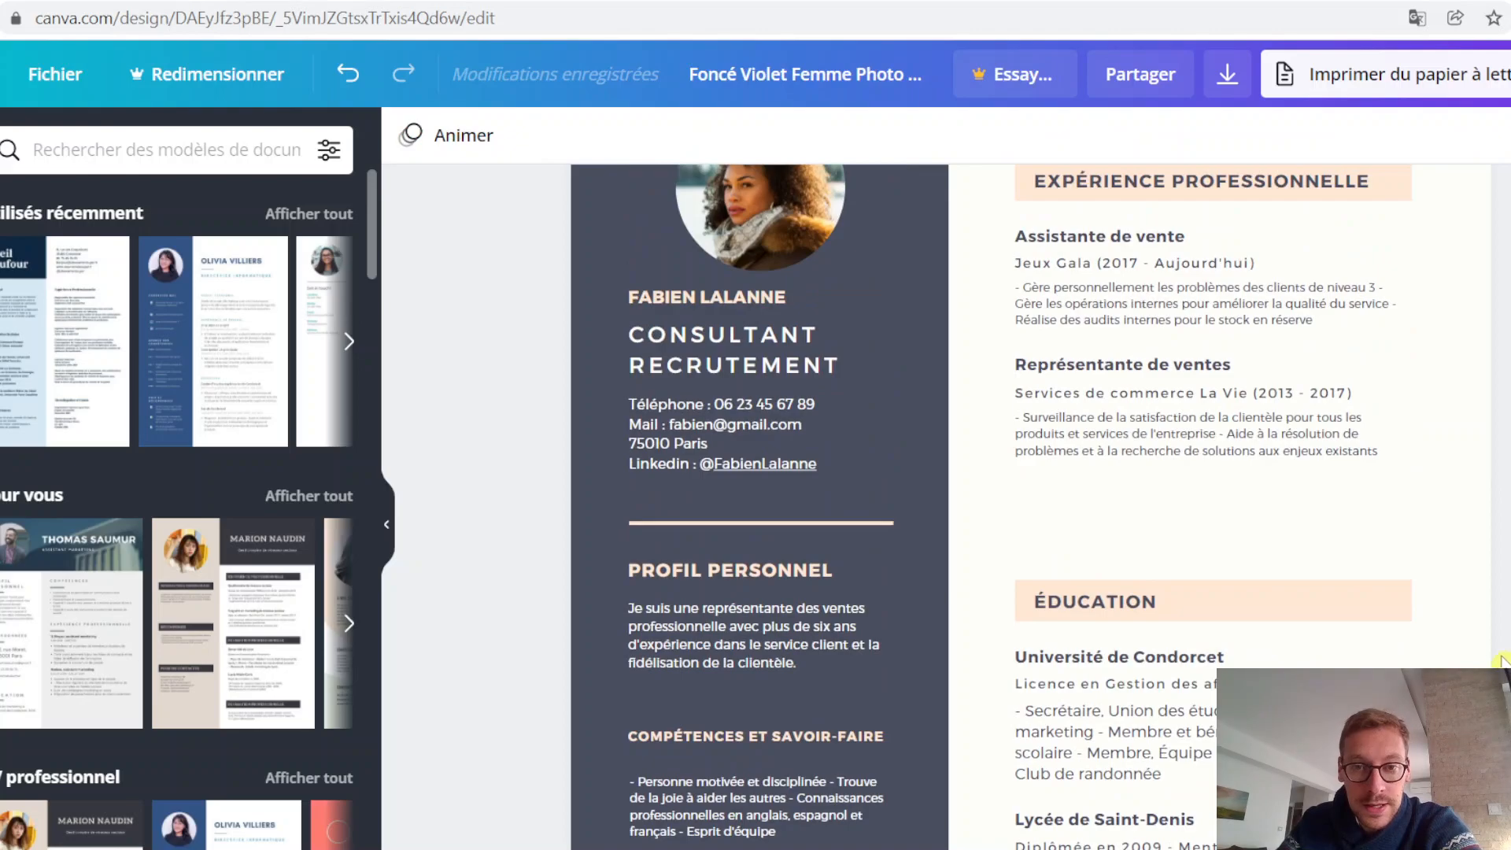
double_click(805, 659)
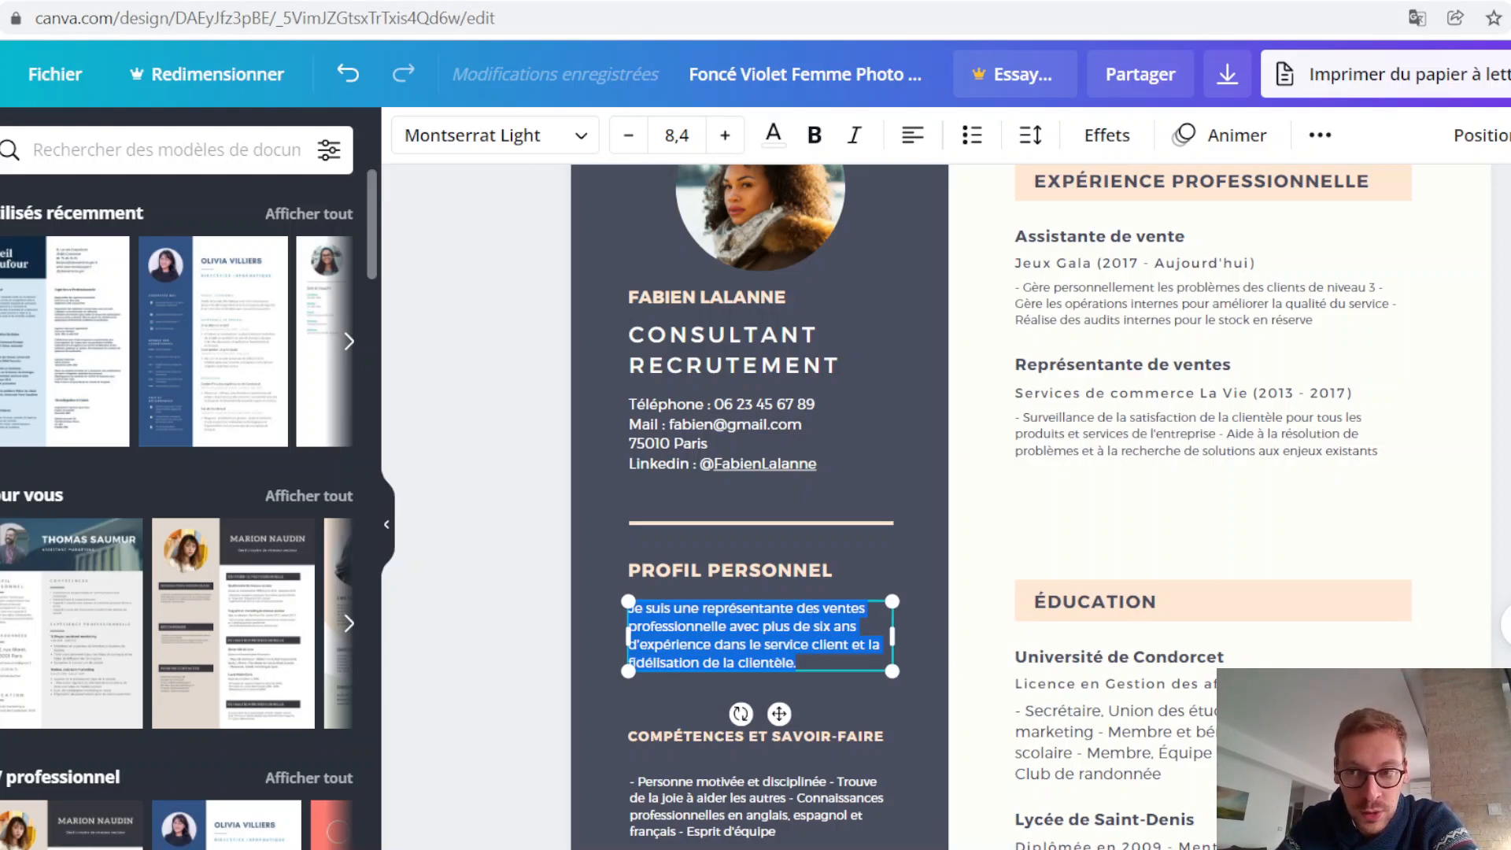
key(Escape)
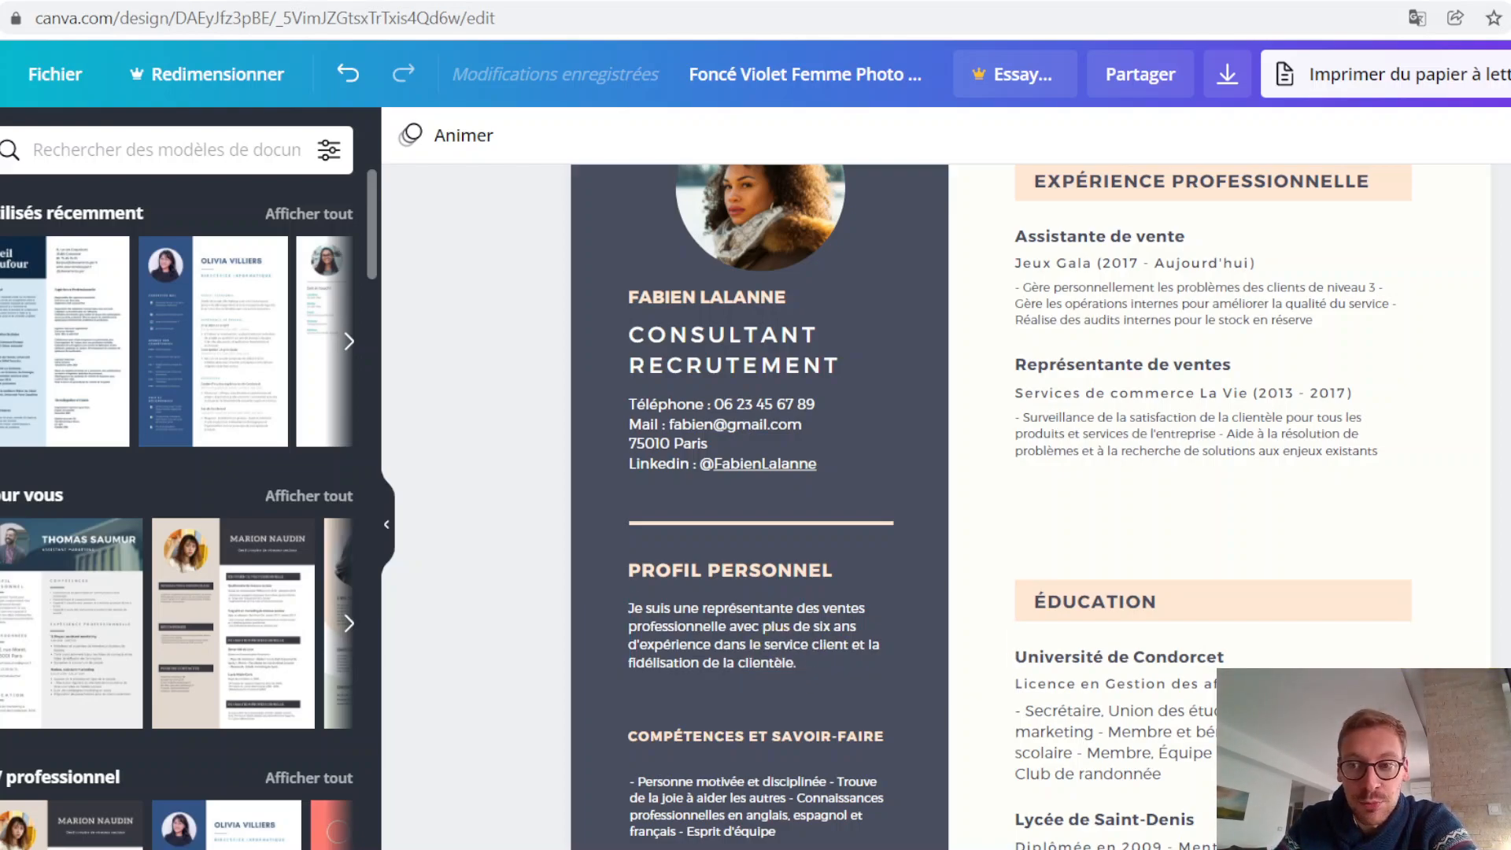
scroll(944, 503, down, 2)
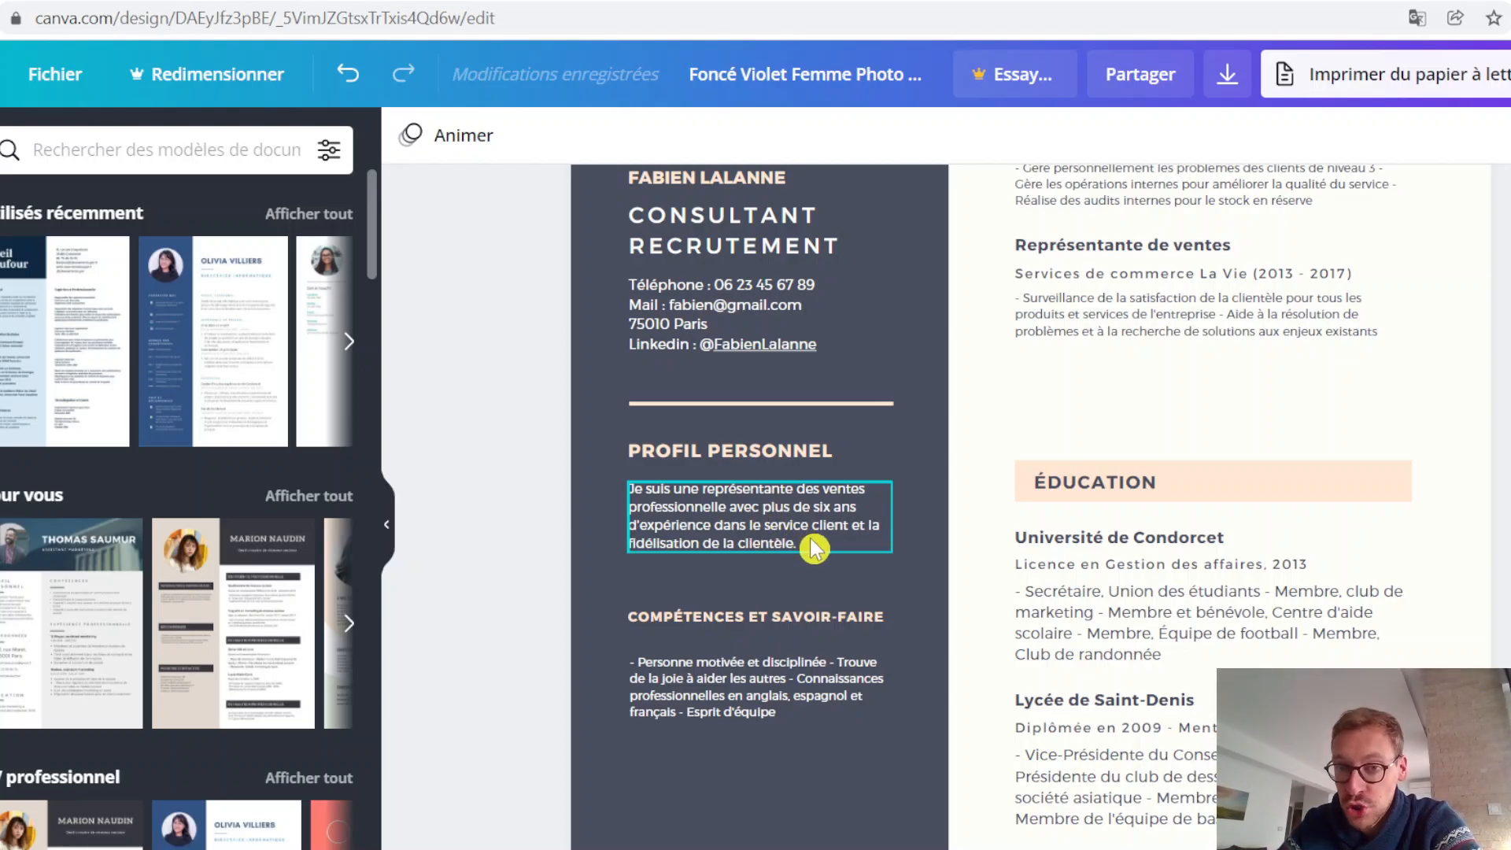
click(817, 540)
click(816, 540)
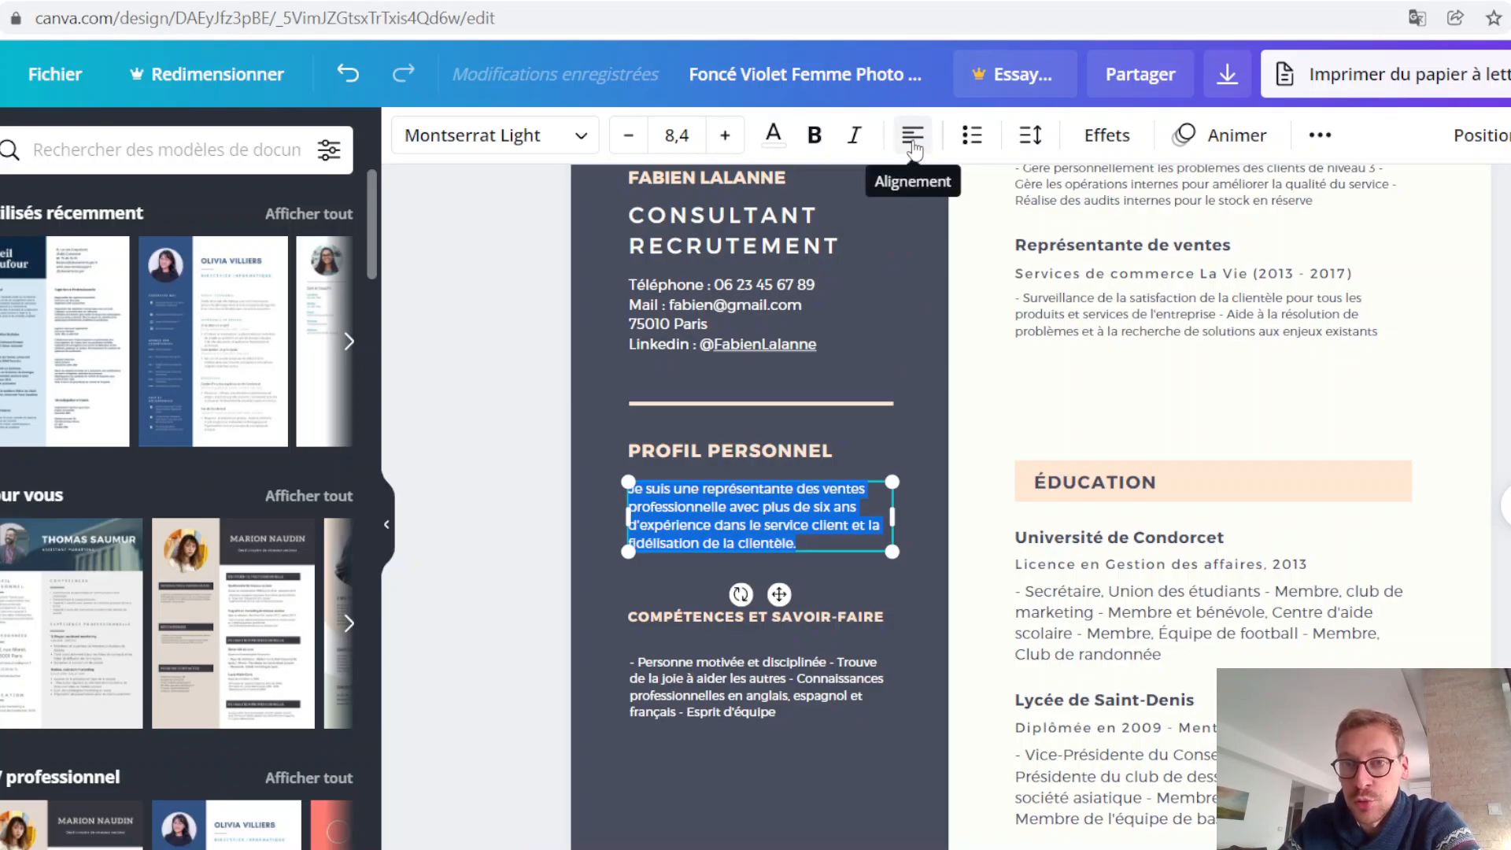
click(913, 138)
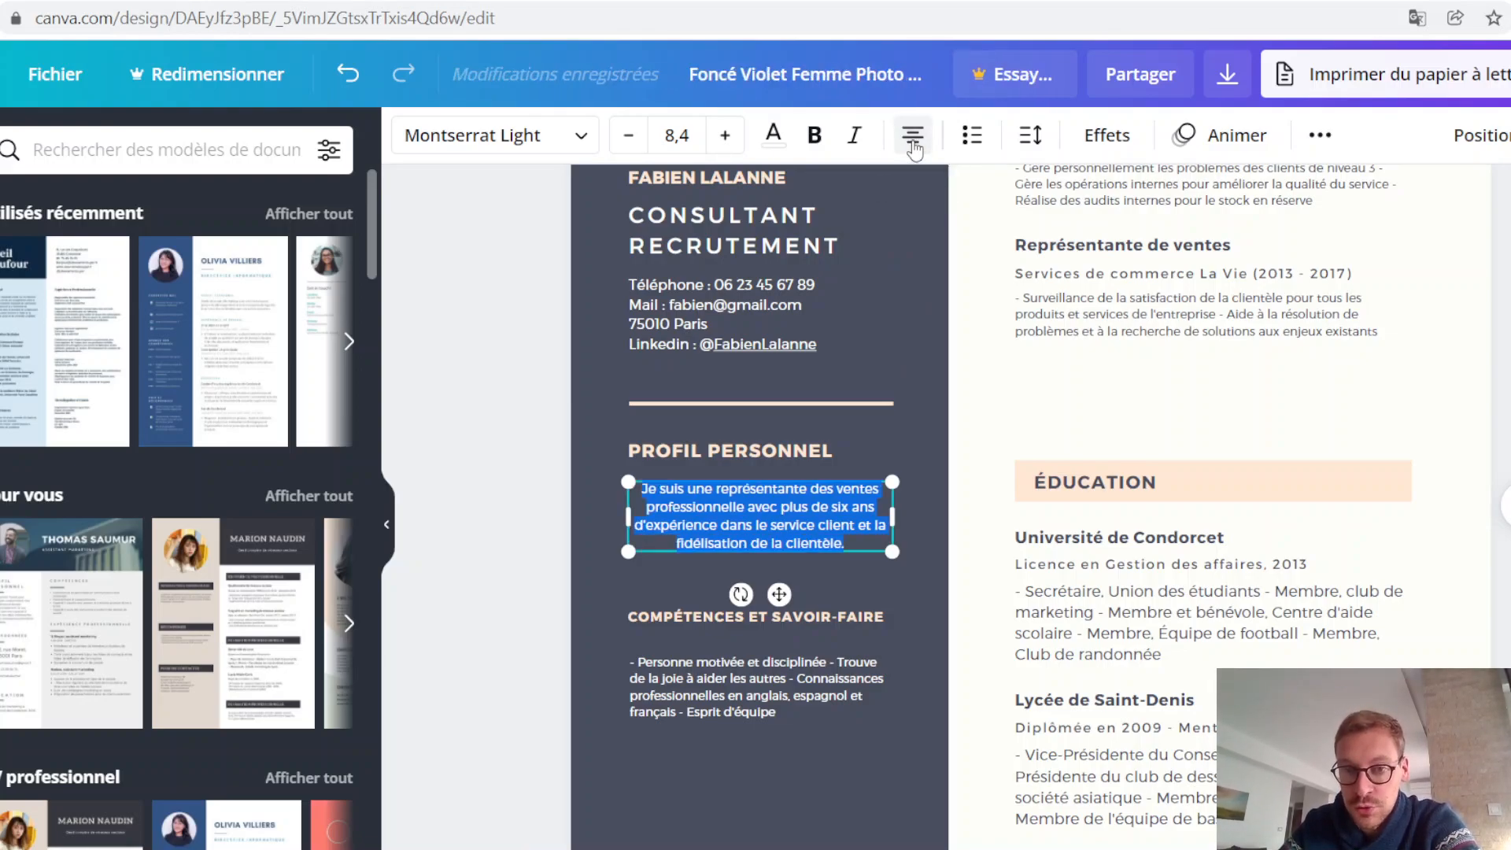
click(913, 145)
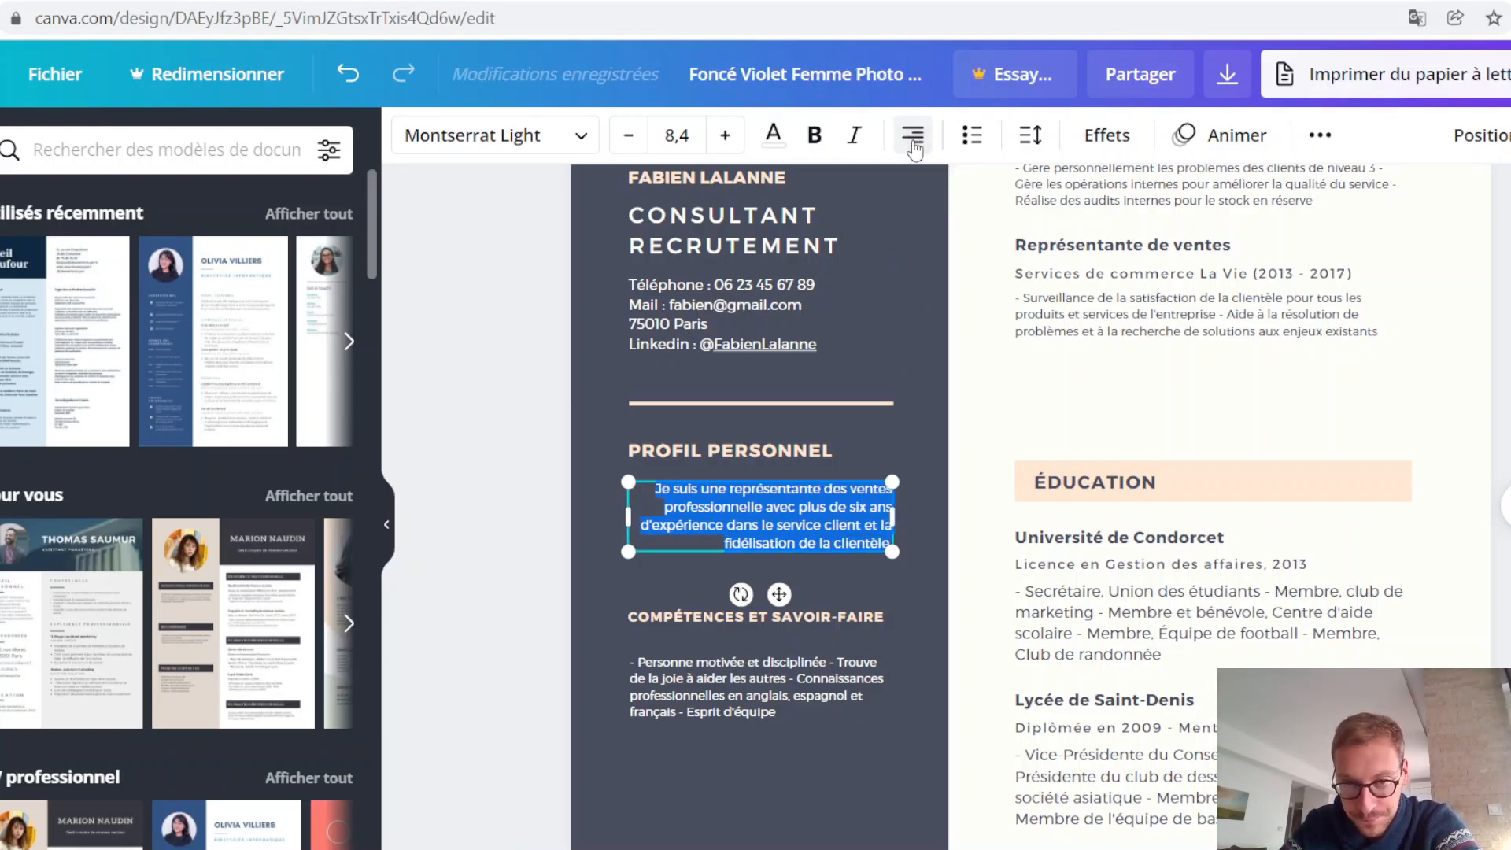
click(913, 145)
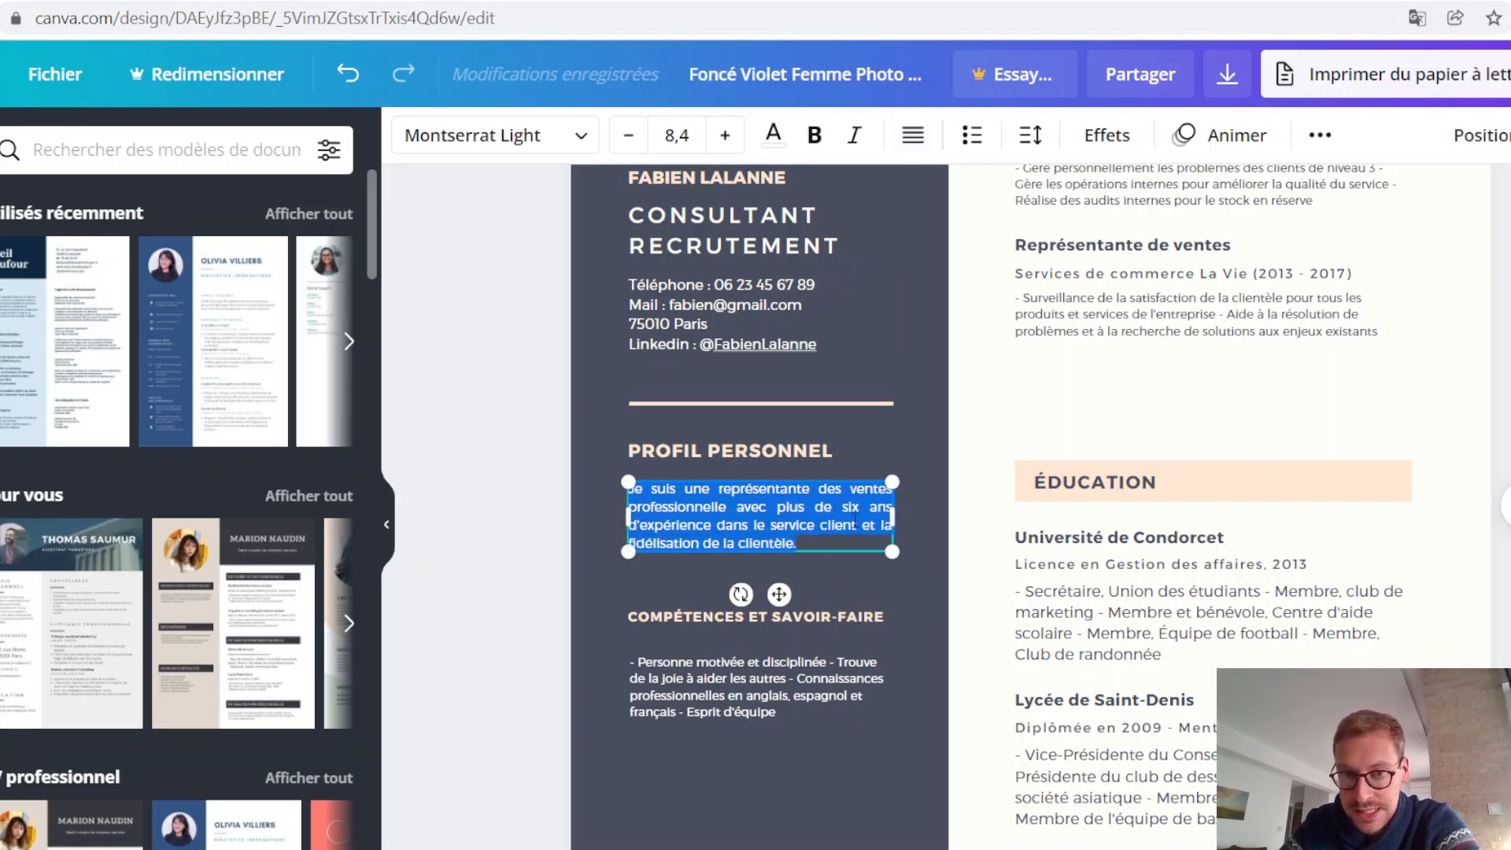
click(1502, 582)
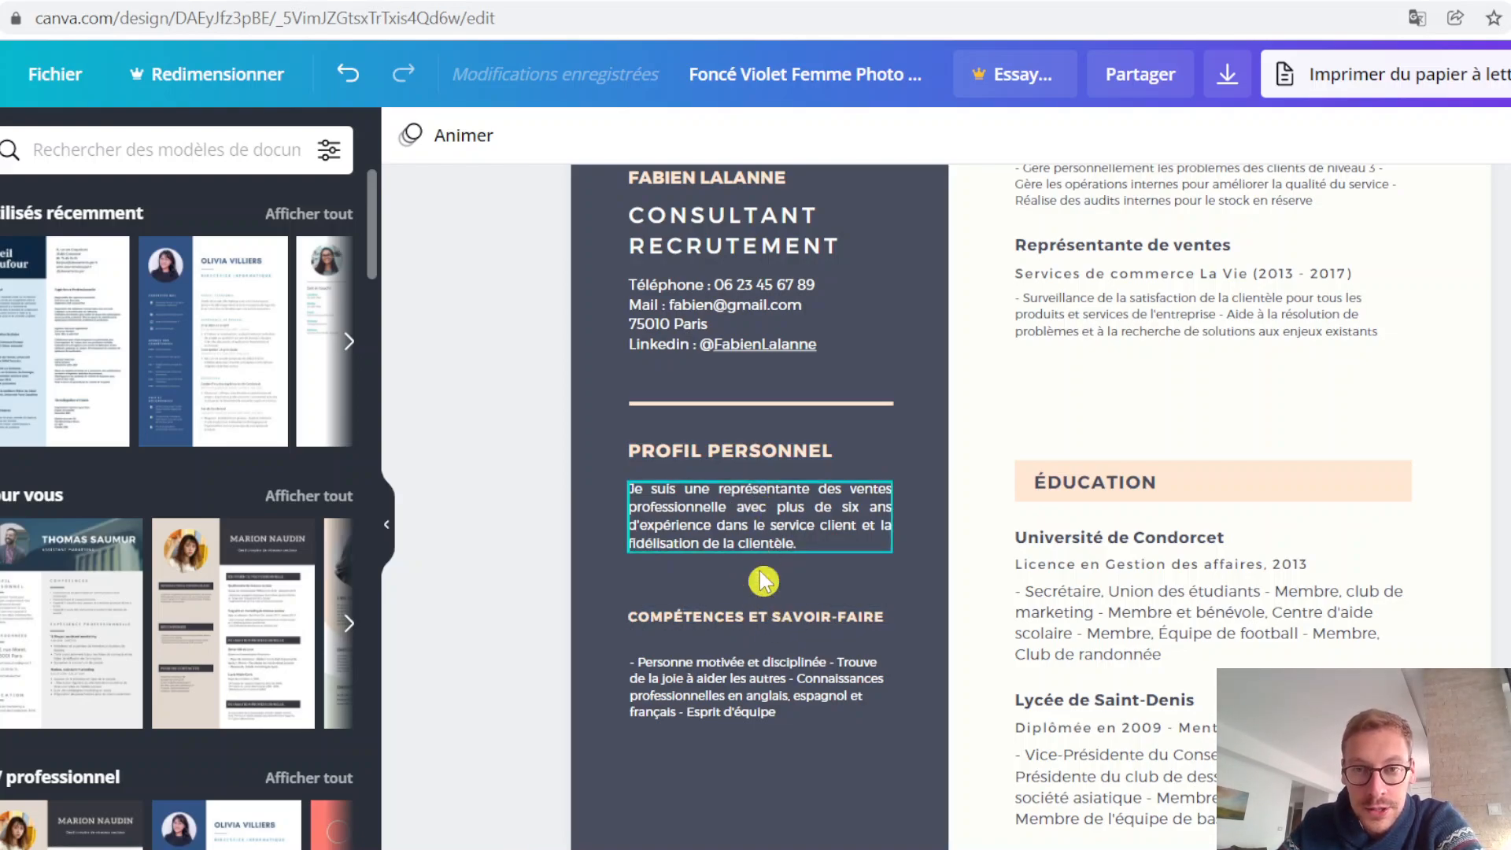
Step: Set the COMPÉTENCES ET SAVOIR-FAIRE heading's font size to 11,7 to match the PROFIL PERSONNEL heading
click(762, 461)
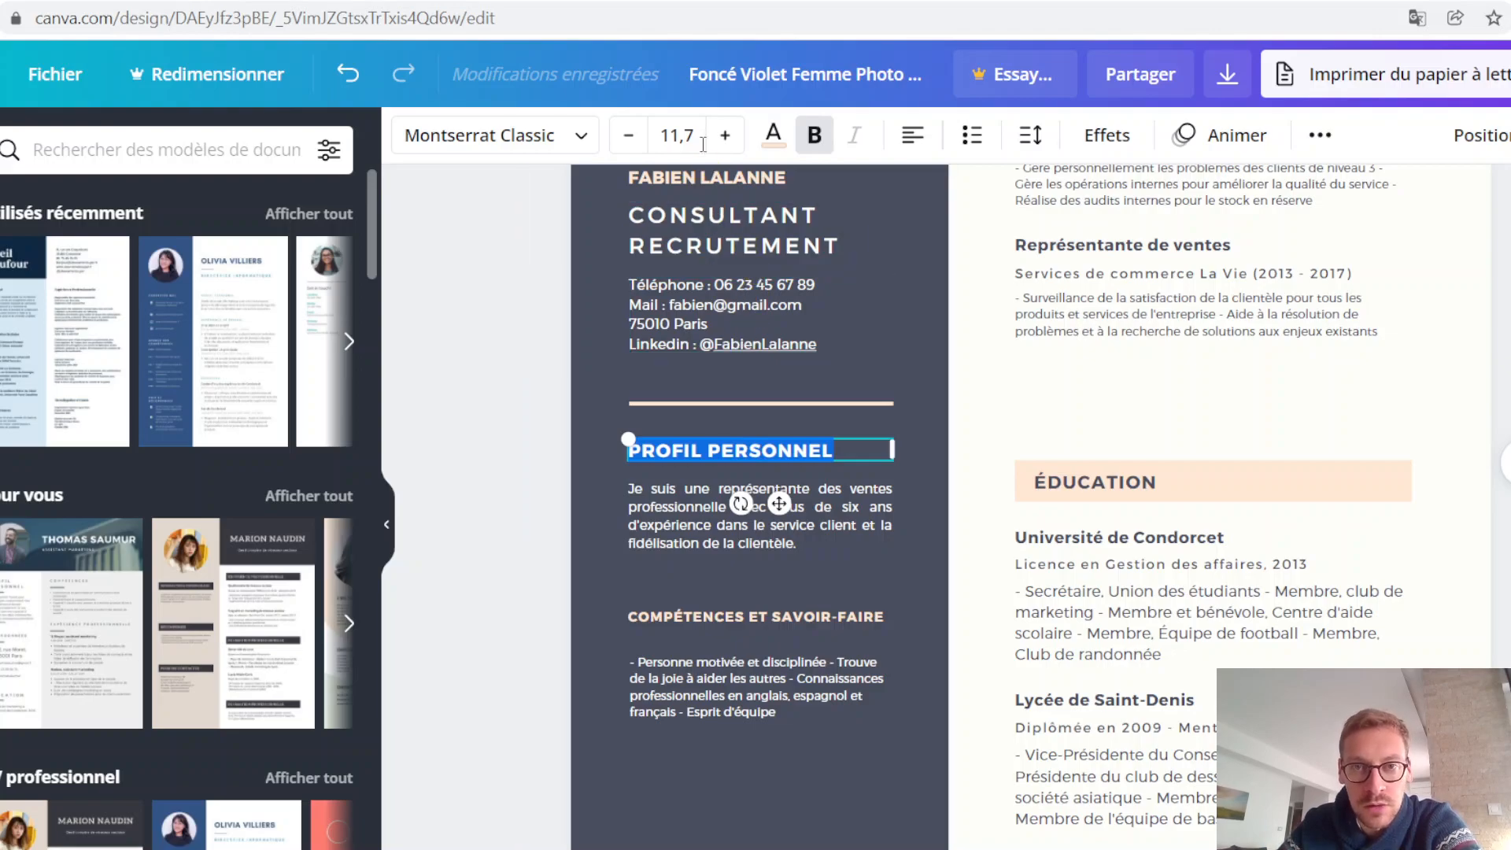
click(767, 620)
double_click(767, 620)
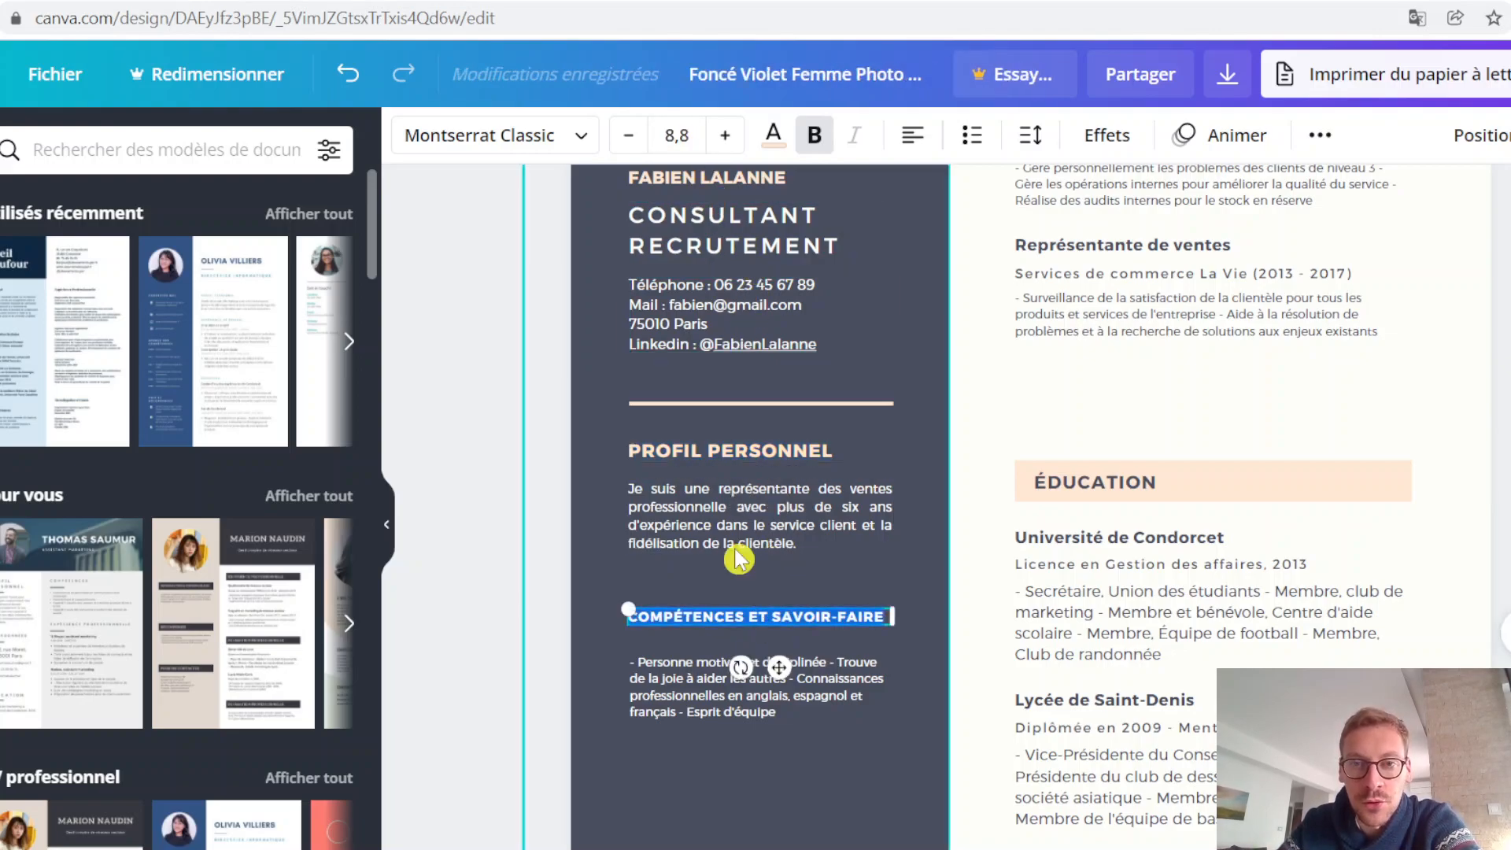
click(725, 136)
click(724, 135)
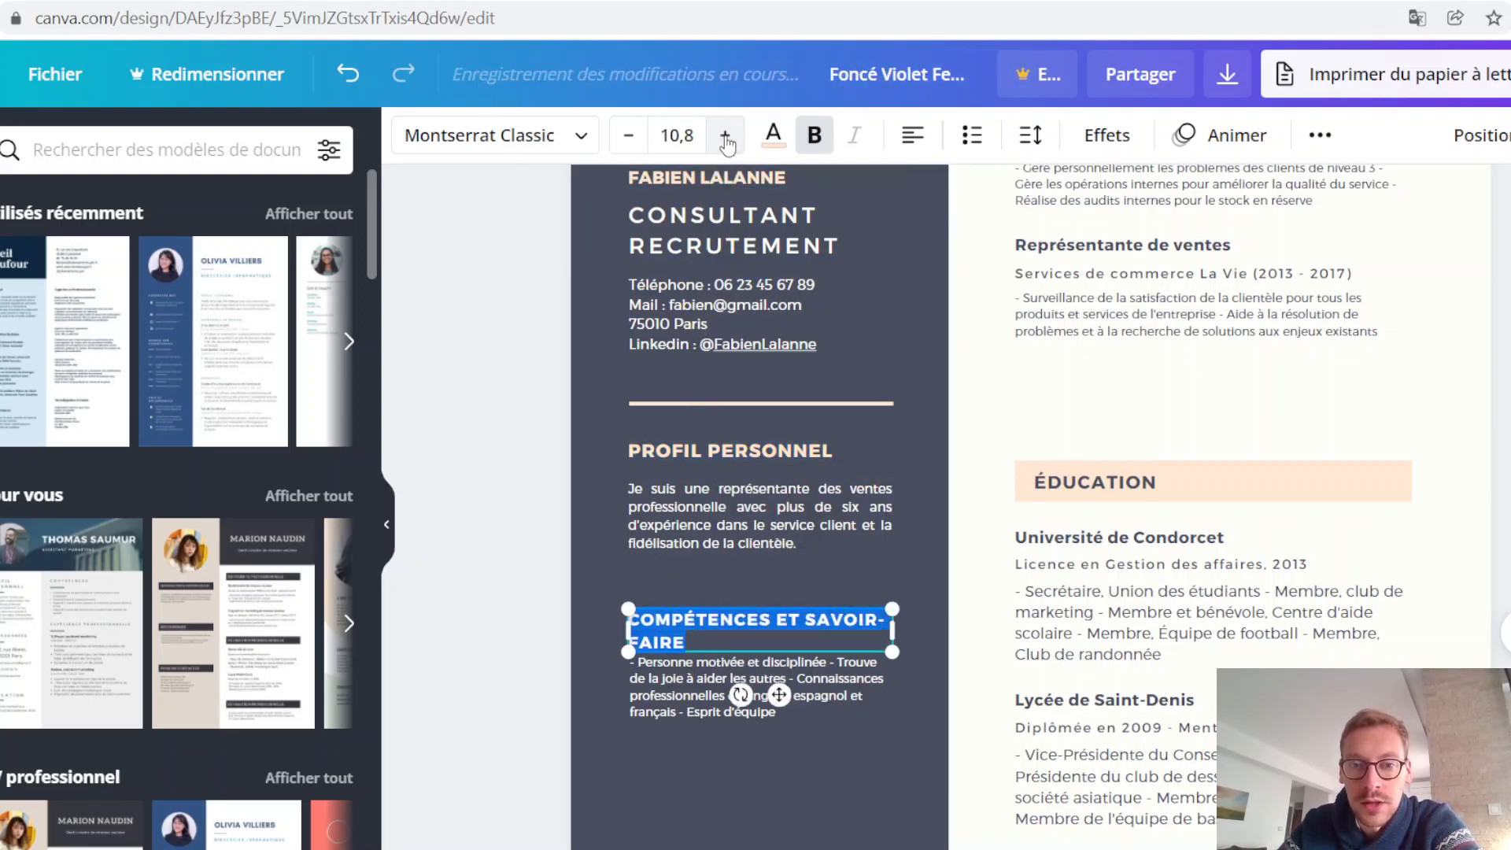
click(725, 136)
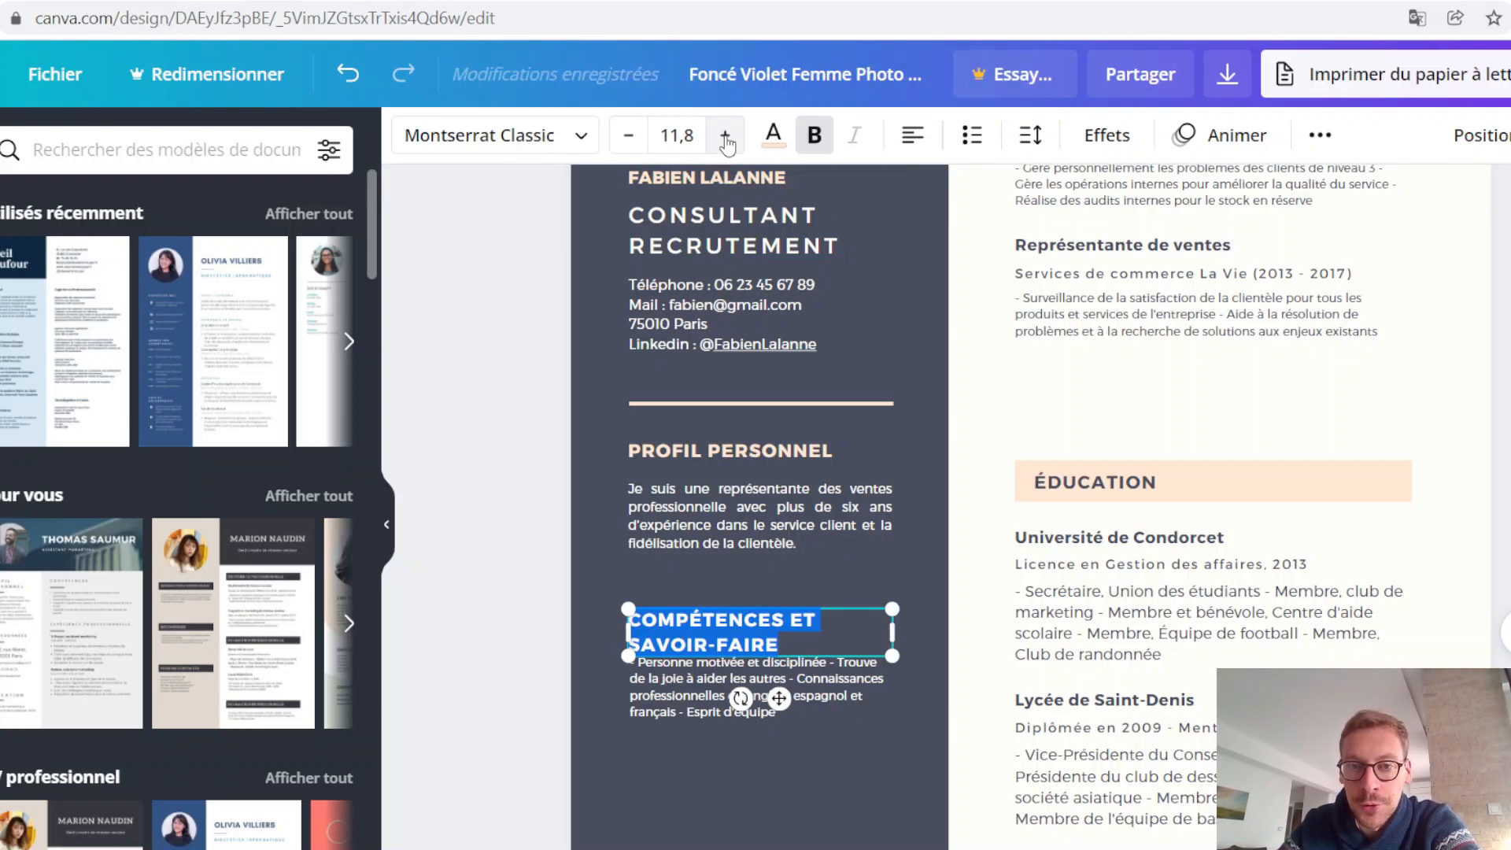
click(688, 135)
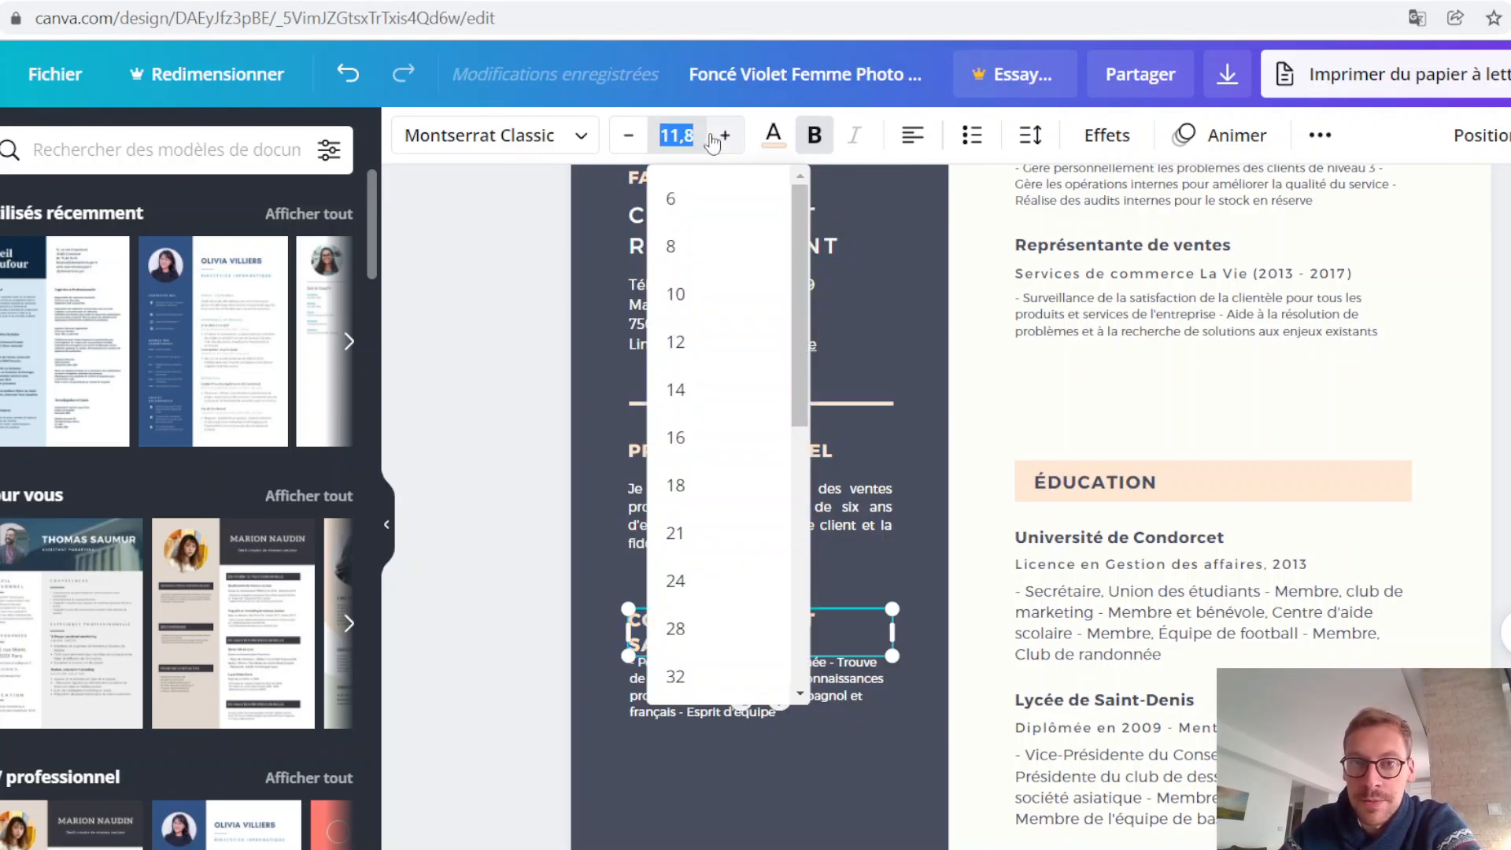
click(689, 134)
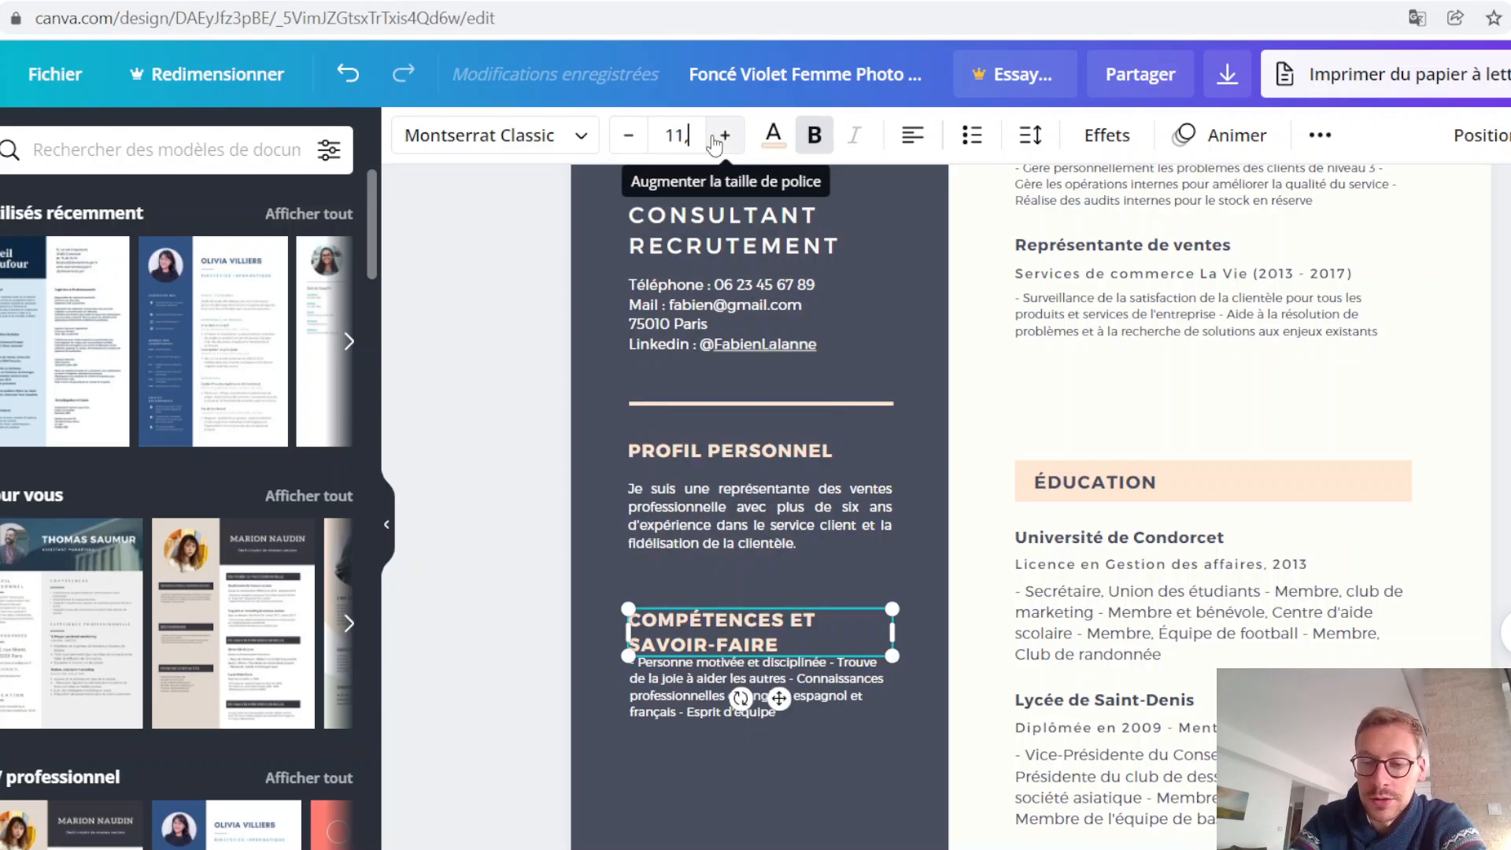
key(Return)
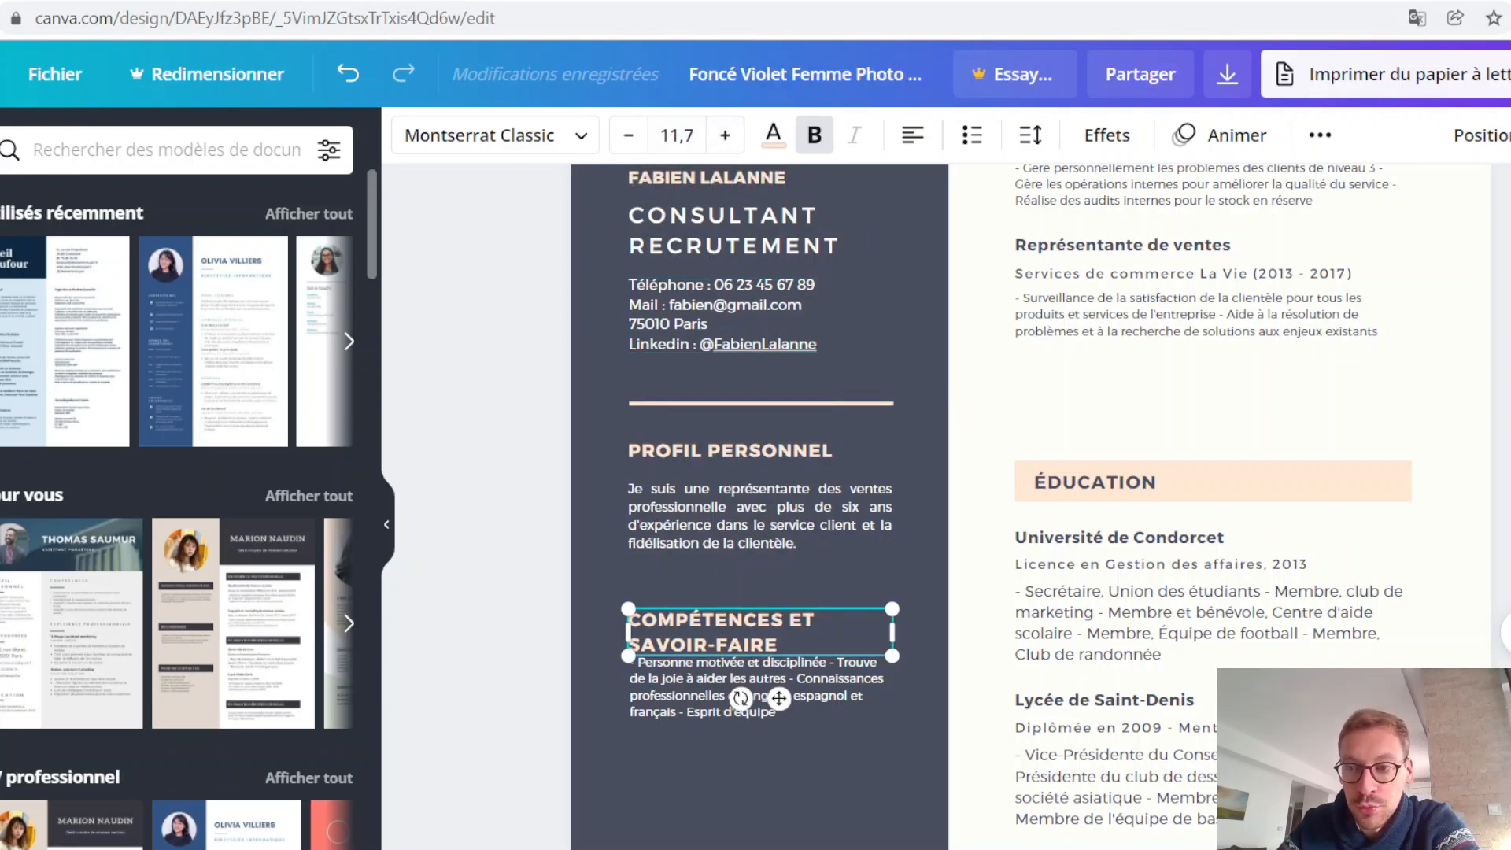
Step: Move the two-line COMPÉTENCES ET SAVOIR-FAIRE heading up slightly so it clears the skills text
click(870, 796)
drag(765, 634, 765, 610)
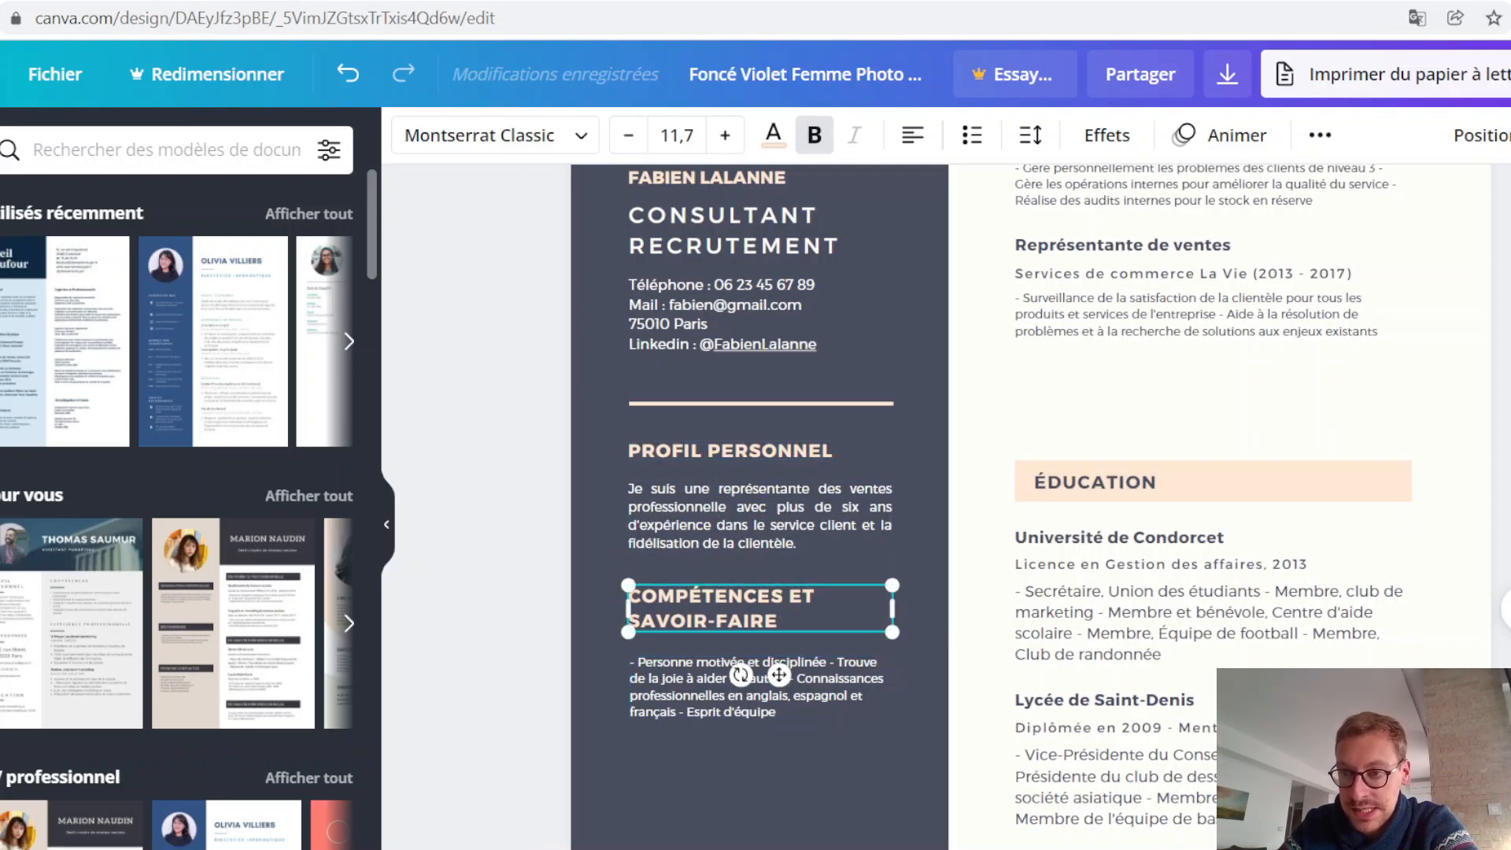
click(1500, 740)
Step: Remove the leading dash from the skills text under COMPÉTENCES ET SAVOIR-FAIRE and format it as a bulleted list
scroll(1030, 669, down, 2)
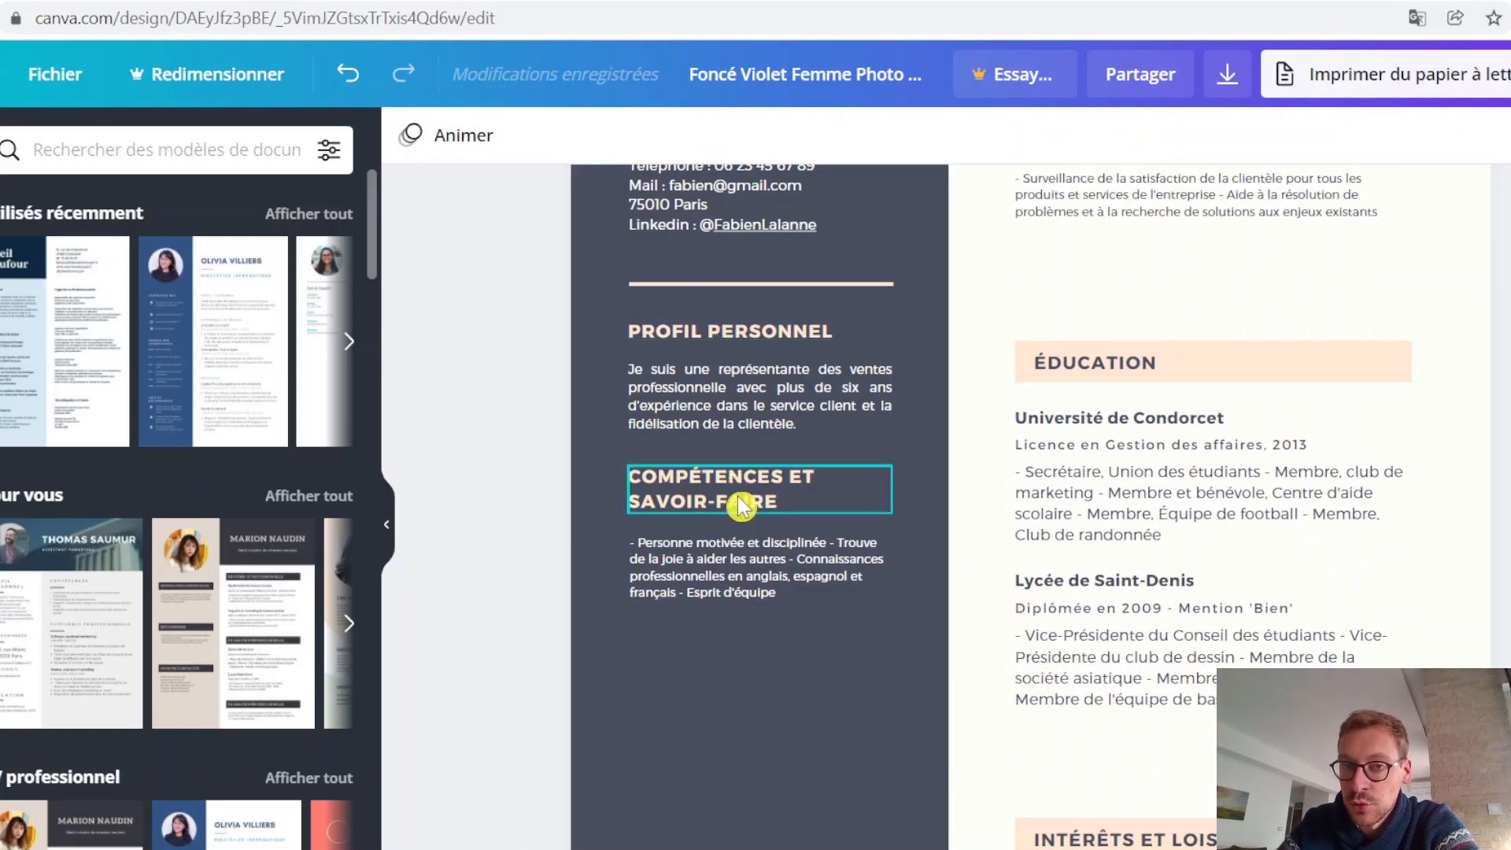
scroll(738, 503, up, 5)
scroll(887, 482, down, 5)
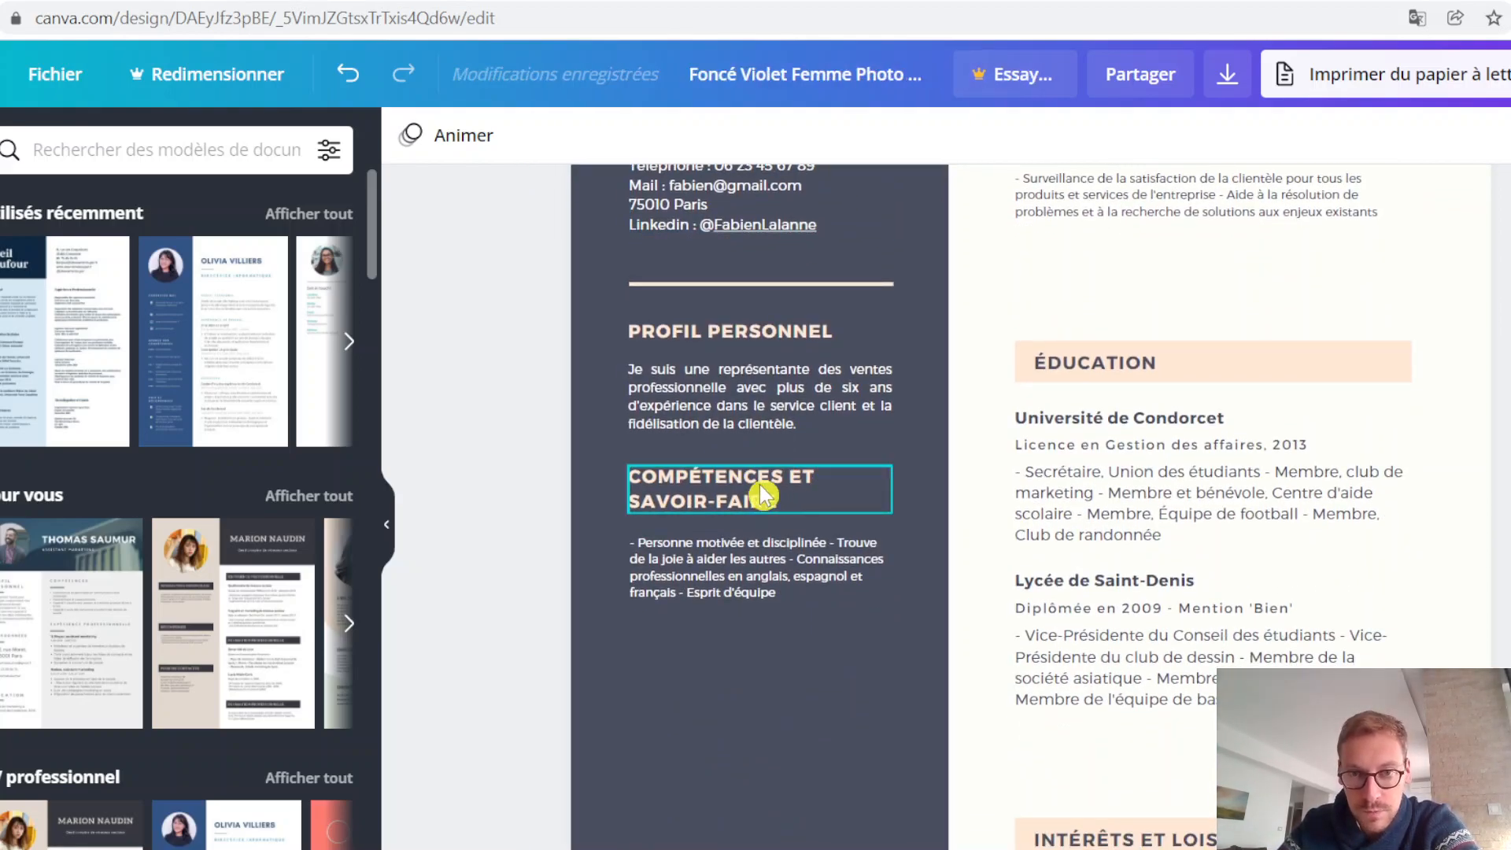
scroll(724, 562, down, 5)
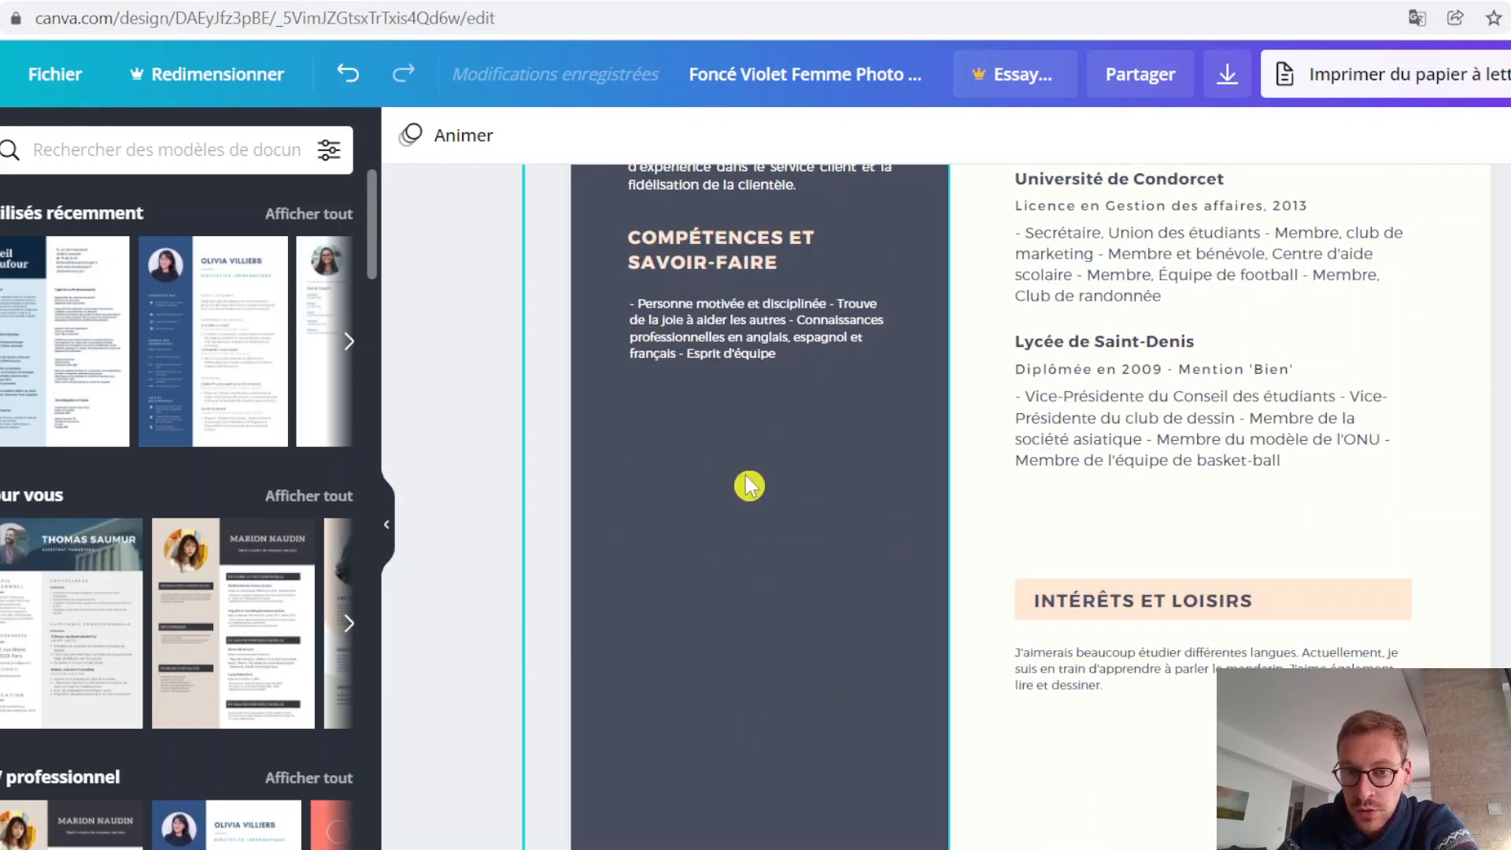
scroll(742, 604, up, 3)
double_click(663, 447)
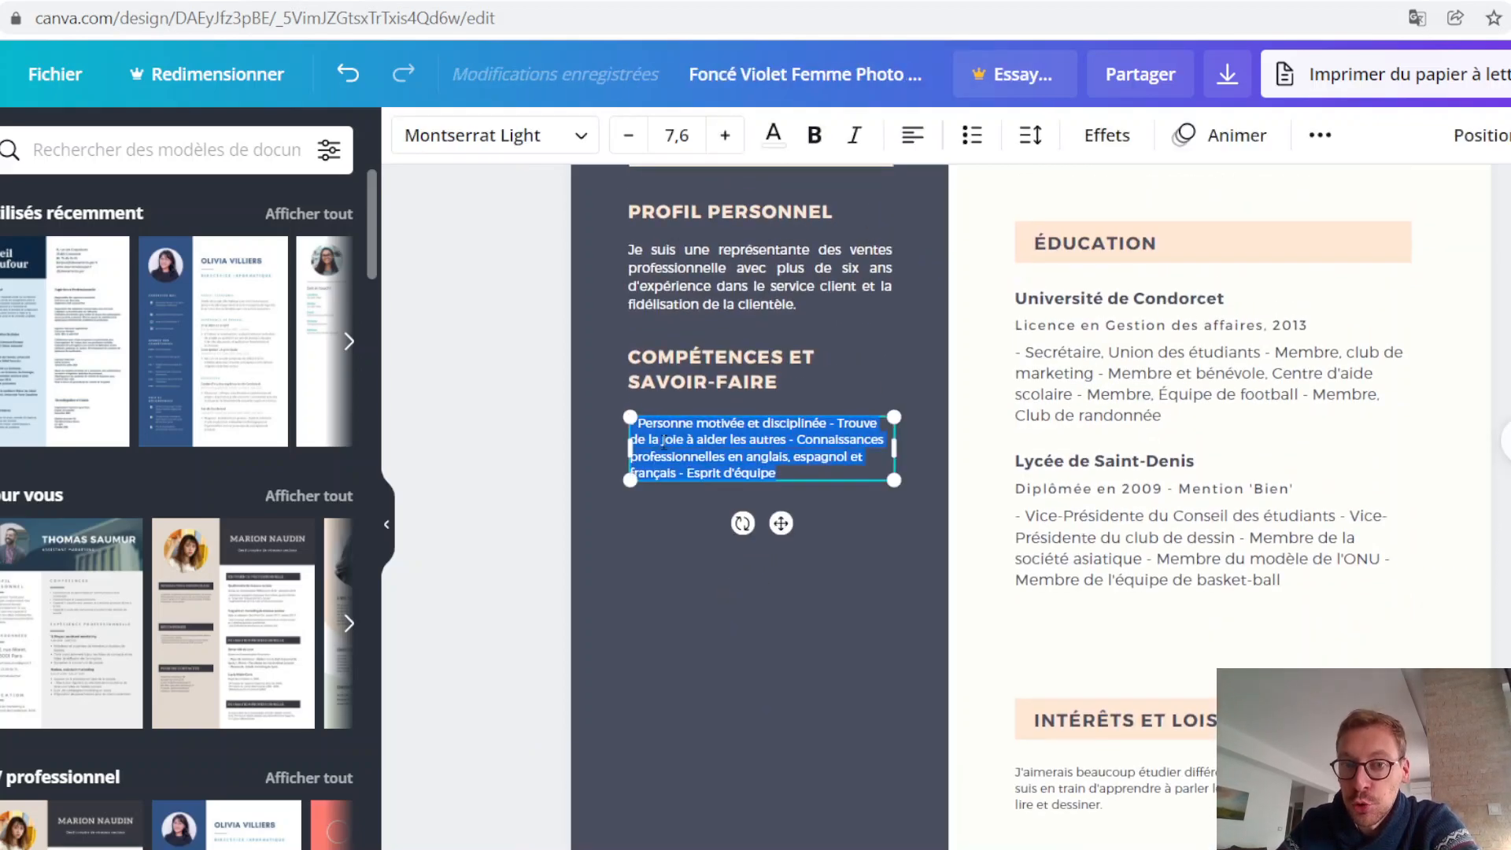
click(740, 424)
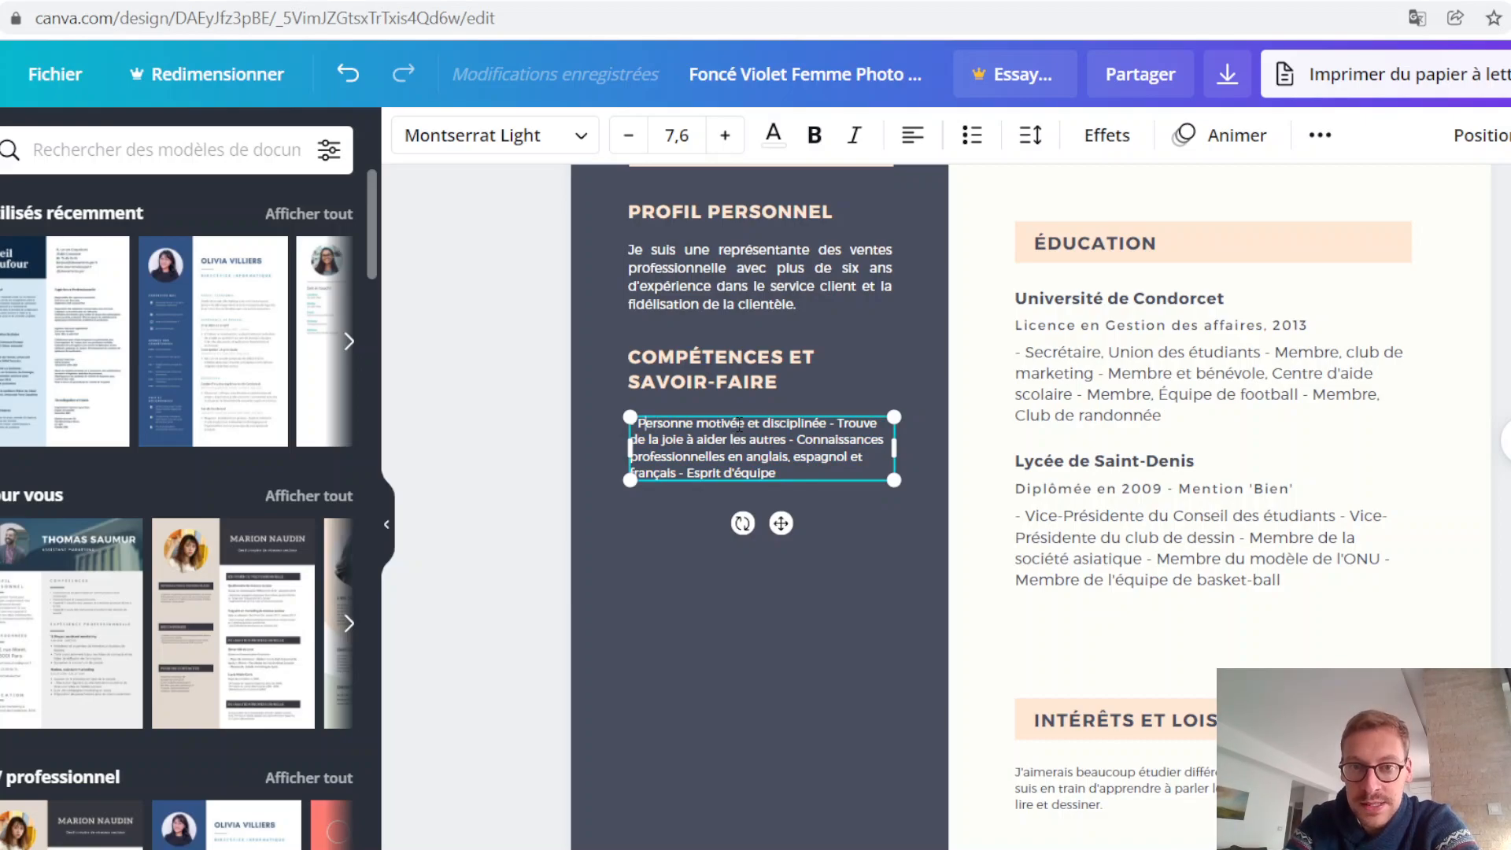
key(BackSpace)
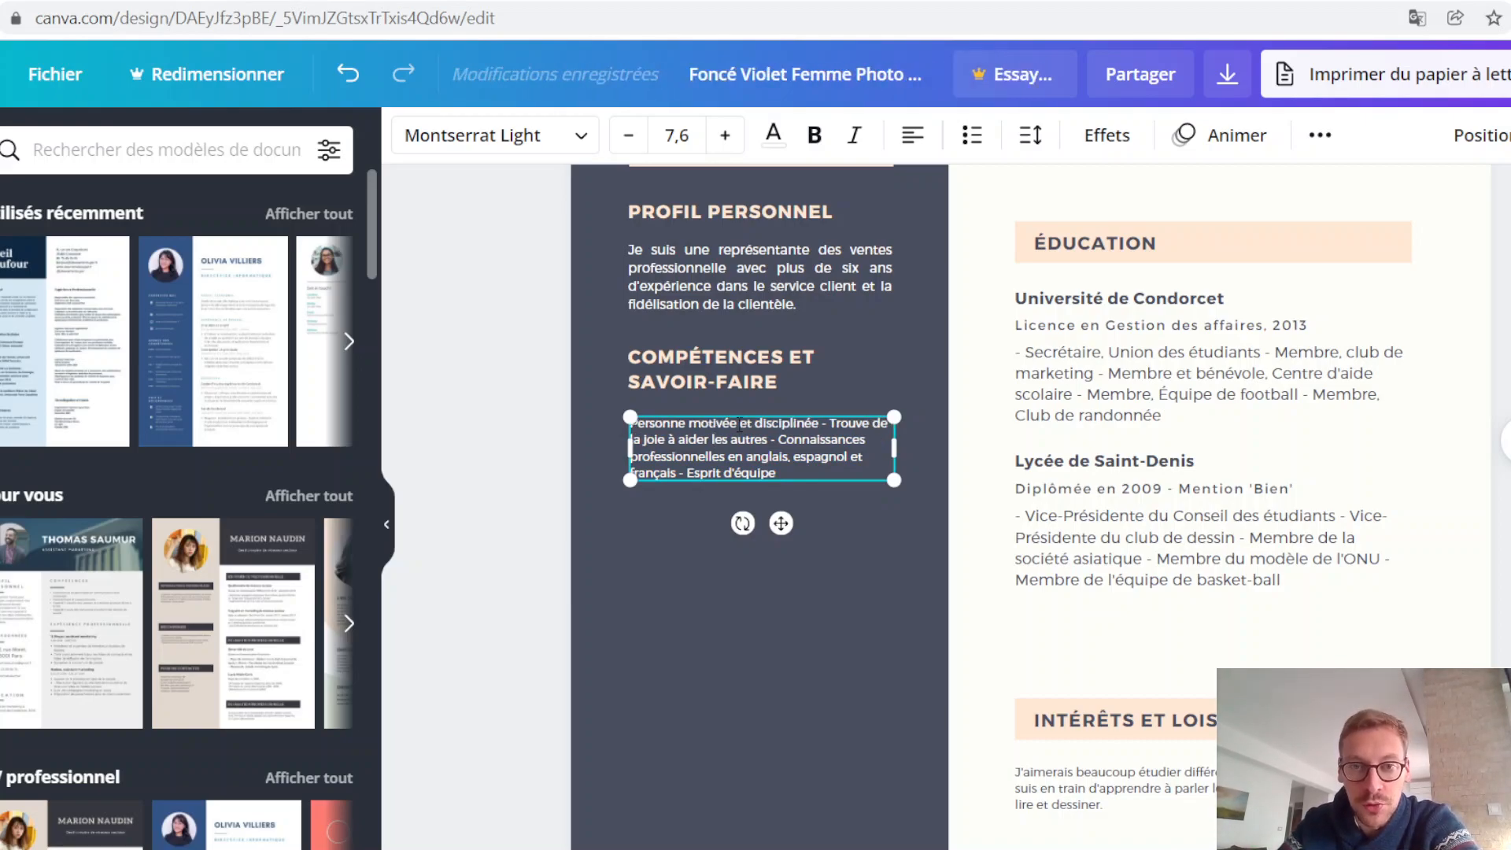
click(973, 138)
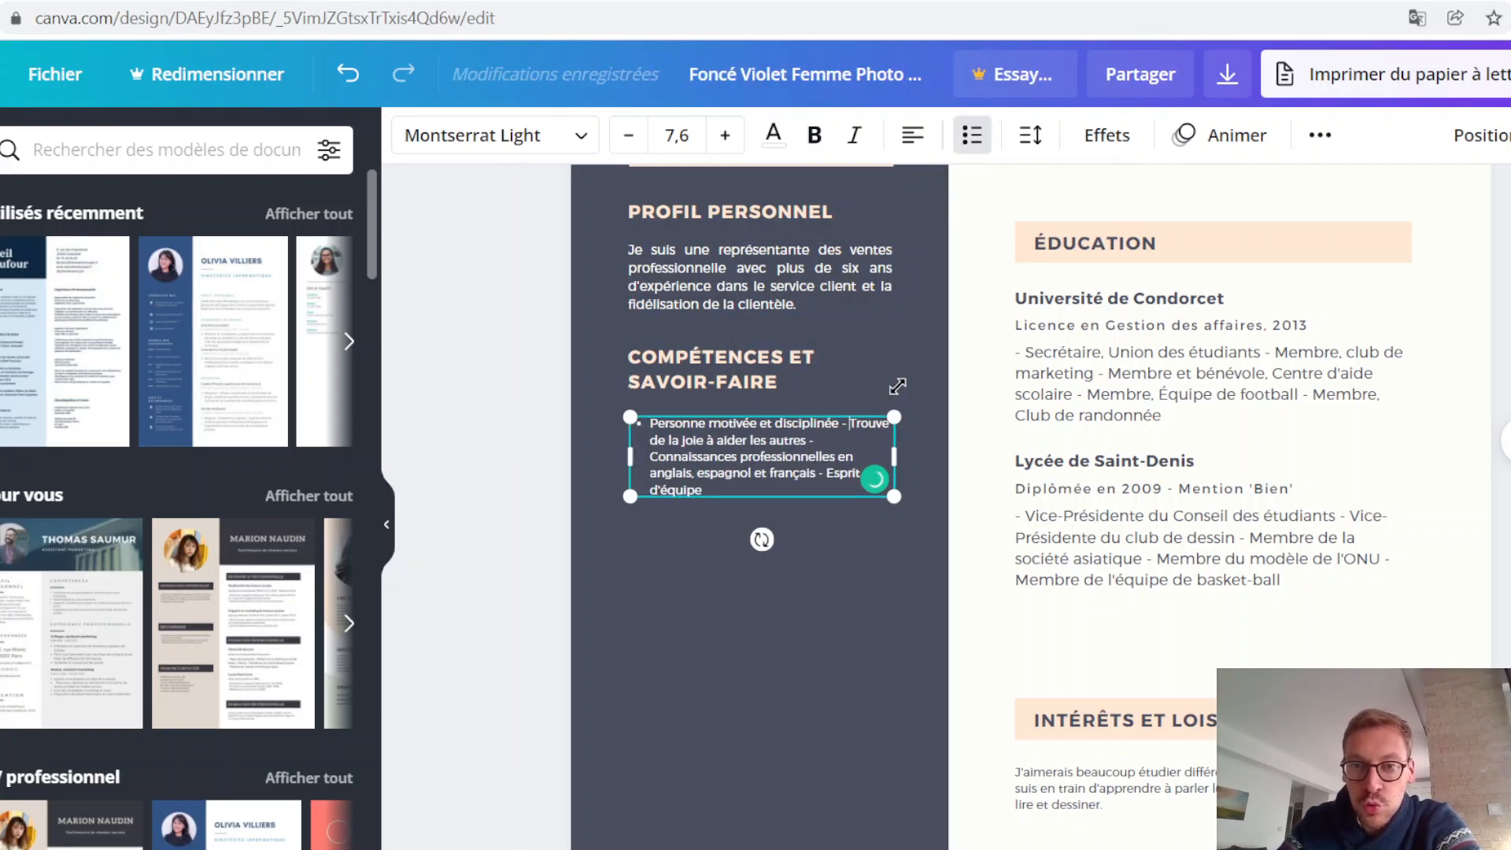
Step: Replace the remaining dashes in the skills text with line breaks so each of the four skills has its own bullet
key(BackSpace)
key(BackSpace)
key(BackSpace)
key(Return)
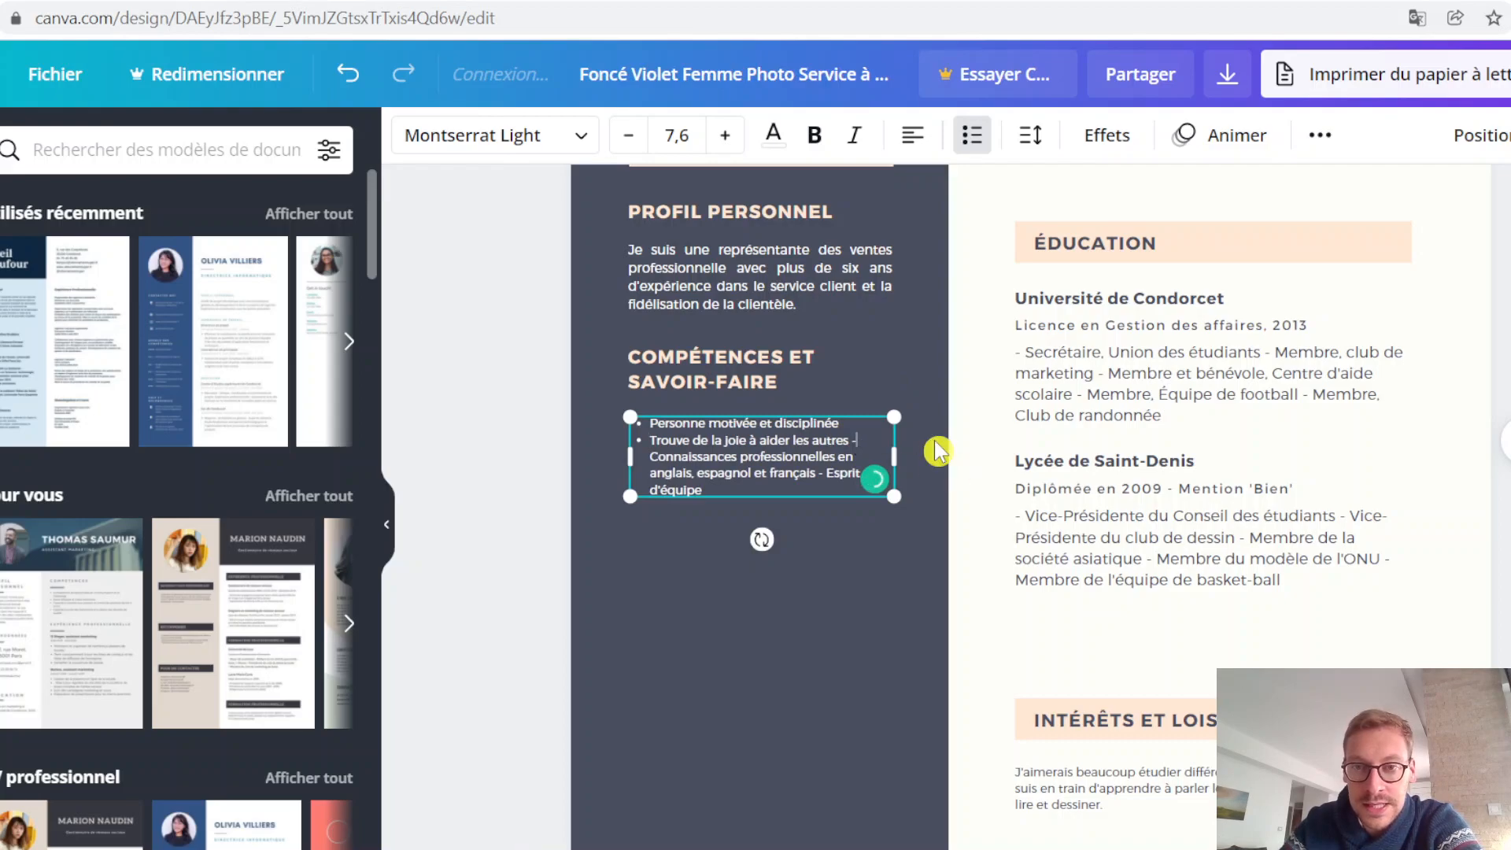
key(BackSpace)
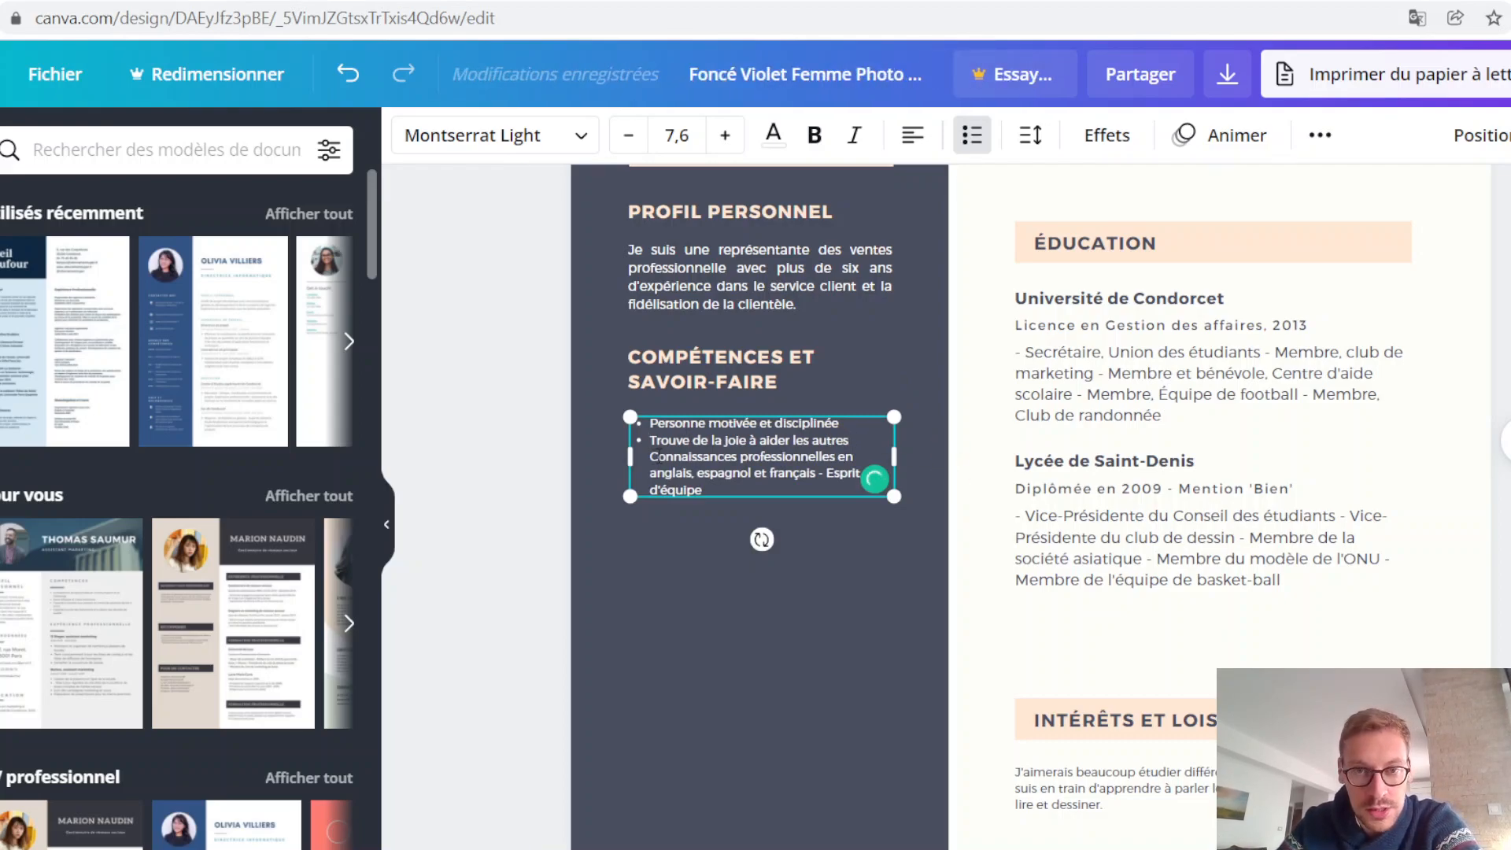
key(Delete)
key(Return)
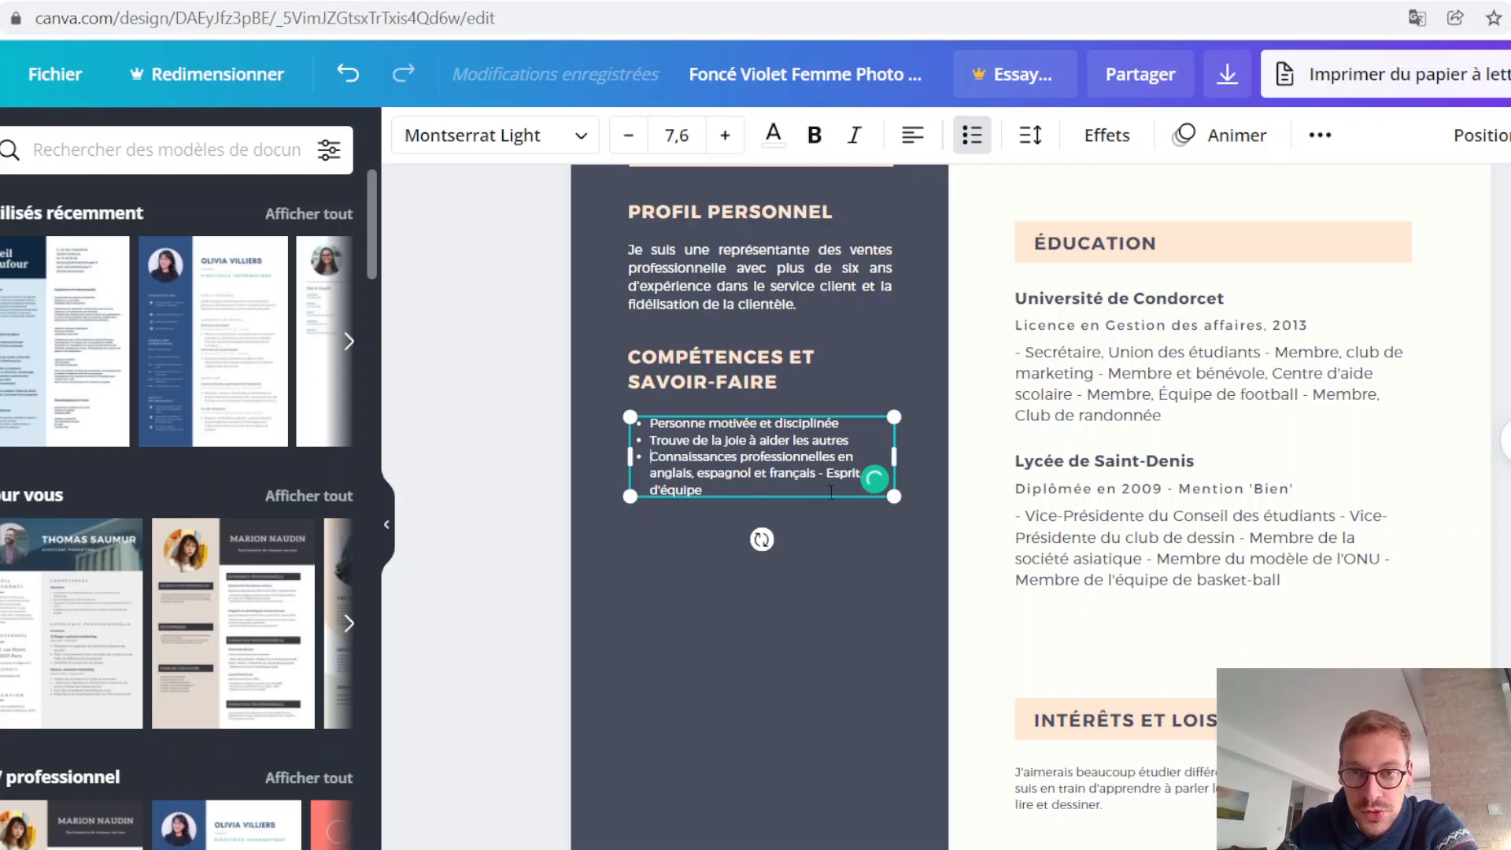
key(BackSpace)
key(BackSpace)
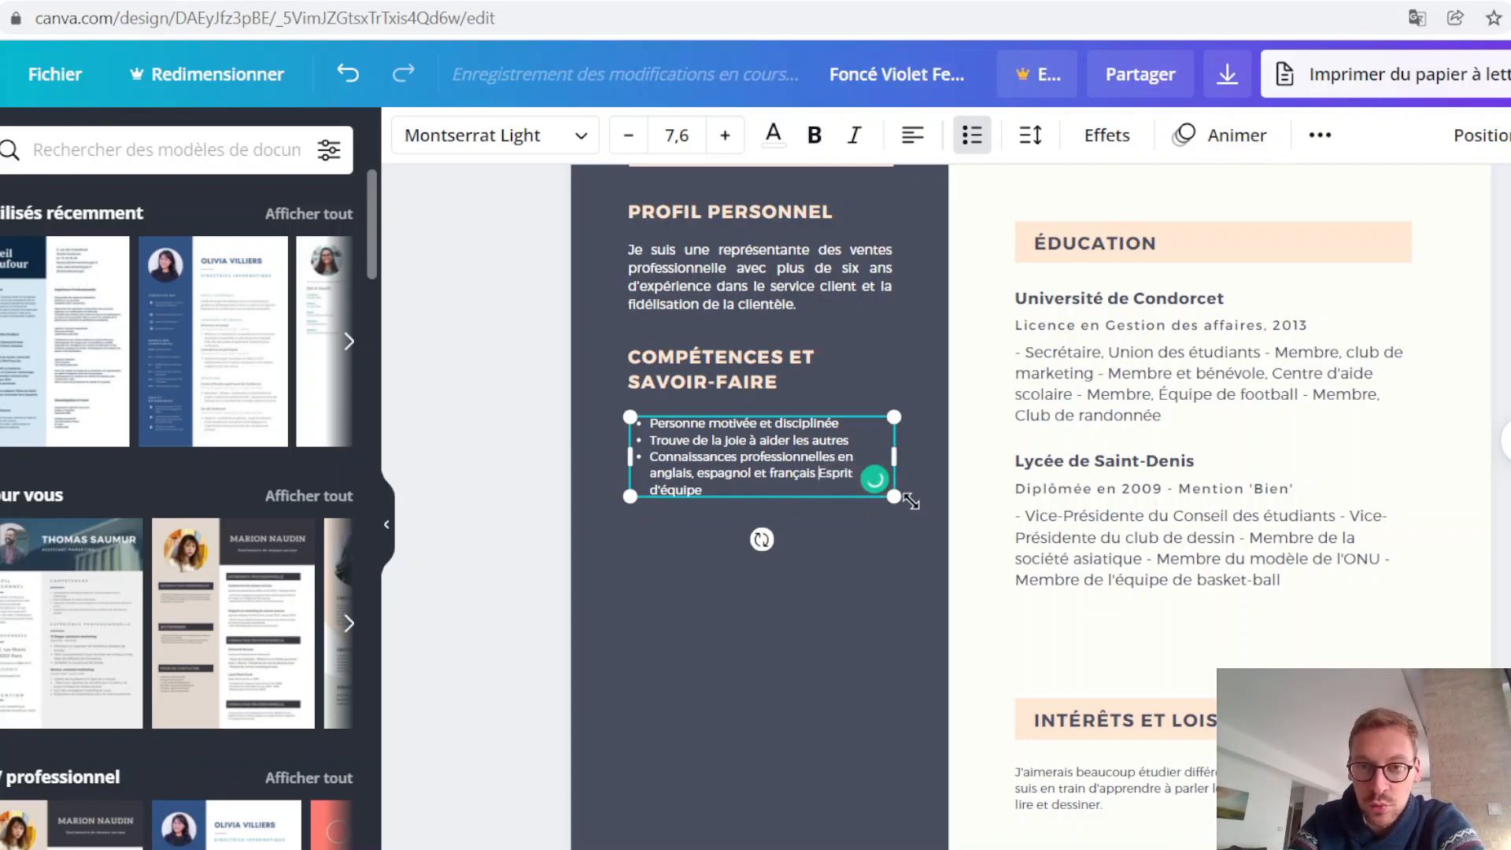
key(Return)
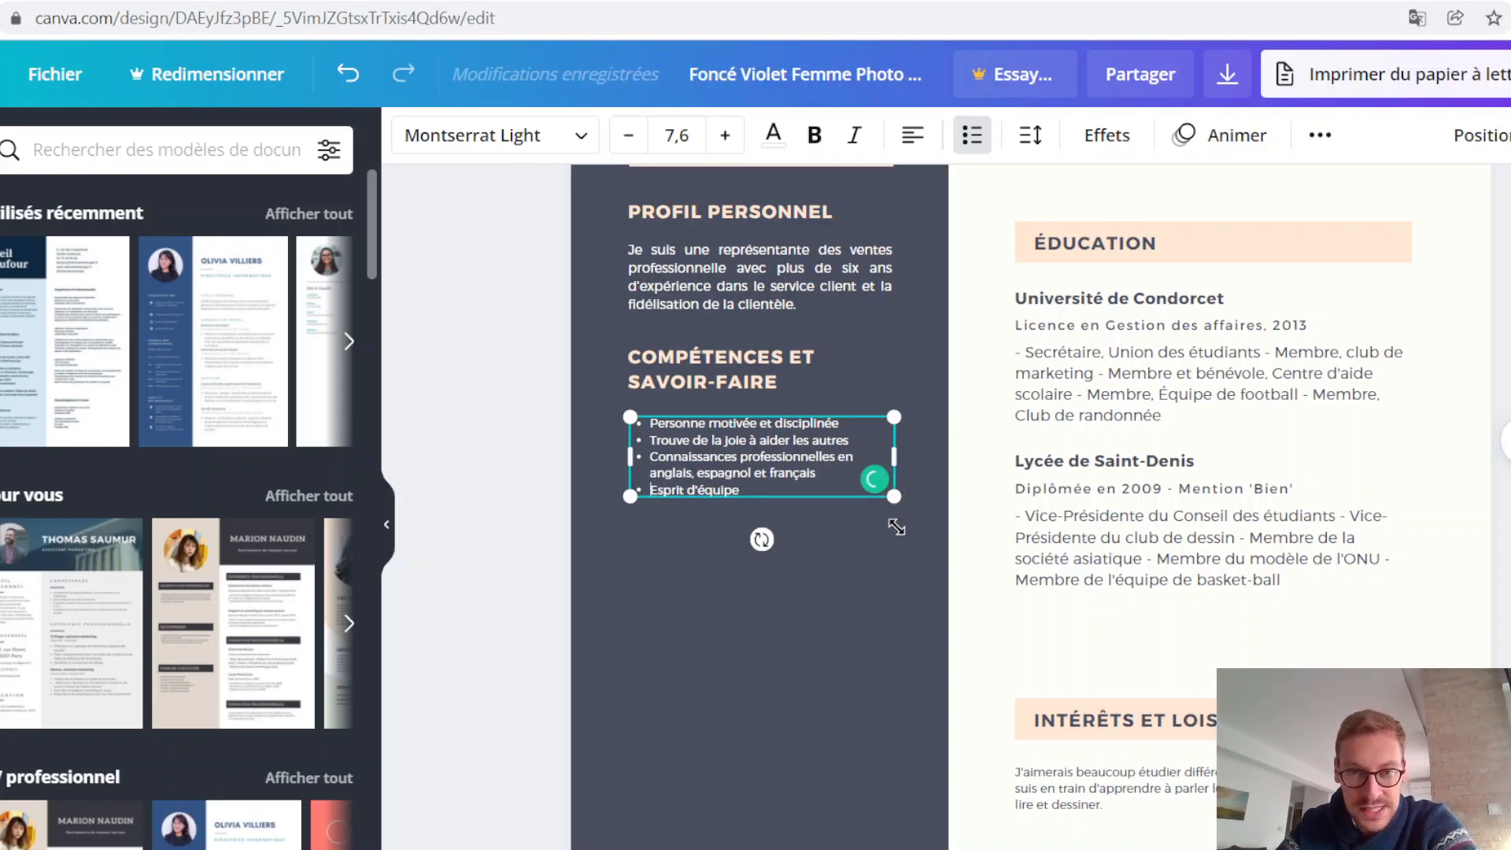
click(858, 598)
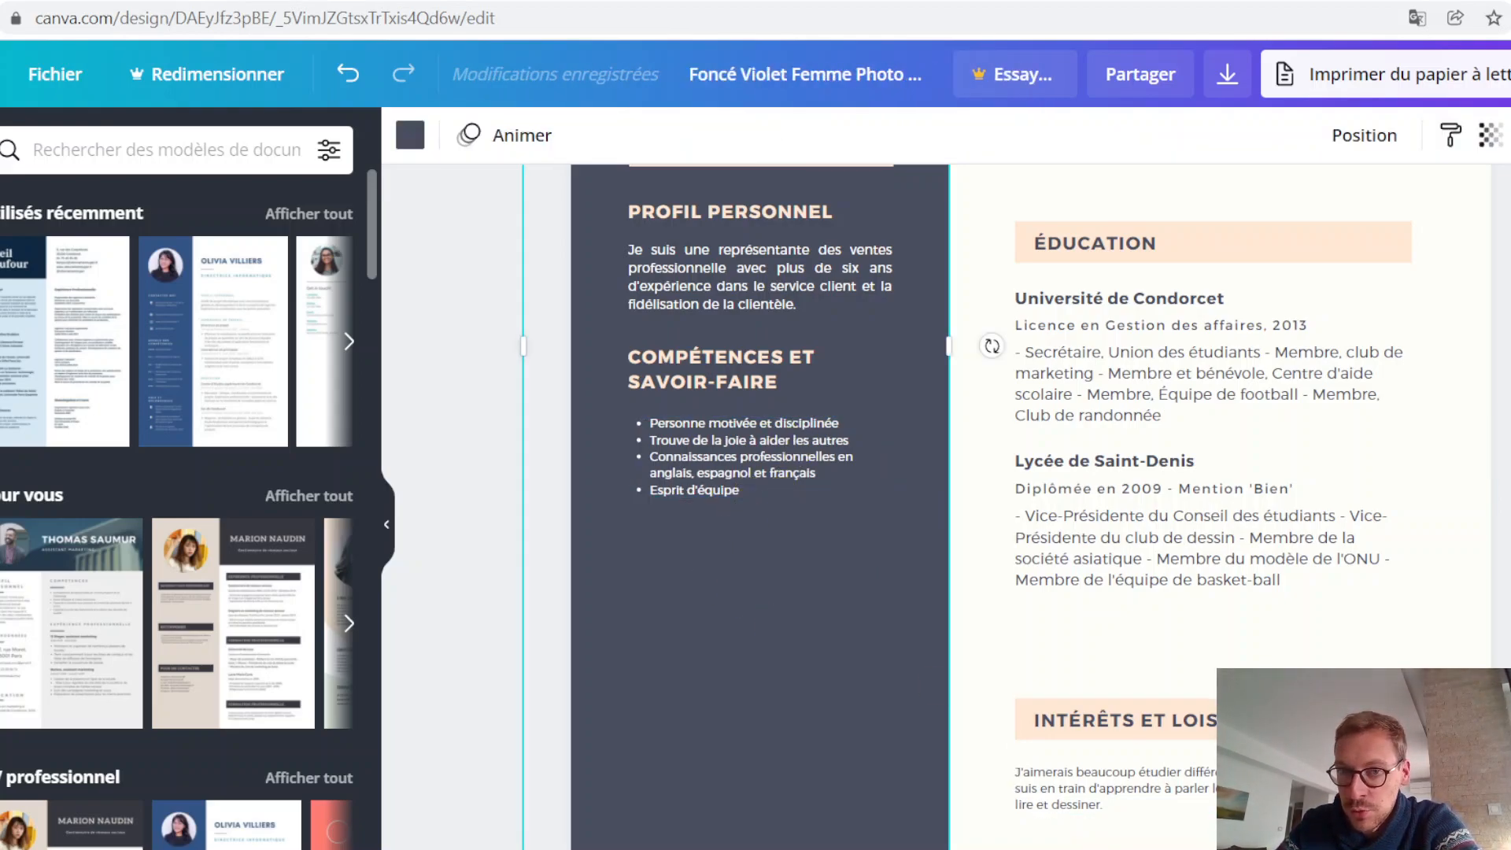
scroll(866, 504, up, 2)
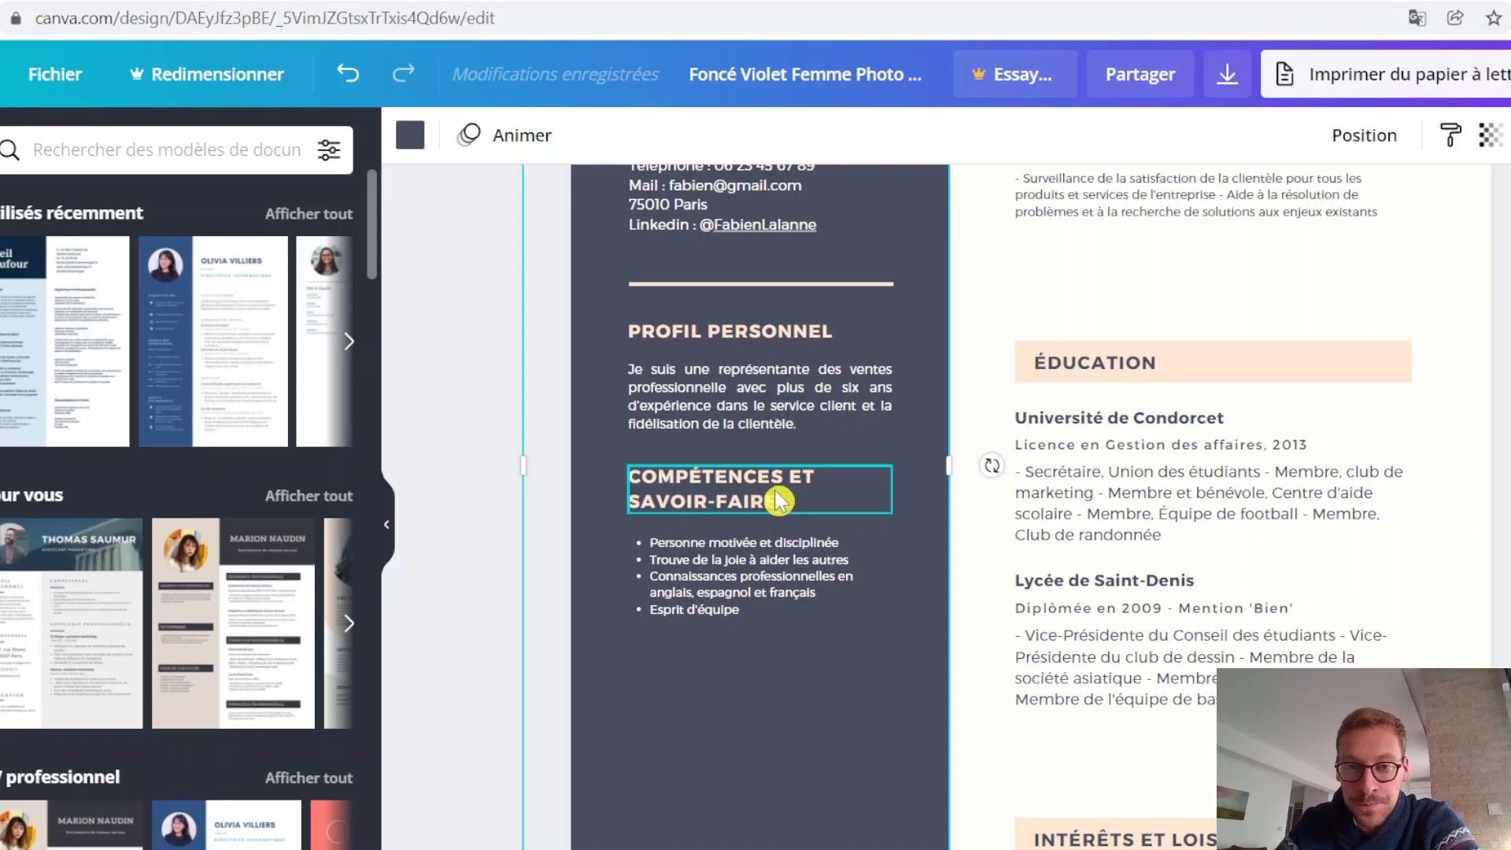
Step: Duplicate the COMPÉTENCES ET SAVOIR-FAIRE heading below the skills list and change the copy's text to QUALITÉS
scroll(965, 506, down, 2)
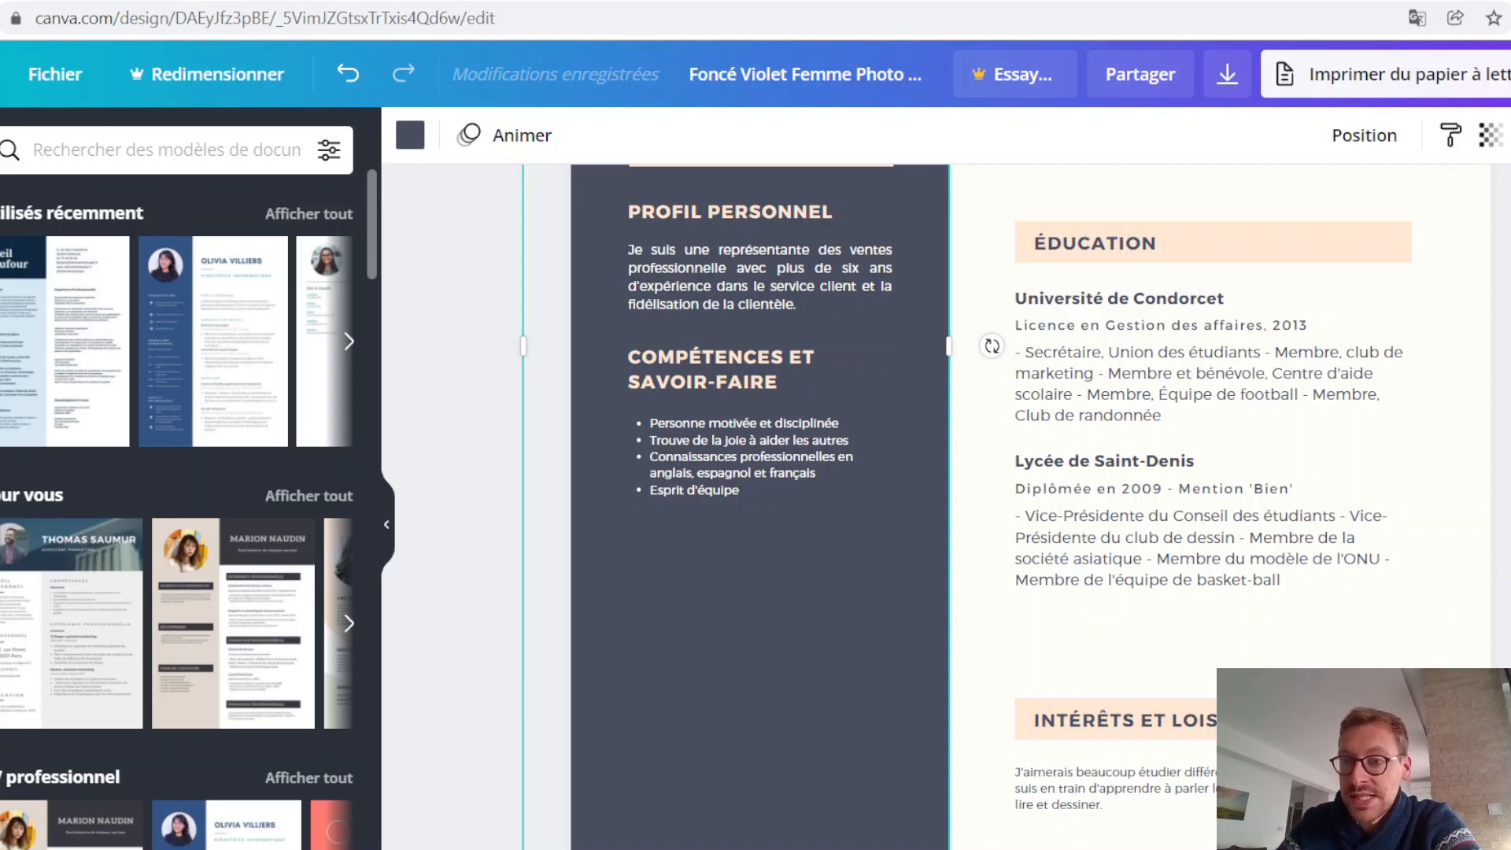
click(831, 386)
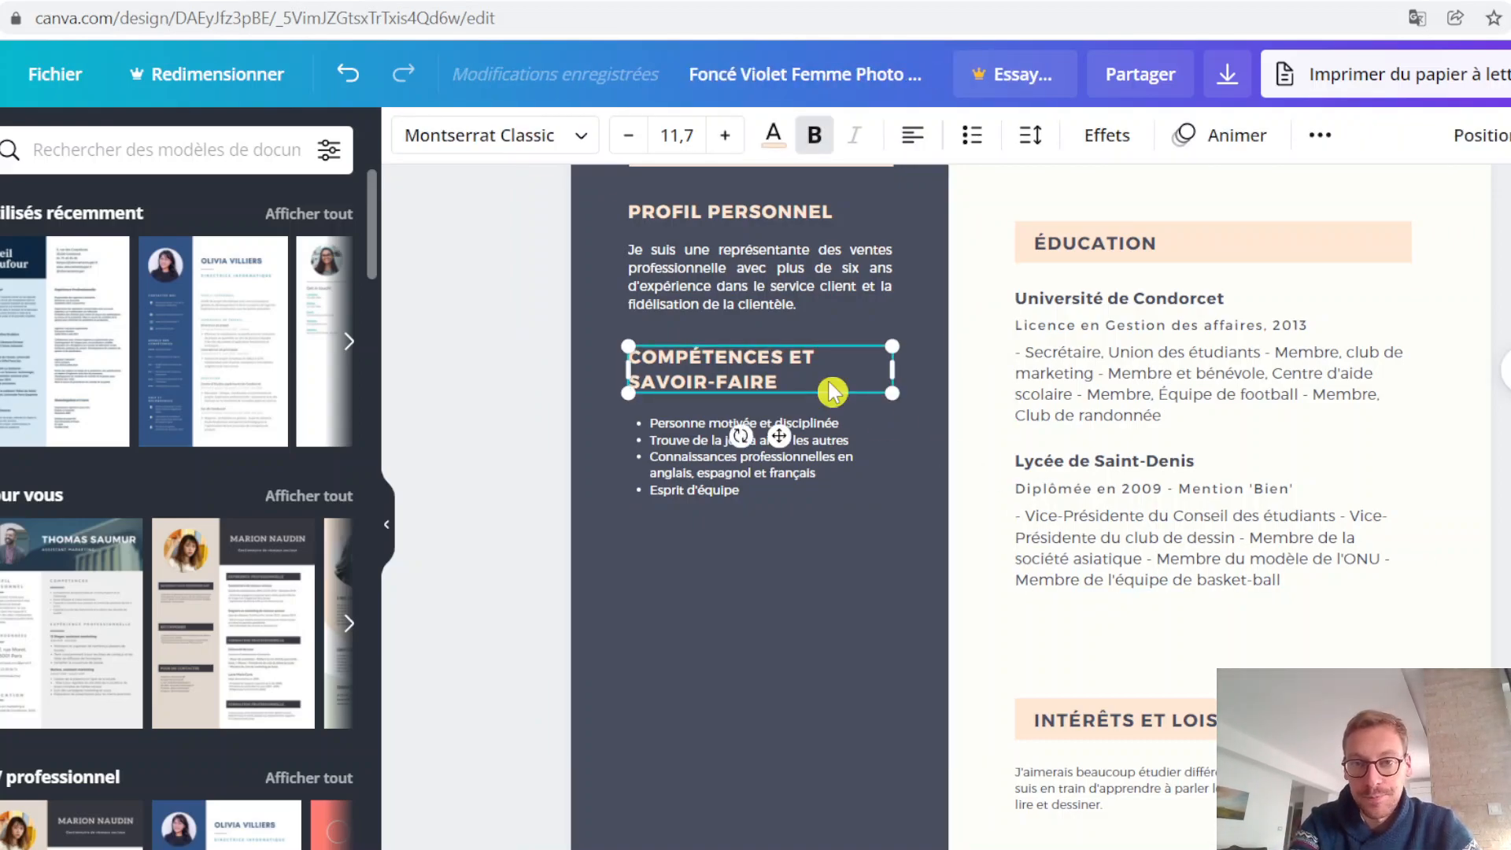
drag(824, 396, 824, 560)
double_click(809, 570)
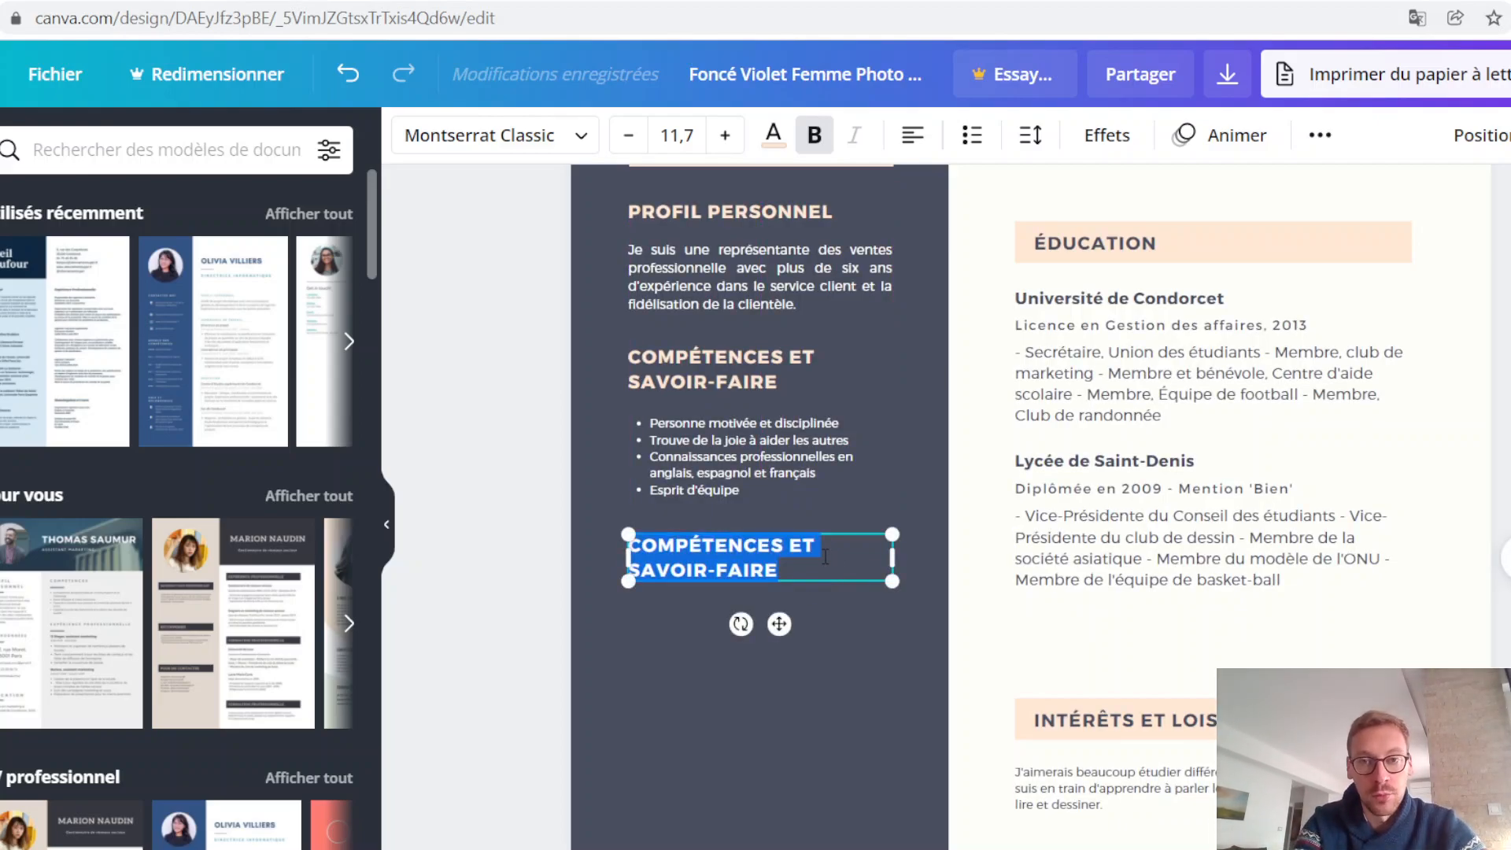
text(QU)
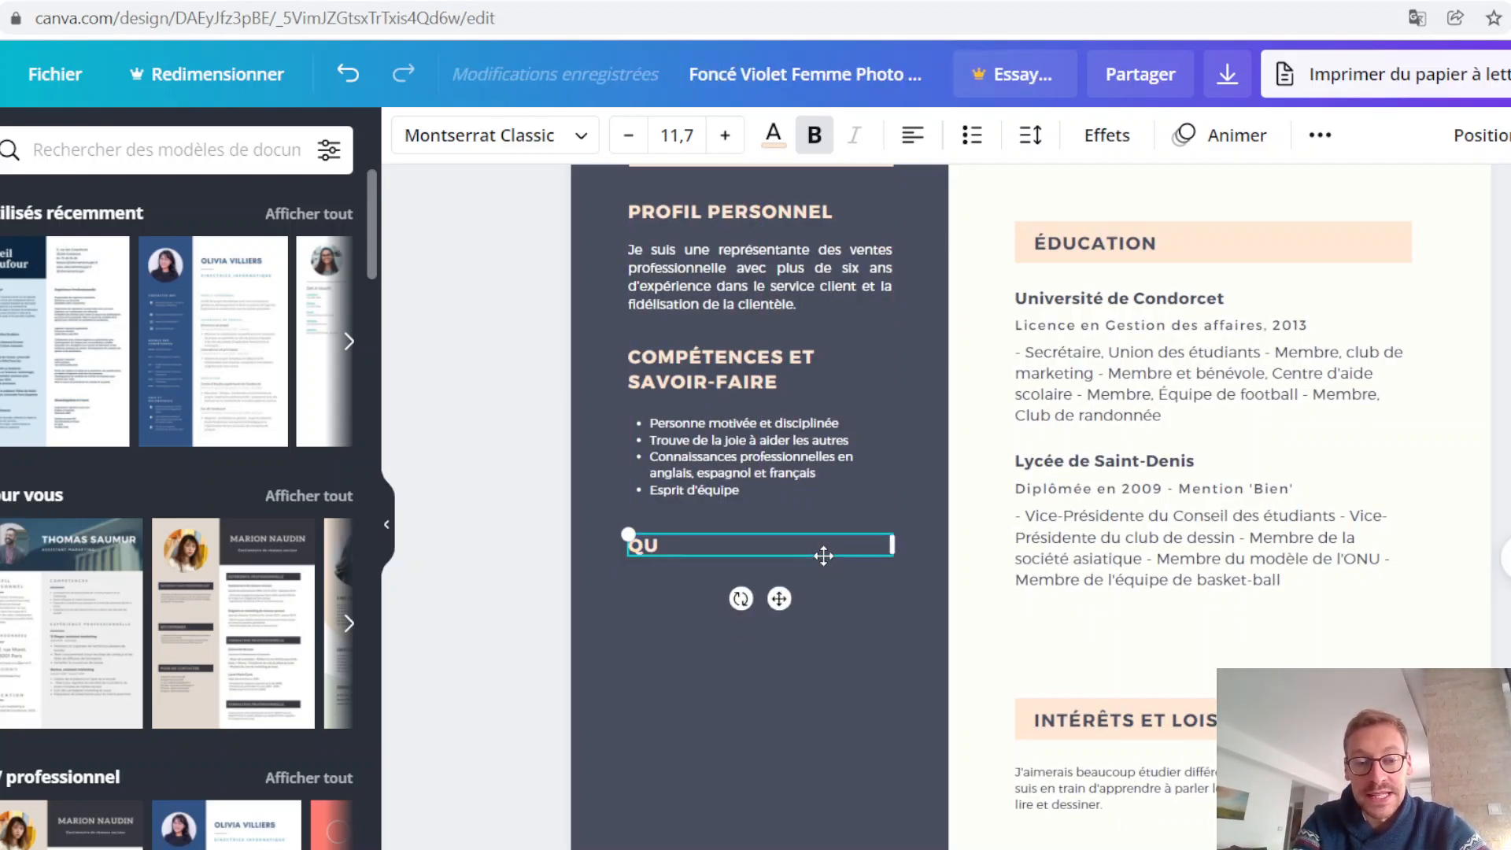
text(ALITÉS)
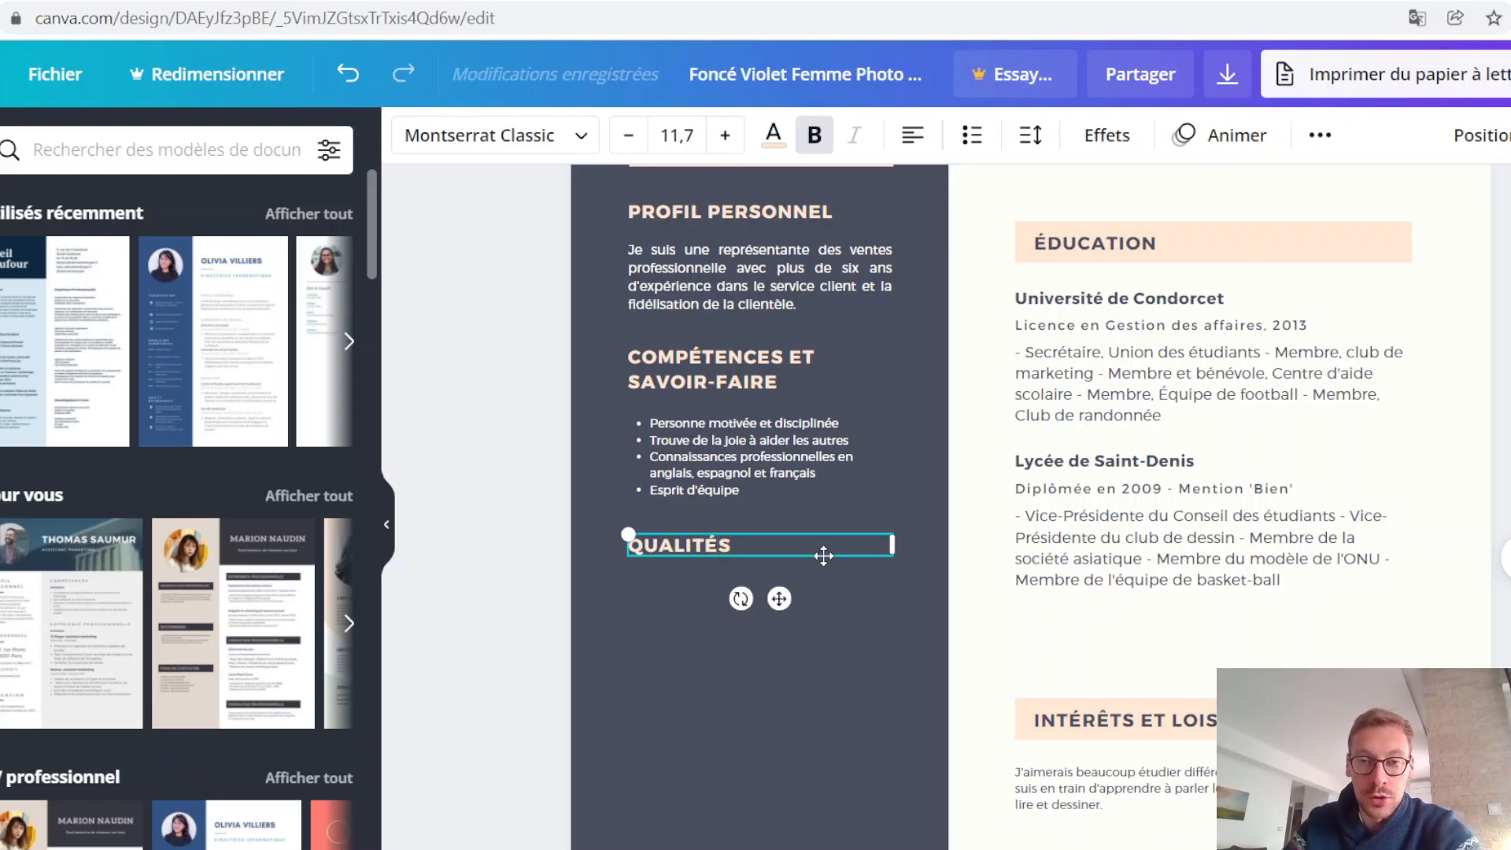
Step: Duplicate the bulleted skills list and place the copy beneath the QUALITÉS heading, aligned with it
click(783, 492)
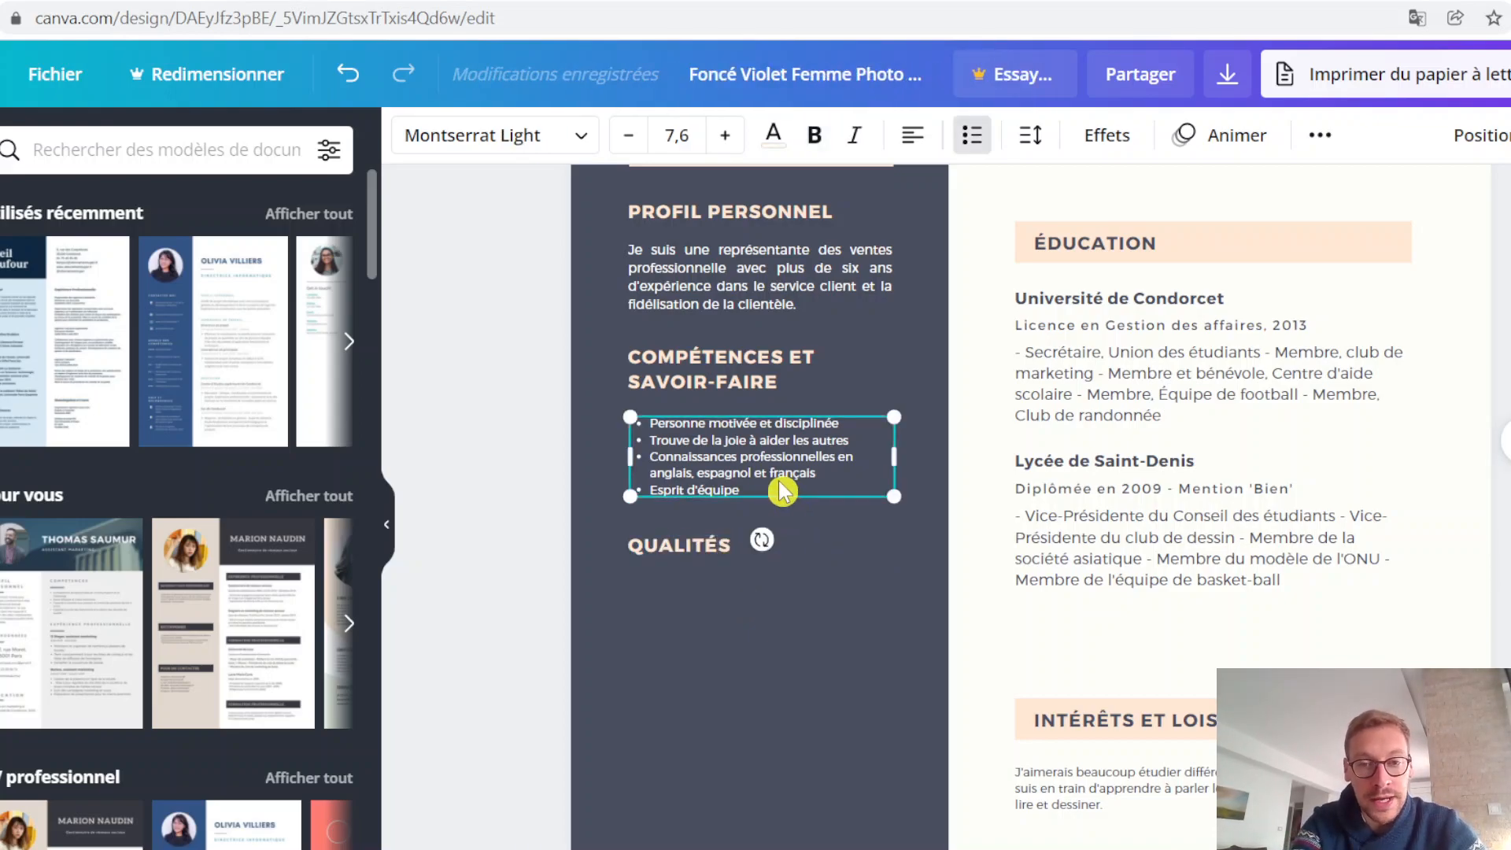
key(ctrl+v)
drag(859, 520, 841, 639)
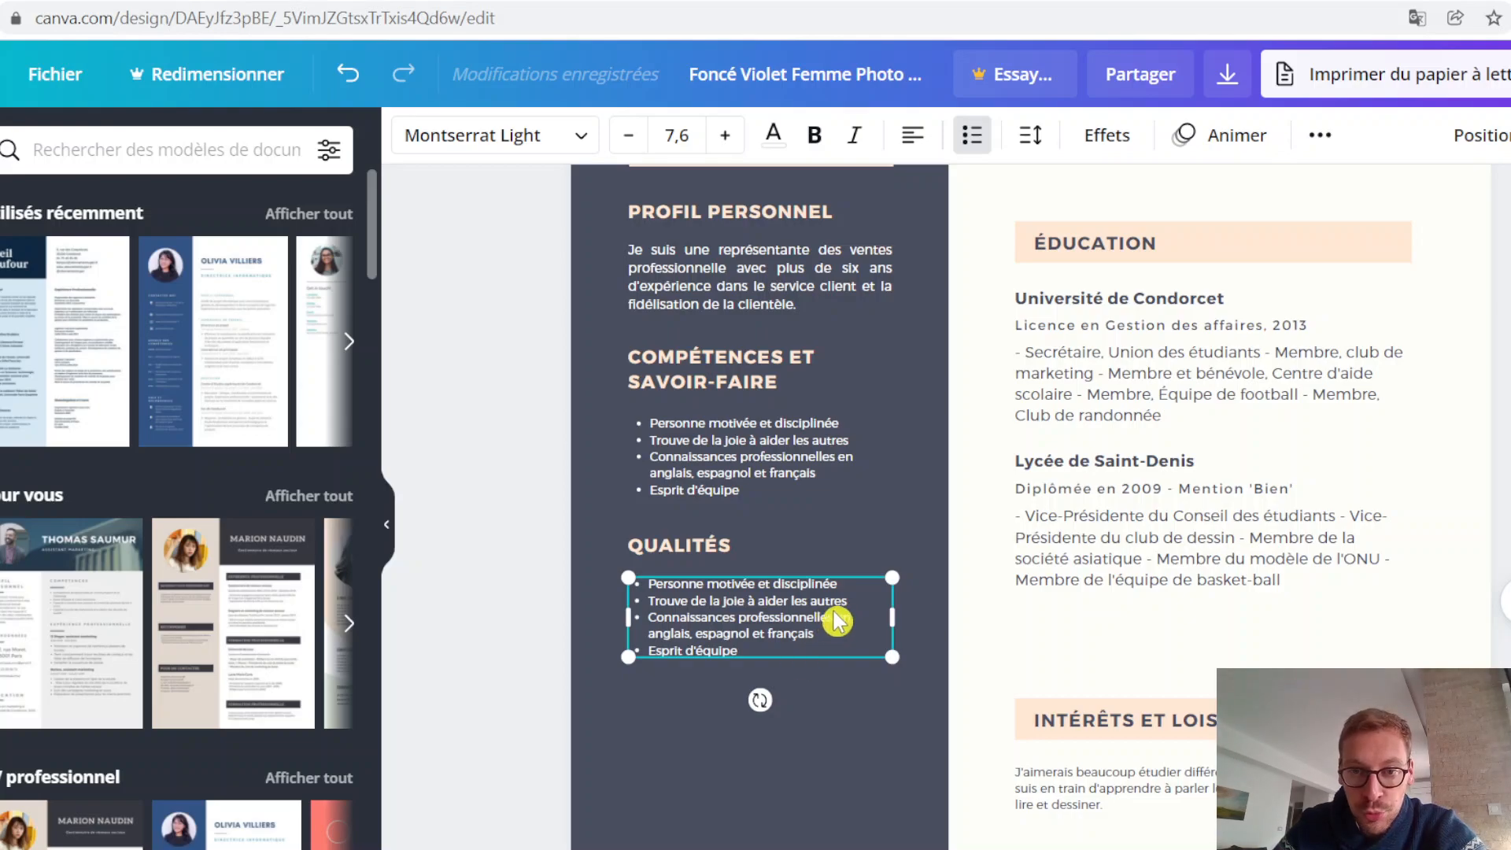
Step: Replace the copied list's text under QUALITÉS with the bullets Curiosité and Prise d'initiative
click(777, 641)
drag(769, 653, 662, 577)
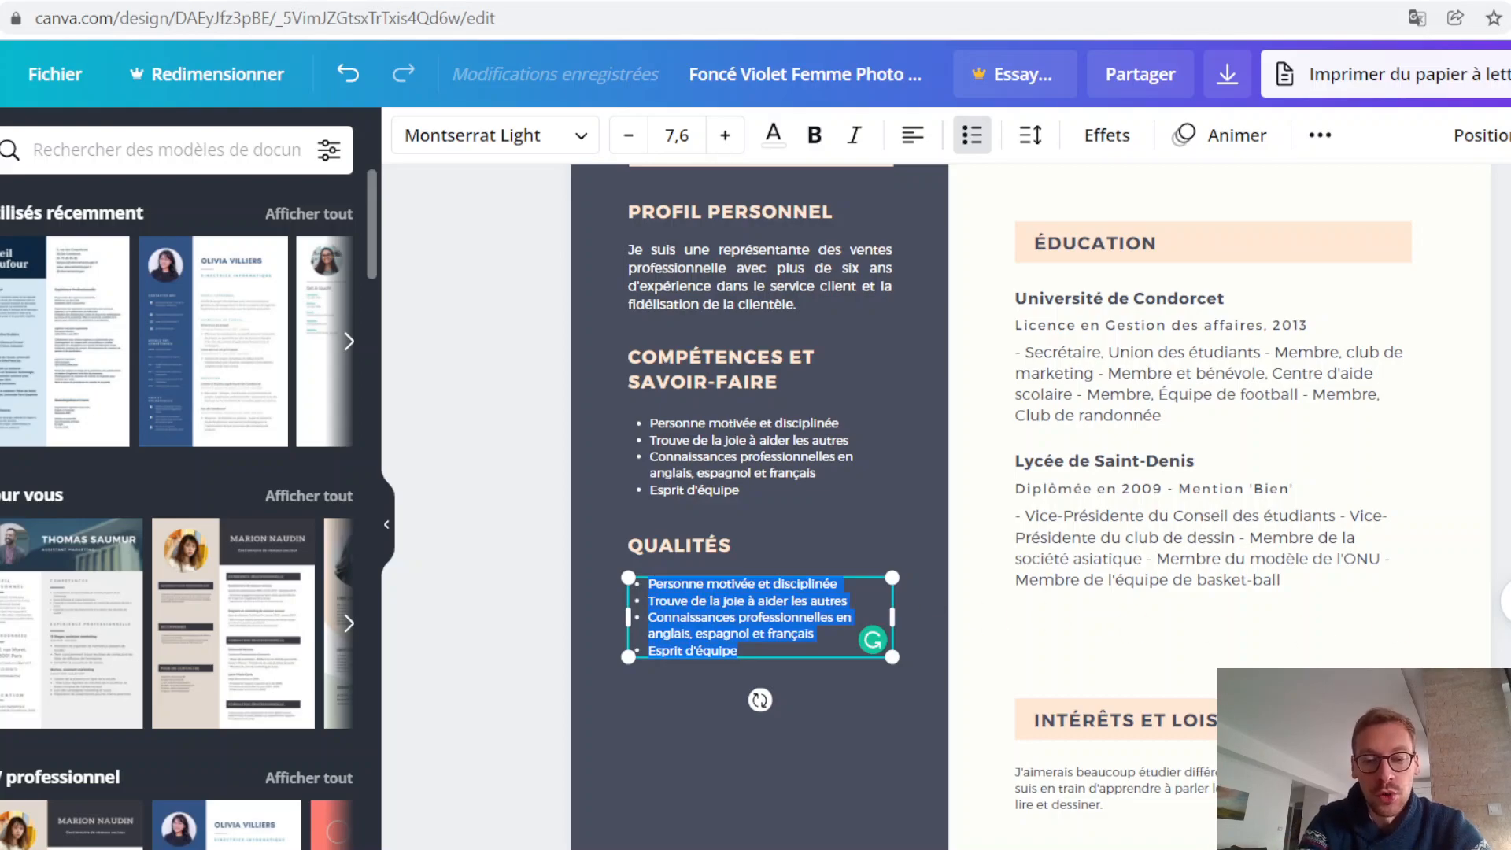
text(Curiosité)
key(Return)
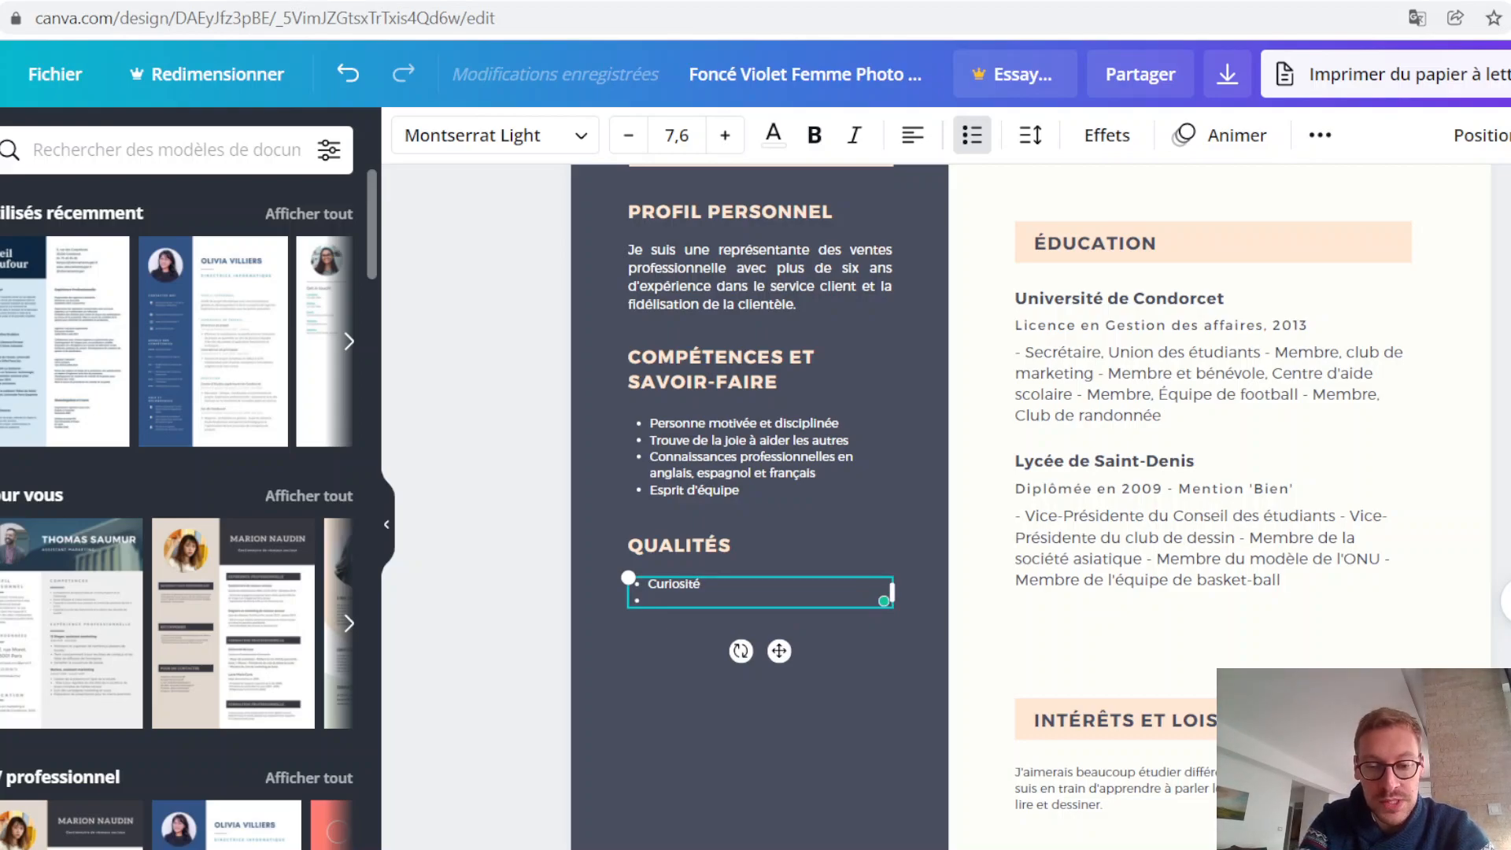
text(Prise d)
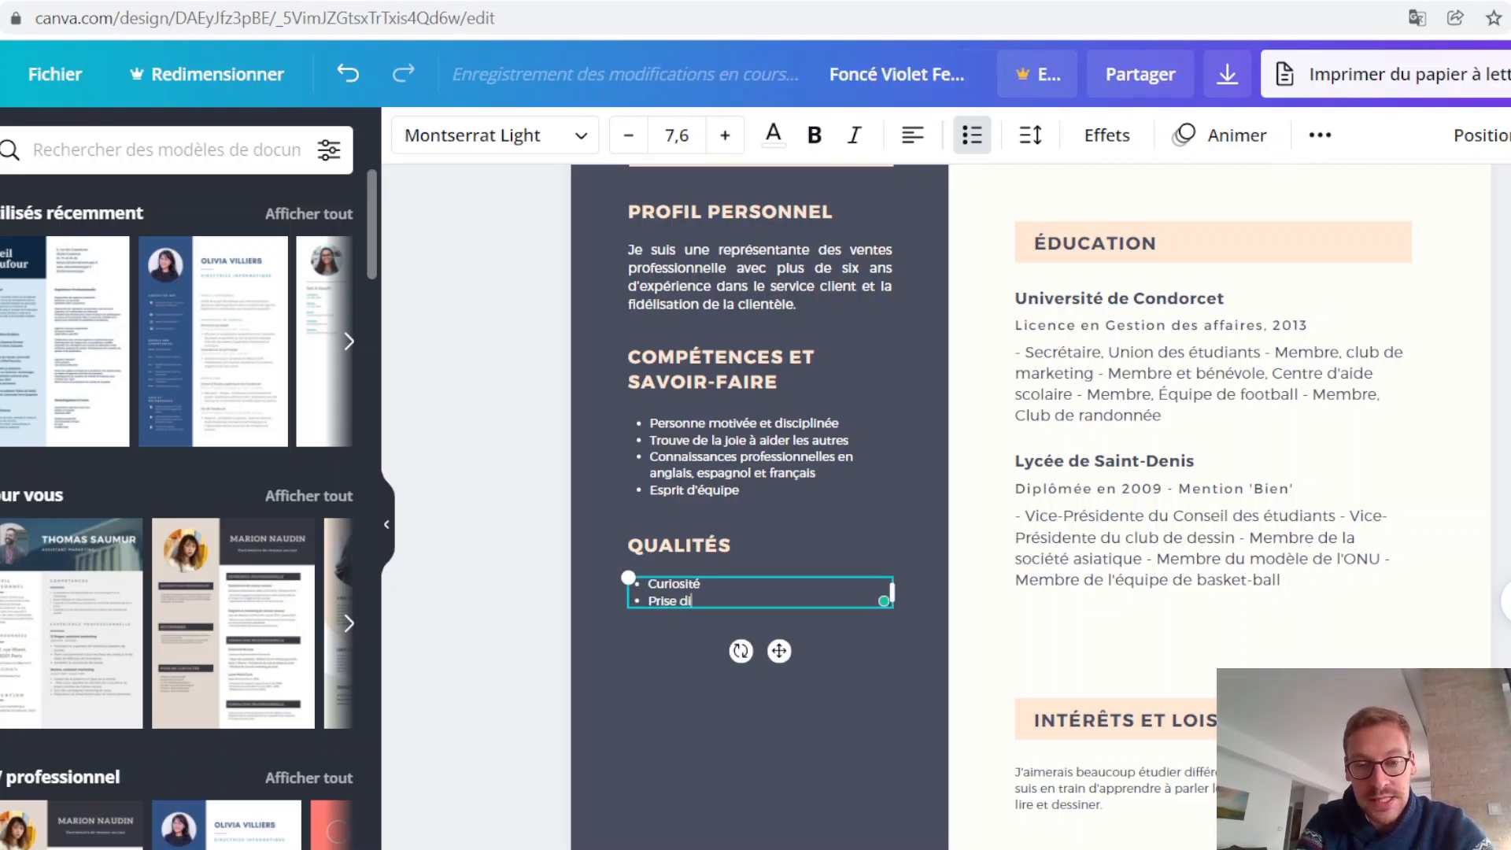
text('initiative)
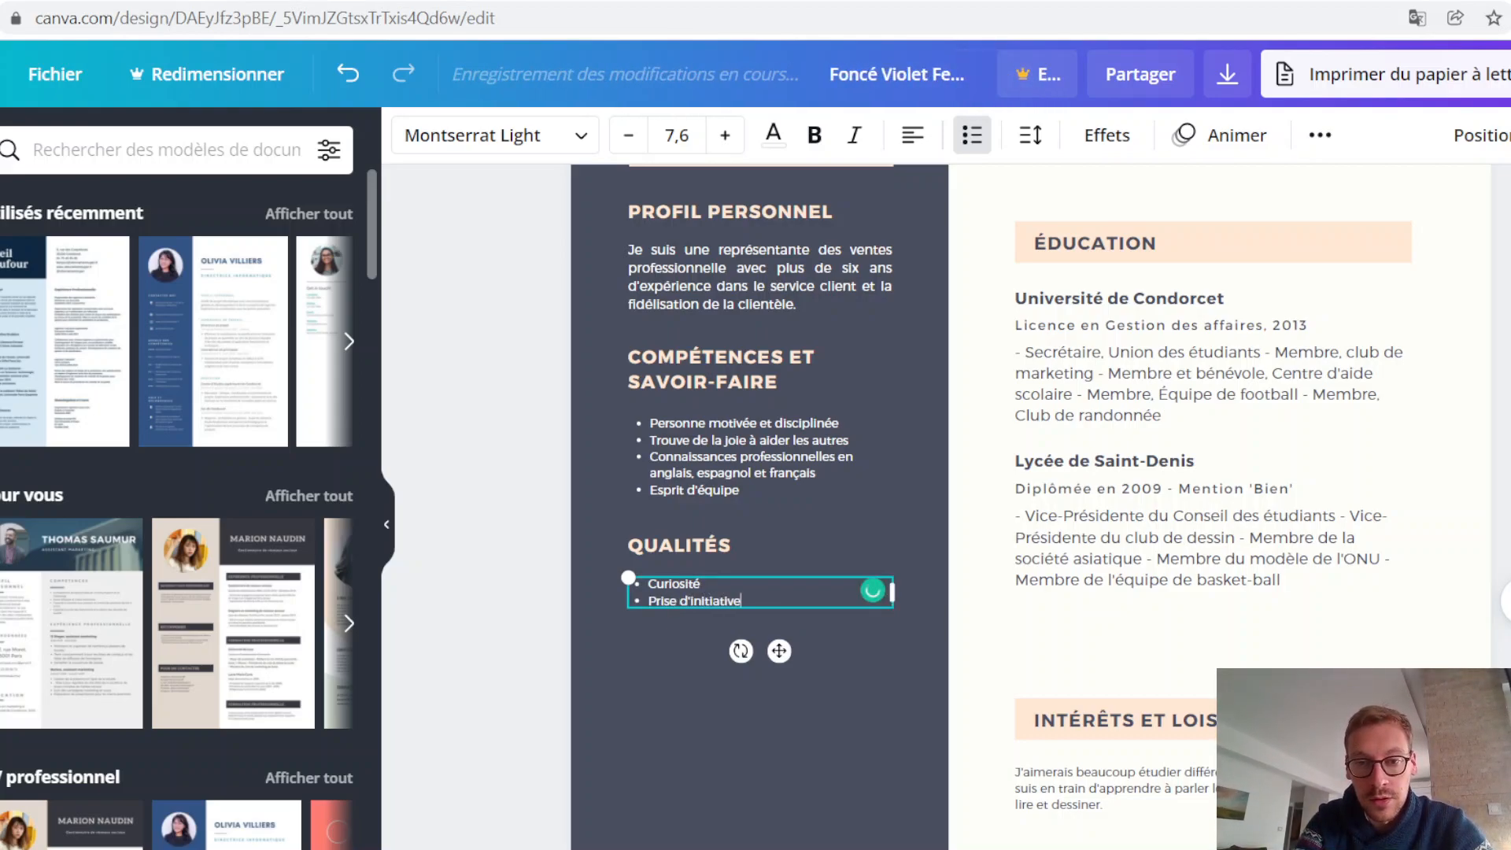
Step: Add the bullets Capacité d'innovation and Esprit d'équipe to the QUALITÉS list
key(Return)
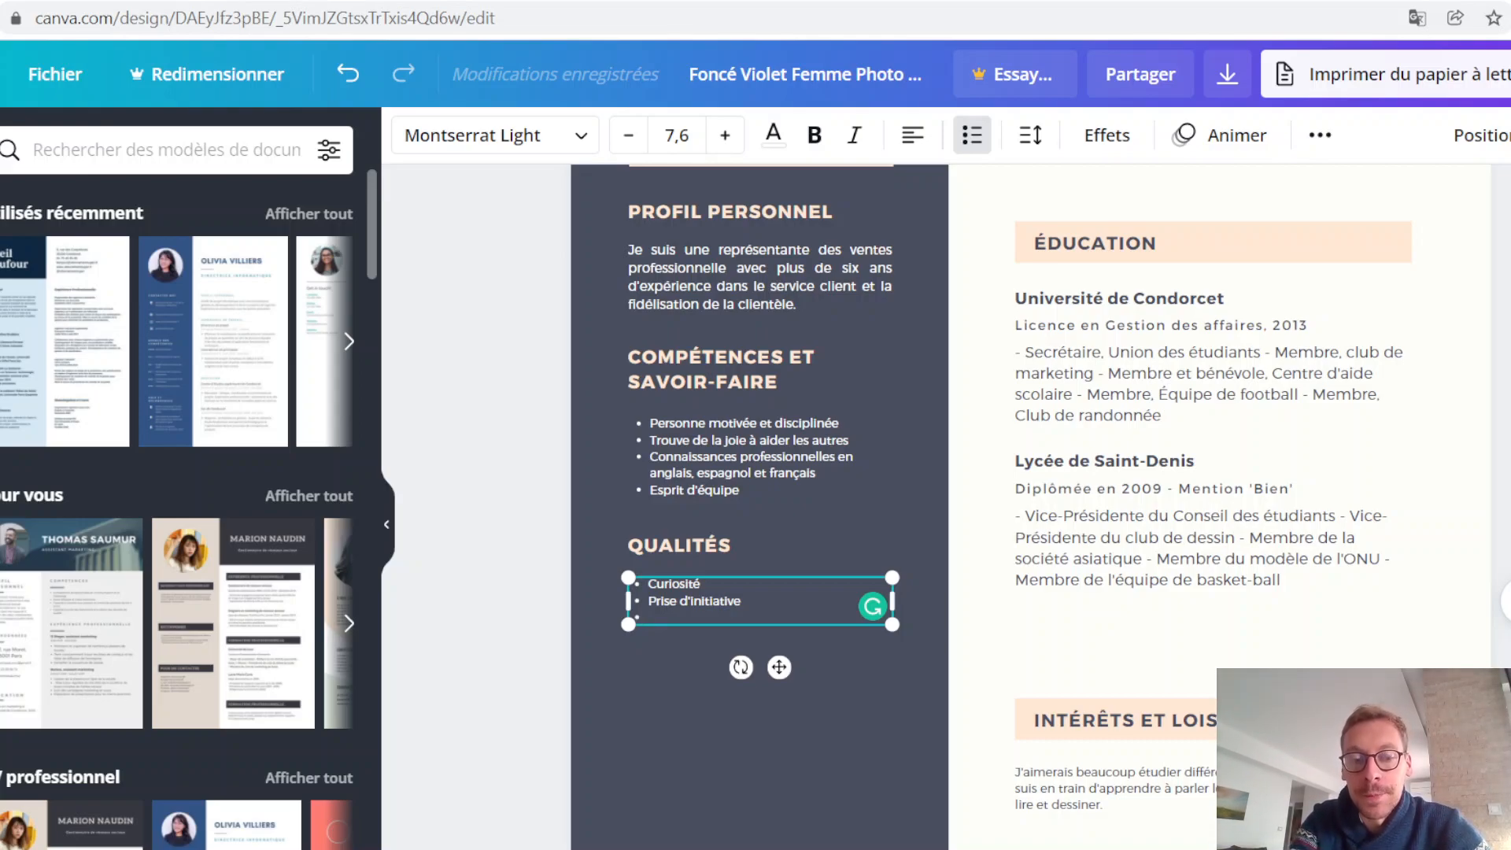
text(Innov)
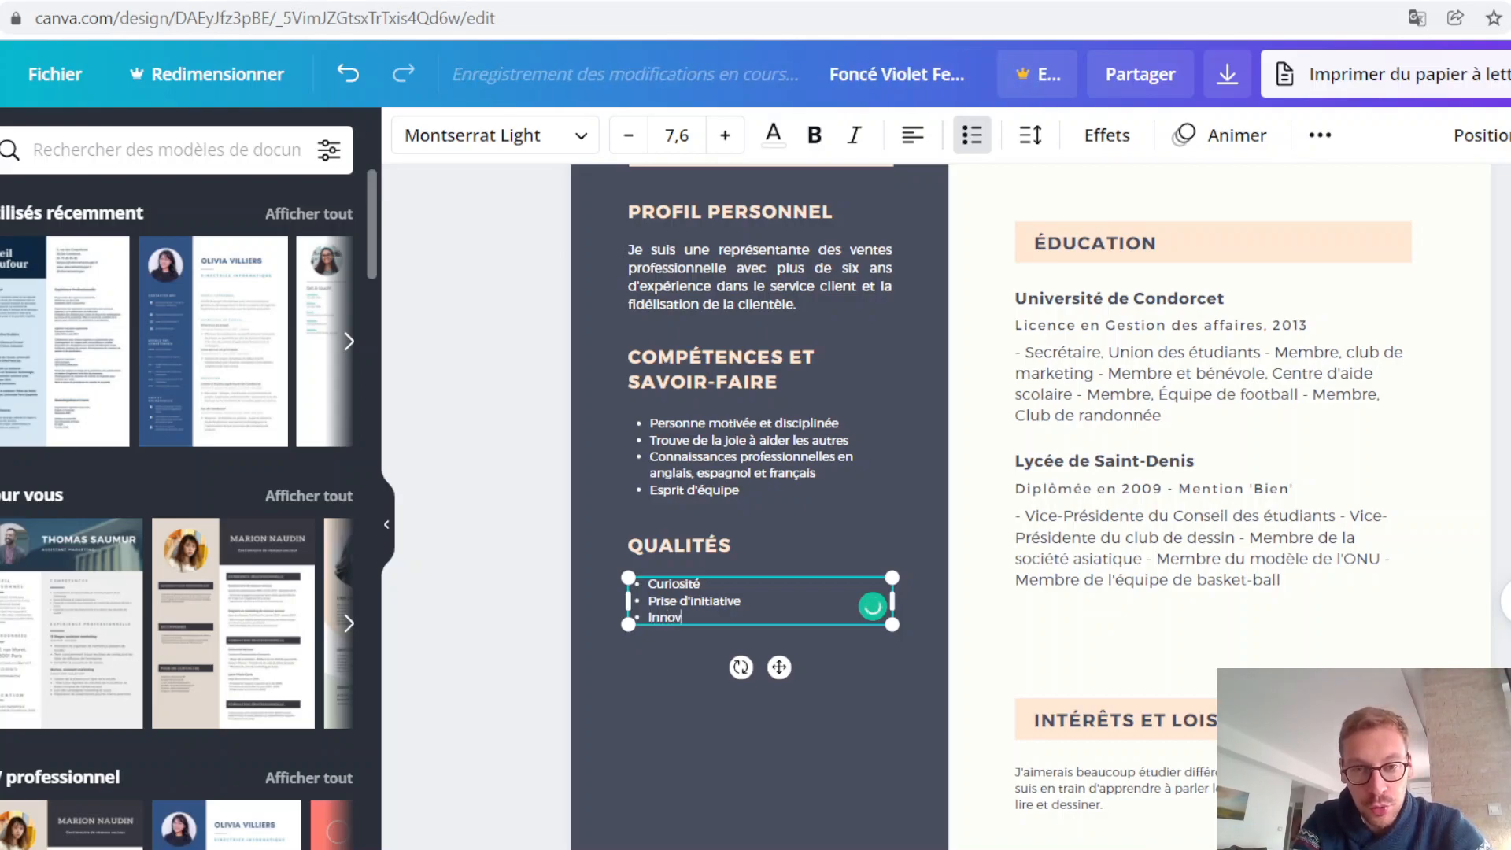
key(BackSpace)
key(BackSpace)
key(BackSpace)
key(BackSpace)
key(BackSpace)
text(Capa)
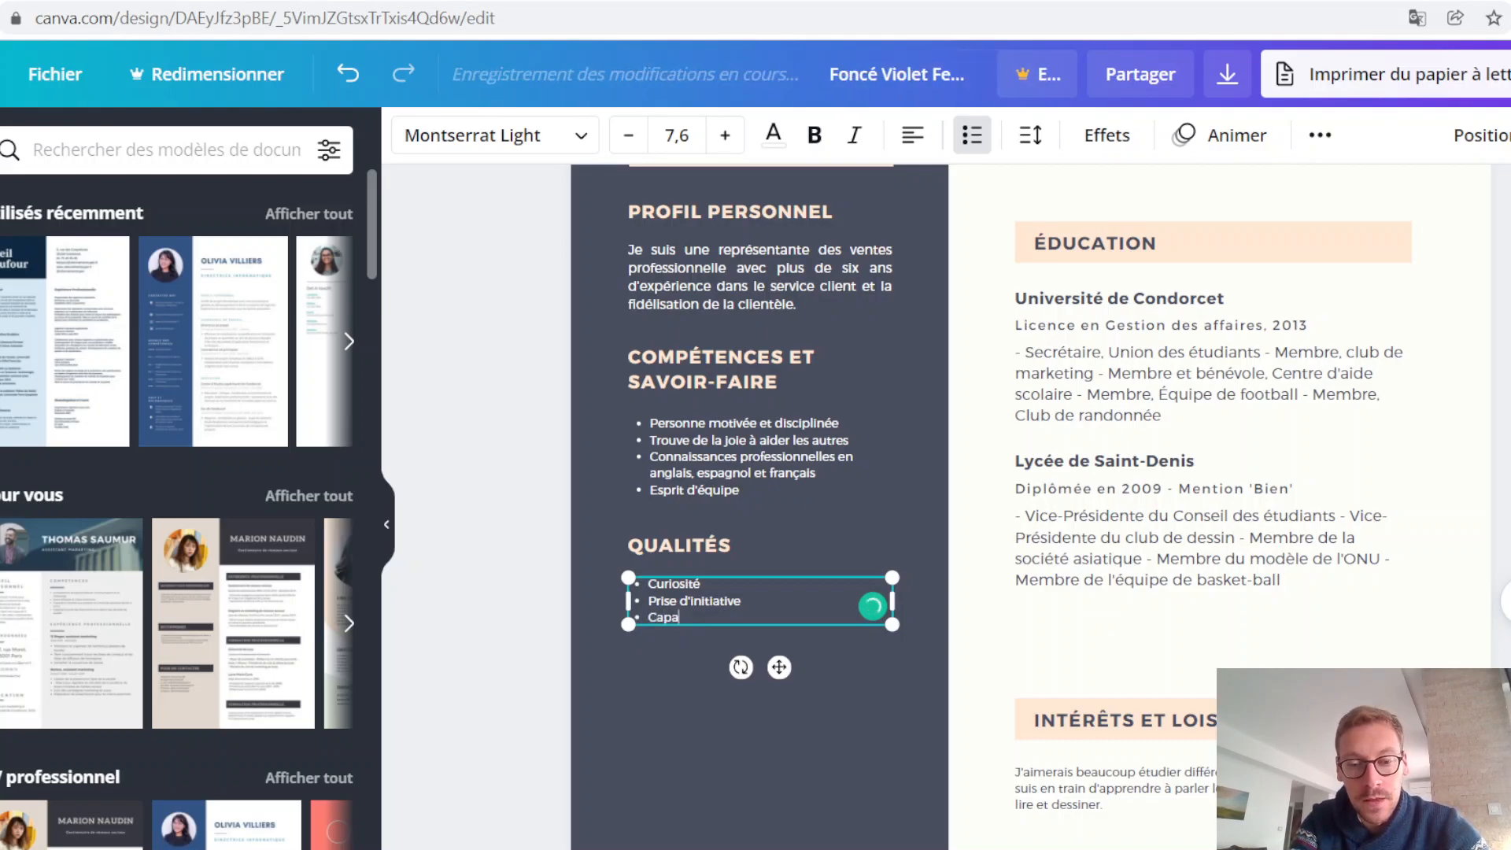
text(cité d'innovation)
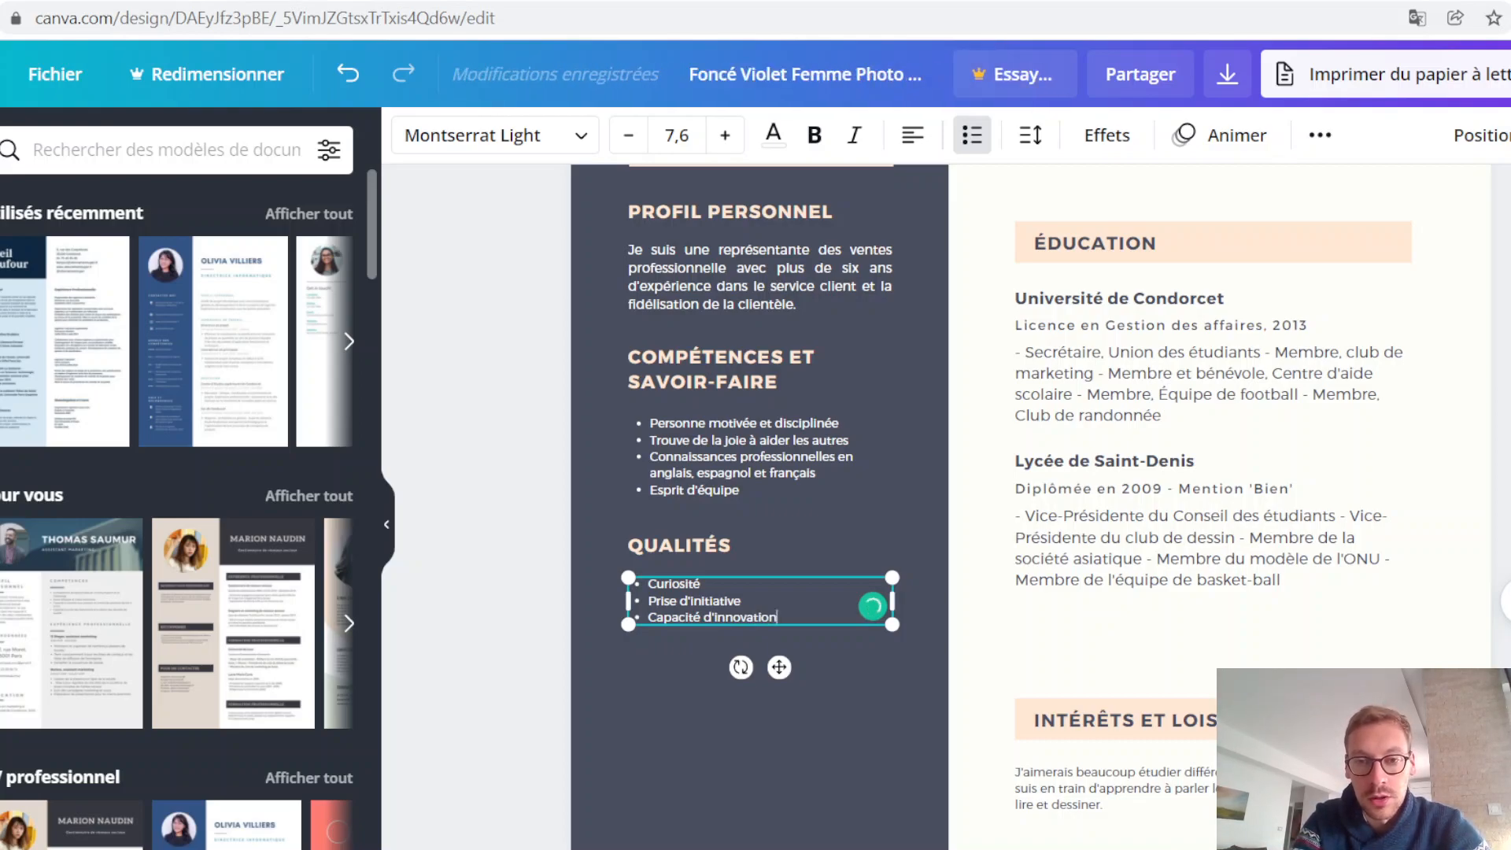
key(Return)
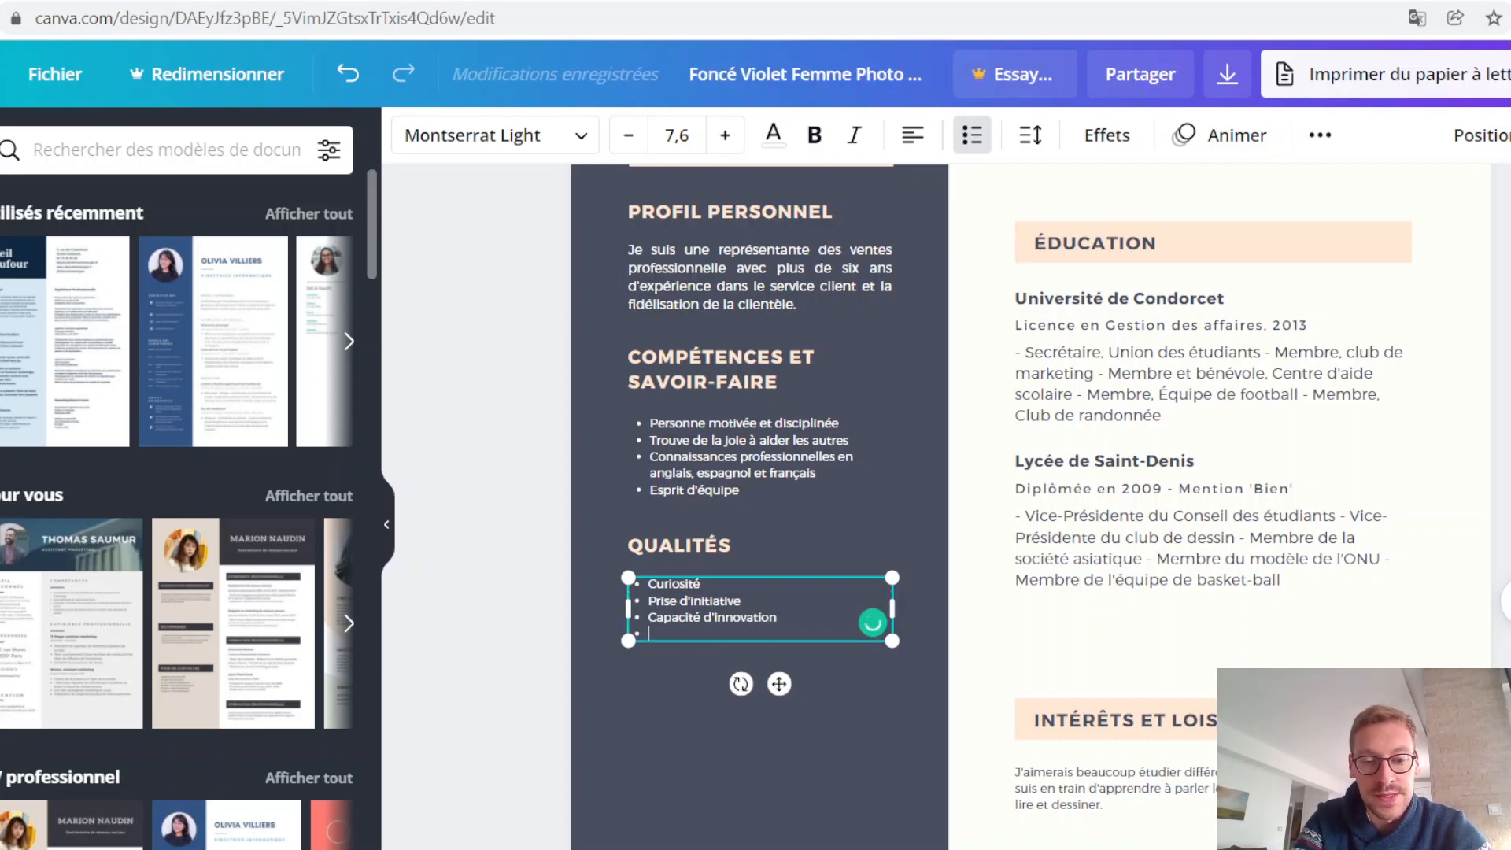
text(Esprit d'équipe)
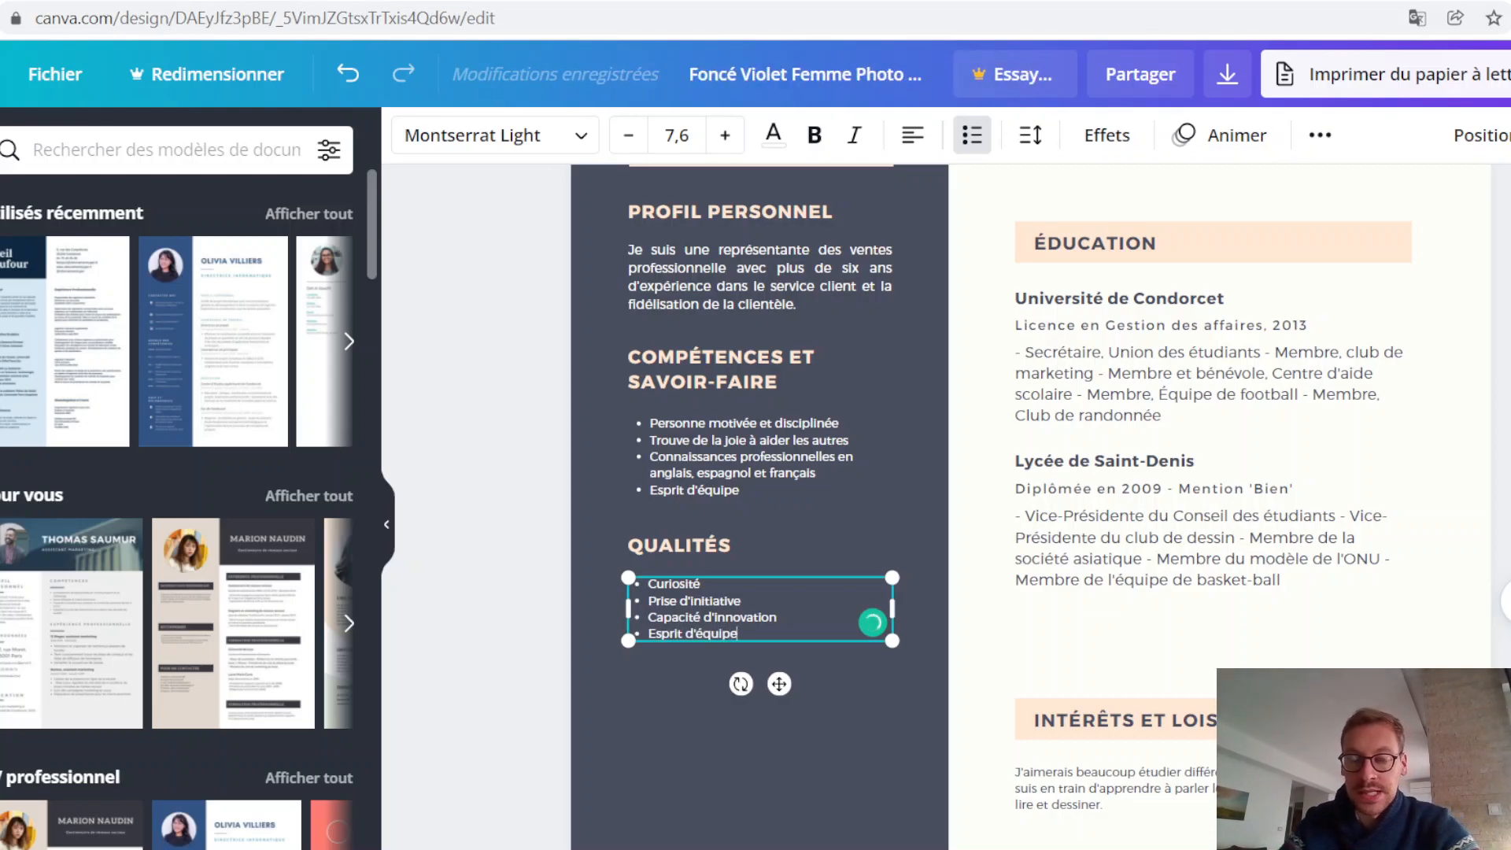
click(869, 811)
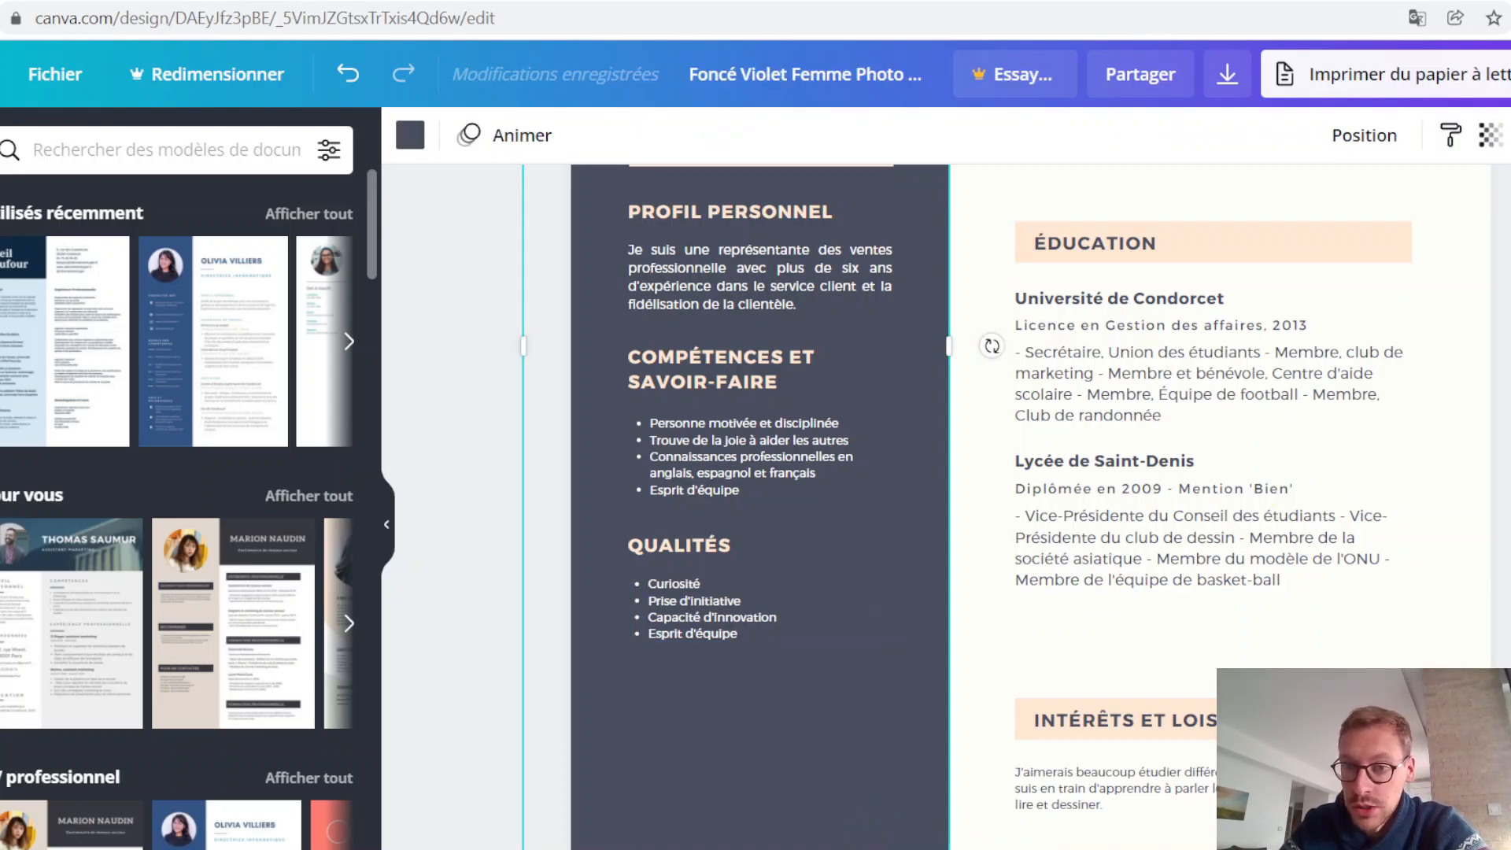
Step: Duplicate the QUALITÉS heading below its list and change the copy's text to LOGICIELS
scroll(965, 486, down, 3)
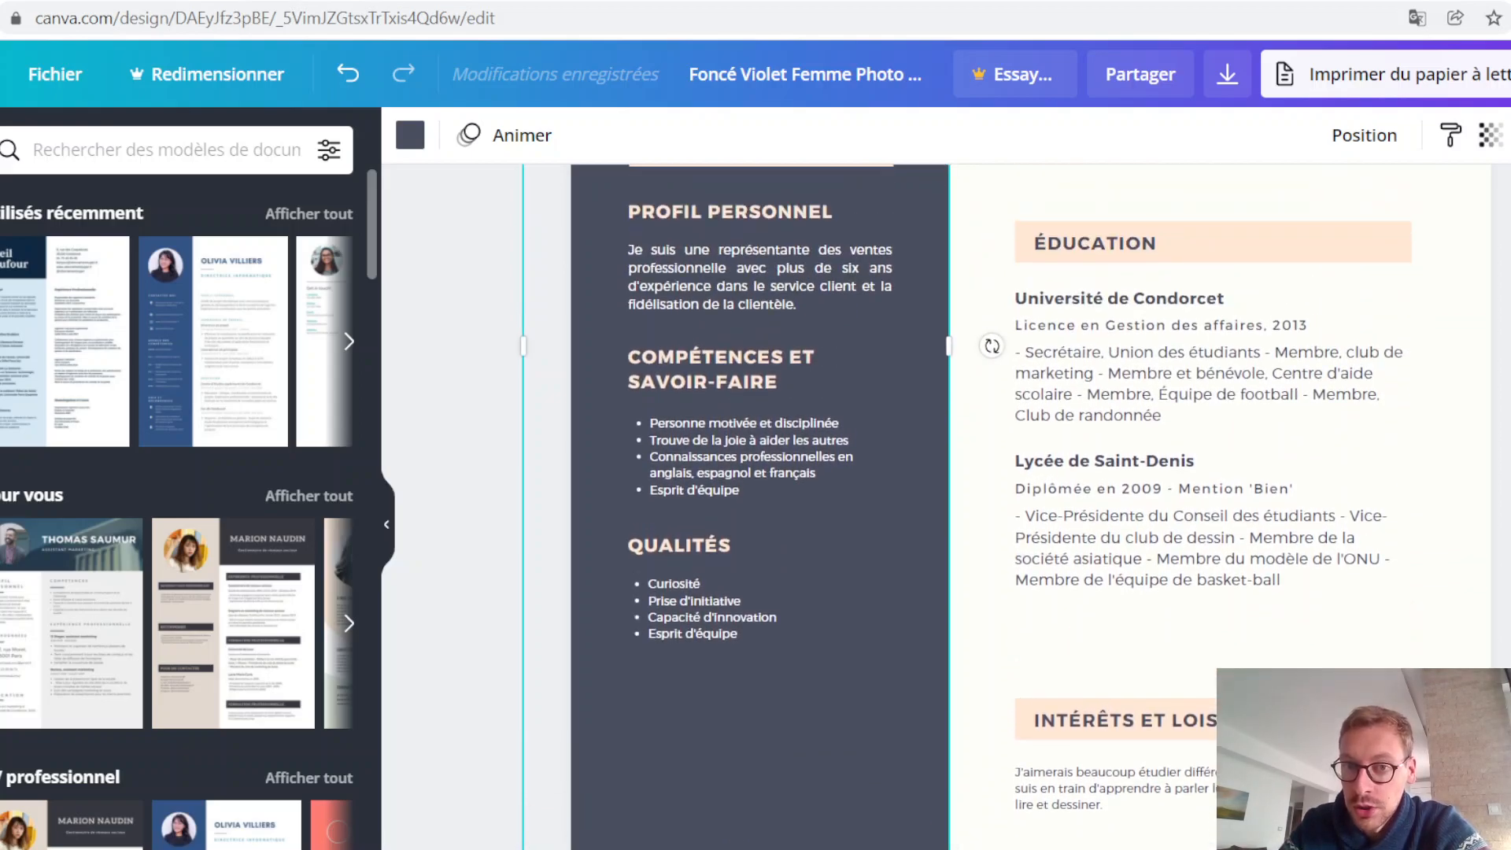
click(736, 567)
drag(736, 566, 763, 685)
double_click(736, 689)
text(L)
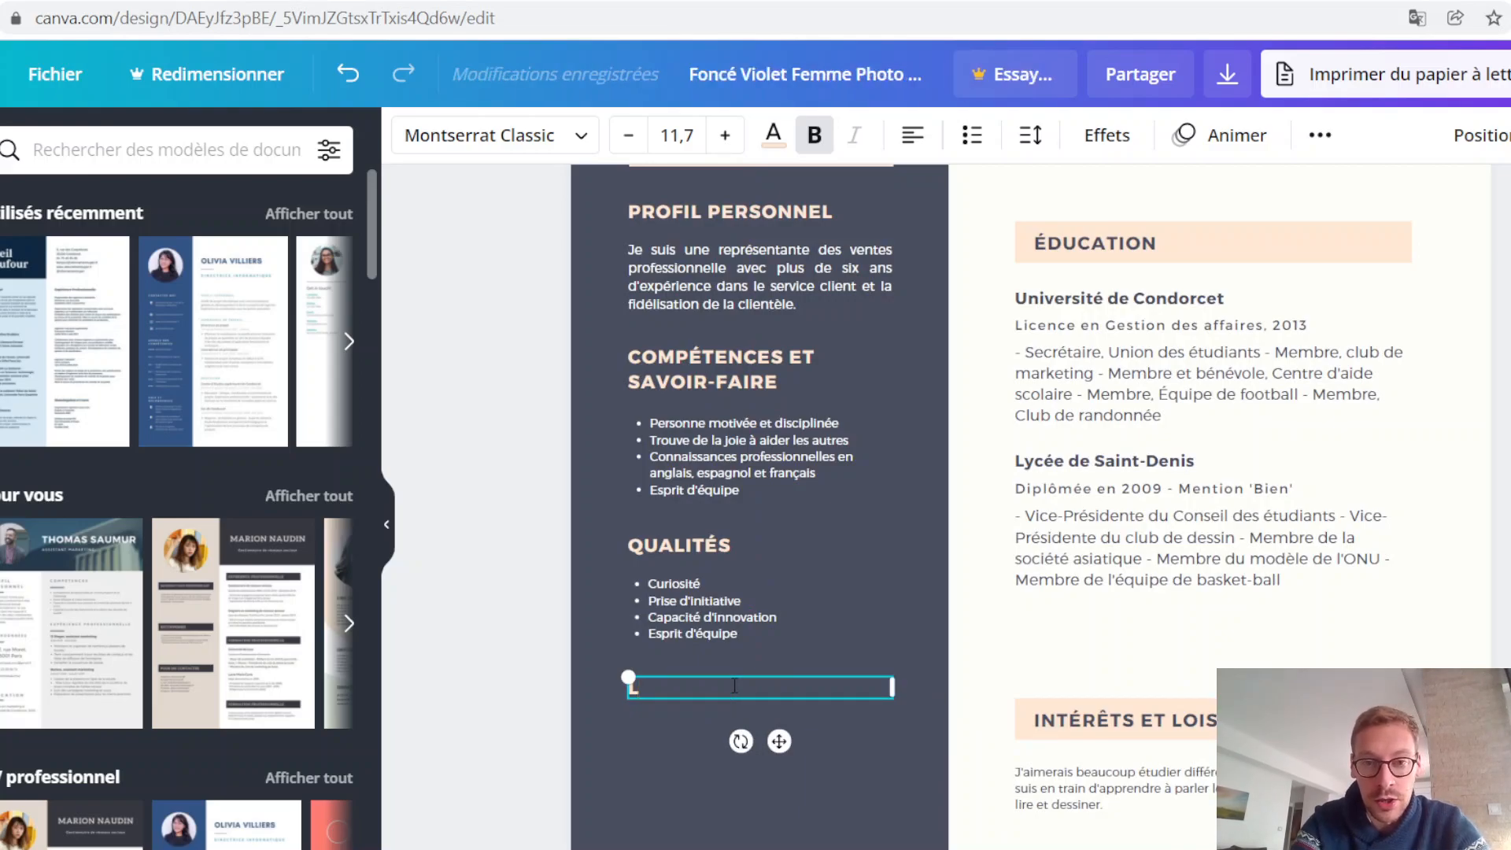
key(BackSpace)
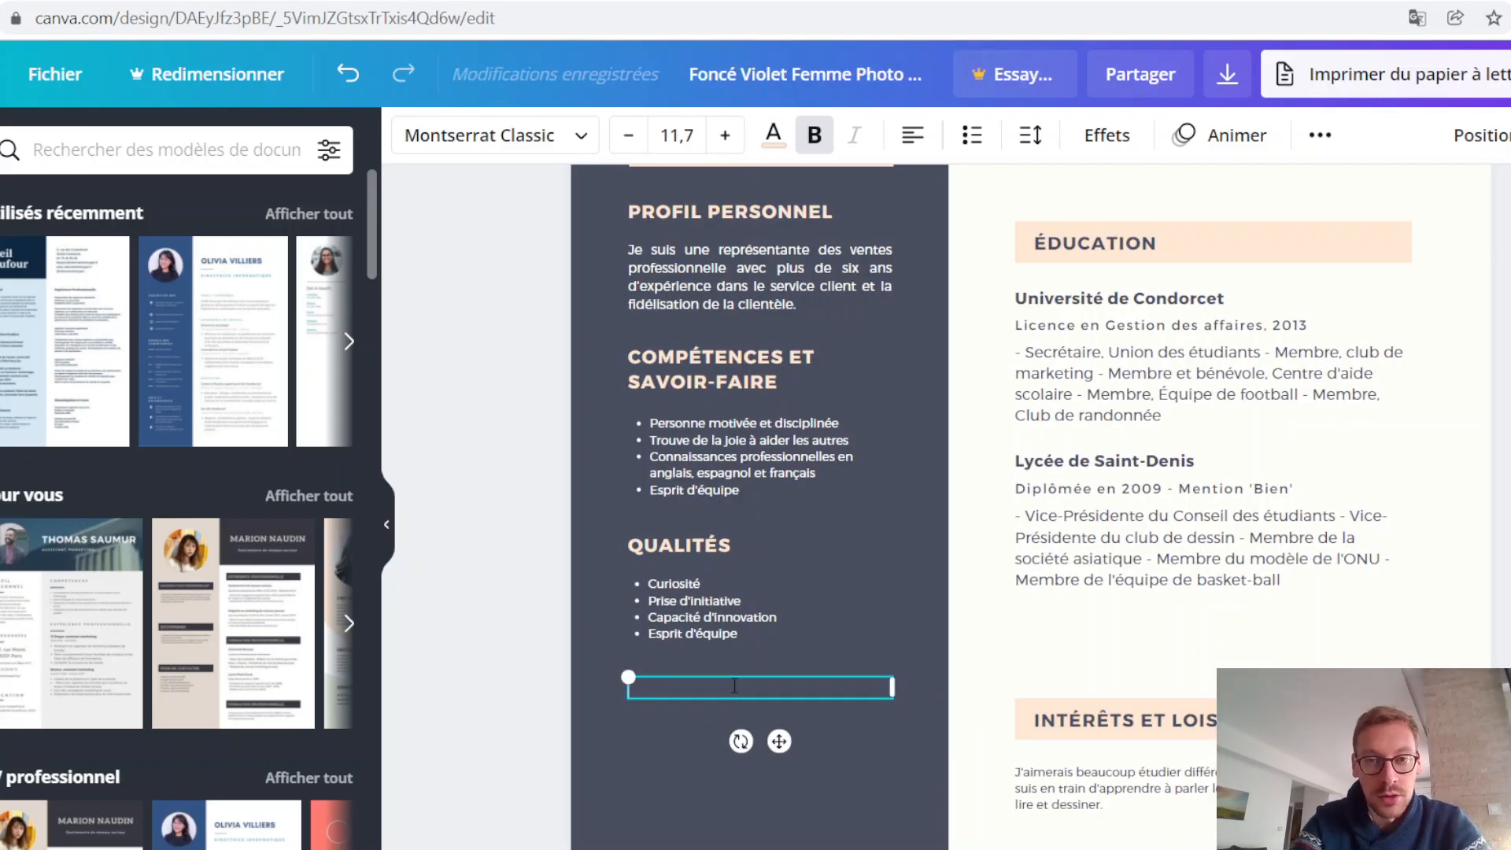
text(OUTILS)
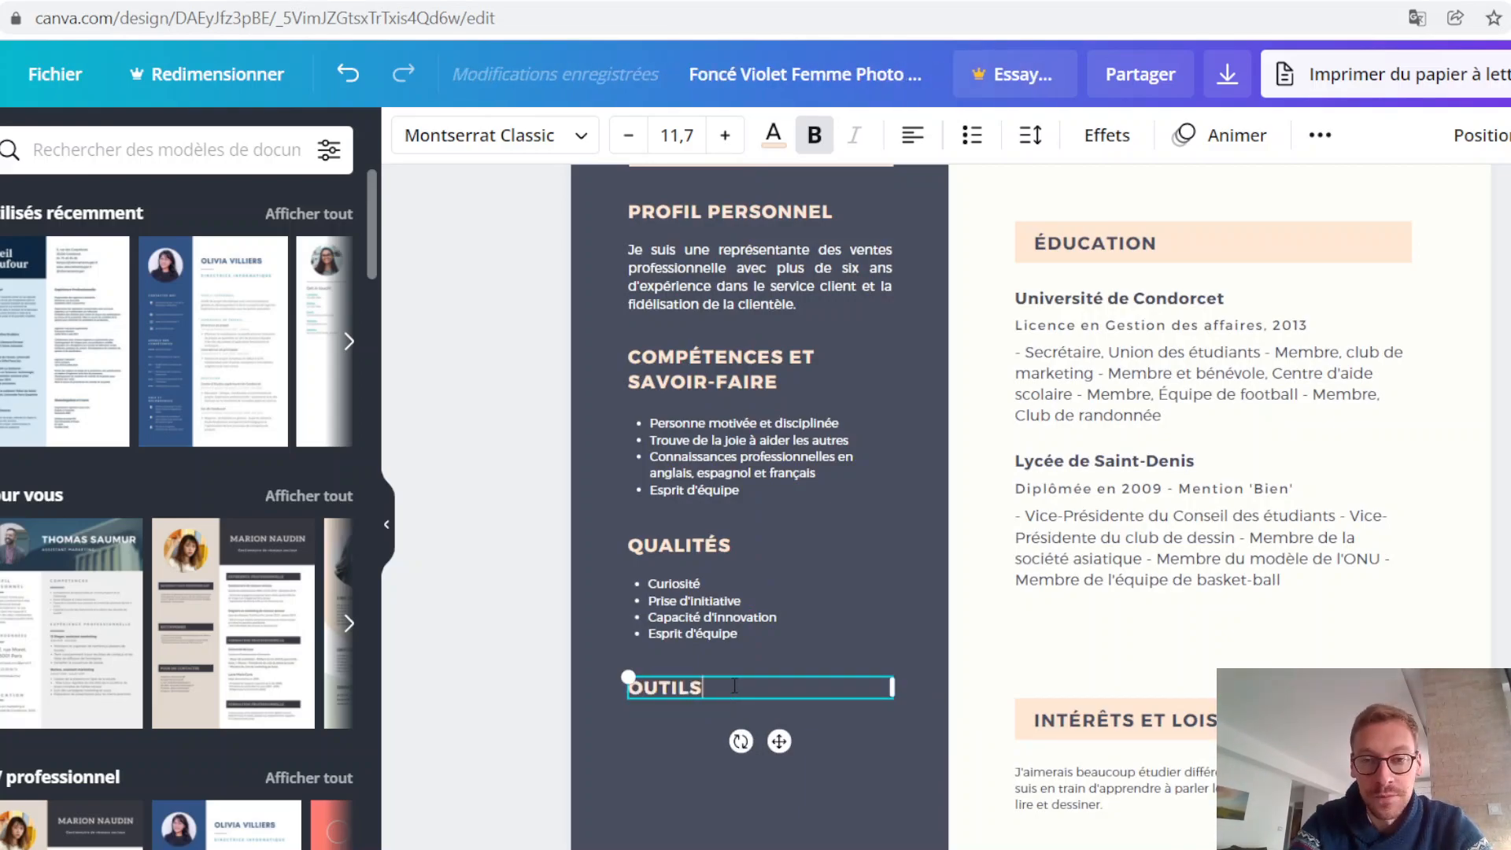
key(BackSpace)
key(BackSpace)
key(BackSpace)
key(BackSpace)
key(BackSpace)
key(BackSpace)
text(LOGICIELS)
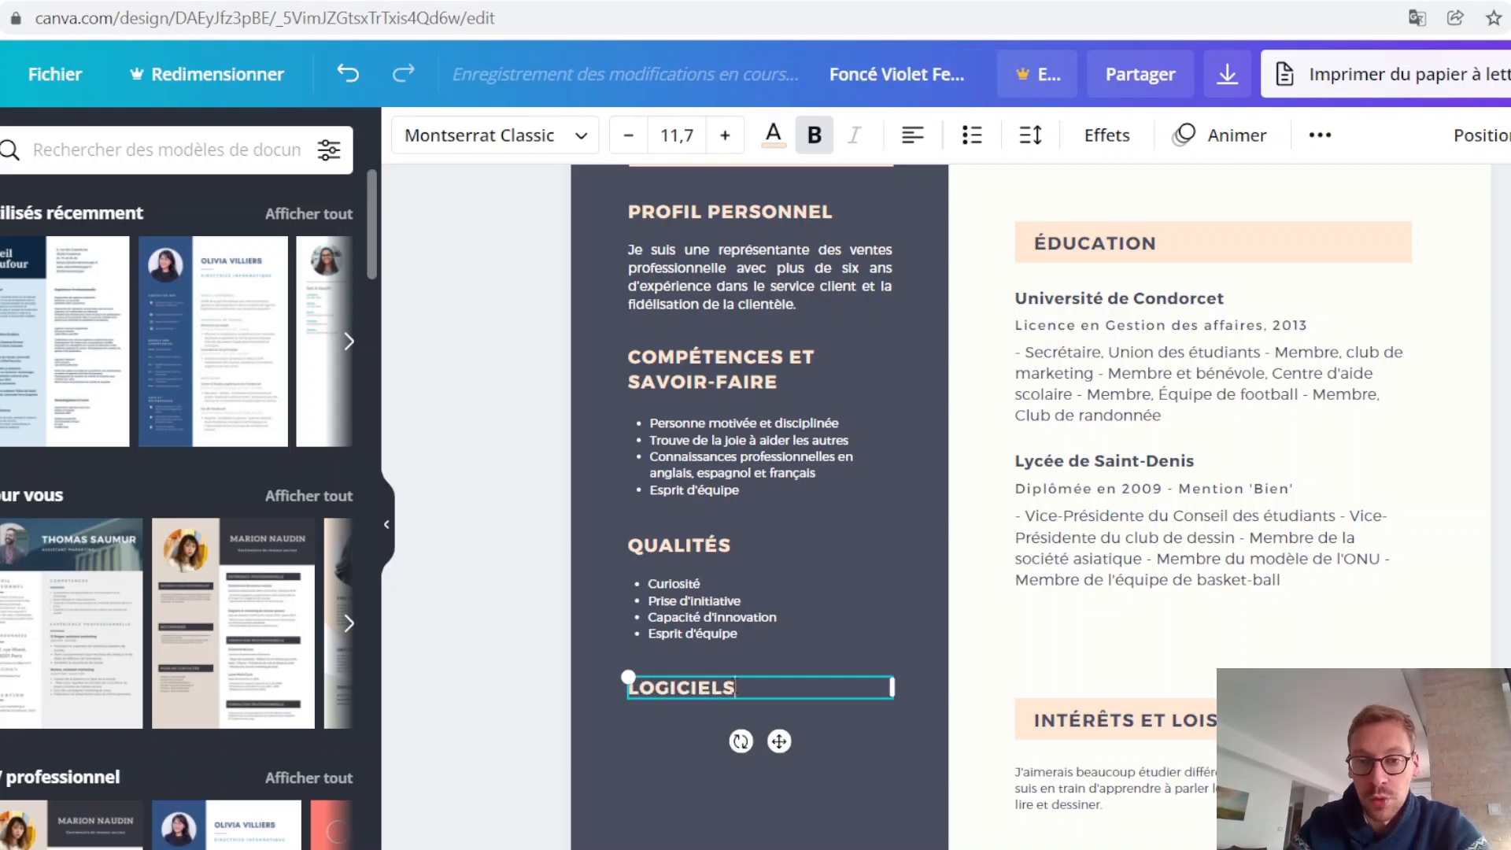
Step: Duplicate the QUALITÉS bulleted list and place the copy beneath the LOGICIELS heading
click(738, 617)
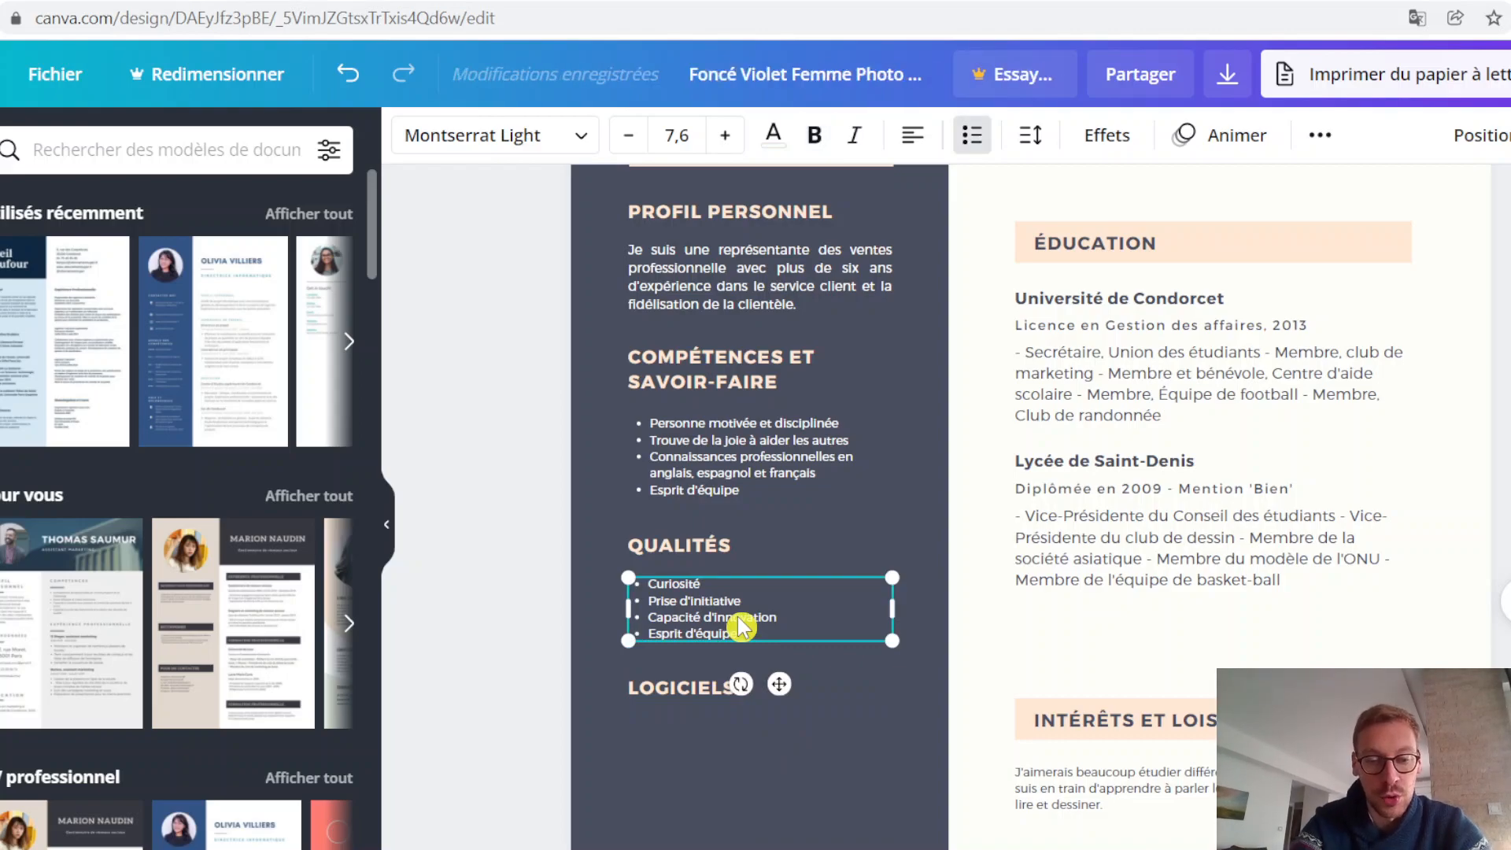
key(ctrl+v)
drag(818, 648, 821, 769)
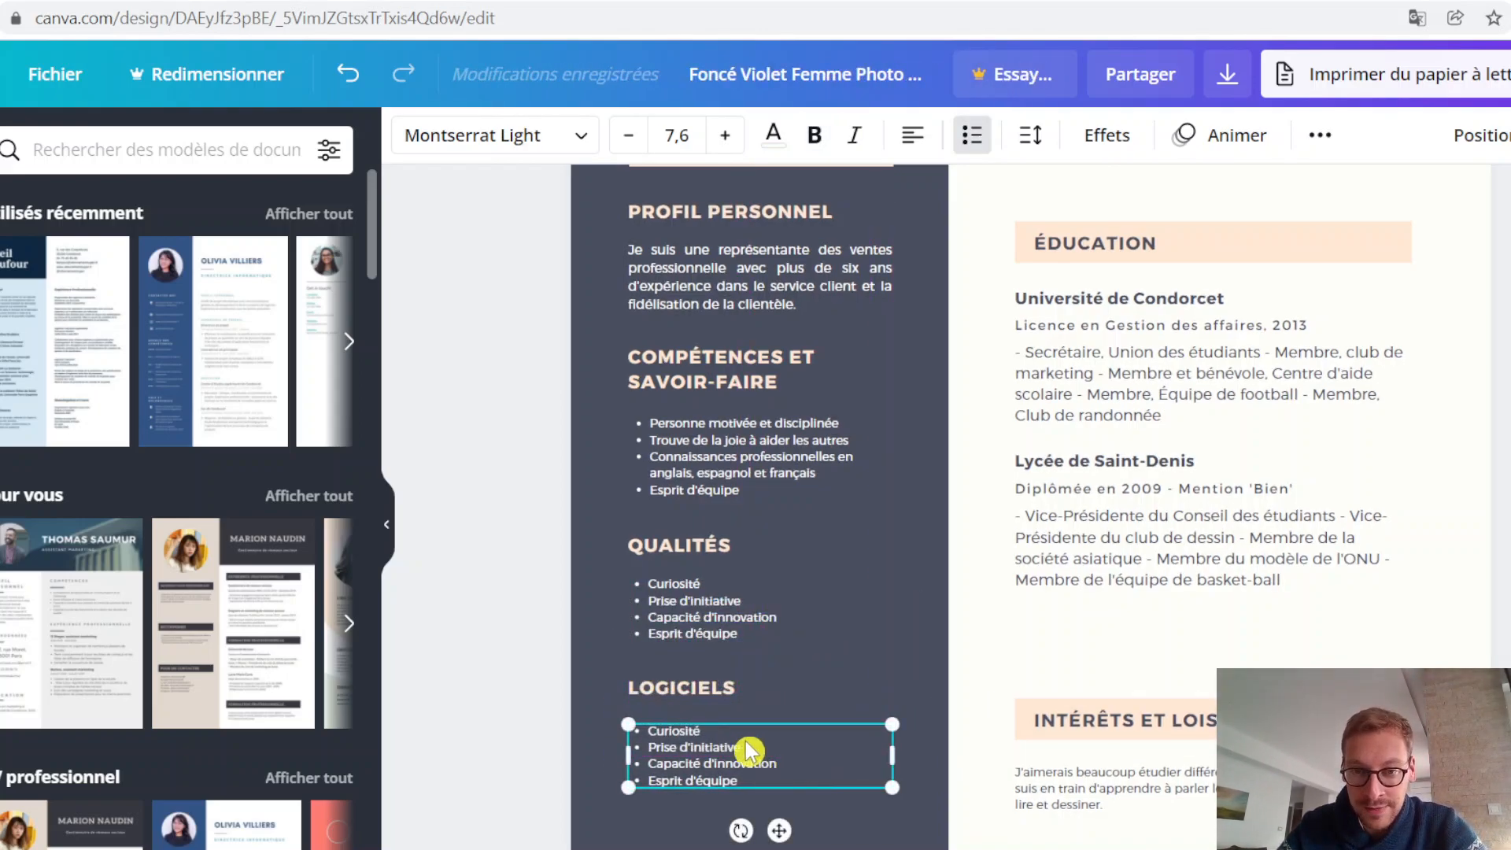
Step: Replace the first bullet under LOGICIELS with Suite Adobe
click(735, 745)
drag(700, 731, 661, 720)
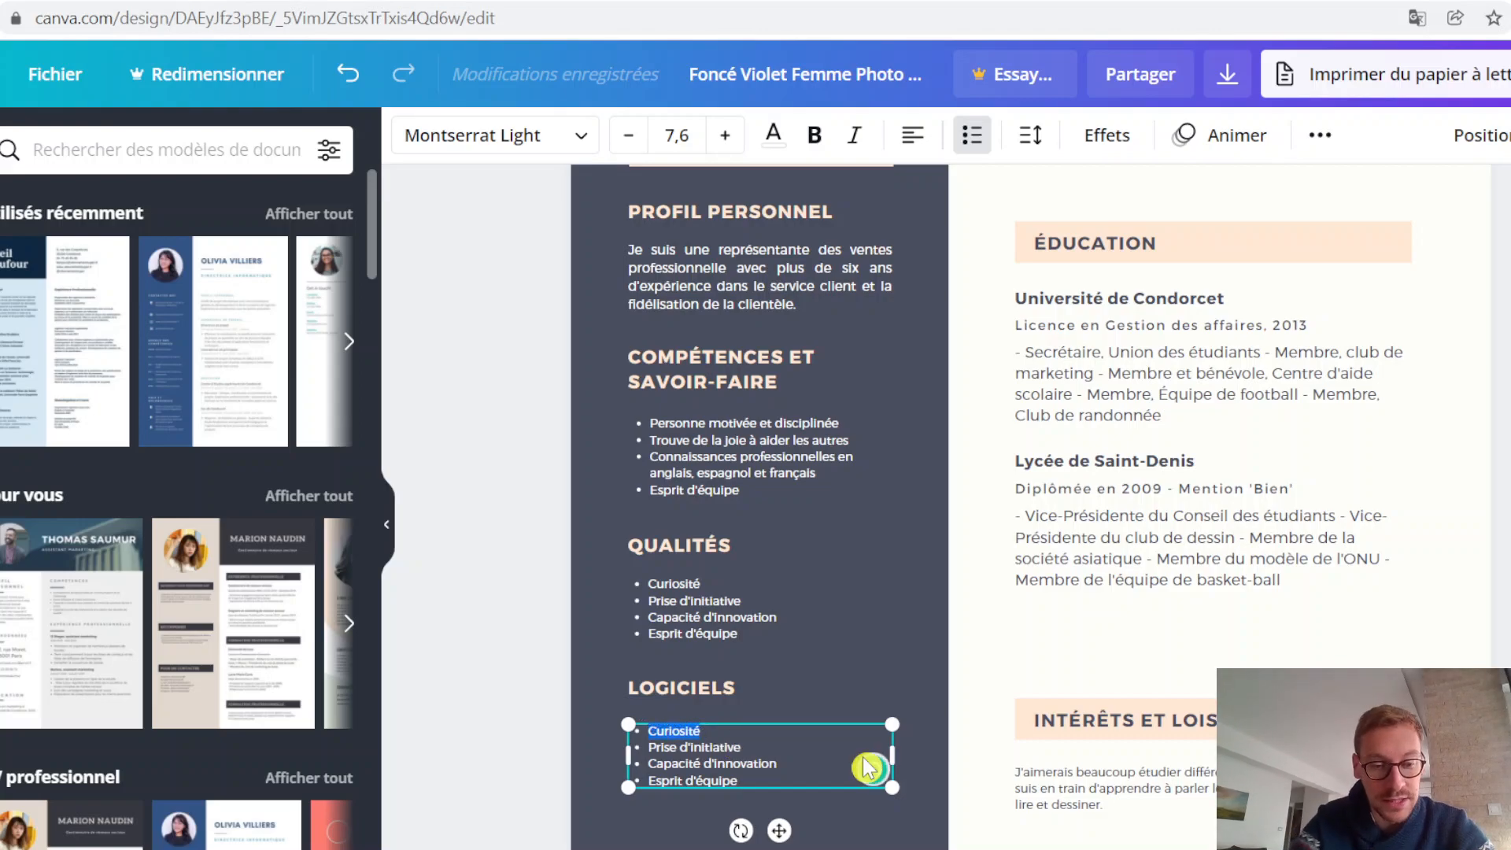
text(Suite Adobe)
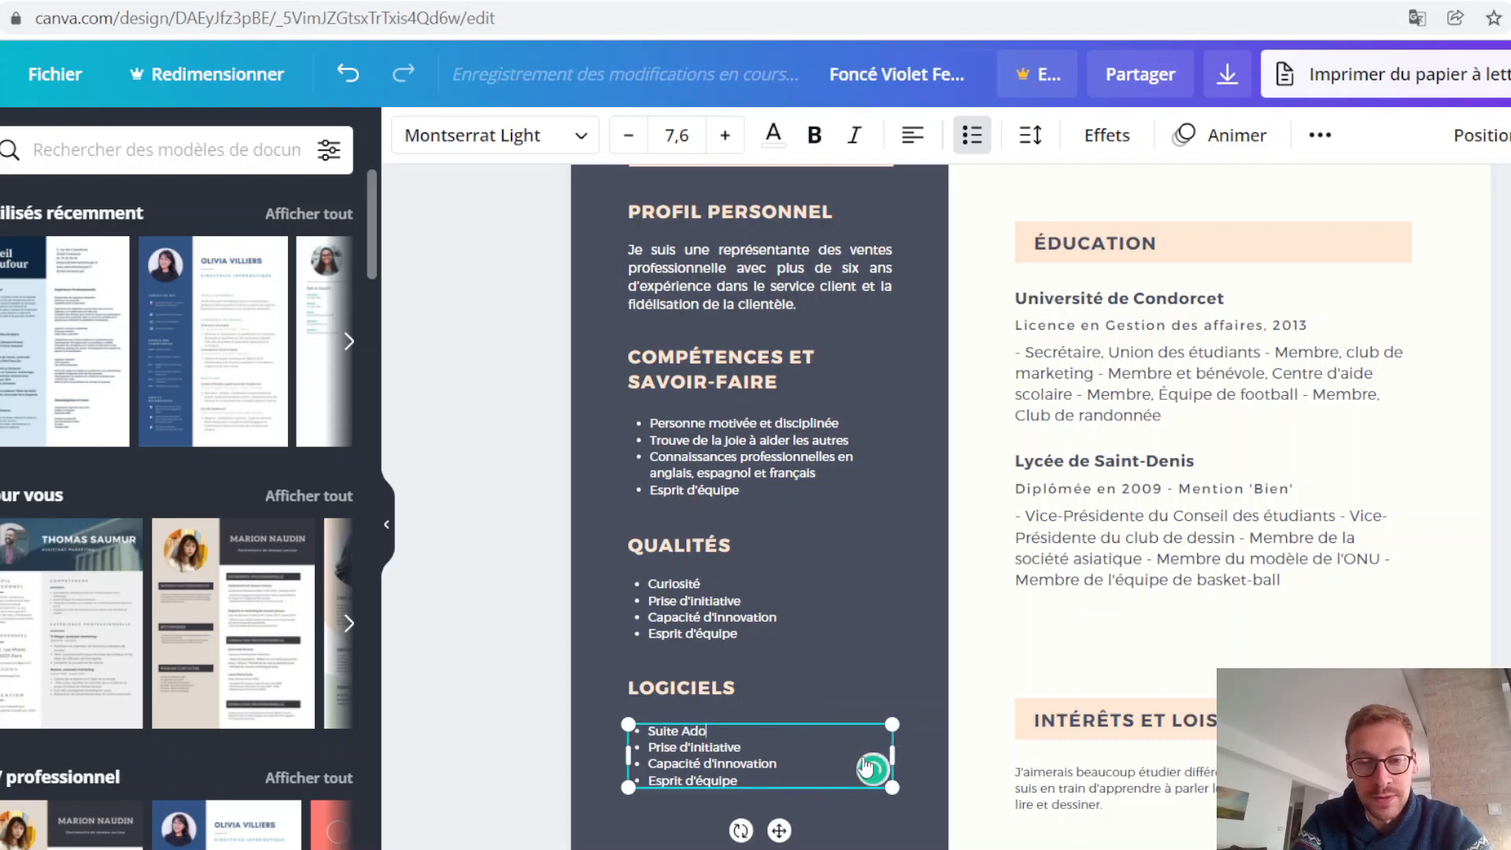
Step: Replace the second bullet under LOGICIELS with Pack Office, keeping the following text on its own bullet
key(BackSpace)
key(BackSpace)
key(BackSpace)
key(BackSpace)
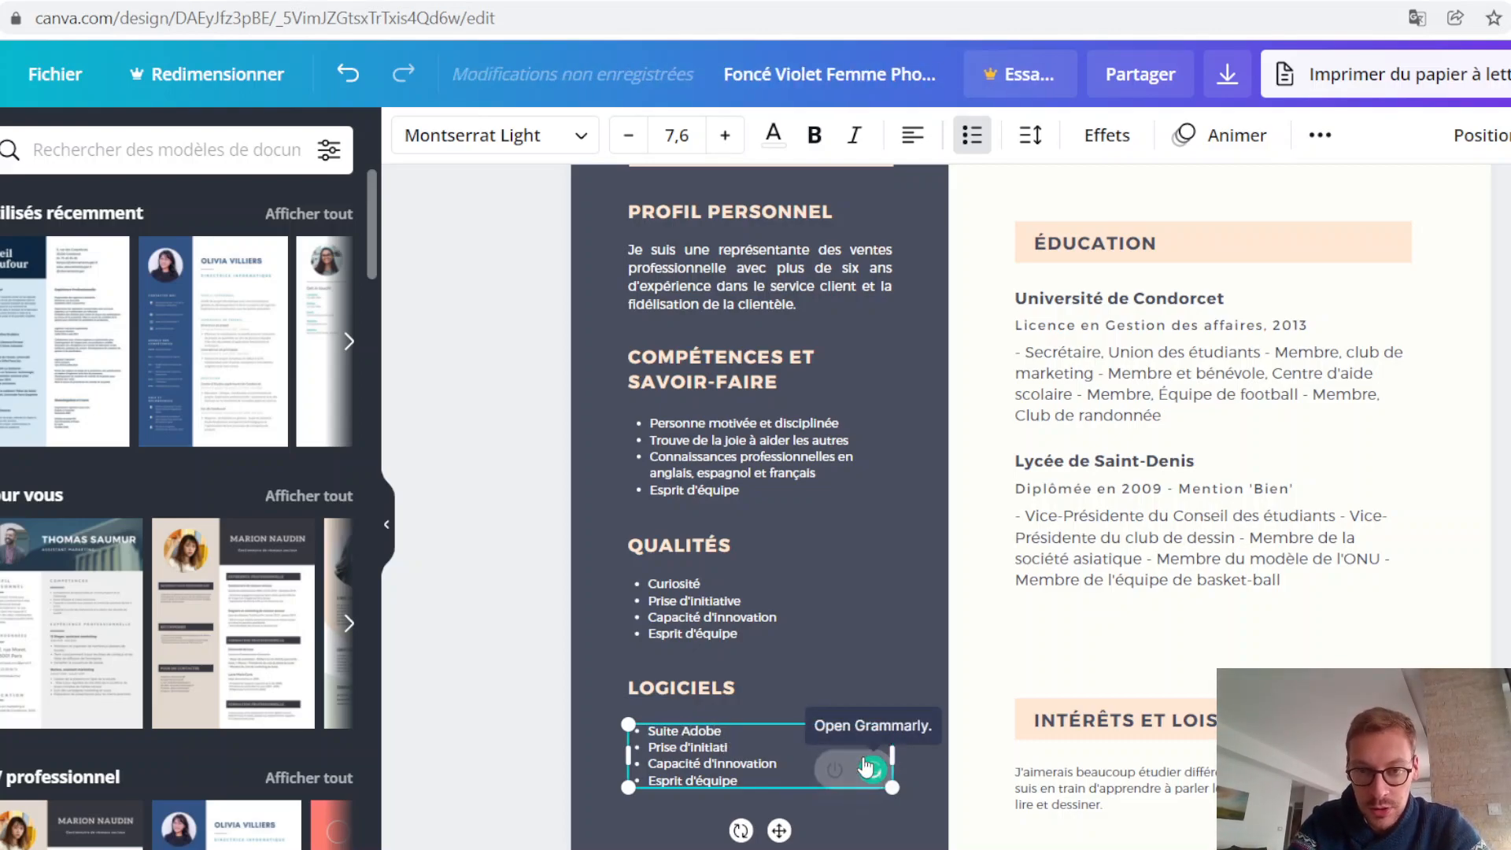
key(Delete)
key(BackSpace)
key(BackSpace)
key(BackSpace)
key(Delete)
key(BackSpace)
key(BackSpace)
key(BackSpace)
key(Delete)
key(Delete)
key(BackSpace)
key(BackSpace)
key(BackSpace)
key(Delete)
key(BackSpace)
key(Delete)
key(BackSpace)
key(BackSpace)
key(BackSpace)
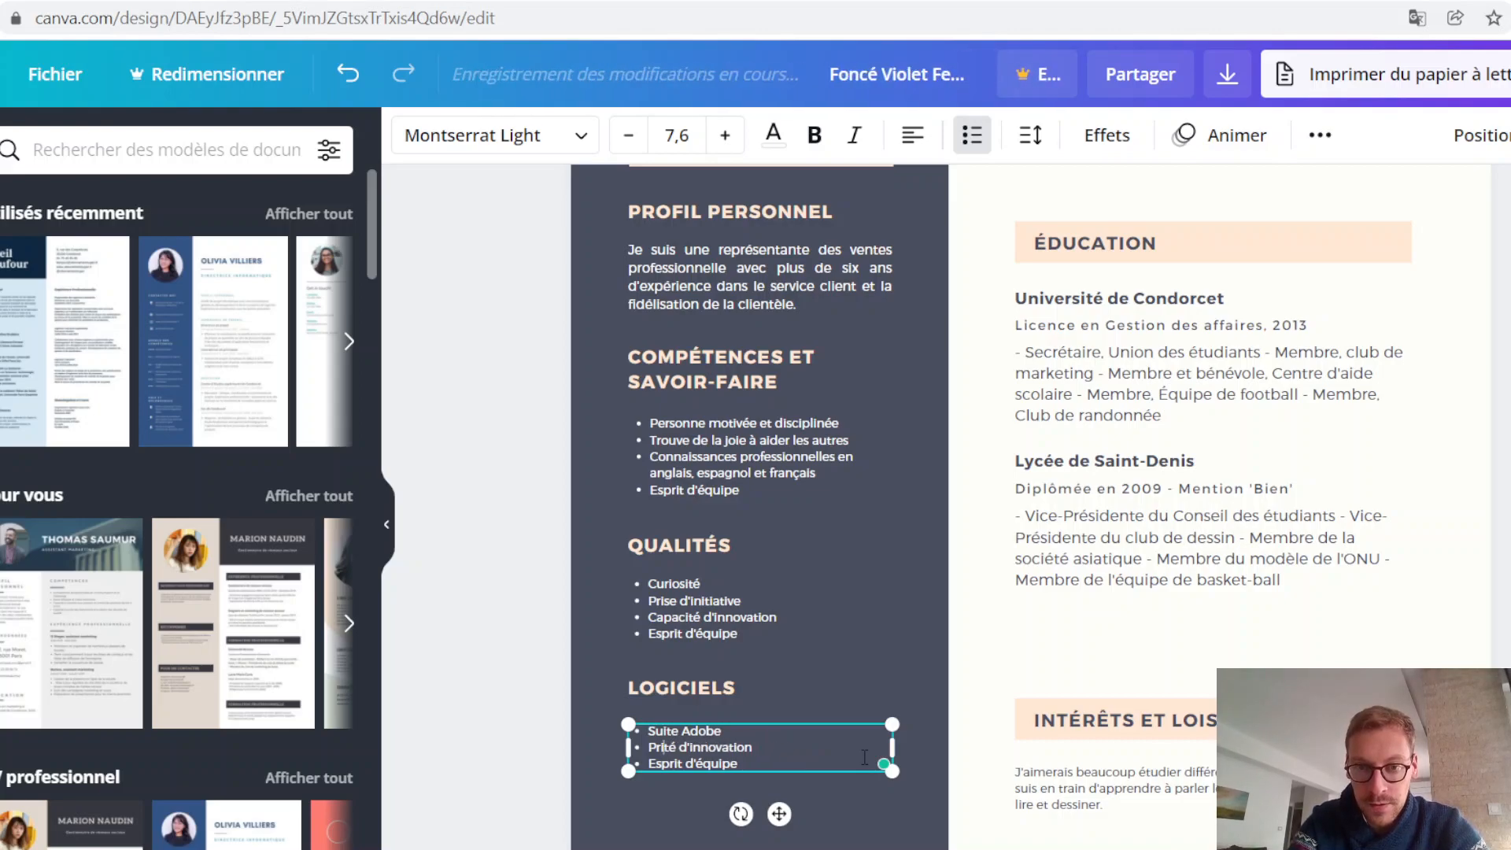
key(Delete)
text(ack Office)
key(Return)
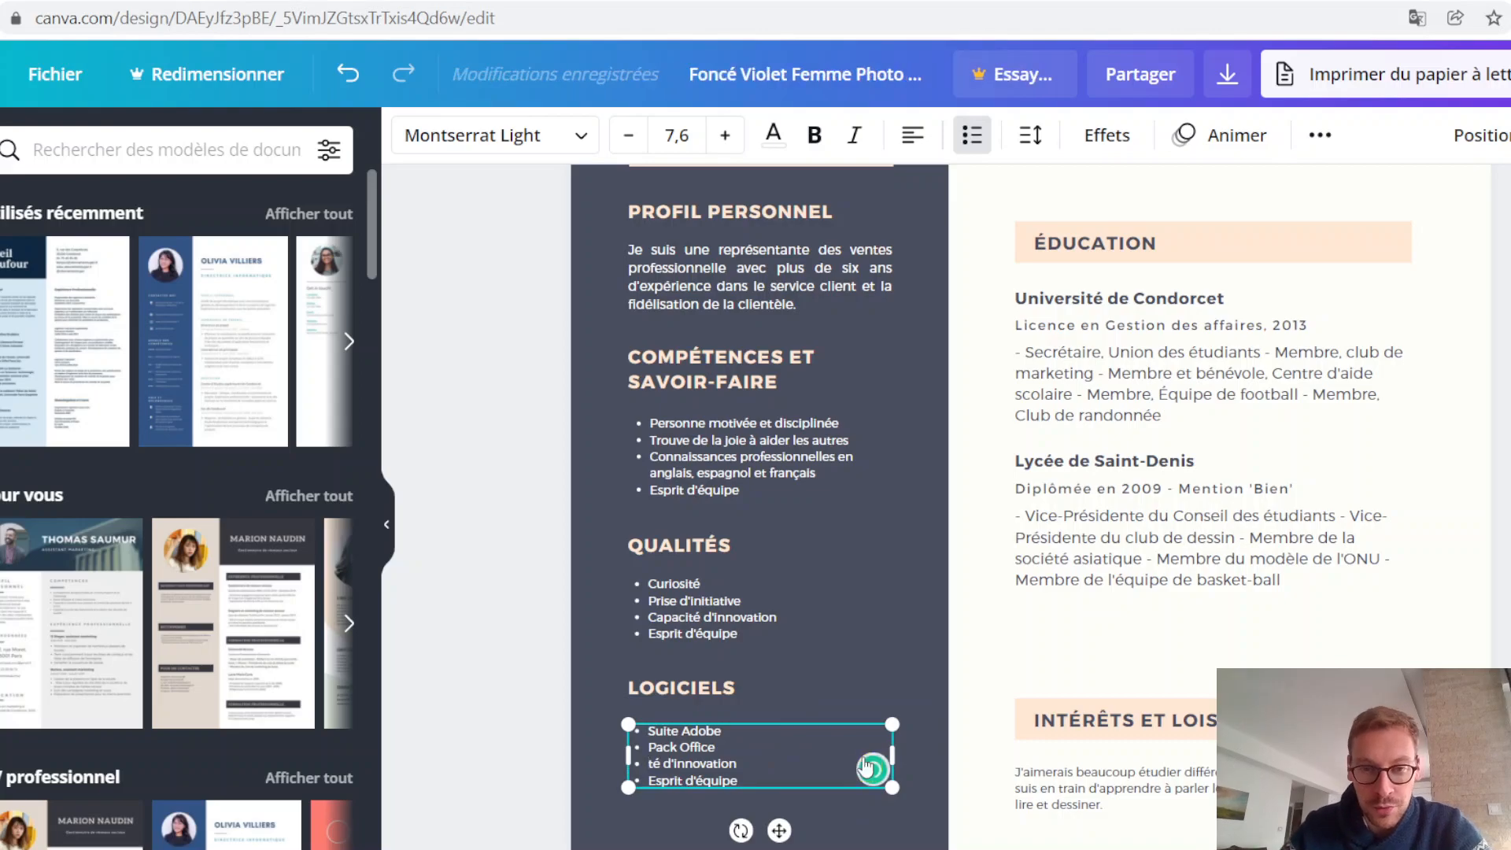
Step: Replace the last two bullets under LOGICIELS with LinkedIn Recruiter and Sage
drag(734, 760, 664, 762)
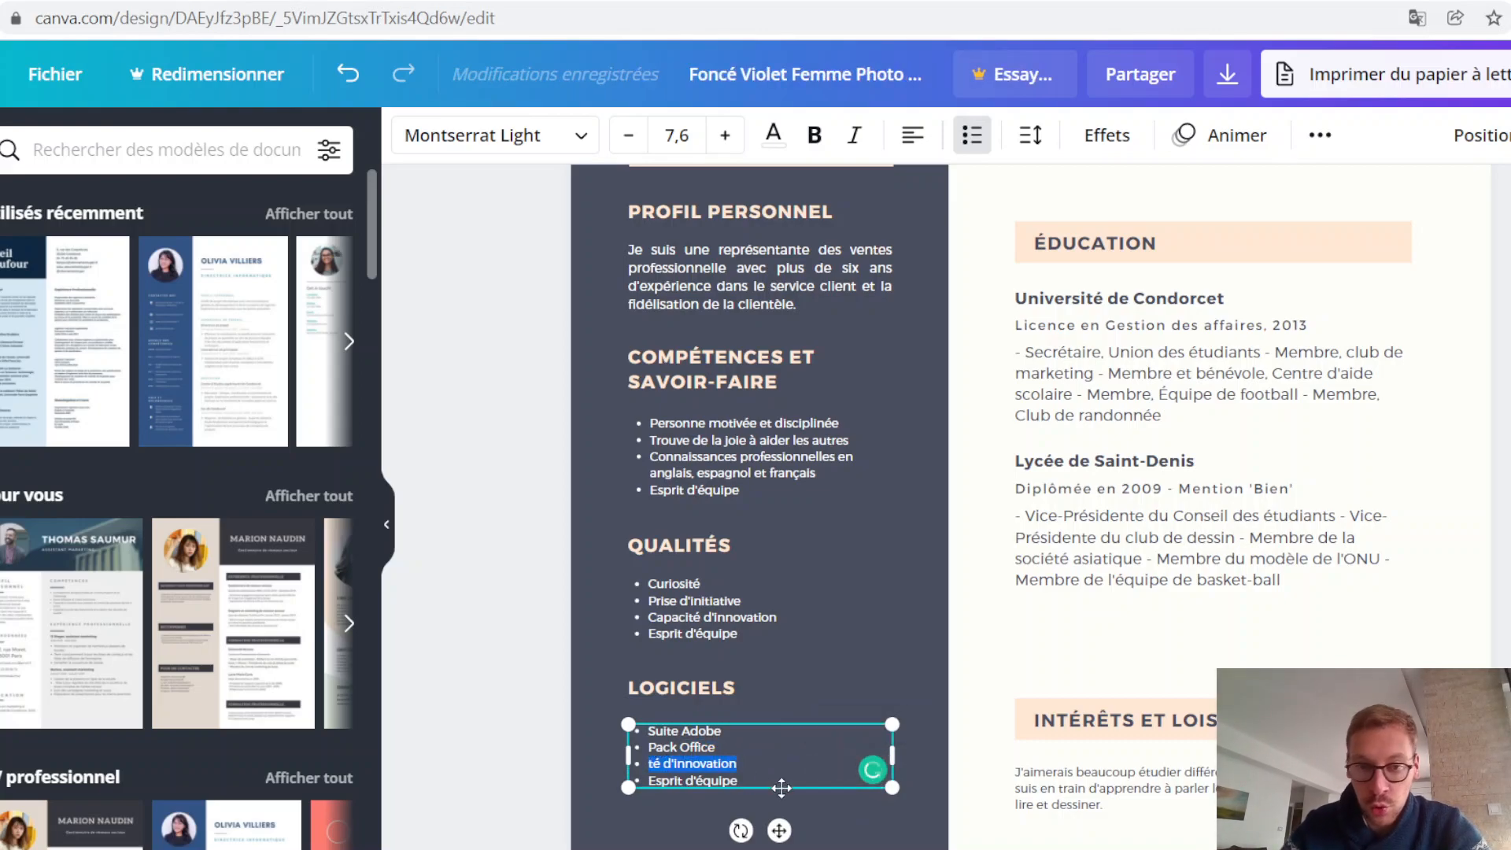
text(LinkedIn)
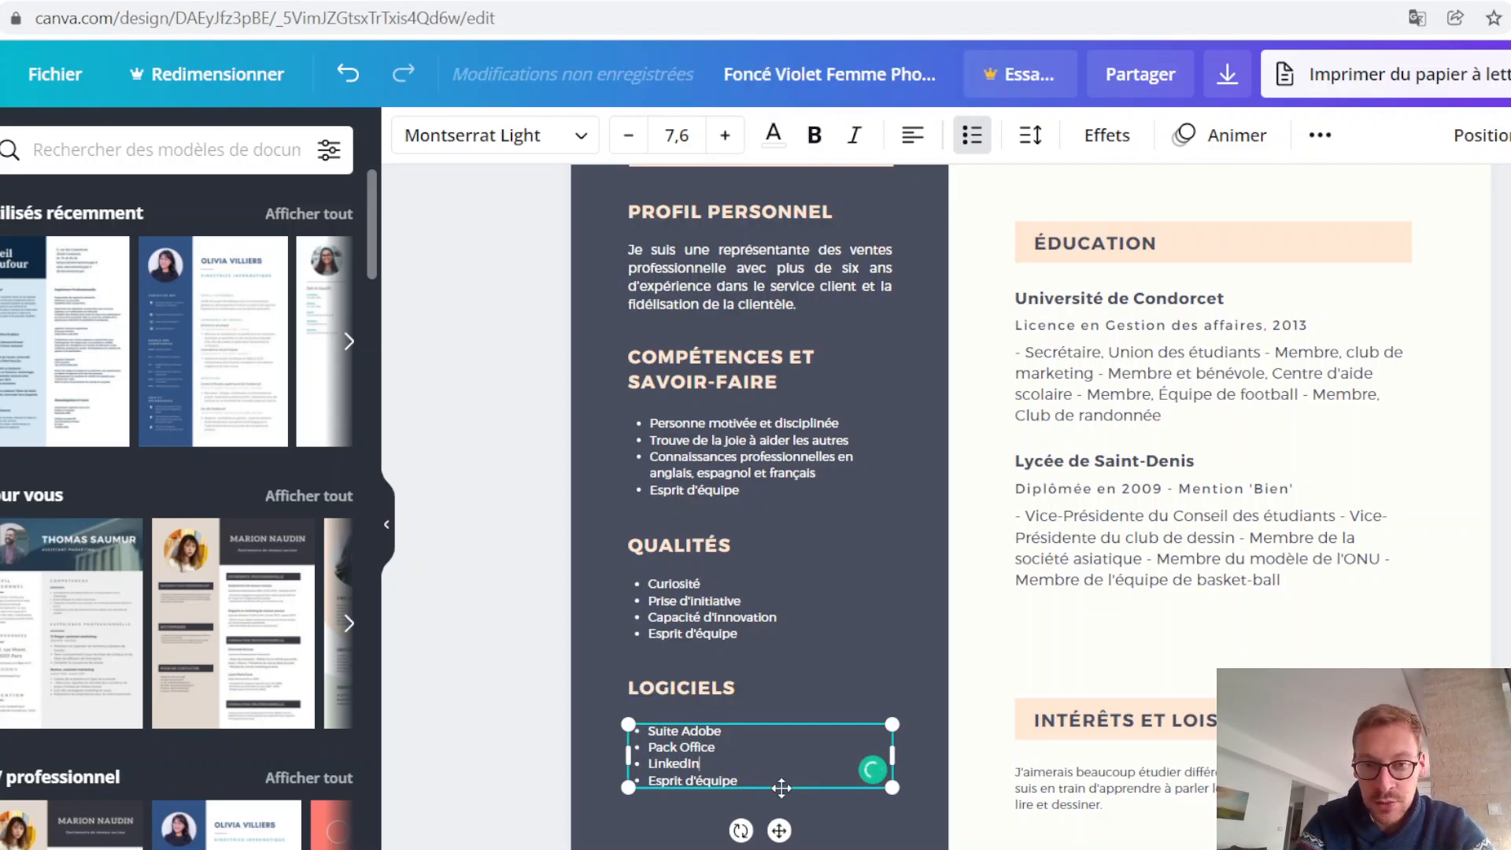
text( Recruiter)
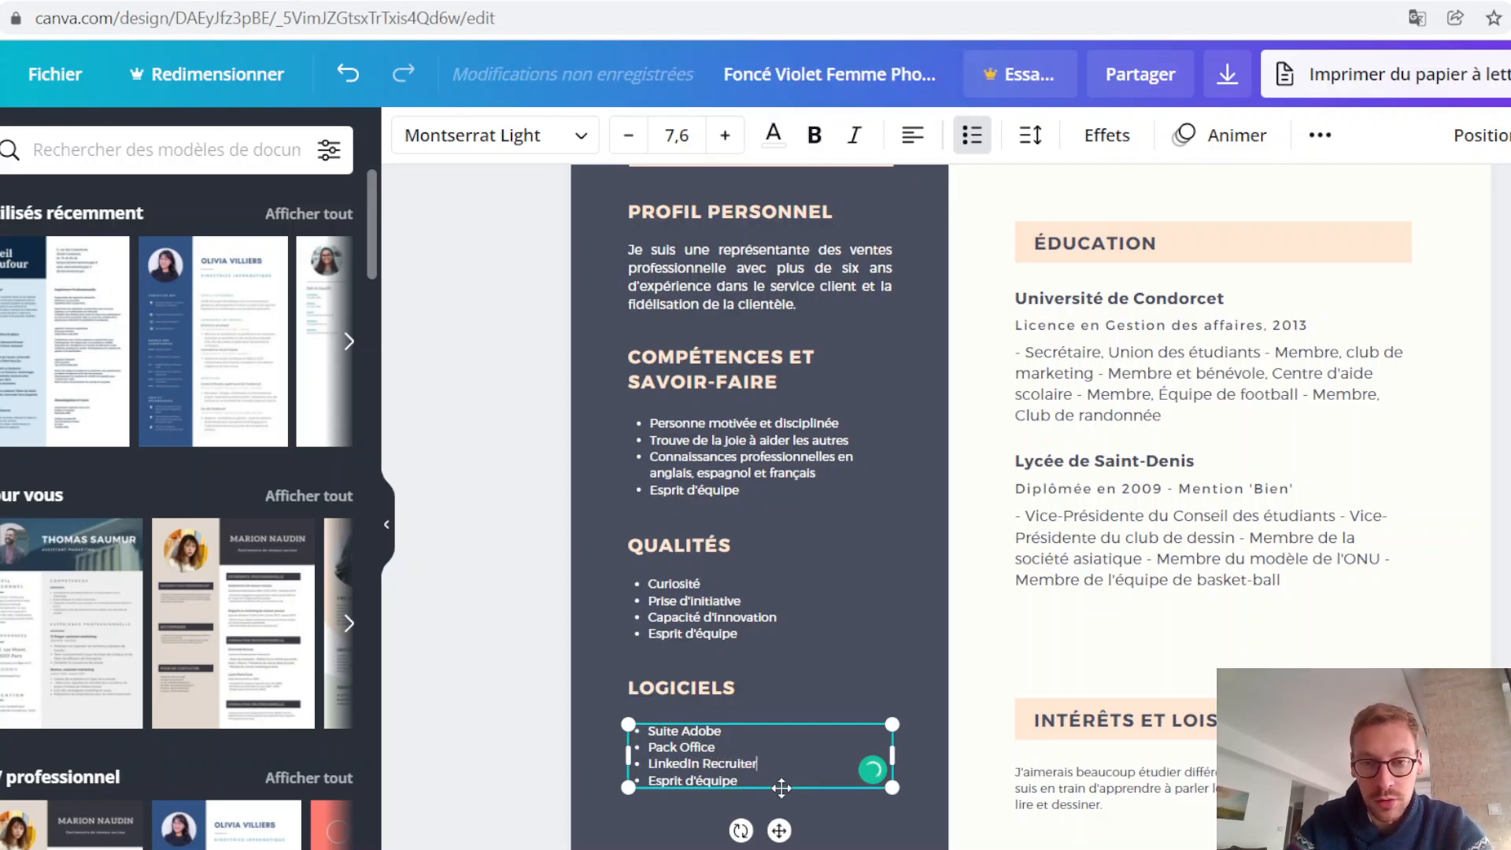
drag(722, 775, 662, 780)
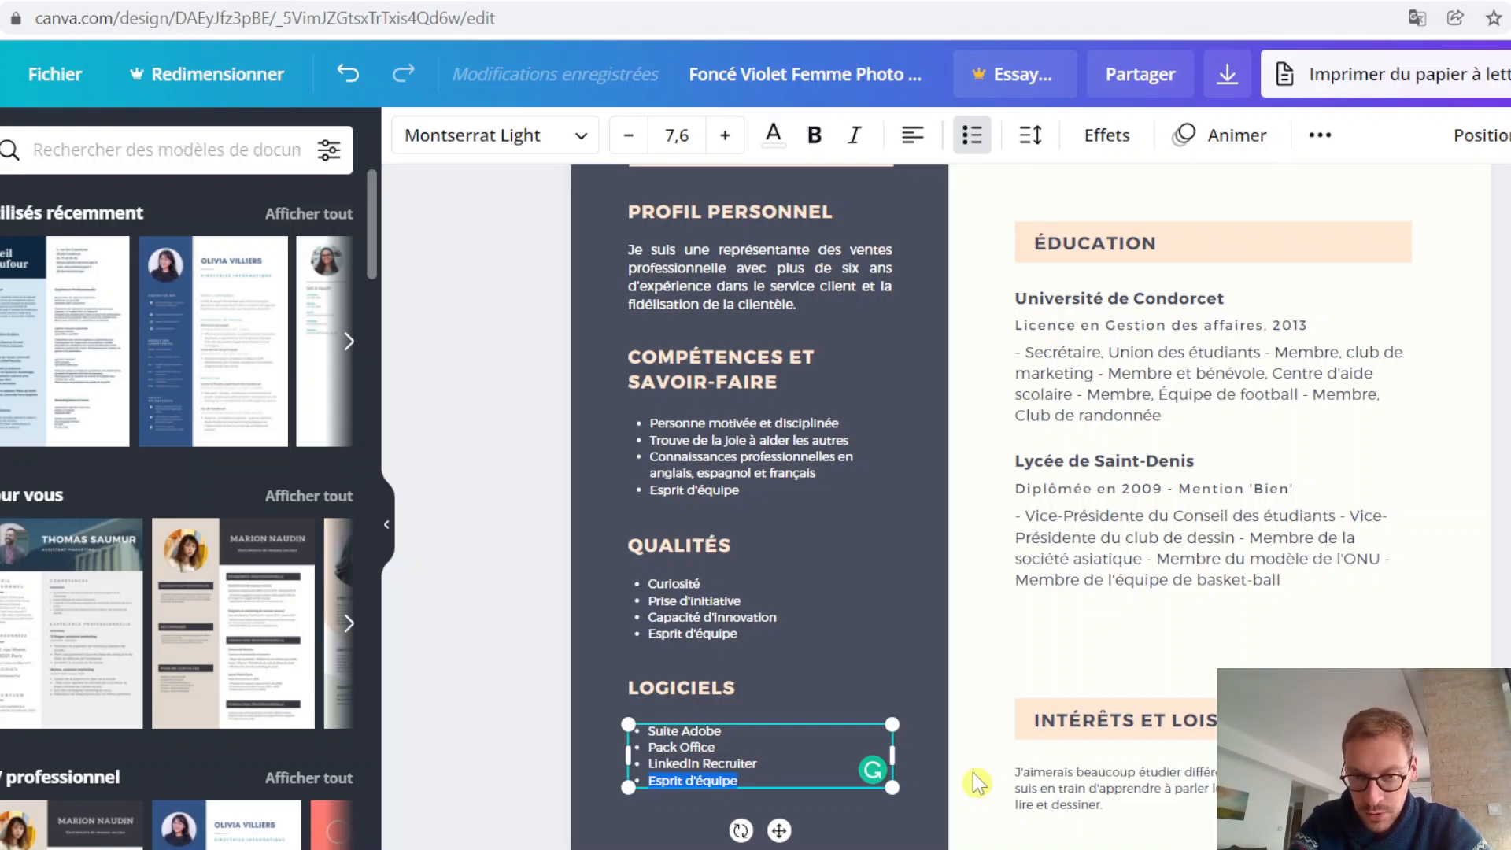
text(Sage)
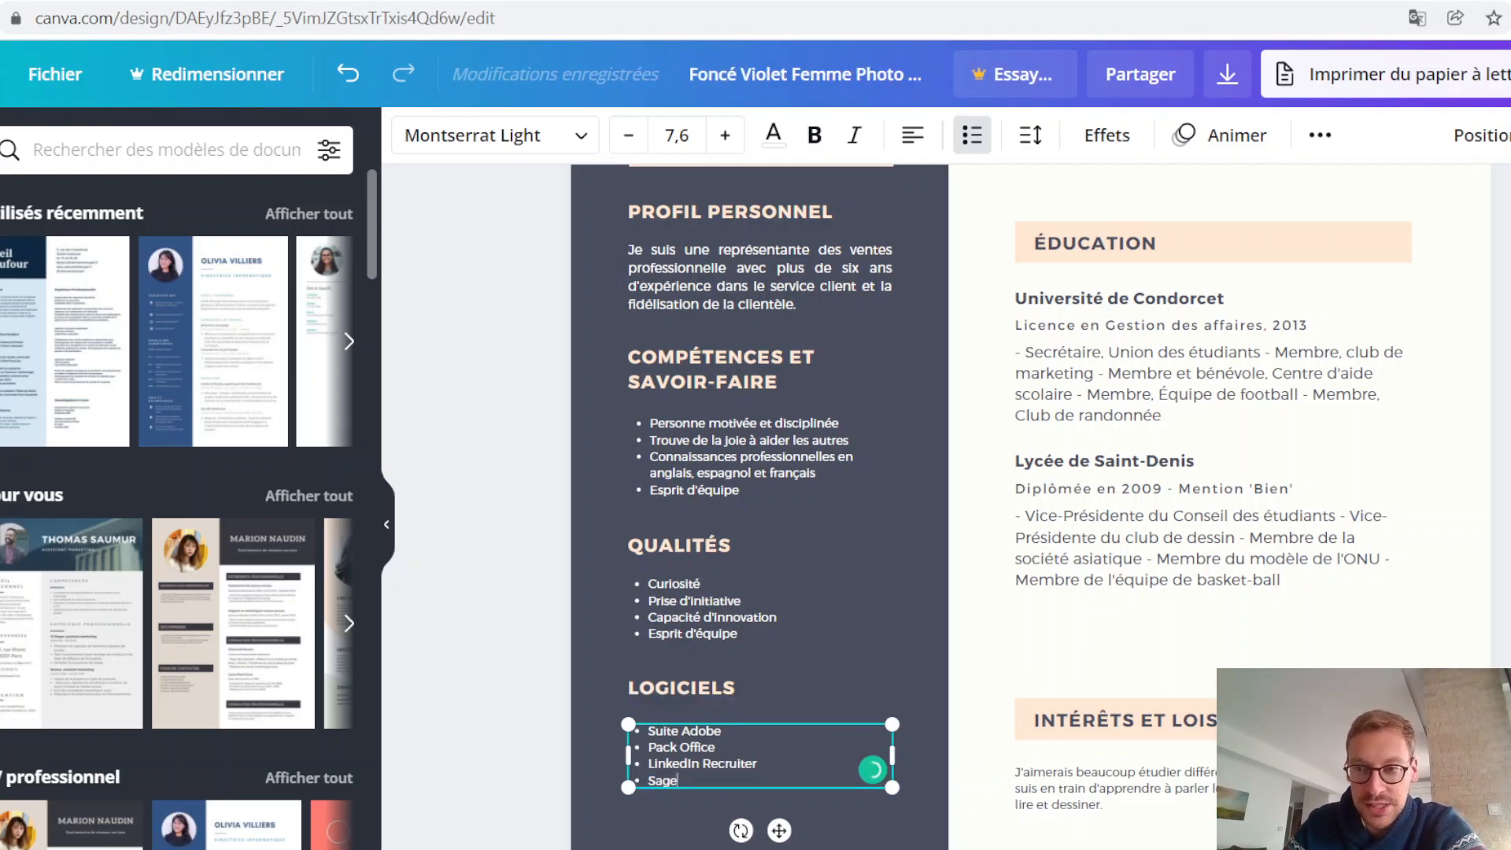
Step: Review the completed sidebar from PROFIL PERSONNEL to LOGICIELS, including the spacing between sections and the space beneath the last list
click(1399, 583)
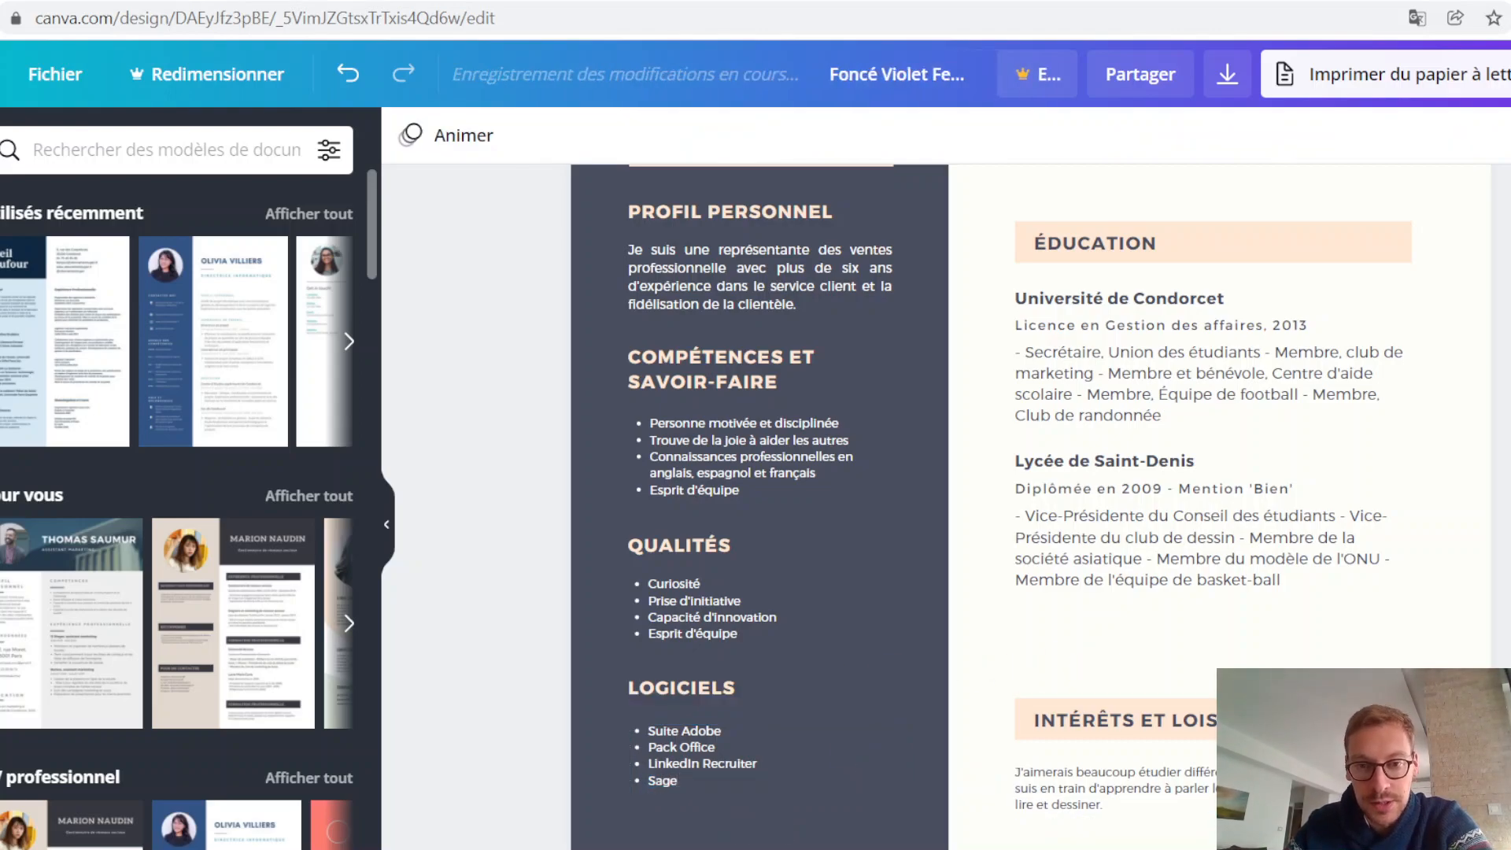
scroll(1398, 586, down, 3)
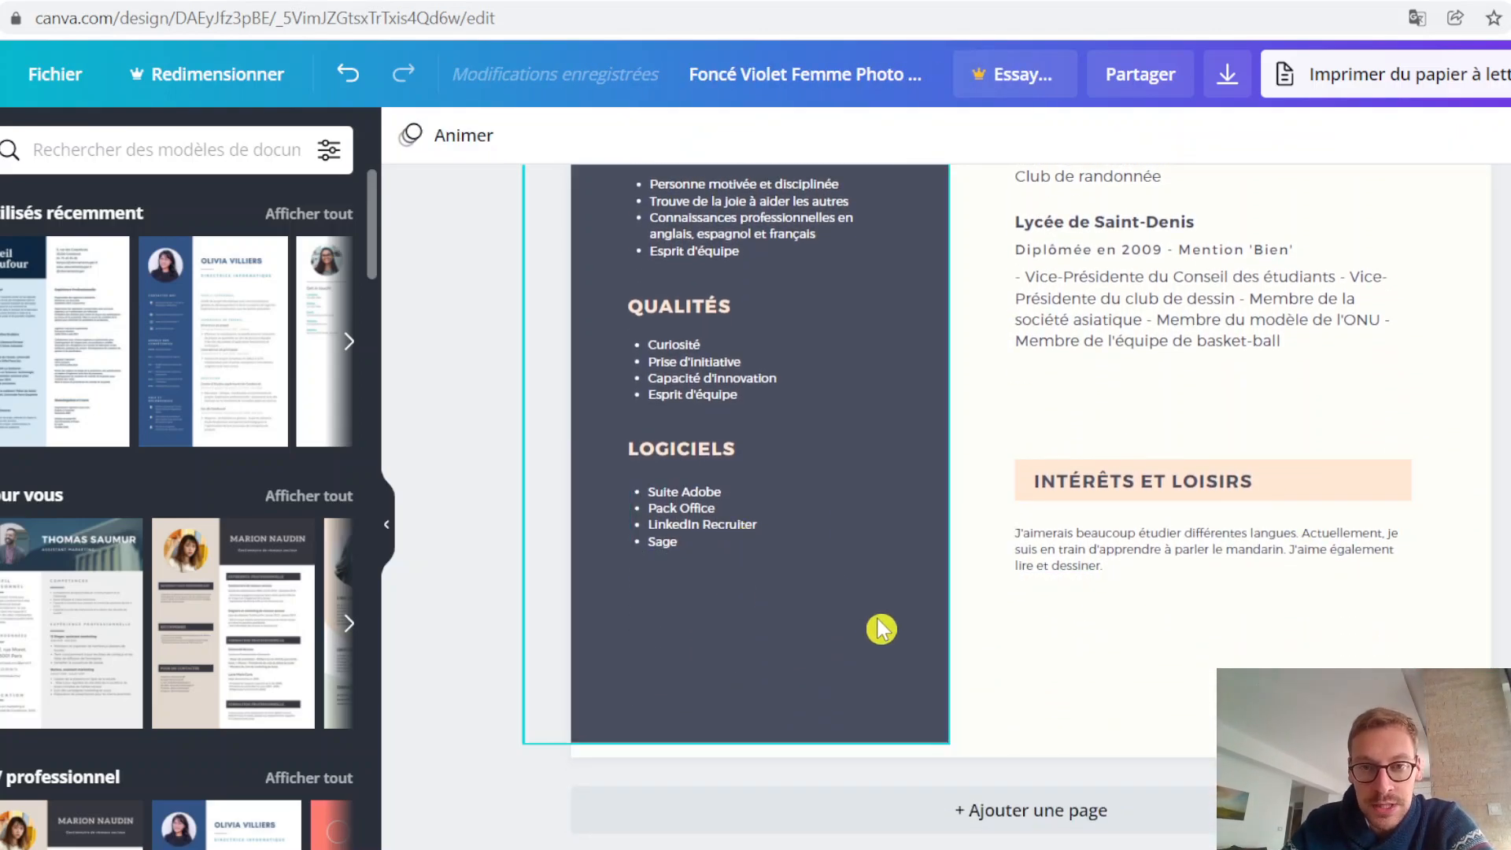
scroll(880, 627, up, 6)
scroll(881, 627, down, 4)
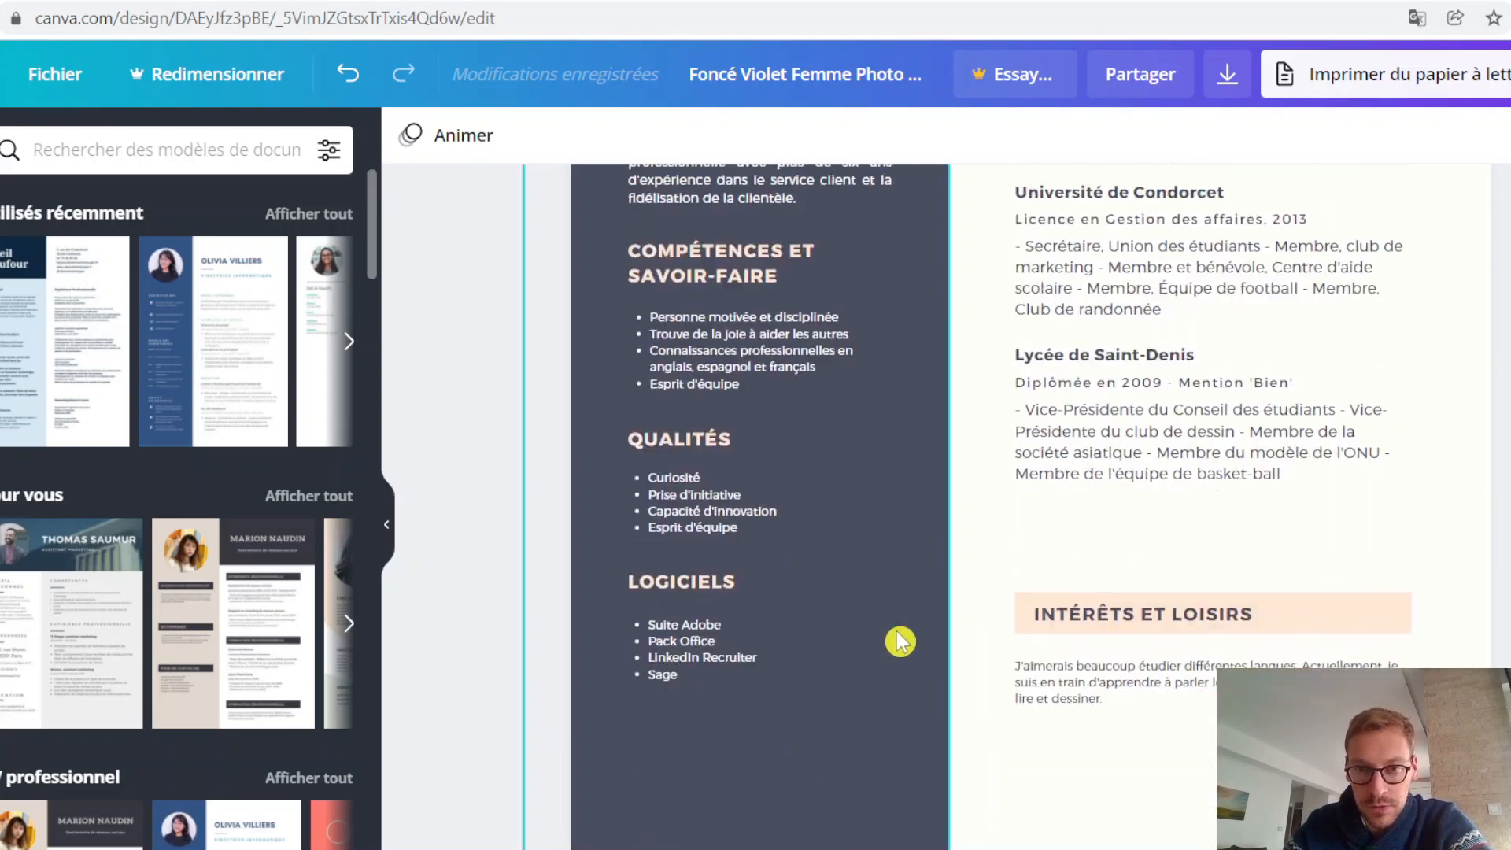
scroll(905, 632, up, 4)
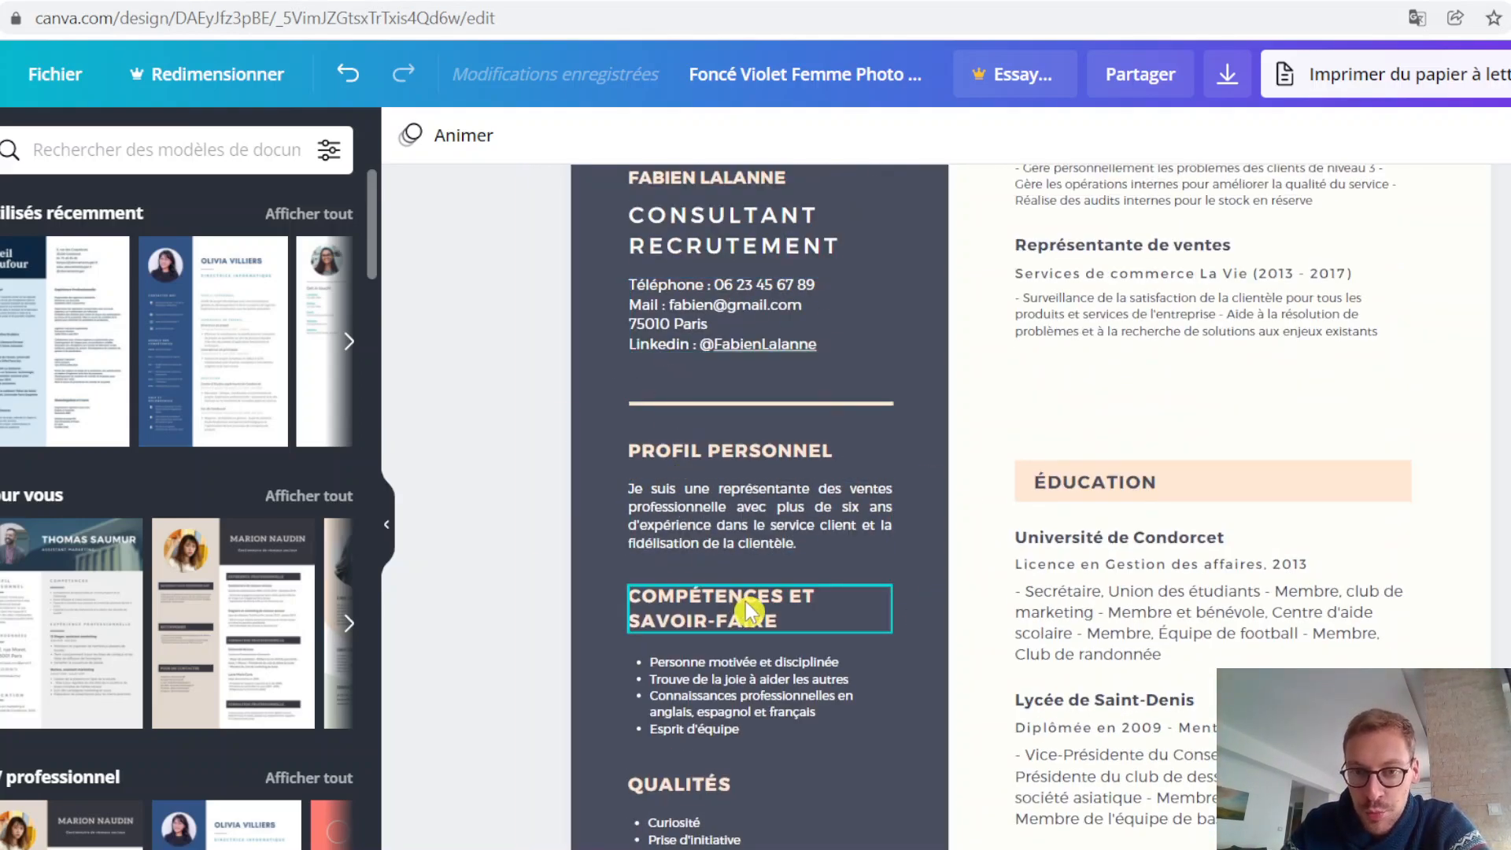
scroll(830, 689, down, 2)
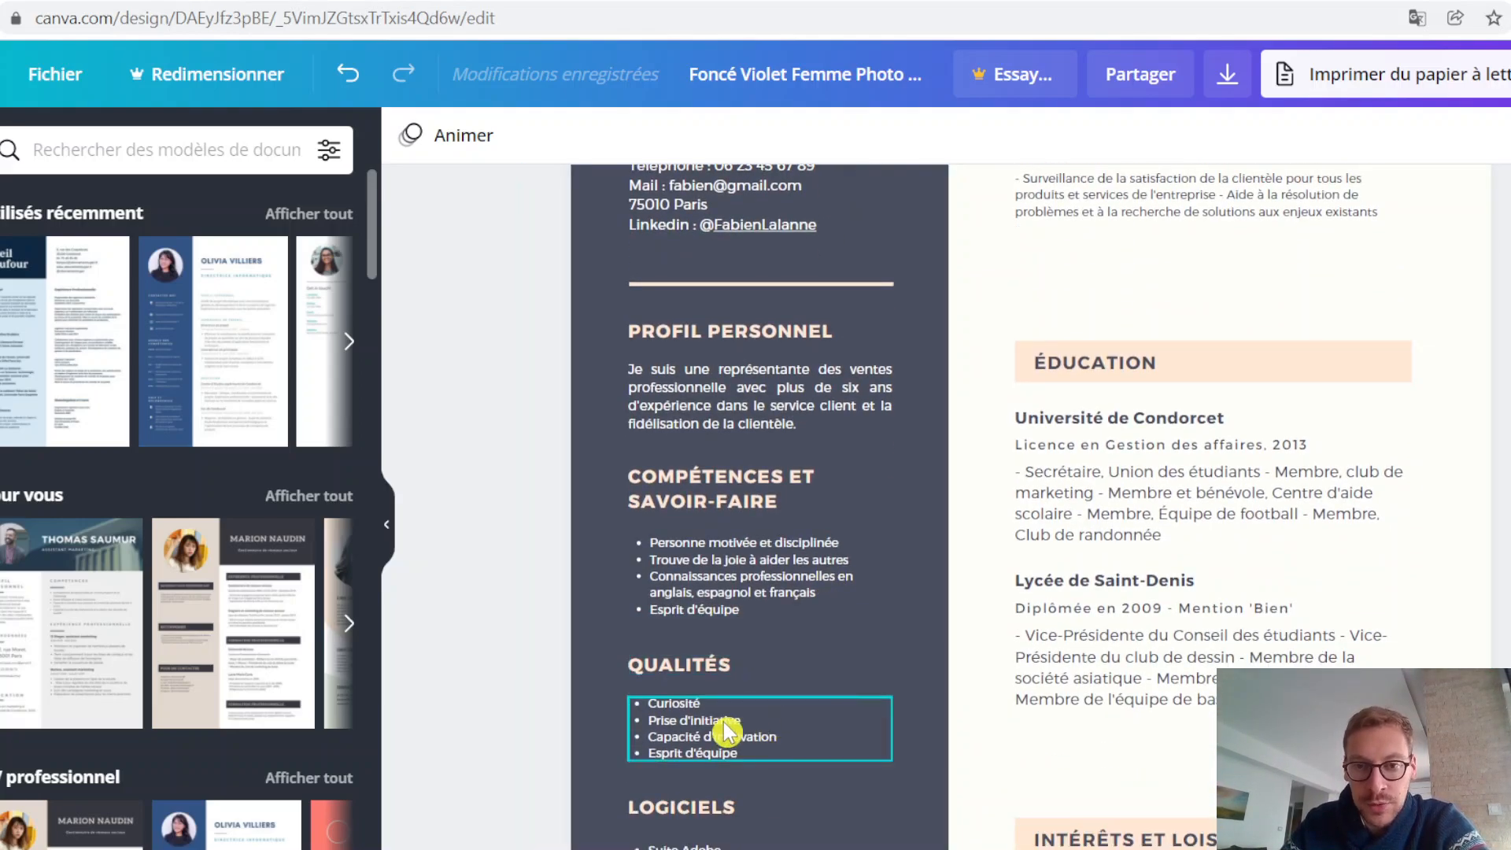
scroll(740, 713, down, 4)
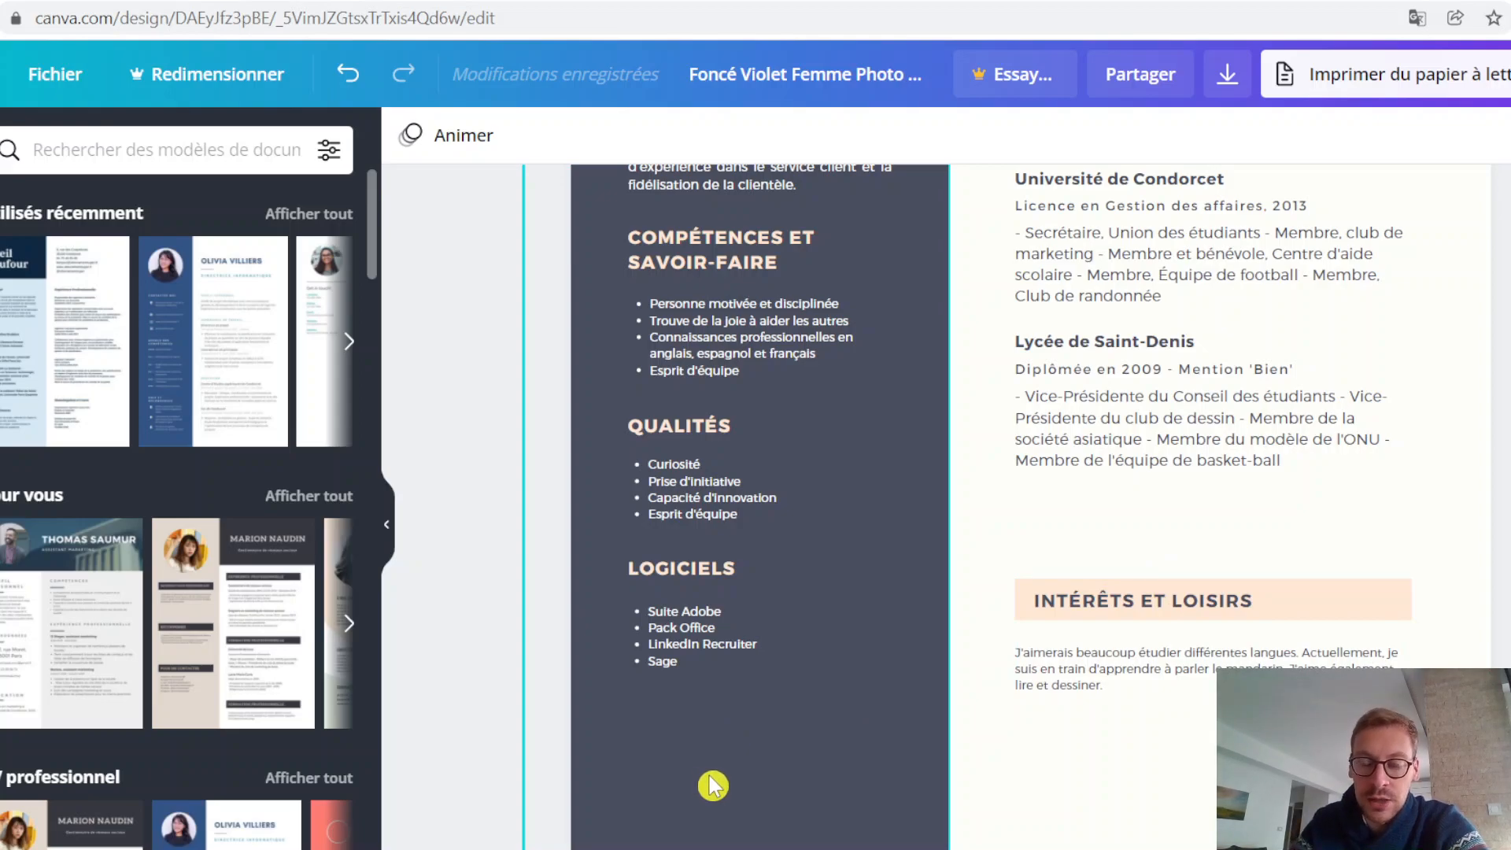
scroll(732, 783, down, 2)
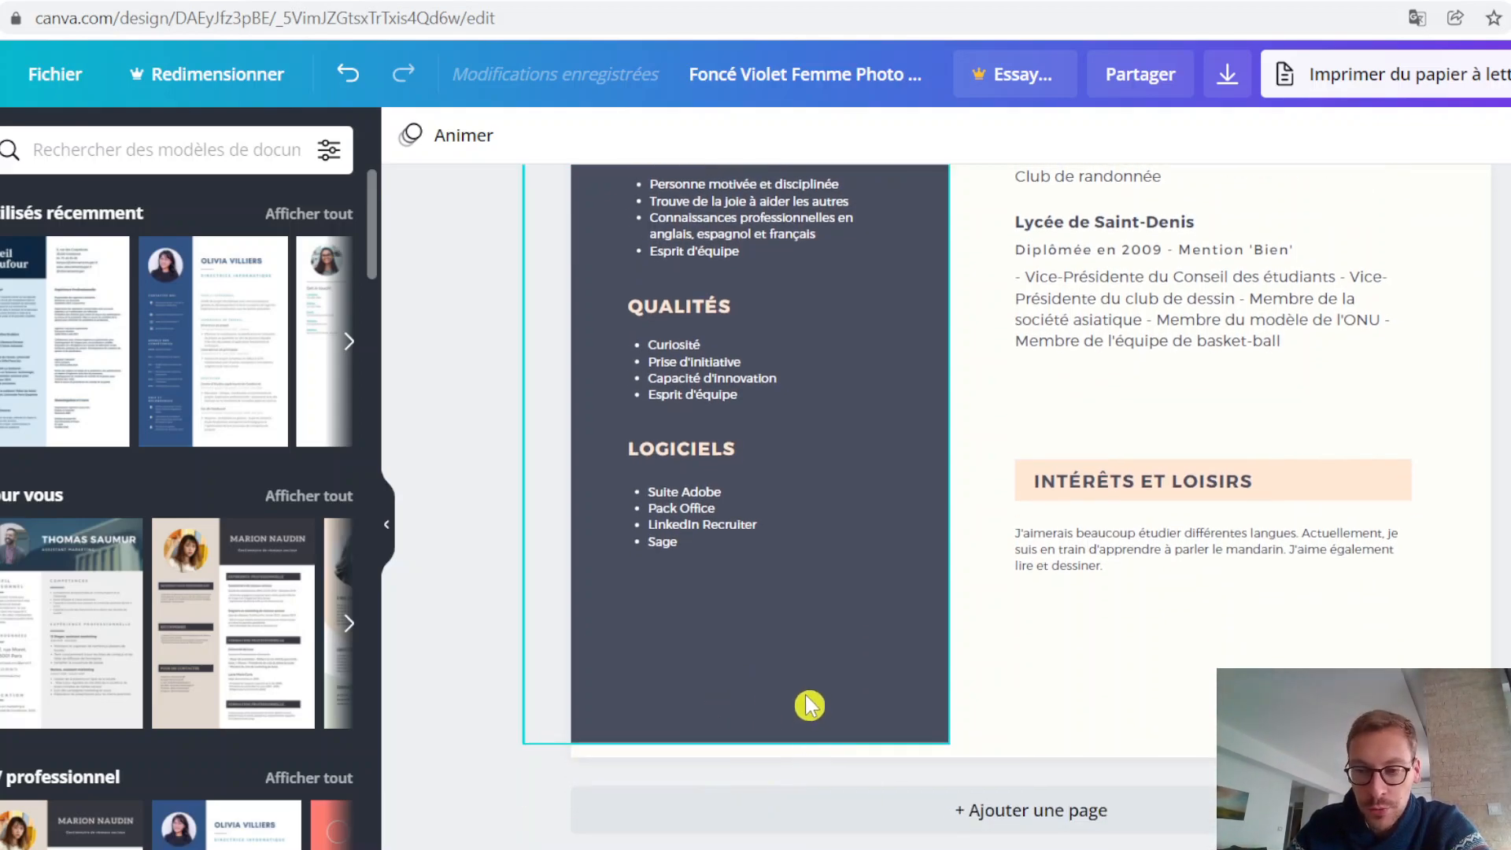
scroll(1181, 697, up, 3)
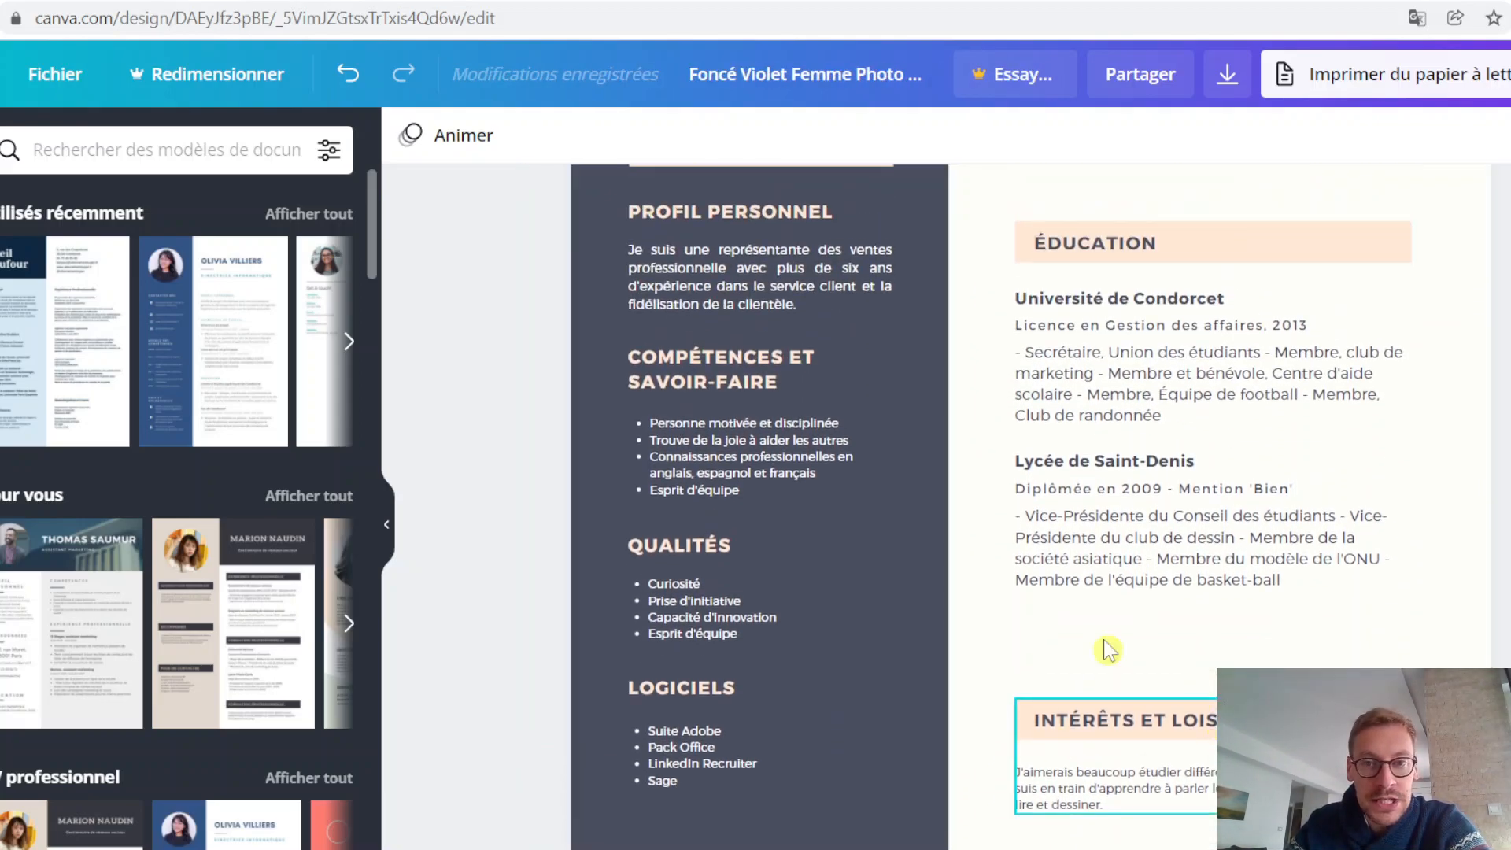
scroll(1204, 622, up, 2)
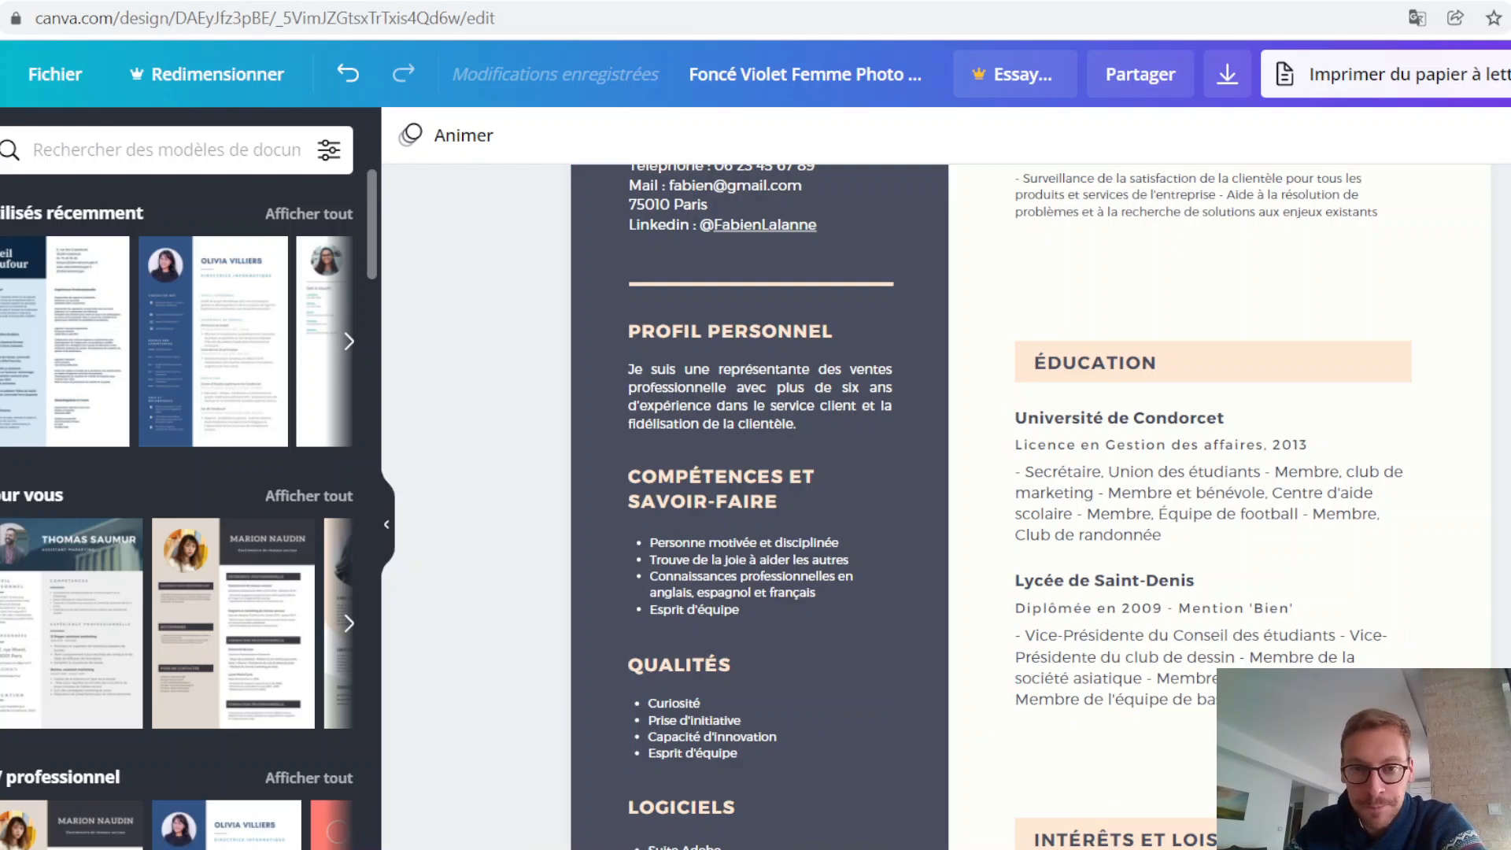
Step: Rewrite the company and date line under Assistante de vente as "Jeux Gala | Octobre 2017 - Aujourd'hui", without parentheses
scroll(944, 504, up, 5)
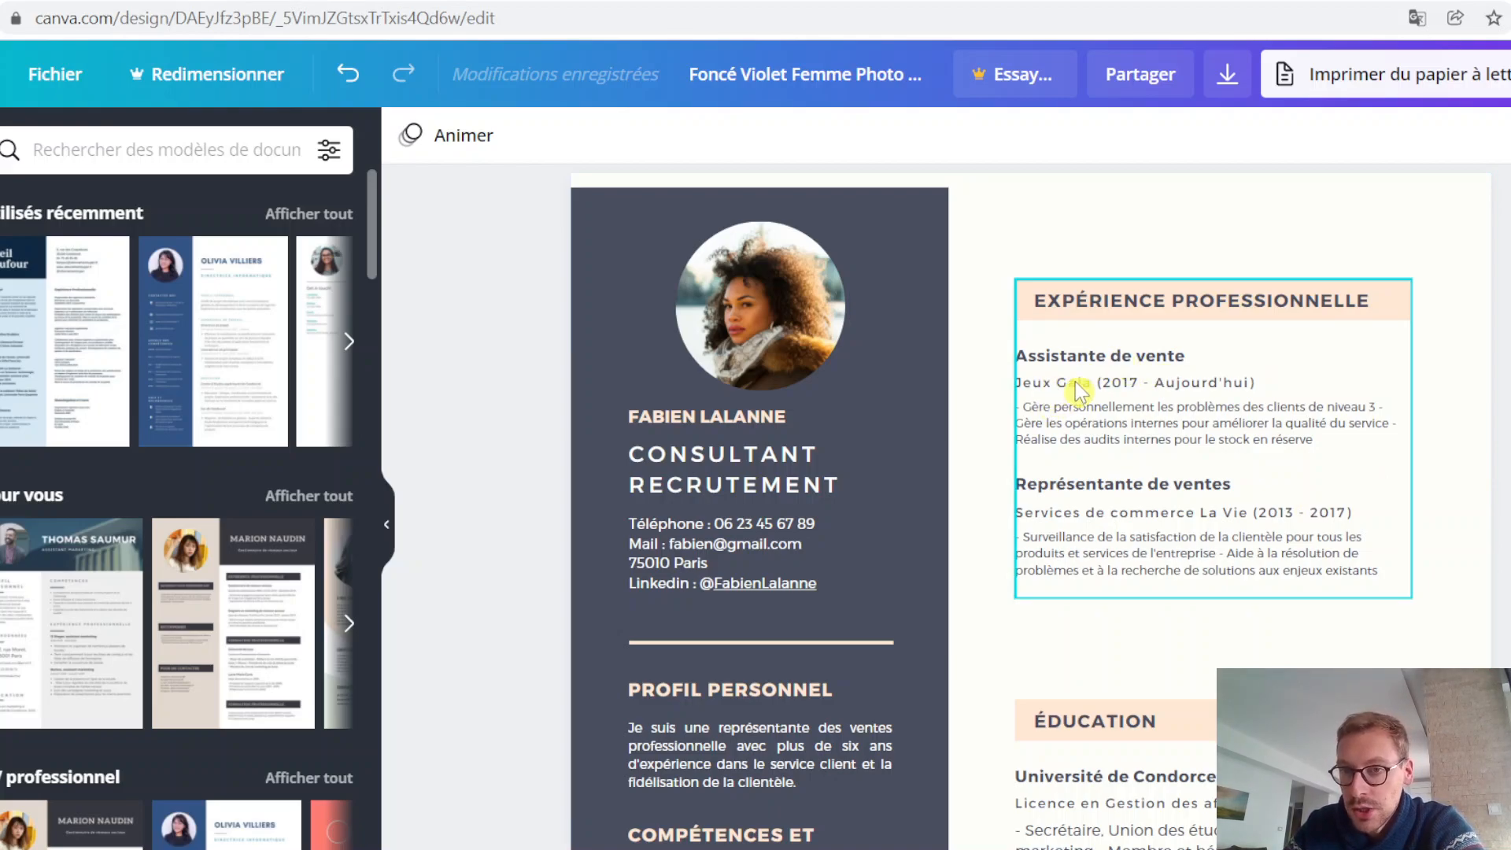
click(1126, 399)
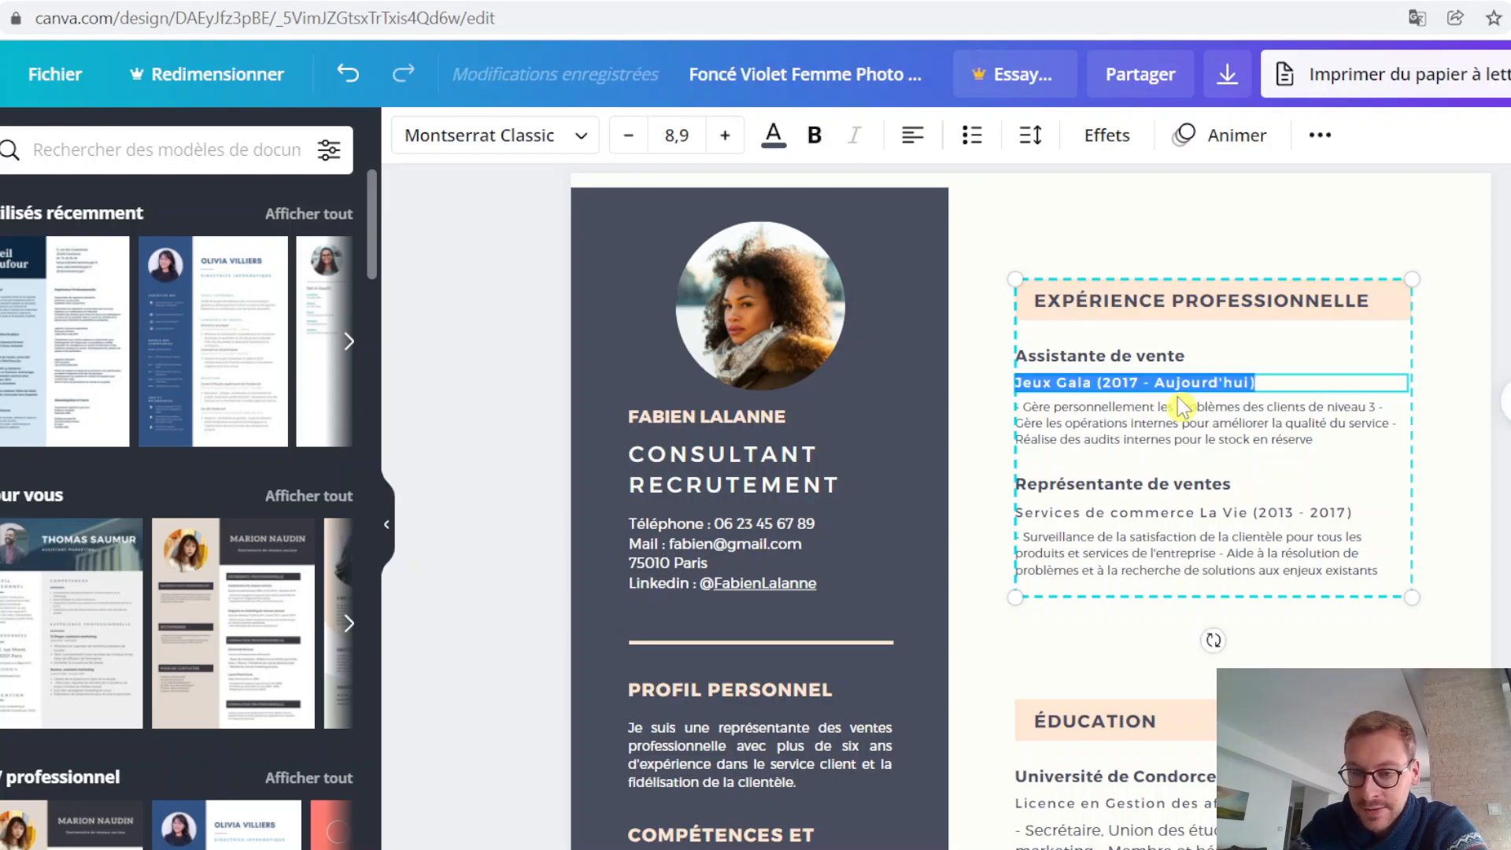
key(Right)
key(Right)
key(Right)
key(Right)
key(Right)
key(Right)
key(Right)
key(Right)
key(Right)
key(Right)
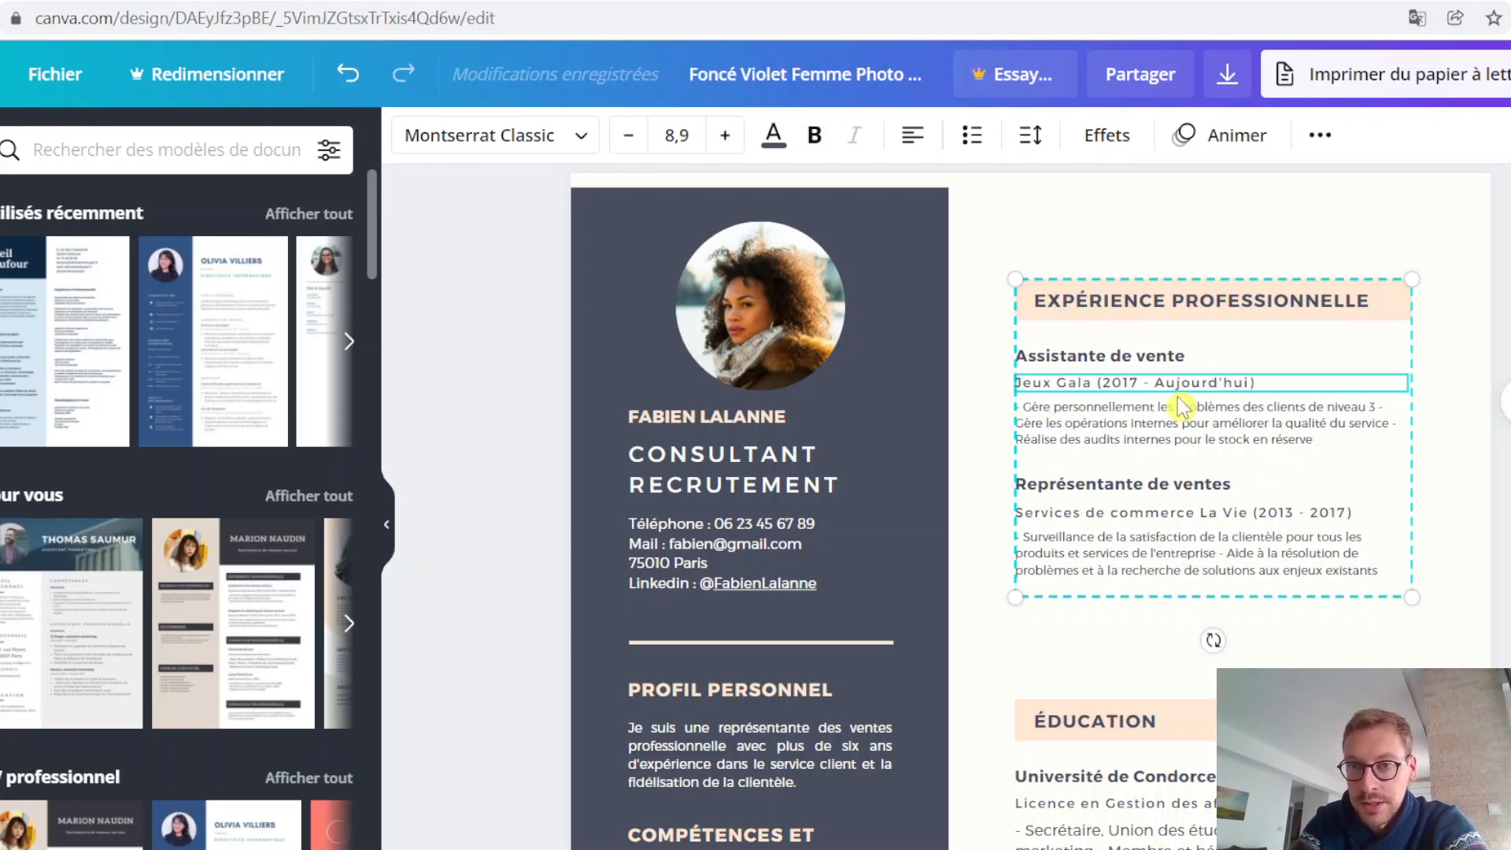
key(BackSpace)
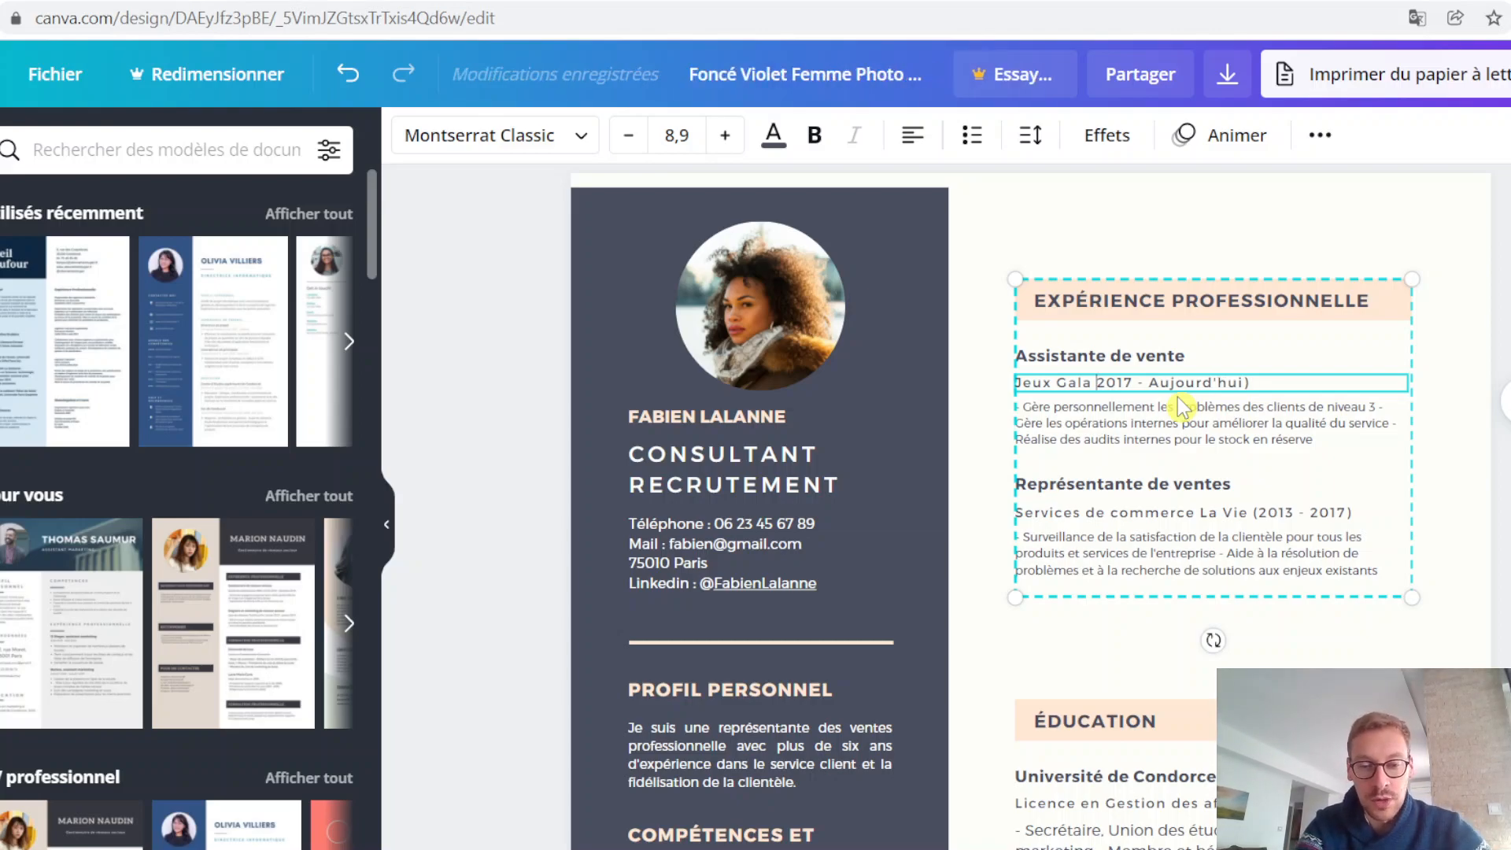
text(| )
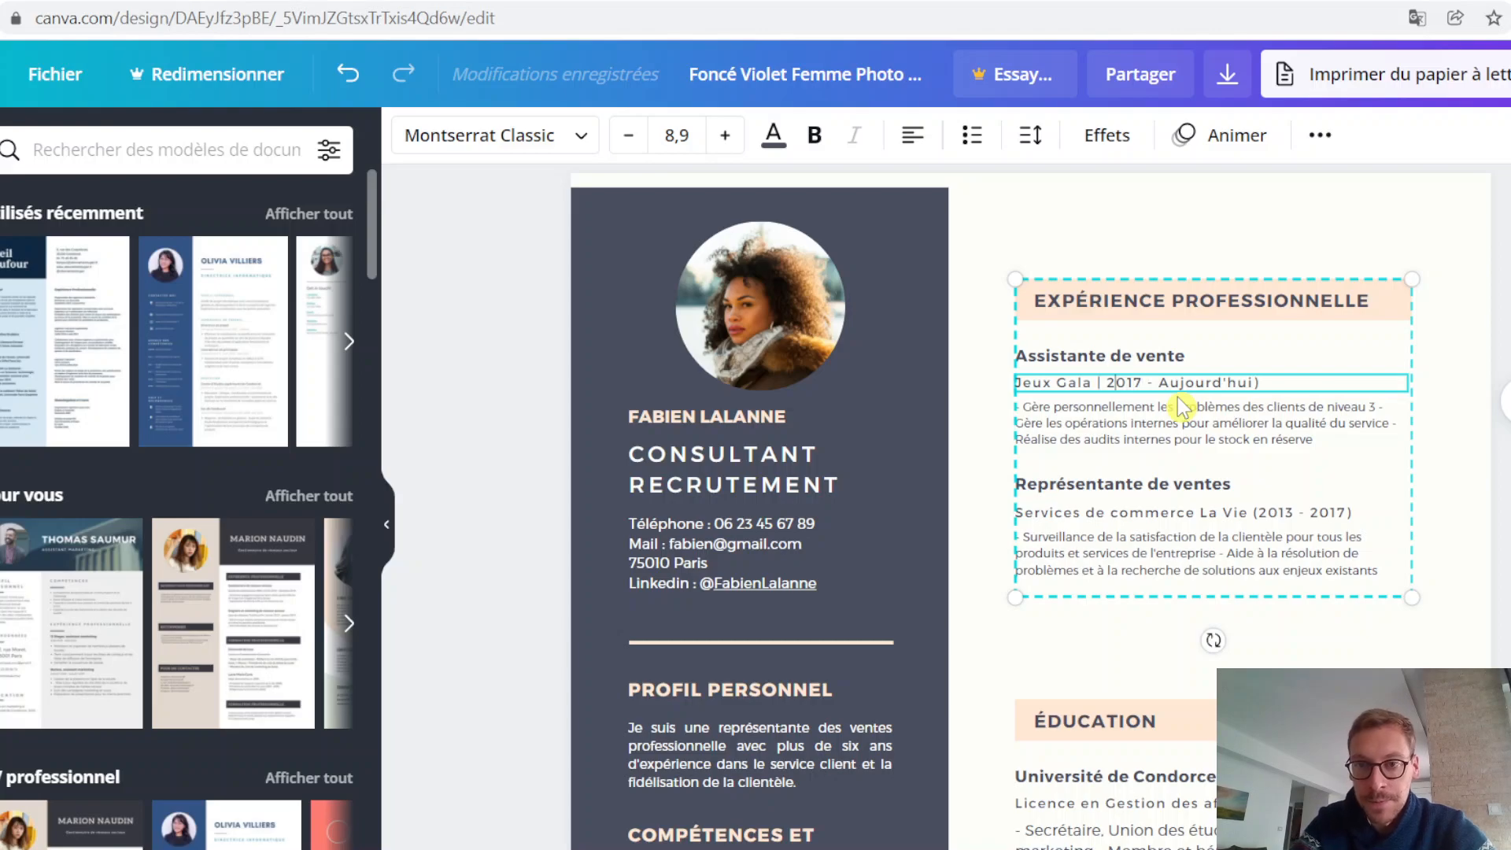
text(Octobre)
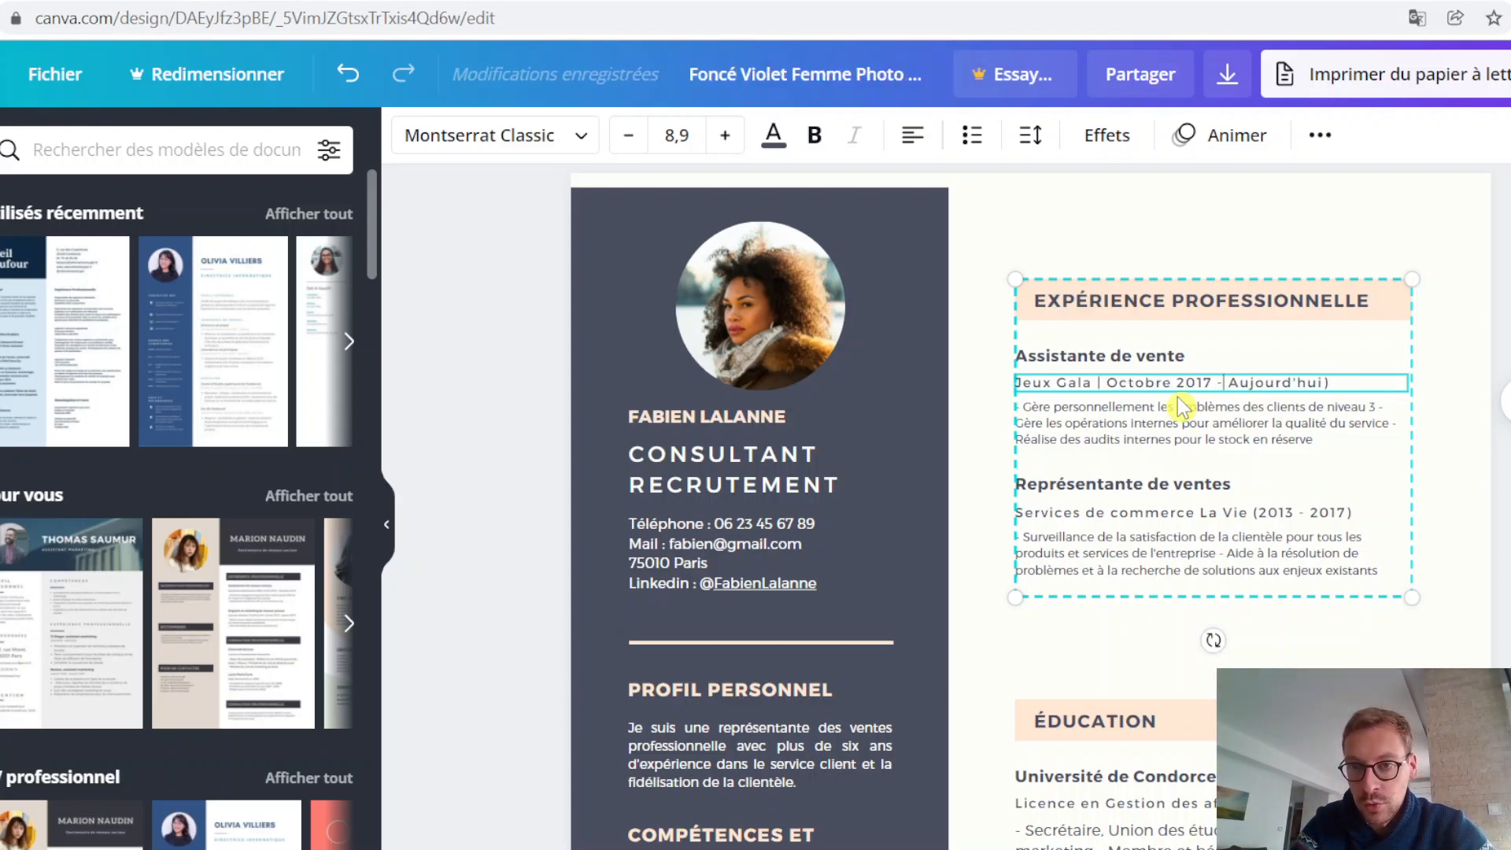
click(1343, 384)
key(BackSpace)
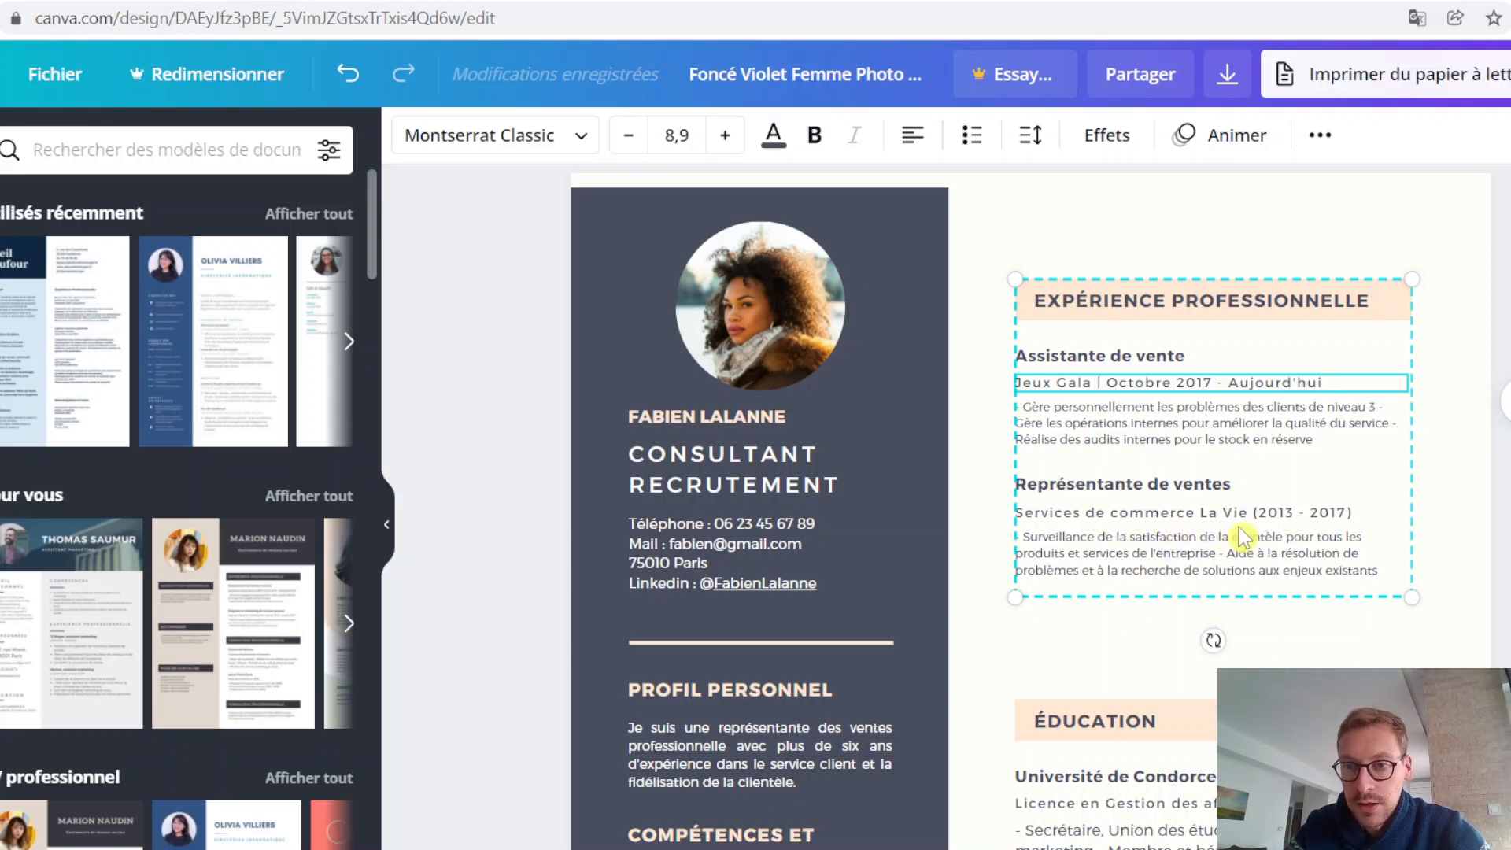
Step: Rewrite the company and date line under Représentante de ventes as "Services de commerce La Vie | Avril 2013 - Mai 2017", without parentheses
triple_click(1259, 512)
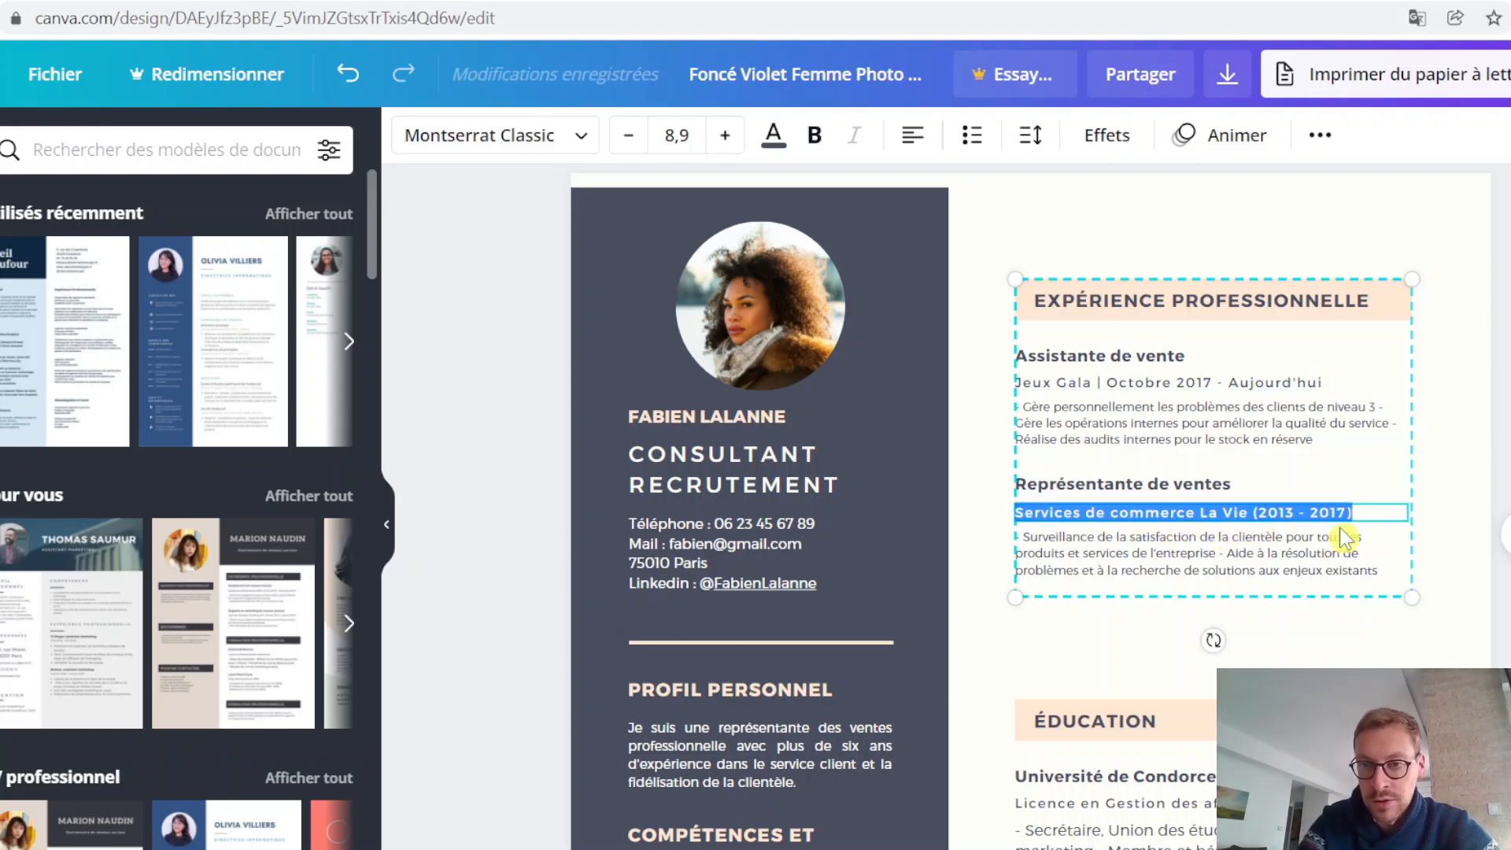
key(Right)
key(BackSpace)
text(| )
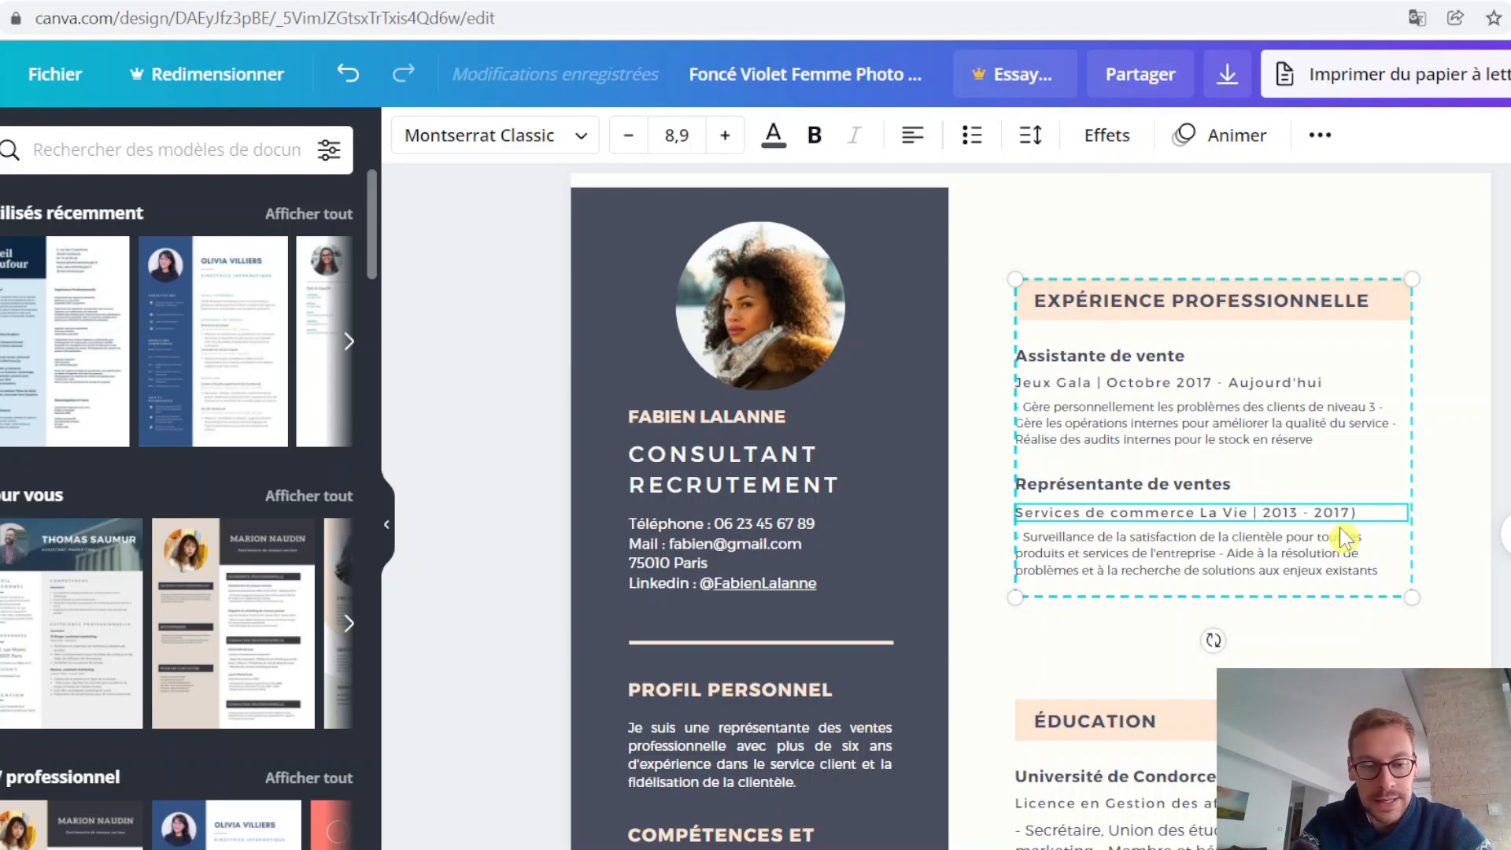
text(Avril 2013 - )
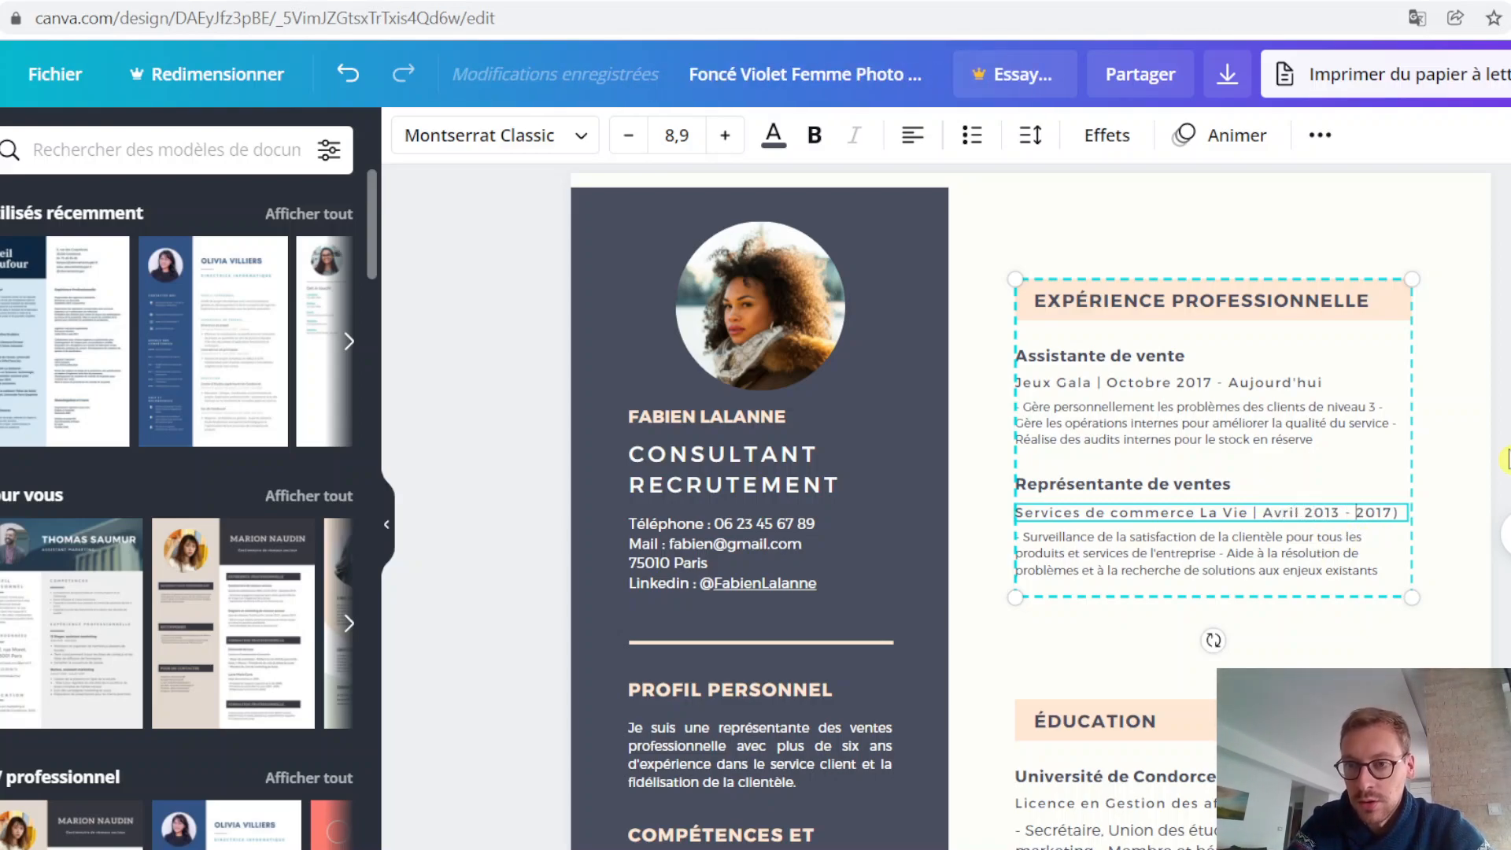
text(Mai)
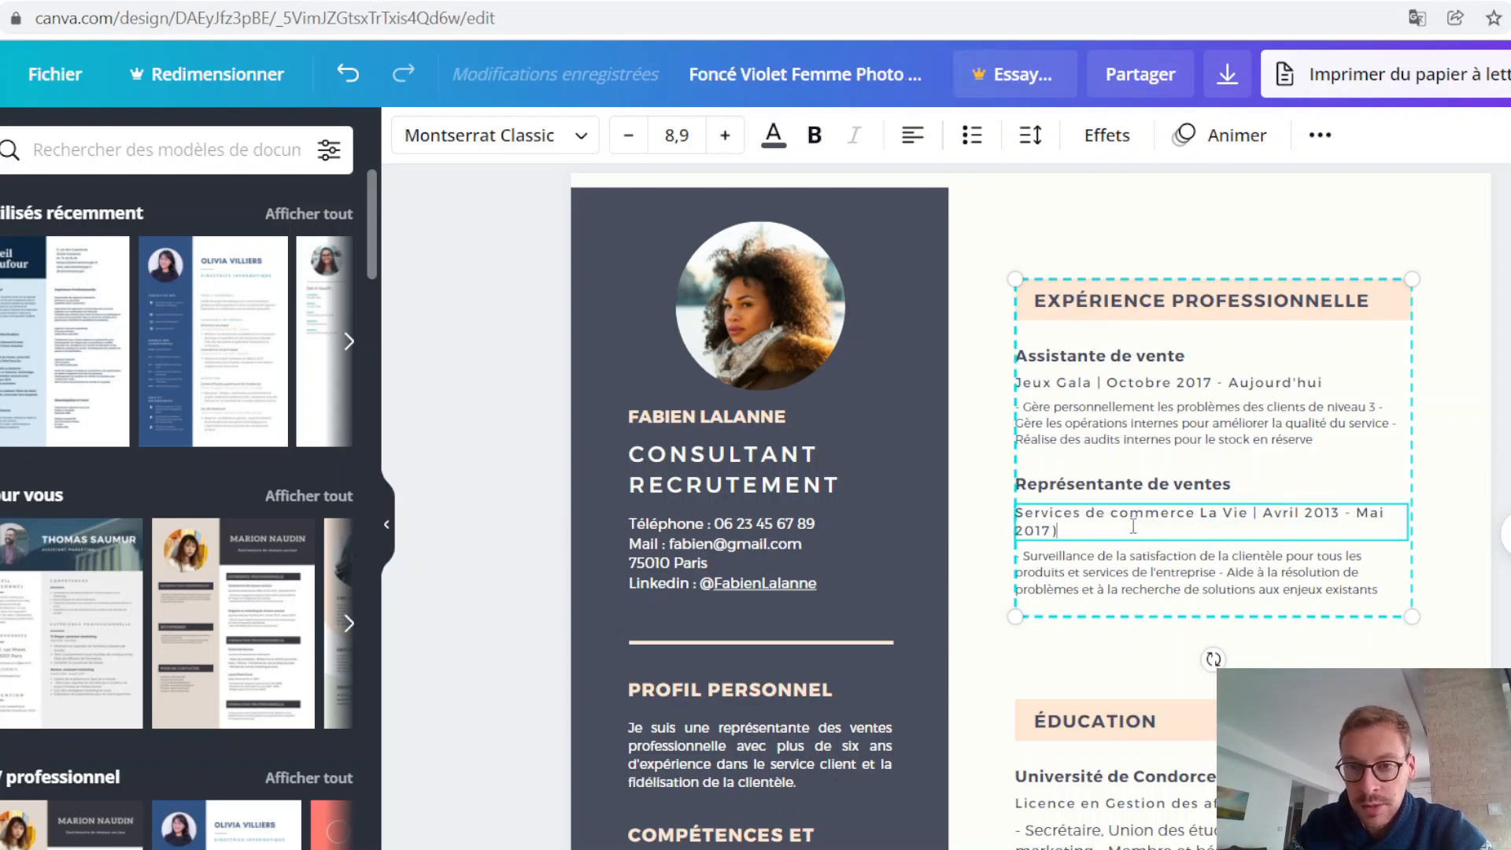
key(BackSpace)
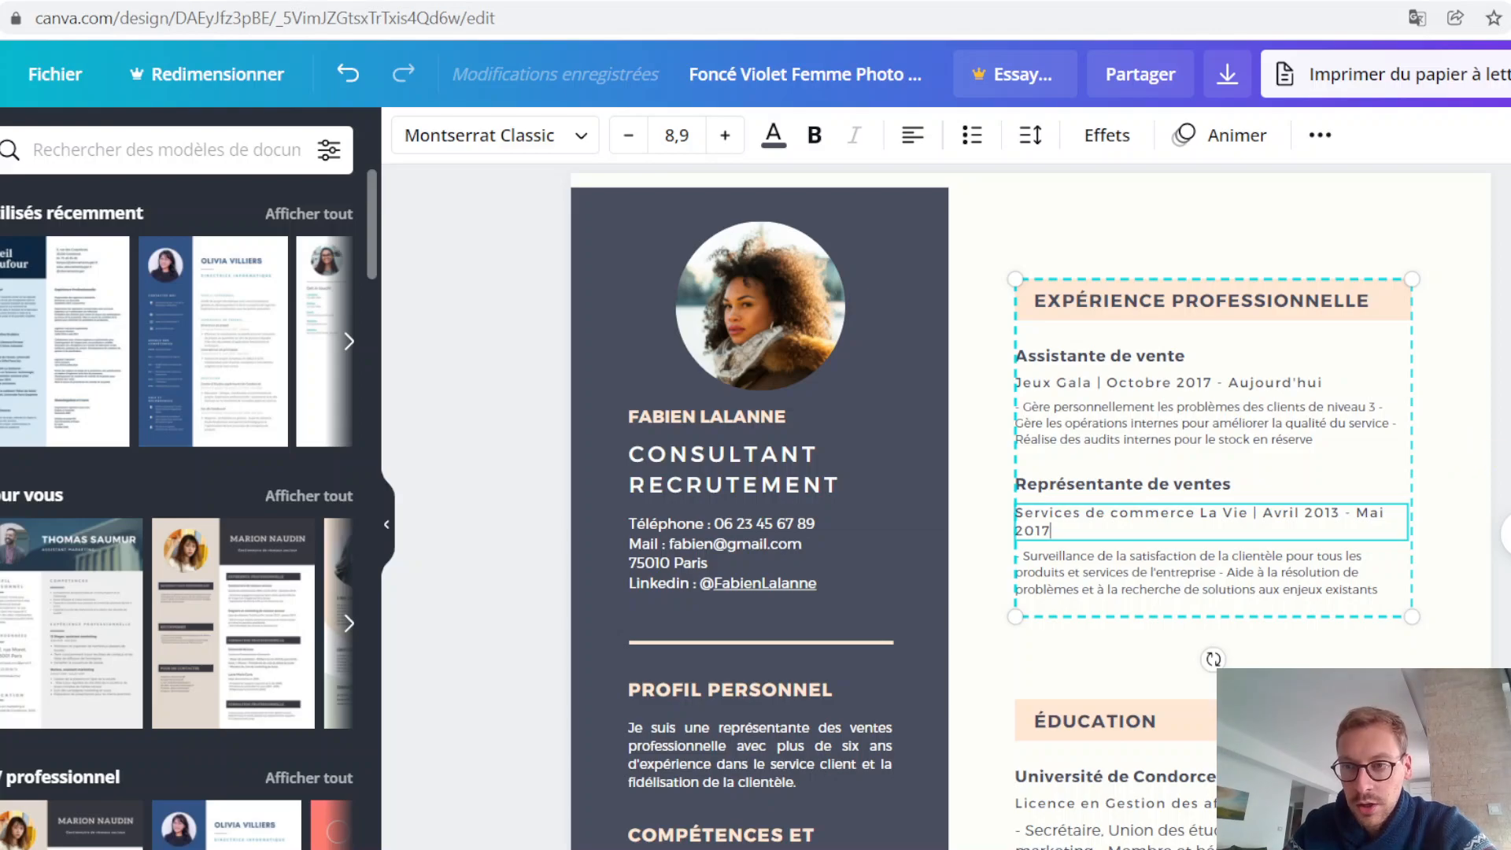
click(1501, 489)
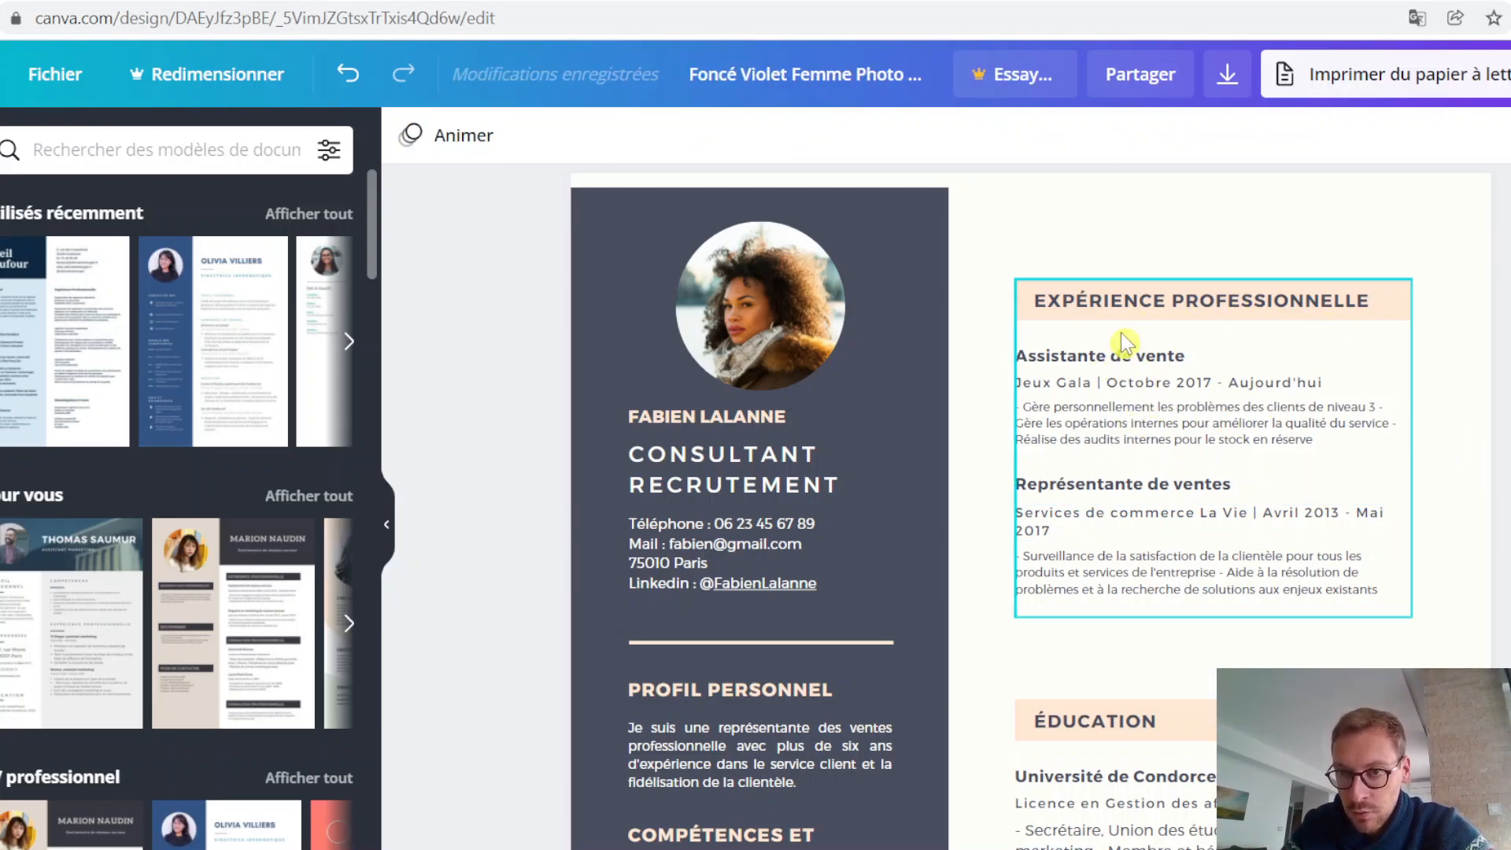
Step: Ungroup the EXPÉRIENCE PROFESSIONNELLE block into separate elements
click(1322, 480)
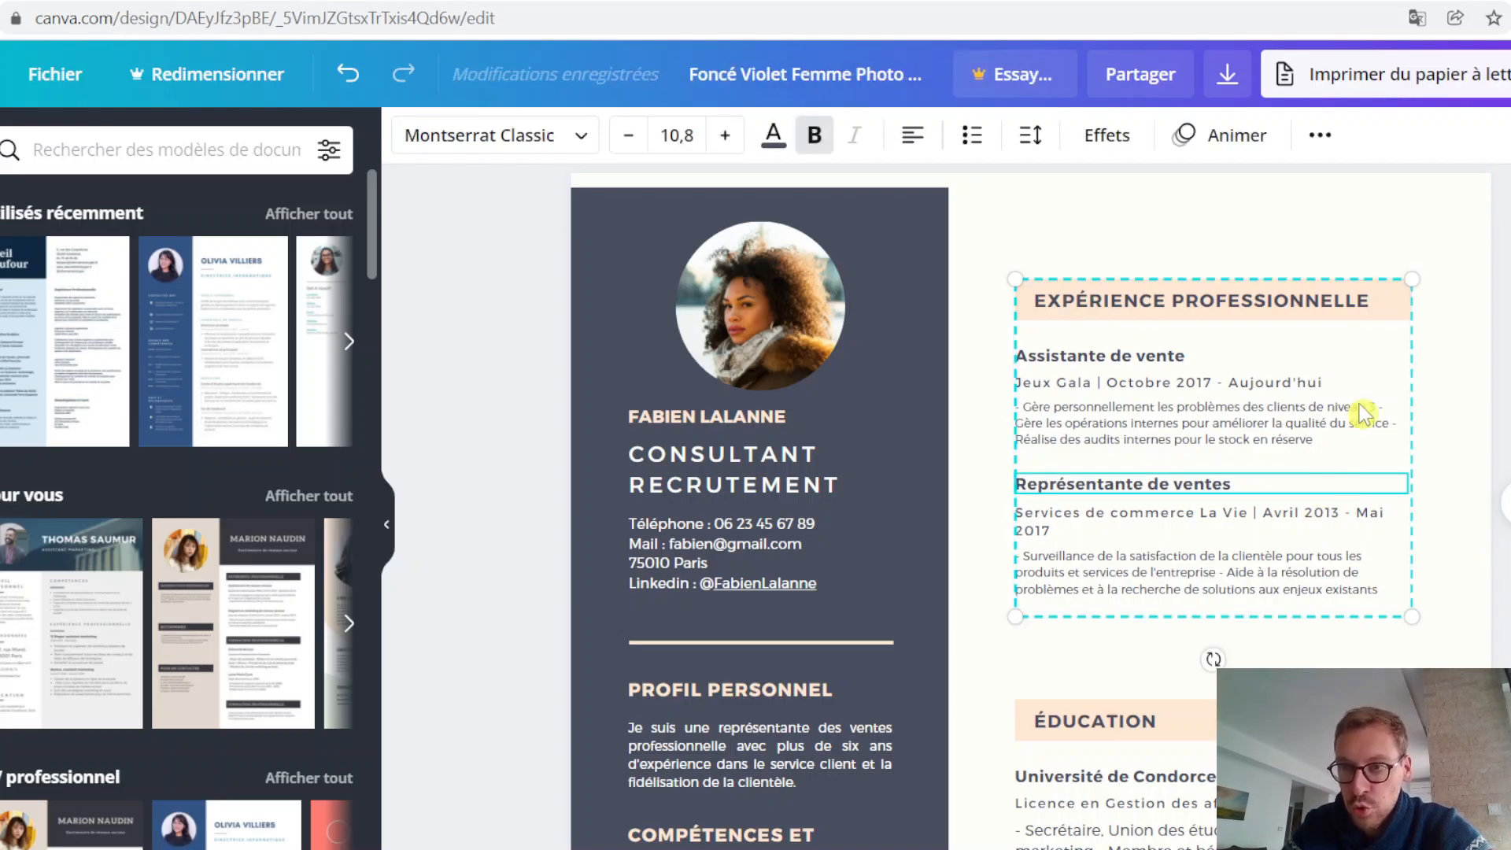
click(1508, 135)
click(1502, 378)
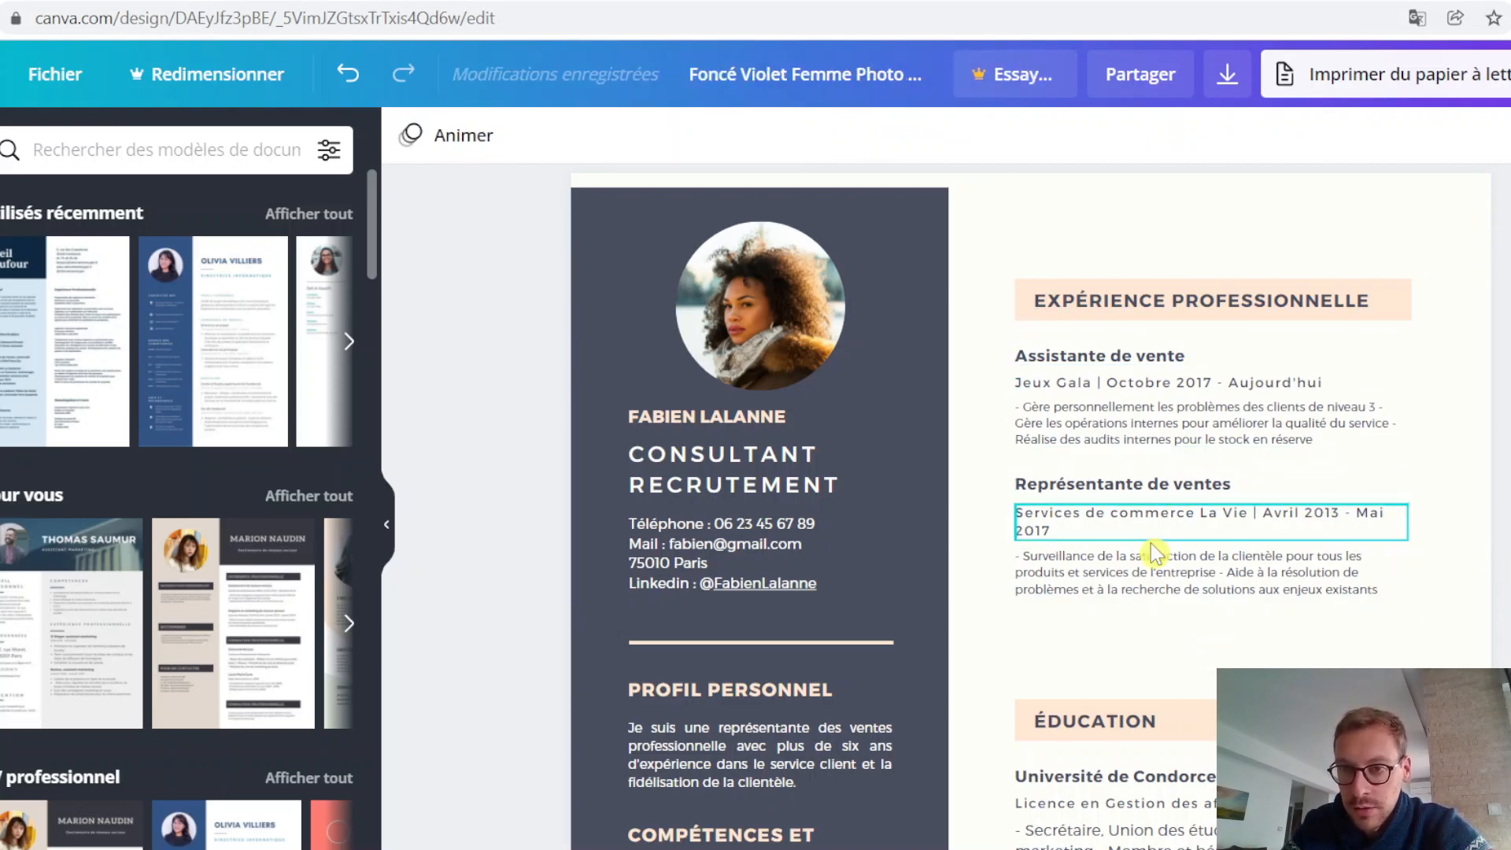
click(1269, 519)
double_click(1268, 515)
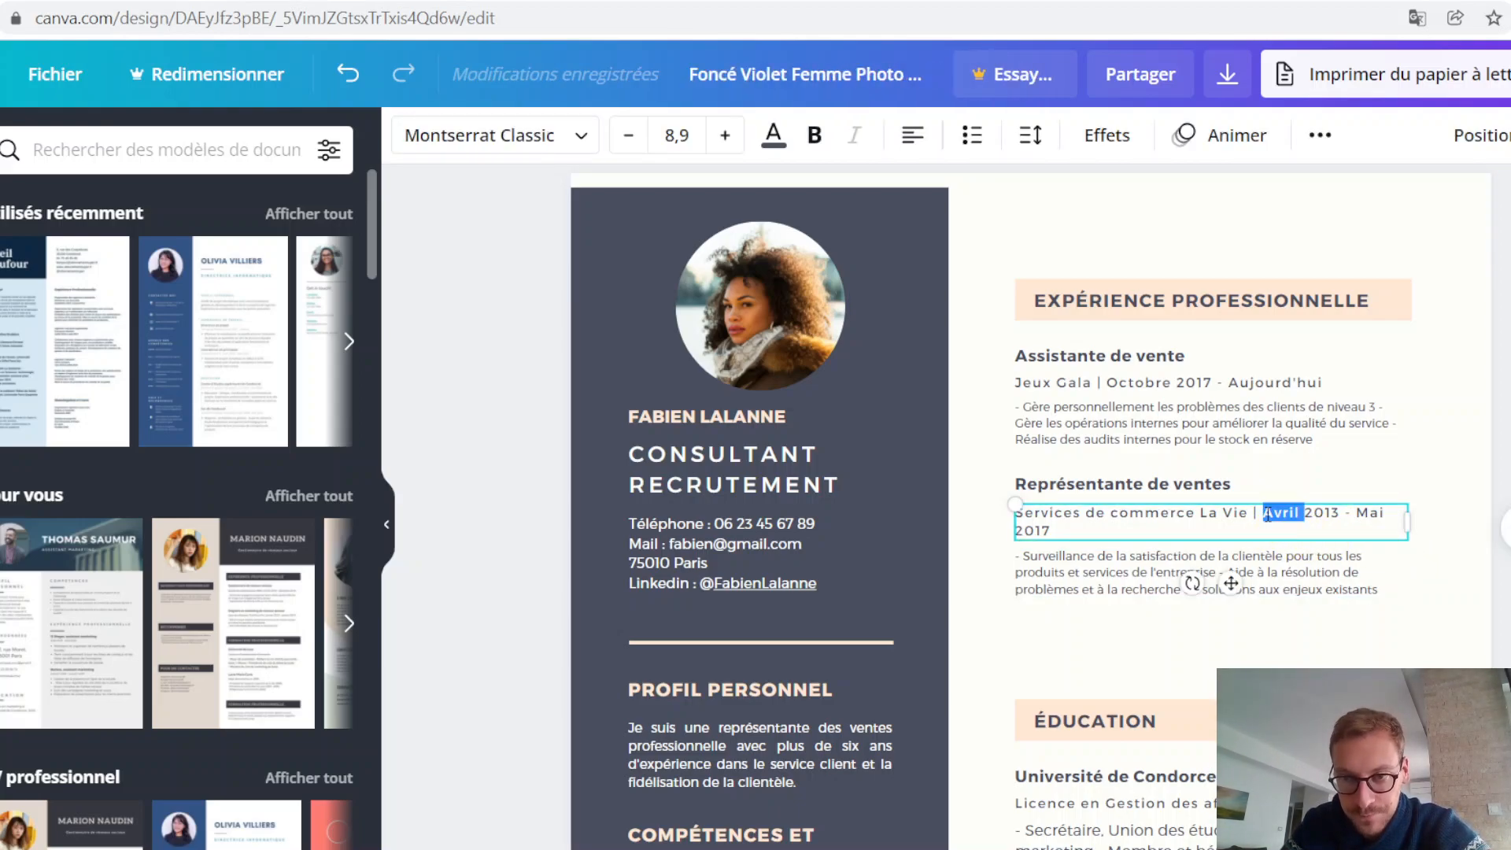
click(1269, 516)
drag(1276, 521, 1052, 532)
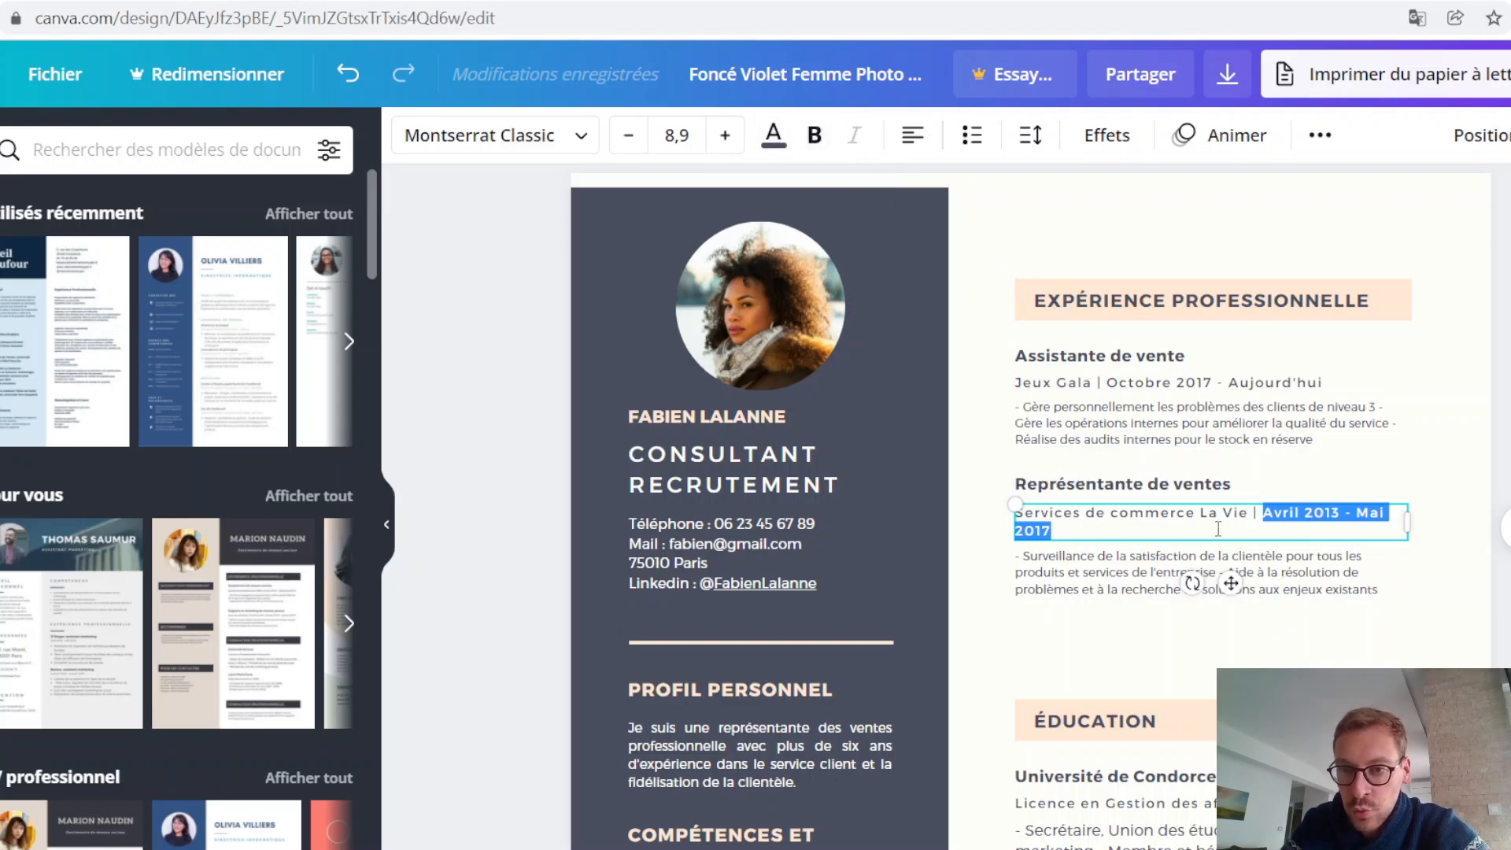
click(1257, 520)
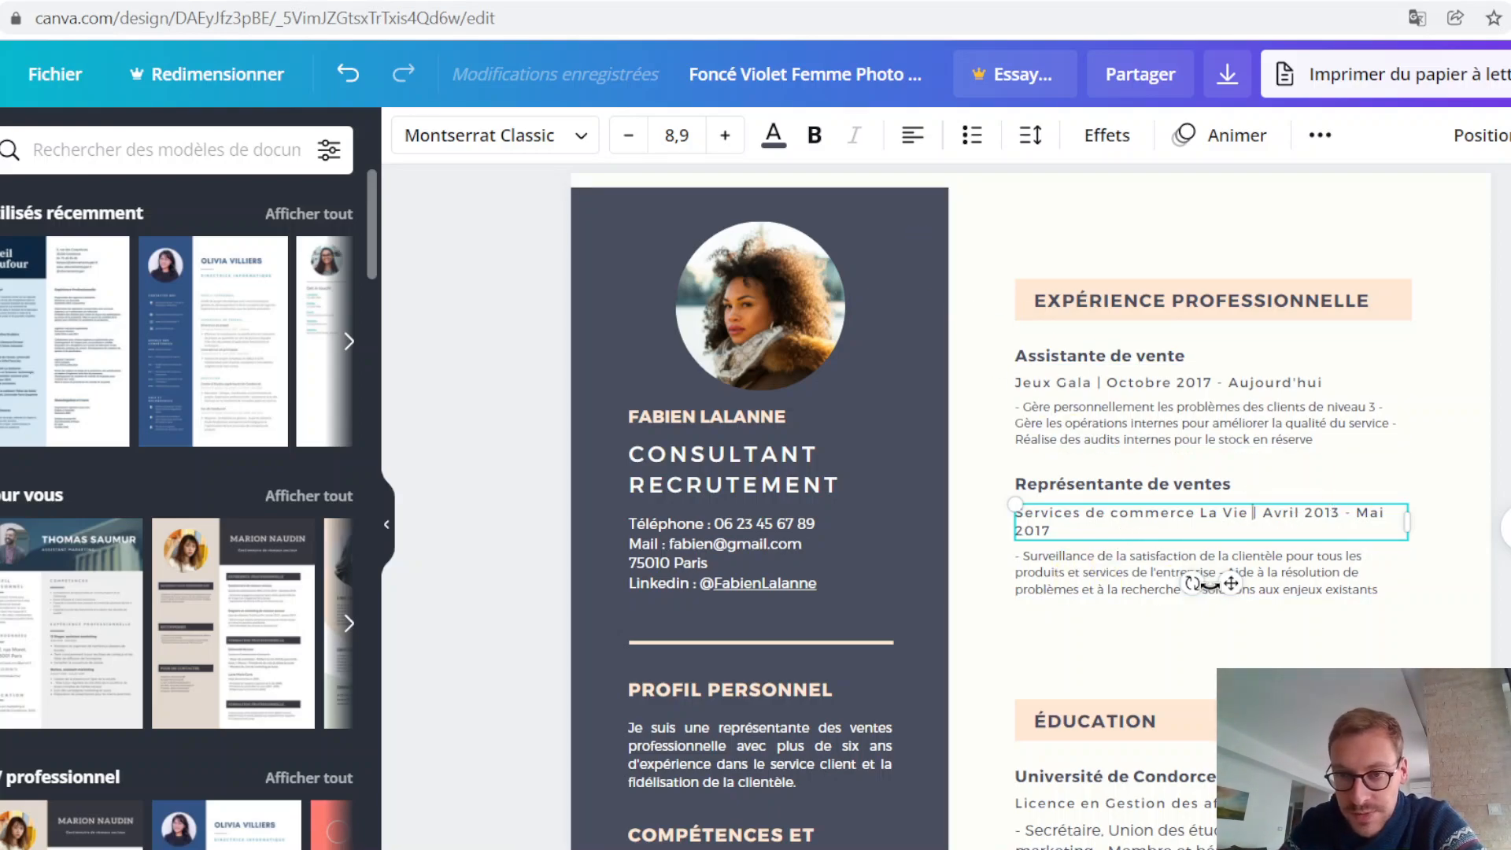
click(1045, 423)
key(Escape)
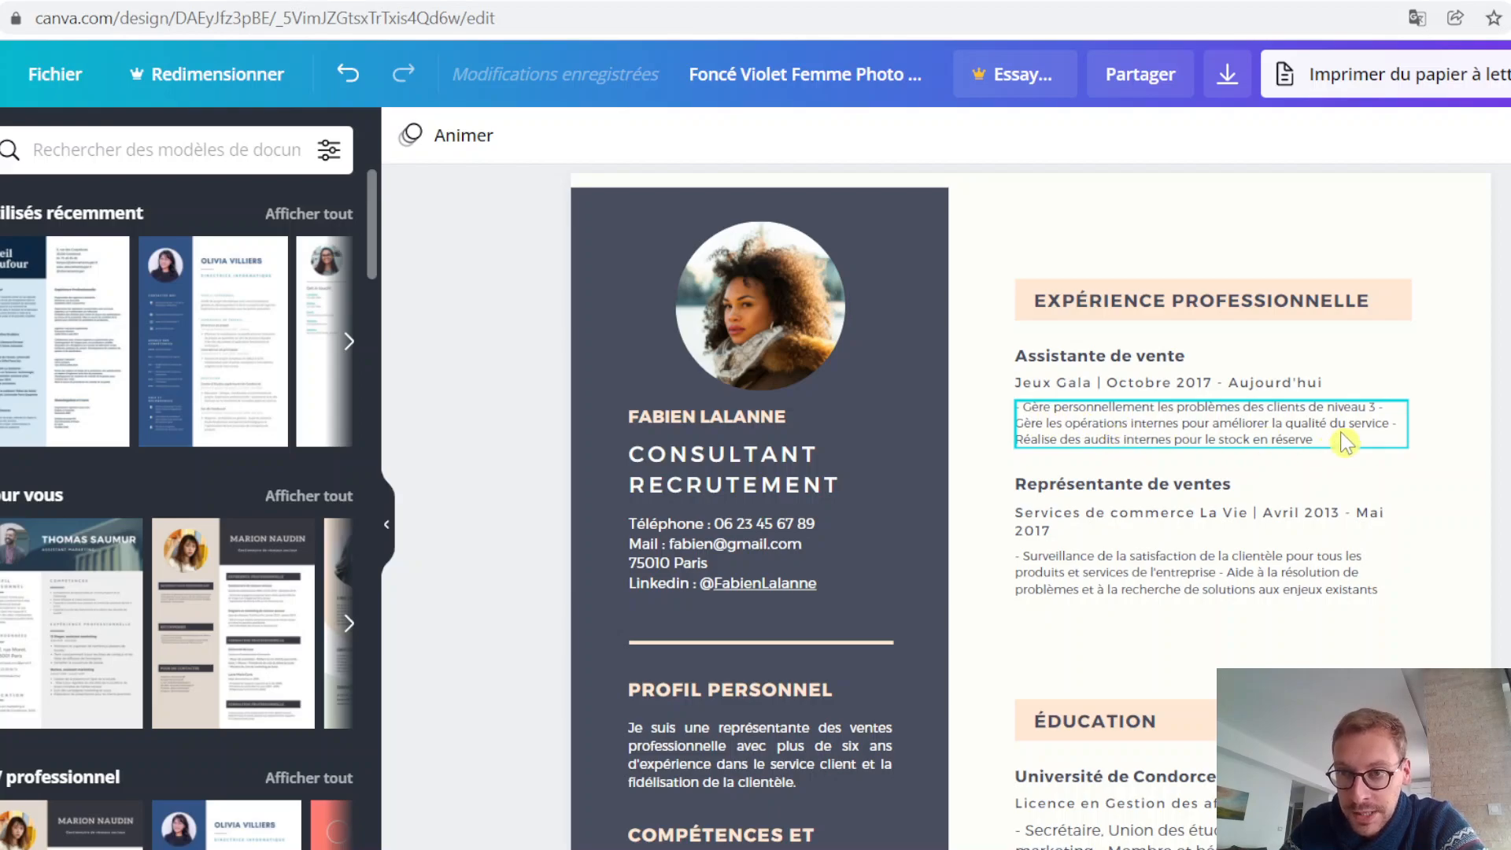
Step: Remove the leading dash from the Assistante de vente description and format the text as a bulleted list
double_click(1029, 422)
click(1143, 415)
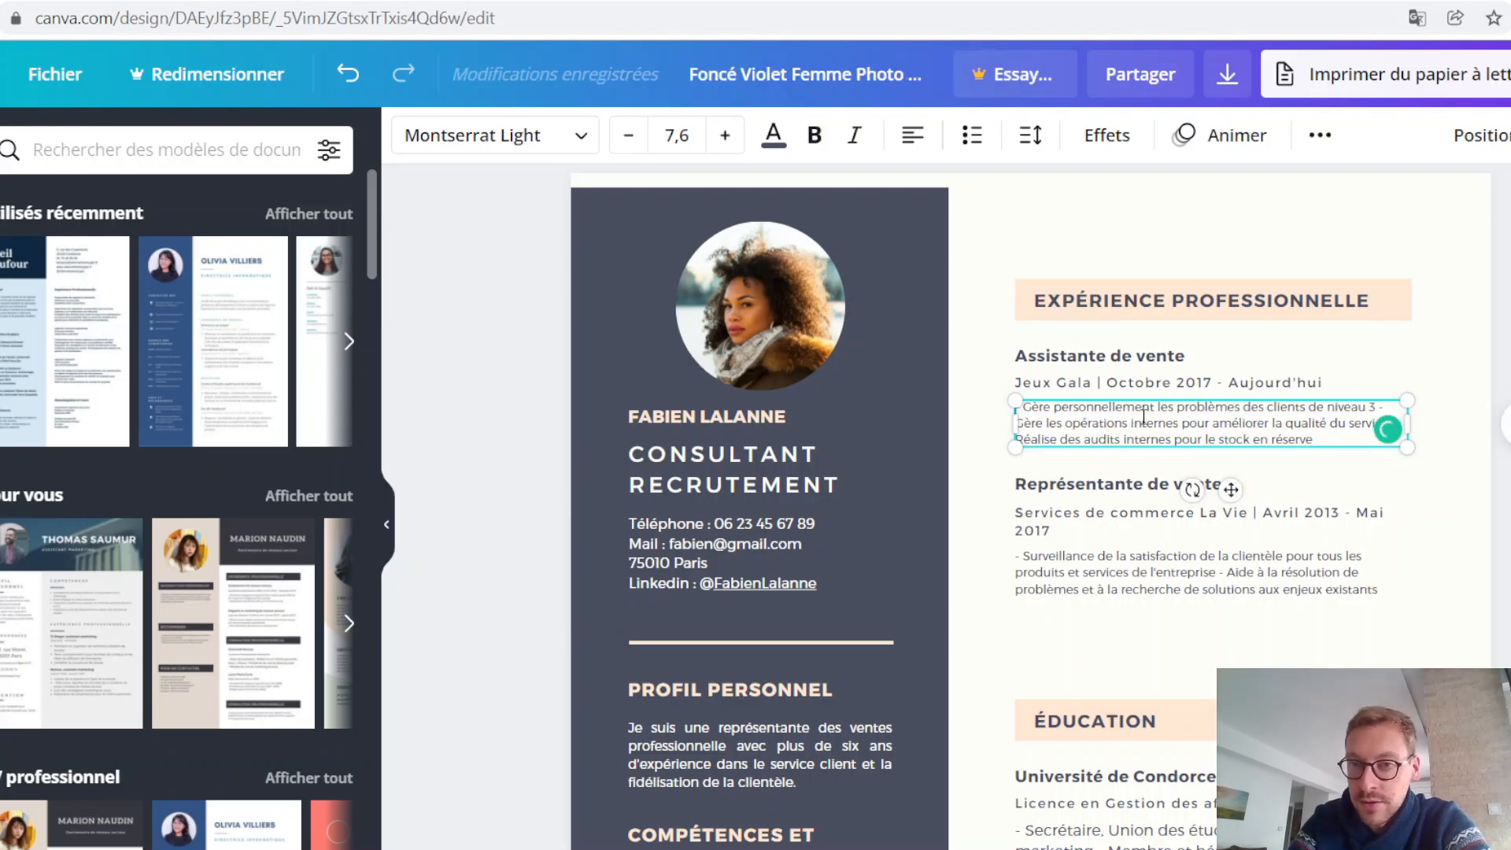
key(BackSpace)
key(BackSpace)
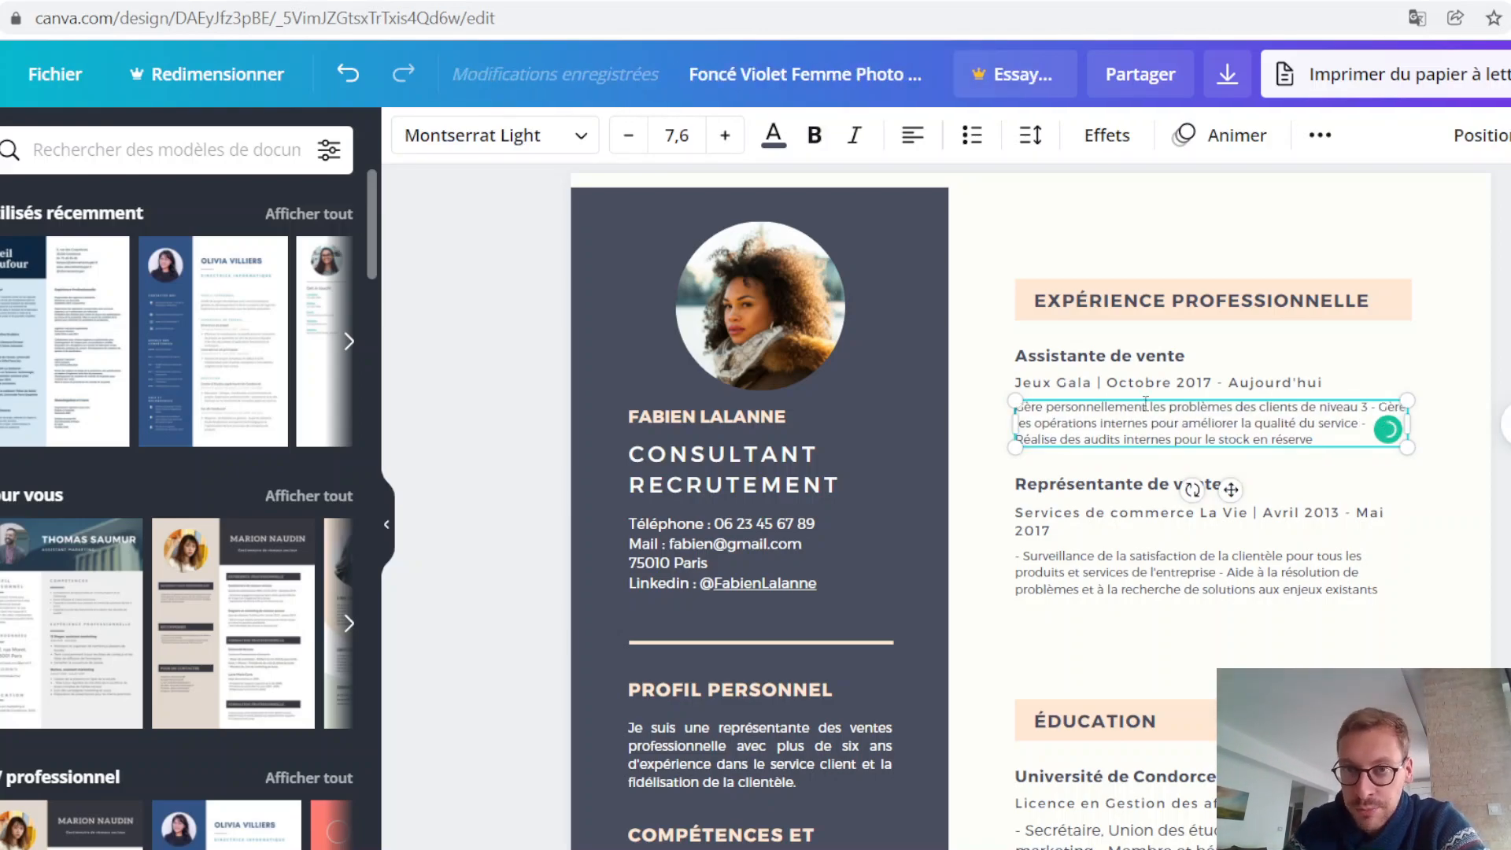
click(972, 139)
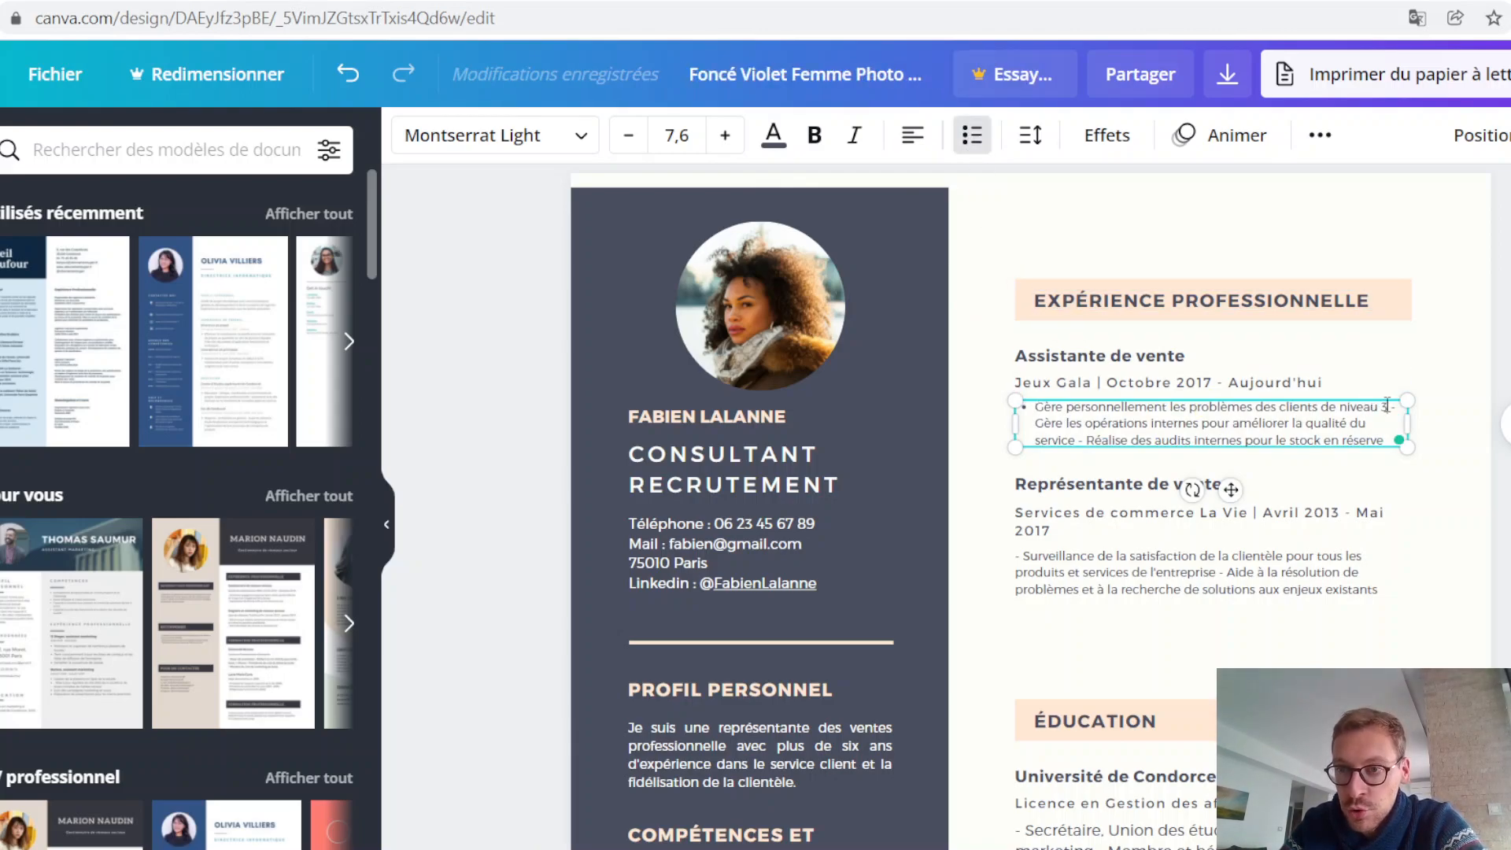
Step: Split the Assistante de vente description into three bullets starting with "Gère personnellement", "Gère les opérations" and "Réalise des audits", removing the separating dashes
key(BackSpace)
key(BackSpace)
key(Return)
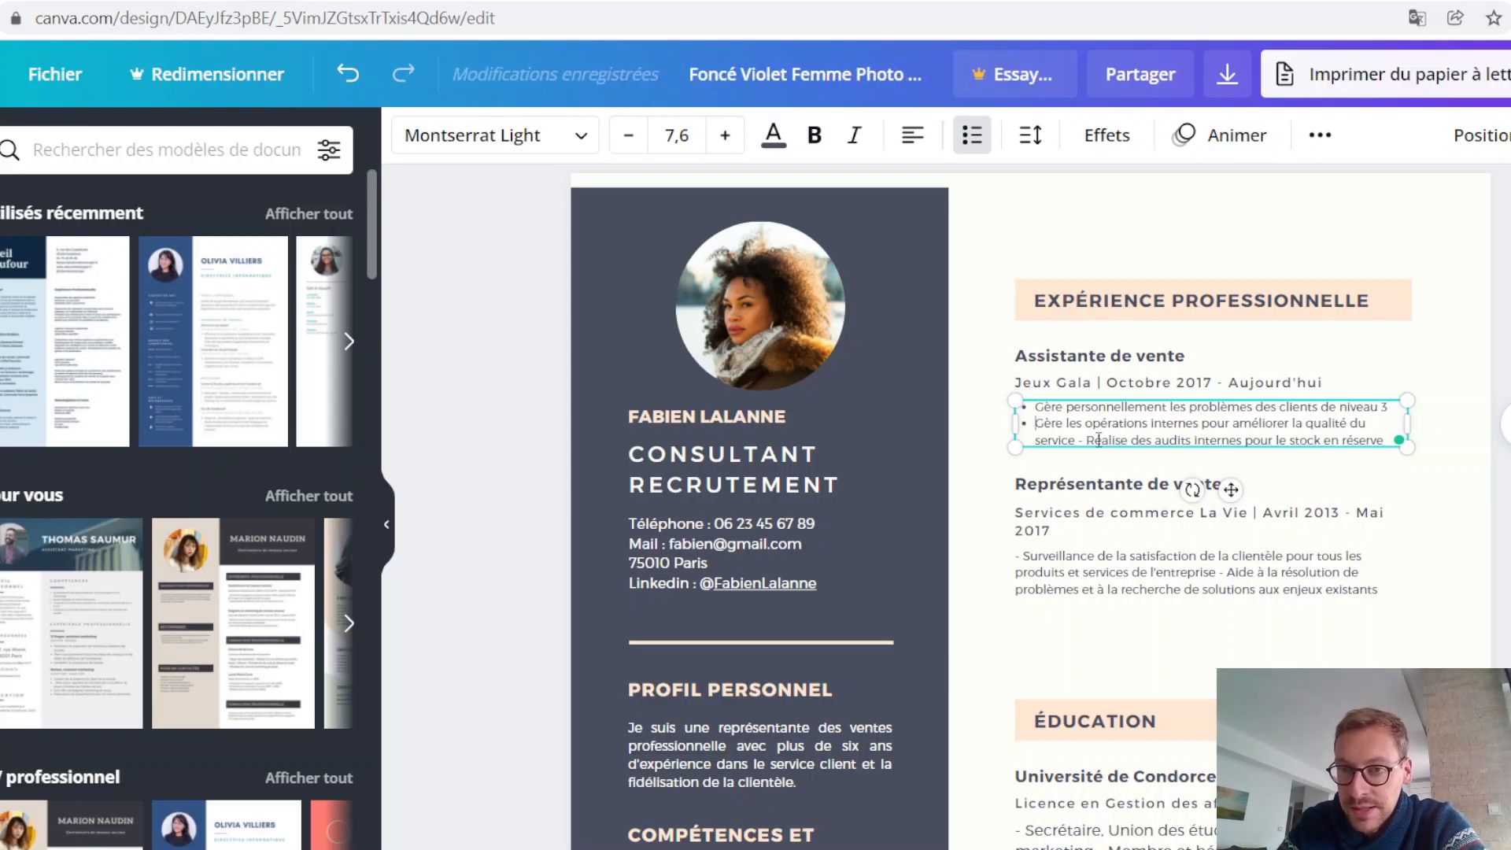
key(BackSpace)
key(BackSpace)
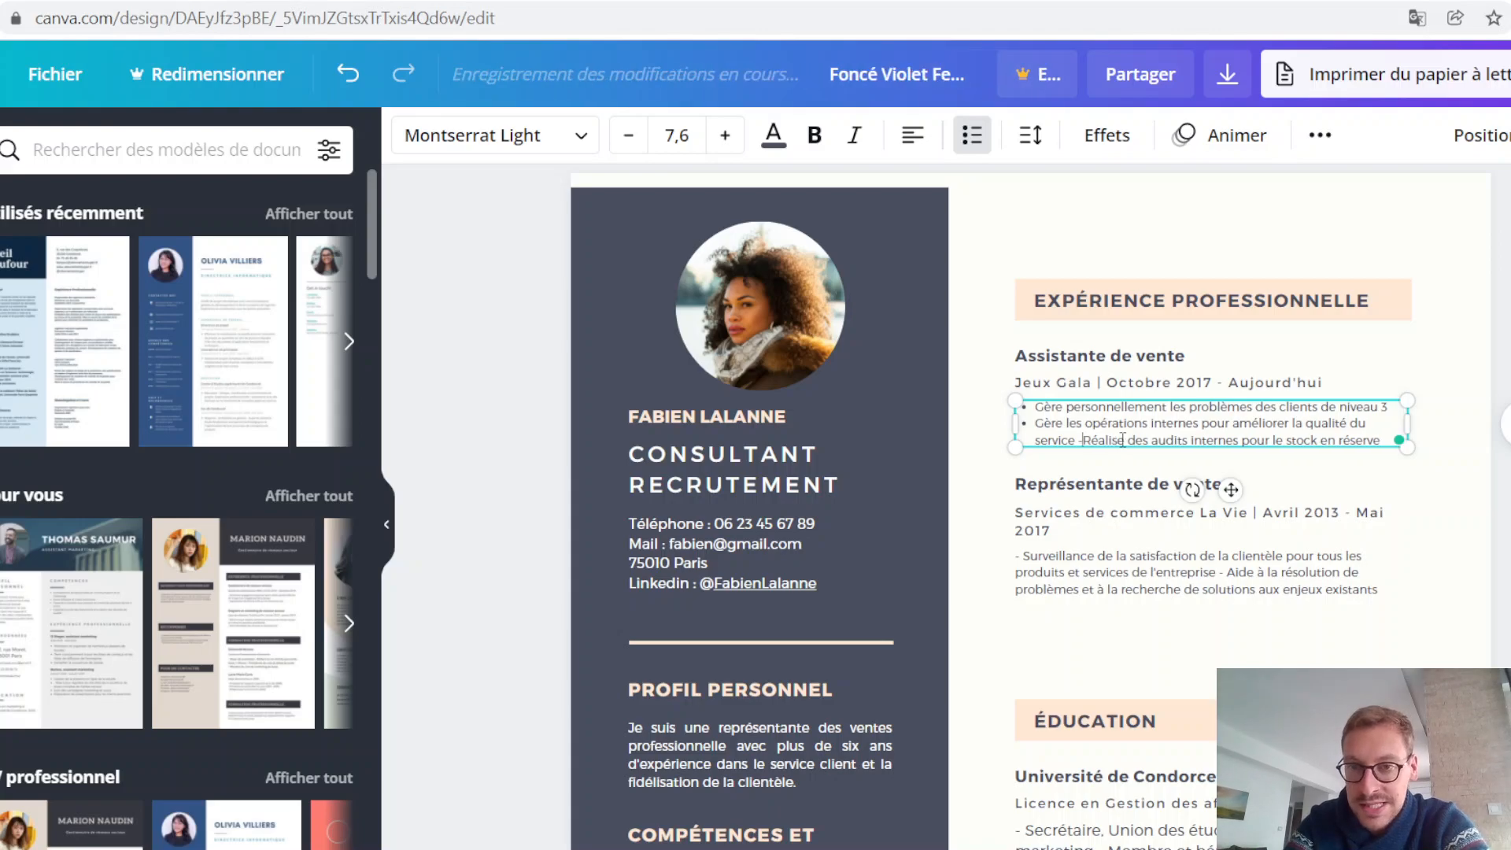
key(Return)
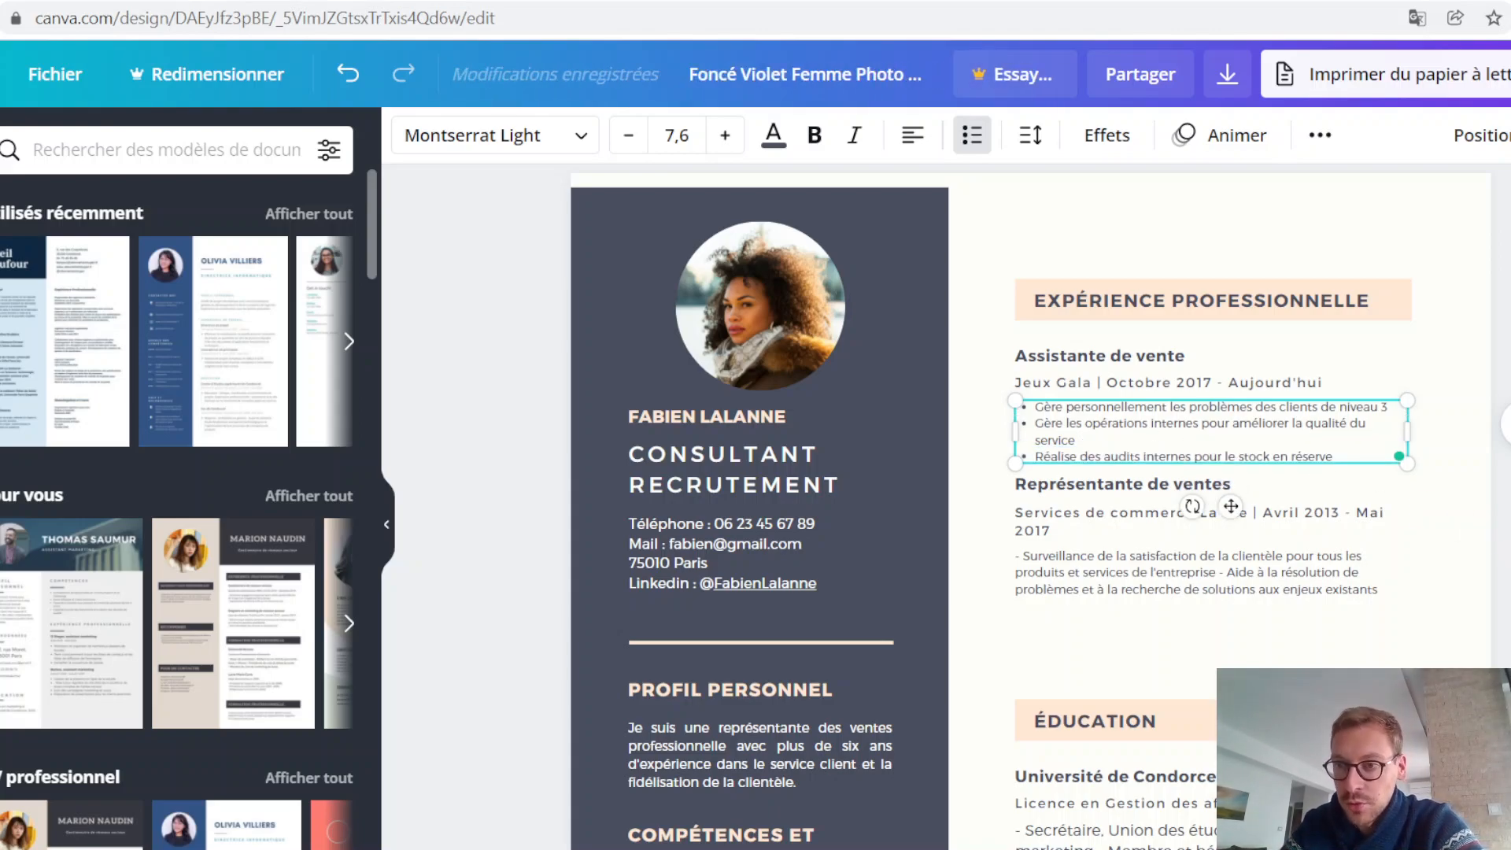
click(1502, 472)
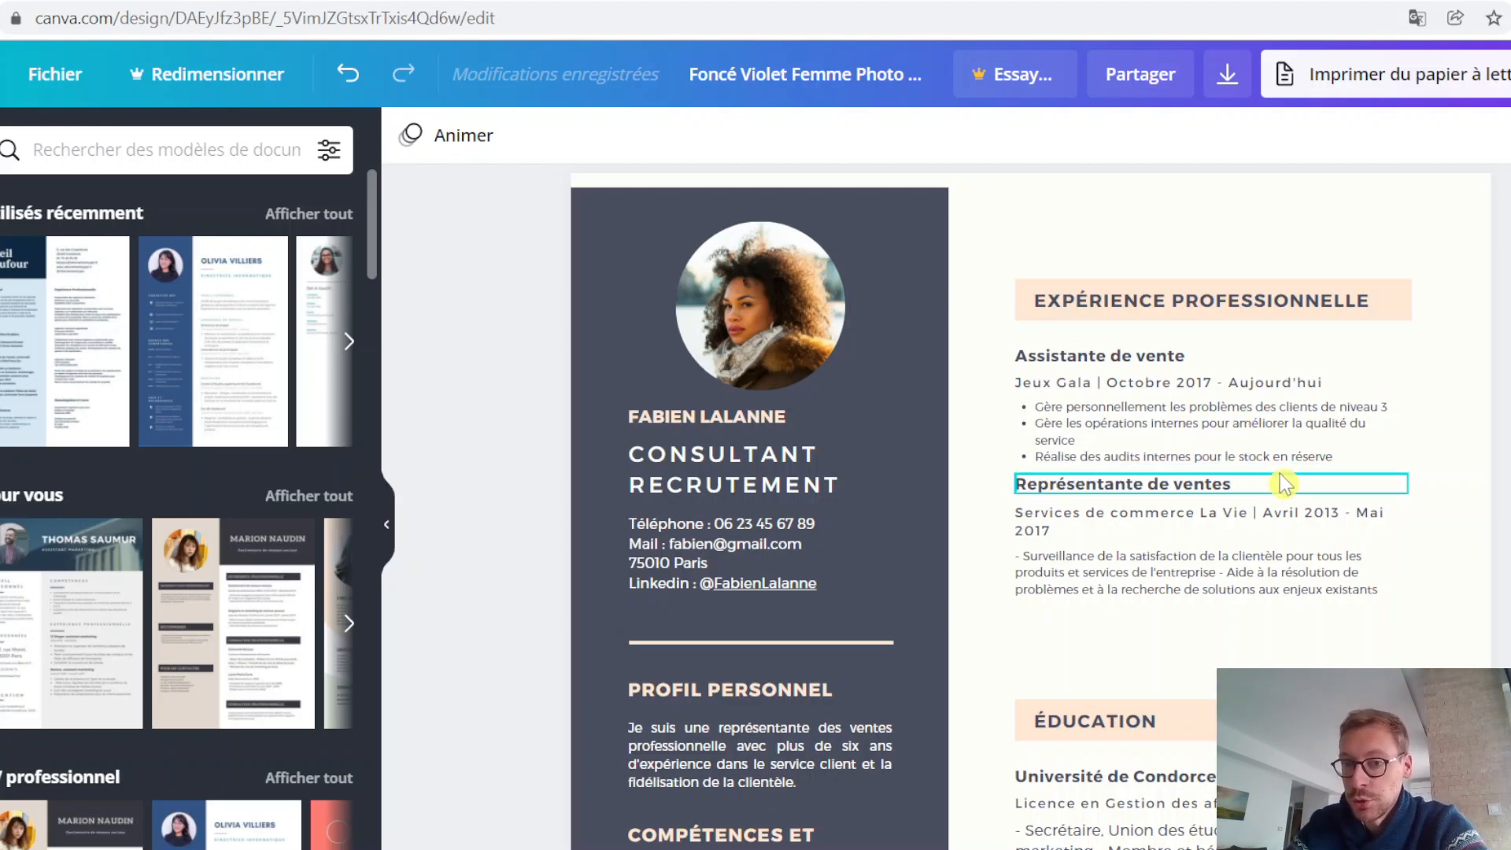
Step: Move the EXPÉRIENCE PROFESSIONNELLE heading and its peach background band up near the top of the page, level with the photo's upper edge
scroll(1275, 485, down, 5)
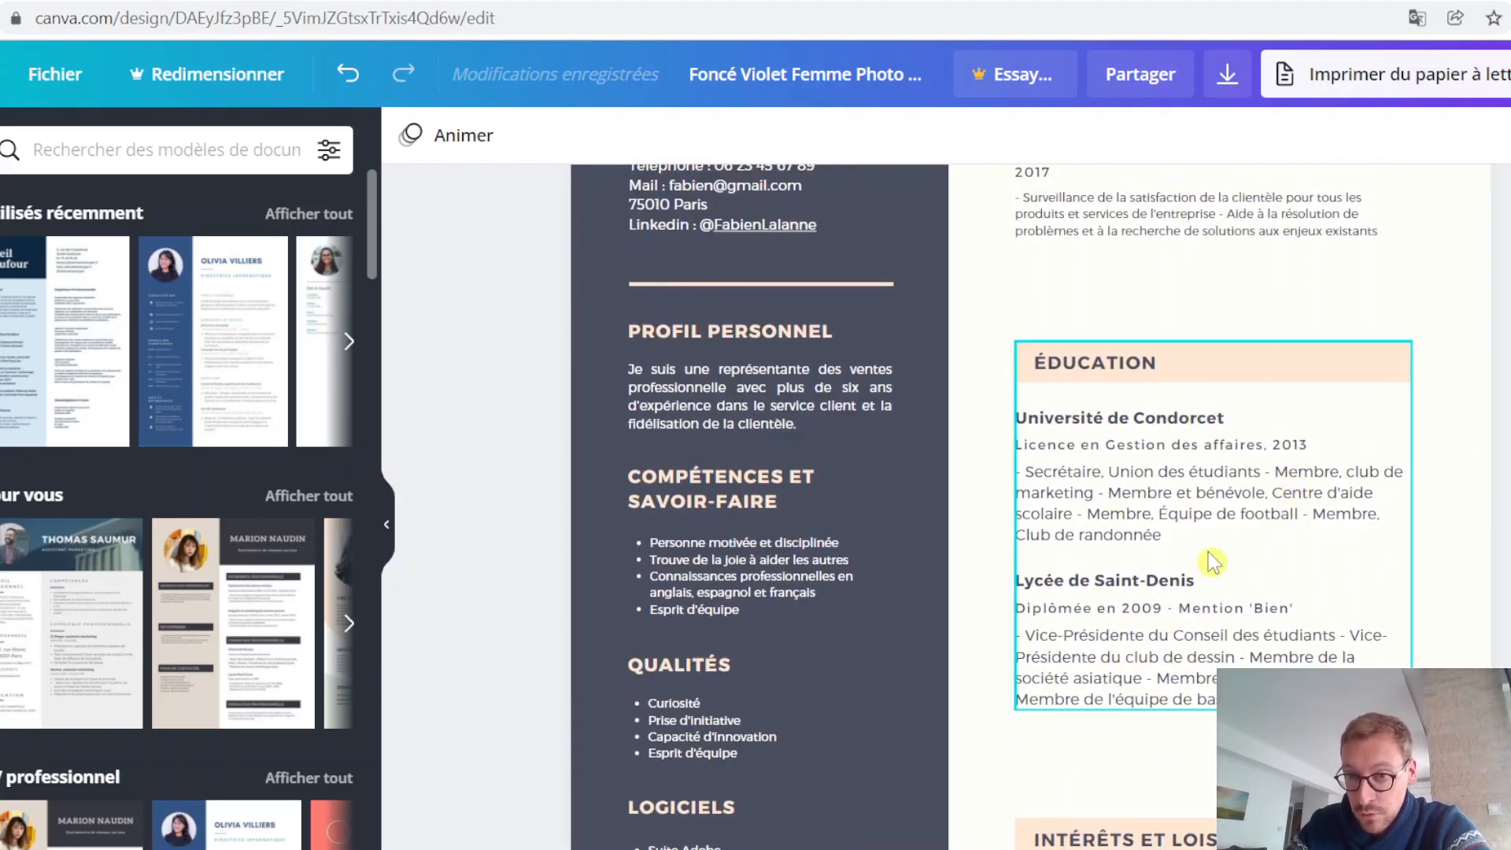
scroll(1270, 657, up, 5)
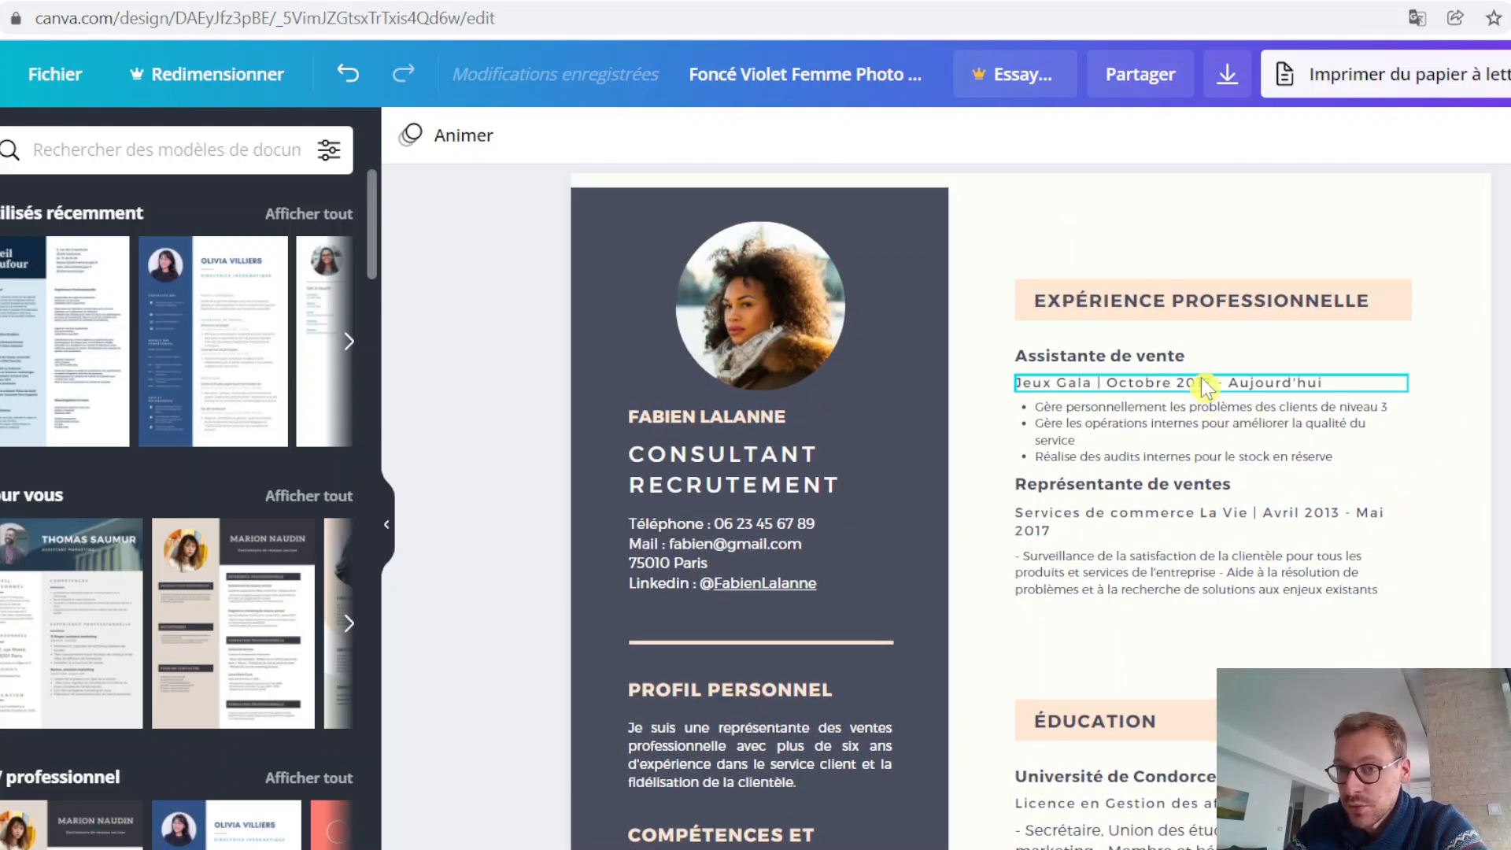
scroll(1263, 478, up, 1)
scroll(1263, 478, up, 1)
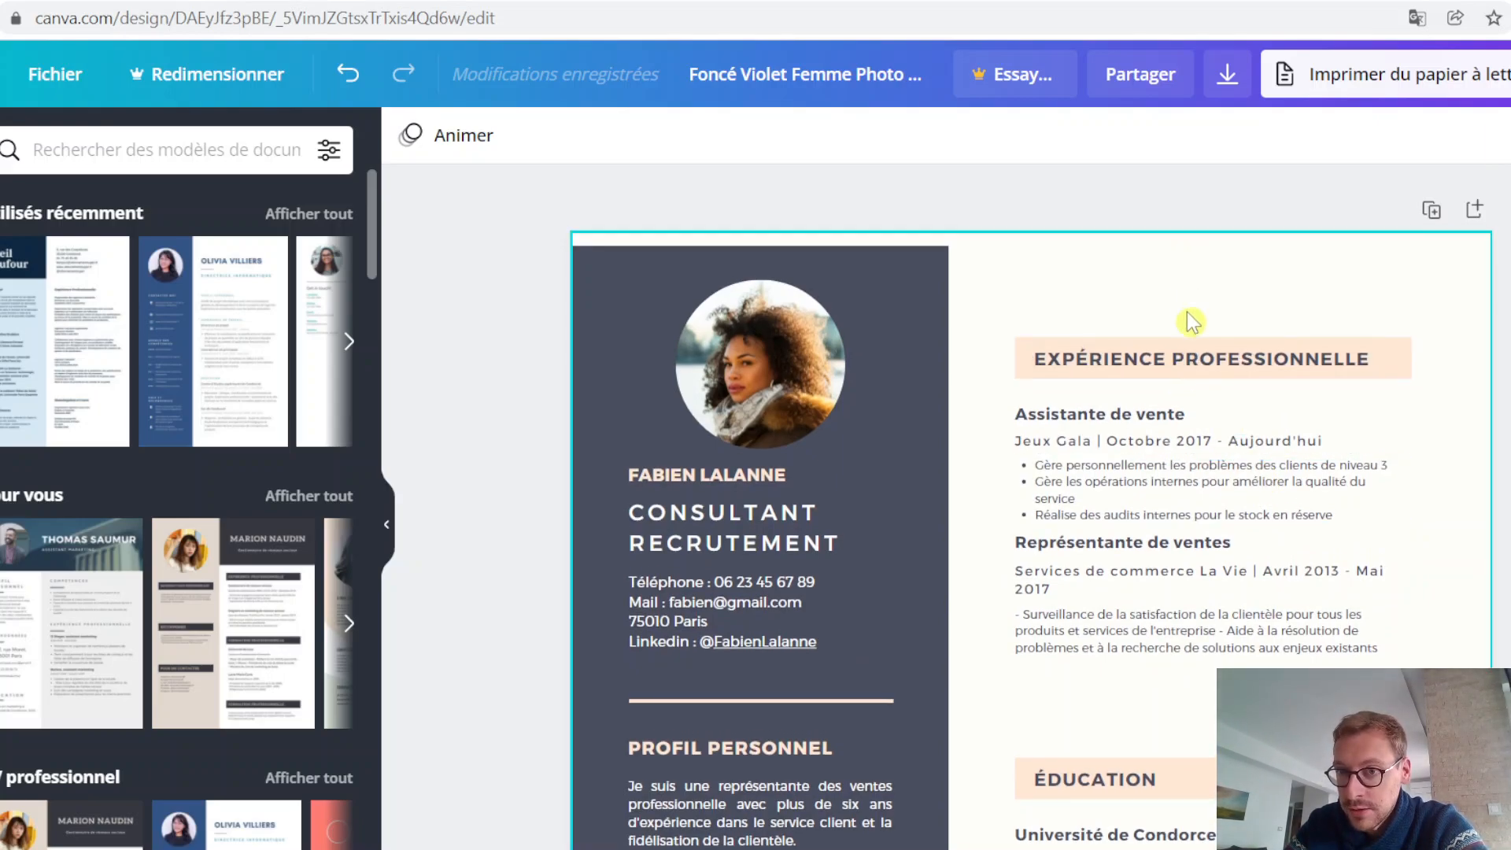
drag(1198, 351, 1178, 277)
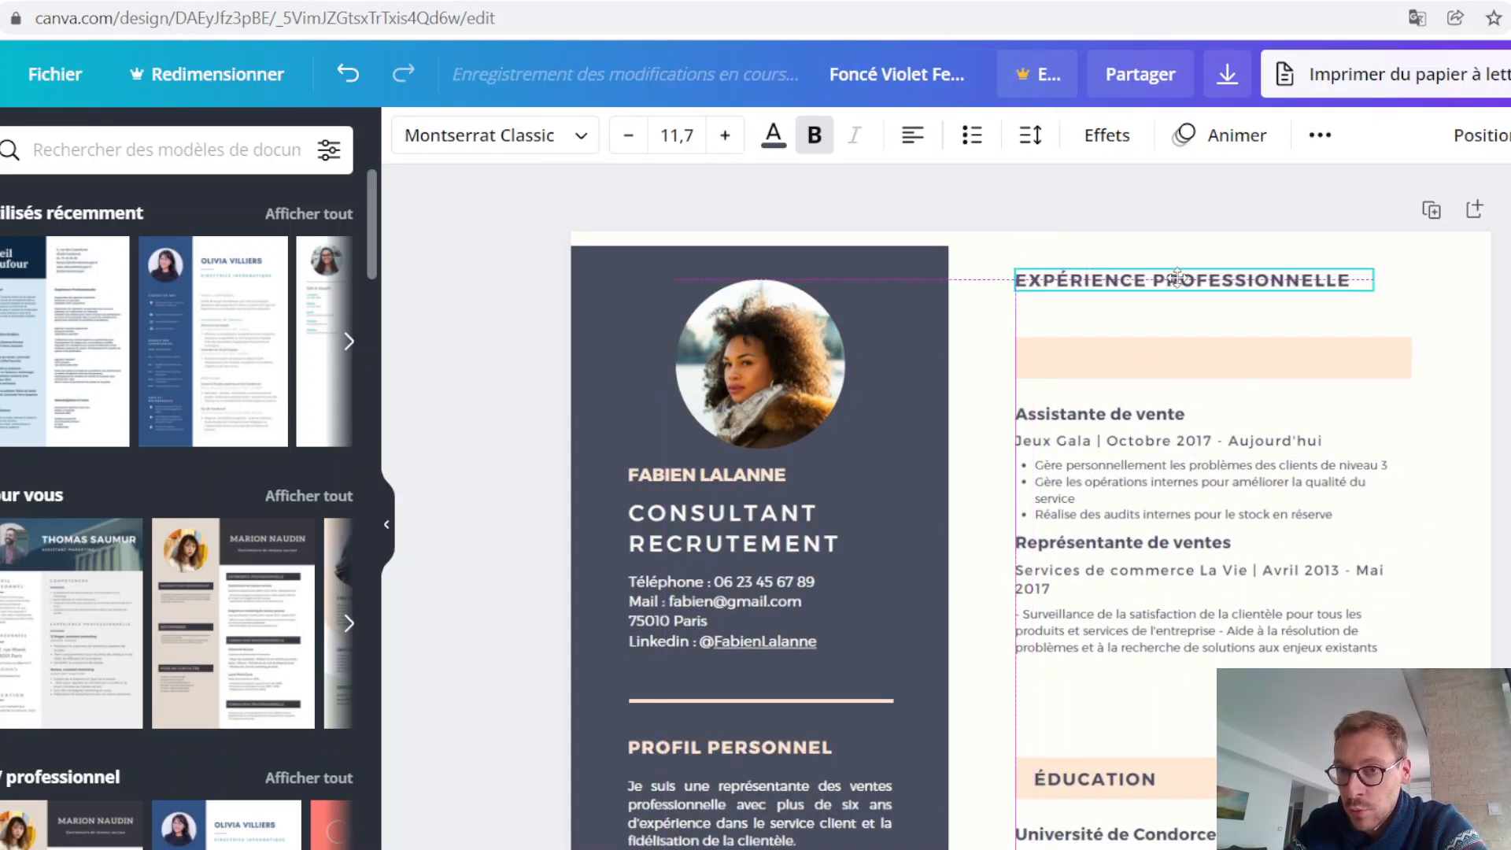
drag(1178, 340, 1185, 282)
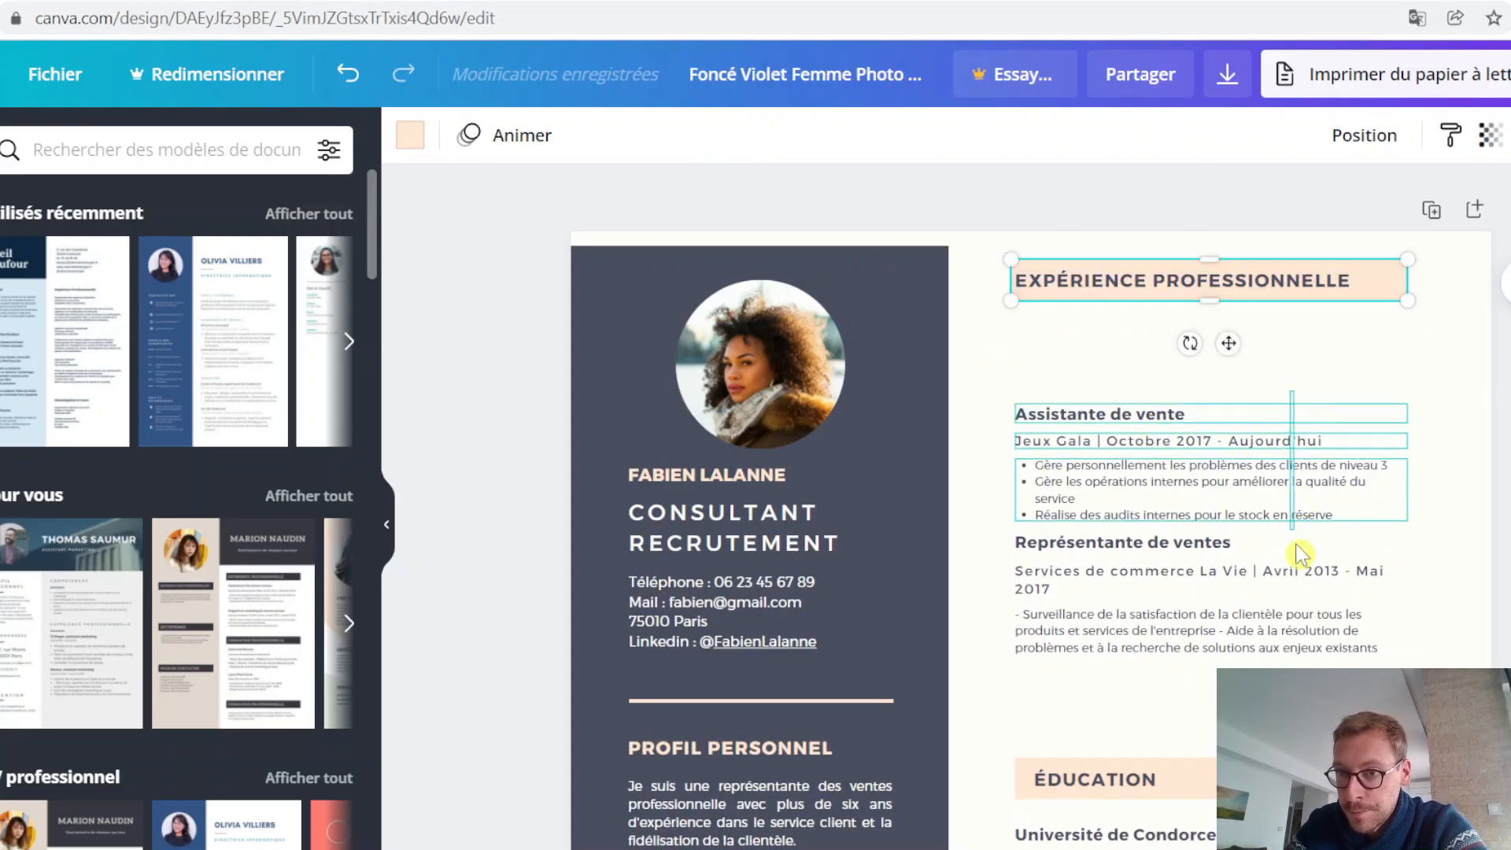
Step: Group the Assistante de vente and Représentante de ventes text blocks and move the group up just below the EXPÉRIENCE PROFESSIONNELLE heading
click(1300, 473)
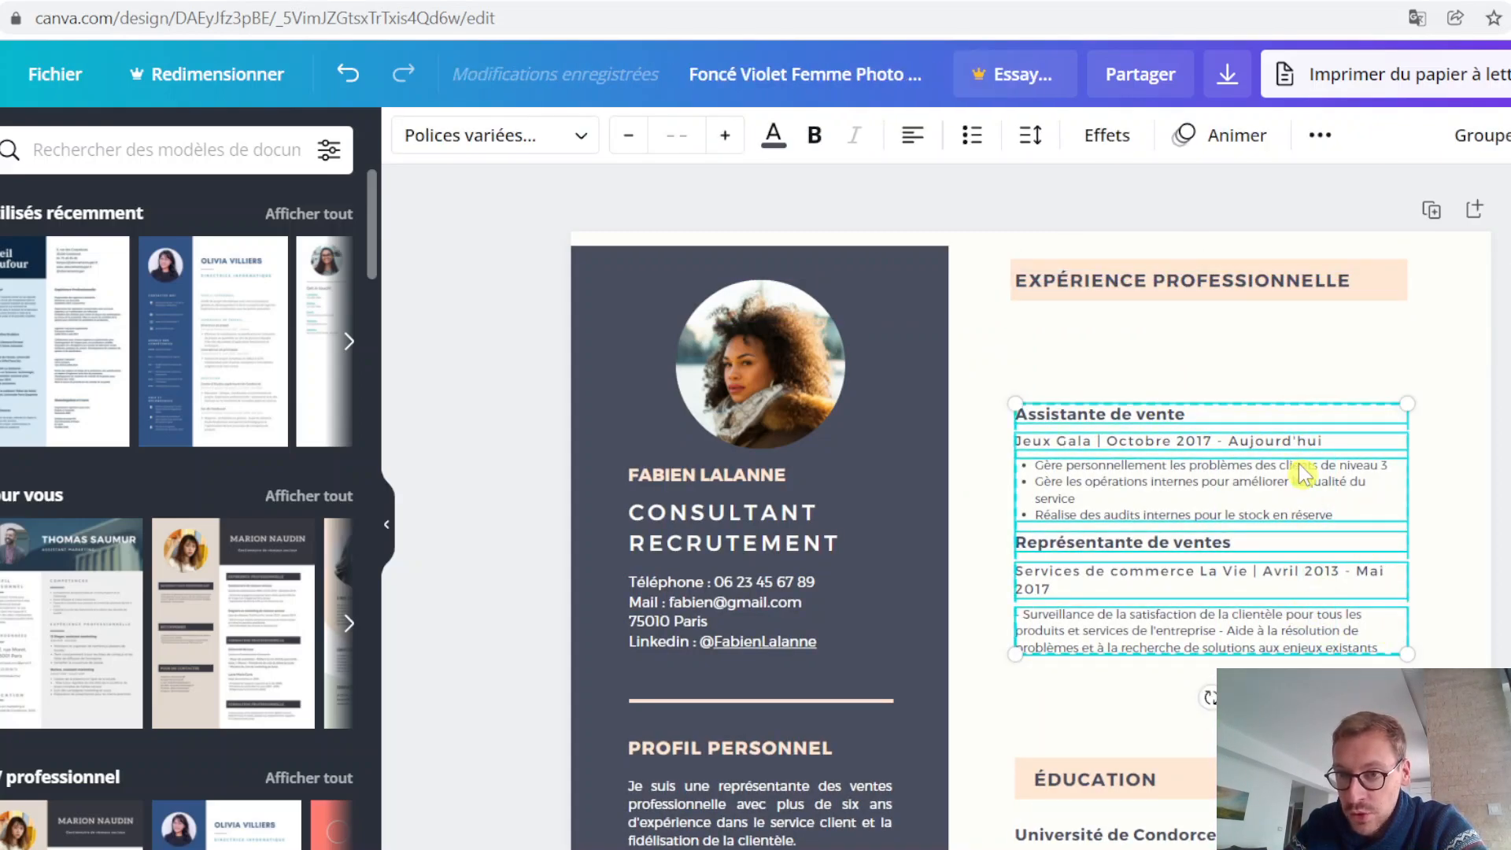
click(1482, 136)
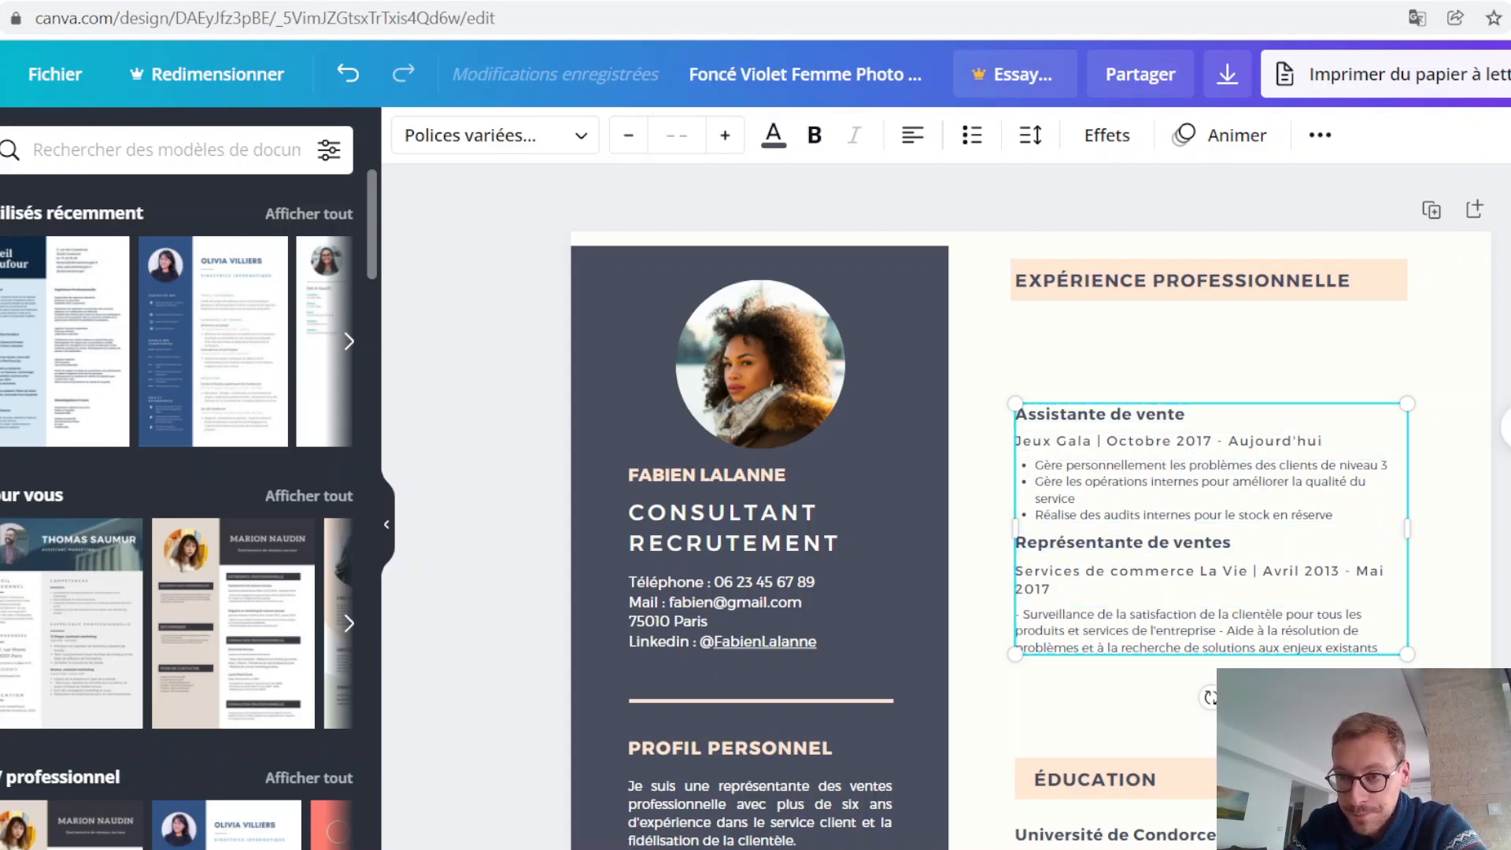
click(1418, 605)
drag(1332, 597, 1325, 517)
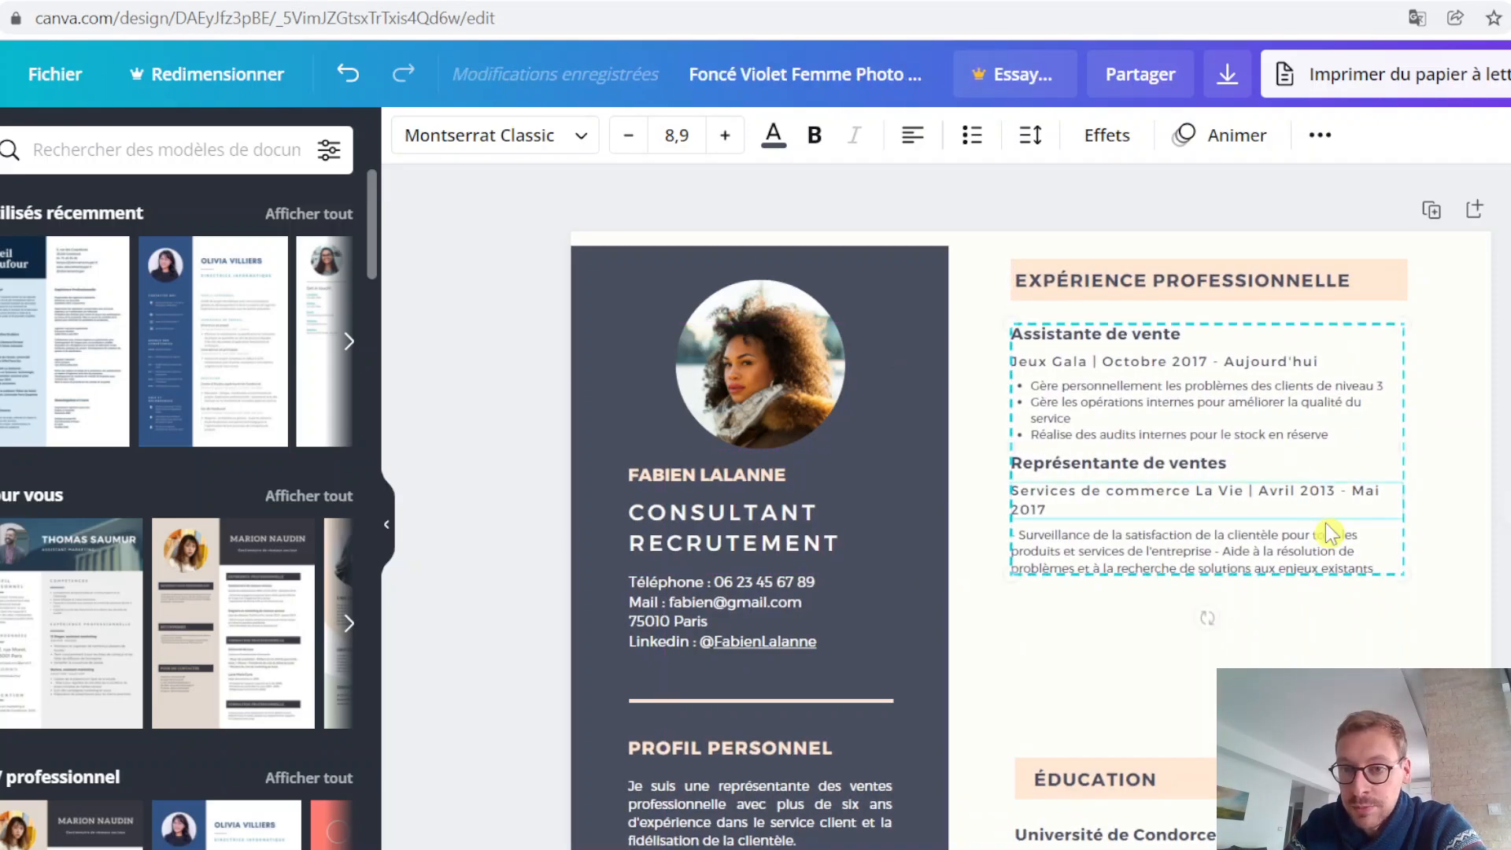
click(1114, 665)
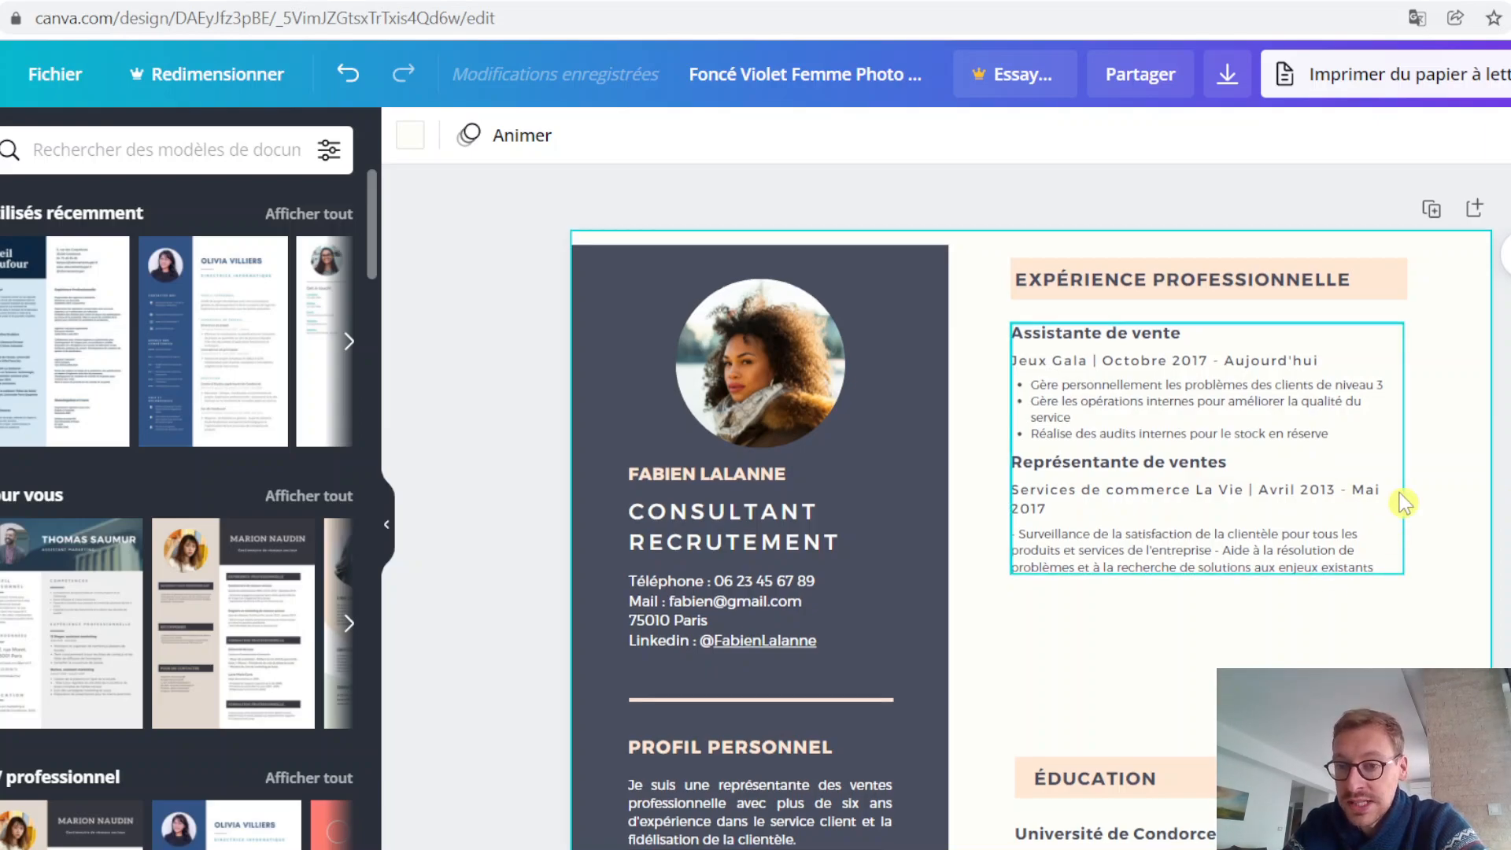
Step: Review the page layout, comparing the professional experience entries with the ÉDUCATION section and the space between them
scroll(1165, 567, down, 6)
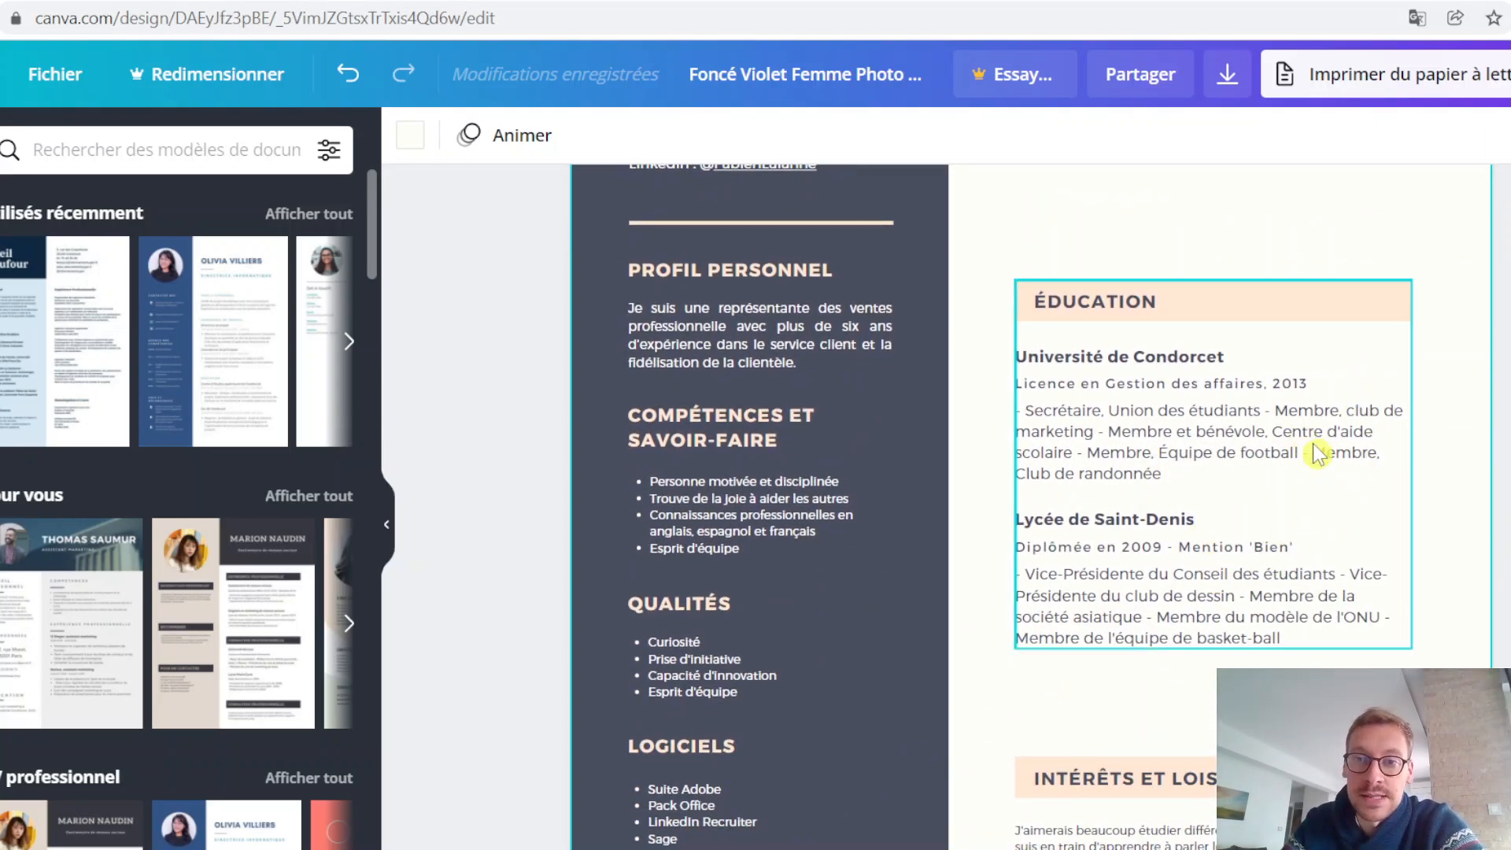
scroll(1459, 541, up, 2)
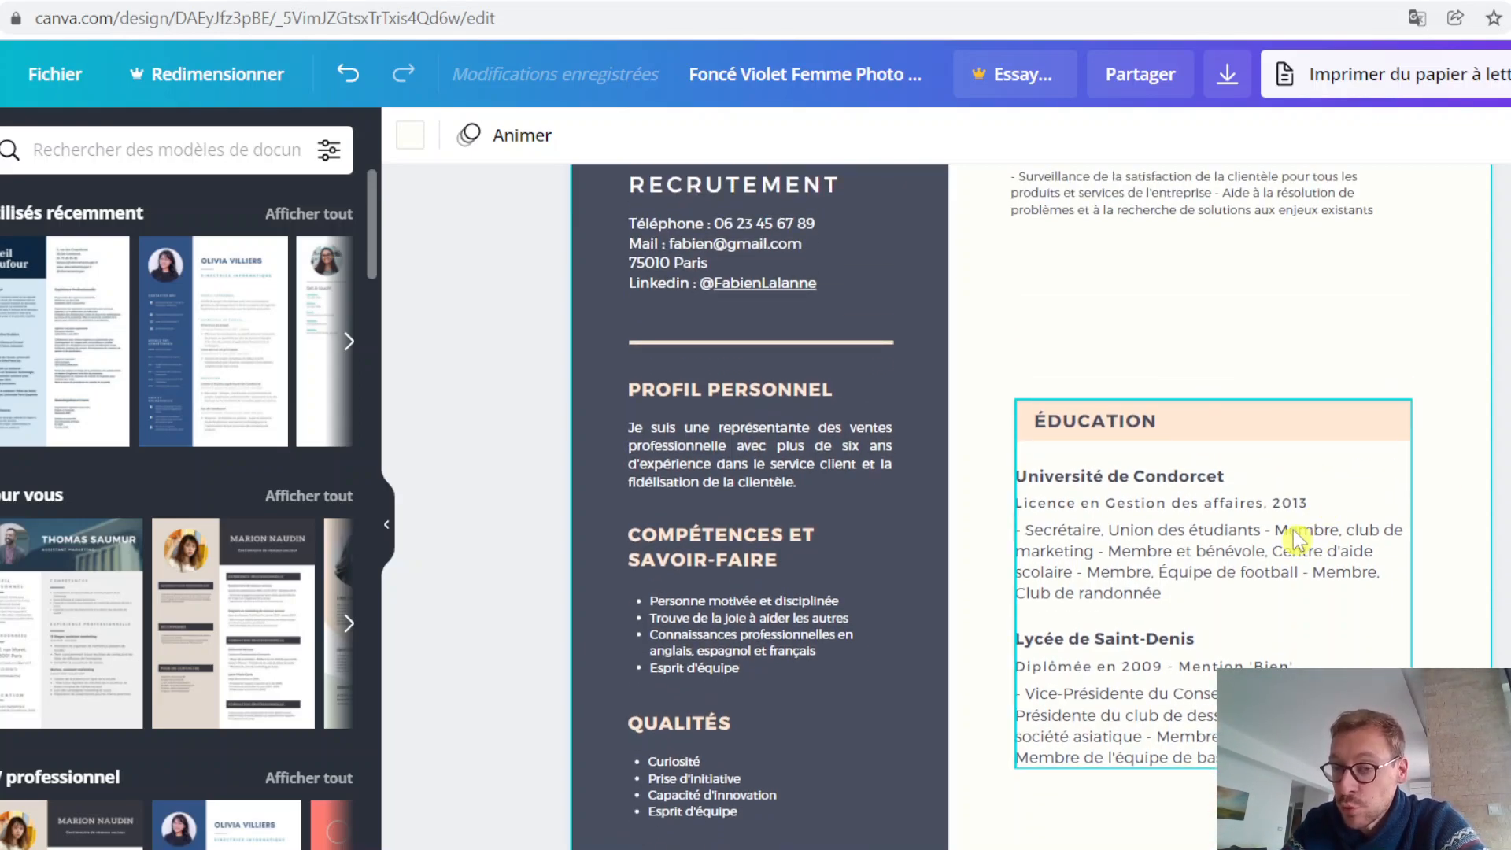
scroll(1306, 519, up, 4)
scroll(1274, 462, down, 3)
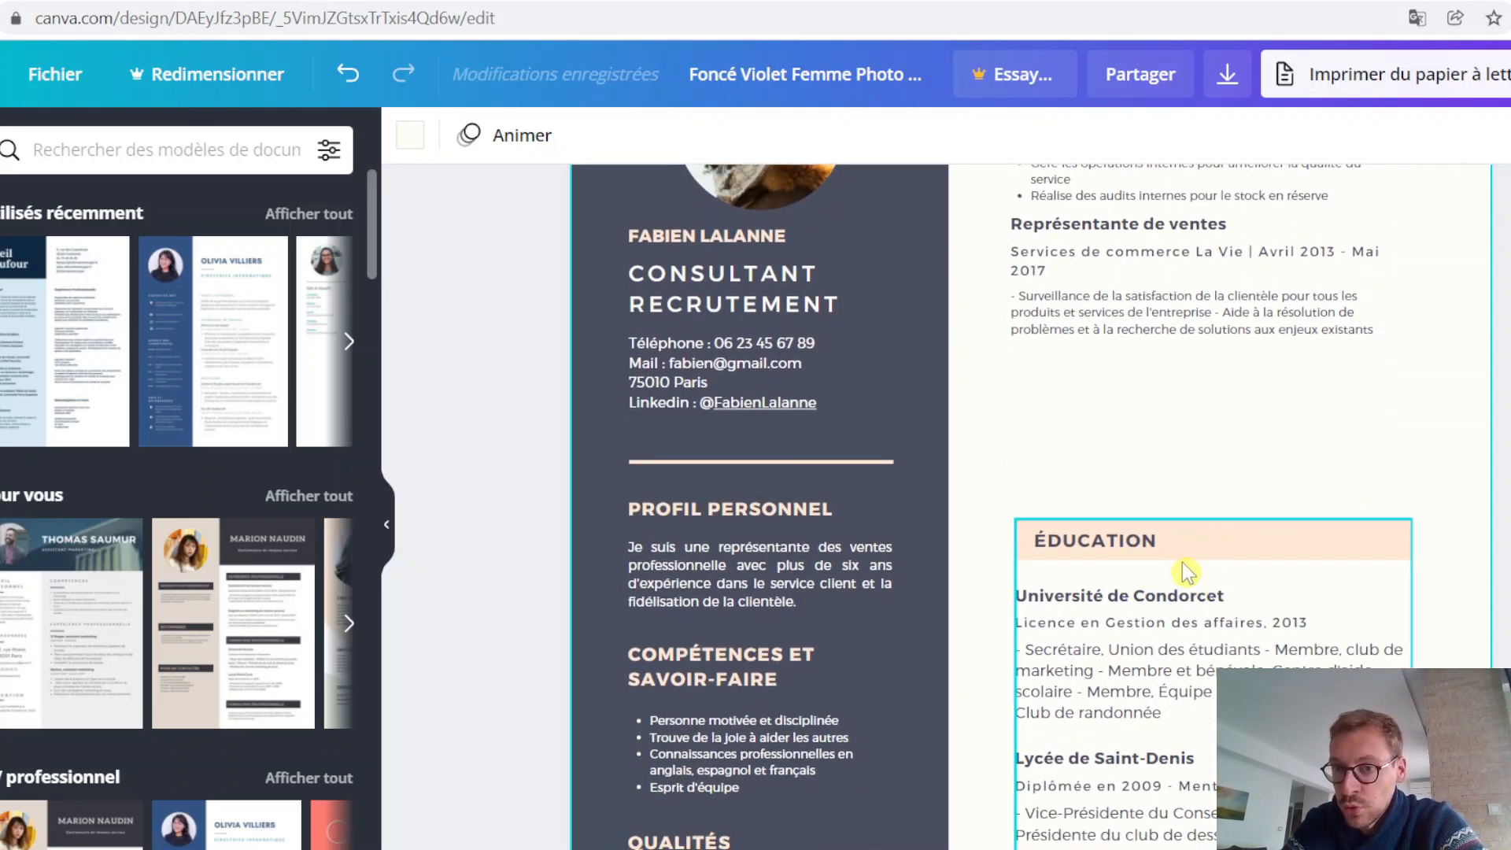
scroll(1182, 564, down, 2)
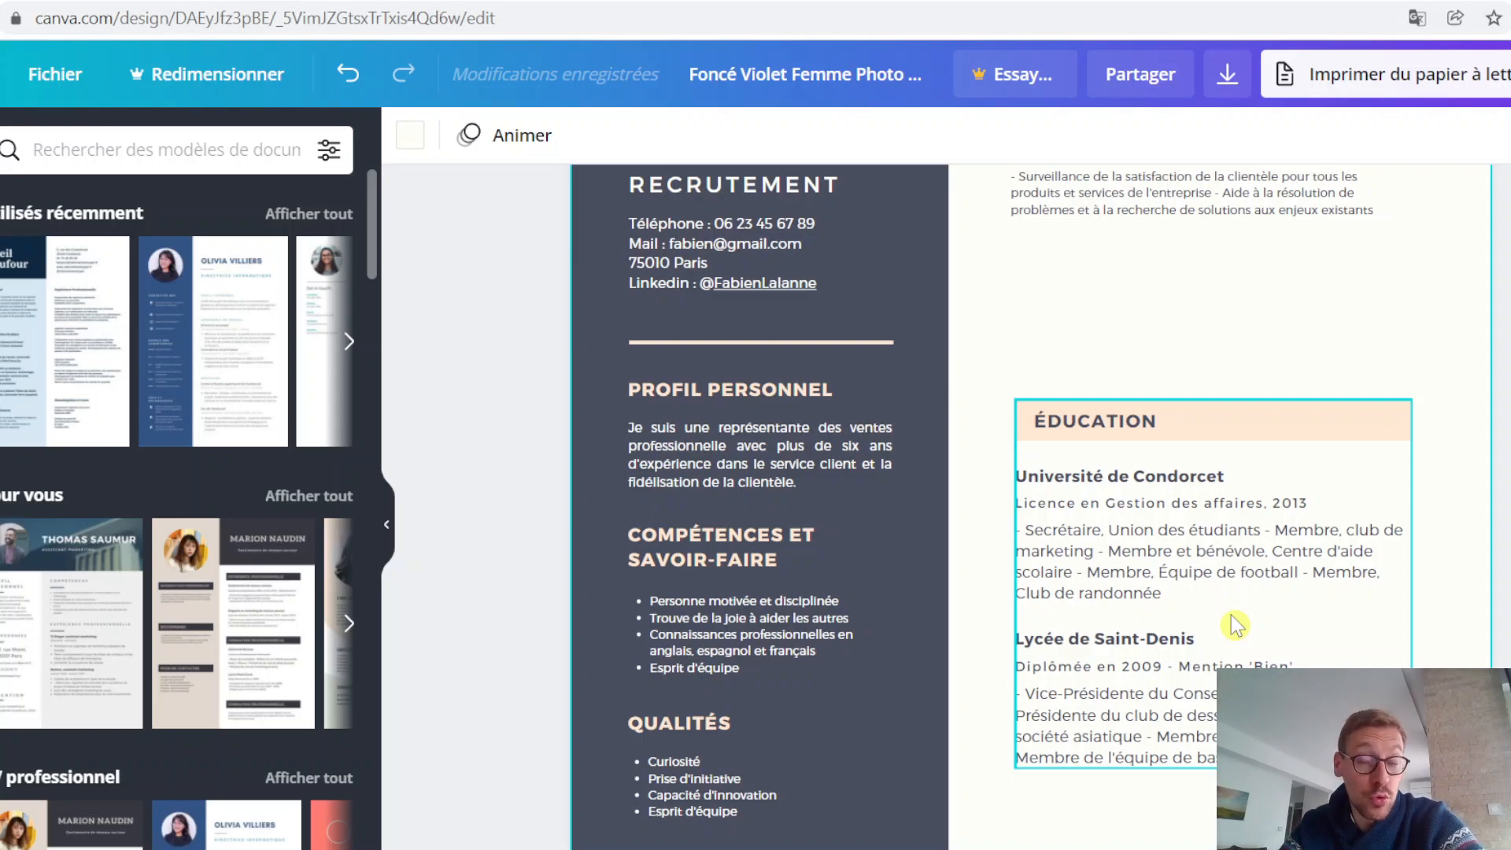
scroll(1255, 579, up, 5)
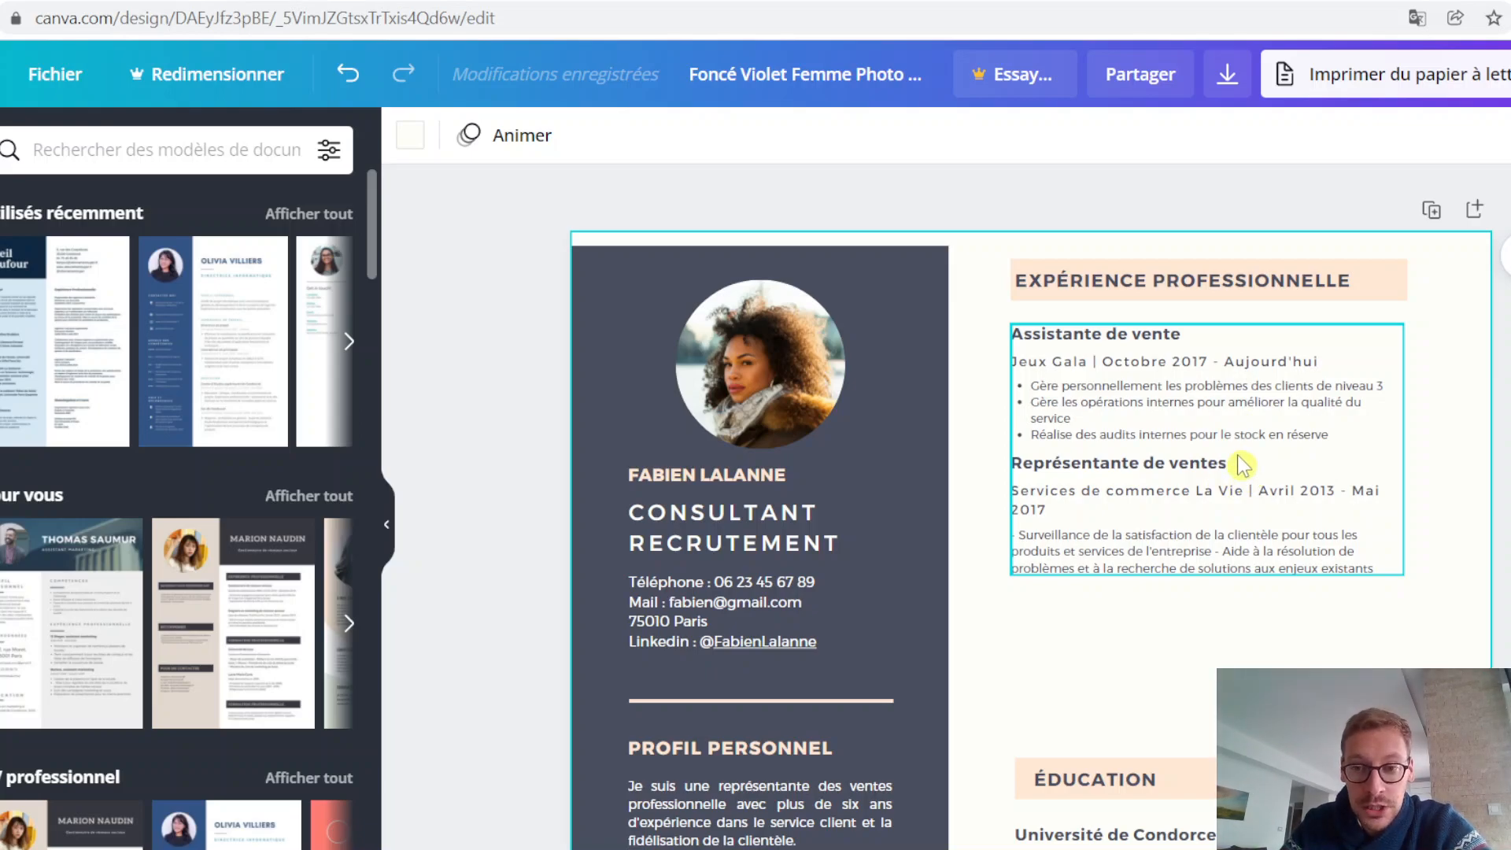
scroll(1241, 465, down, 5)
scroll(1188, 550, up, 5)
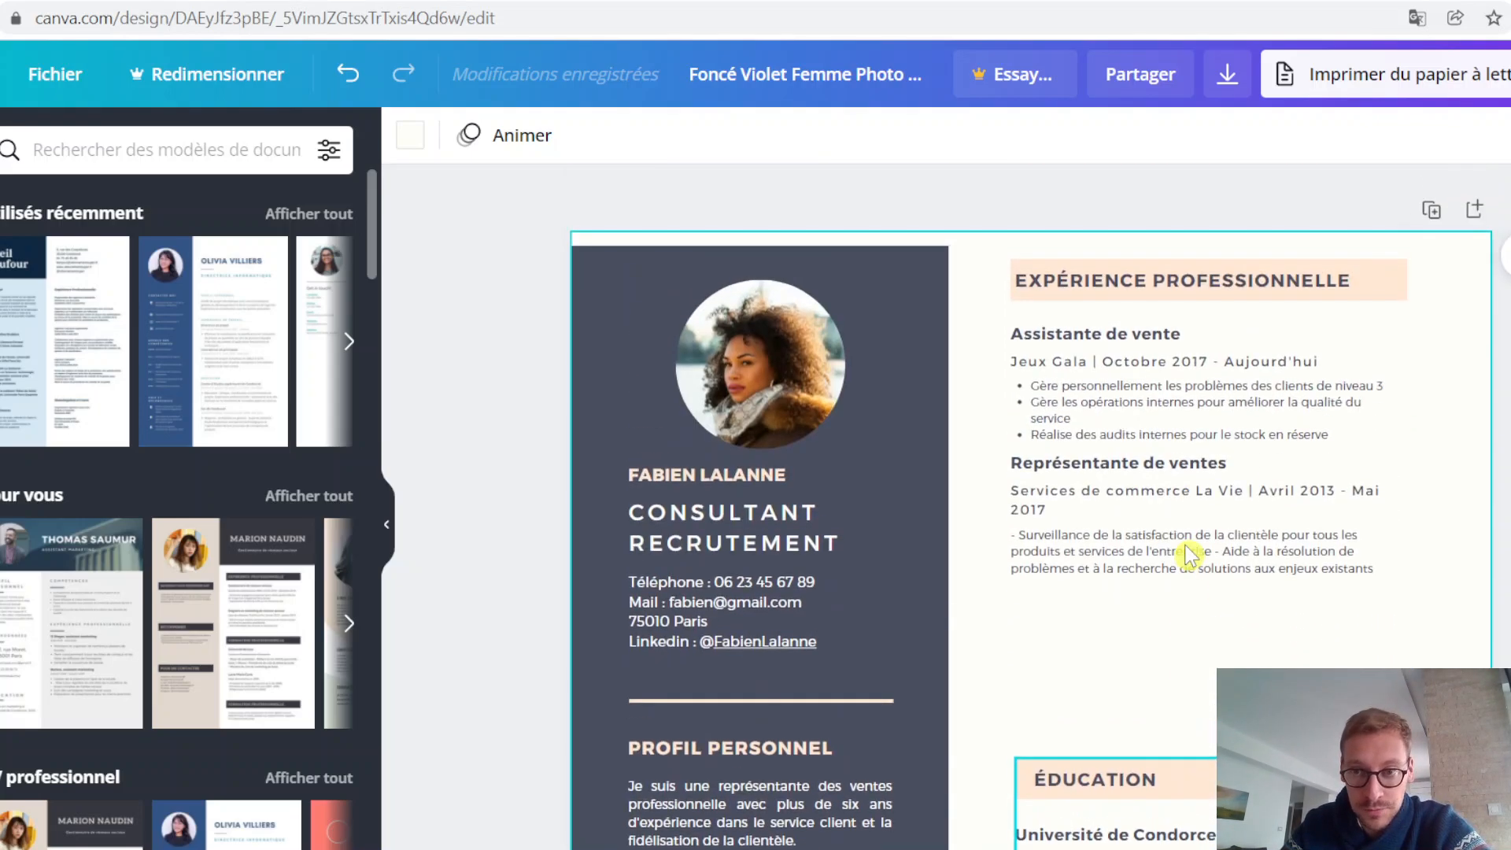
scroll(755, 777, down, 2)
scroll(1332, 468, up, 2)
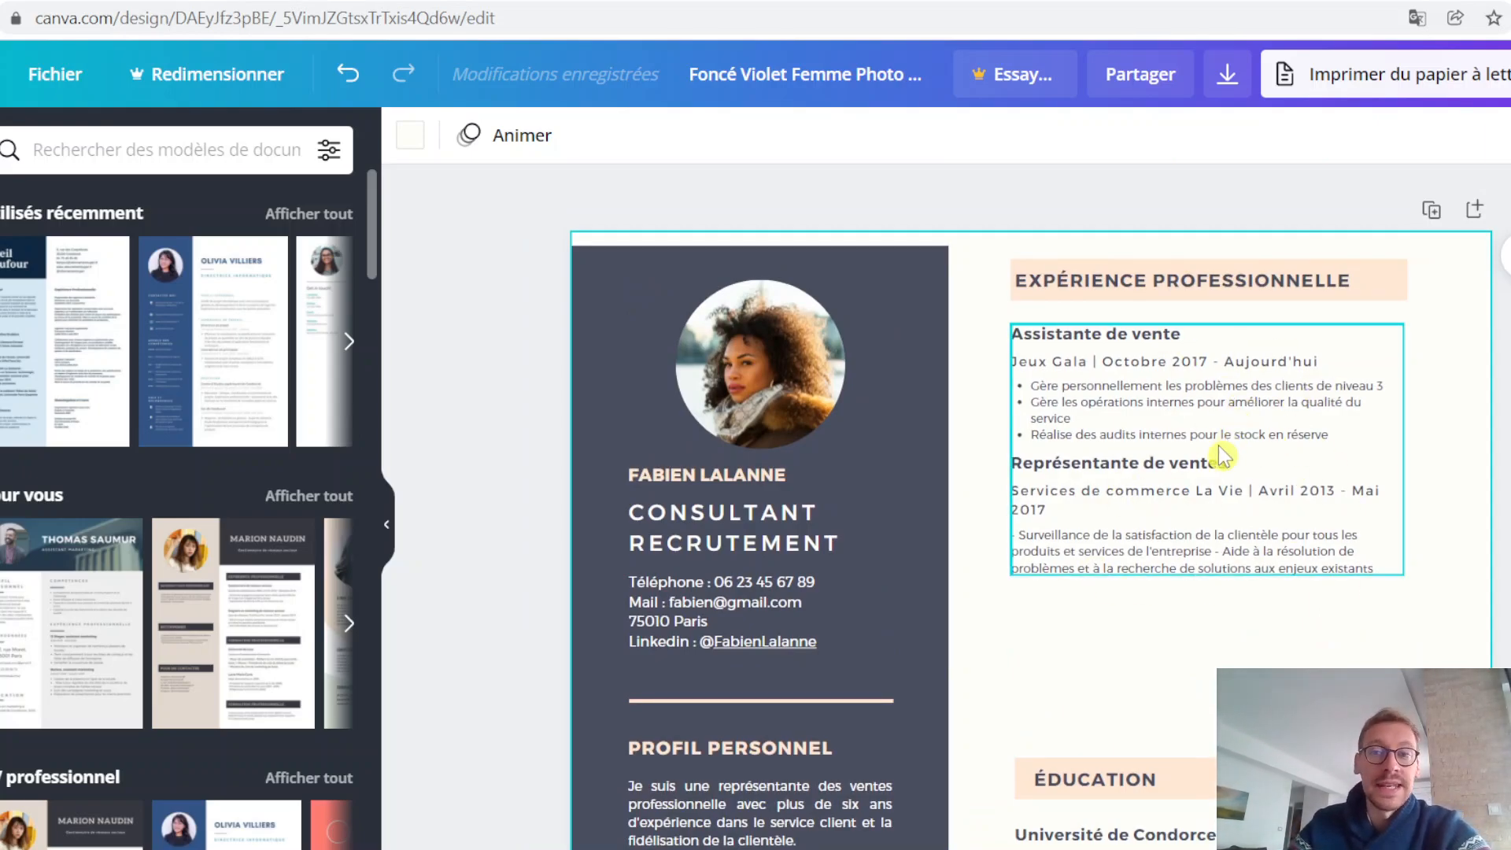
Step: Remove the leading dash from the Représentante de ventes description and format the text as a bulleted list
scroll(1476, 478, down, 2)
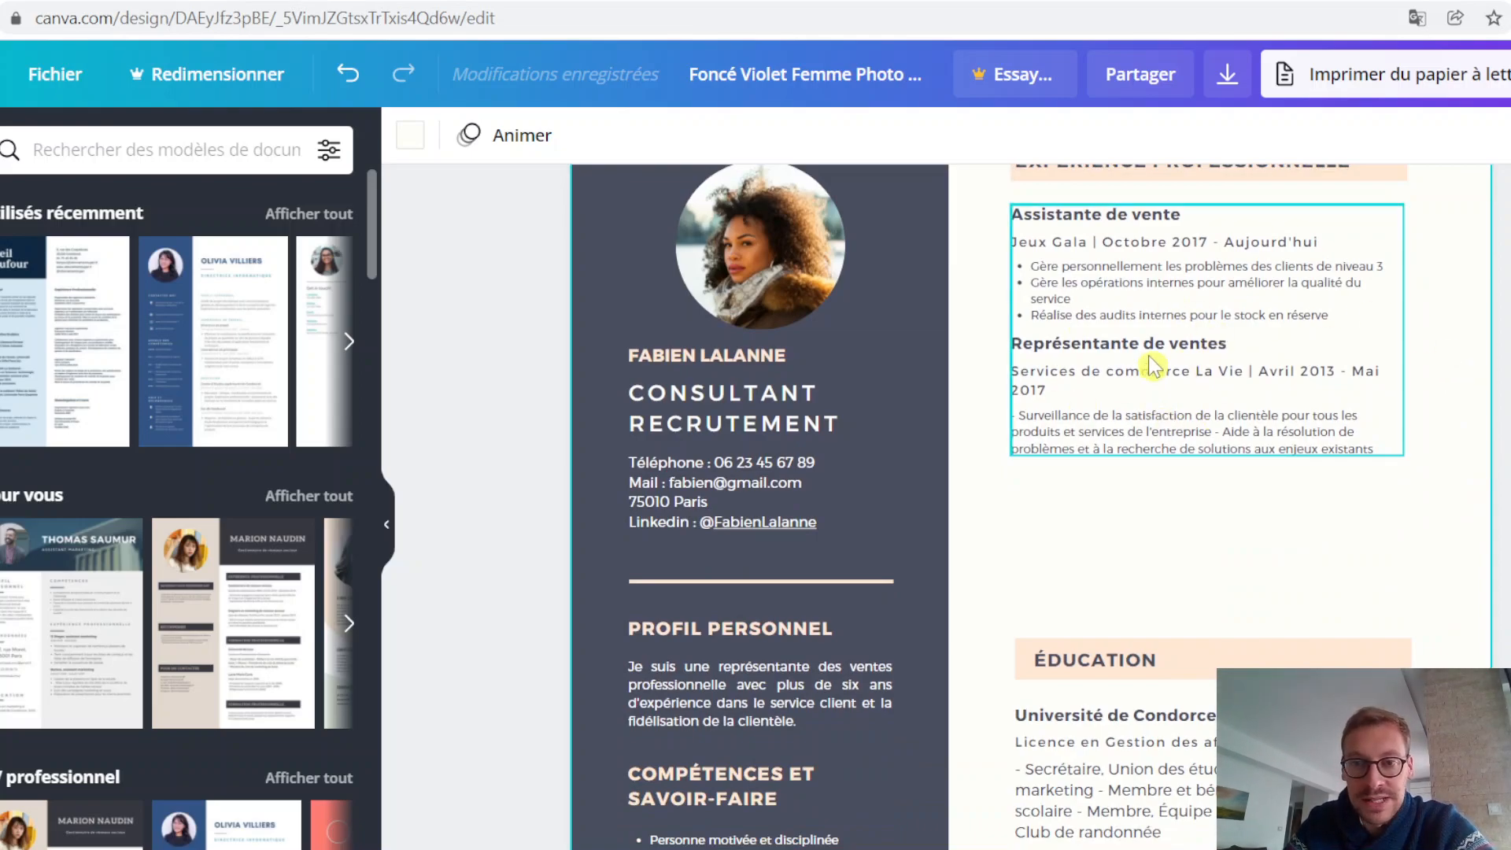
click(1026, 417)
click(1020, 416)
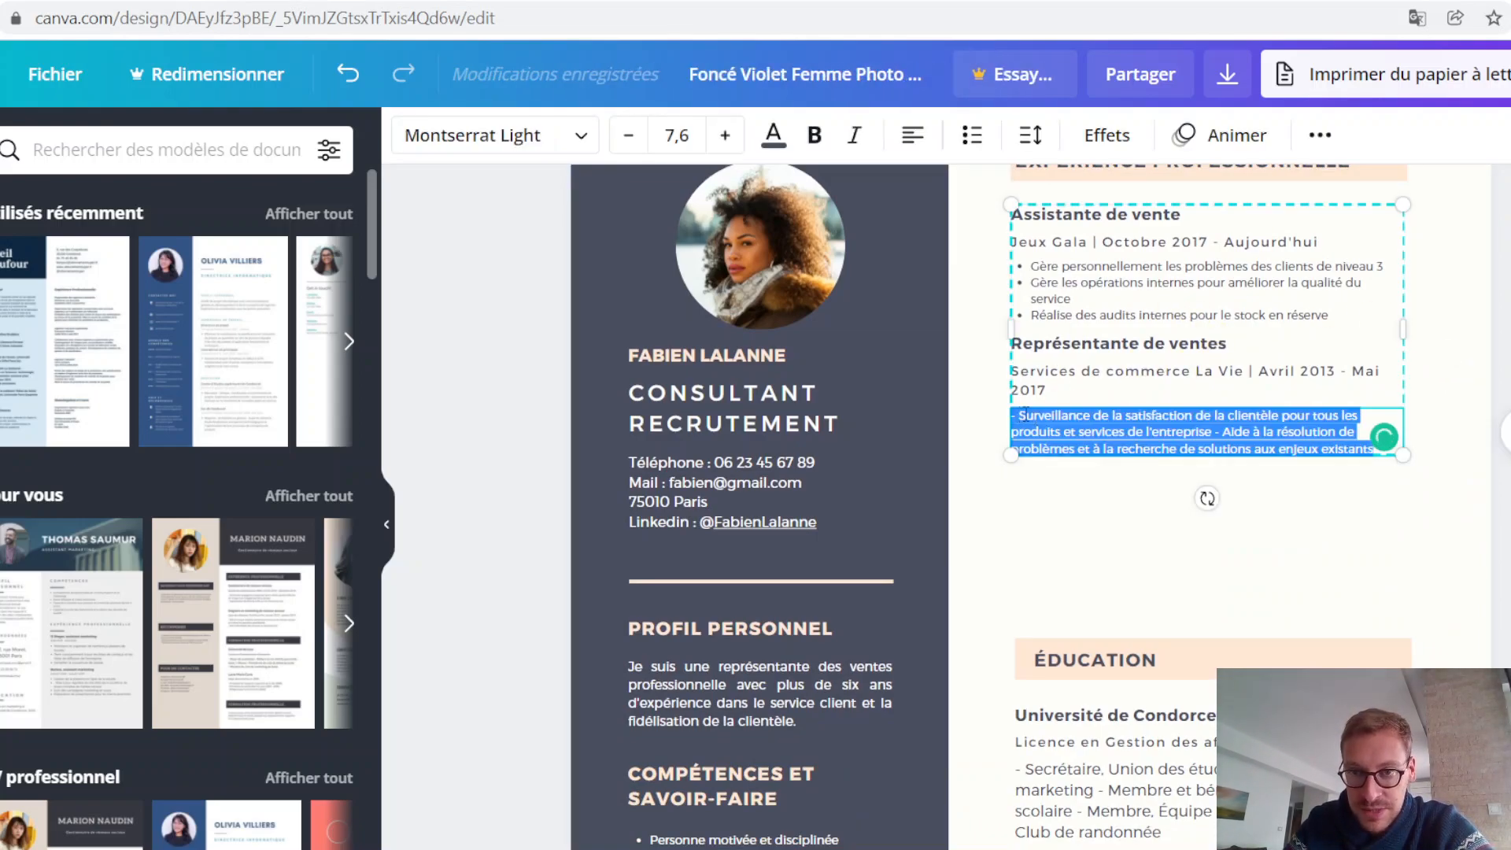
click(1027, 416)
key(BackSpace)
key(BackSpace)
click(982, 135)
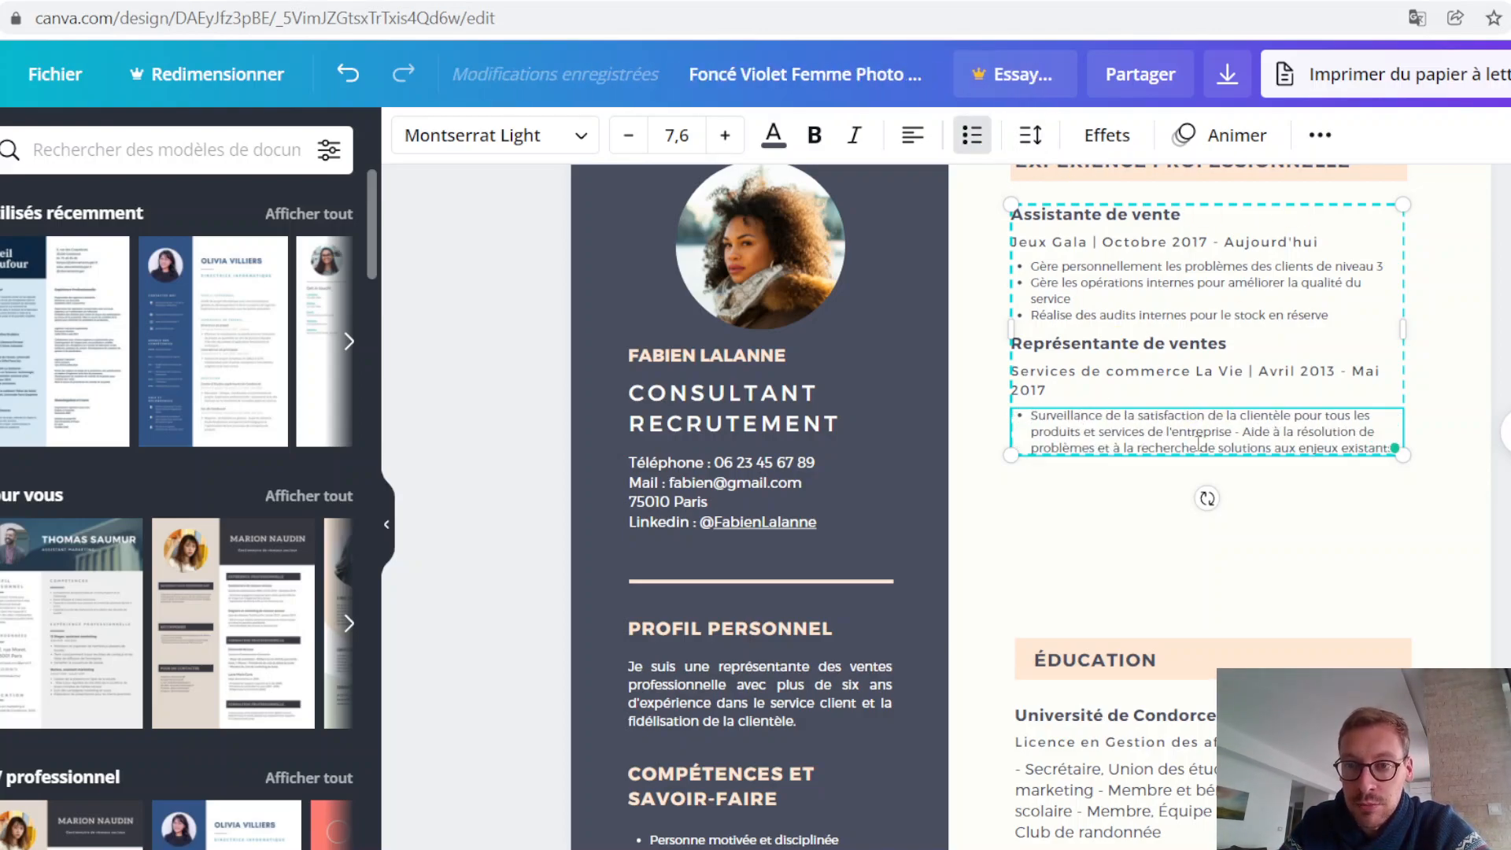
Step: Split the Représentante de ventes description into two bullets starting with "Surveillance" and "Aide à la résolution", removing the separating dash
key(BackSpace)
key(BackSpace)
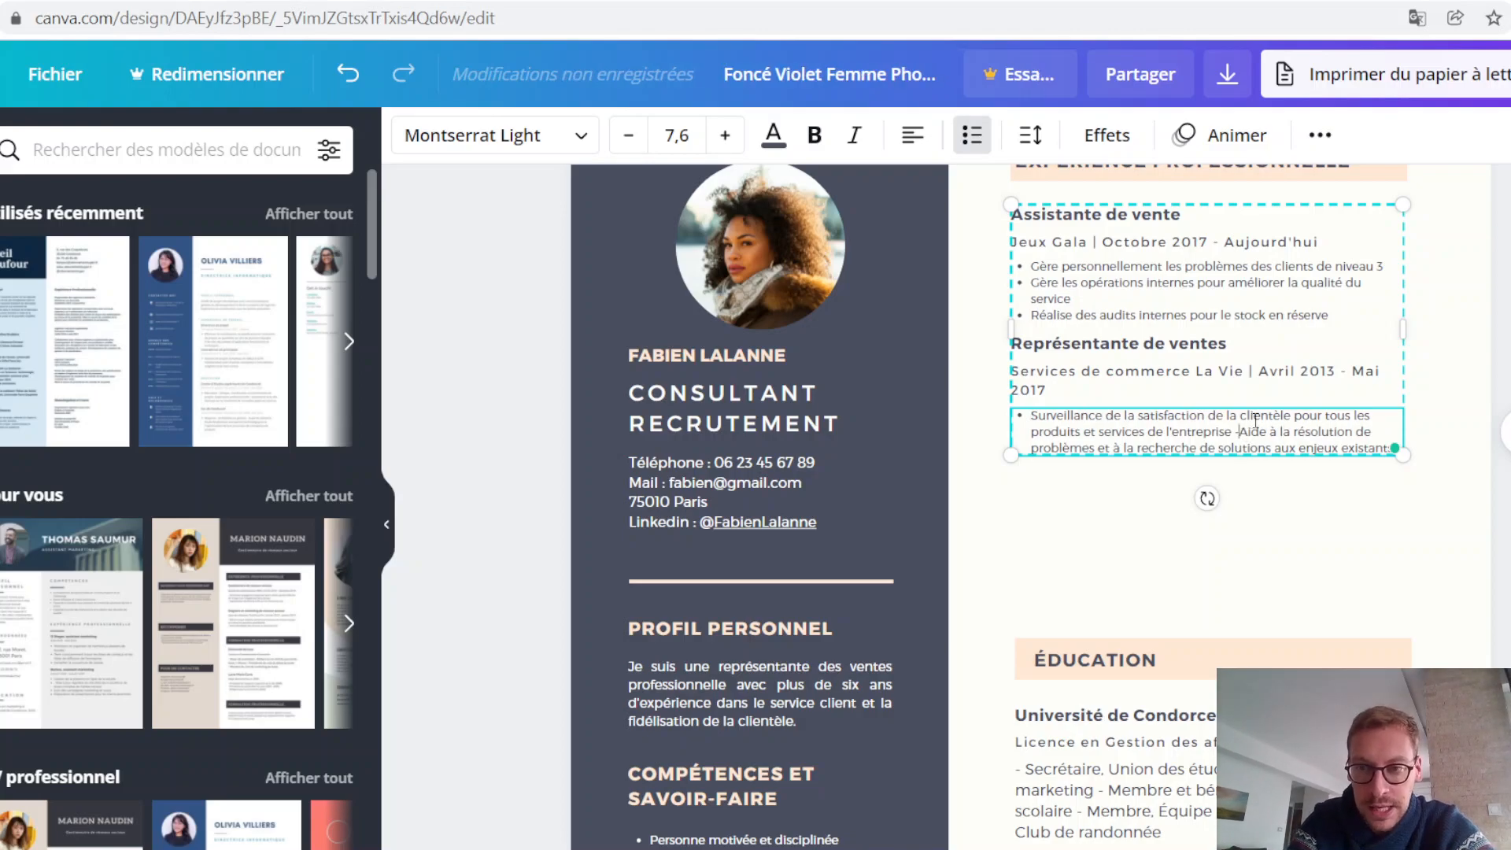
key(Return)
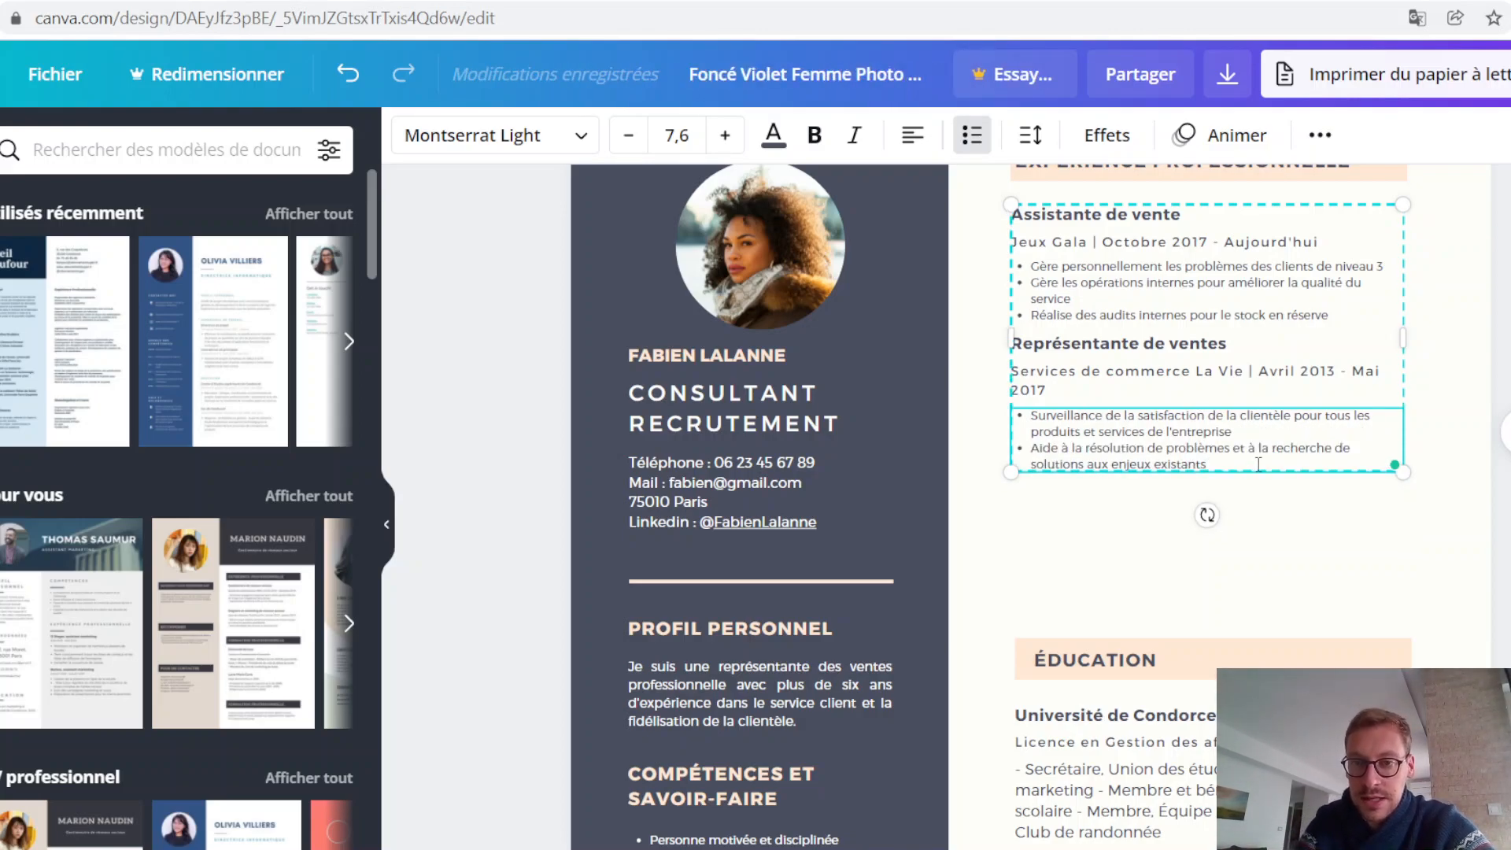
key(Escape)
scroll(1030, 506, up, 1)
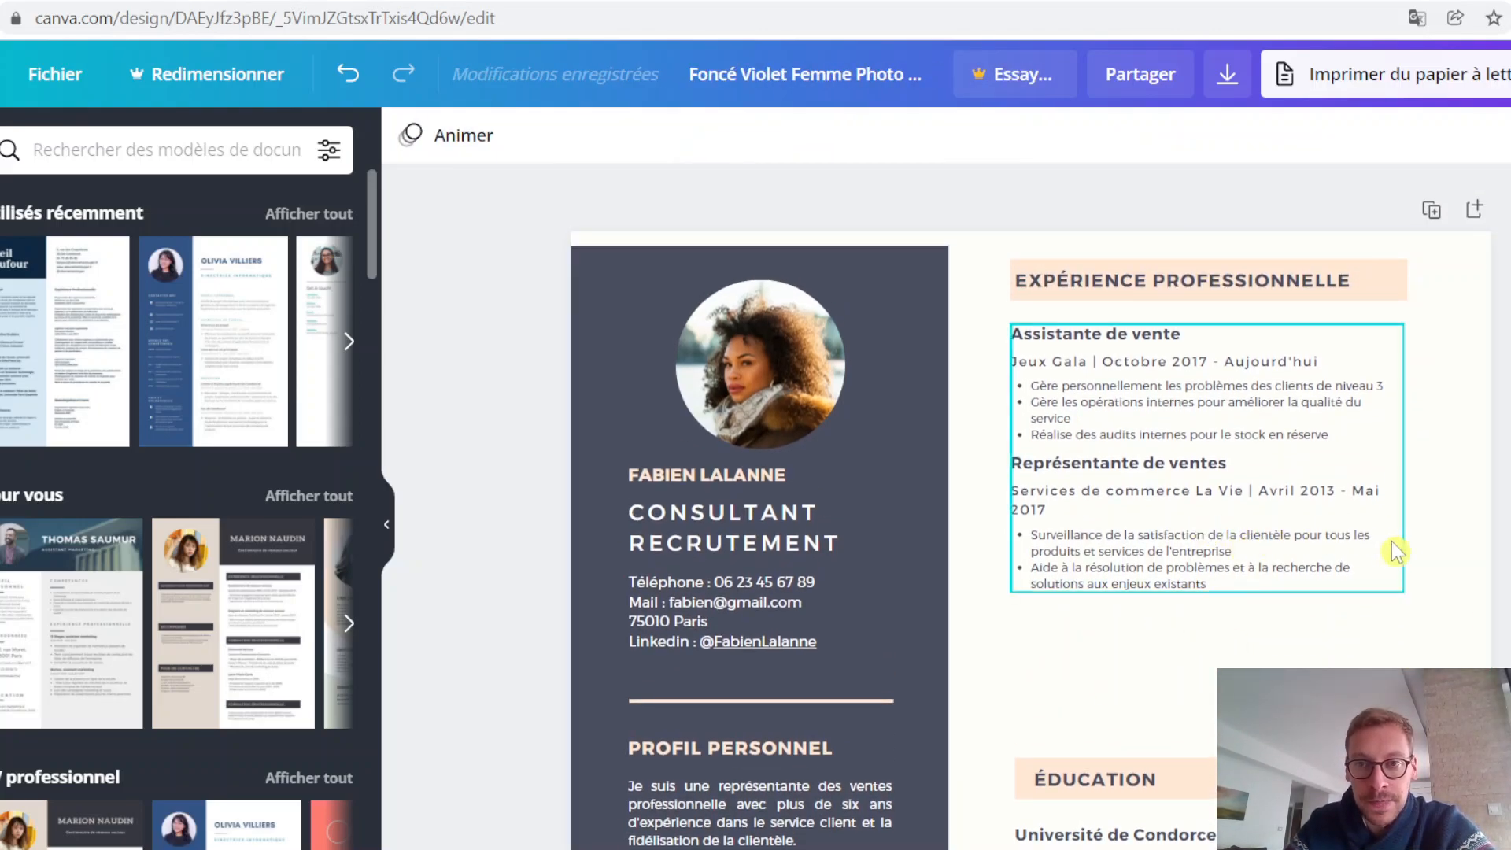
Step: Change the ÉDUCATION section heading to "FORMATION"
scroll(1312, 414, down, 1)
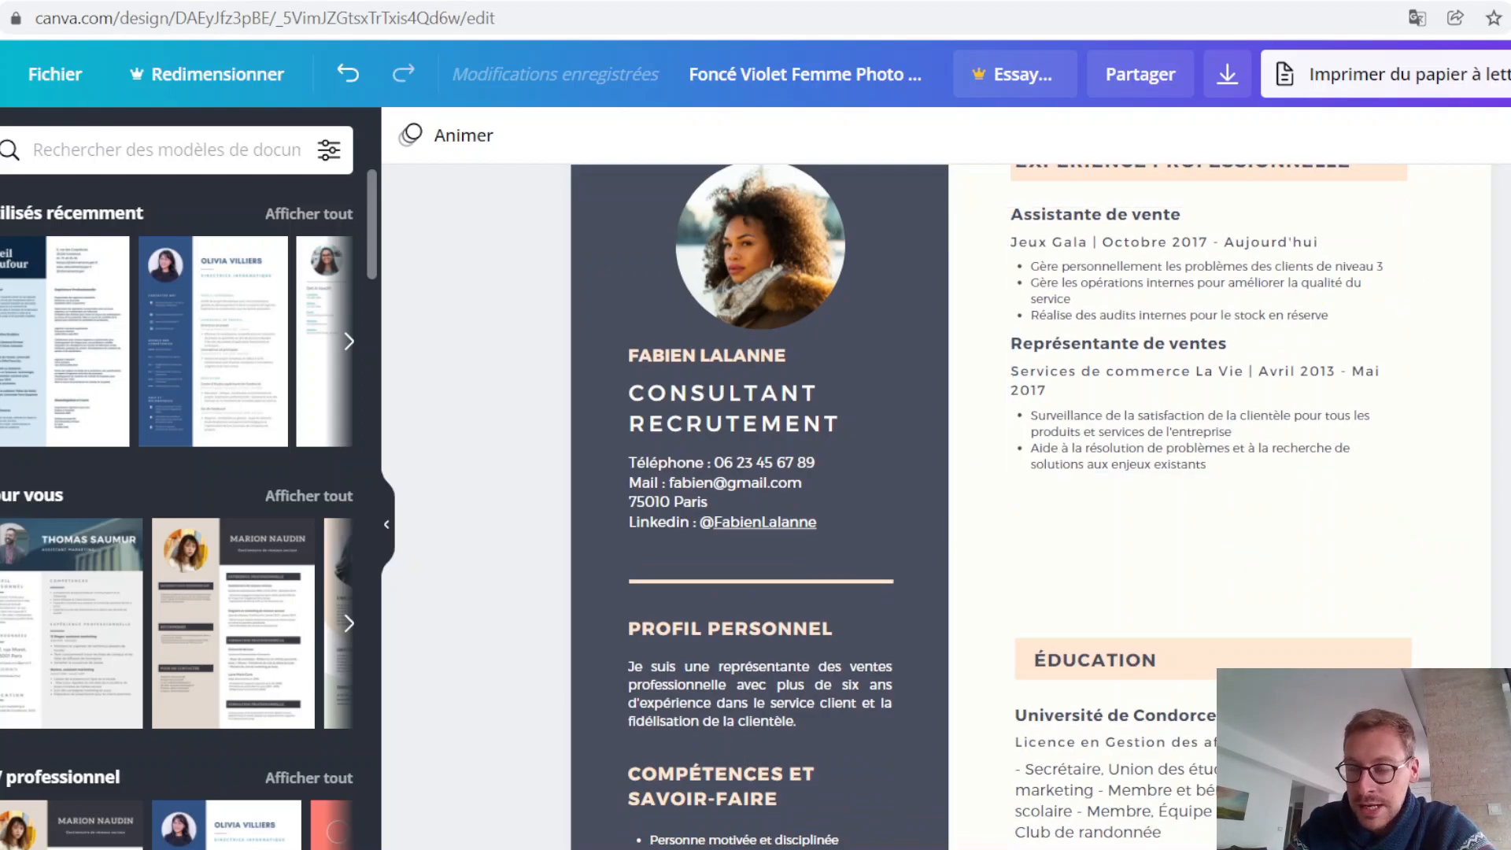
scroll(1450, 365, down, 1)
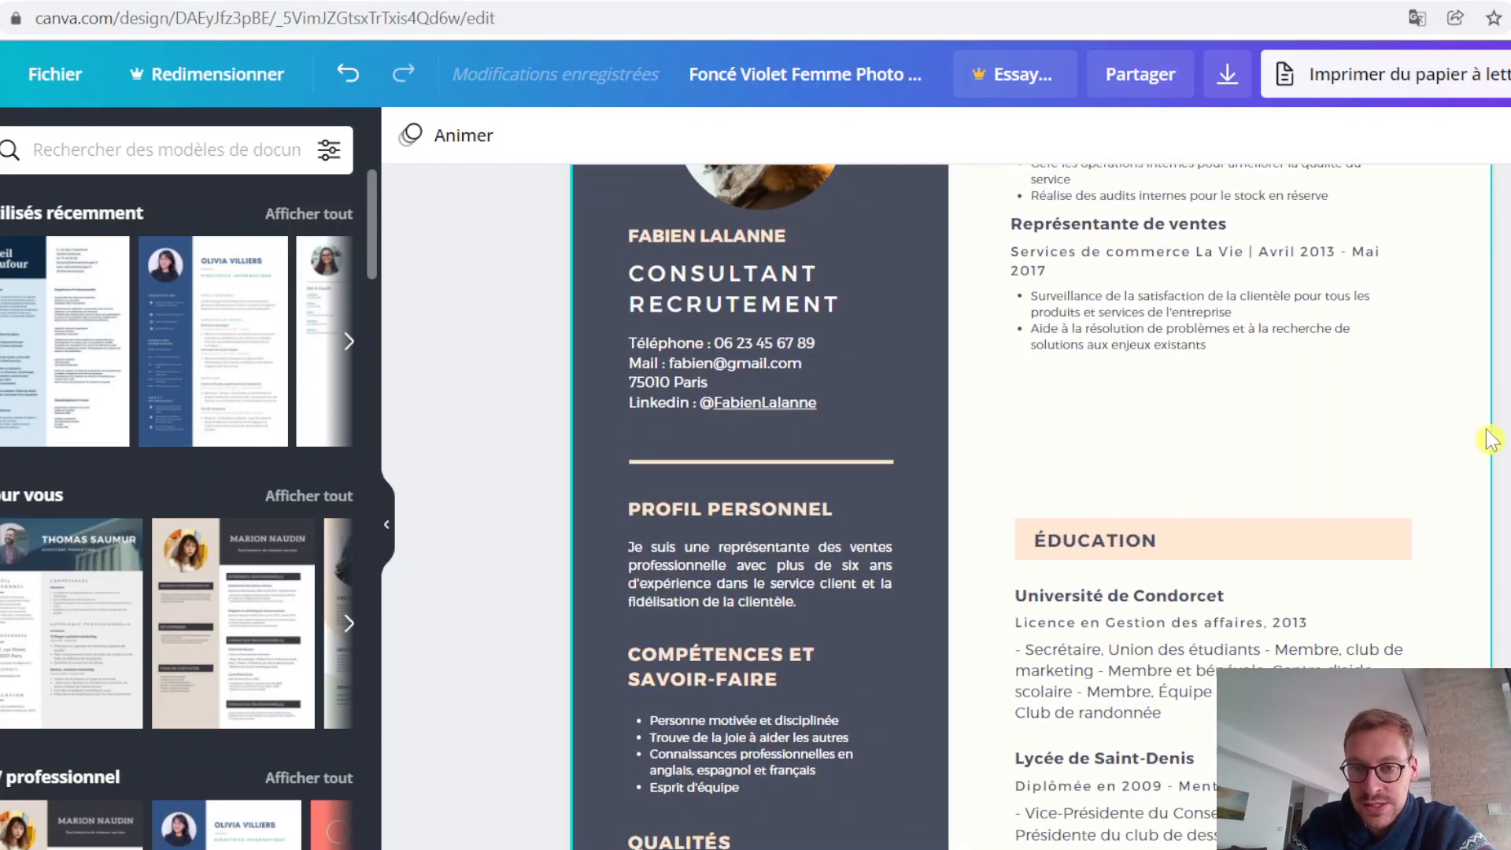
click(1124, 541)
double_click(1133, 540)
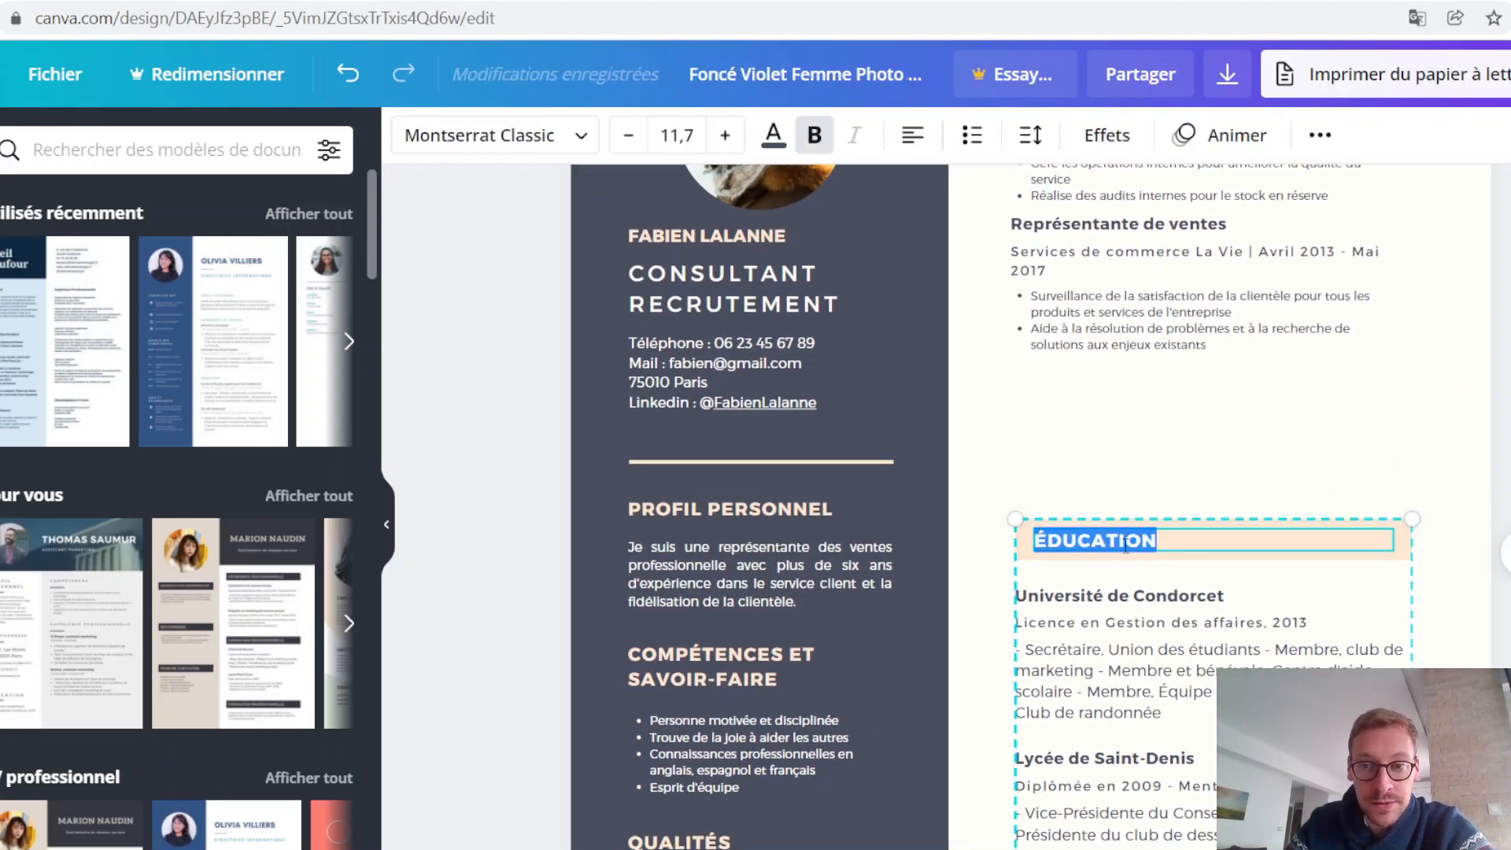
text(FO)
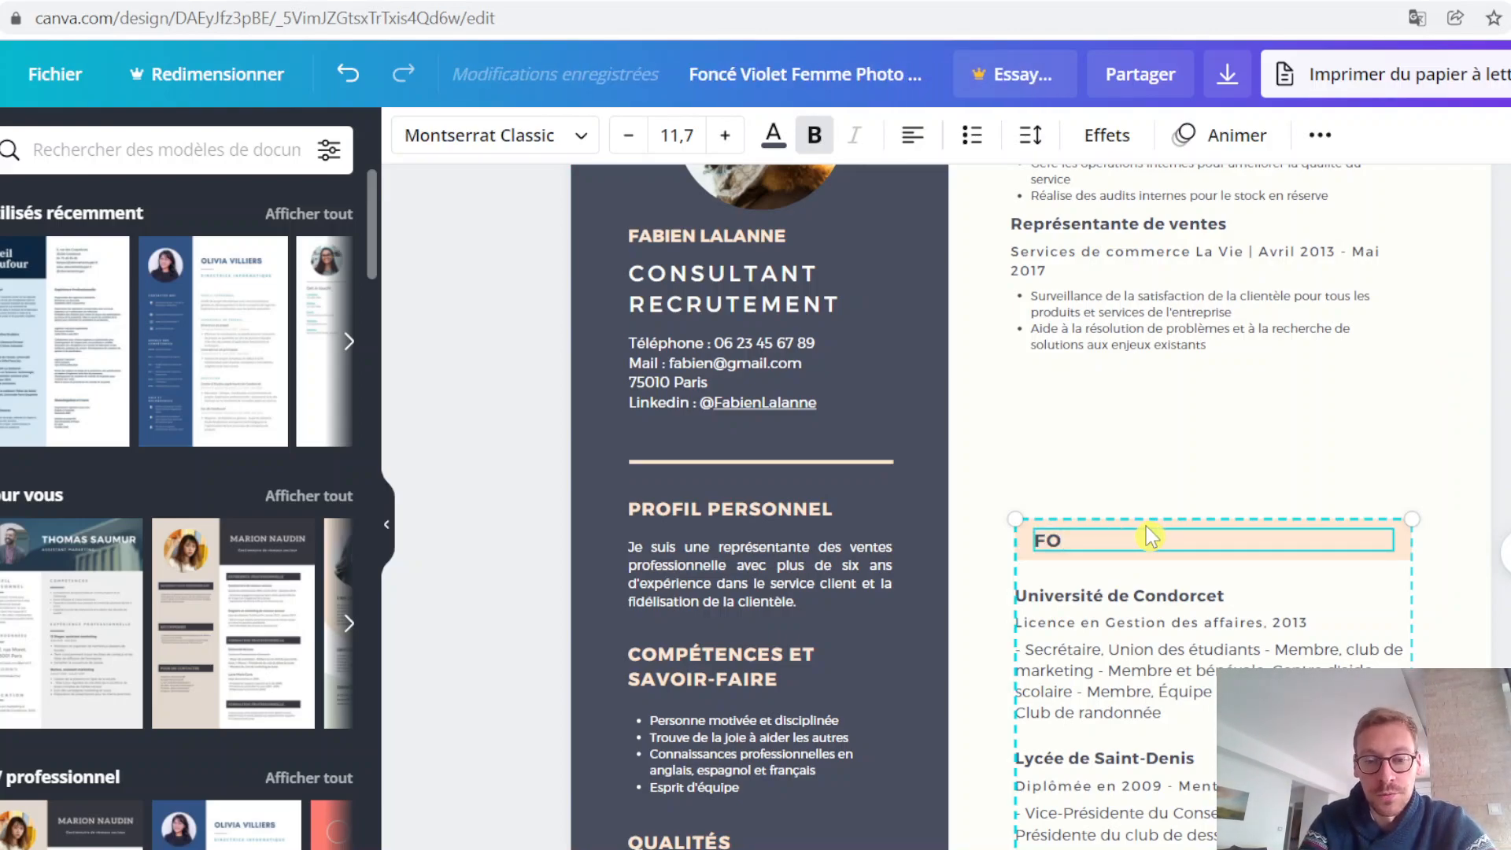
text(RMATION)
click(1376, 508)
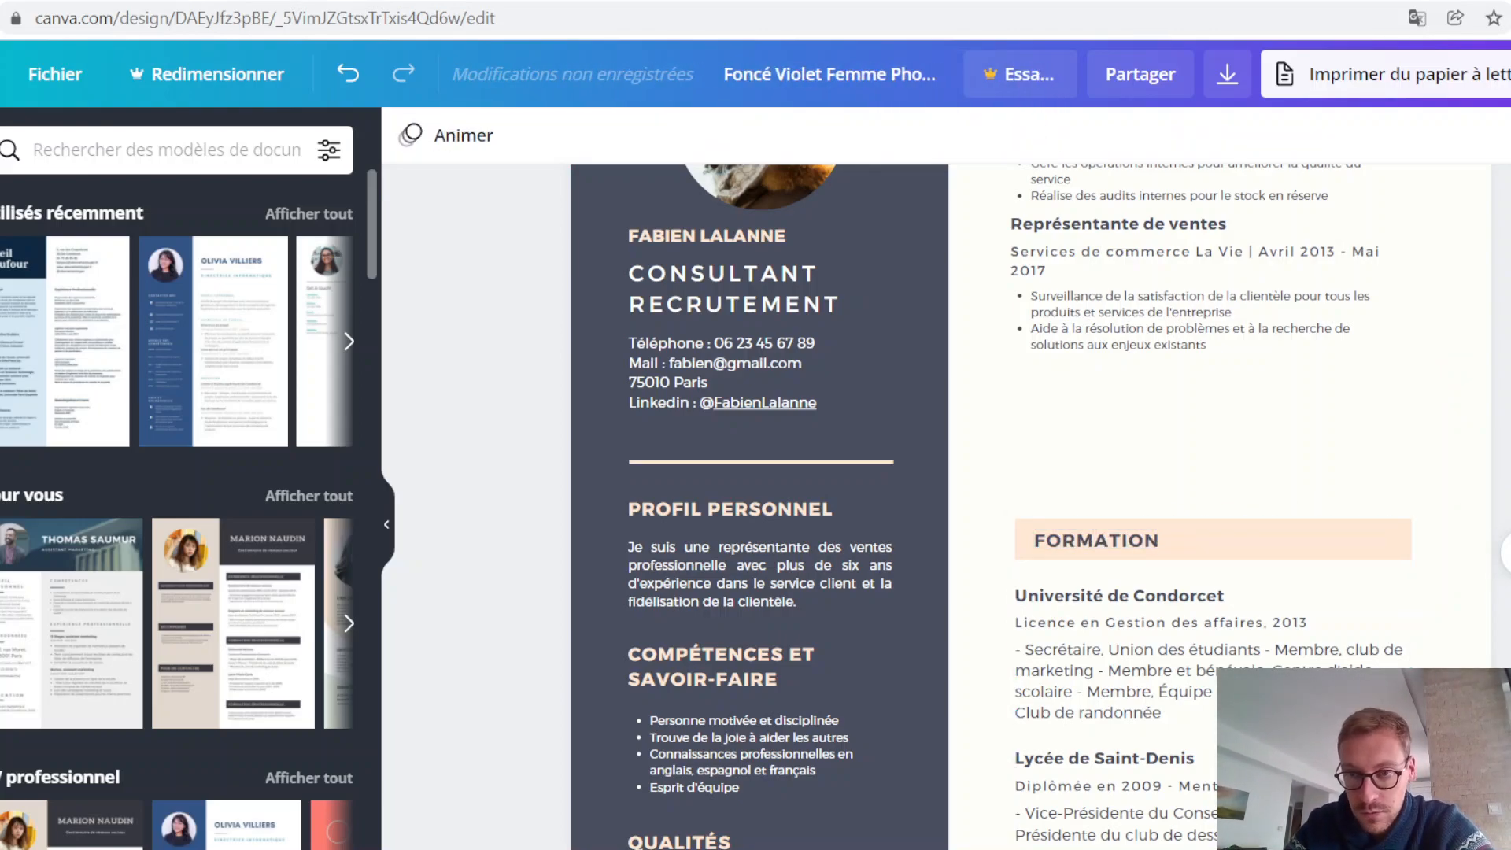
Step: Replace the two school names in the FORMATION section with the diploma titles "Master RH" and "Bachelor RH"
scroll(944, 503, up, 3)
scroll(1428, 452, down, 5)
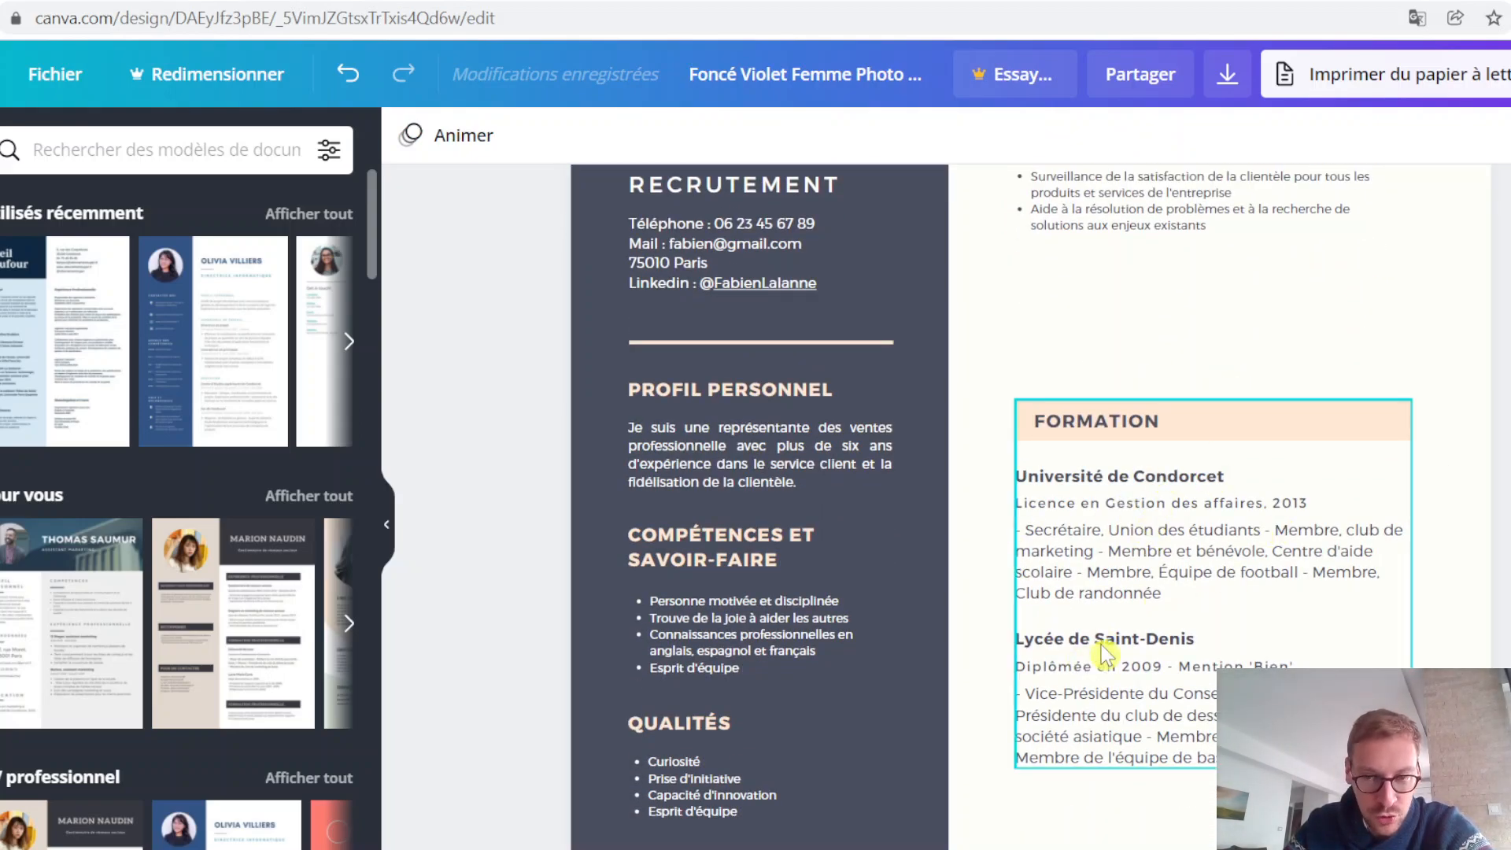
click(1163, 638)
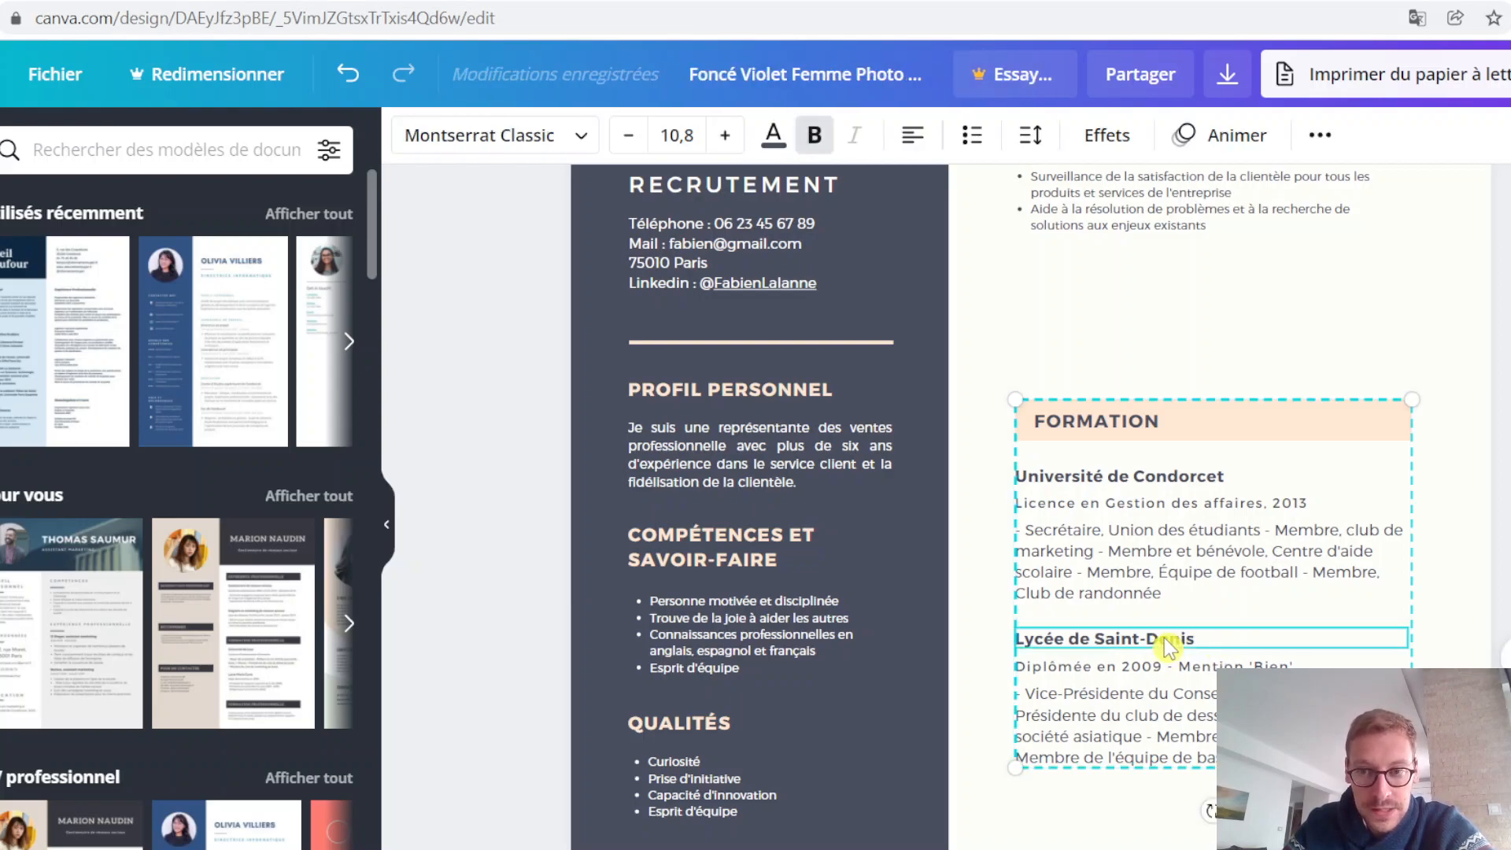
double_click(1152, 636)
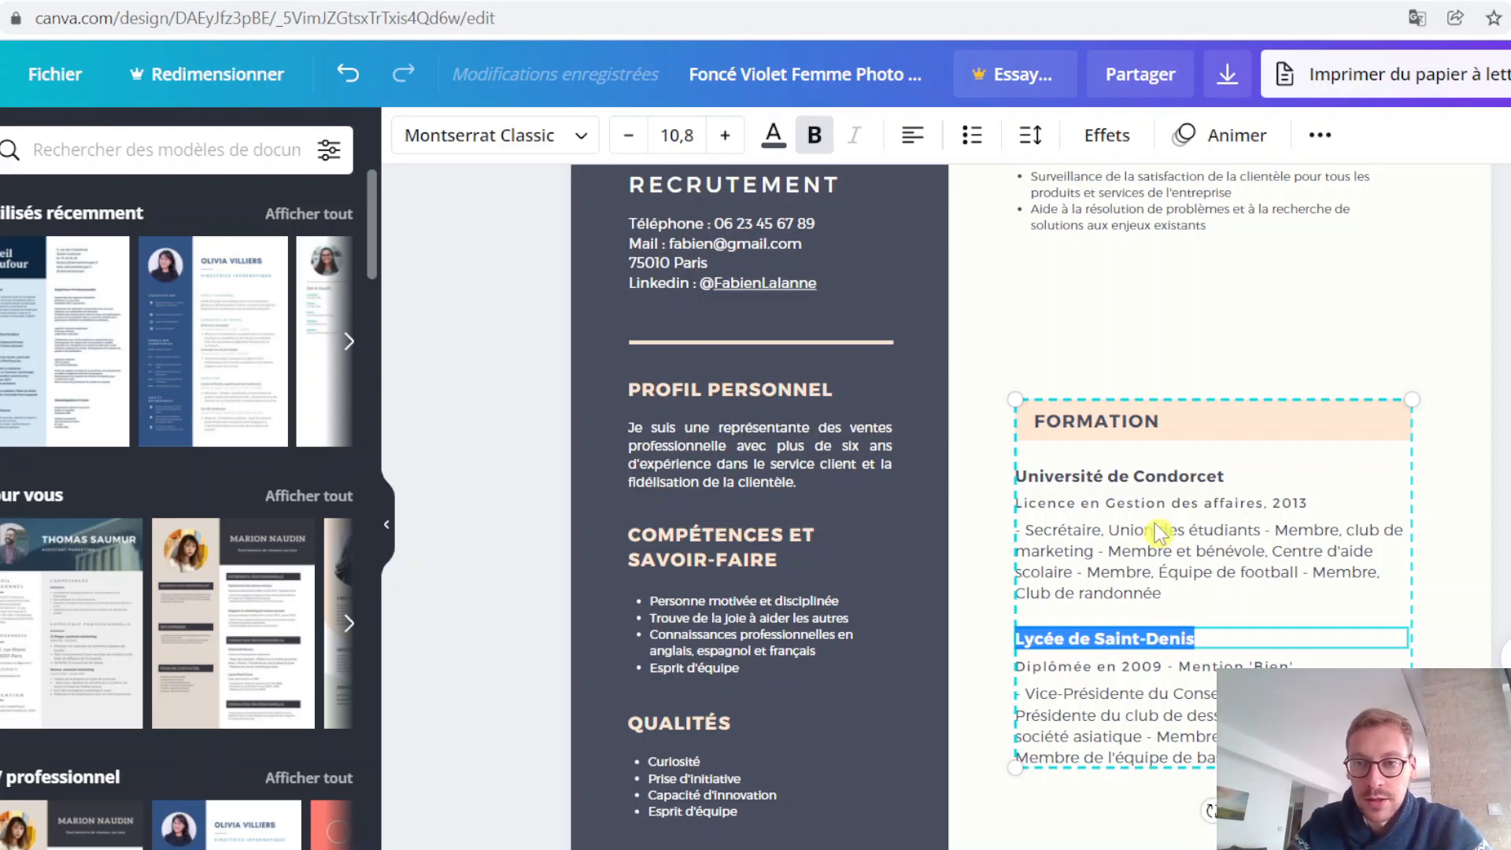
triple_click(1165, 476)
text(Master RH)
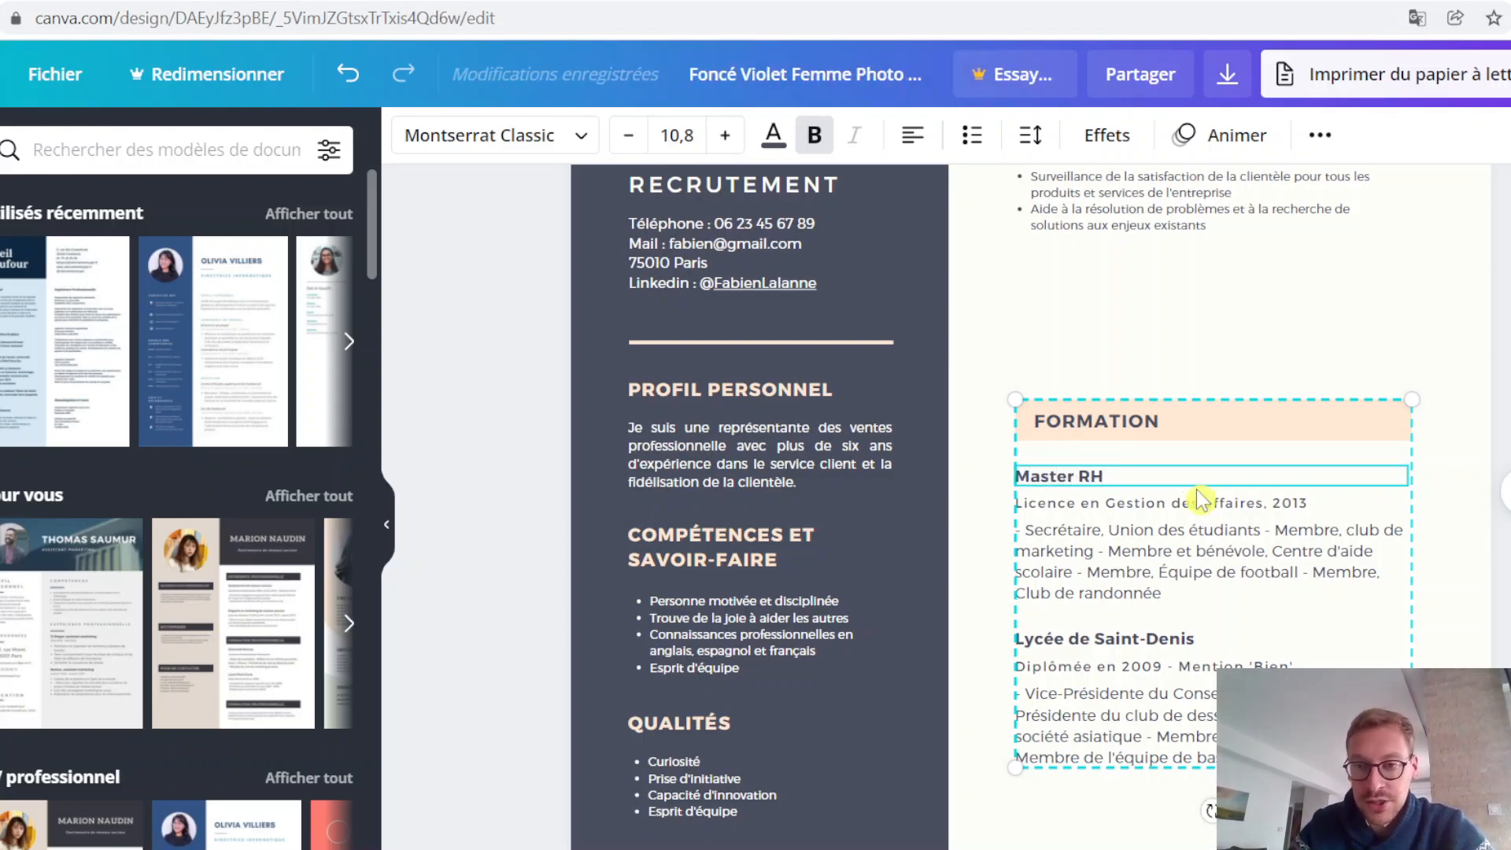
triple_click(1143, 639)
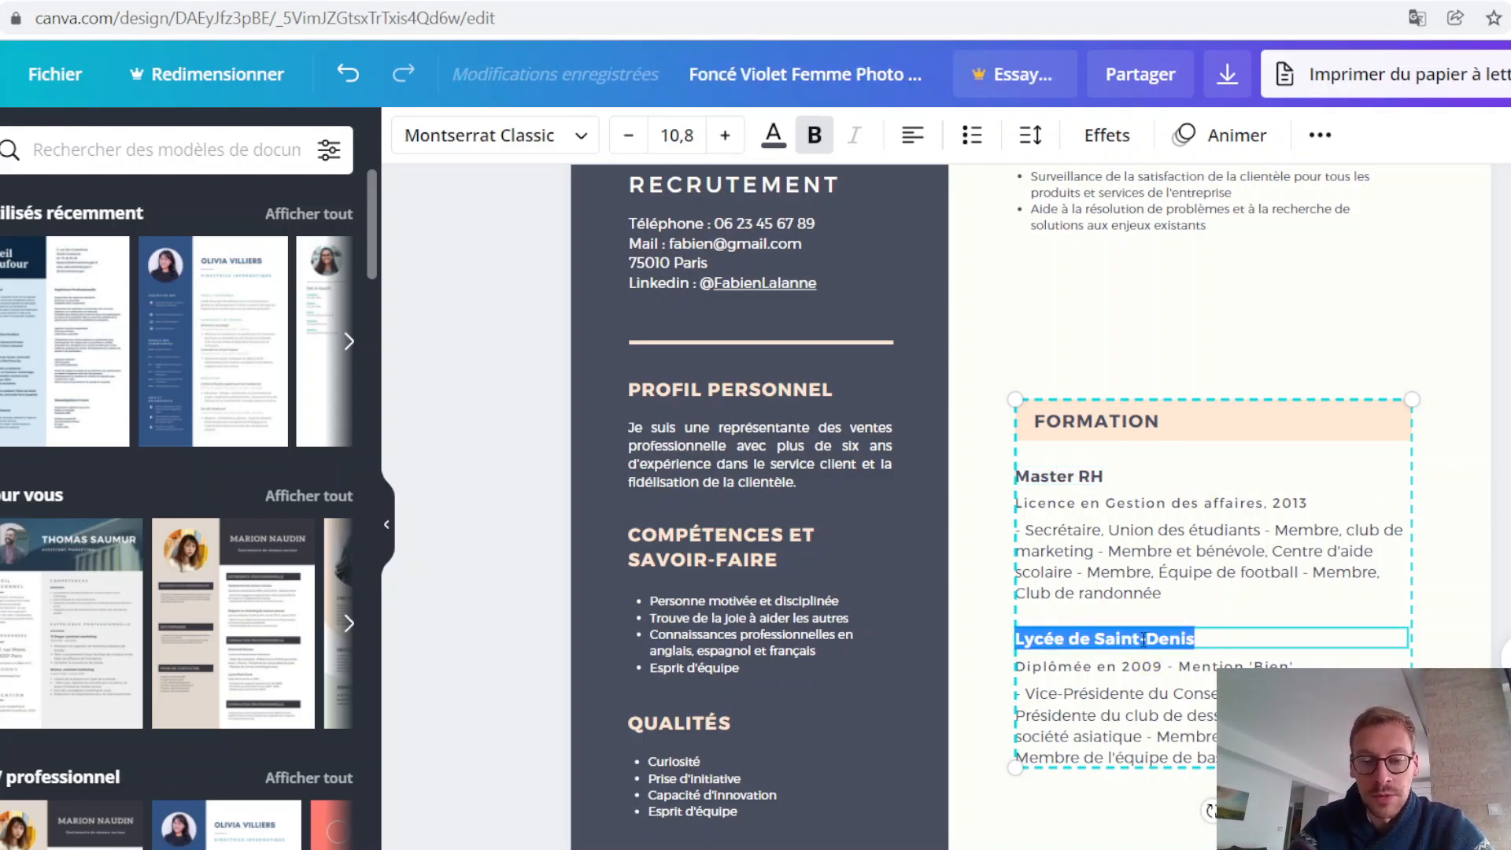
text(Bachelor RH)
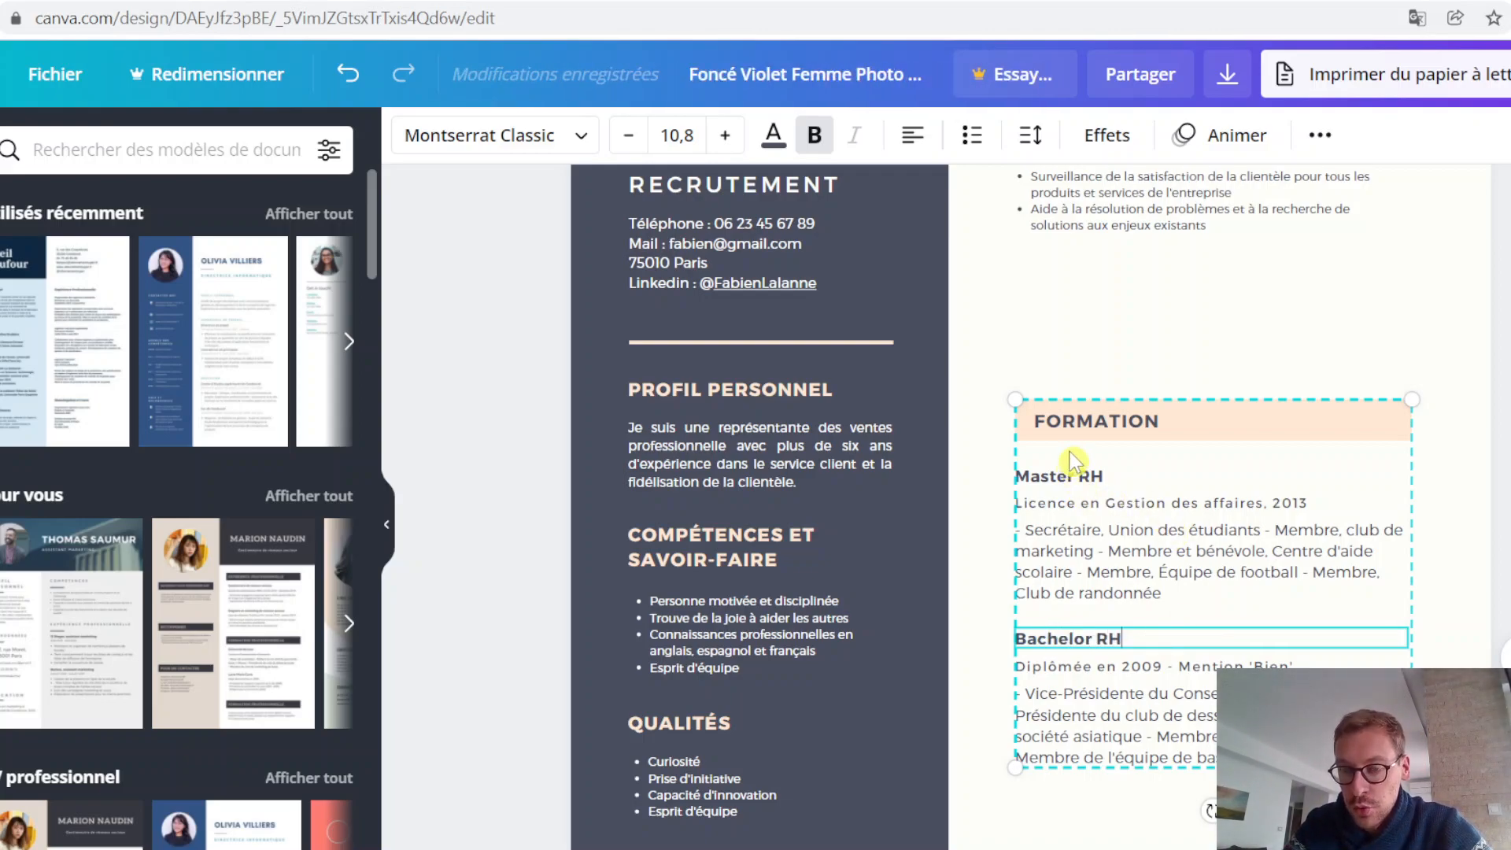
Step: Replace the line under Bachelor RH in the FORMATION section with "ISCOD | 2018 - 2021"
click(1098, 664)
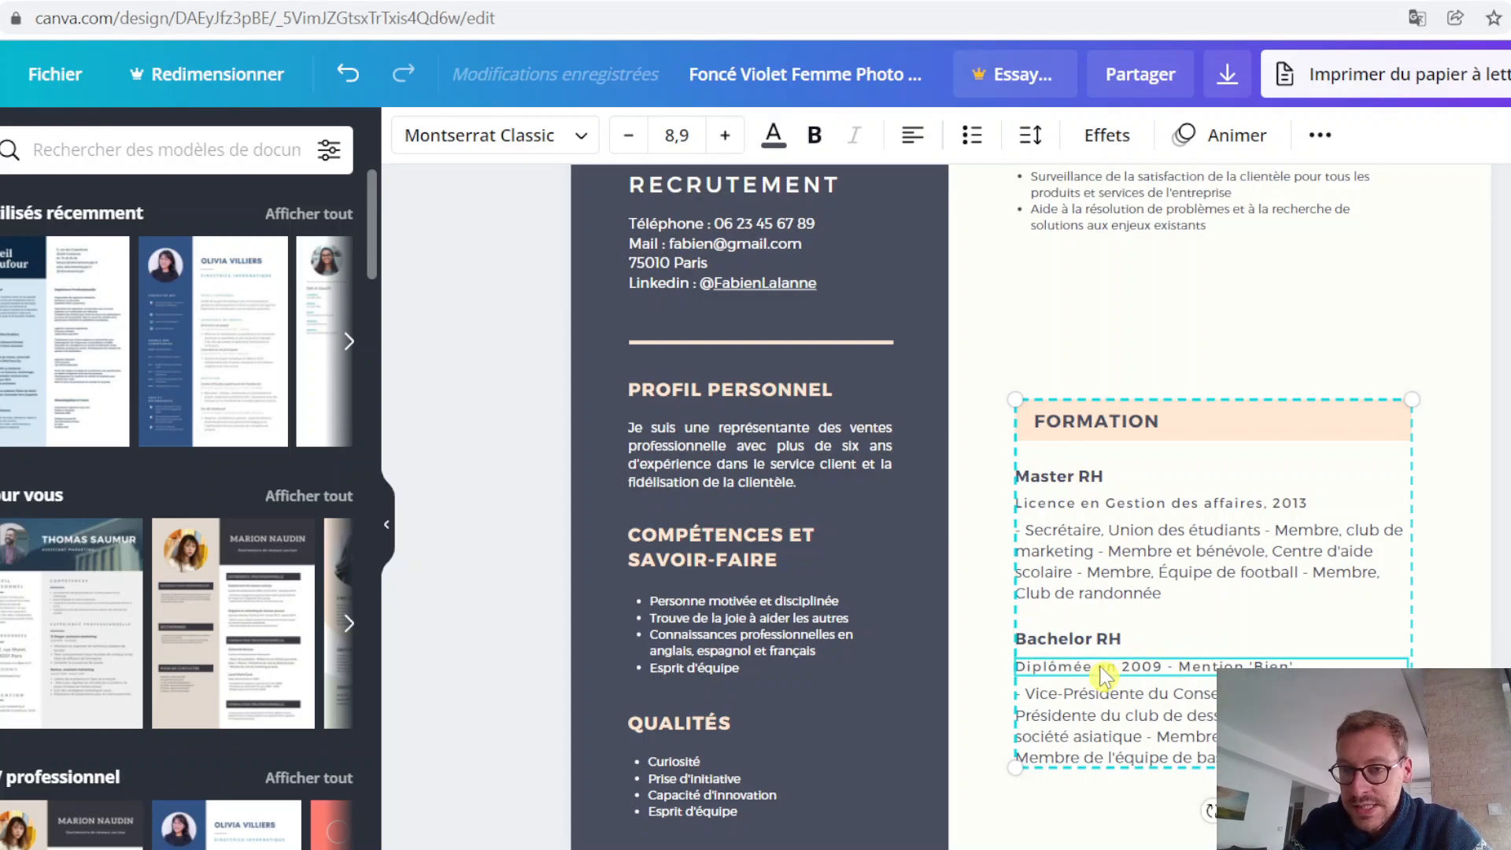
triple_click(1102, 667)
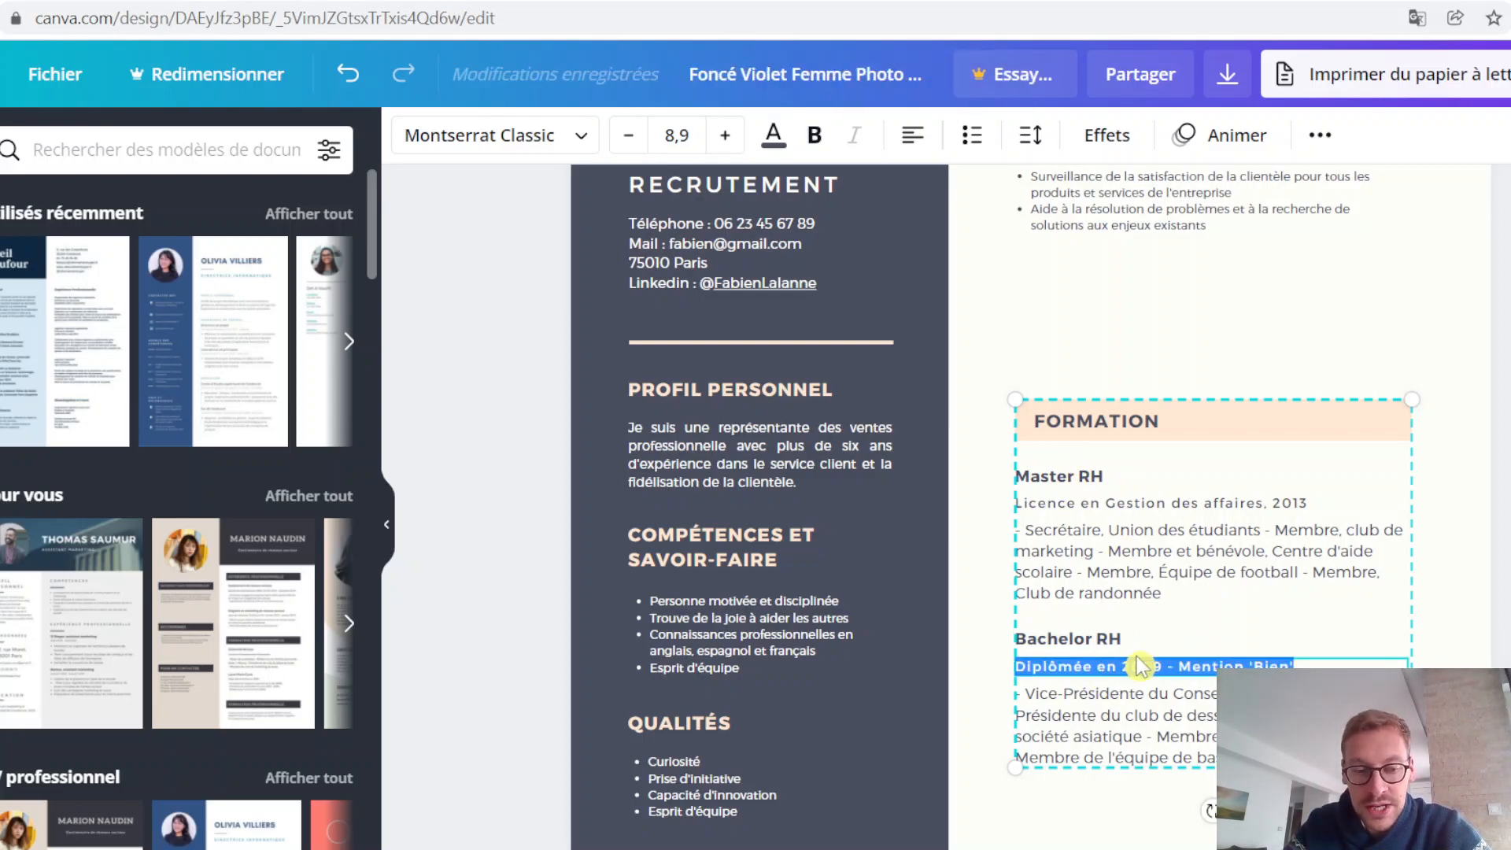
text(ISCOD)
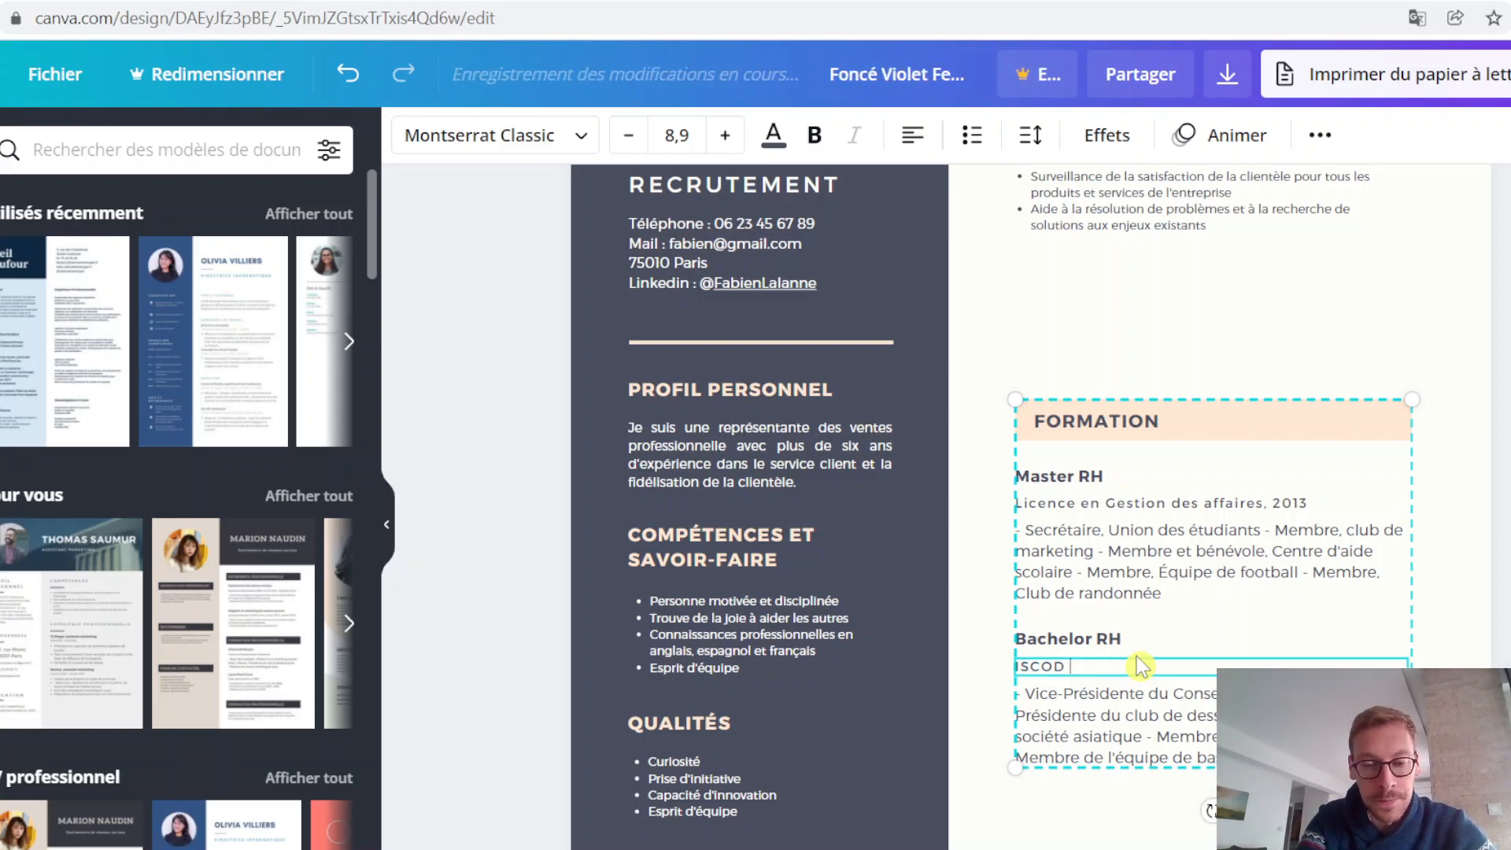
text(|)
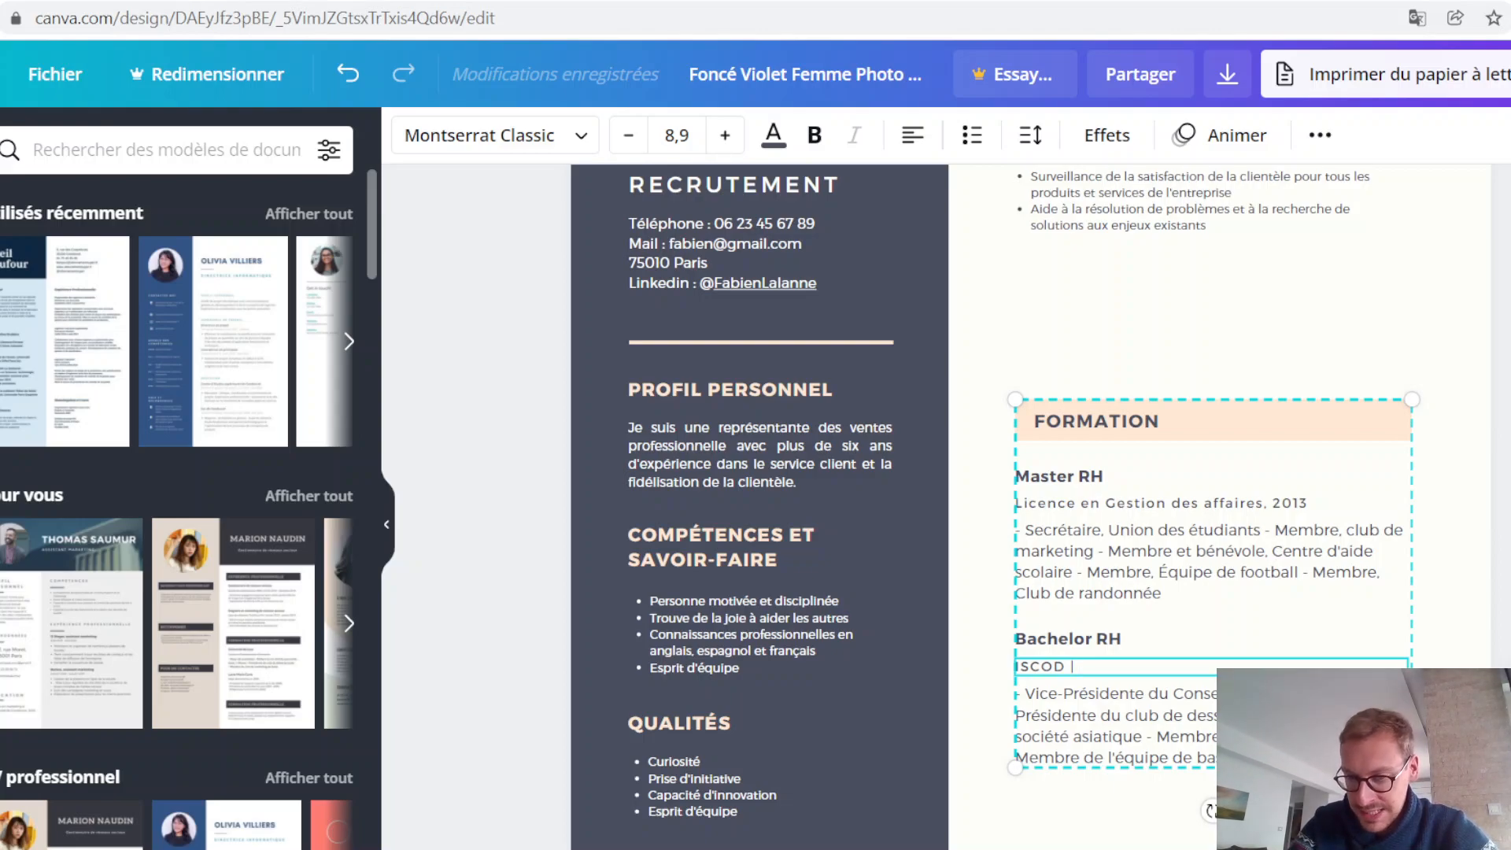
text(2)
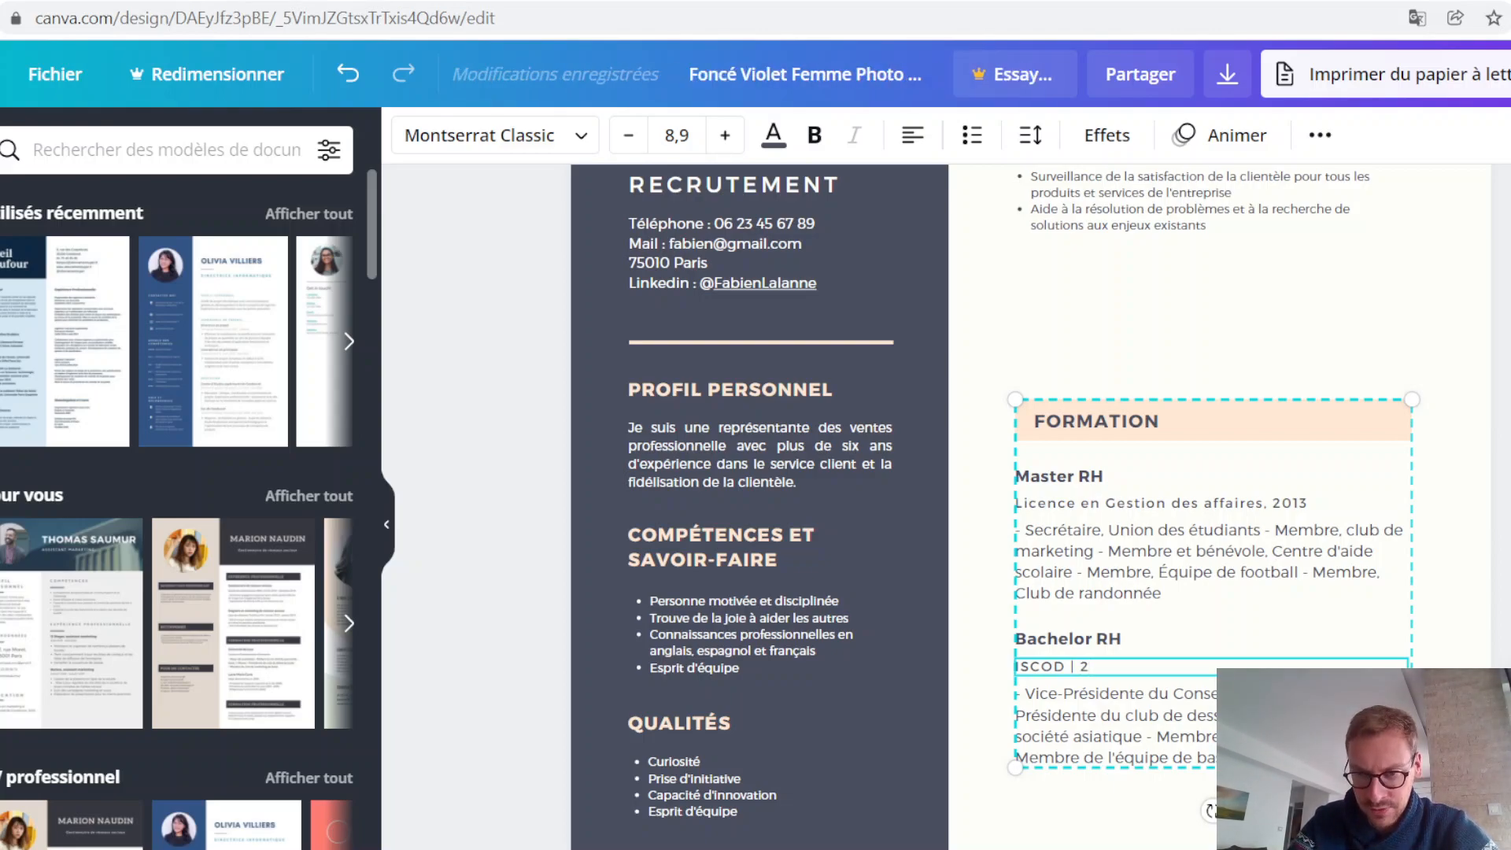
text(018)
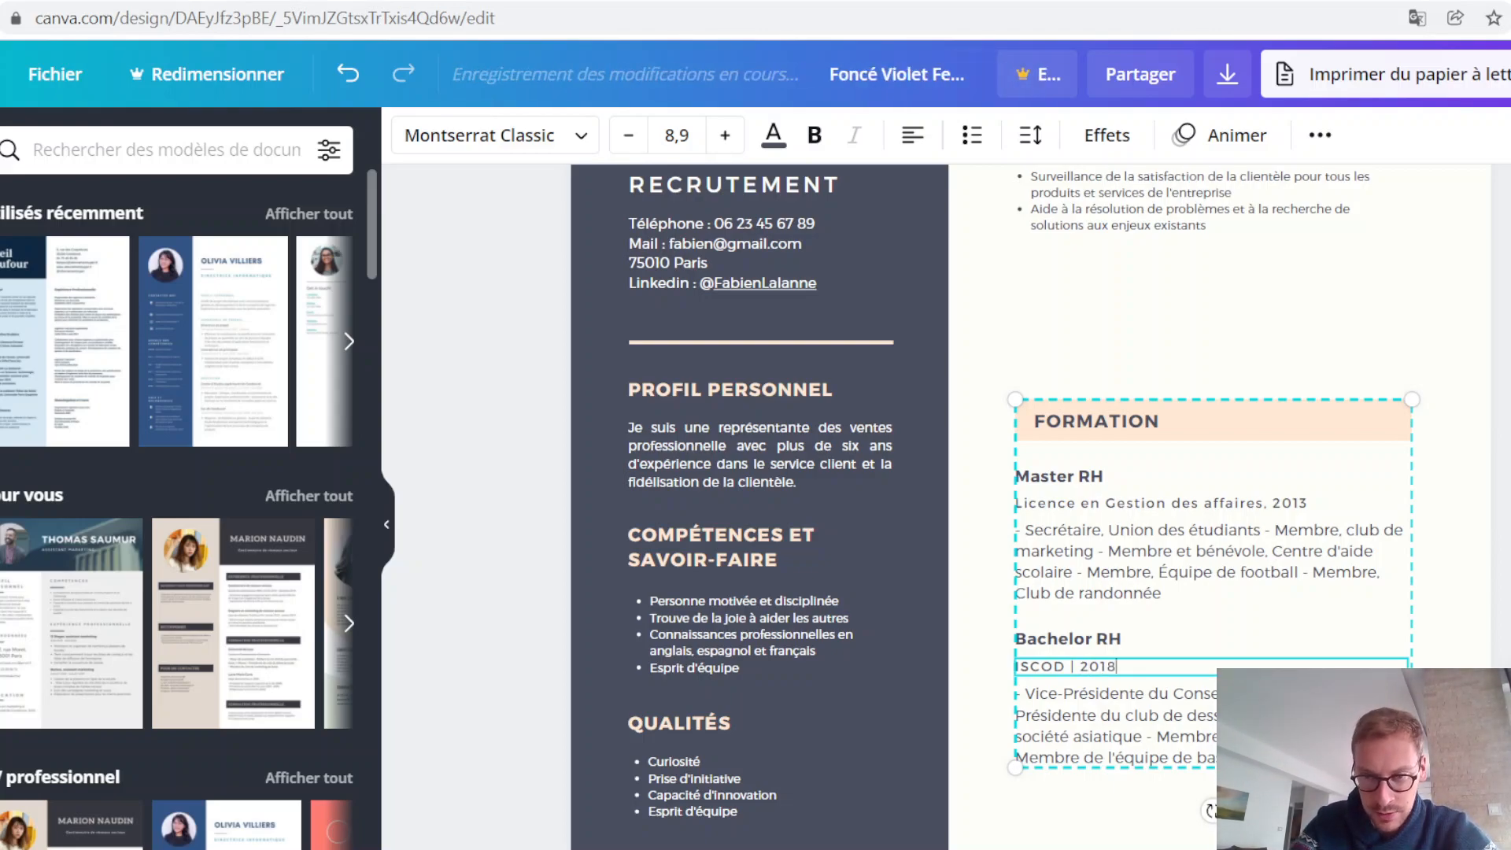
text( -)
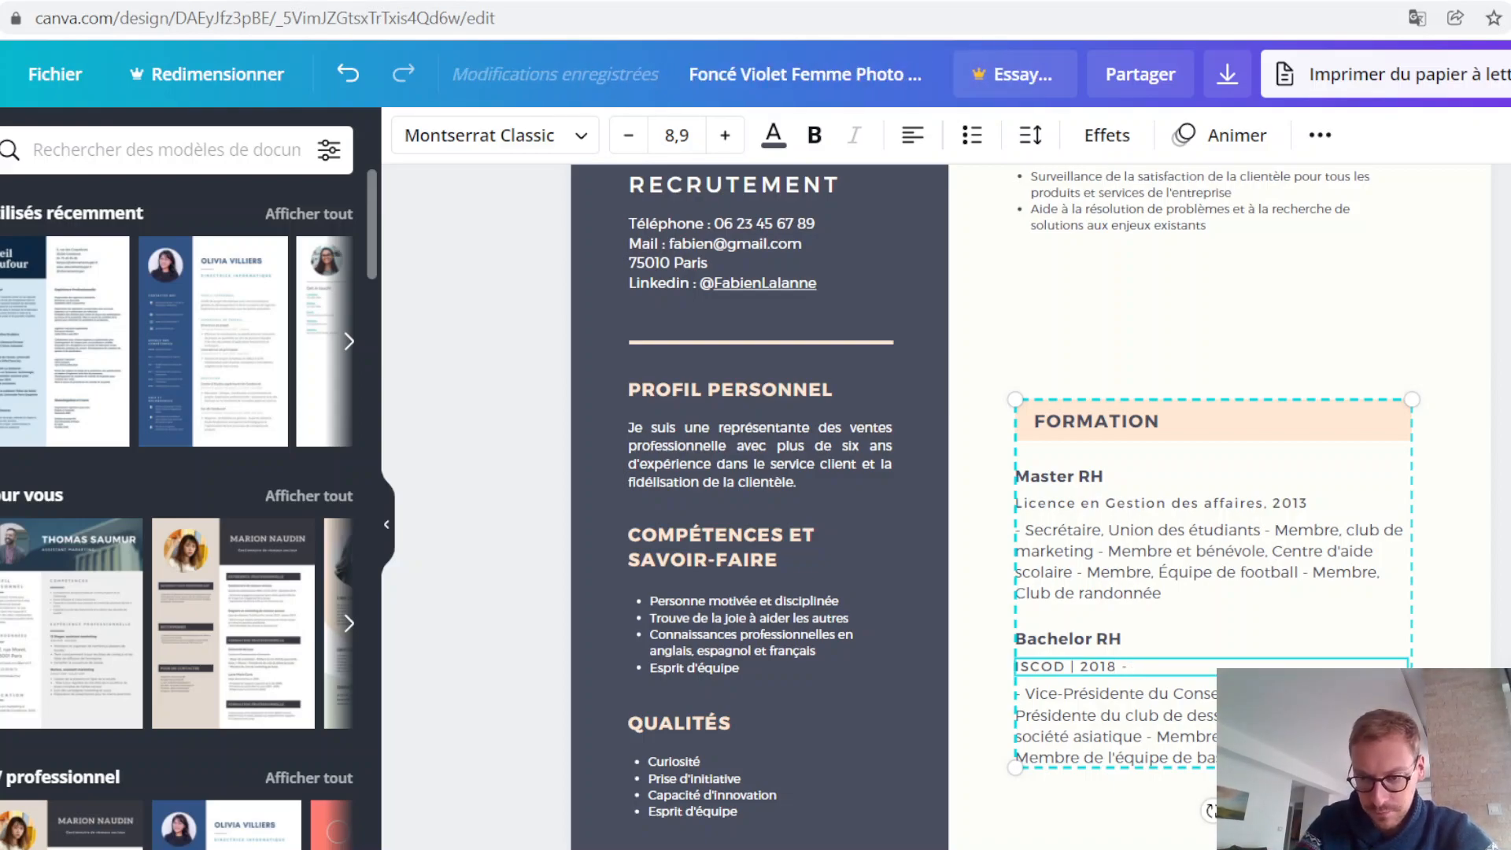
text( 2021)
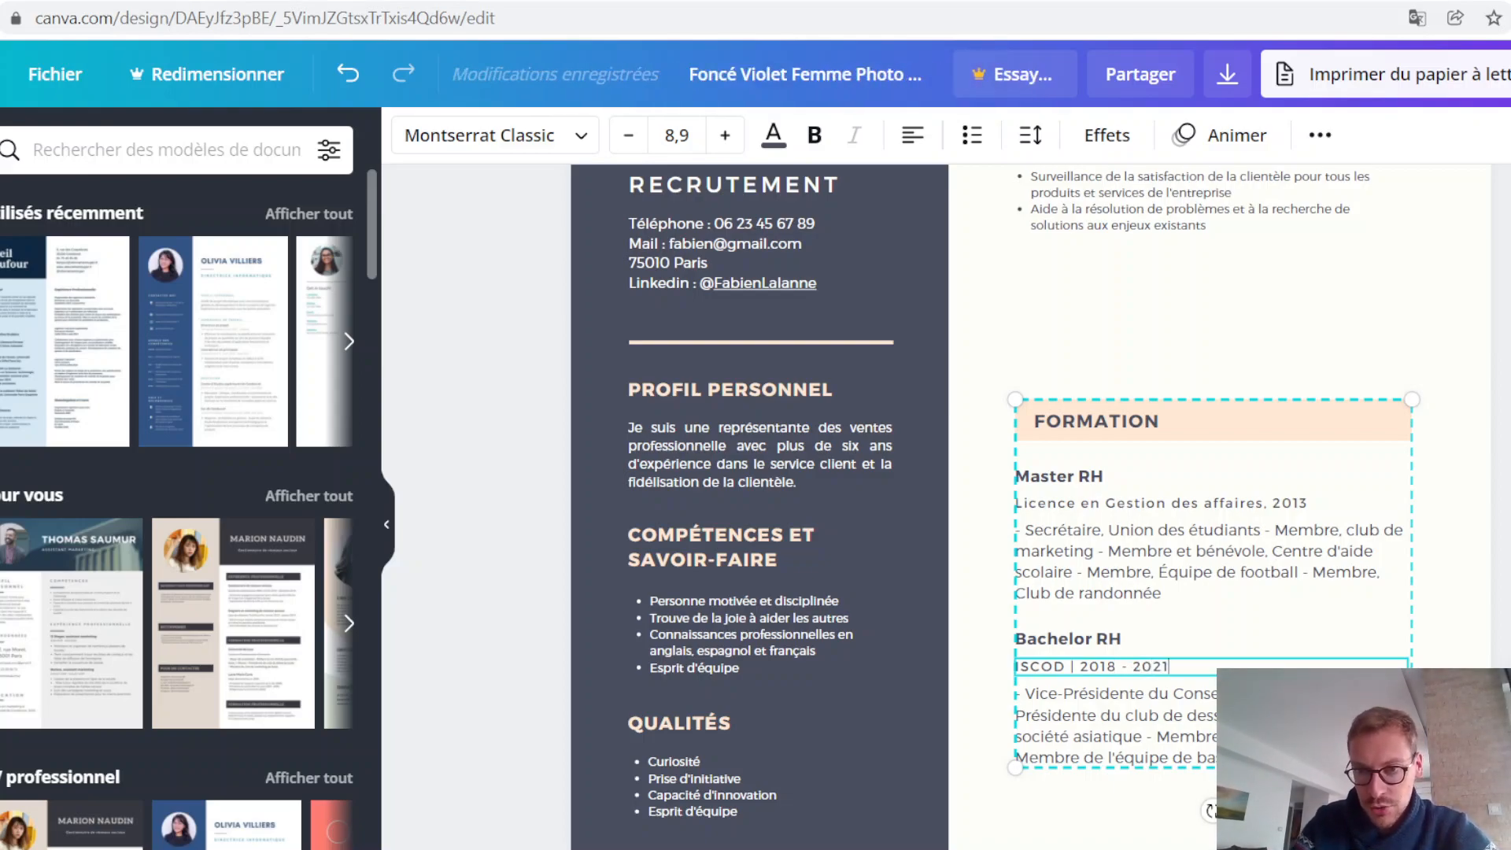
Step: Replace the line under Master RH in the FORMATION section with "ISCOD | 2021 - 2023"
triple_click(1170, 504)
text(ISCOD )
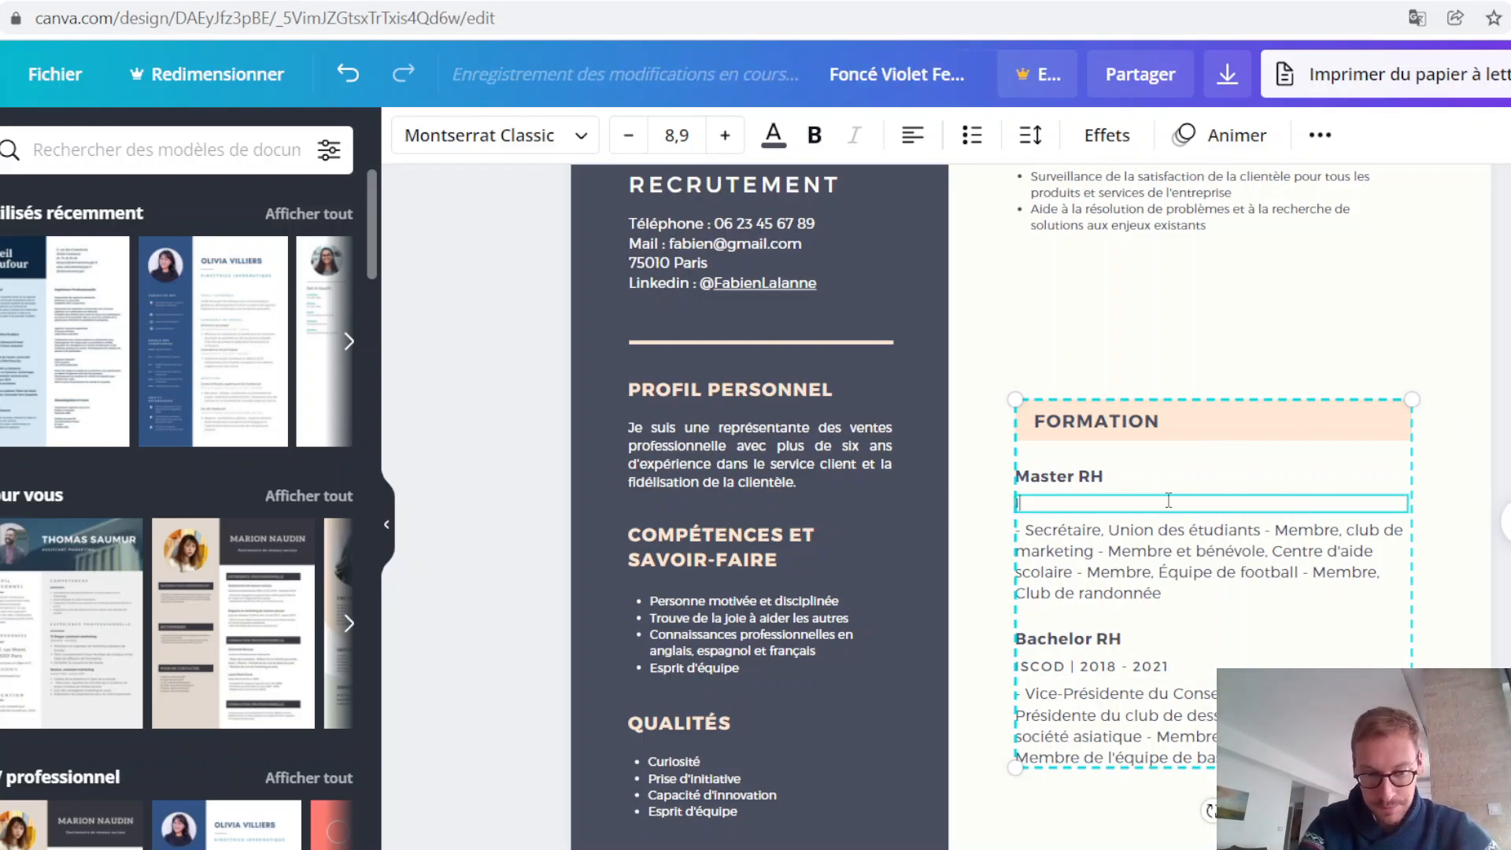
text(|)
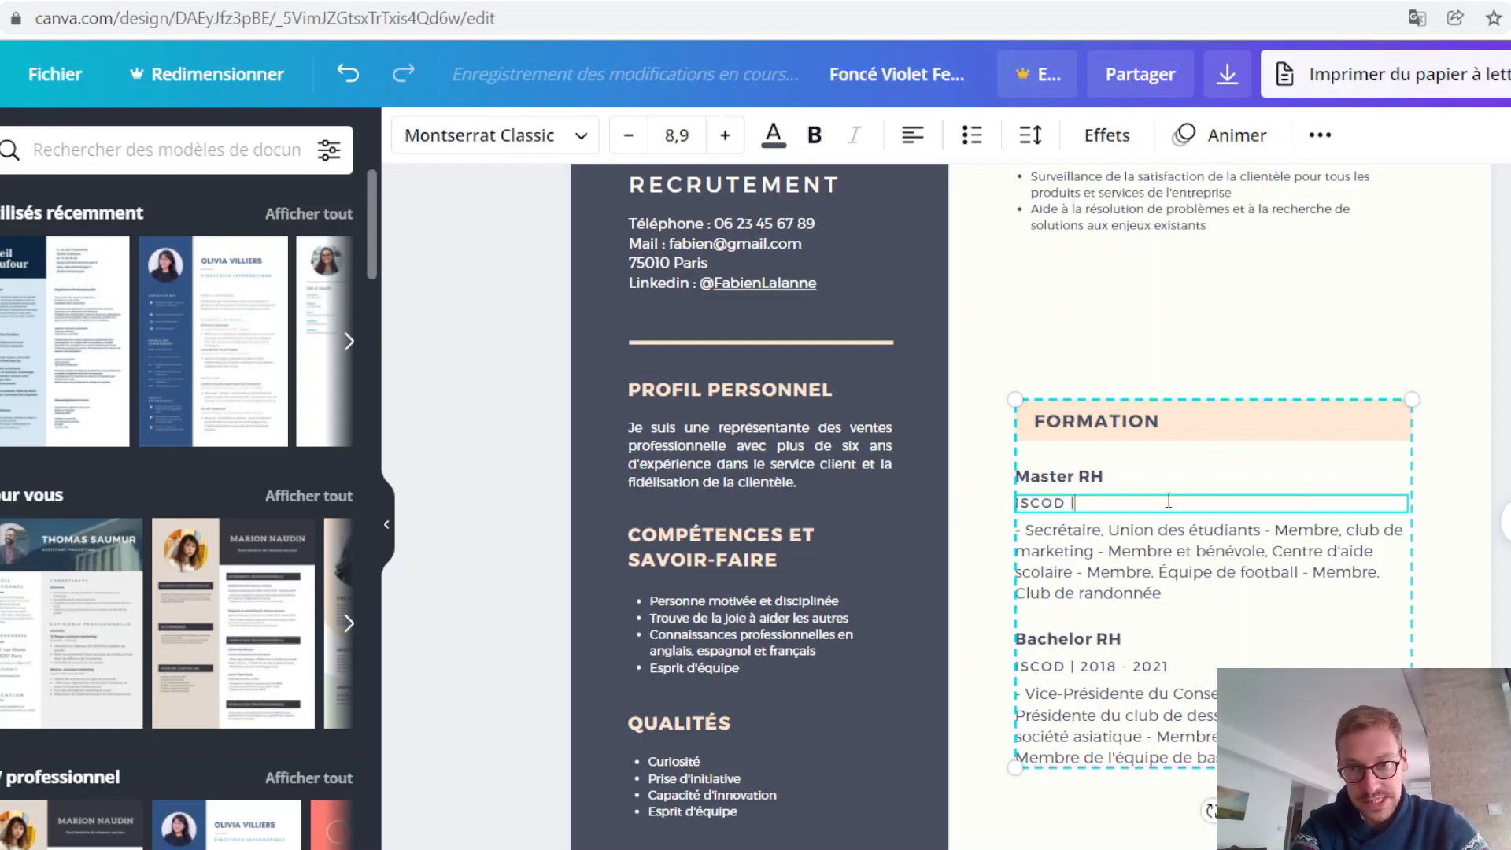
text( 20)
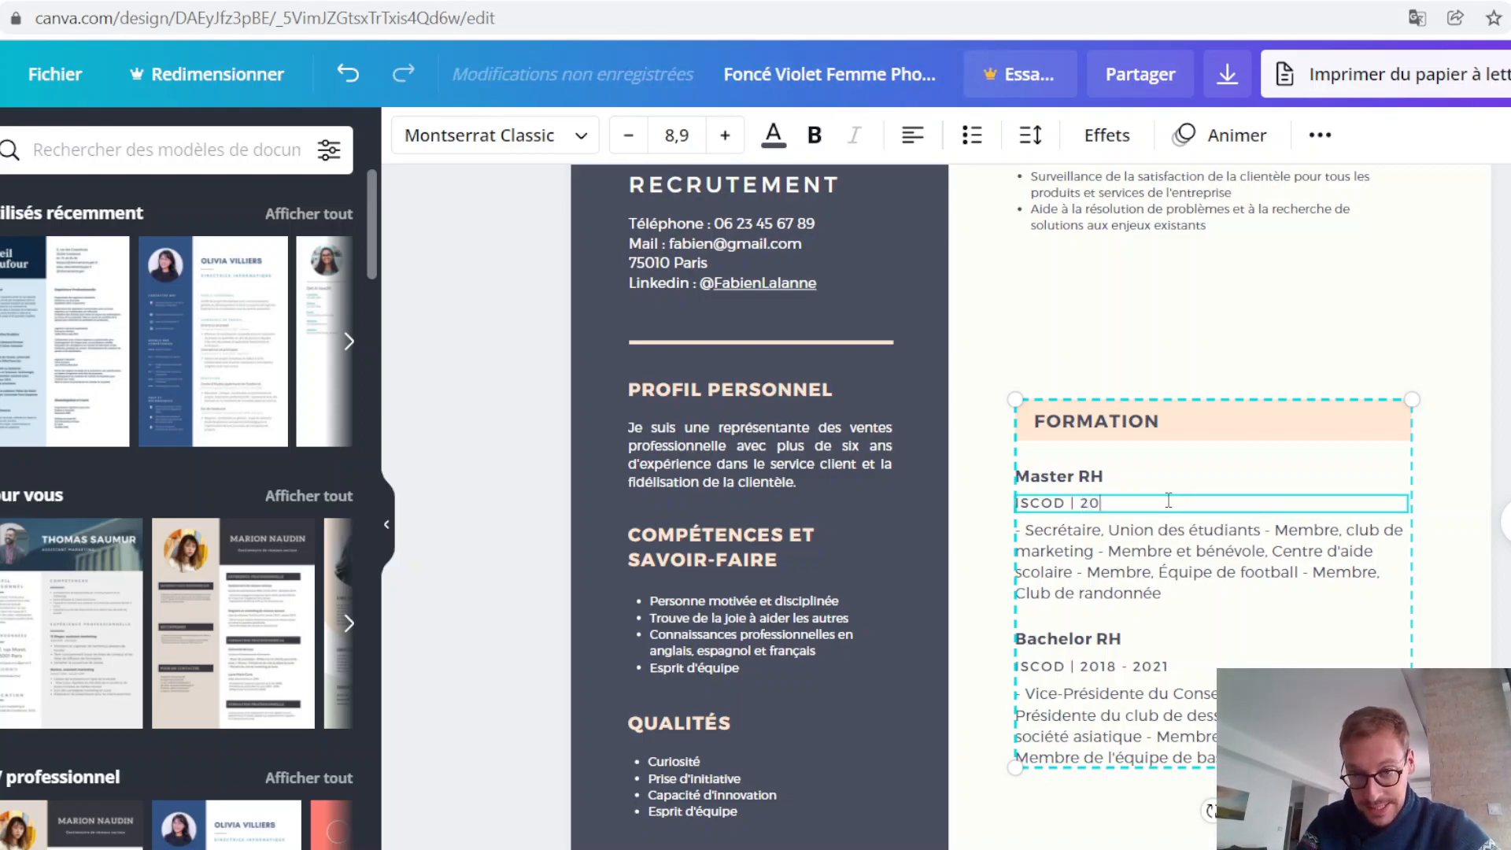
text(21 - 2023)
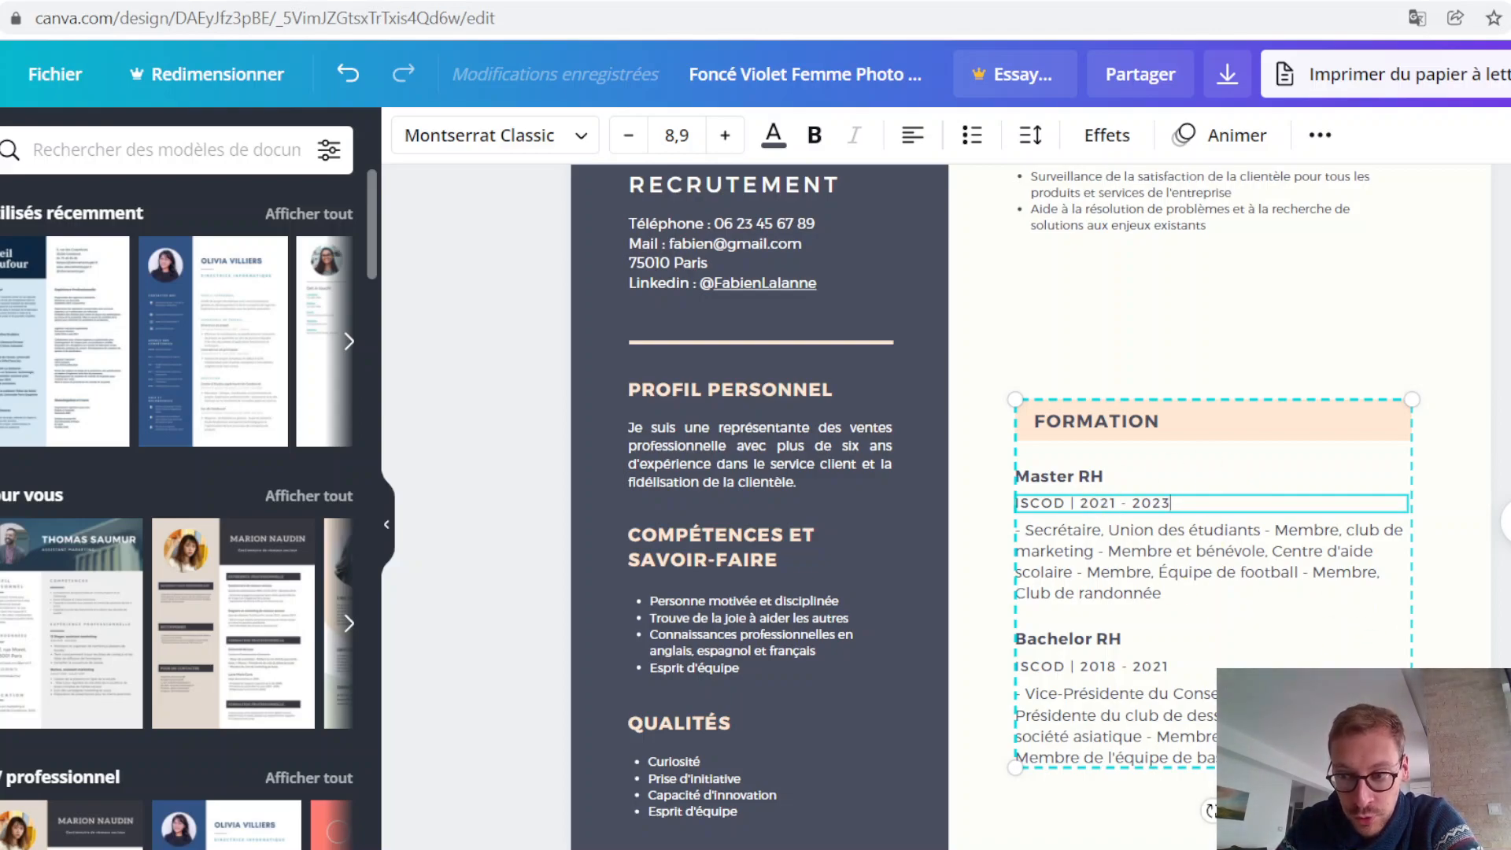
key(Escape)
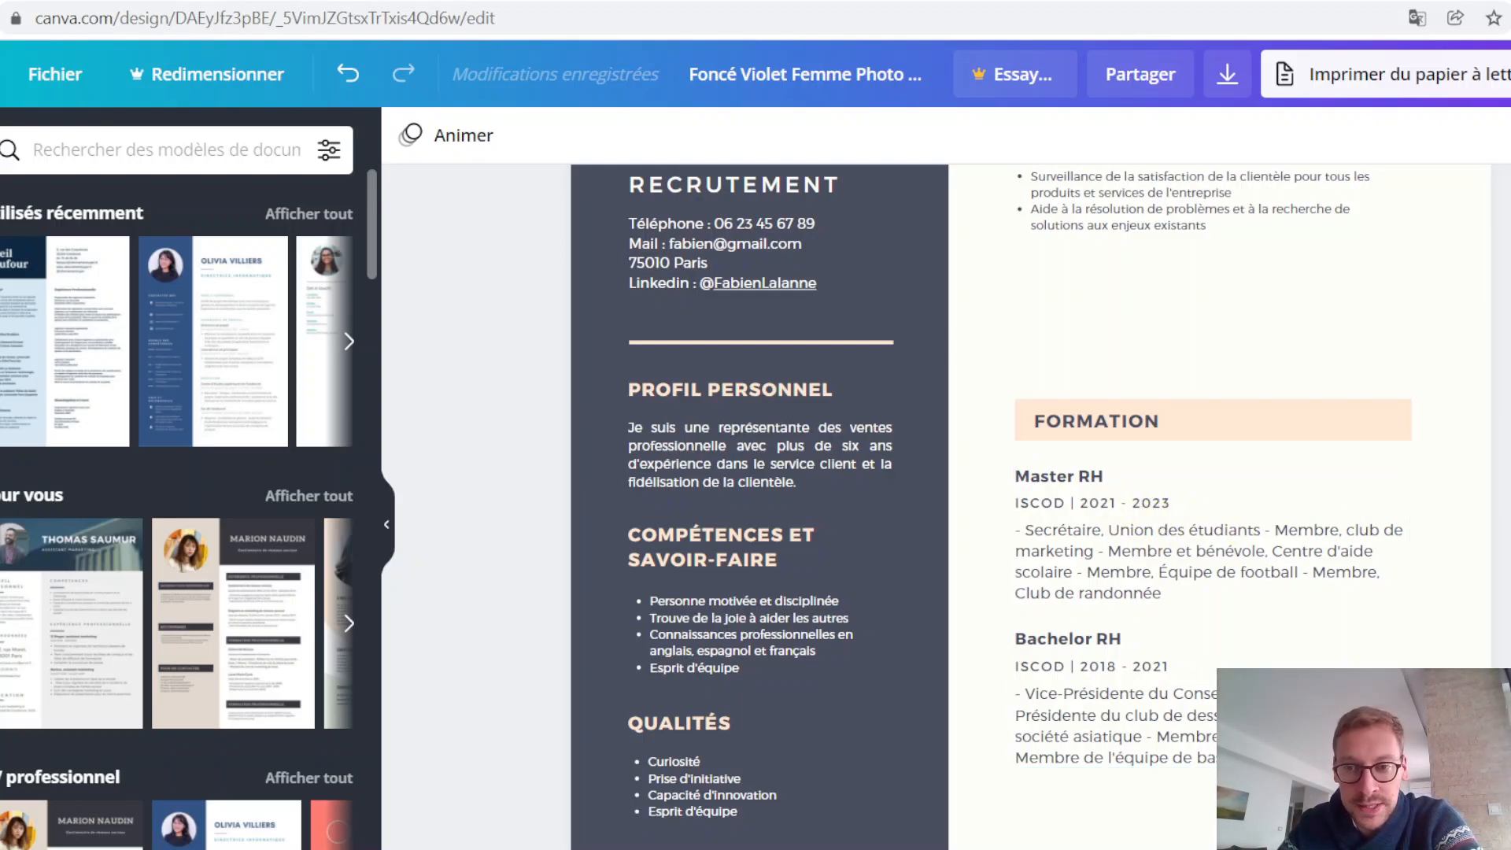
Step: Delete the student activities description under the Bachelor RH entry
scroll(1499, 267, down, 3)
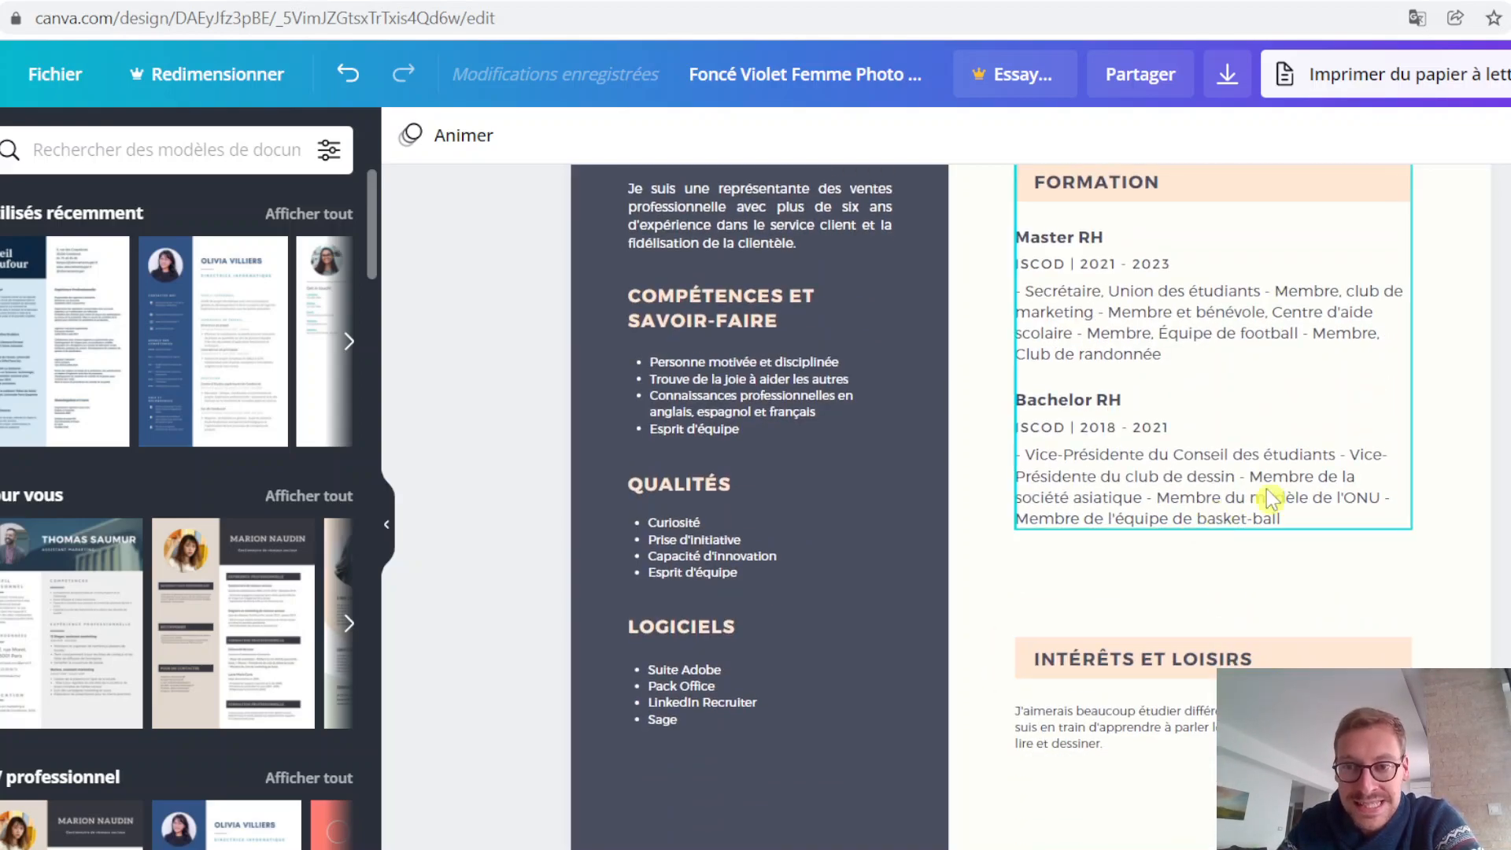
scroll(1491, 523, up, 1)
double_click(1248, 608)
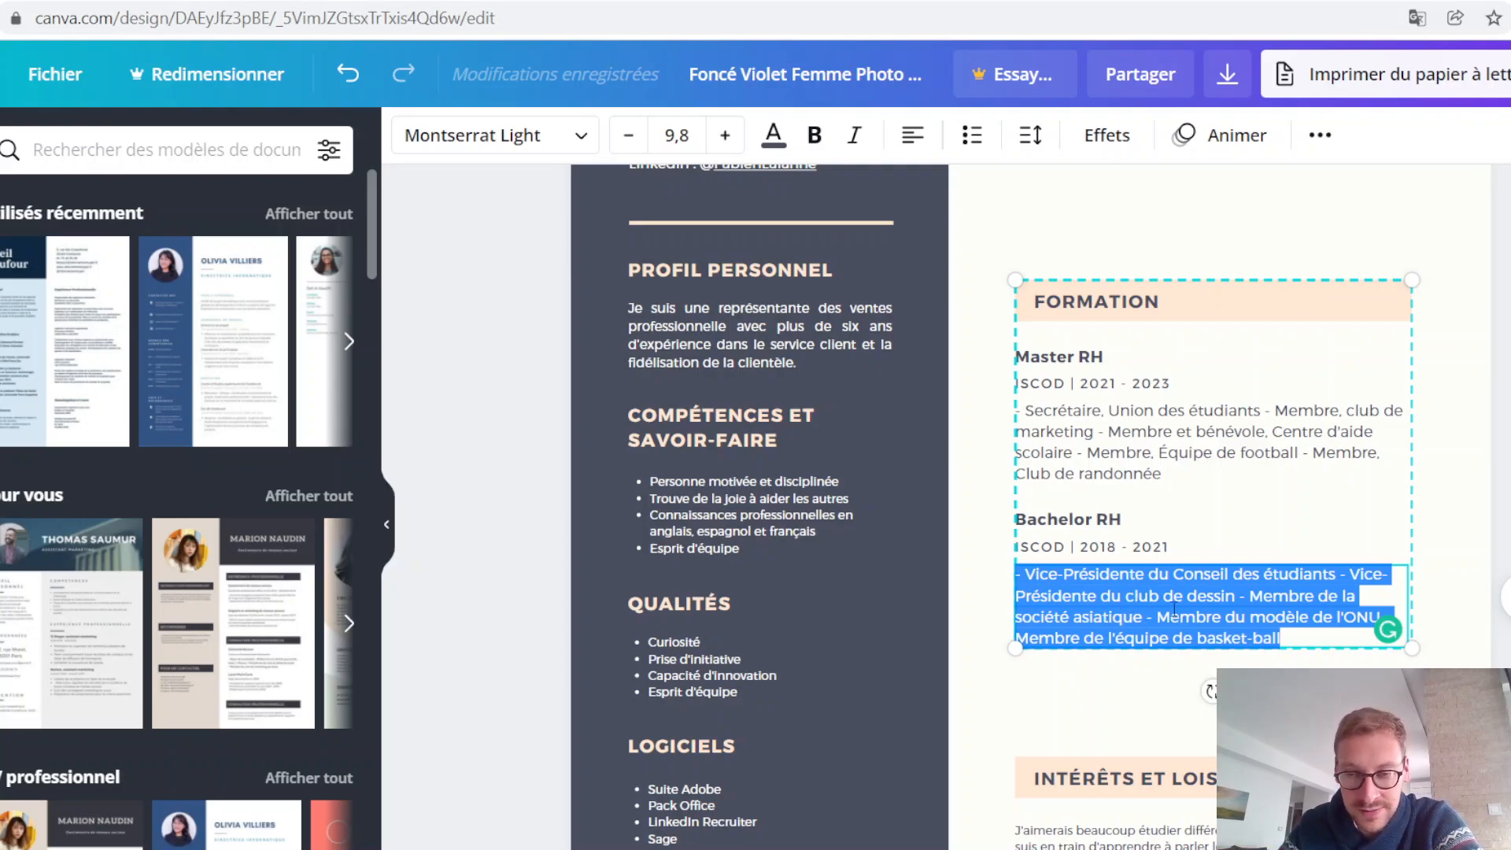
key(Escape)
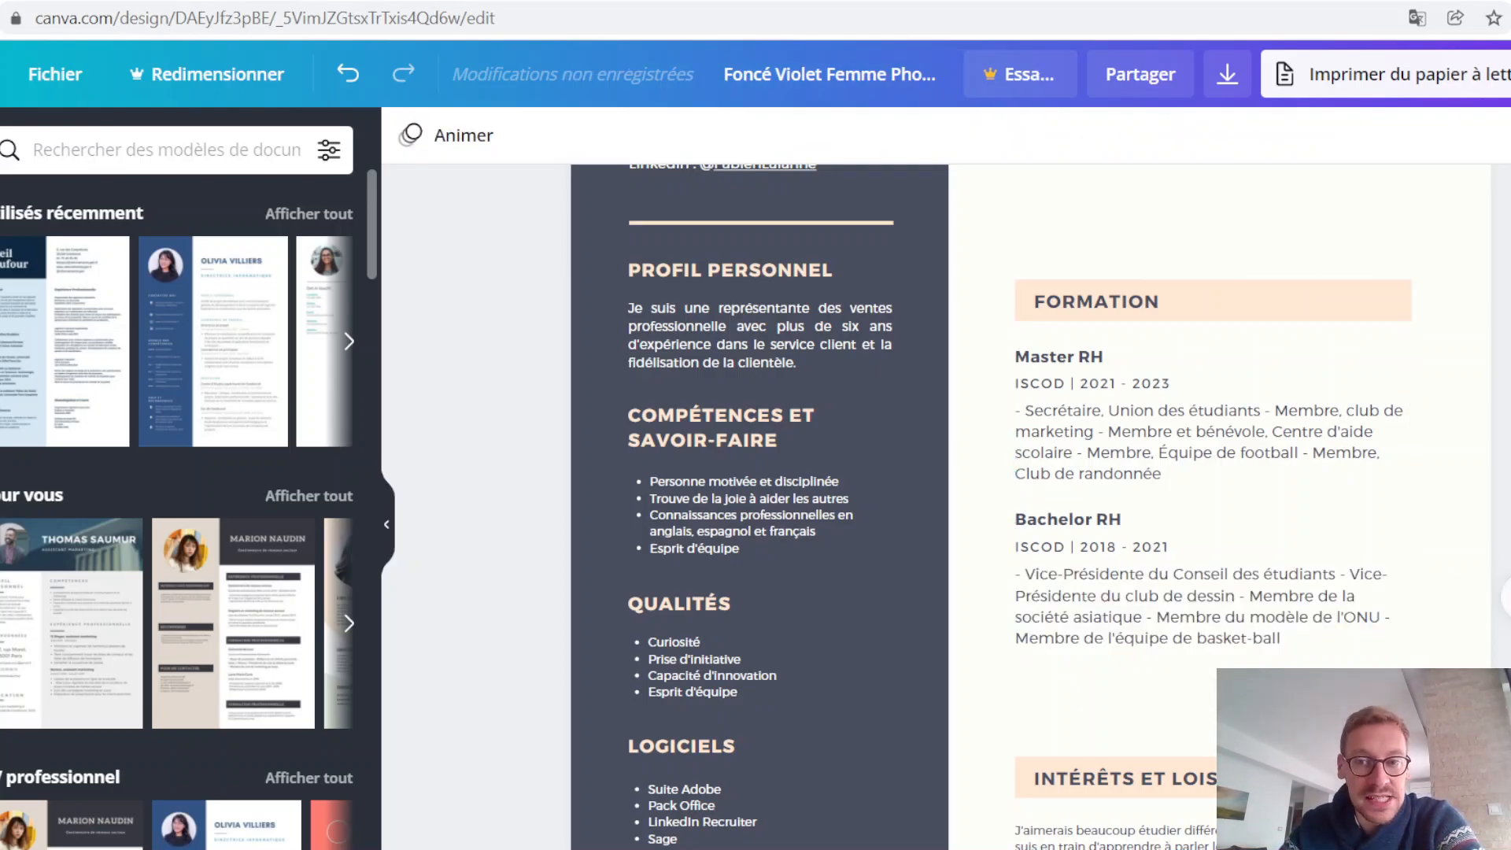
click(1233, 605)
double_click(1233, 605)
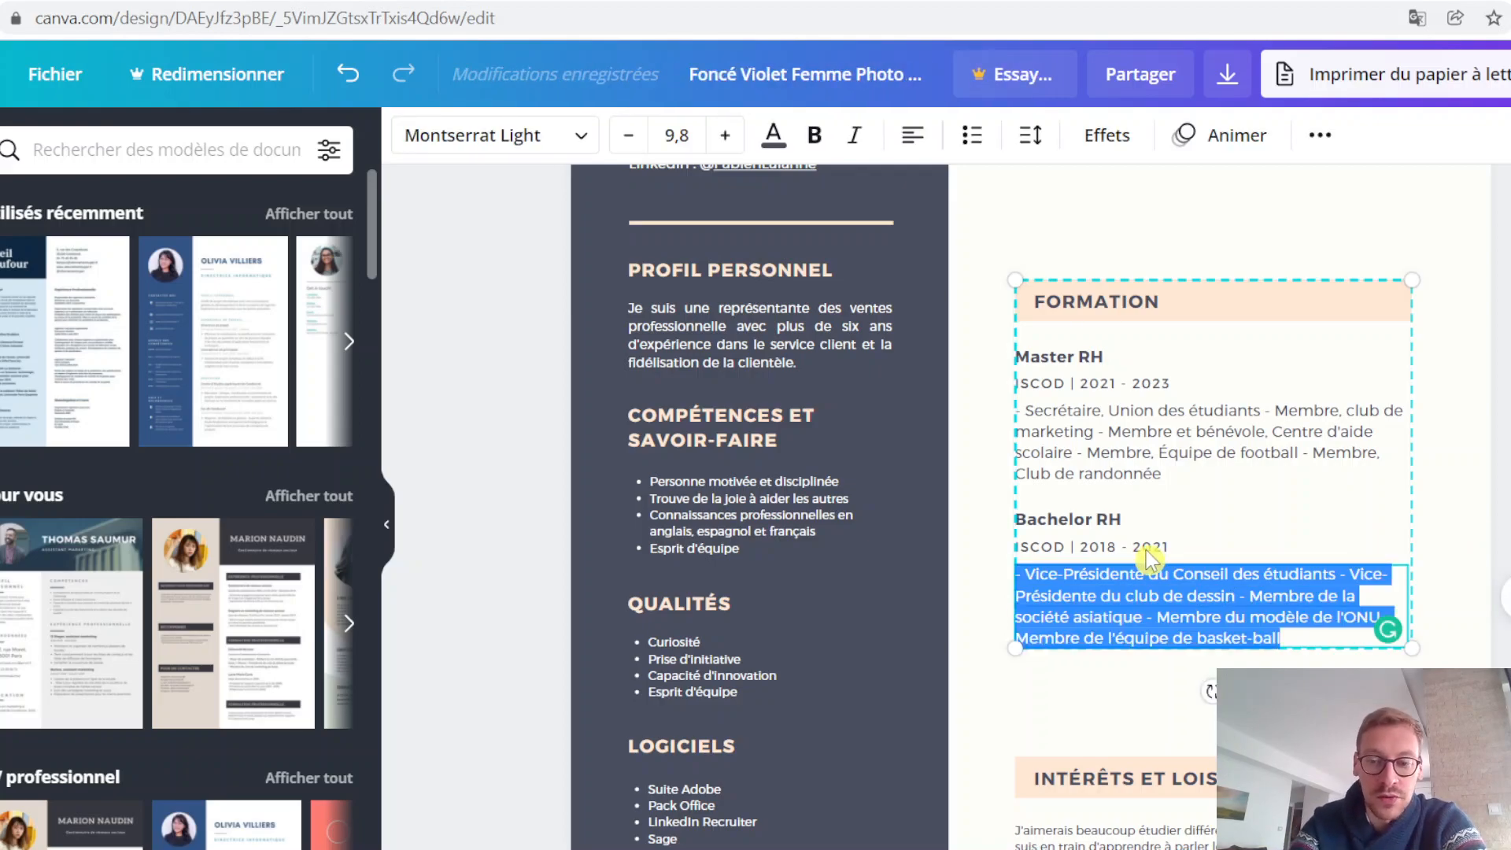
key(Delete)
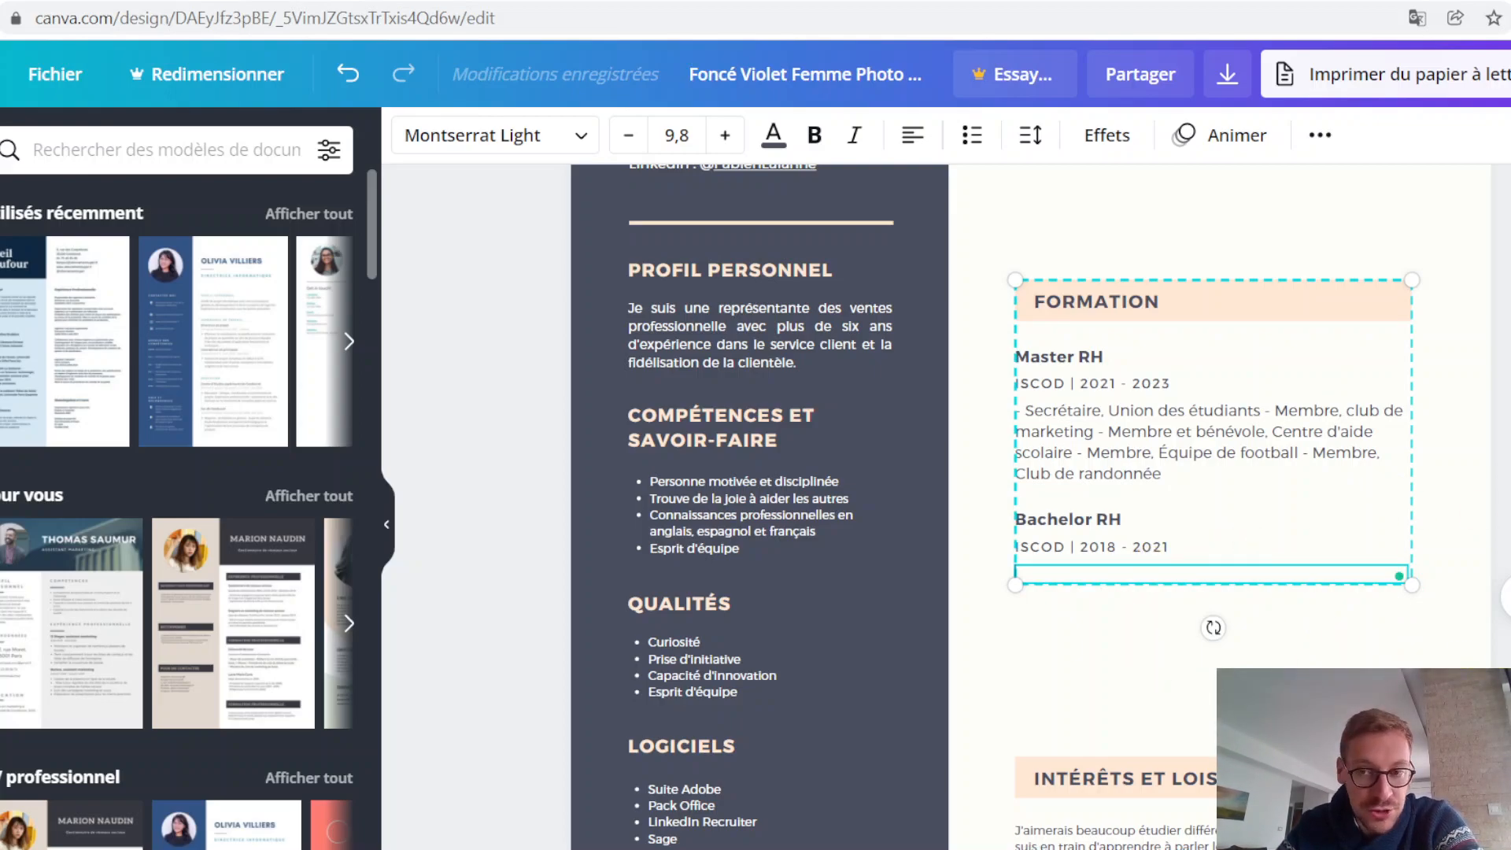
Step: Undo the deletion of the Bachelor RH description
scroll(1248, 539, up, 6)
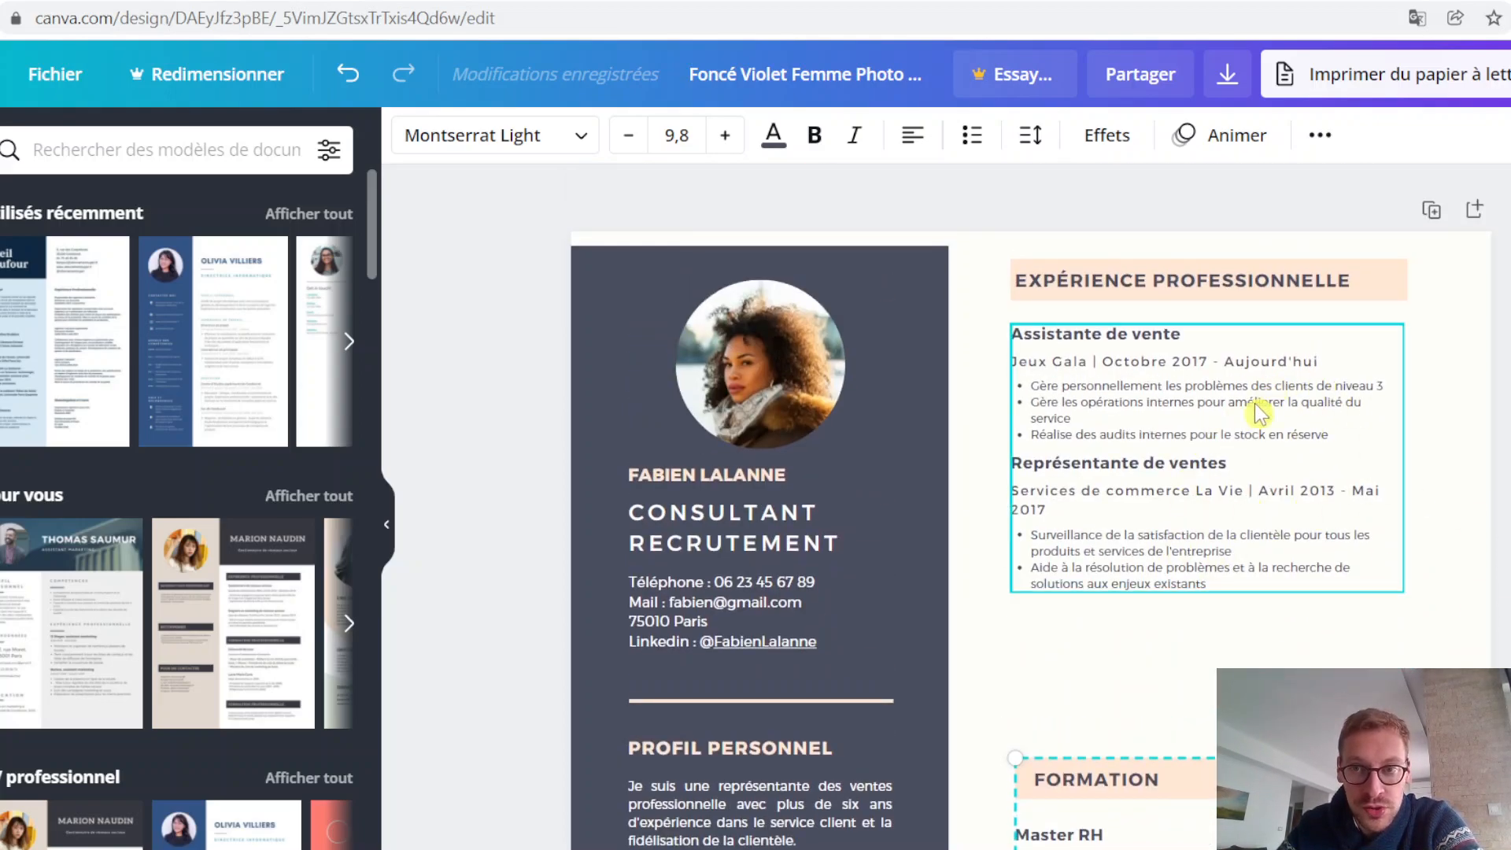
scroll(1488, 465, down, 3)
scroll(1371, 560, down, 1)
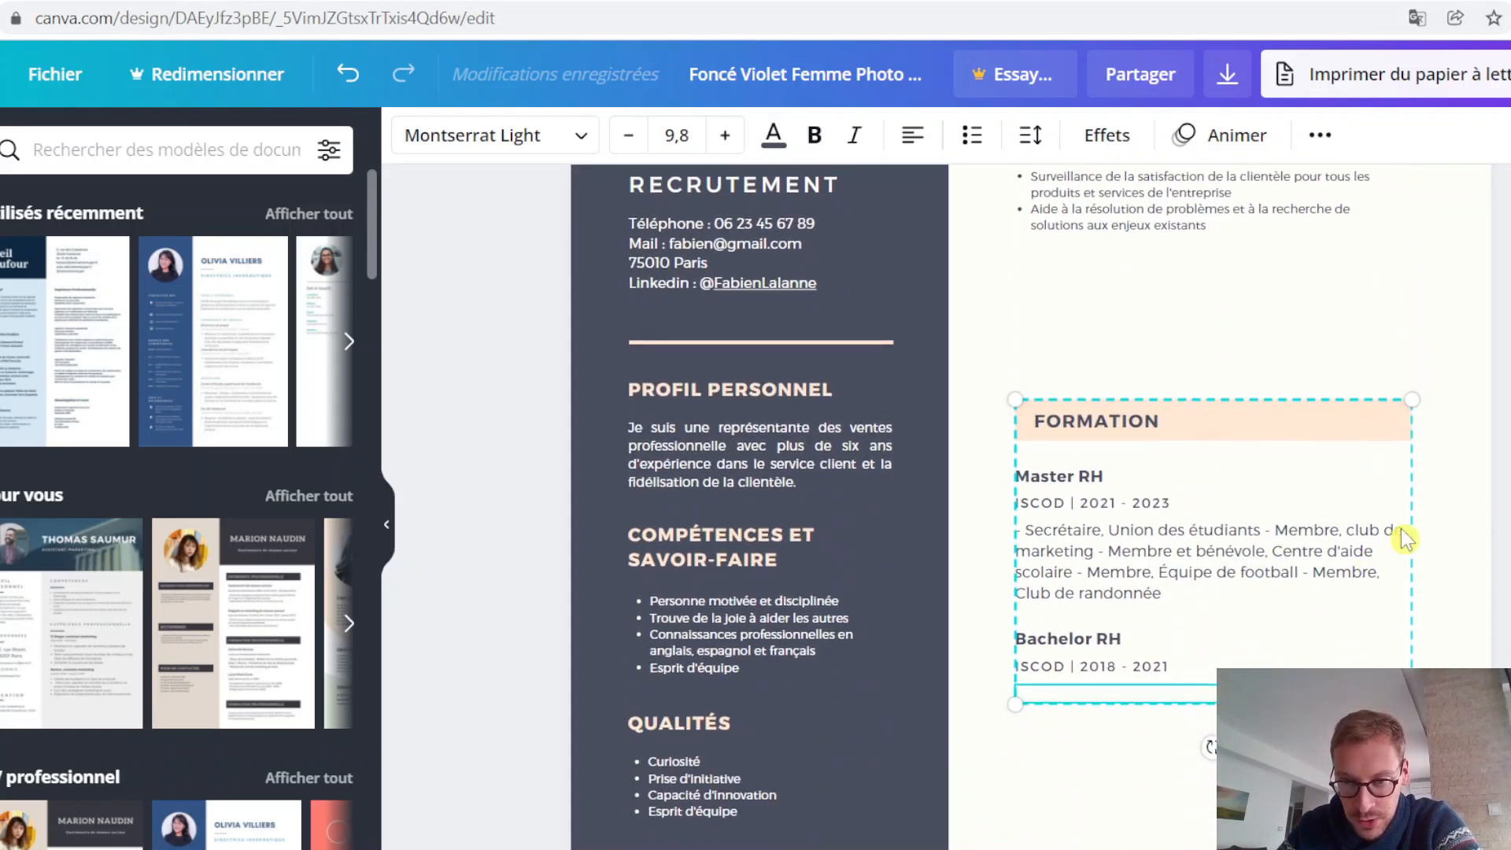
click(1507, 562)
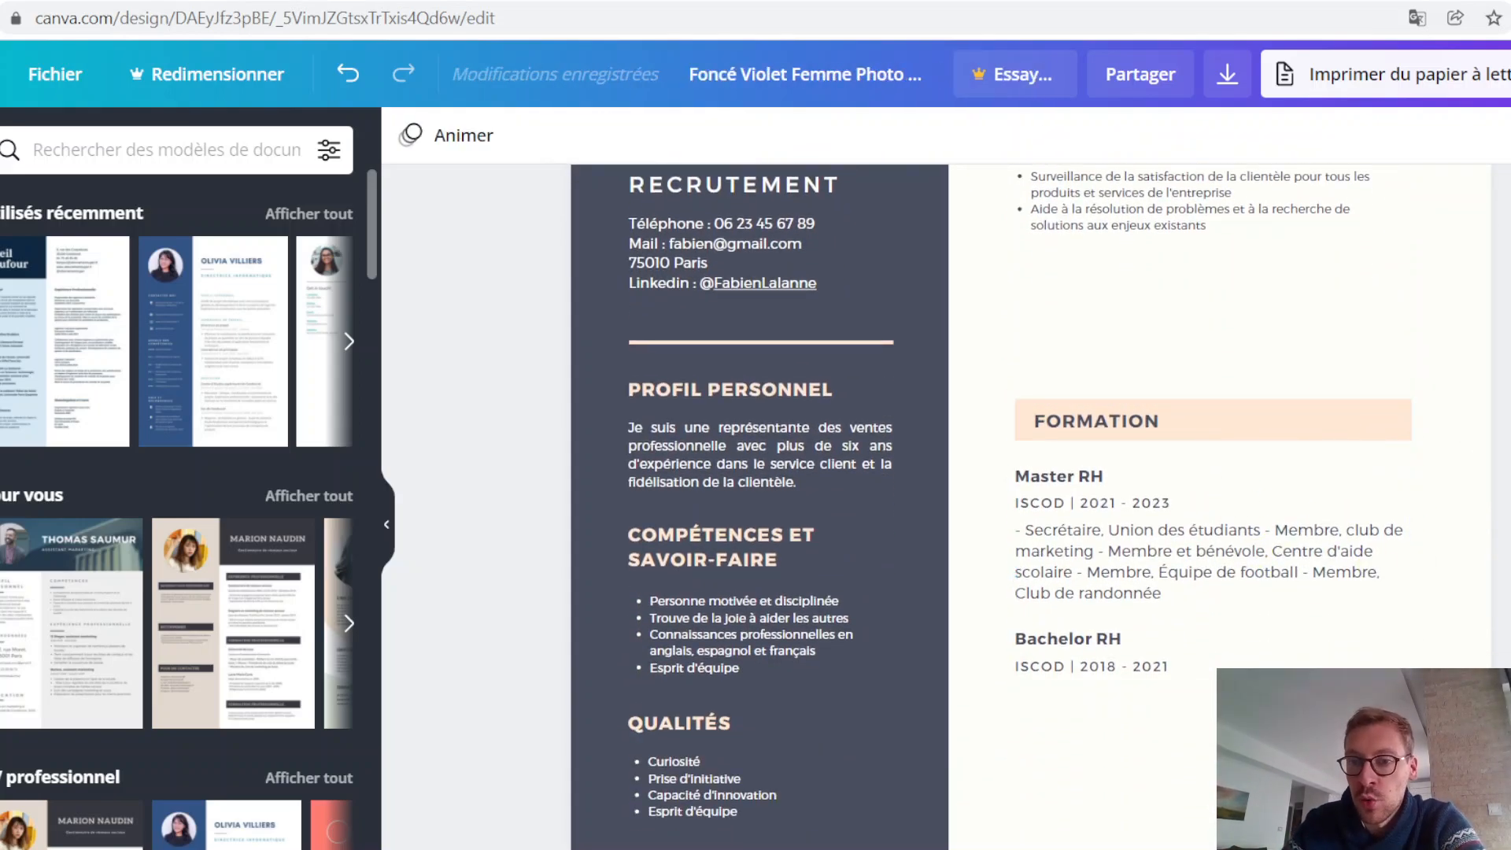
click(344, 65)
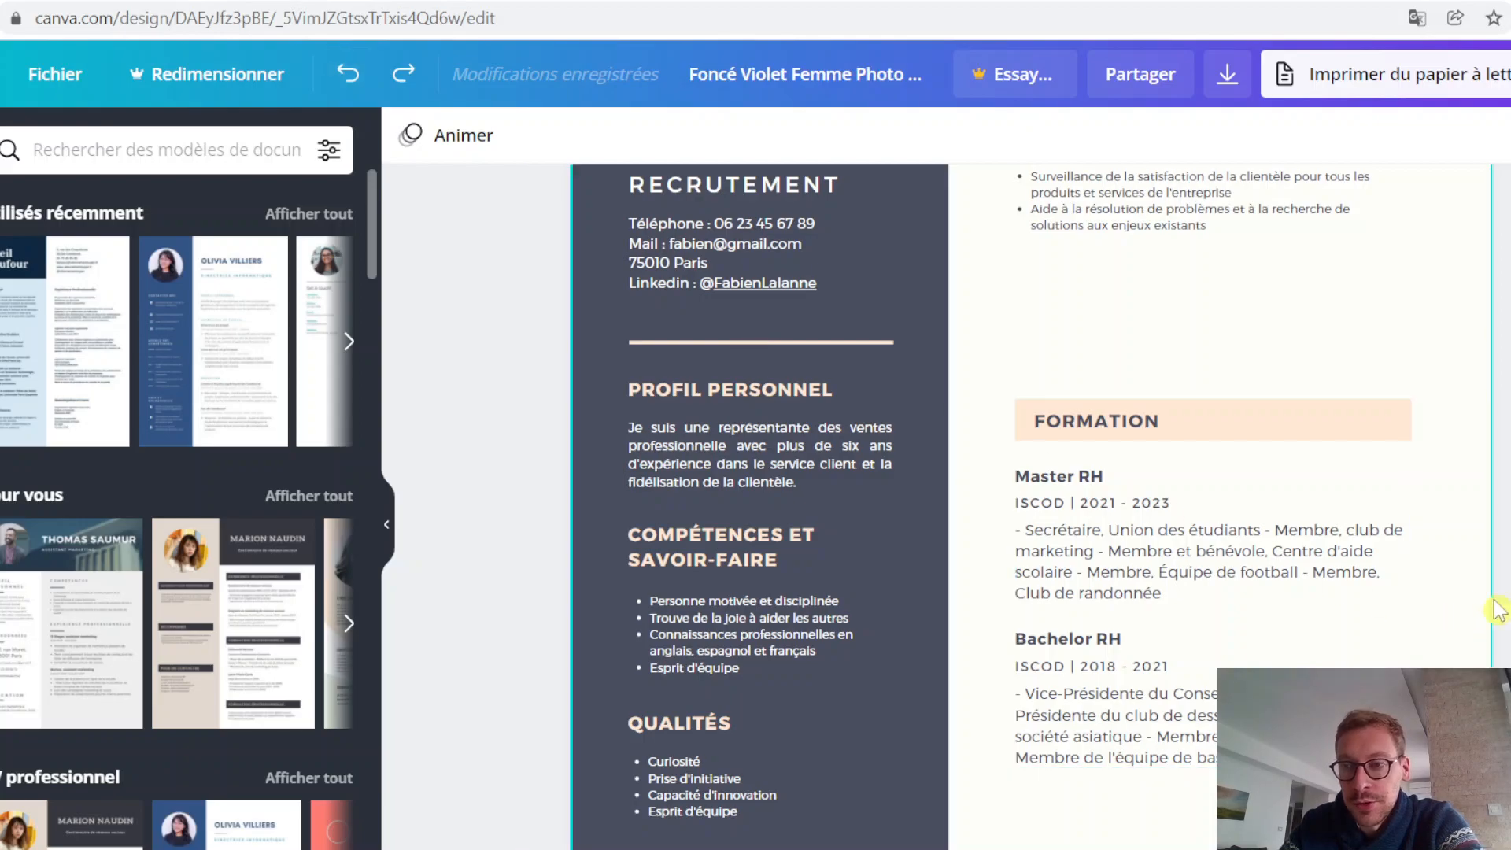
Step: Examine the INTÉRÊTS ET LOISIRS text and review the FORMATION and EXPÉRIENCE PROFESSIONNELLE sections of the CV
scroll(1474, 611, down, 3)
scroll(1031, 504, down, 1)
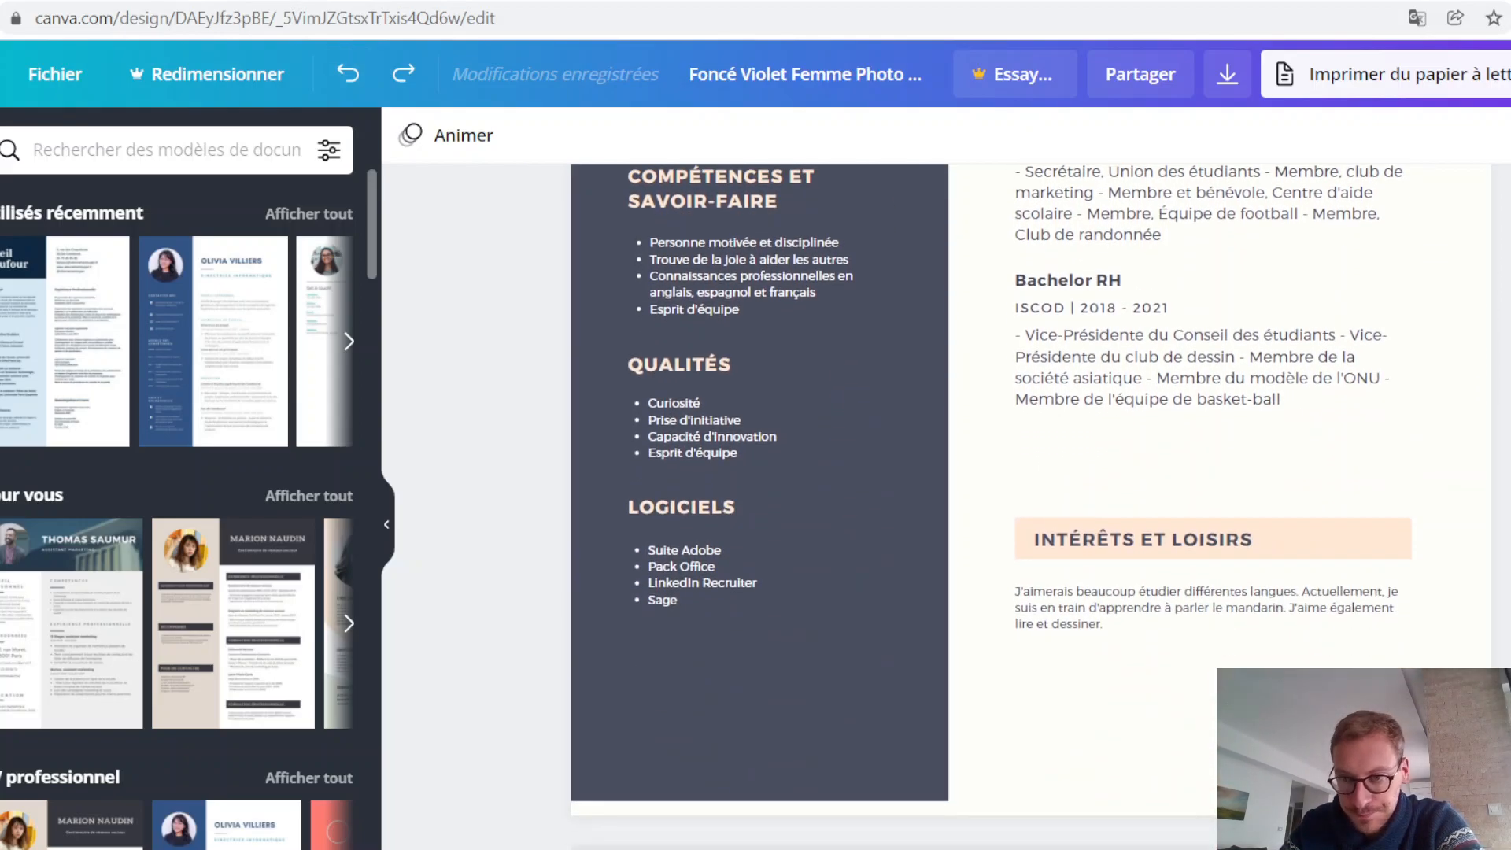
click(1059, 592)
double_click(1059, 592)
click(1038, 588)
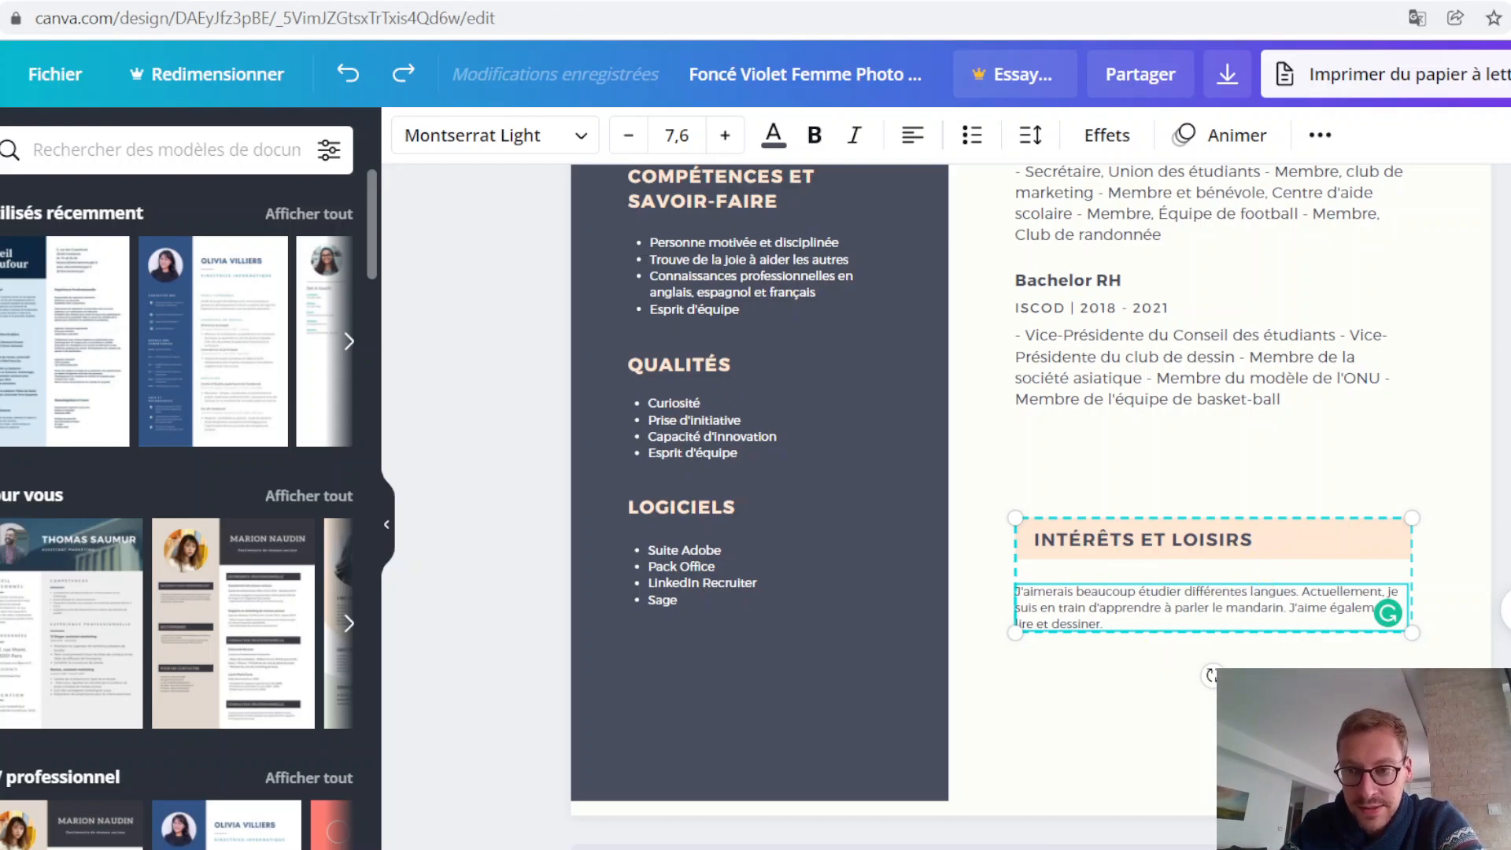
click(1500, 393)
scroll(1325, 479, up, 1)
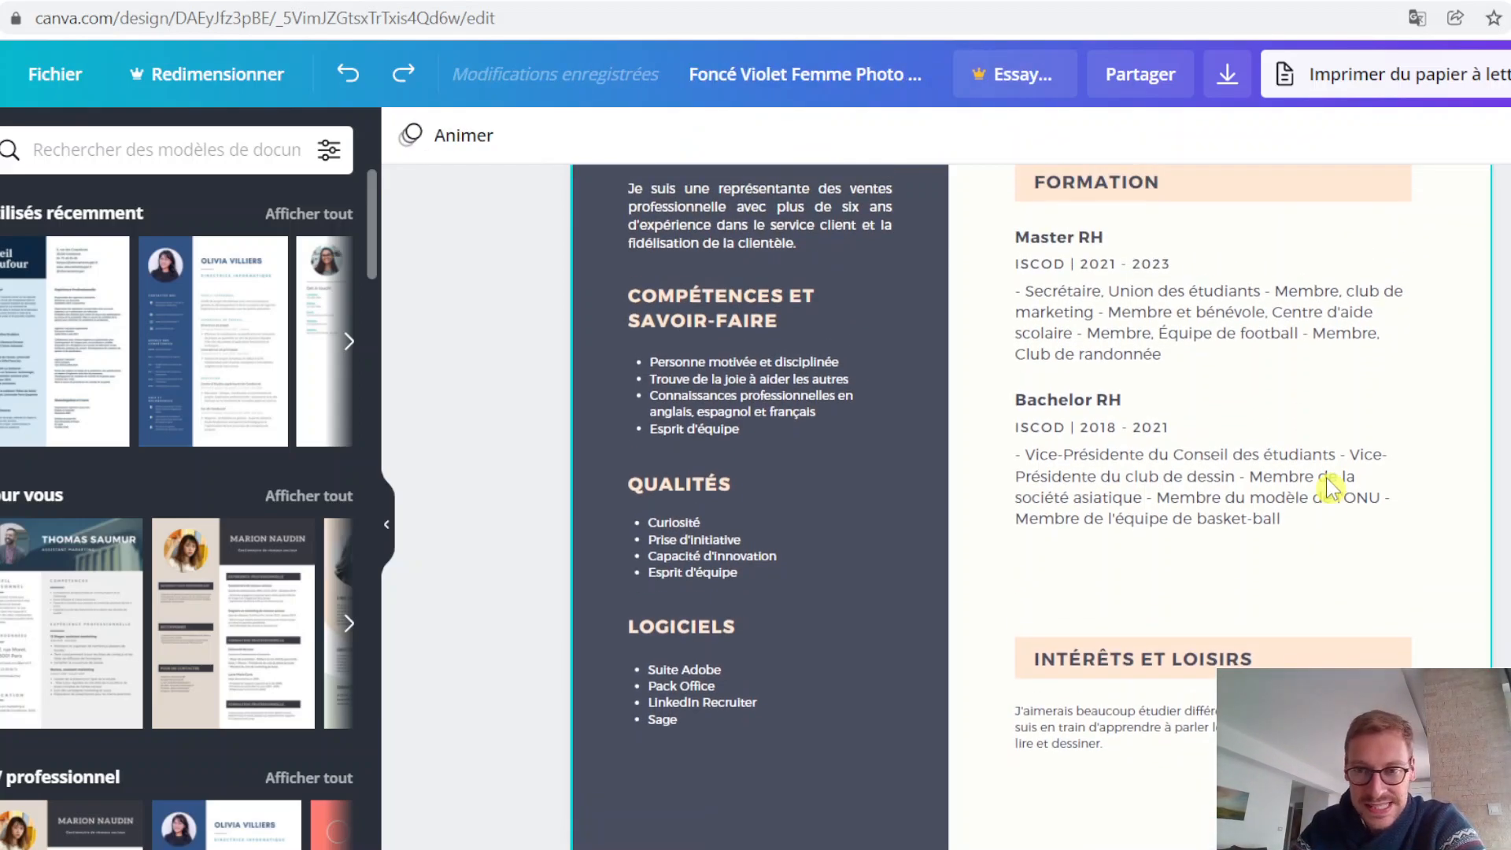
scroll(1330, 472, up, 2)
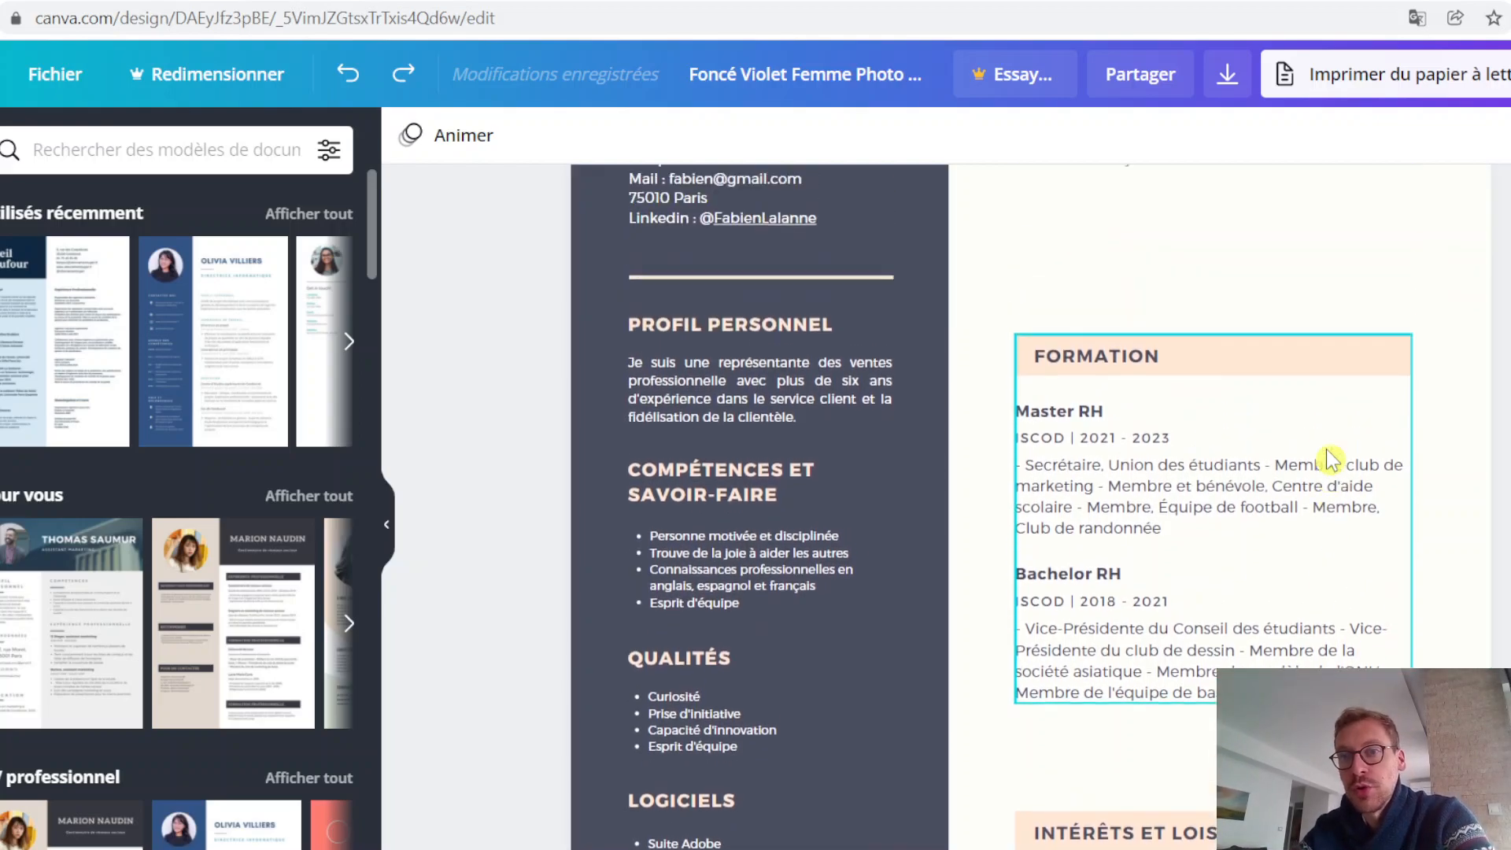
scroll(1329, 456, up, 1)
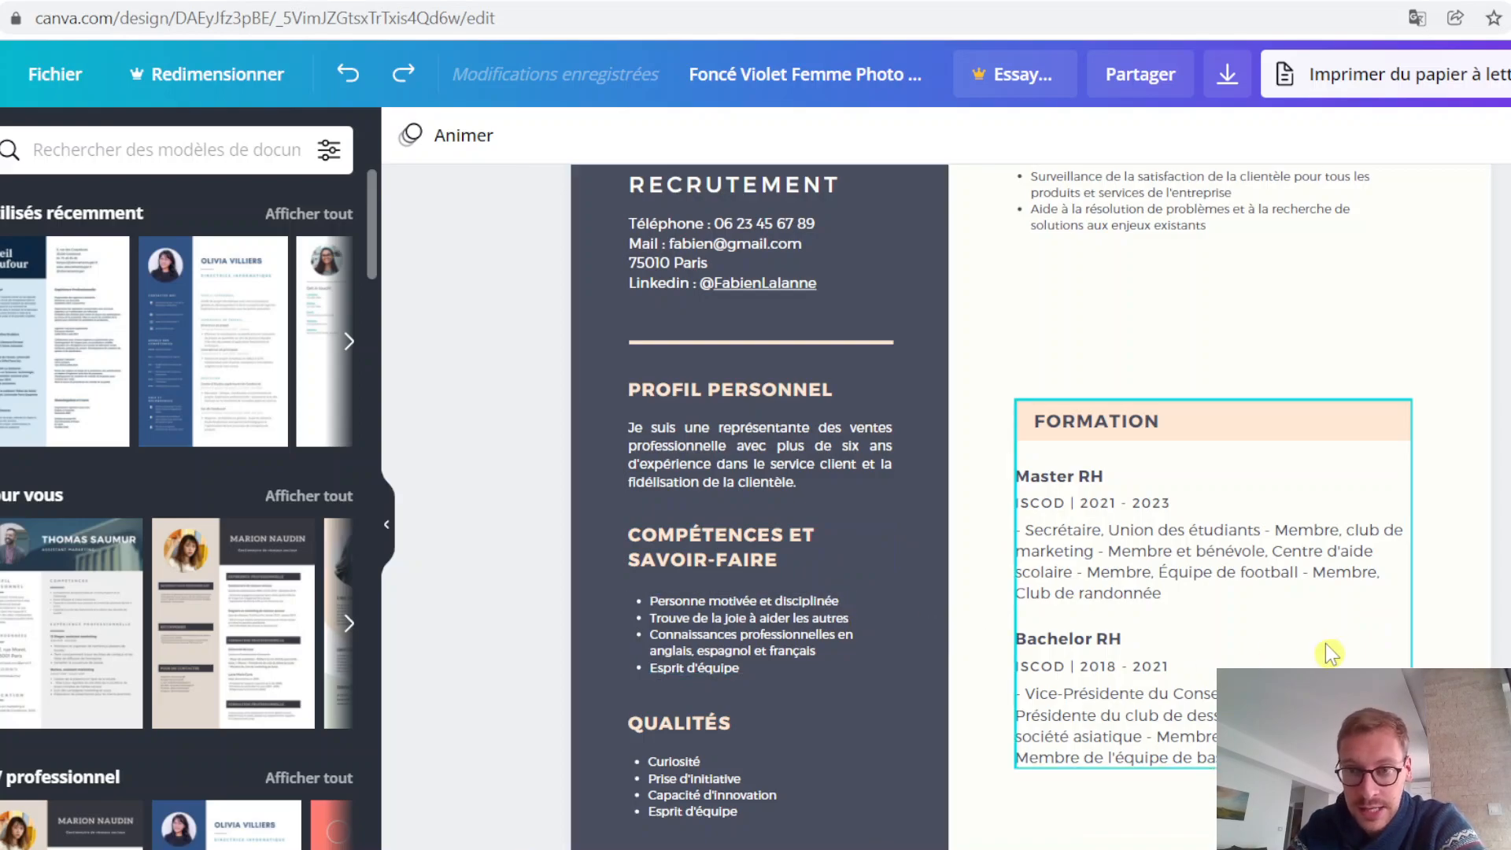
scroll(1327, 644, up, 3)
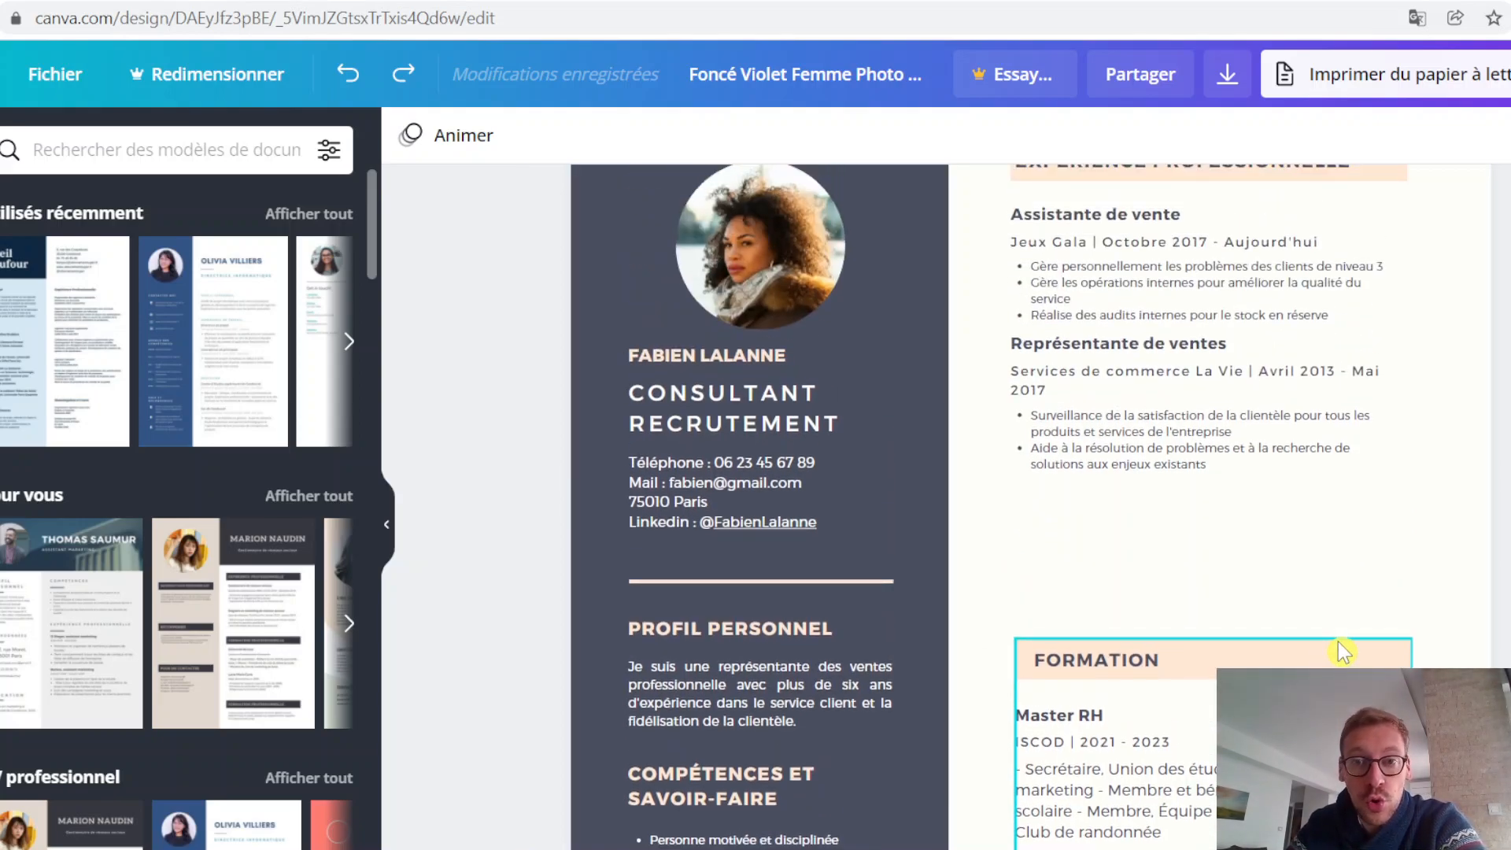
scroll(1352, 629, up, 2)
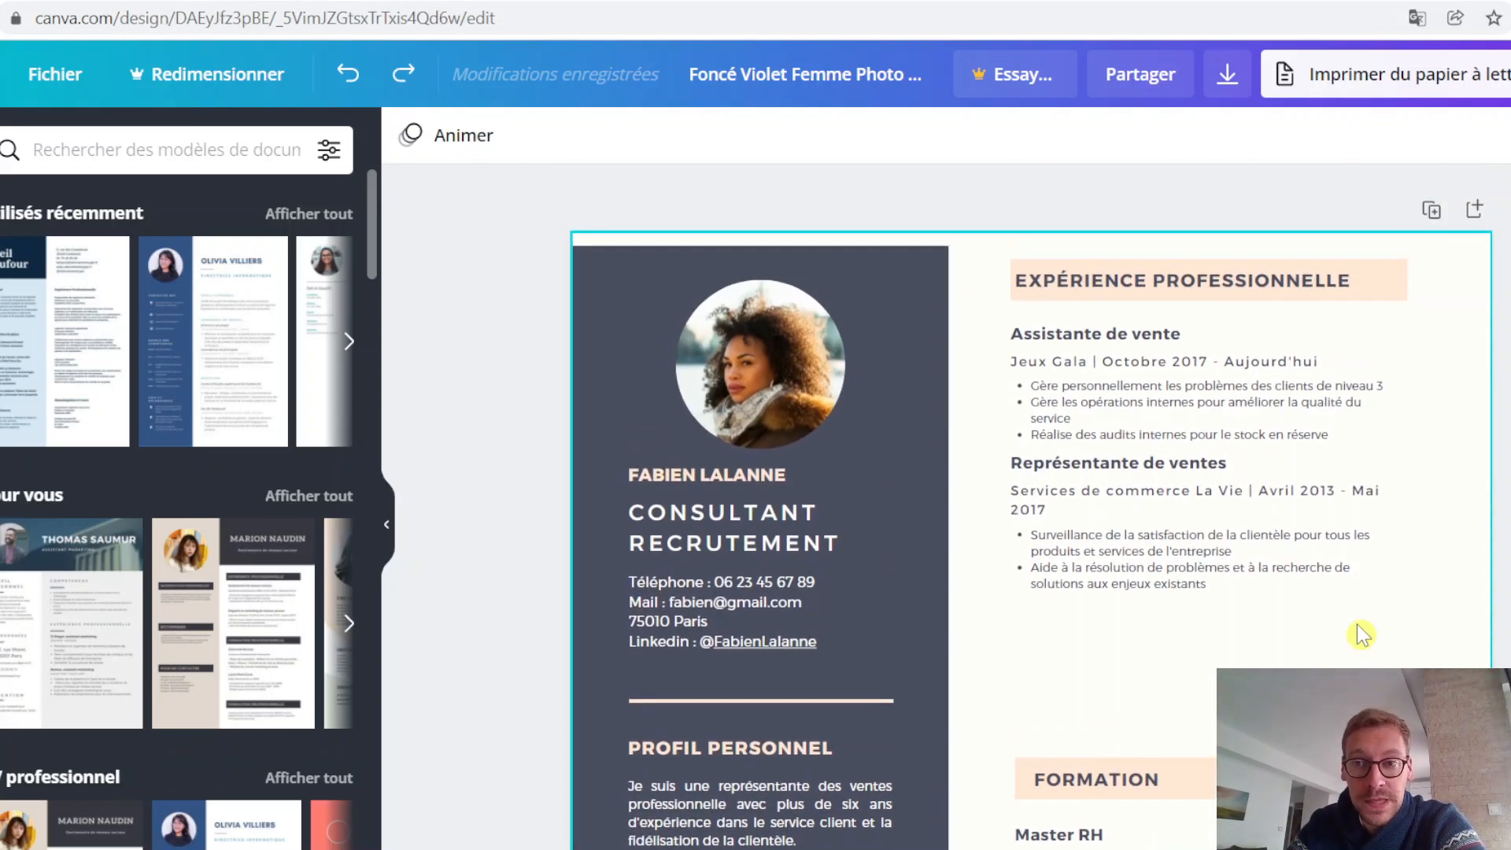
scroll(1362, 634, down, 2)
scroll(1338, 580, up, 2)
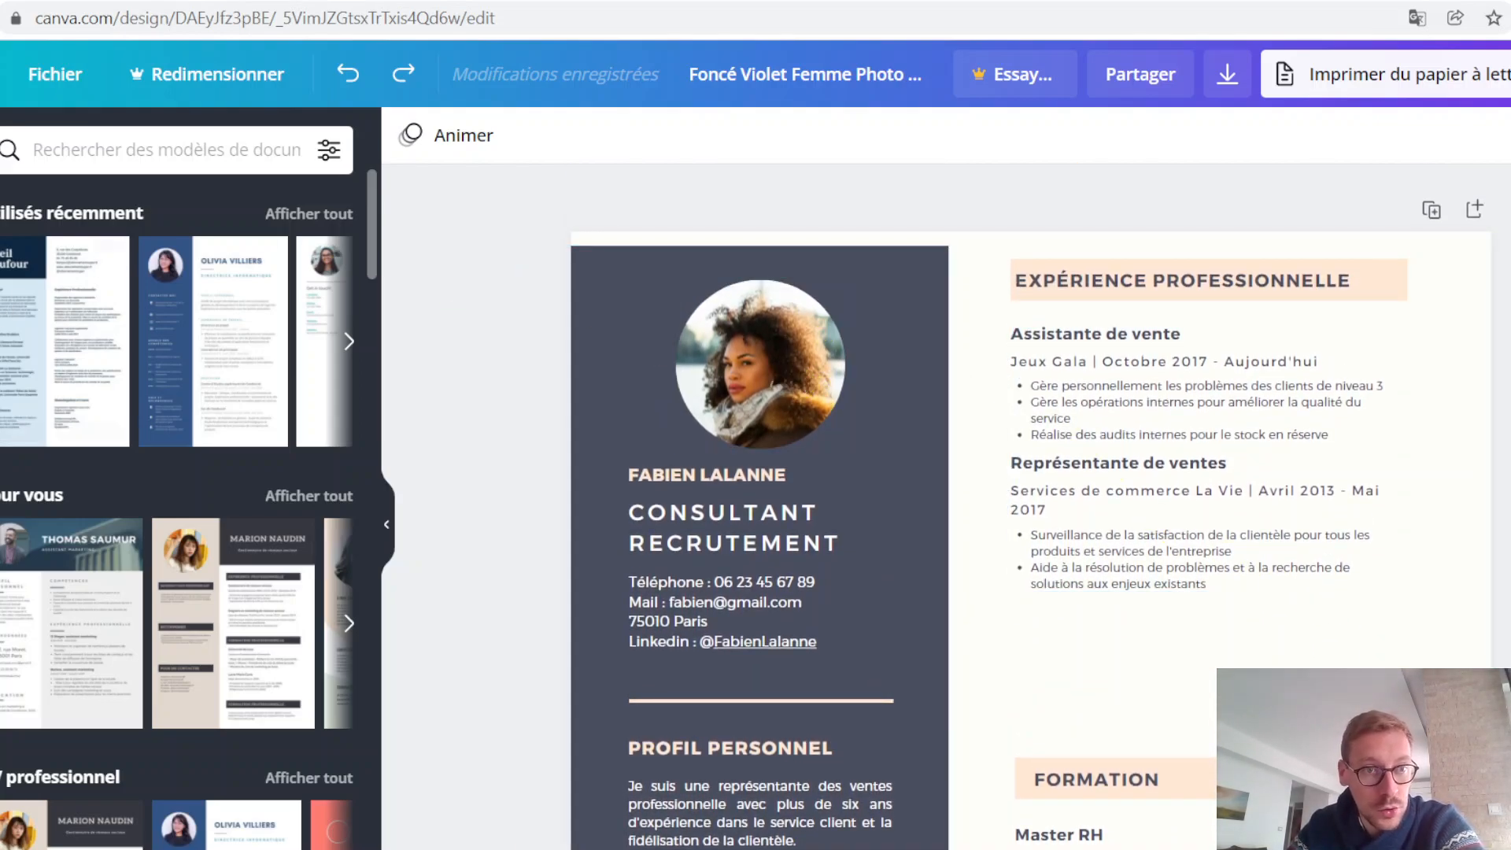
Step: Replace the CV's round profile photo with the uploaded portrait of the man in glasses on a blue background
click(1, 322)
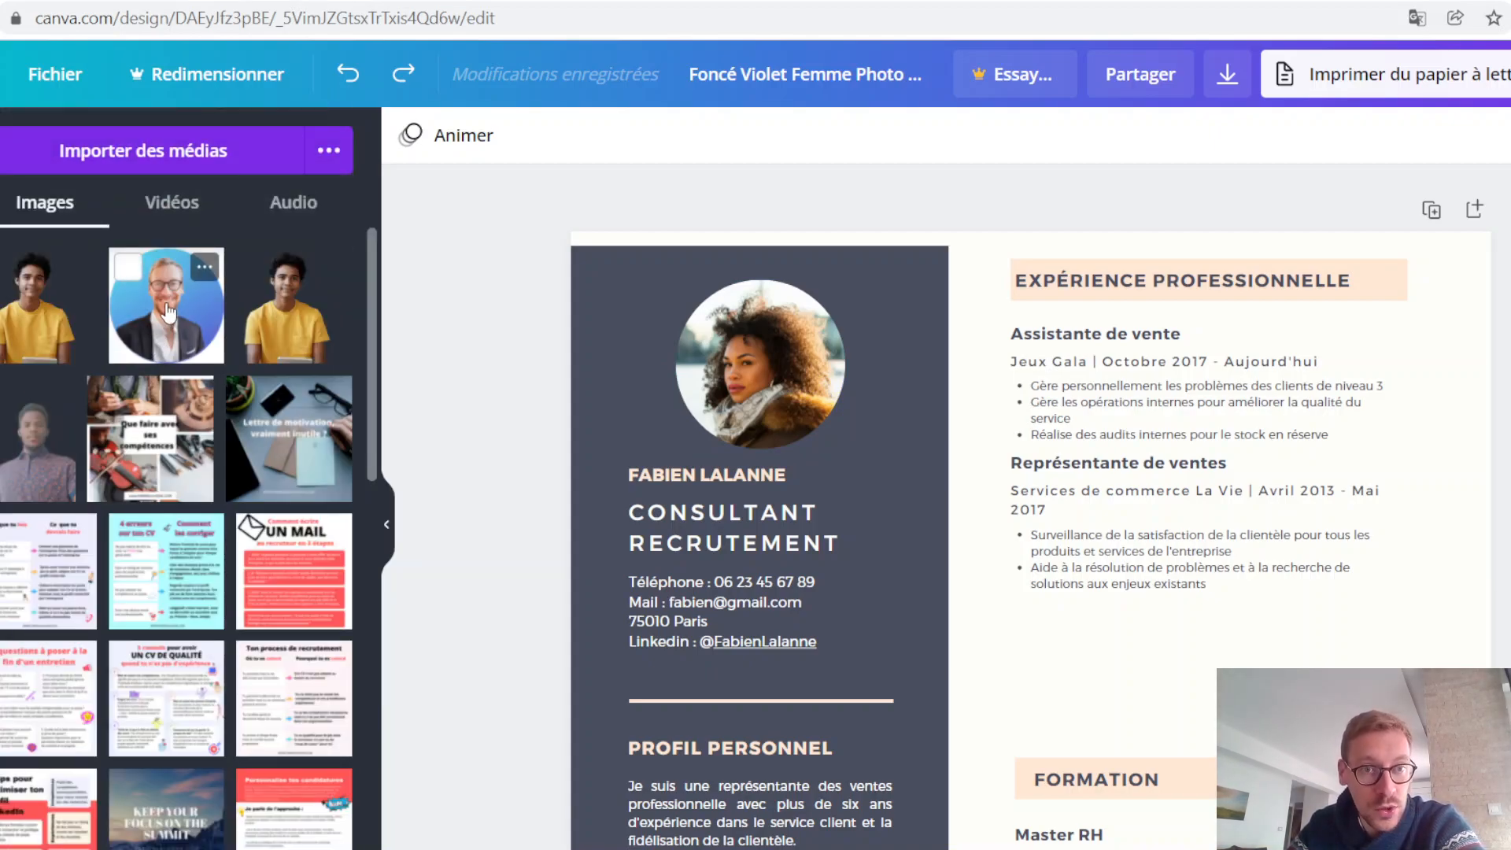
click(169, 158)
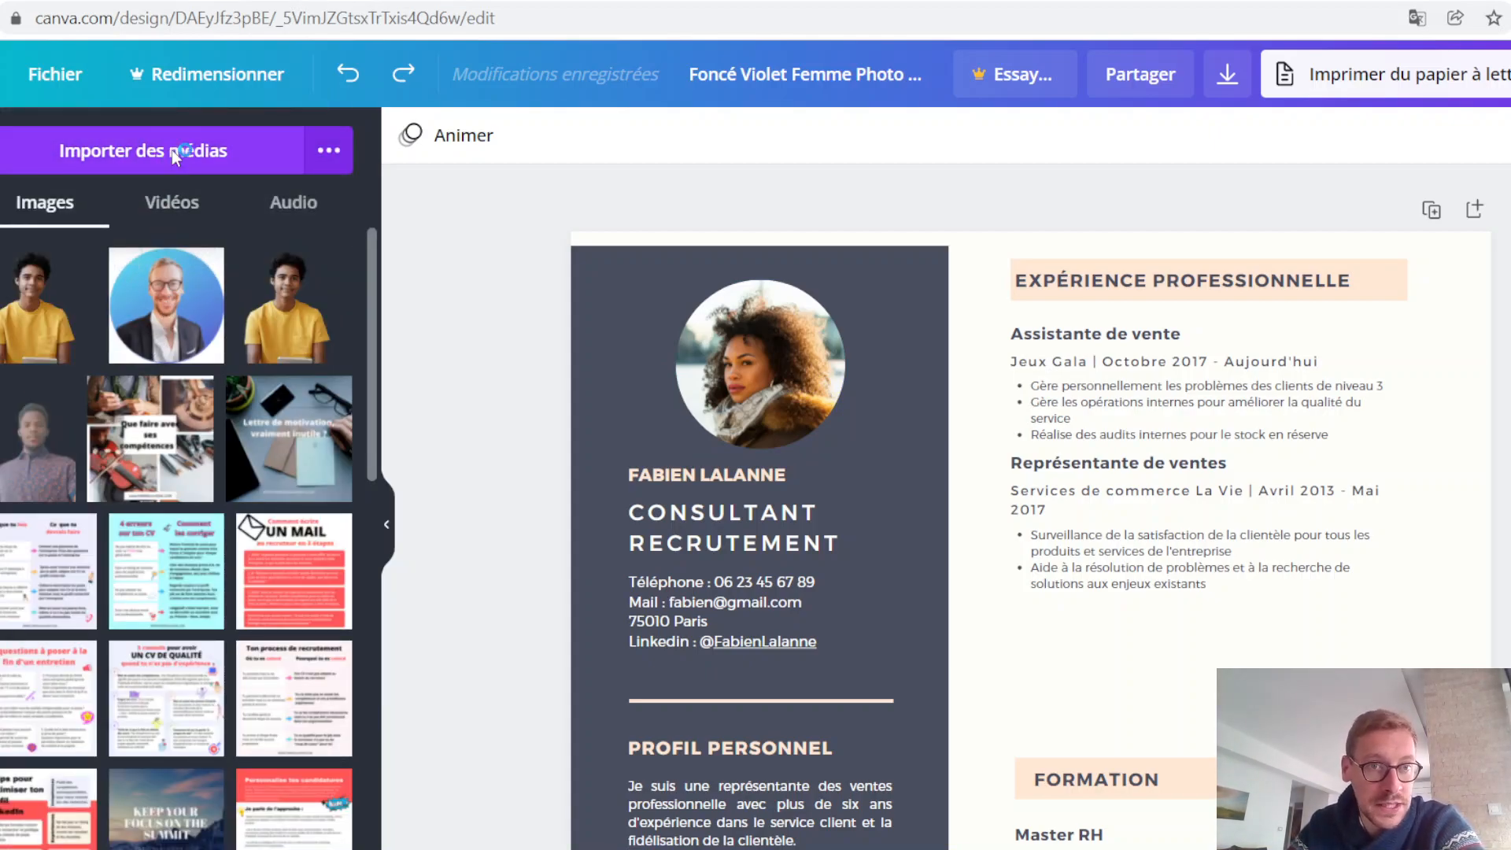
key(Escape)
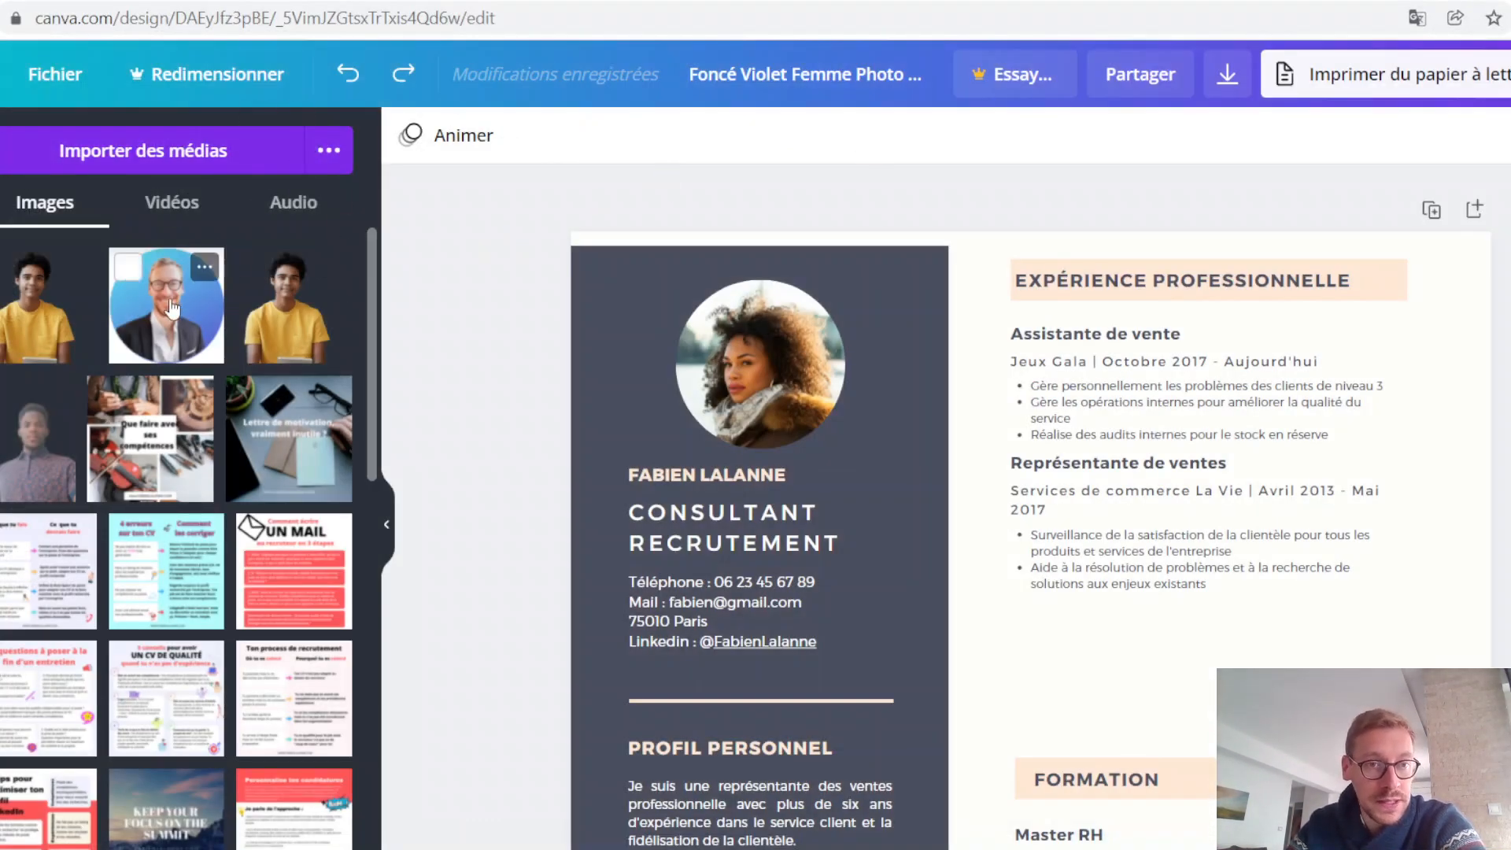
drag(154, 315, 755, 374)
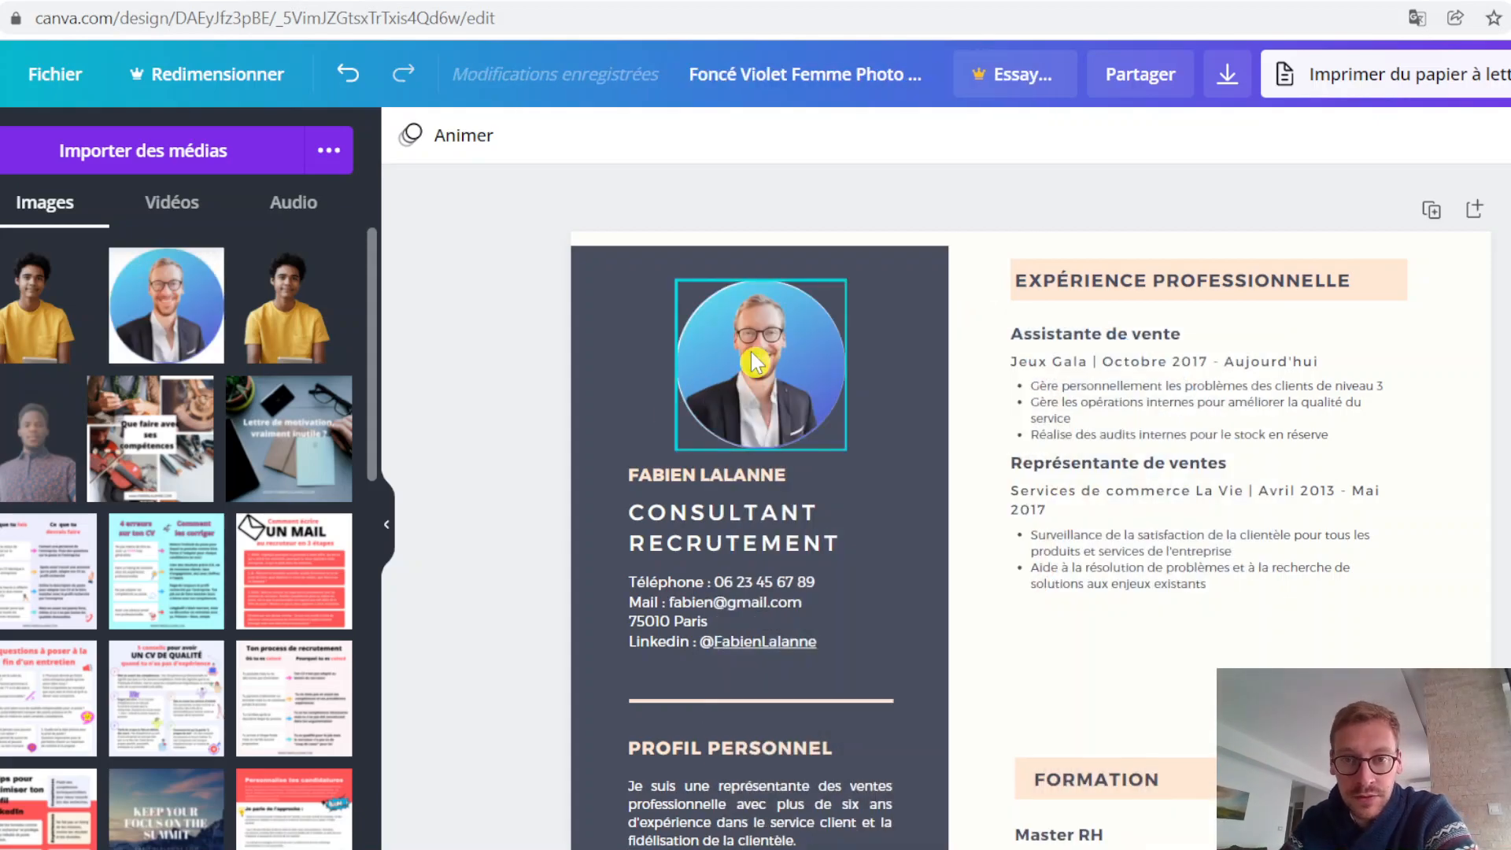
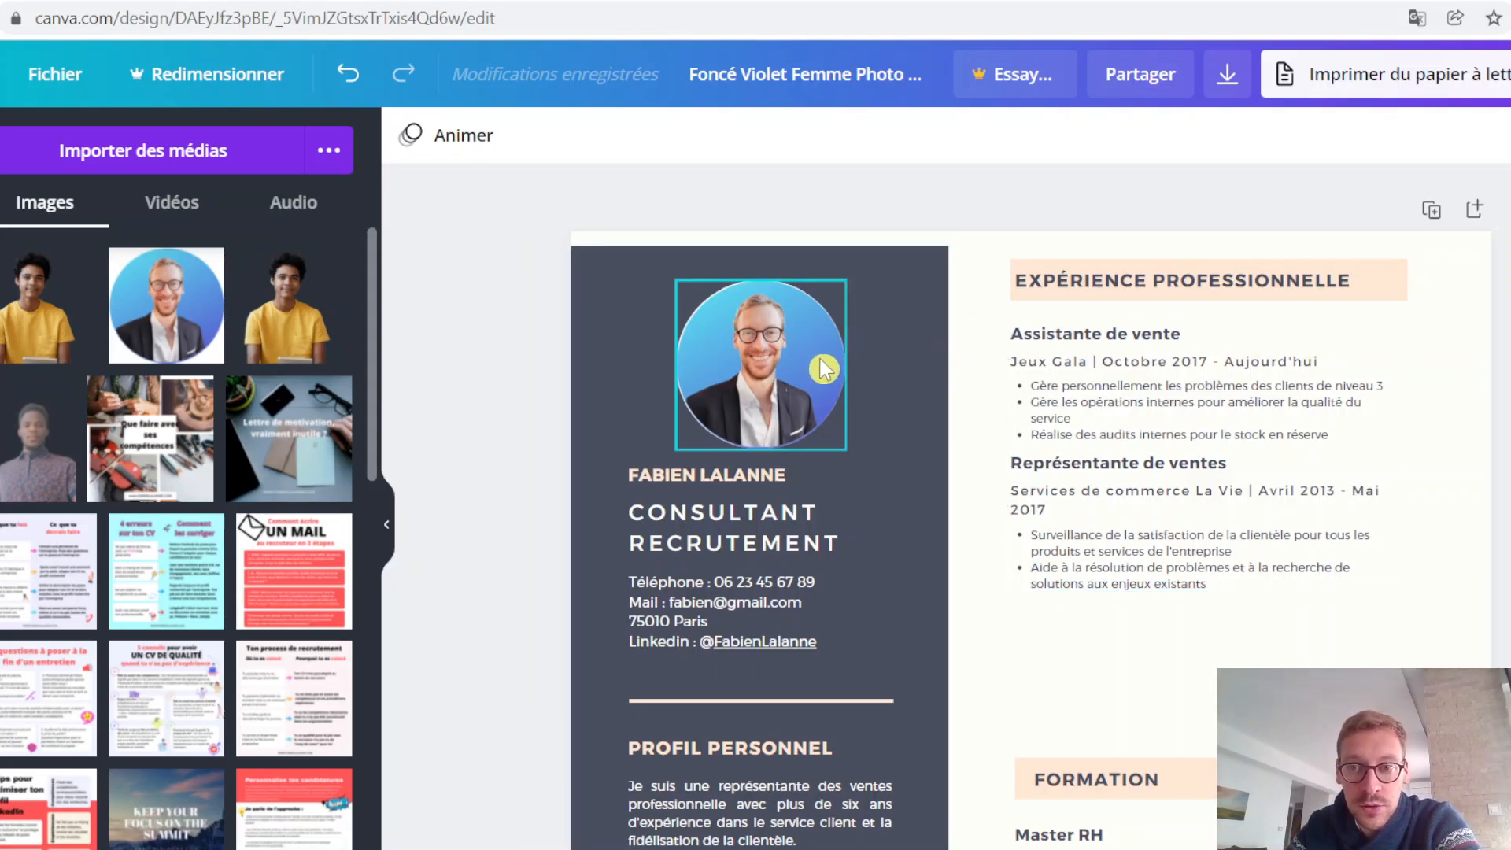
Step: Recolour the EXPÉRIENCE PROFESSIONNELLE heading banner with the light blue taken from the profile photo
click(1390, 279)
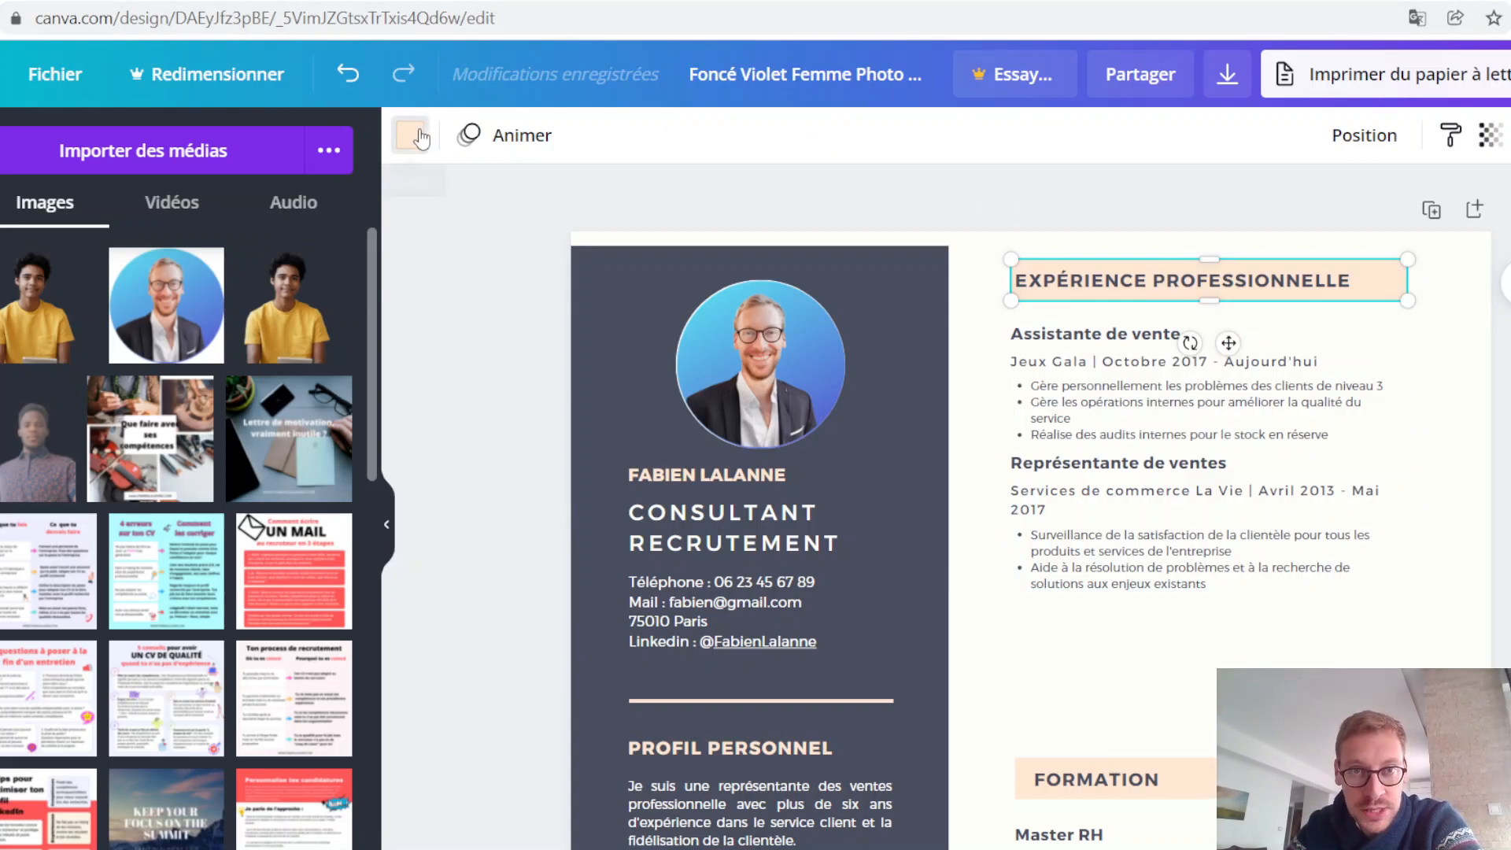
click(421, 138)
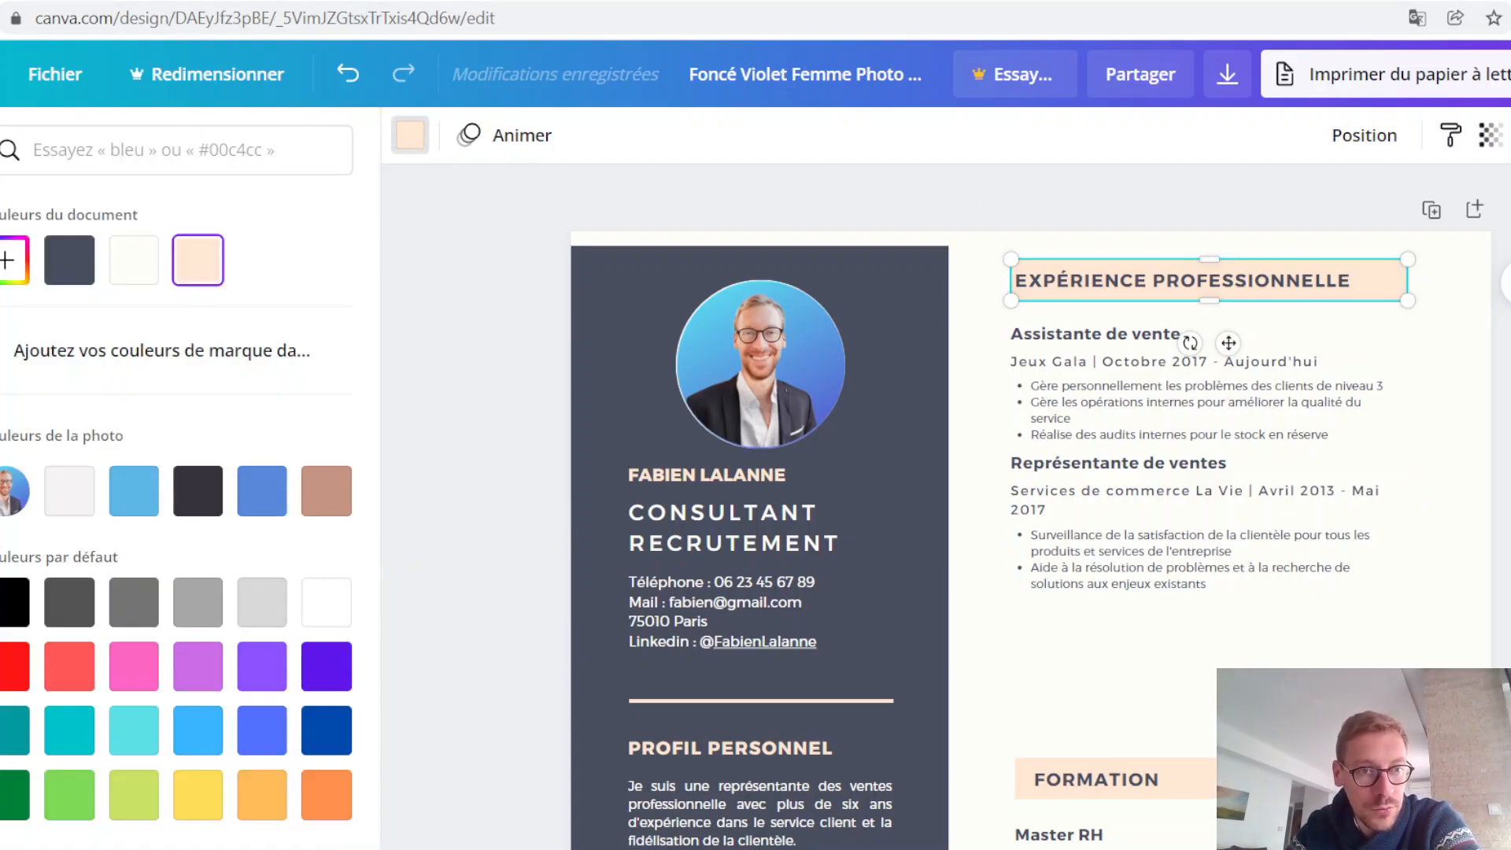
click(135, 495)
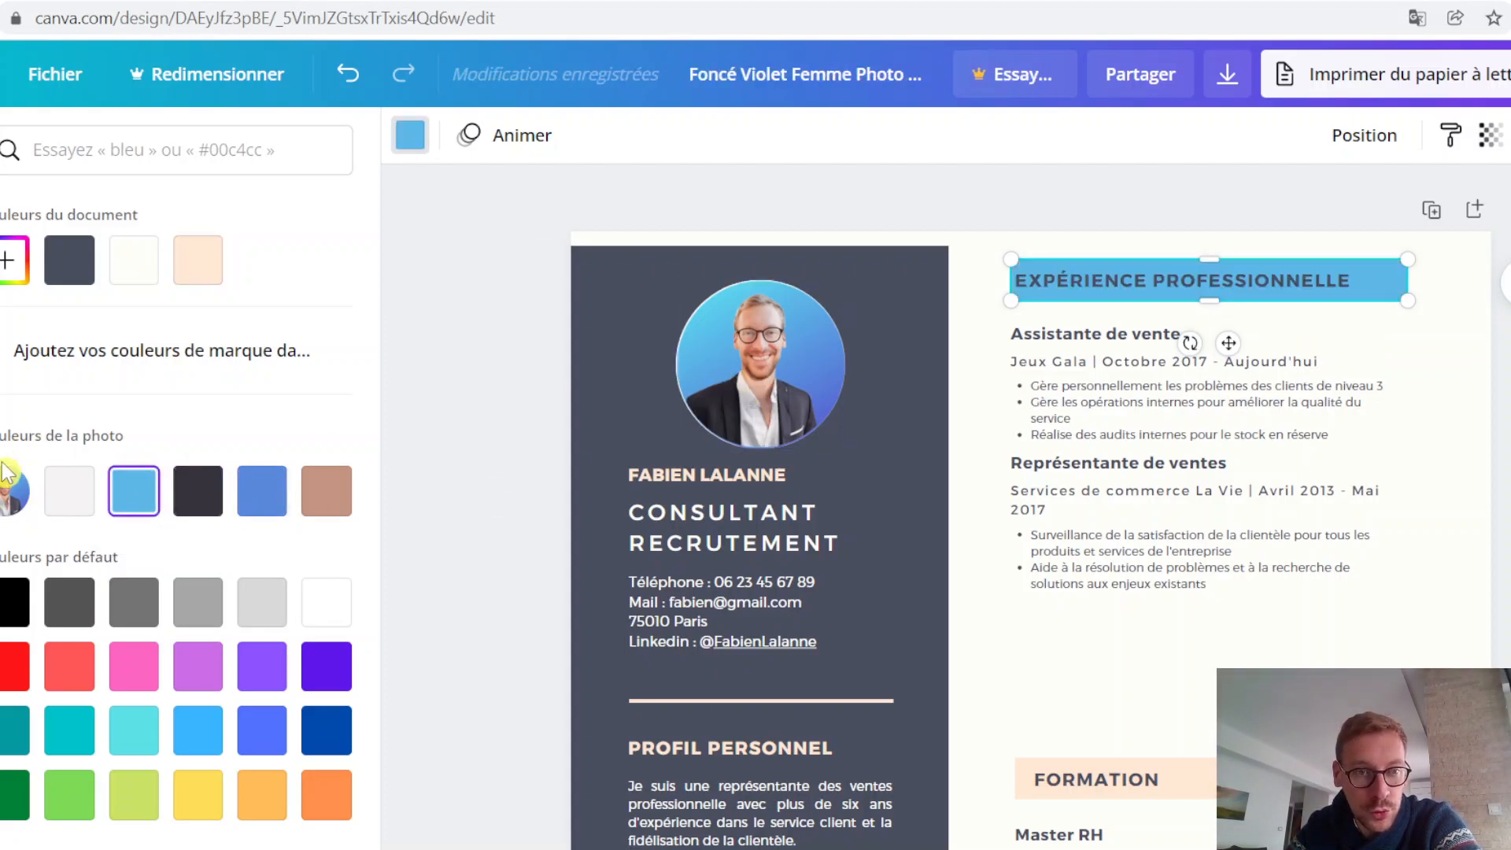
click(69, 491)
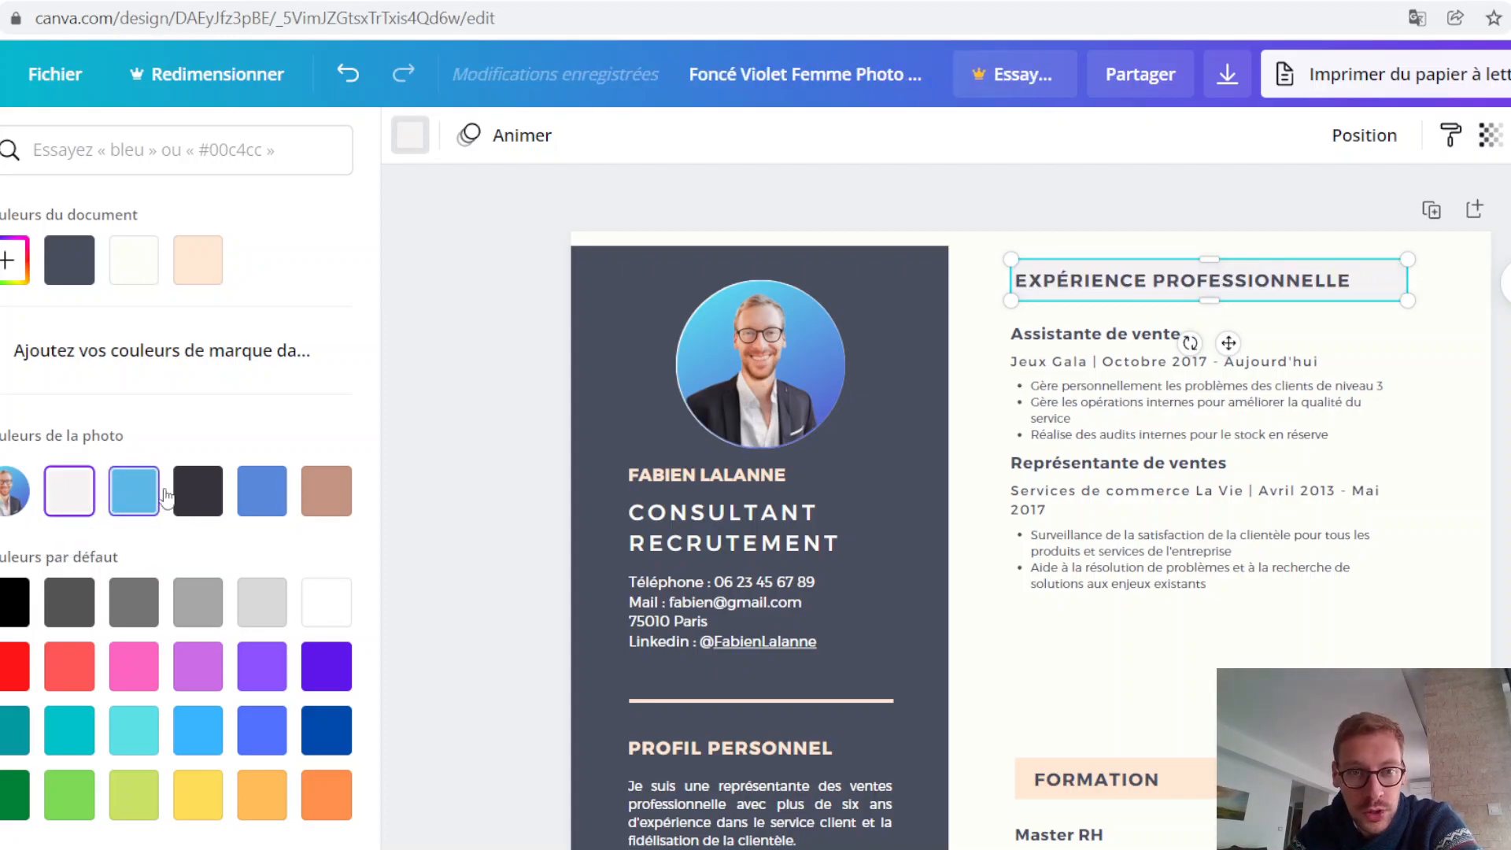
click(159, 501)
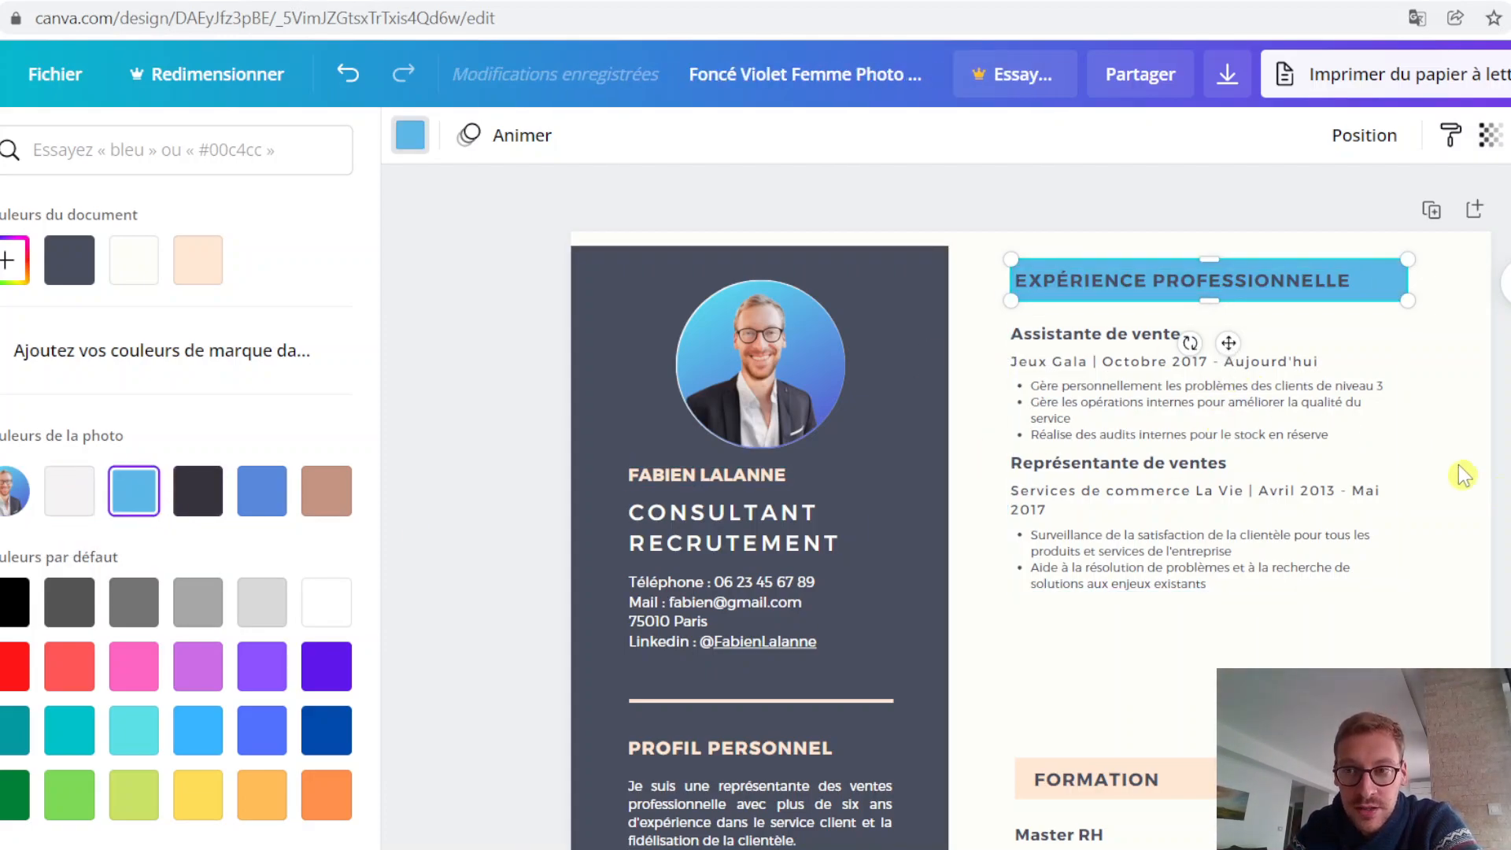
click(1503, 370)
click(1503, 370)
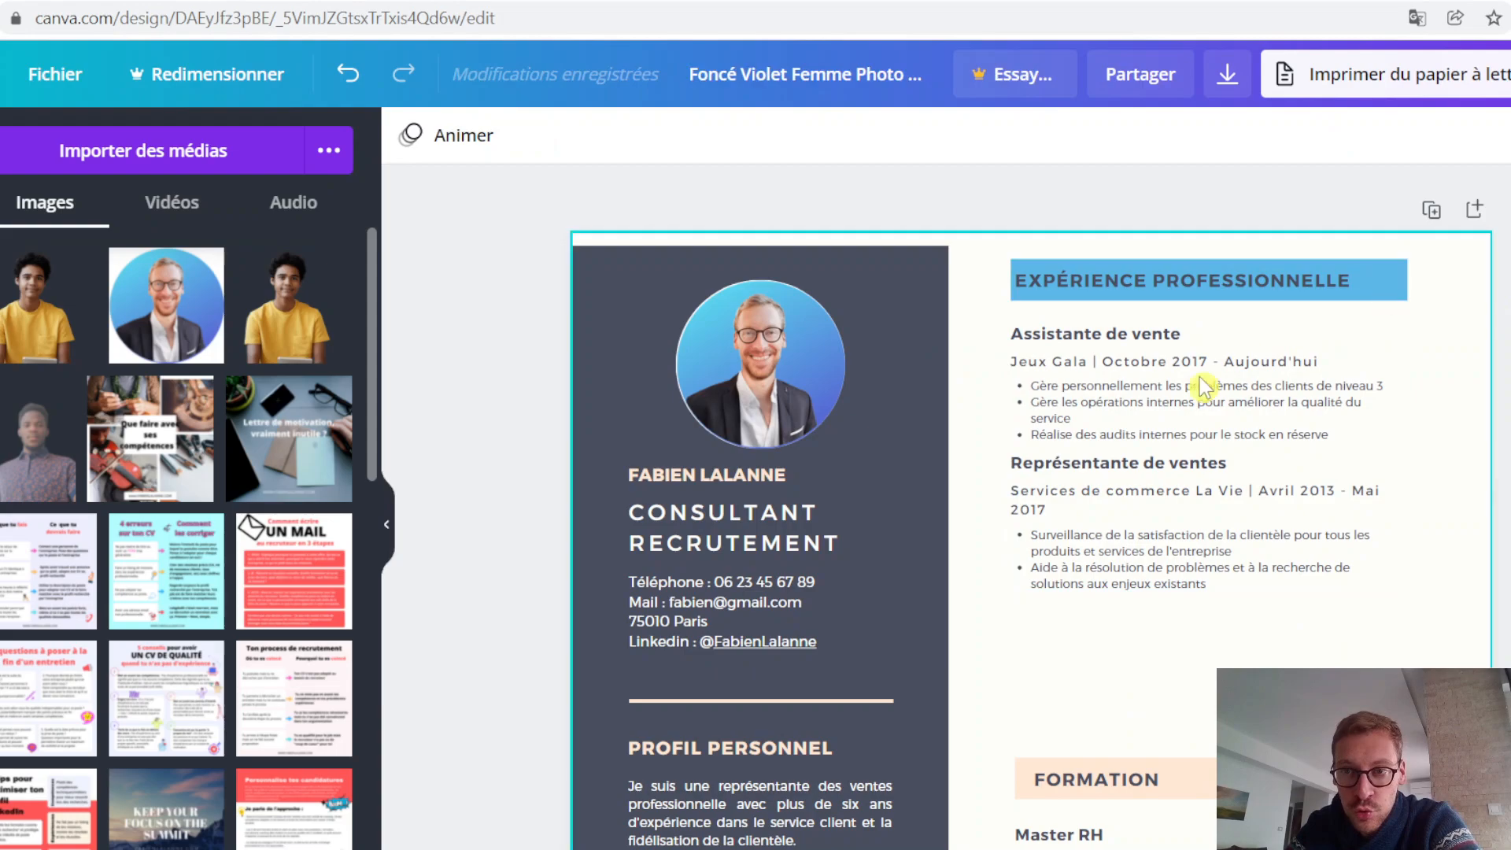
Step: Try the profile photo's light blue and its darker blue as the fill of the FORMATION heading banner
scroll(1489, 464, down, 2)
click(1390, 661)
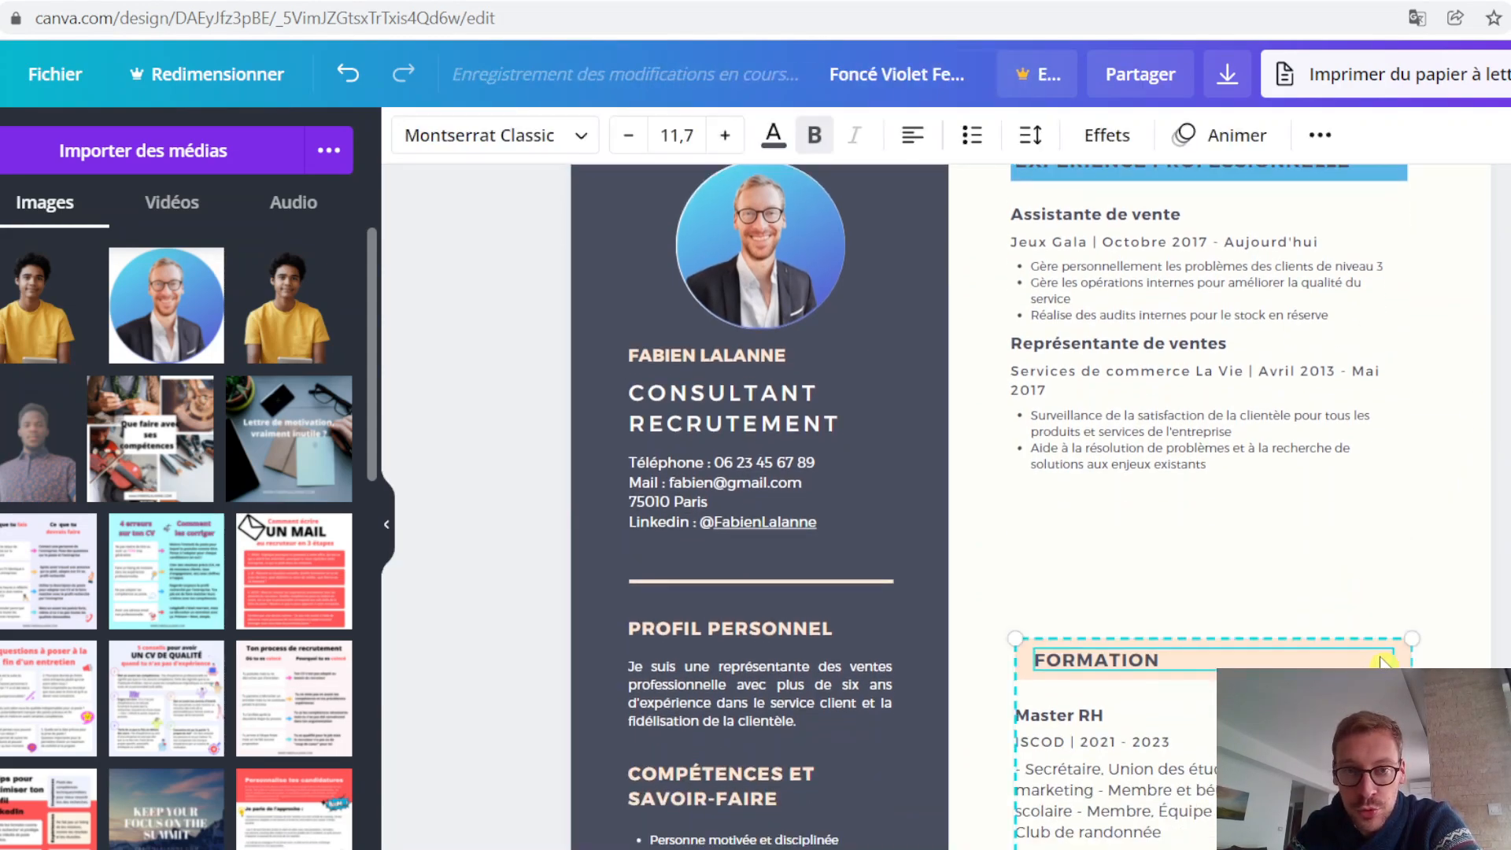
click(1503, 659)
click(1375, 661)
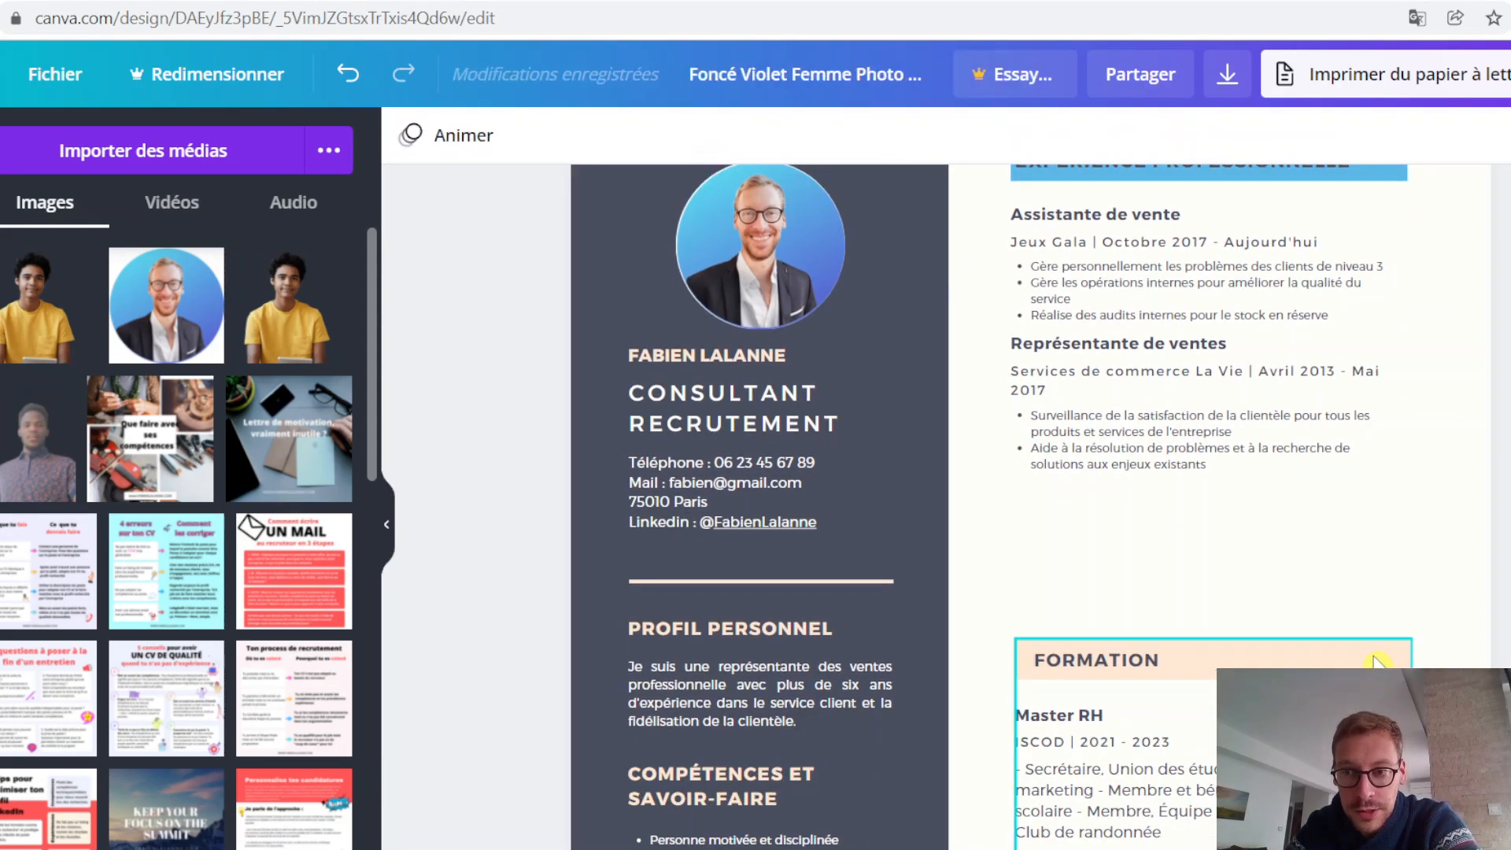
click(1400, 664)
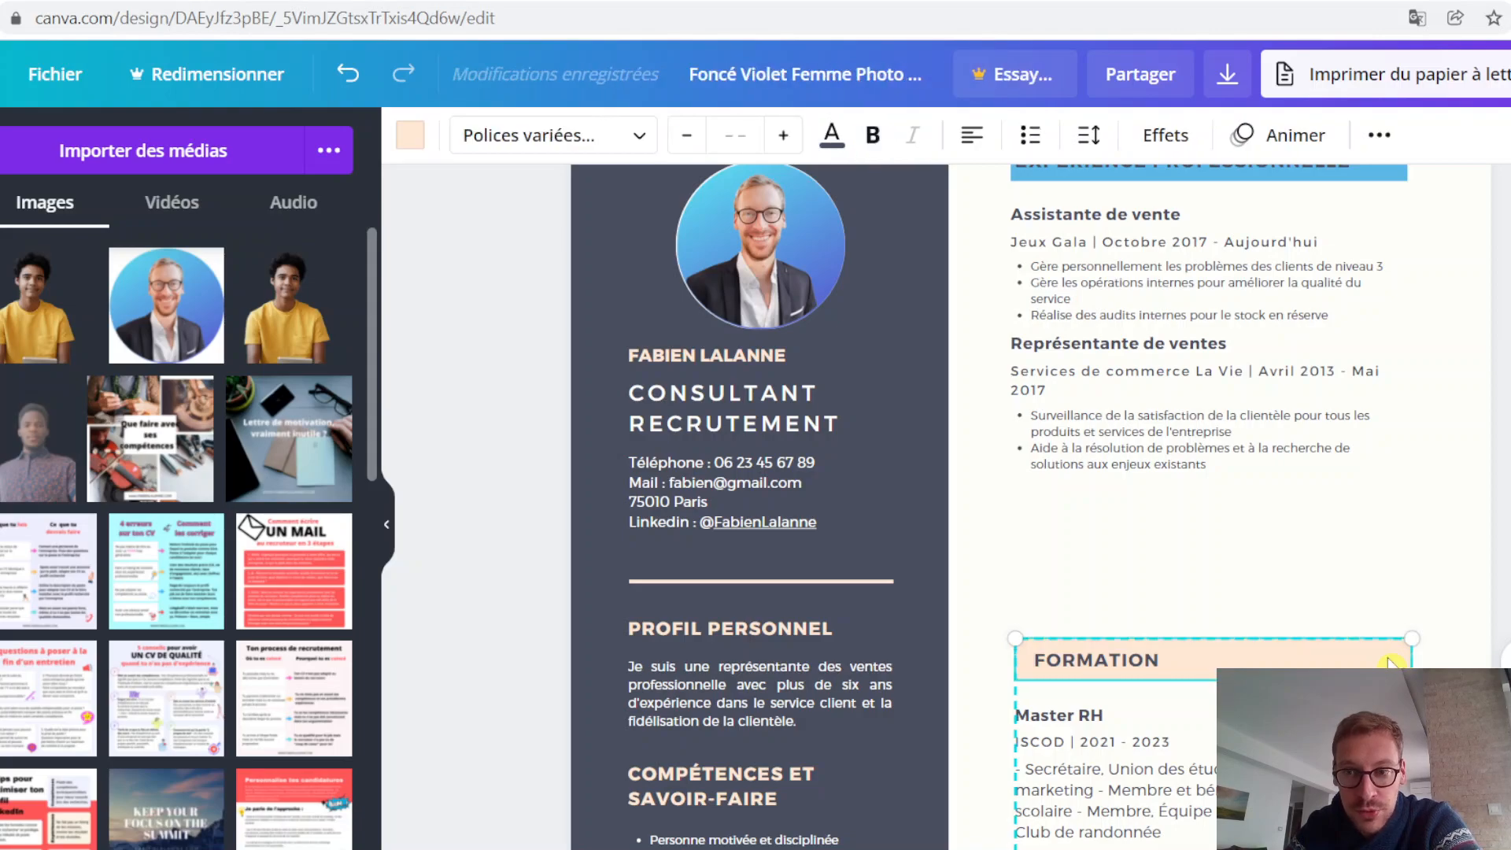
click(417, 143)
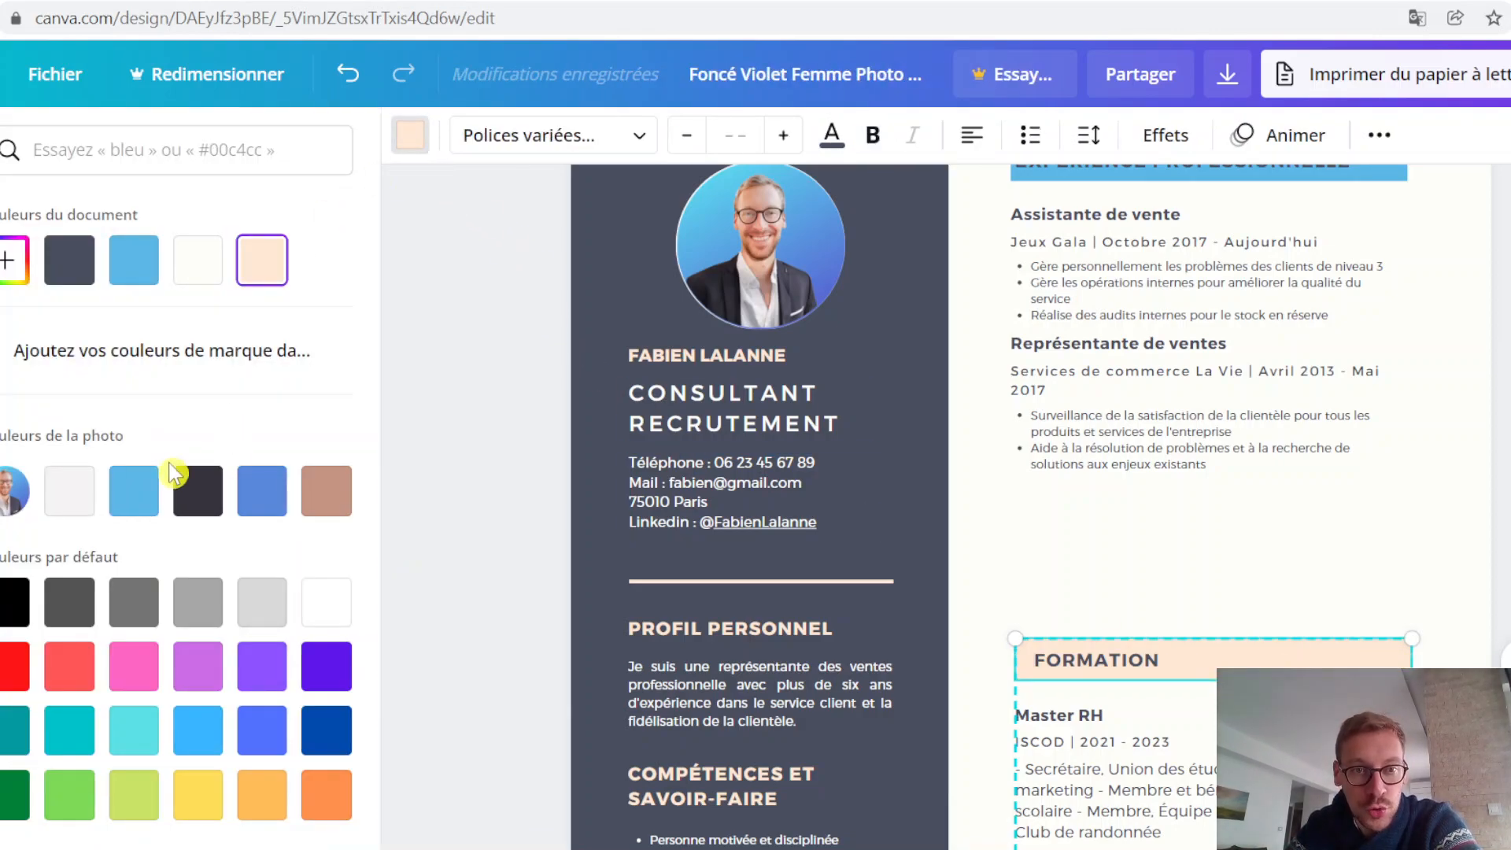
click(134, 490)
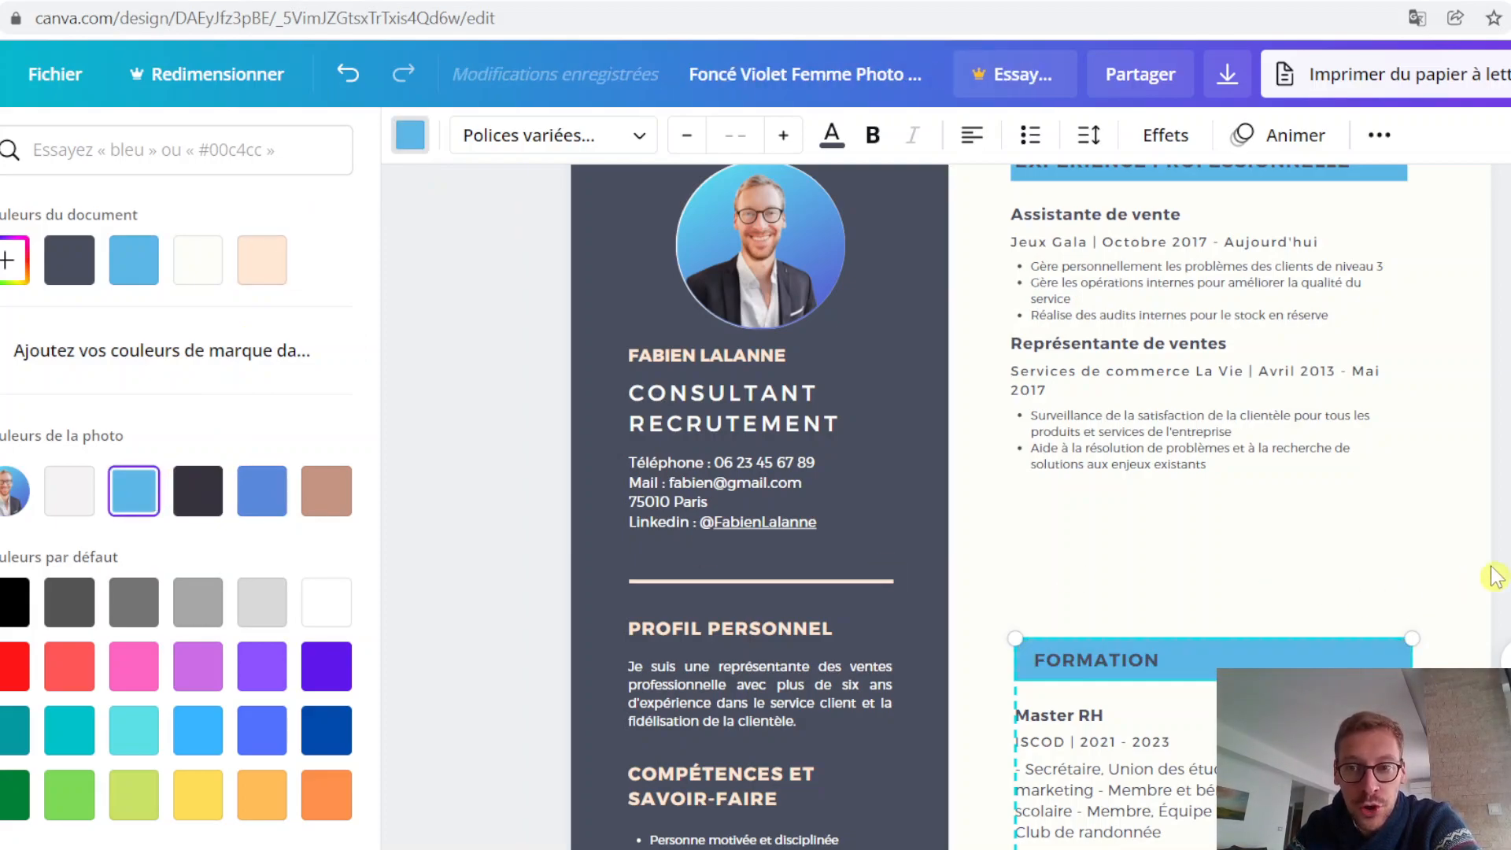
scroll(1477, 580, up, 2)
click(262, 512)
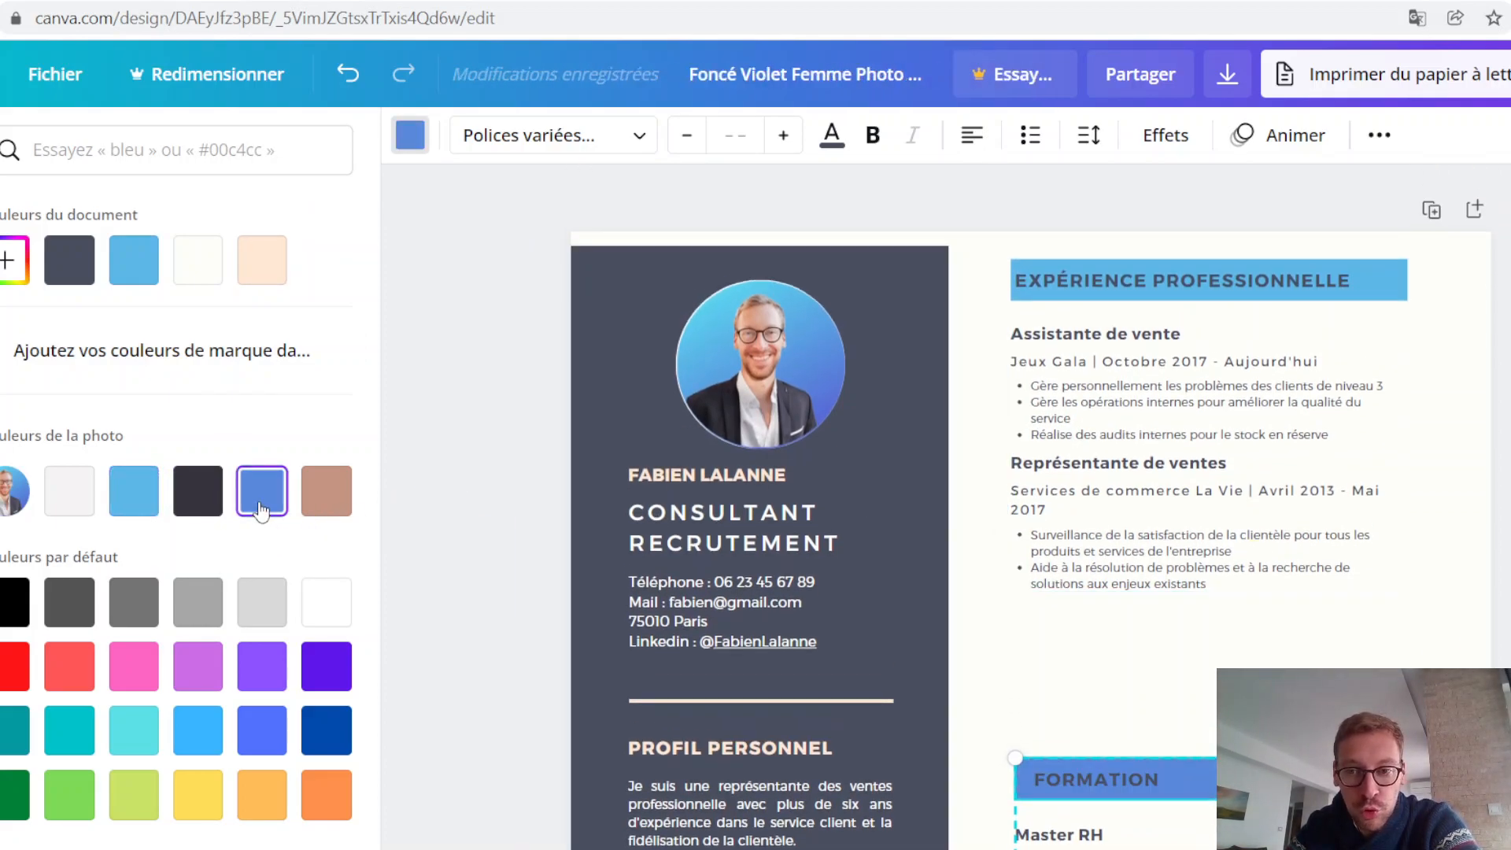
click(1500, 709)
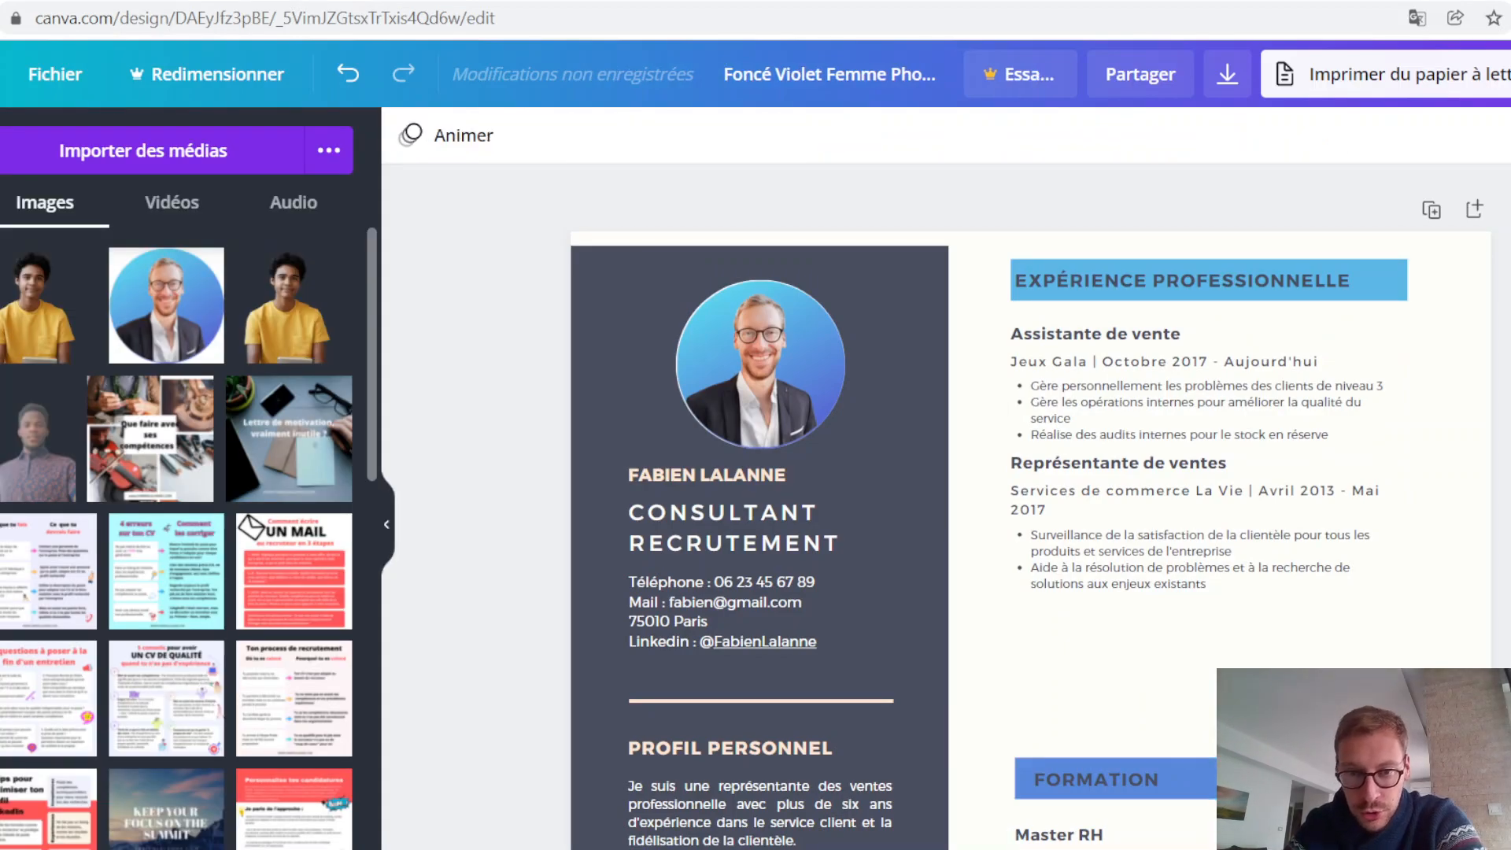
Step: Recolour the sidebar divider line above PROFIL PERSONNEL with the darker blue from the profile photo
scroll(711, 600, down, 1)
click(815, 582)
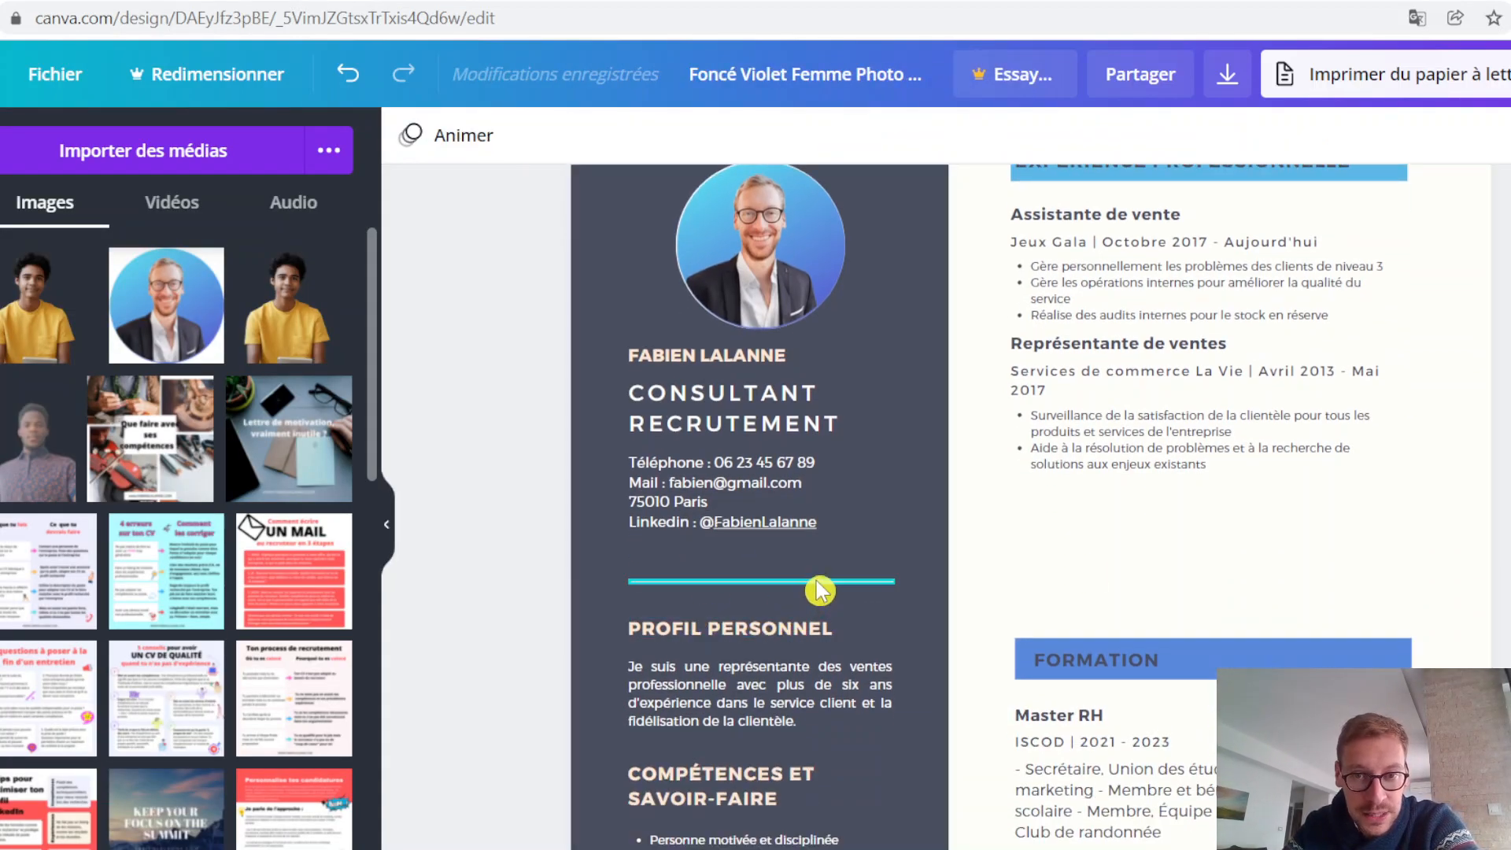
click(410, 136)
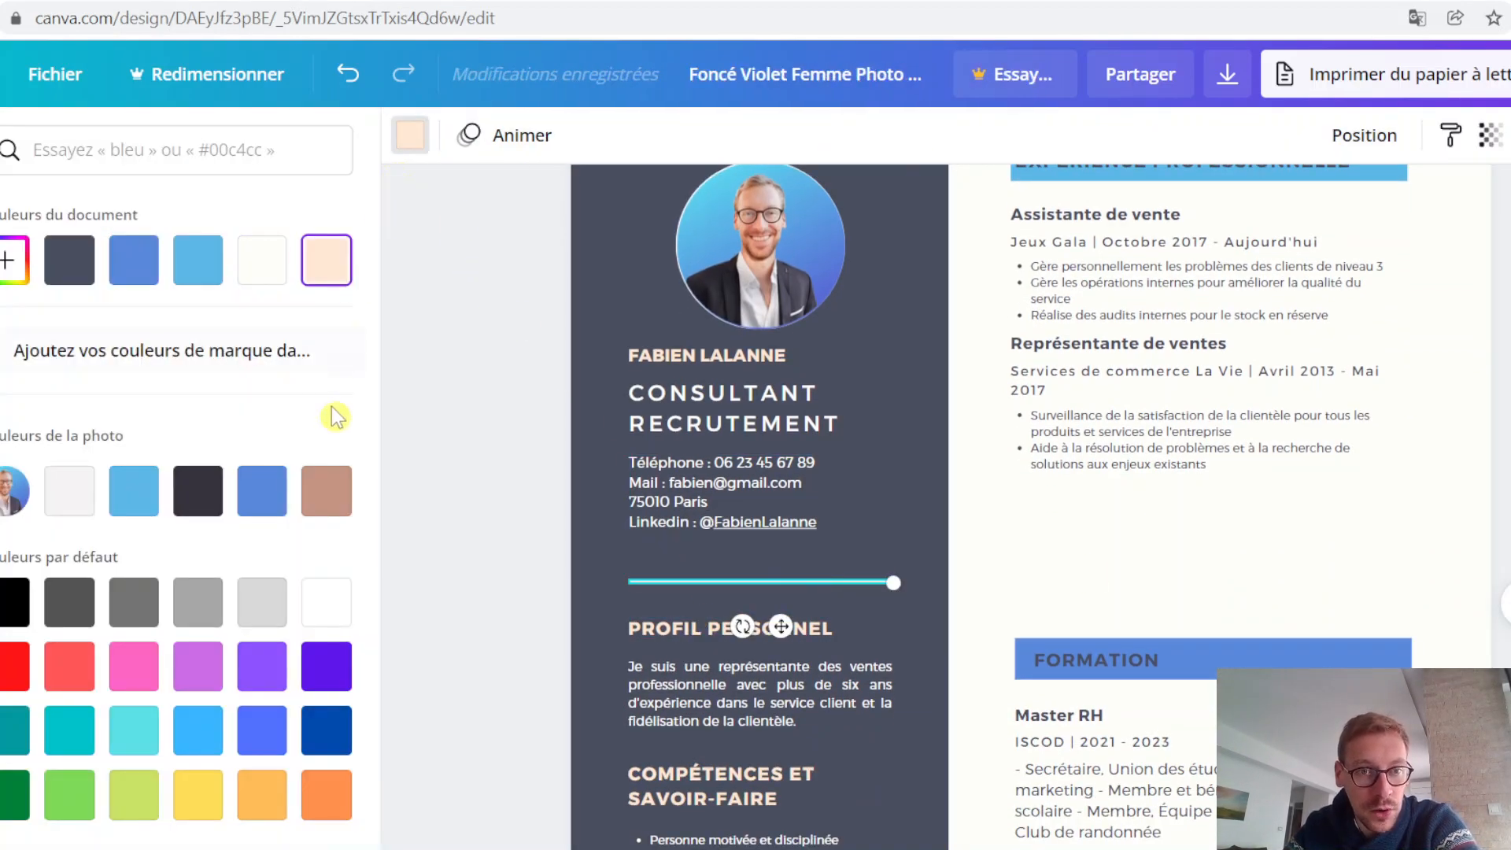
click(262, 491)
scroll(822, 553, down, 5)
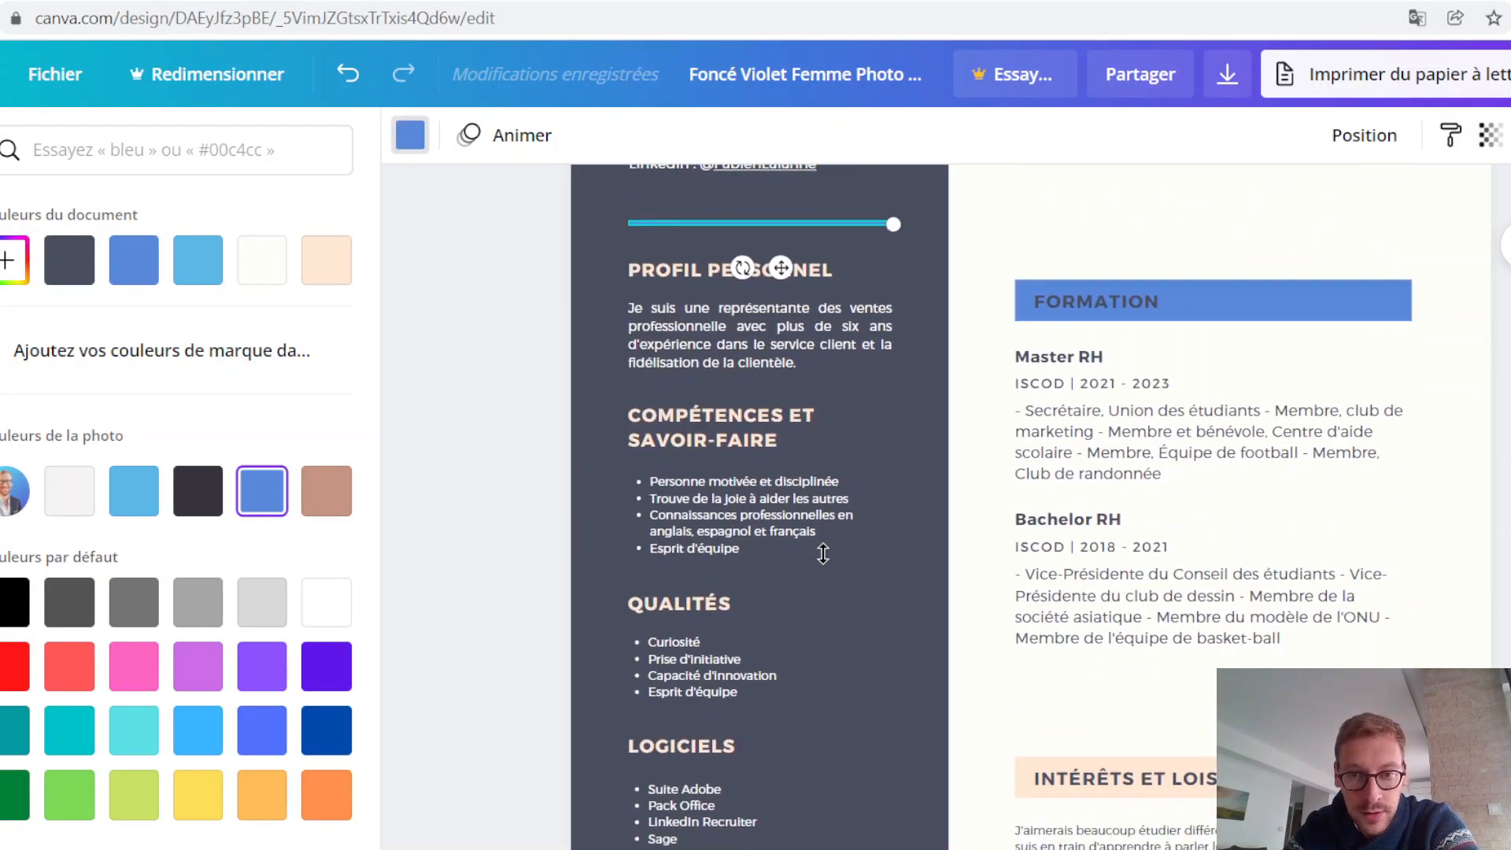
click(702, 510)
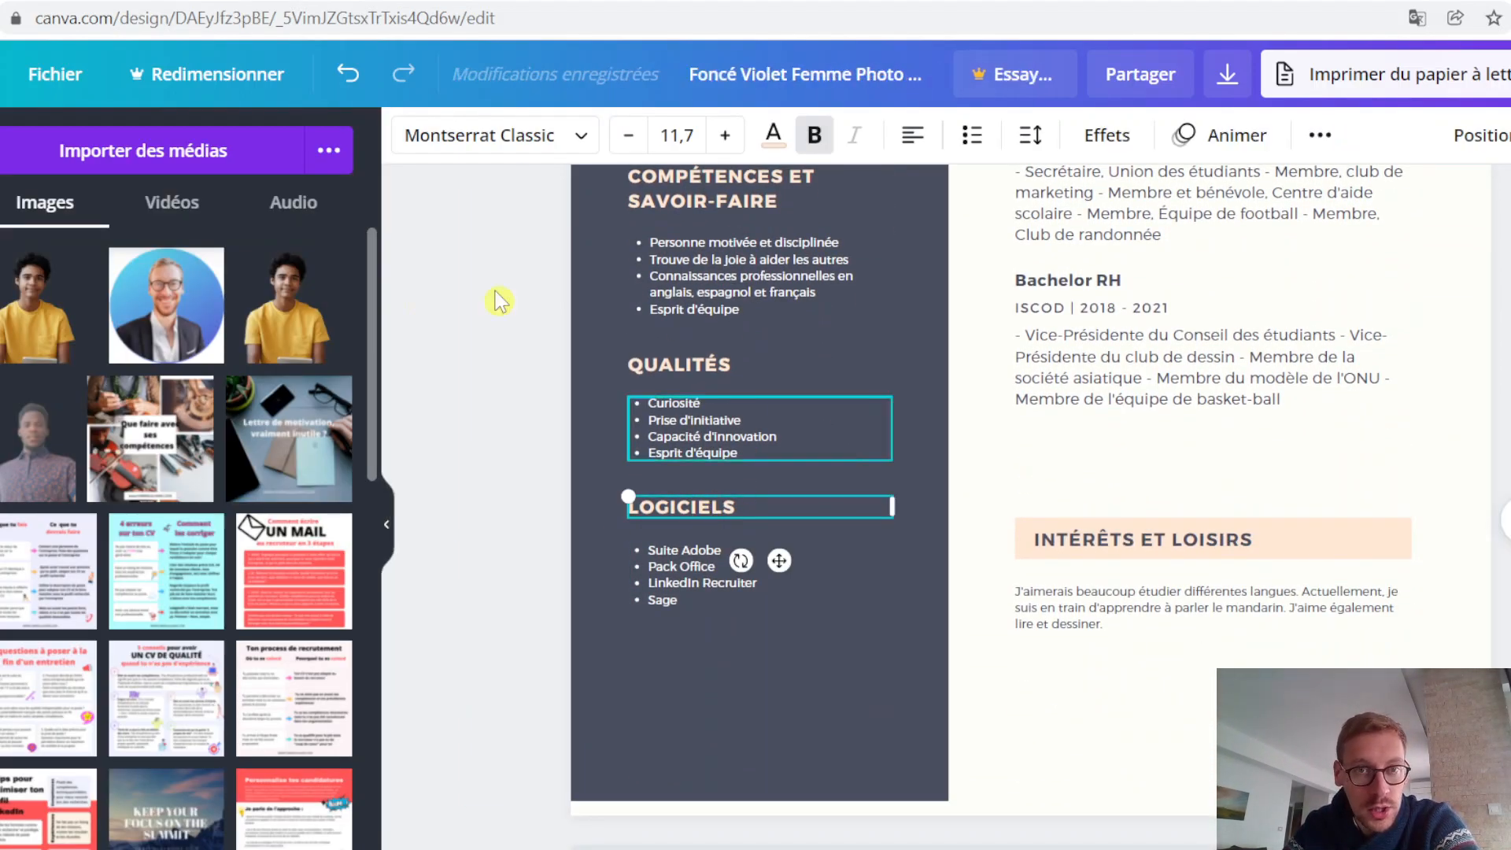
click(774, 136)
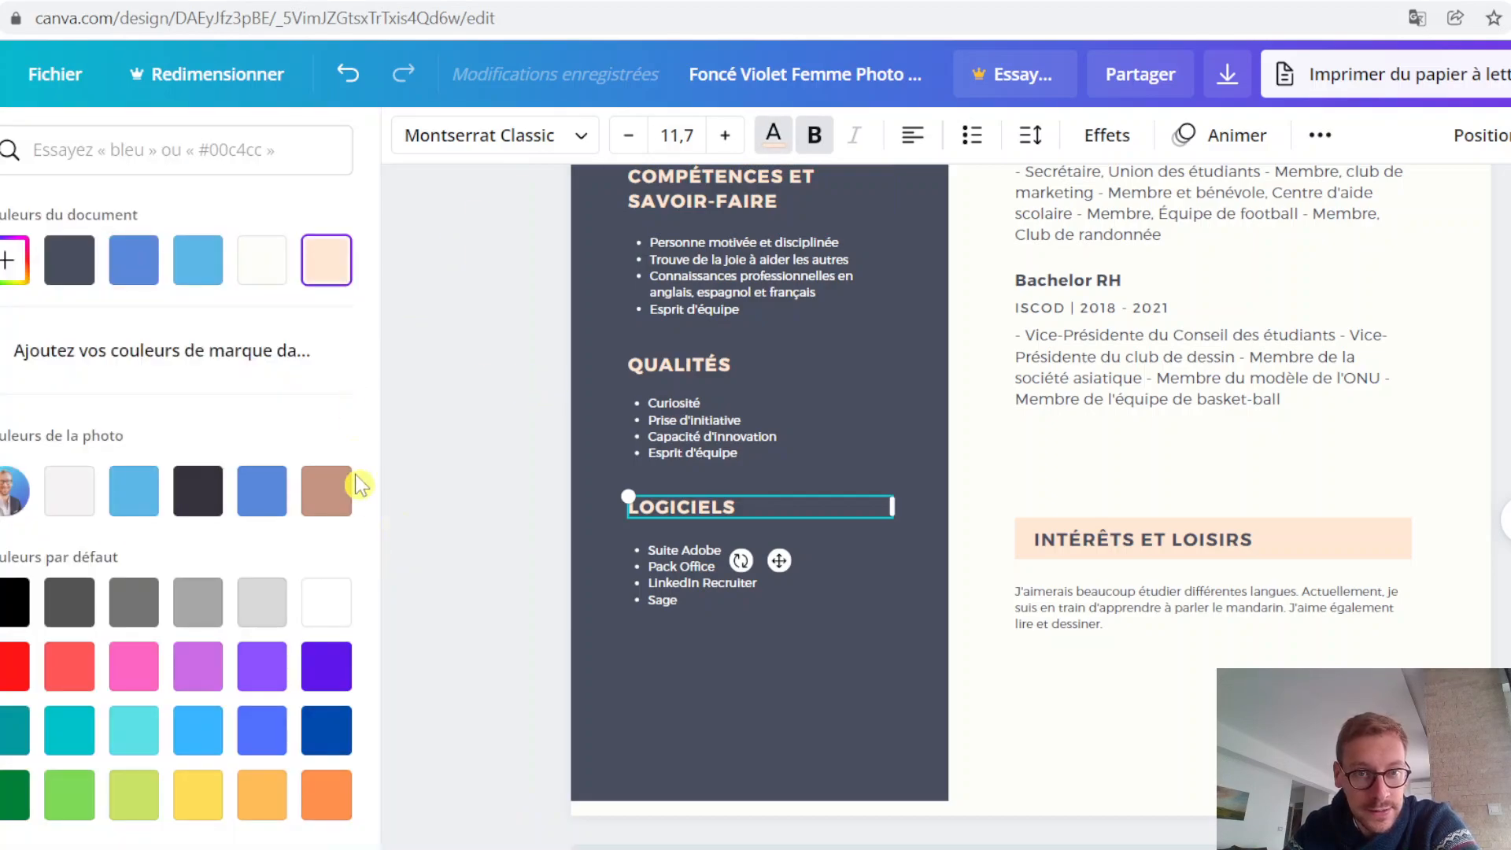
key(Escape)
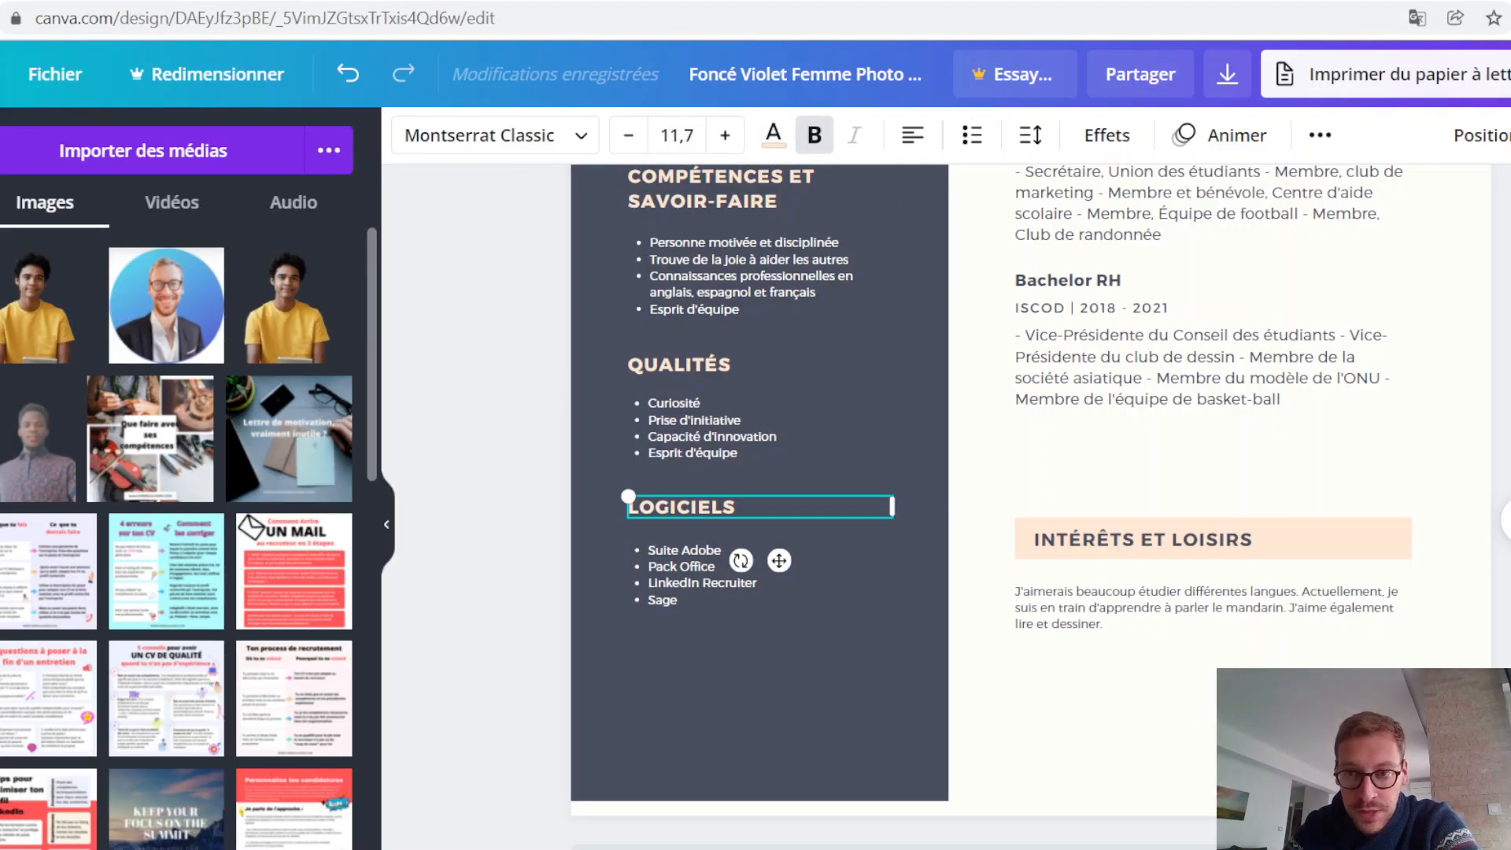
key(Escape)
Step: Change the FORMATION heading banner to the photo's light blue, matching the EXPÉRIENCE PROFESSIONNELLE banner
scroll(822, 504, up, 2)
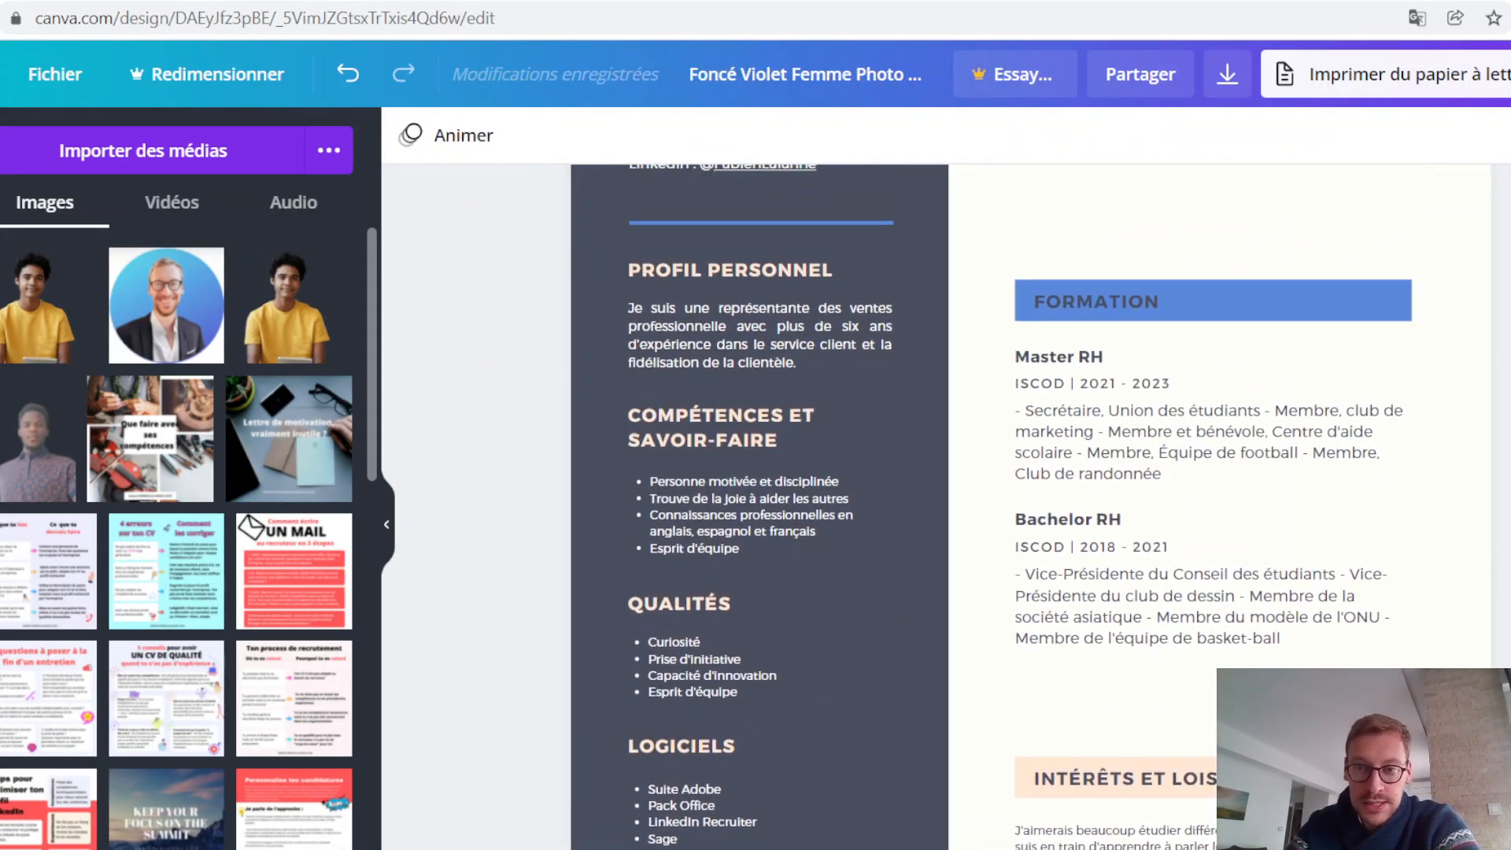
scroll(1478, 665, down, 1)
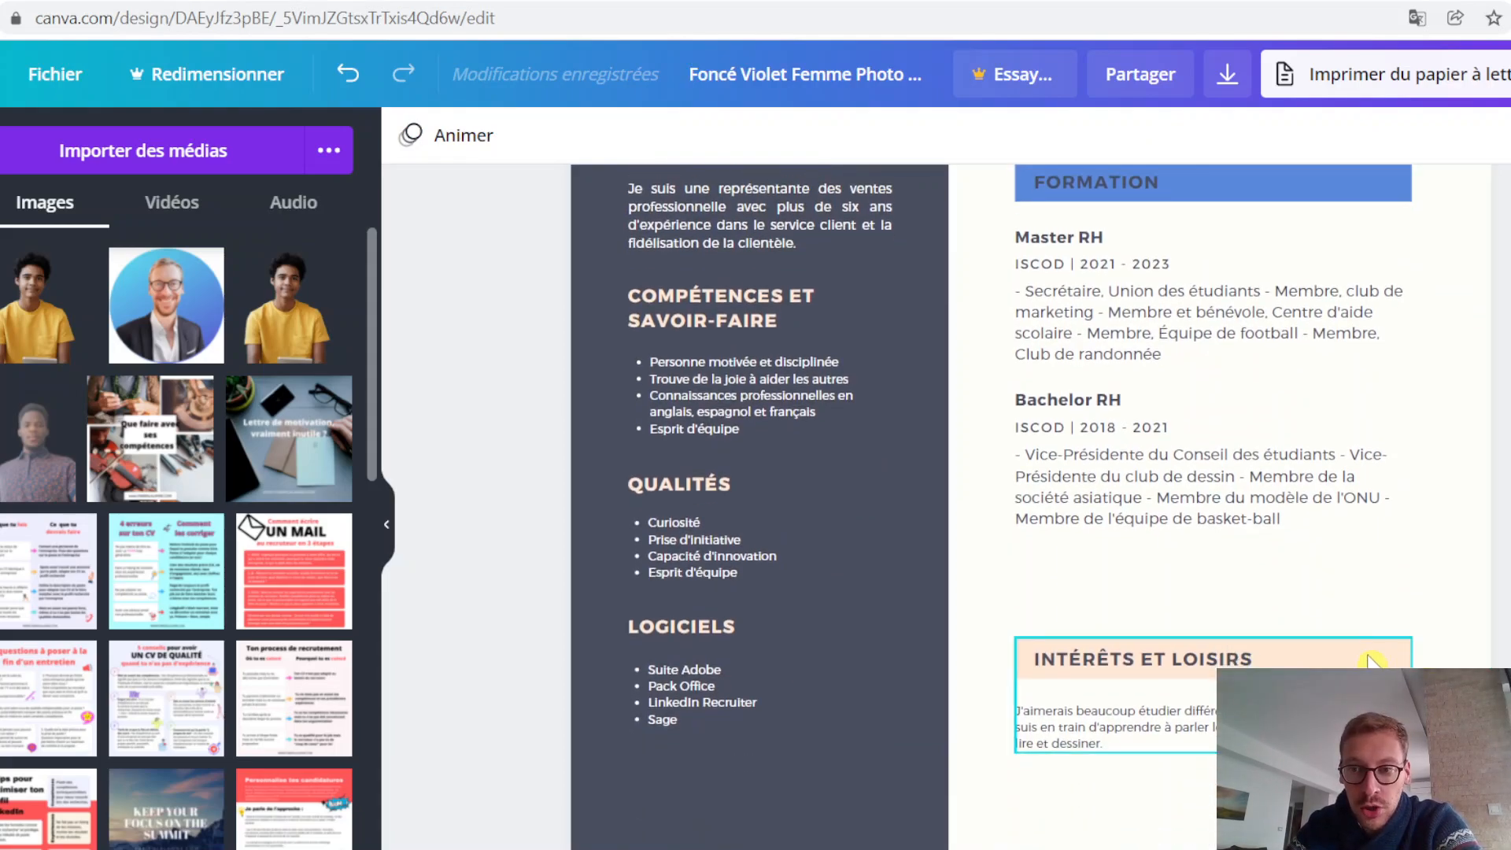
scroll(1478, 665, up, 3)
scroll(1478, 665, up, 5)
scroll(1354, 663, down, 3)
click(1354, 663)
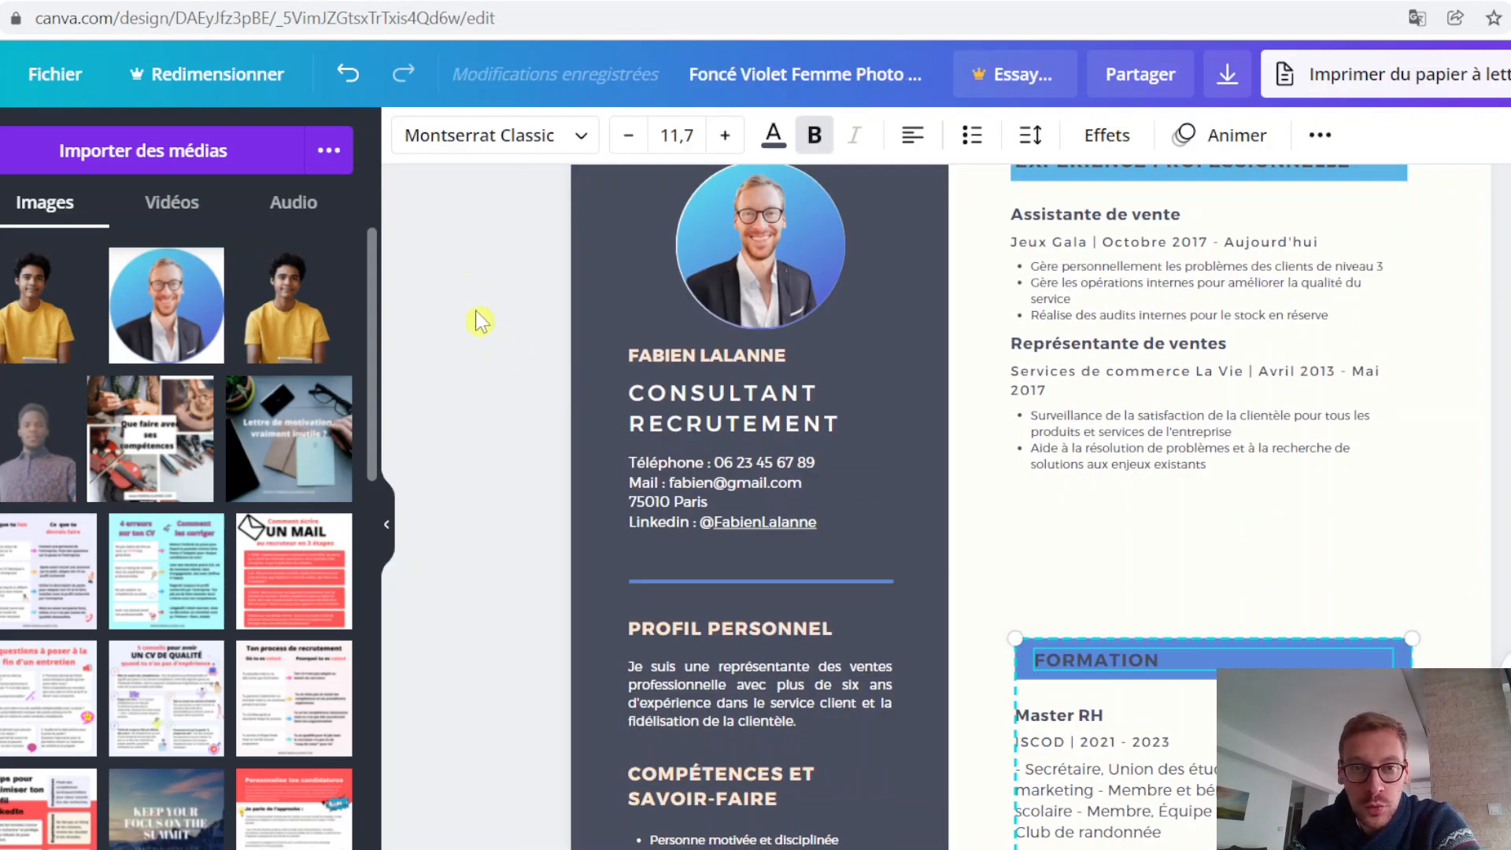
click(1409, 663)
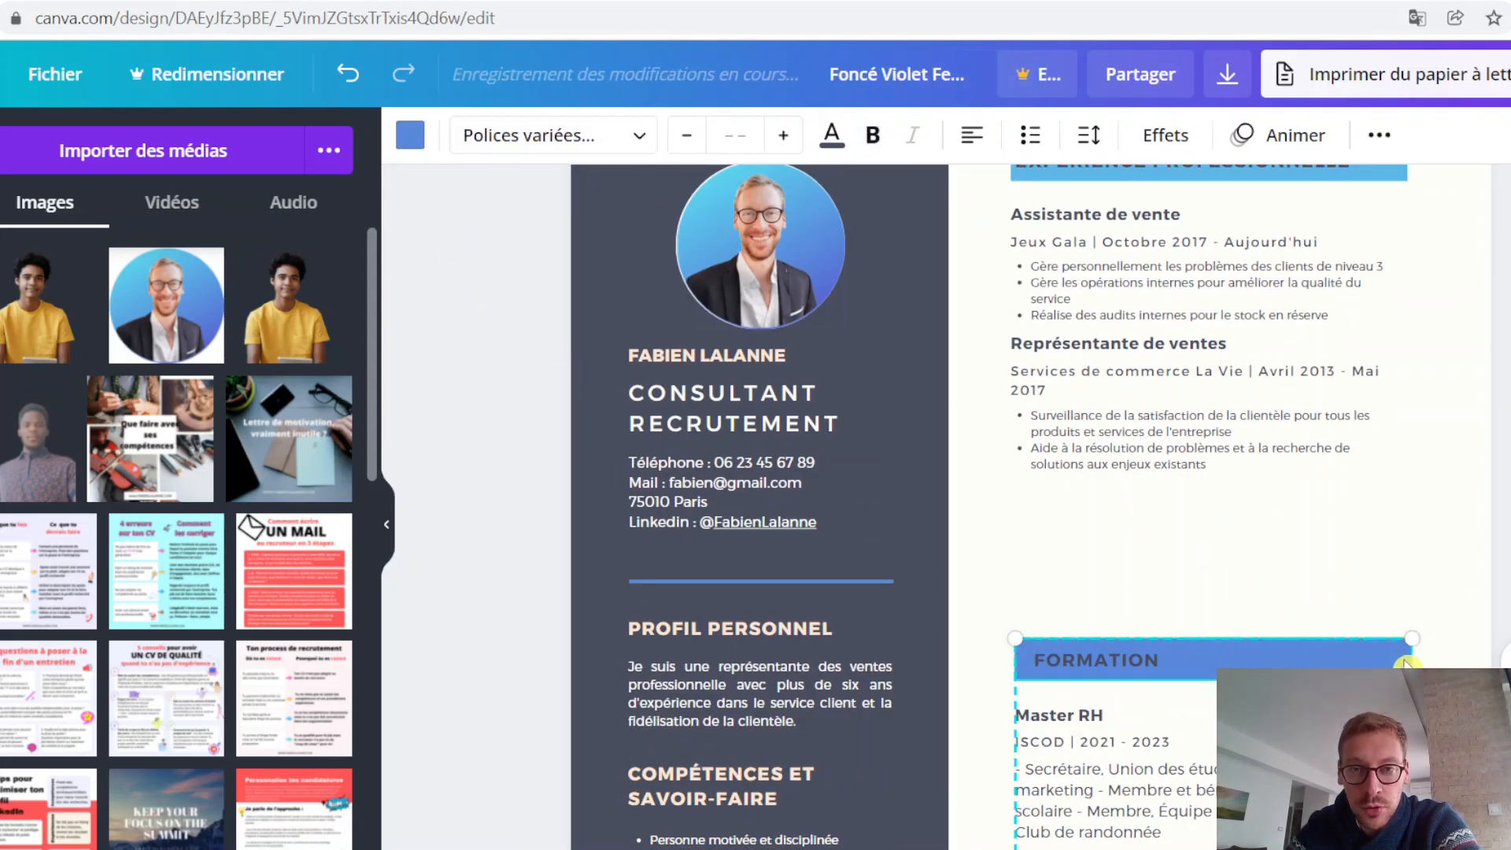
click(410, 134)
click(134, 491)
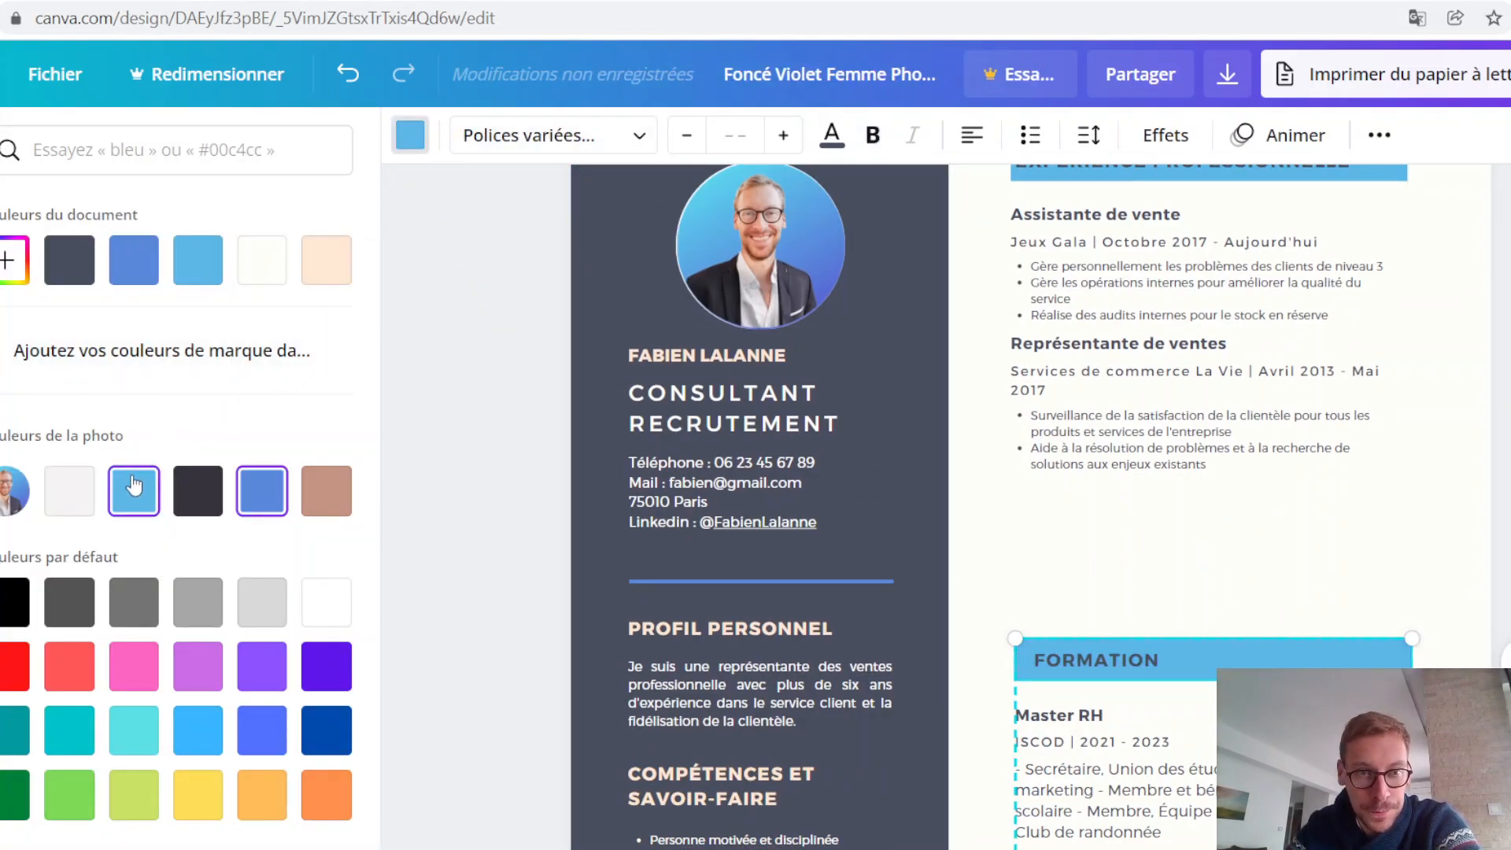
Step: Recolour the INTÉRÊTS ET LOISIRS heading banner with the light blue from the profile photo
scroll(1212, 504, down, 2)
scroll(1377, 685, down, 1)
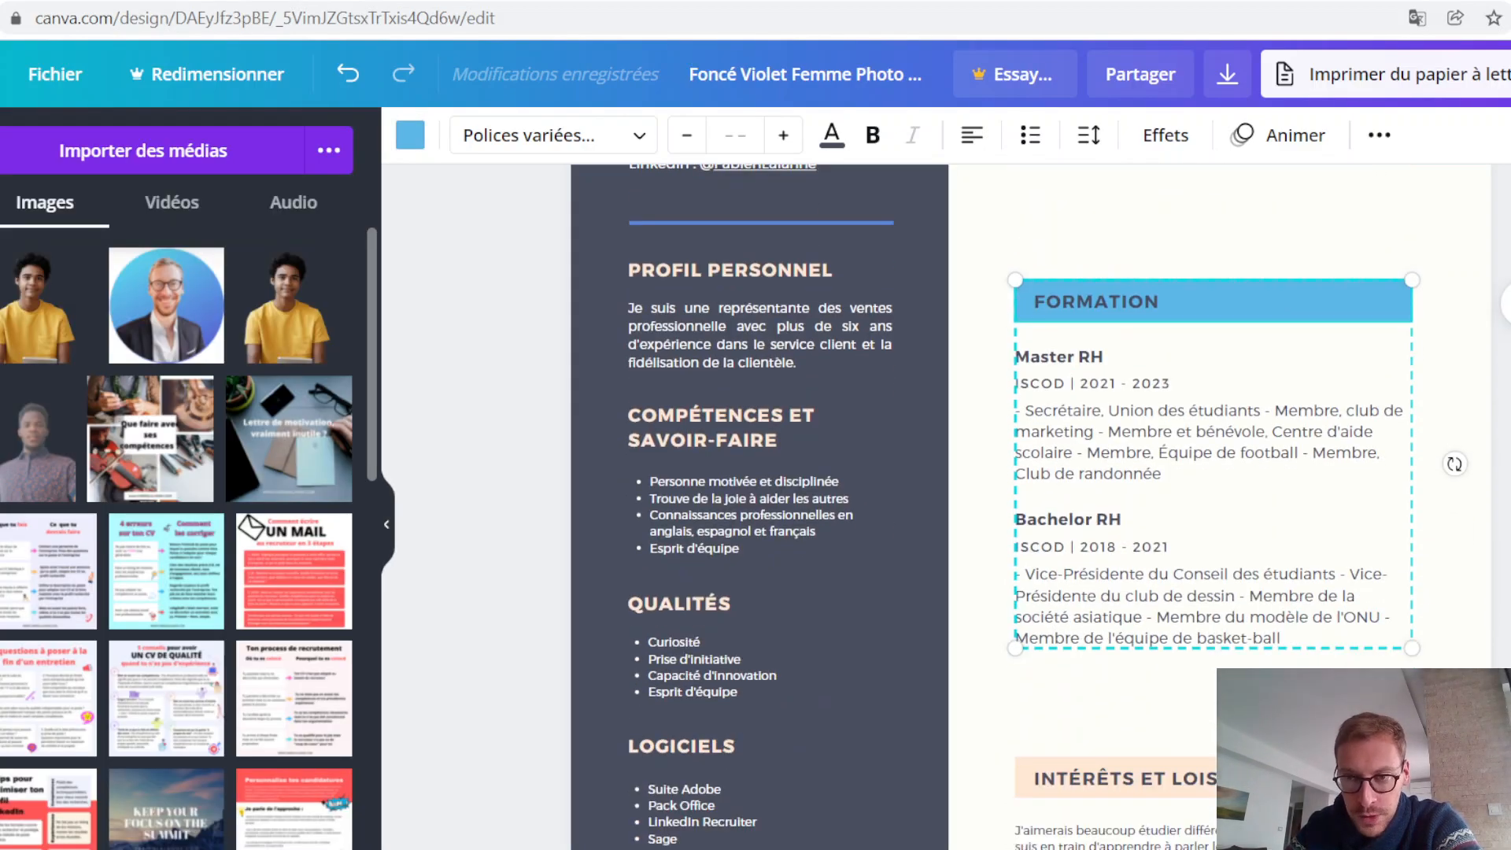
click(1377, 684)
scroll(1377, 677, down, 1)
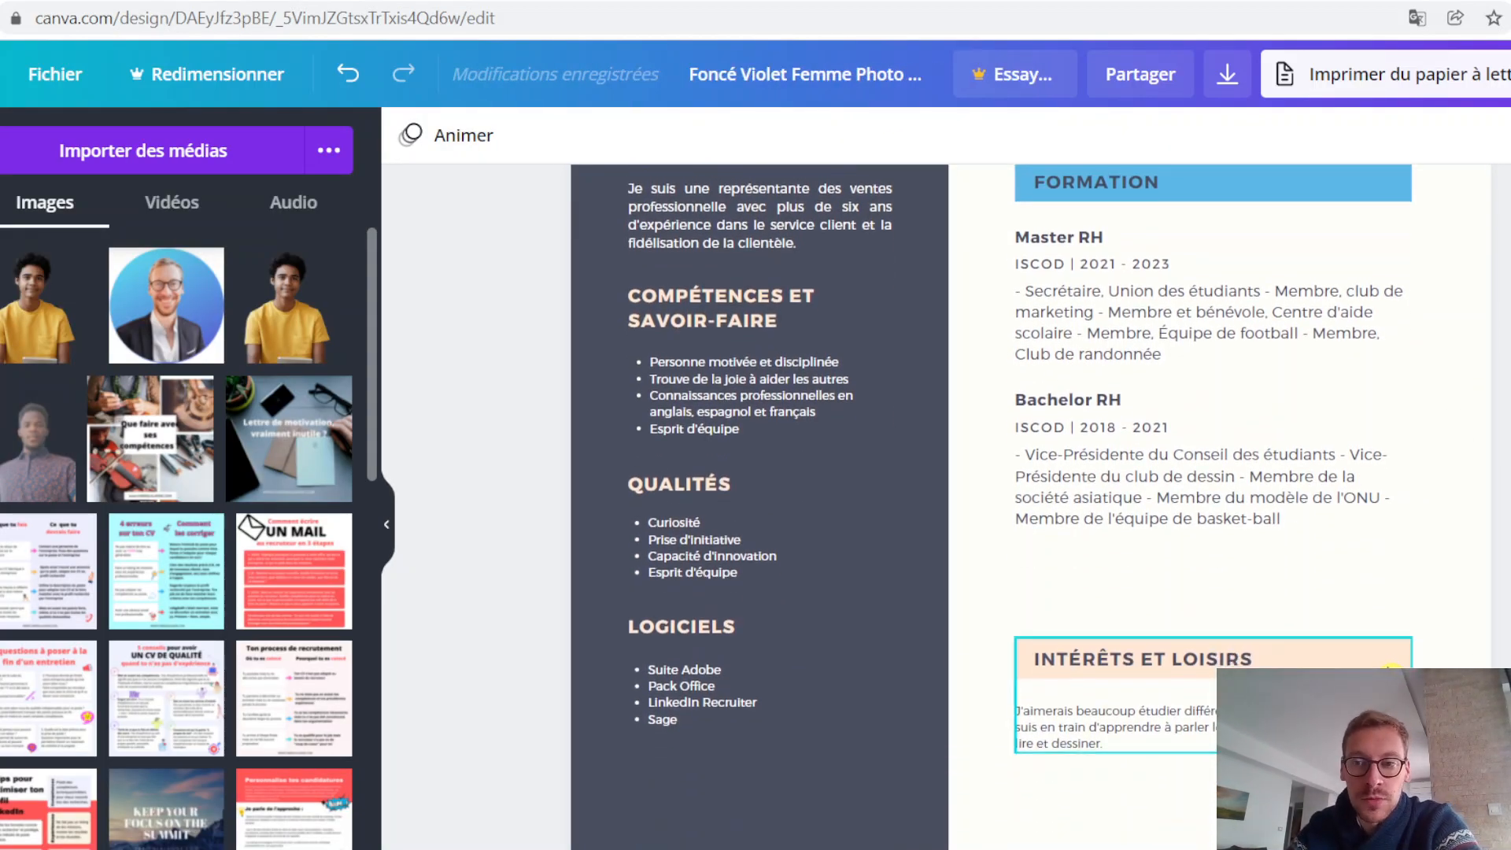
click(1391, 665)
click(1320, 660)
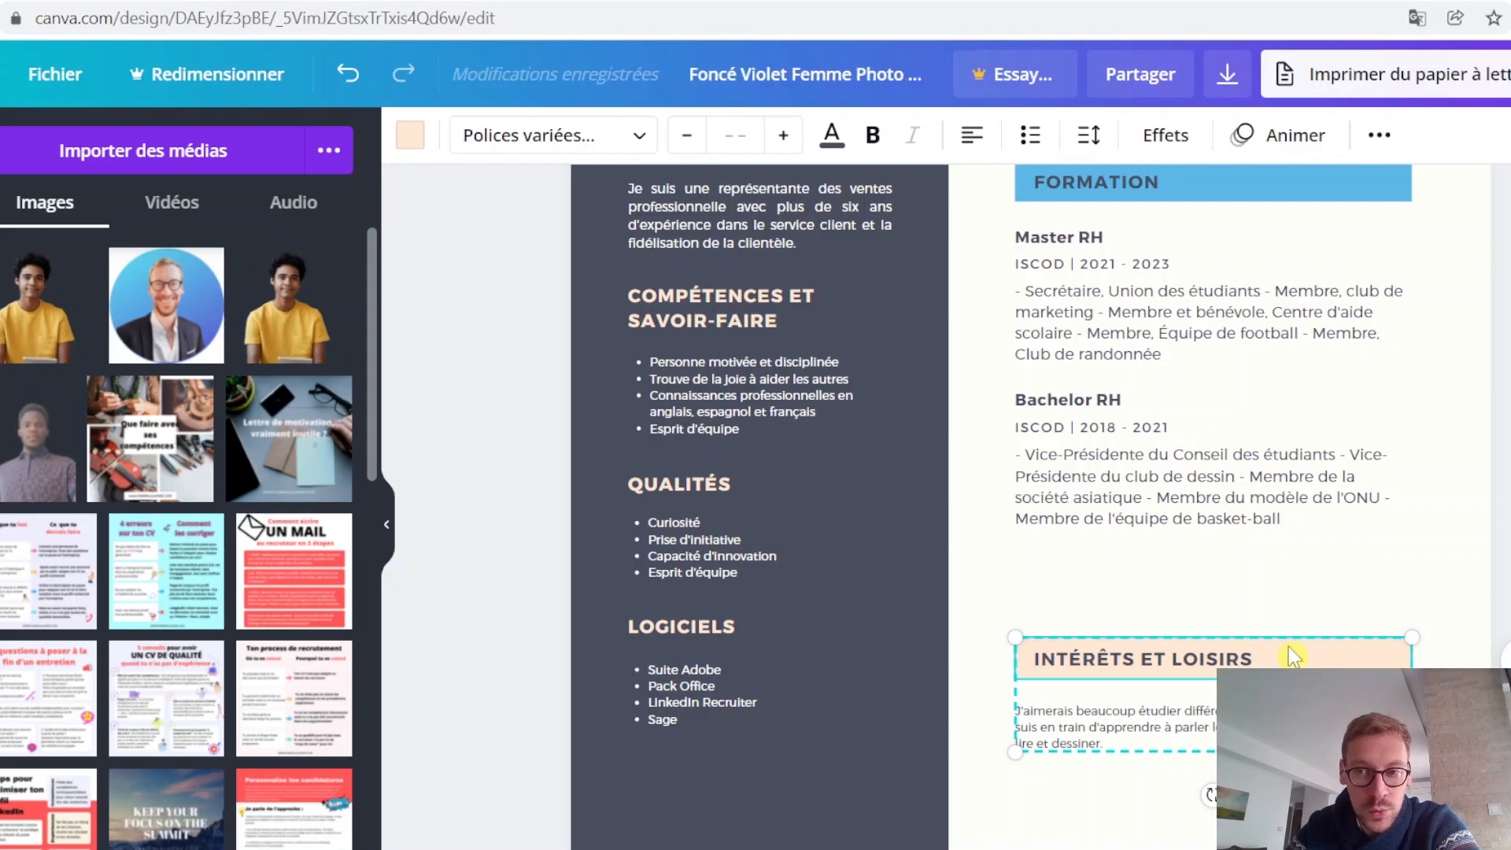
click(410, 135)
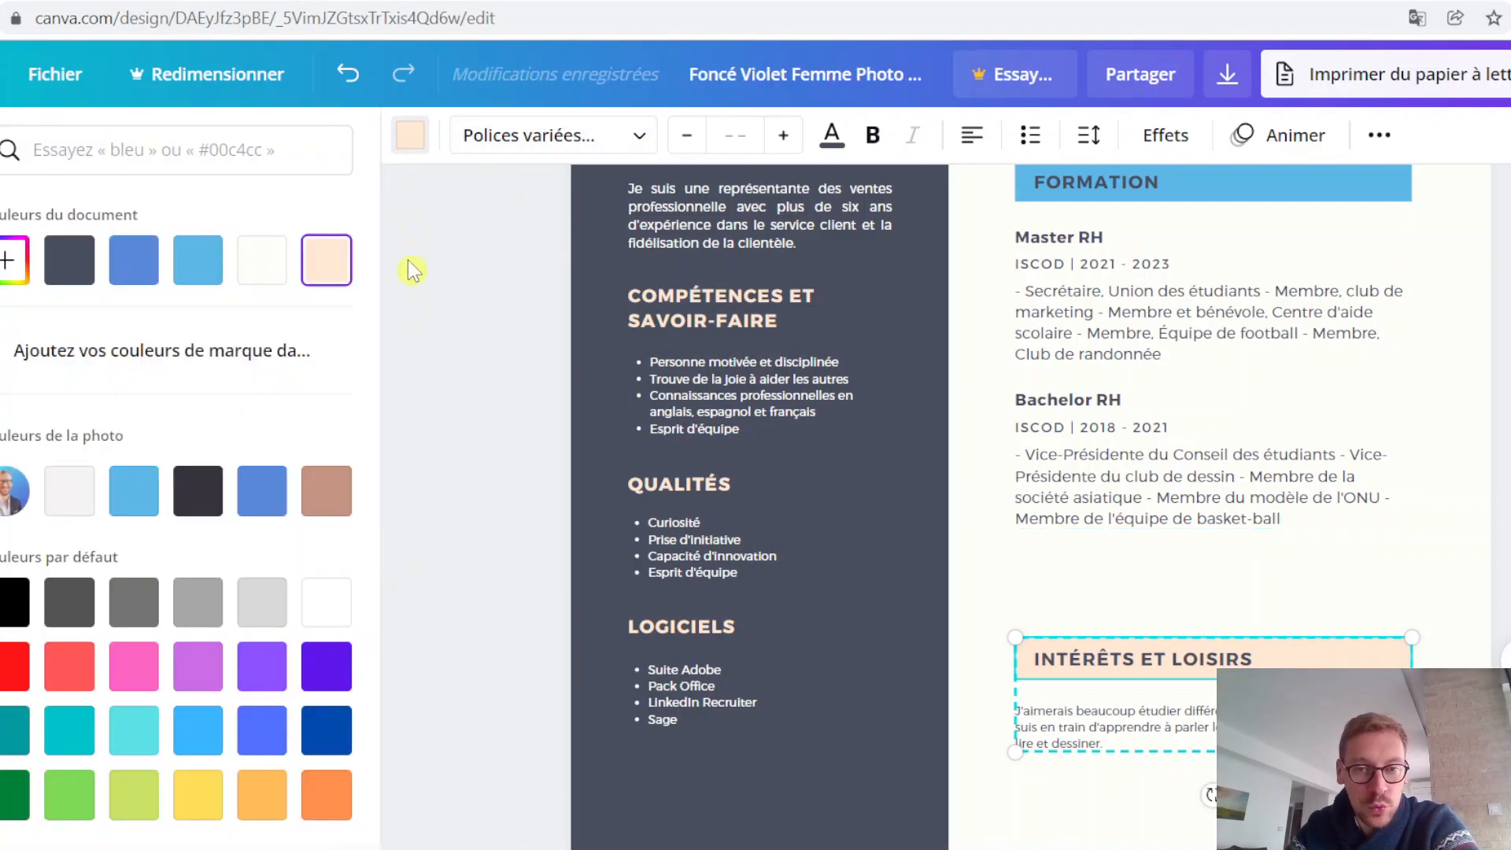
click(134, 490)
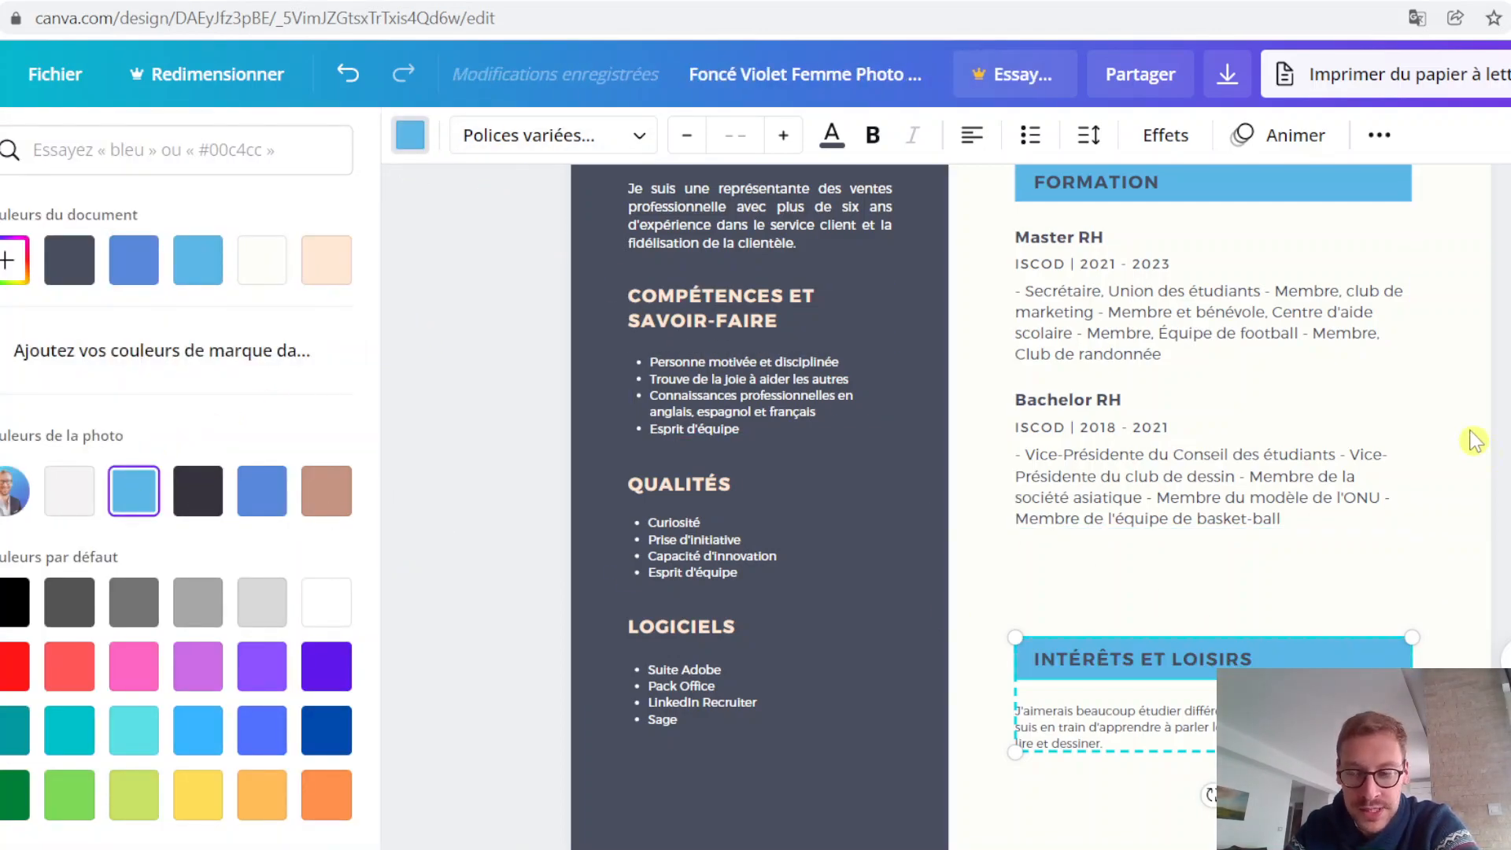
click(1505, 441)
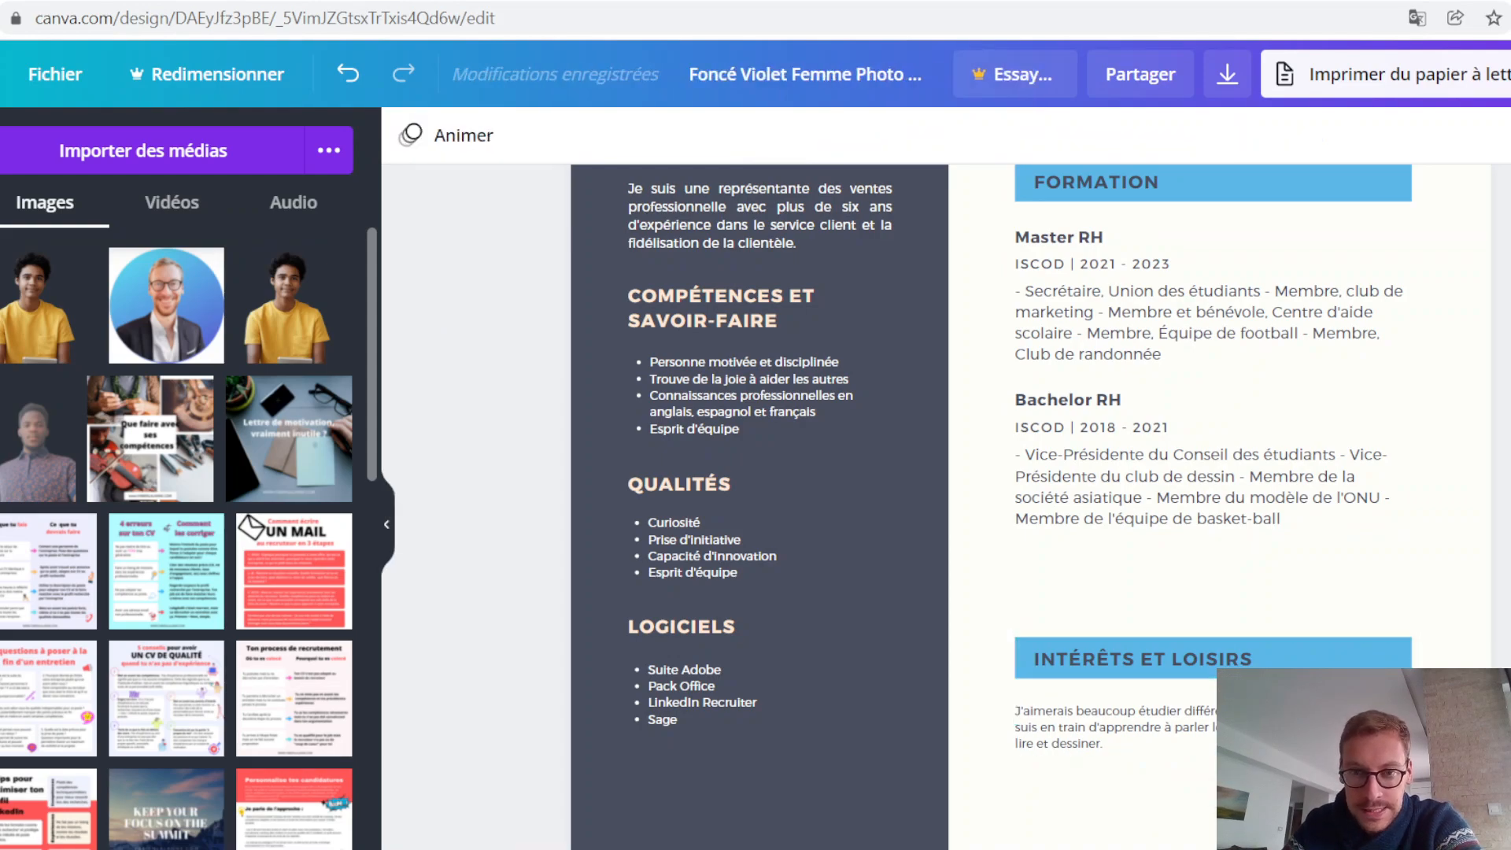
Step: Review the CV's sidebar and section banners to check how the new blue colours look together
scroll(1409, 632, up, 3)
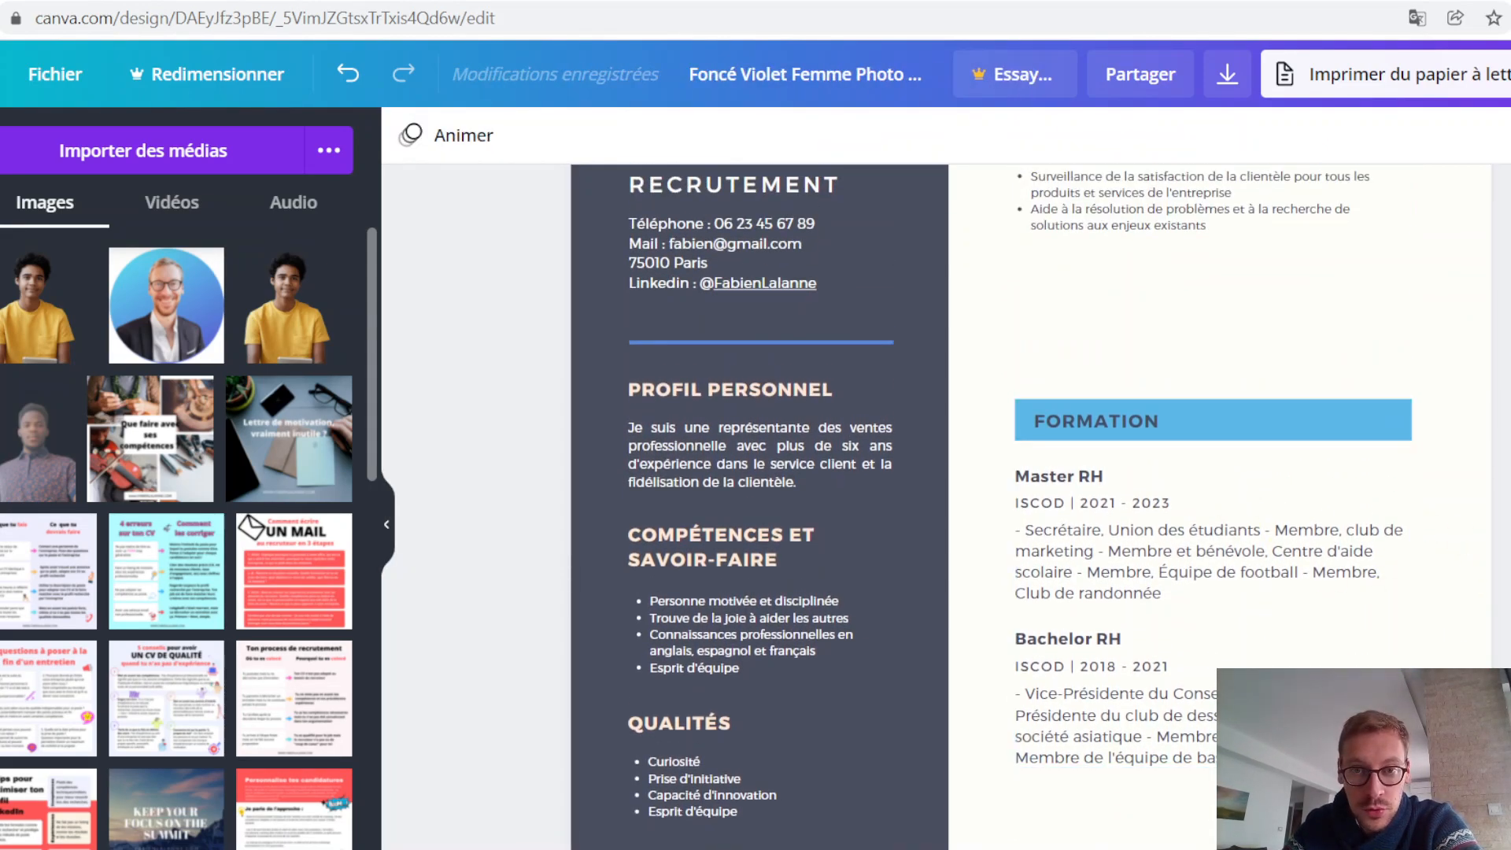
scroll(1409, 631, down, 1)
scroll(1031, 503, down, 3)
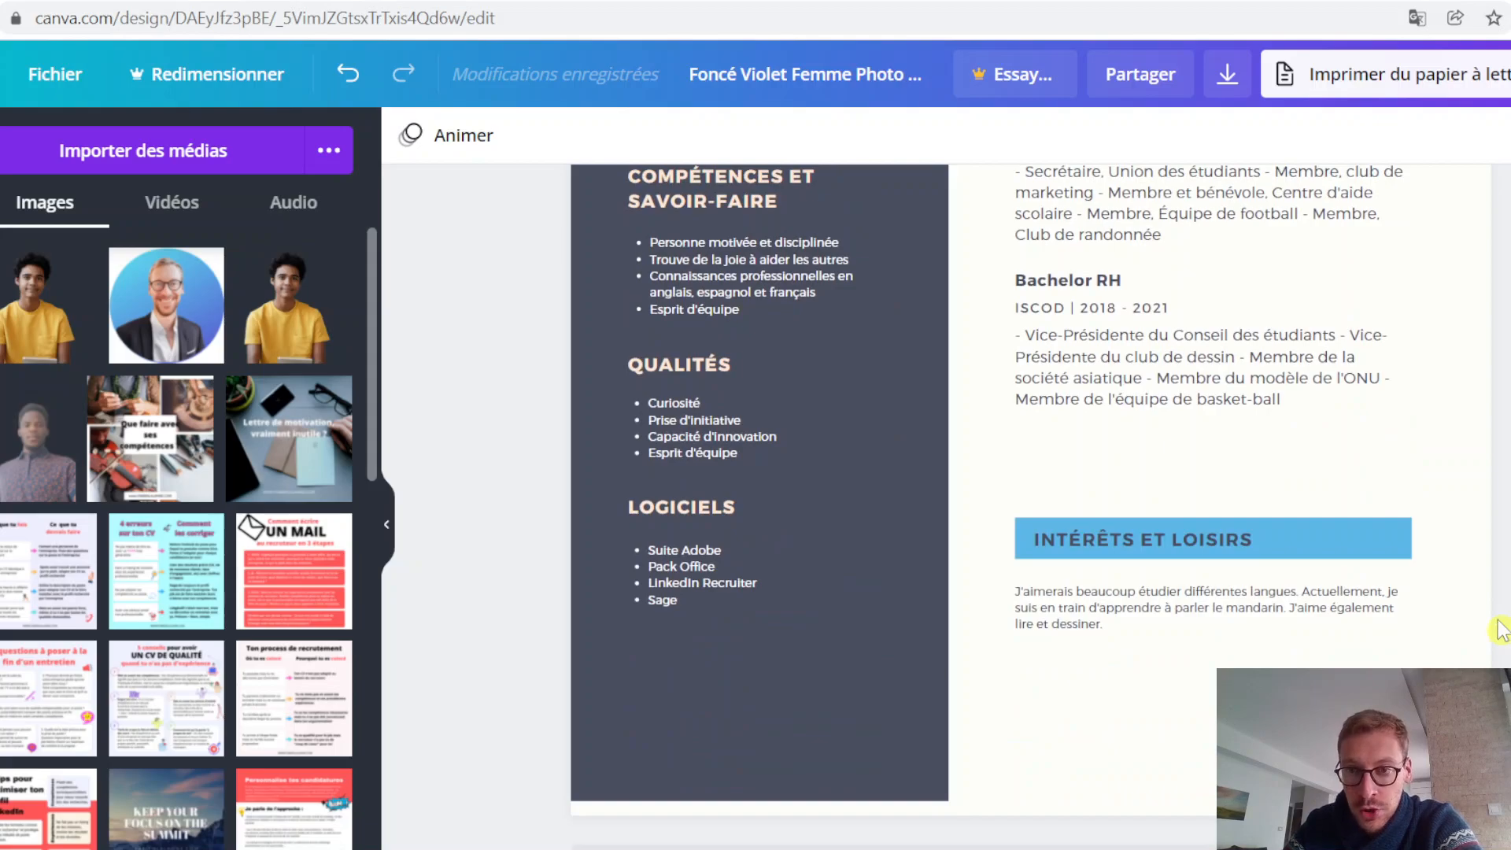
scroll(1499, 630, up, 1)
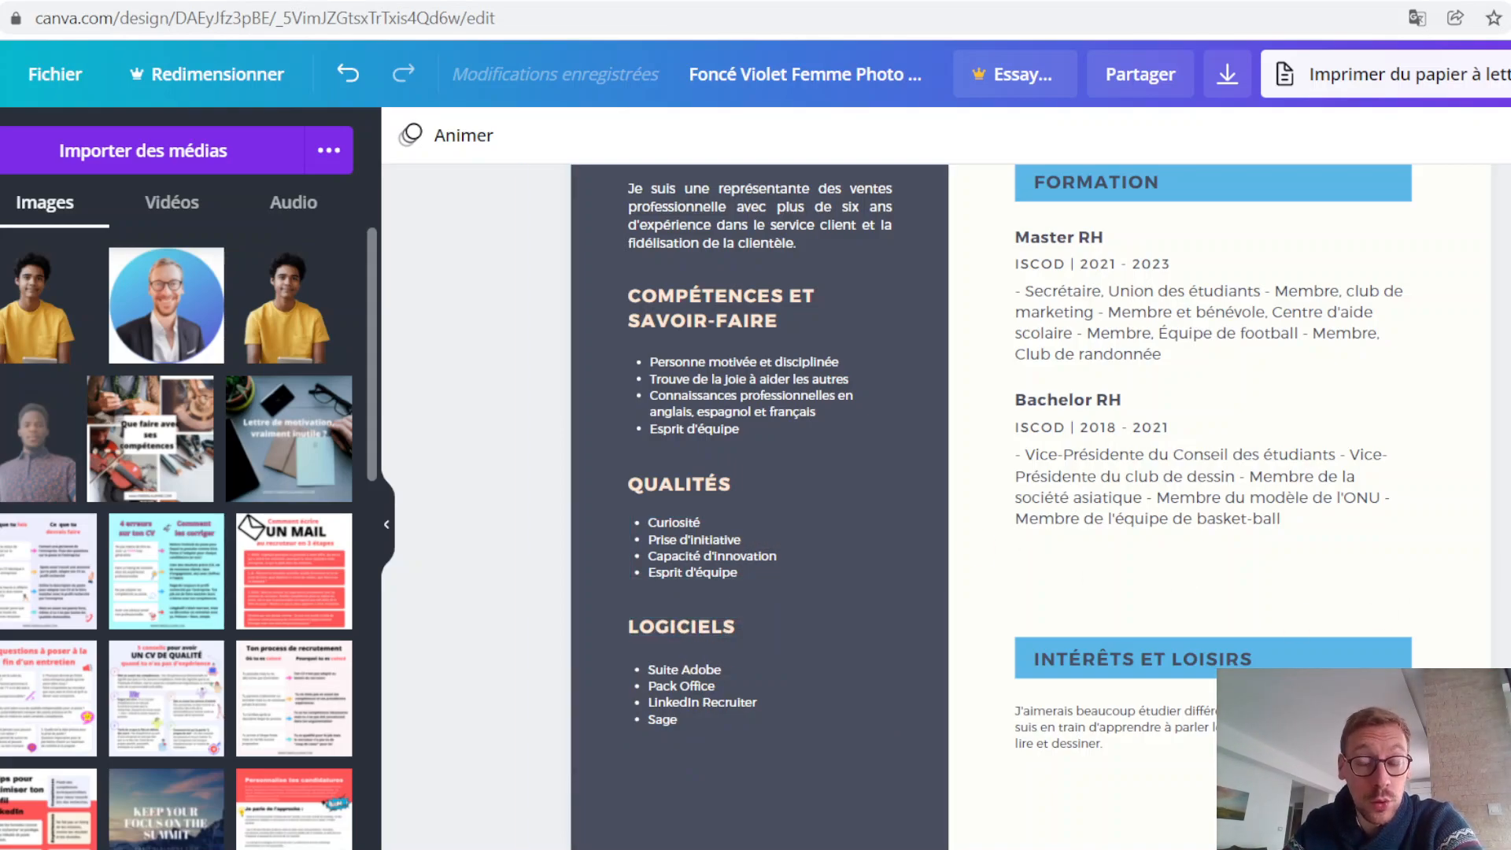
scroll(944, 472, up, 2)
scroll(944, 504, up, 2)
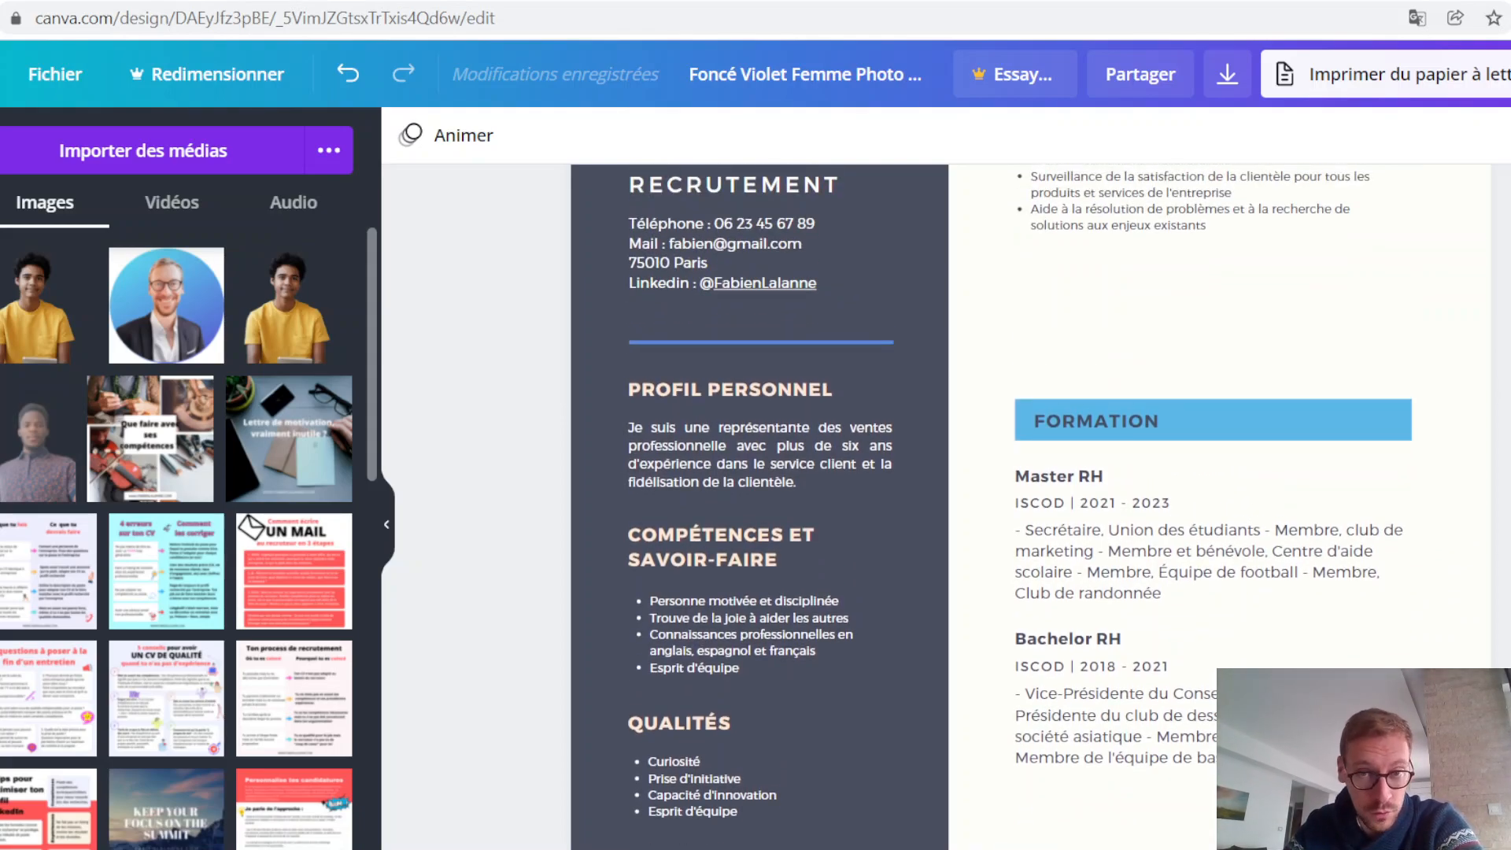
scroll(944, 503, up, 2)
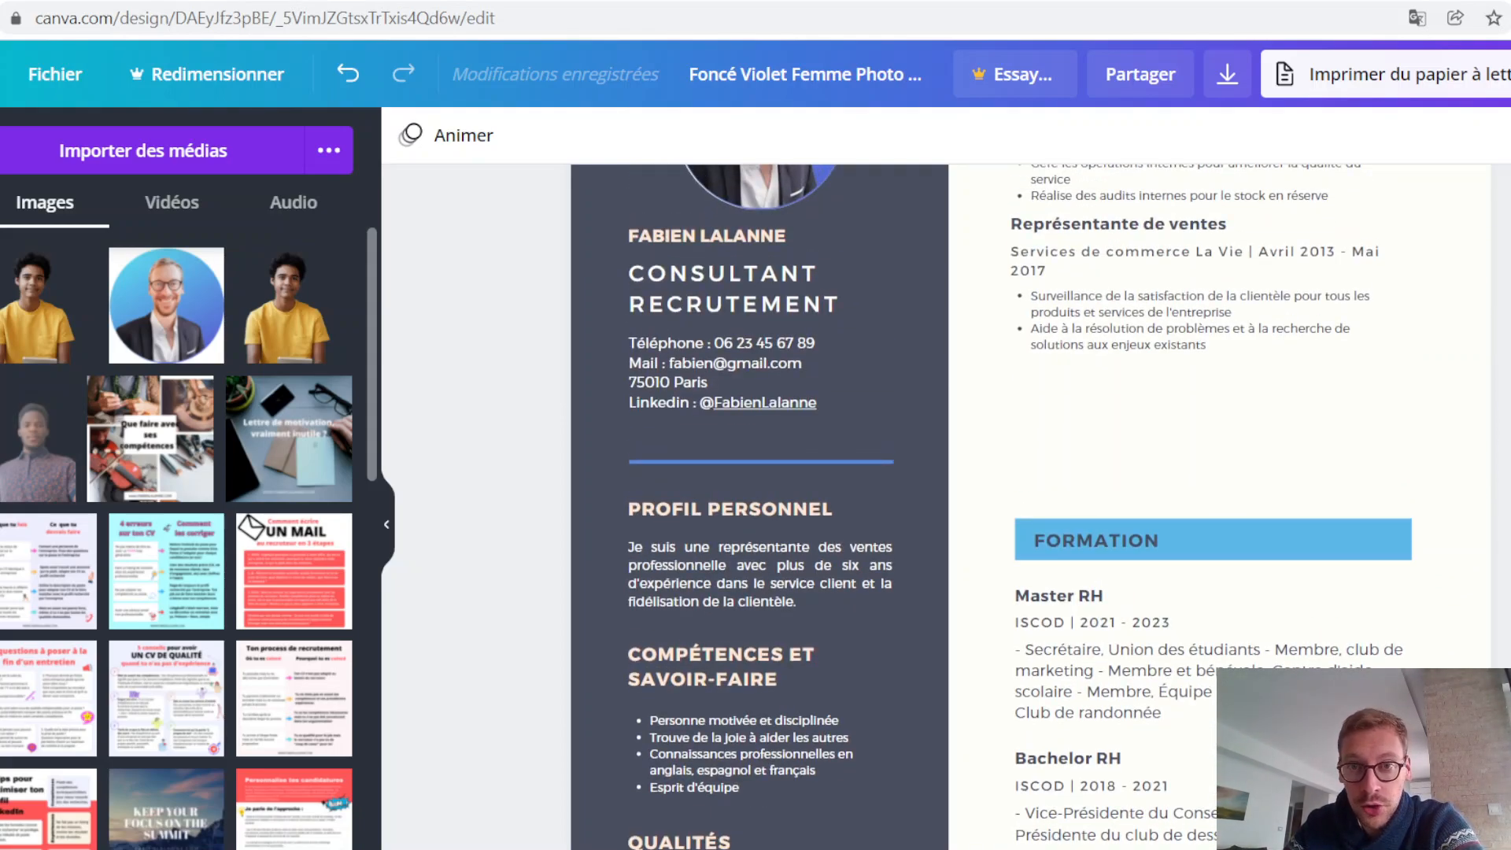
Step: Download the finished CV as a PDF pour impression file, keeping the crop marks option off
scroll(945, 504, up, 2)
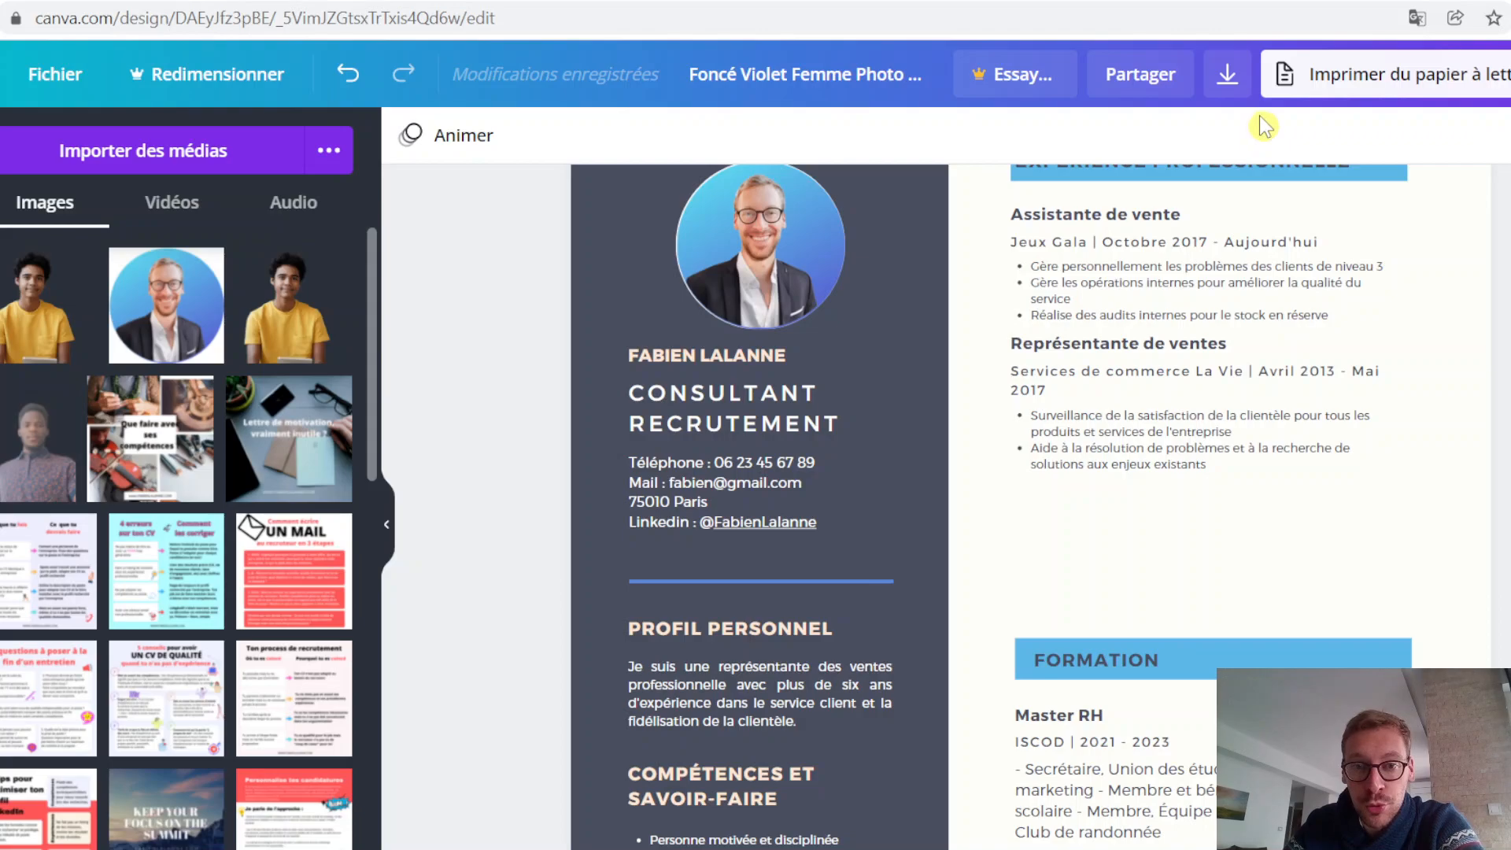
click(1229, 80)
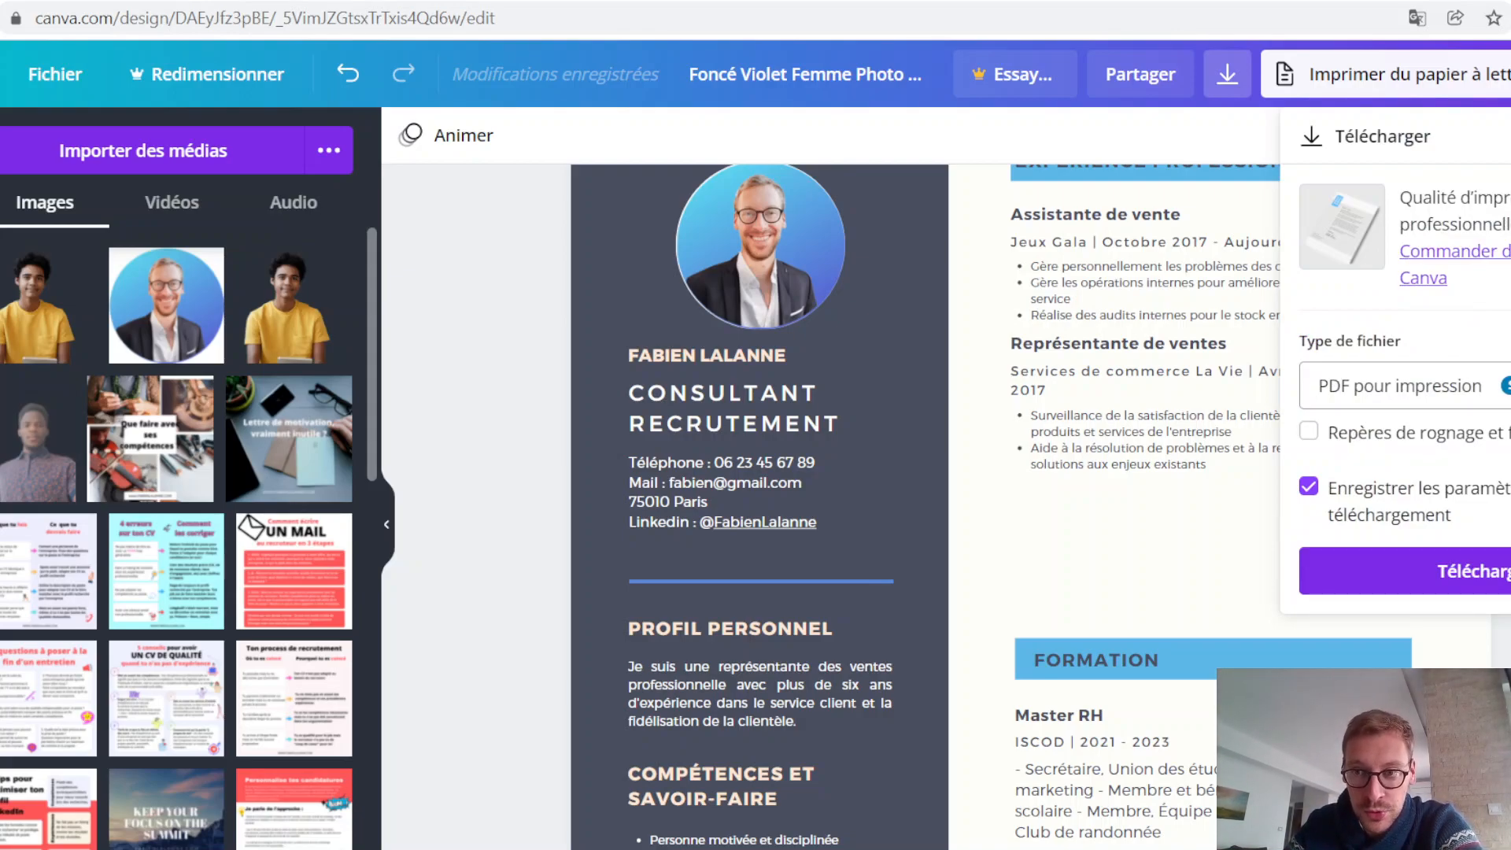
click(1493, 581)
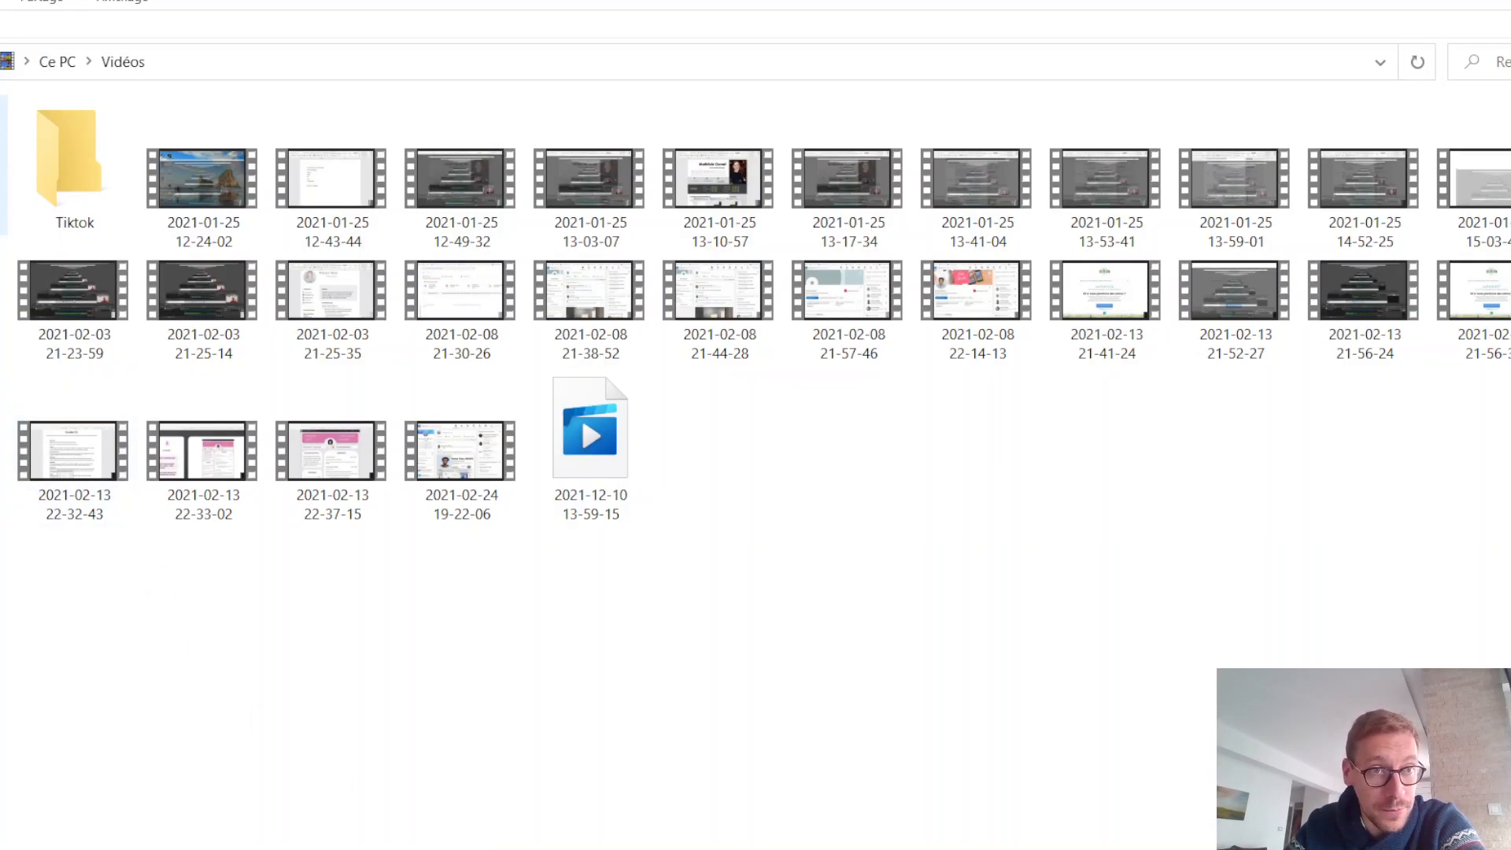
Step: In File Explorer's Téléchargements folder, rename the downloaded CV with the candidate's full name followed by "- Consultant recrutement - Welcome to the Jungle"
key(alt+Left)
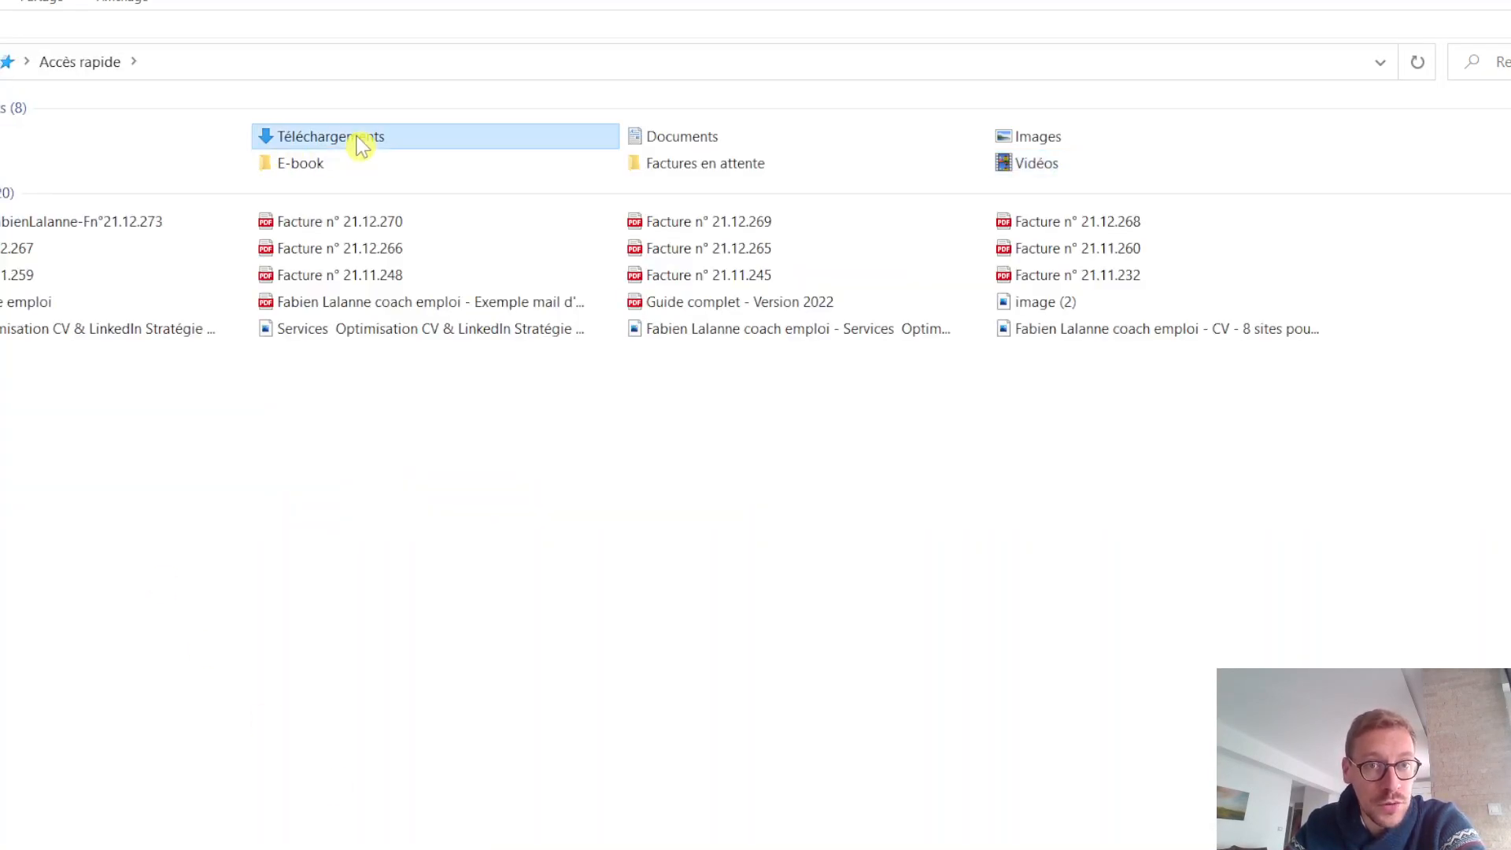
double_click(358, 142)
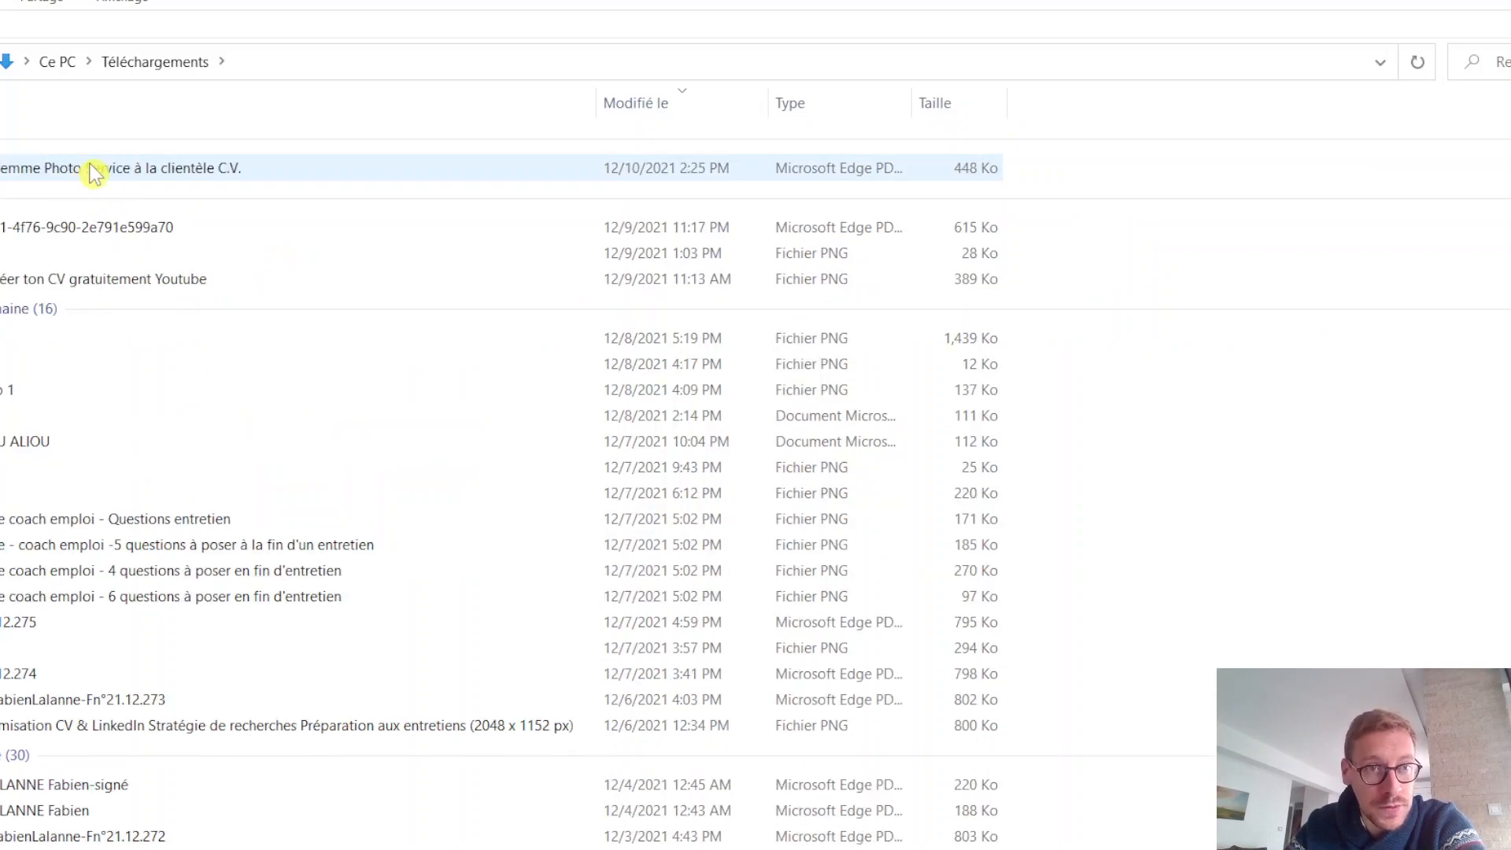
right_click(92, 165)
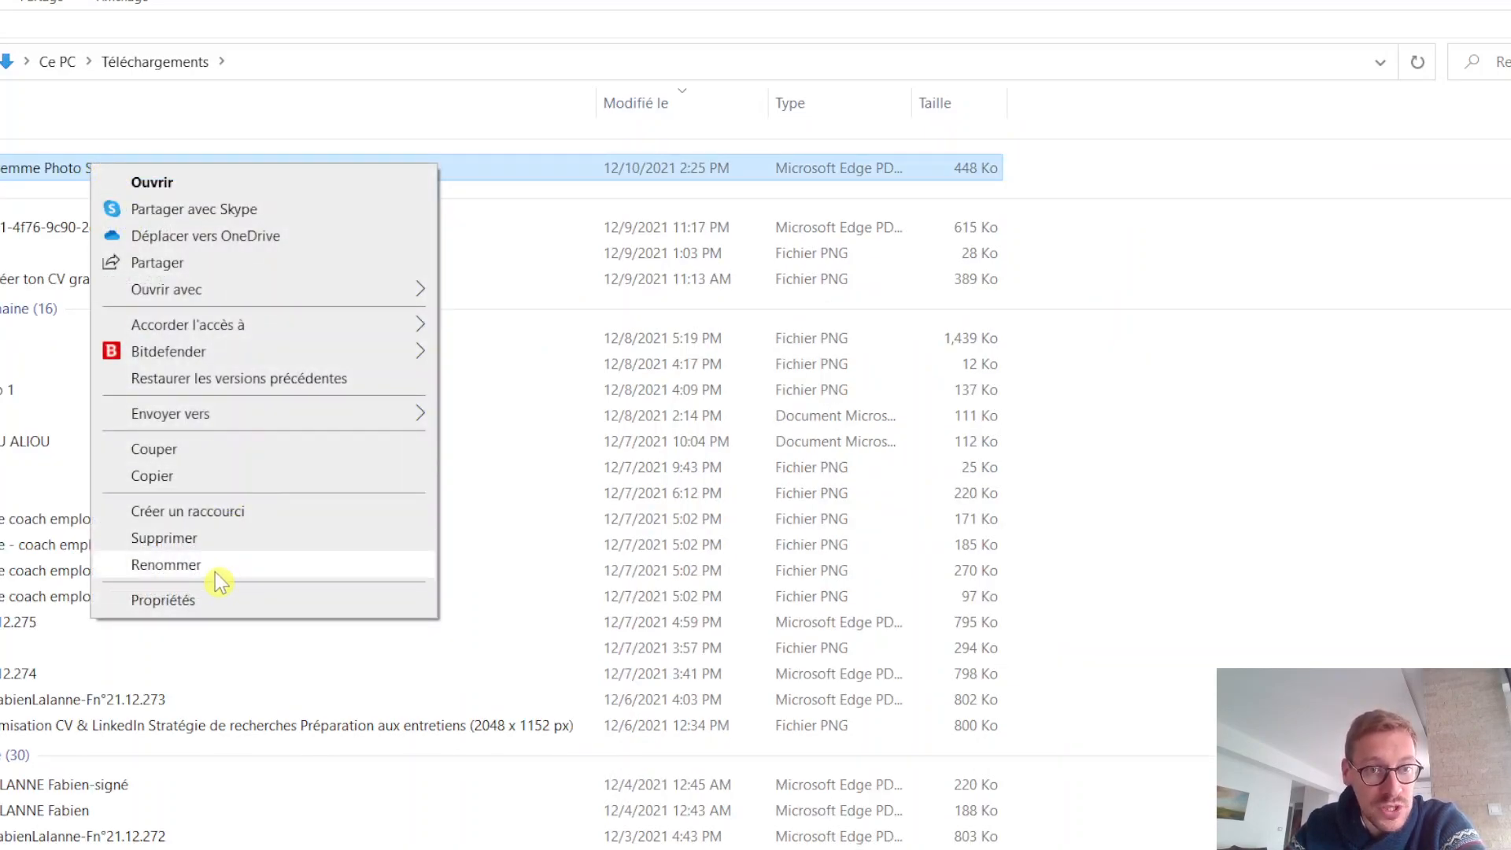
click(215, 571)
key(BackSpace)
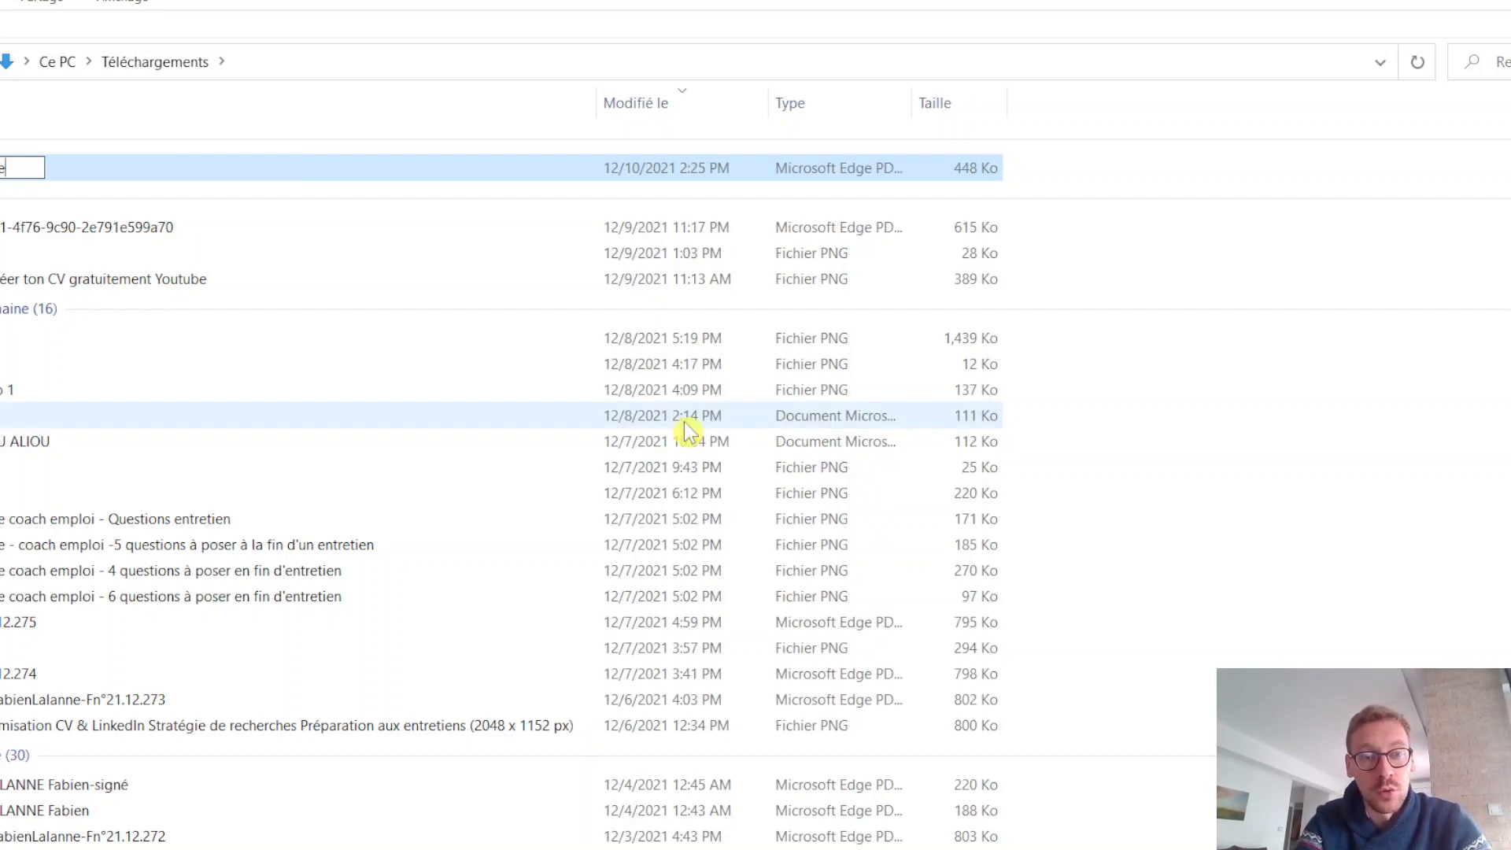
text(-)
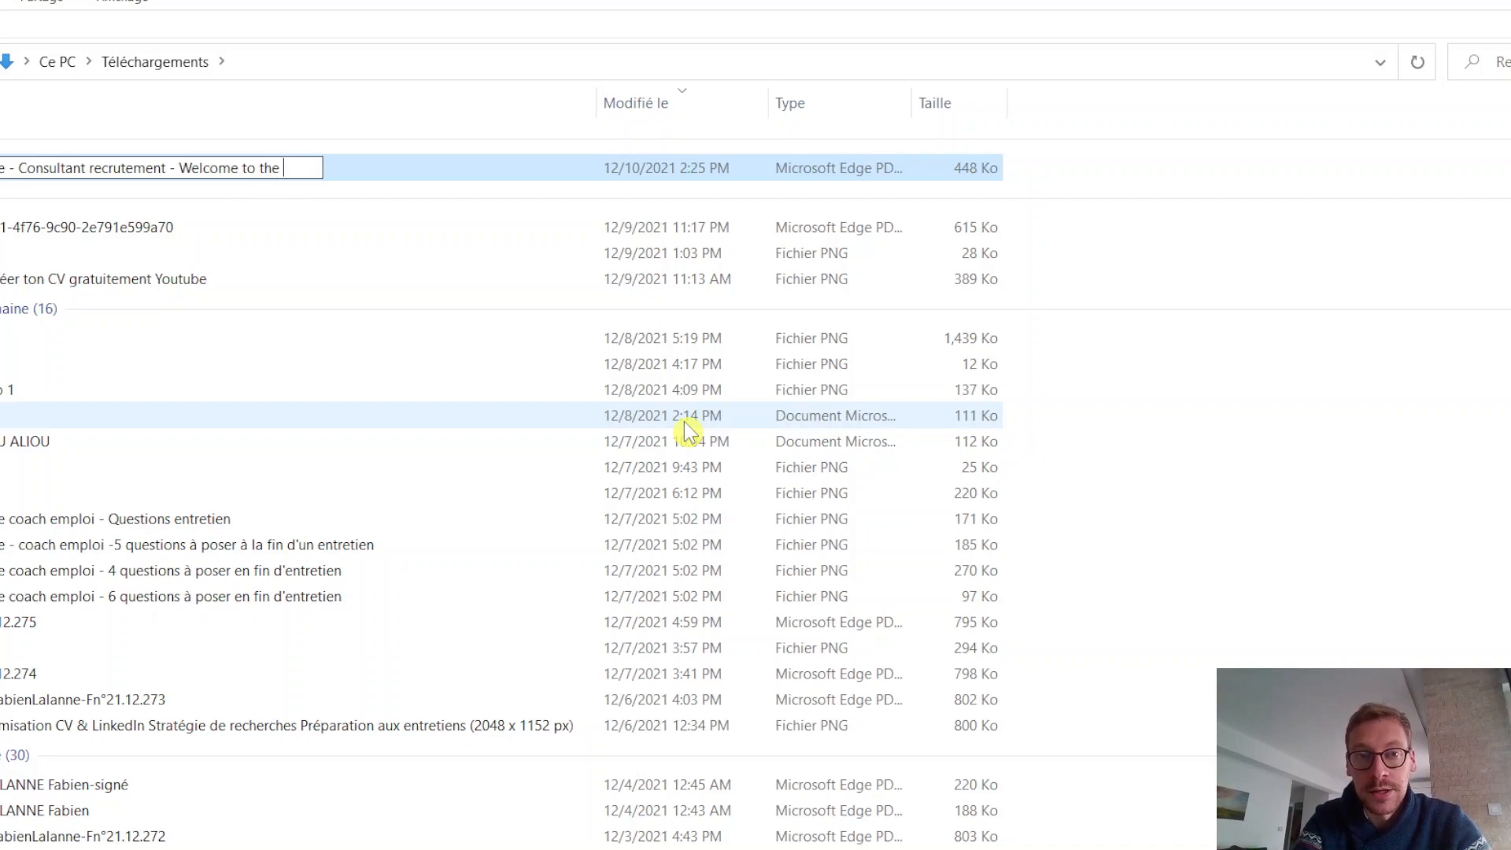
key(Return)
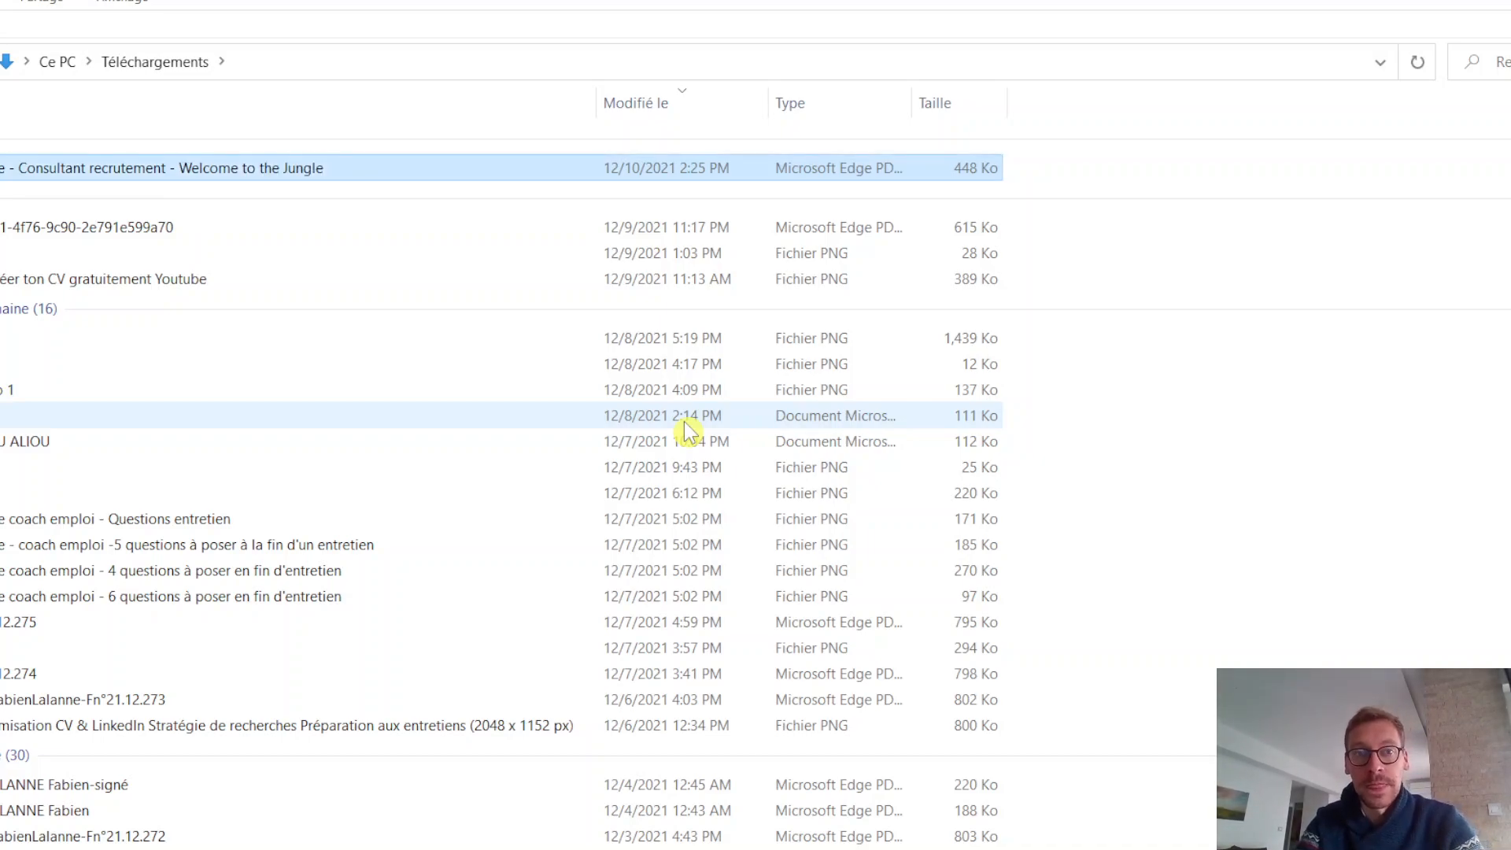